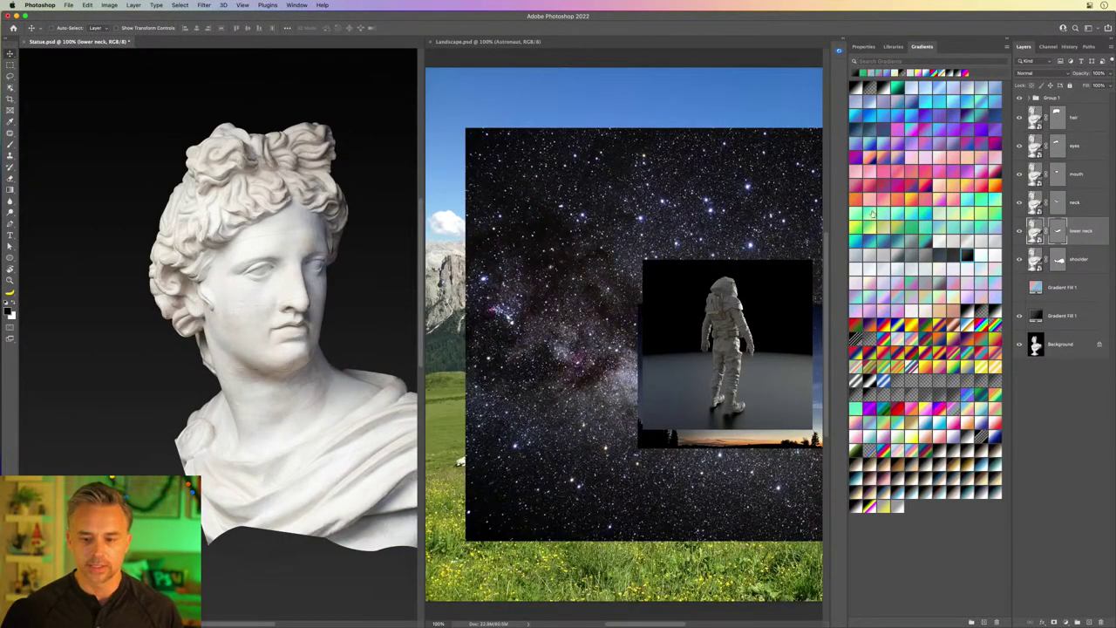
Step: Collapse the Gradients panel and widen the Landscape pane beside the tiled Statue document
{"action": "left_click", "coordinate": [811, 218]}
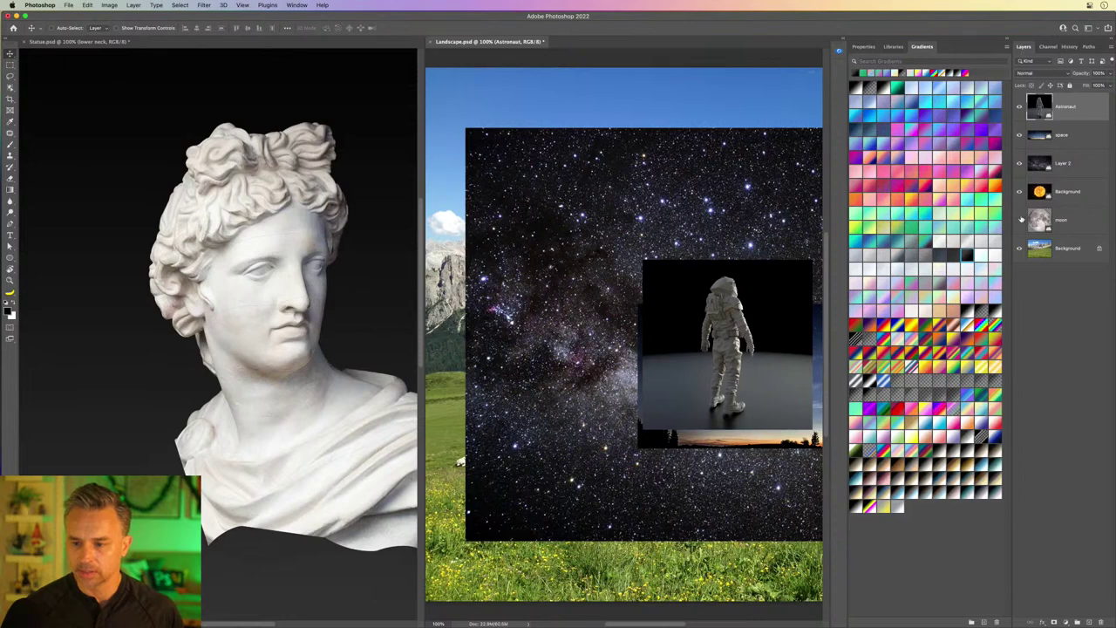
{"action": "left_click", "coordinate": [1009, 42]}
{"action": "left_click", "coordinate": [1054, 253]}
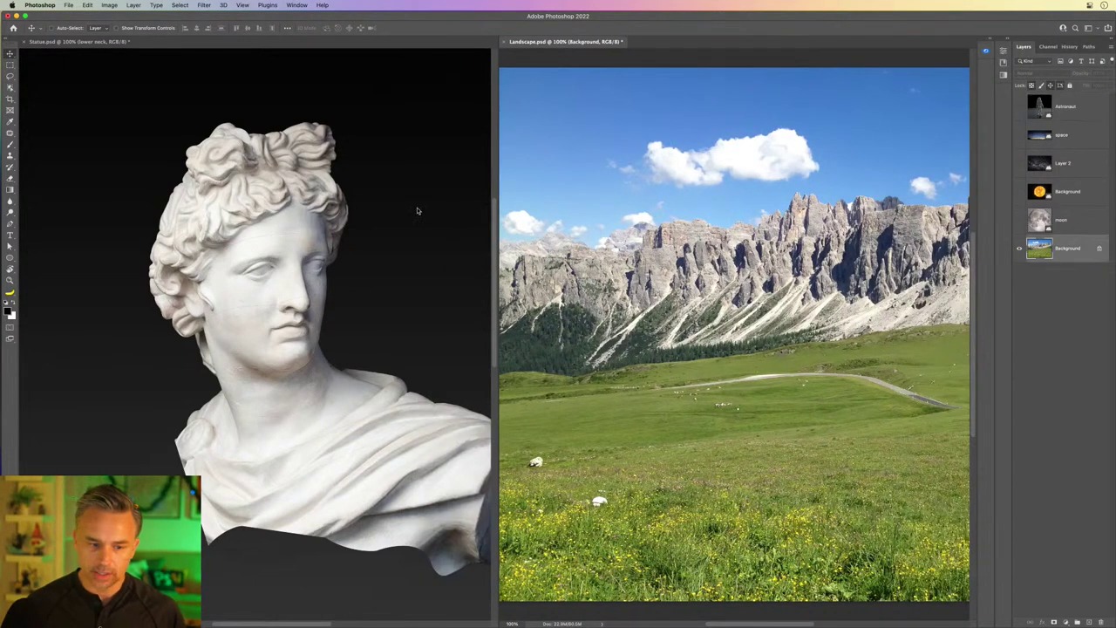
{"action": "left_click", "coordinate": [379, 206]}
{"action": "left_click_drag", "start_coordinate": [378, 207], "coordinate": [324, 207]}
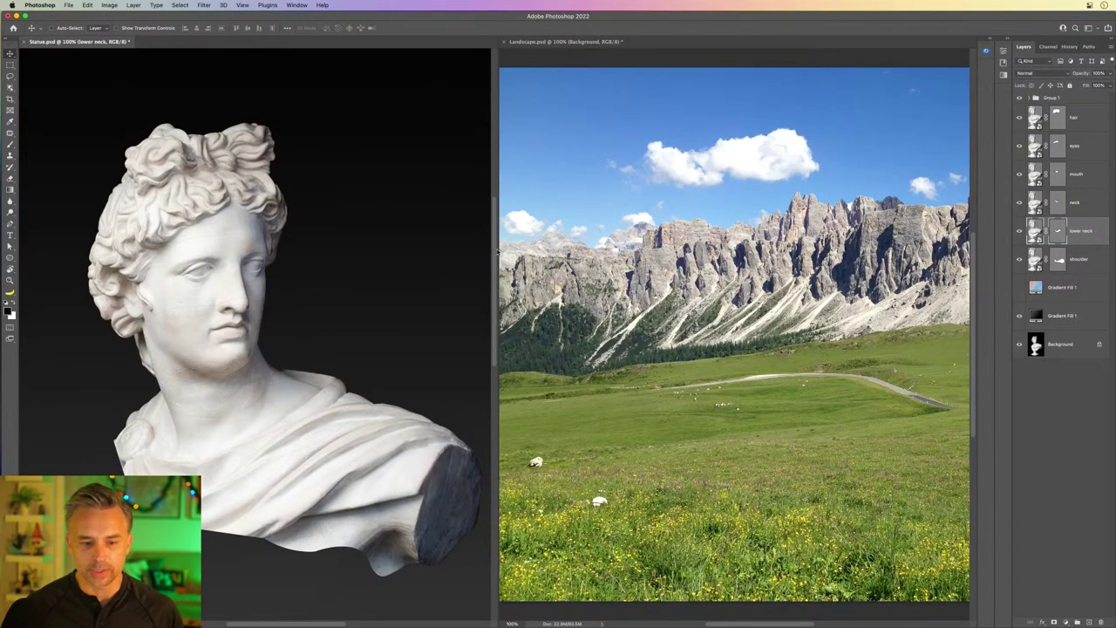
{"action": "left_click_drag", "start_coordinate": [496, 250], "coordinate": [317, 250]}
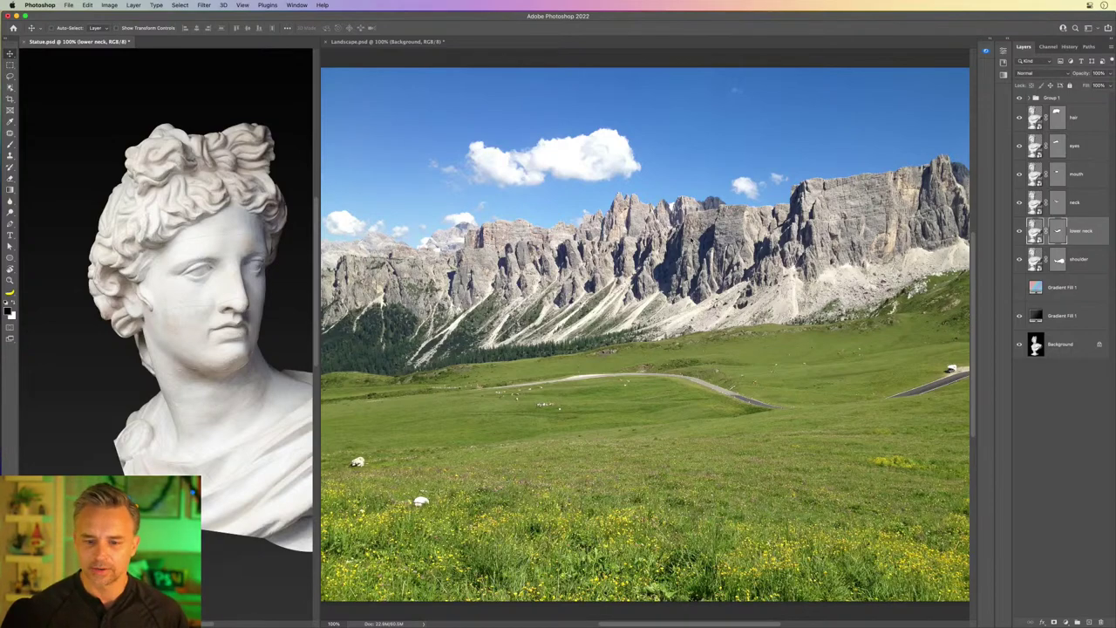
Step: Consolidate the documents to tabs, with Landscape in front filling the workspace
{"action": "left_click", "coordinate": [735, 88]}
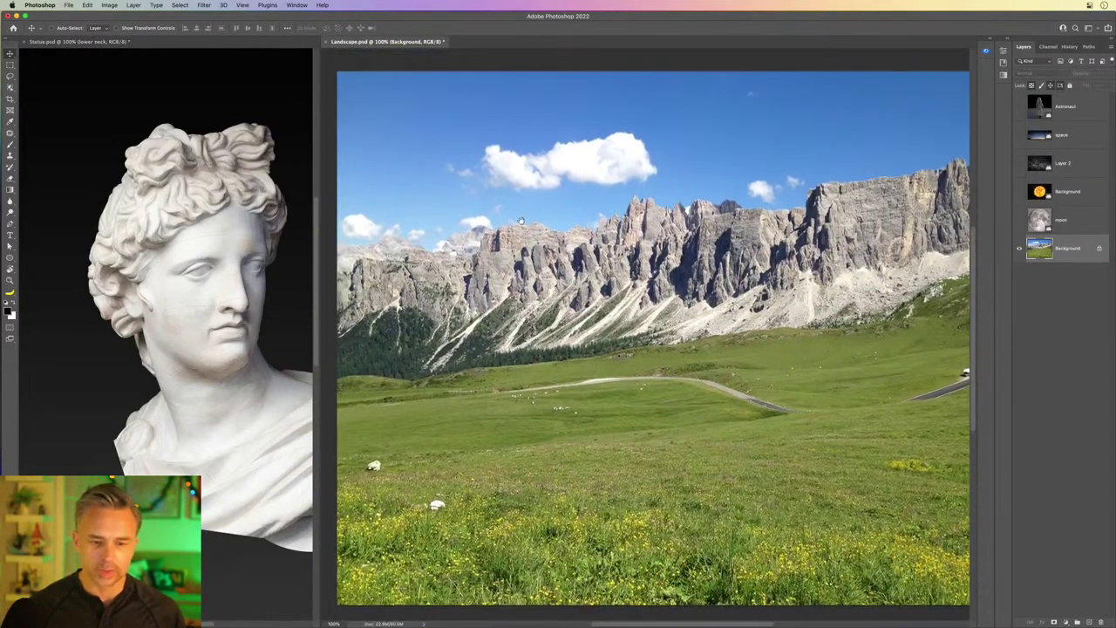
{"action": "left_click", "coordinate": [256, 252]}
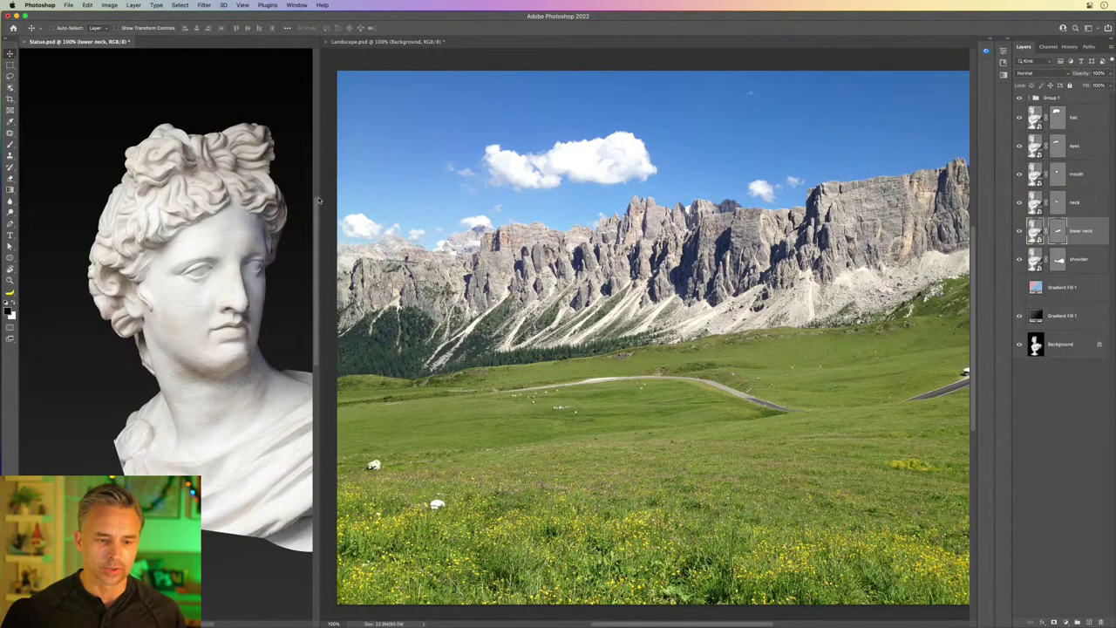
{"action": "scroll", "coordinate": [317, 198], "scroll_direction": "up", "scroll_amount": 5}
{"action": "scroll", "coordinate": [186, 459], "scroll_direction": "down", "scroll_amount": 5}
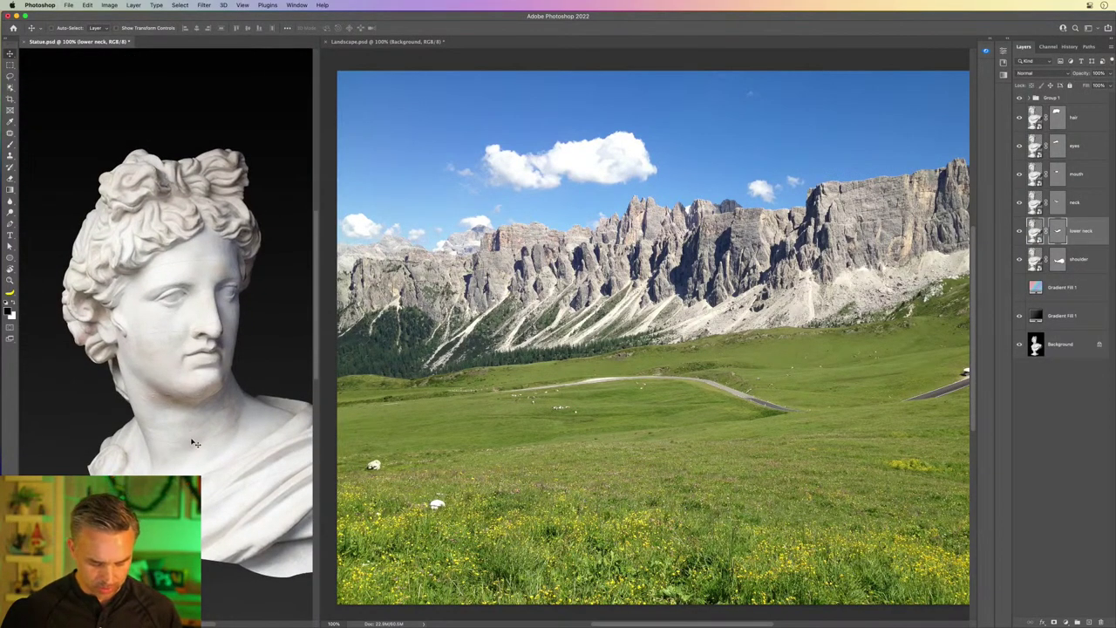
{"action": "key", "text": "super+alt+t"}
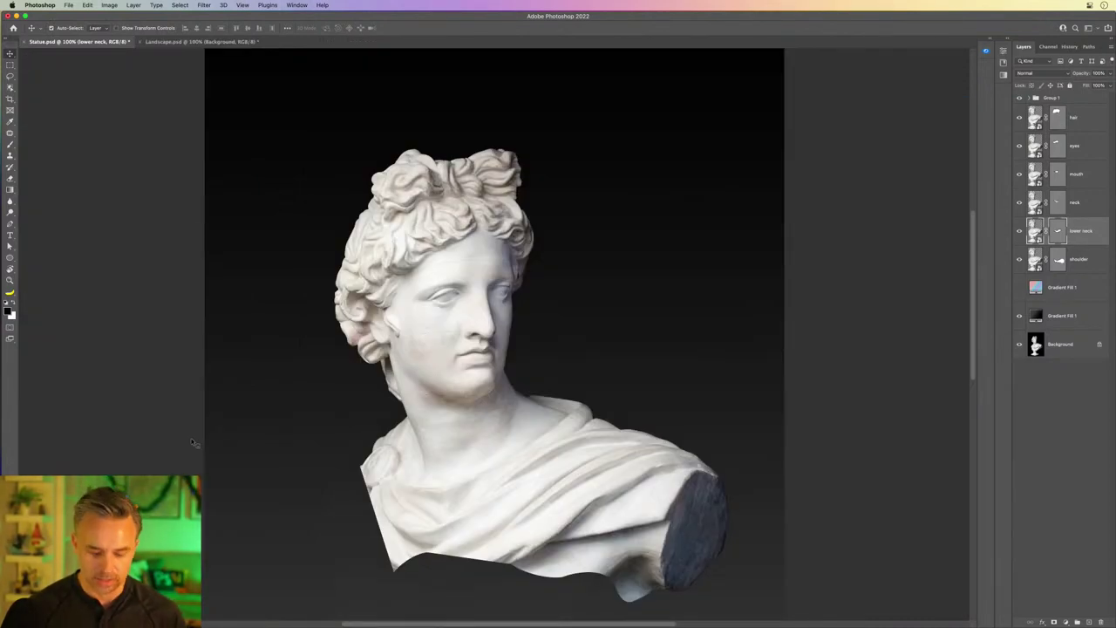
{"action": "key", "text": "super+alt+t"}
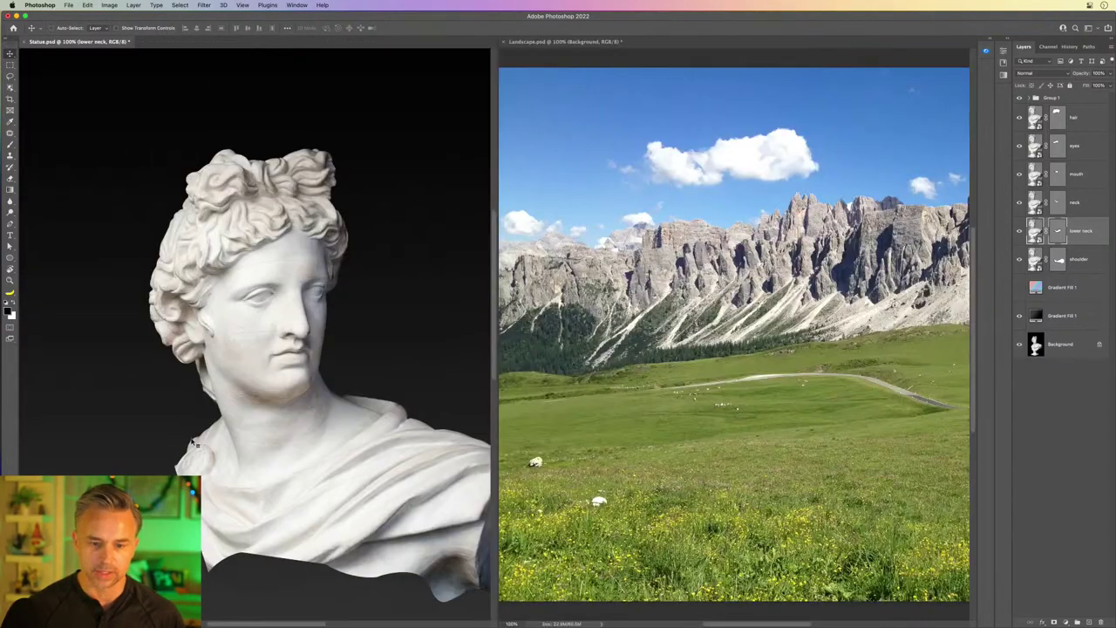
{"action": "left_click", "coordinate": [583, 353]}
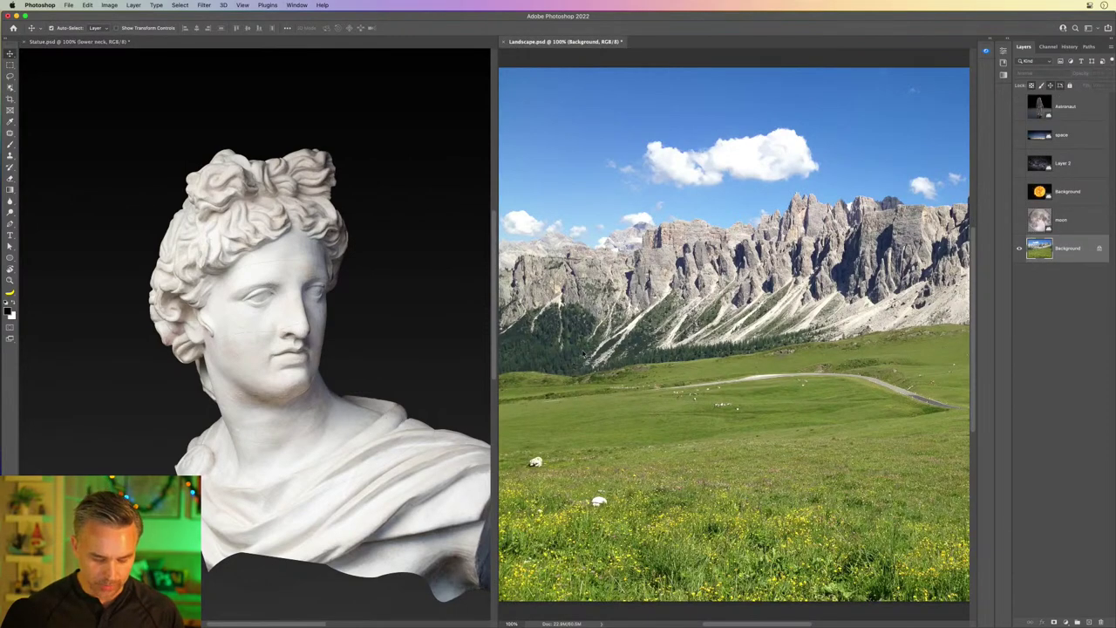
{"action": "key", "text": "super+alt+t"}
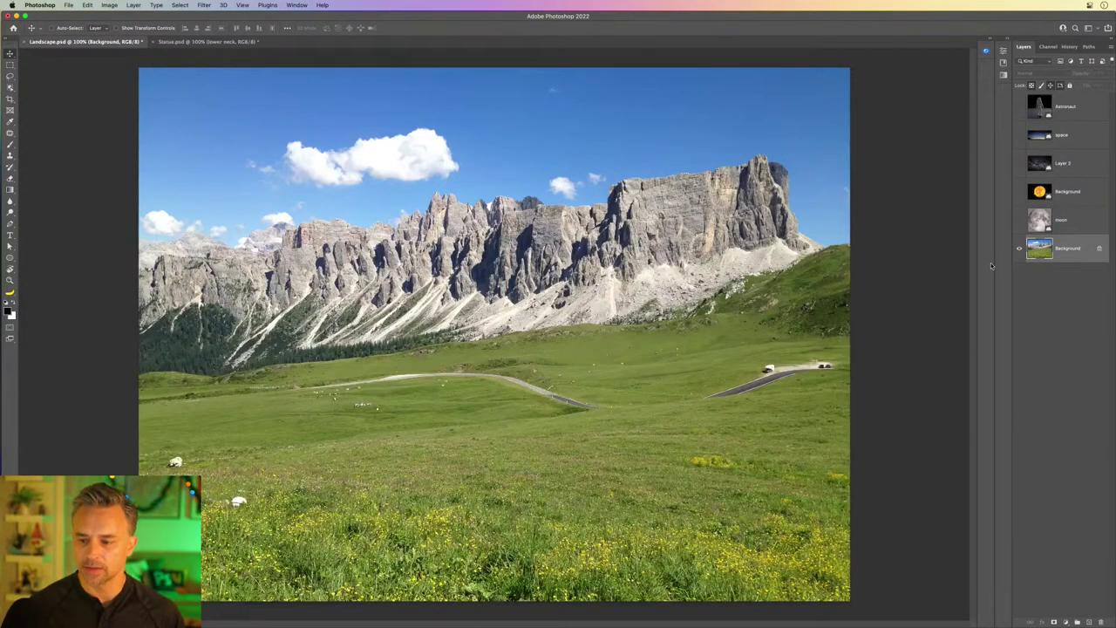
Step: Duplicate the landscape layer and lasso-select the winding road, viewing it at 200%
{"action": "key", "text": "super+j"}
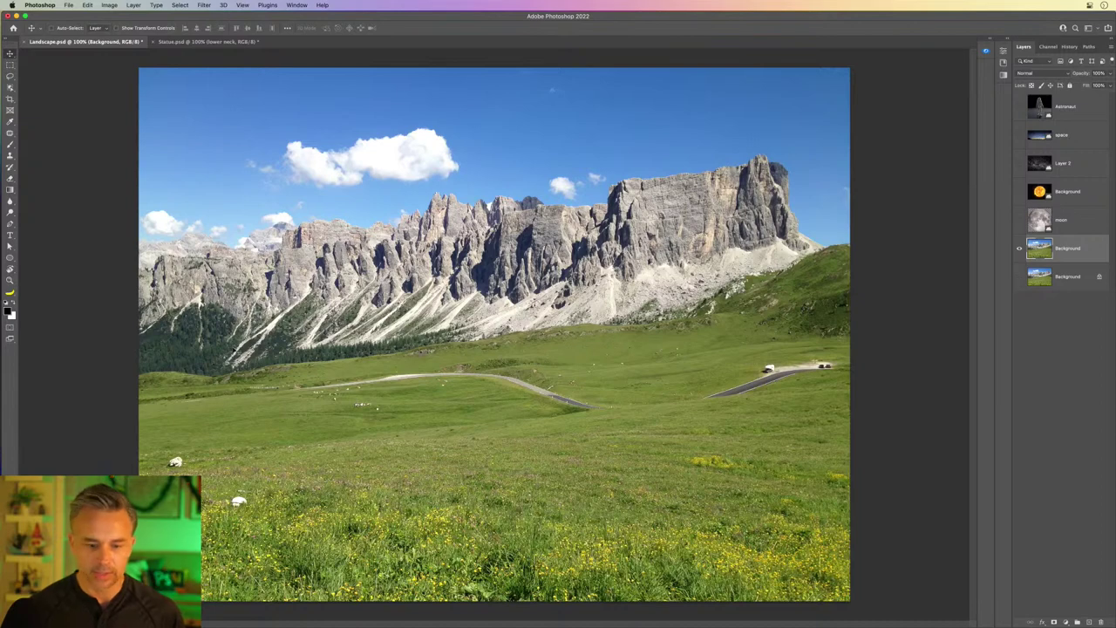
{"action": "left_click", "coordinate": [9, 76]}
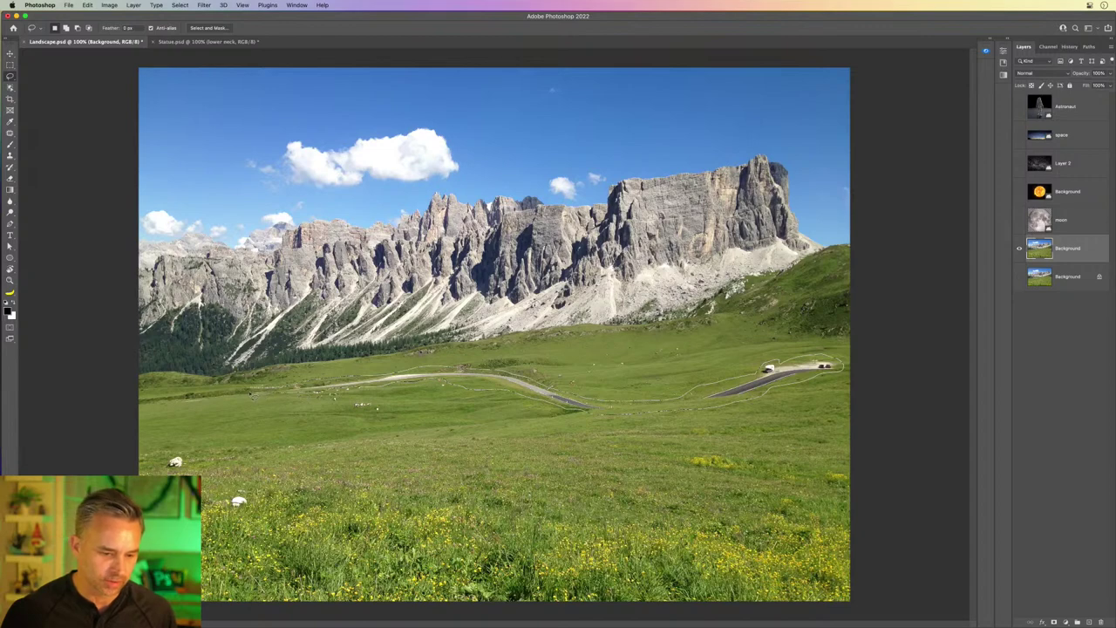
{"action": "left_click_drag", "start_coordinate": [303, 386], "coordinate": [298, 385]}
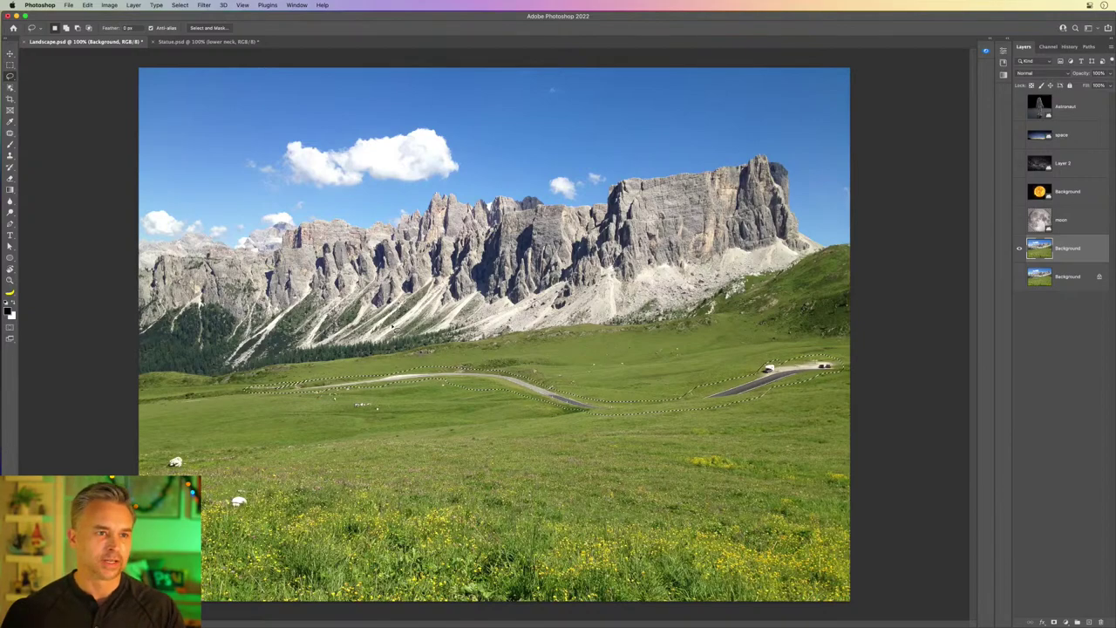
{"action": "key", "text": "ctrl+h"}
{"action": "key", "text": "ctrl+plus"}
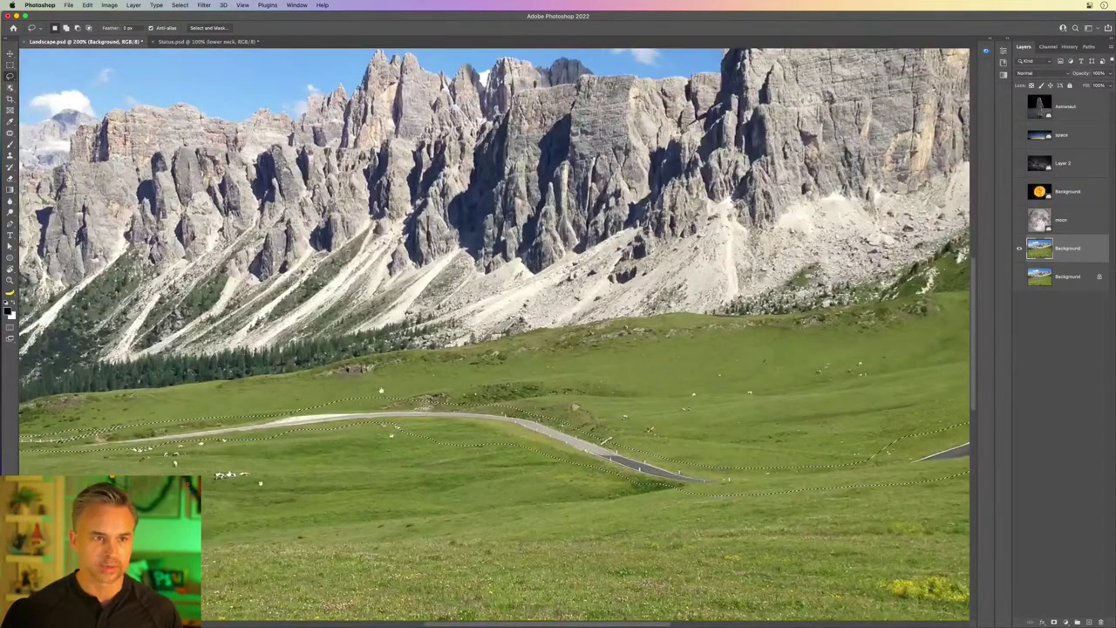
{"action": "scroll", "coordinate": [393, 326], "scroll_direction": "down", "scroll_amount": 3}
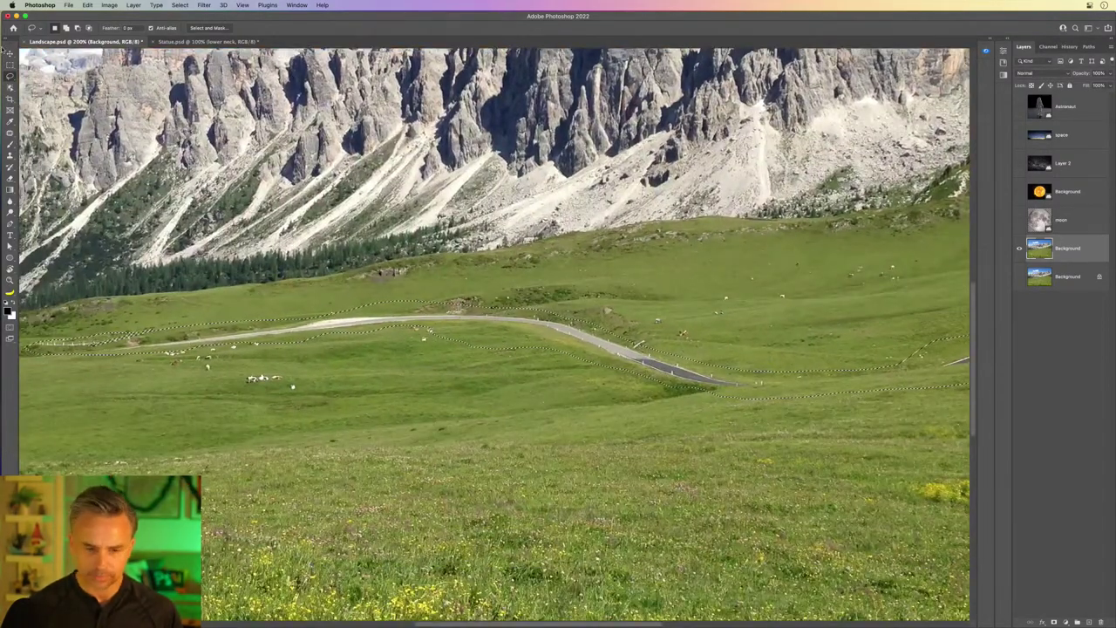
{"action": "left_click", "coordinate": [87, 5]}
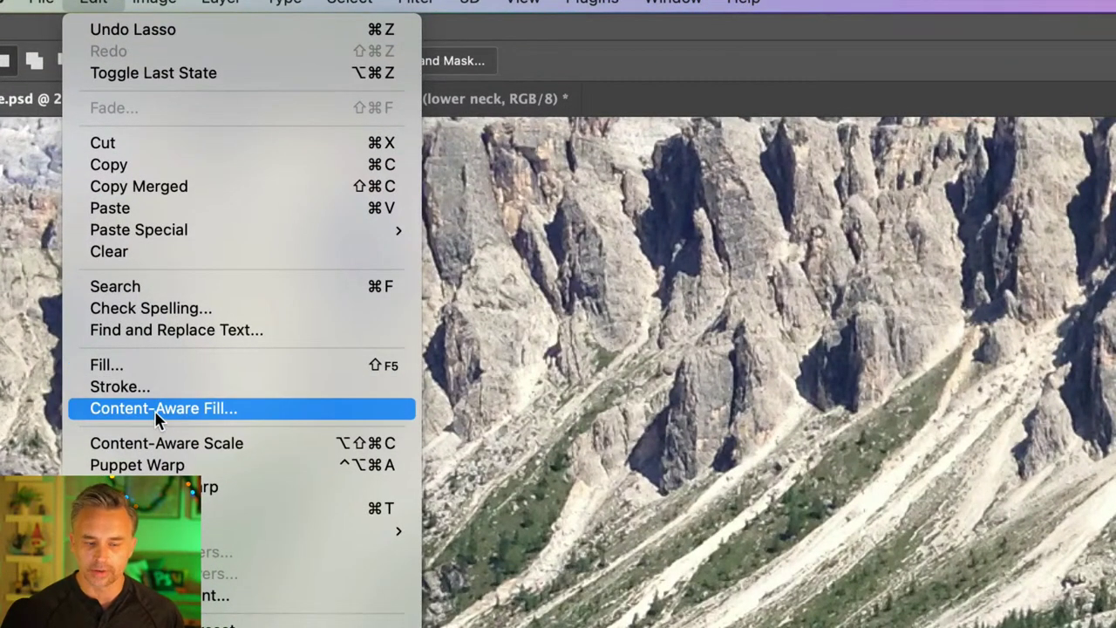
Step: Content-Aware Fill the road selection with meadow grass, output to a new layer
{"action": "left_click", "coordinate": [158, 415]}
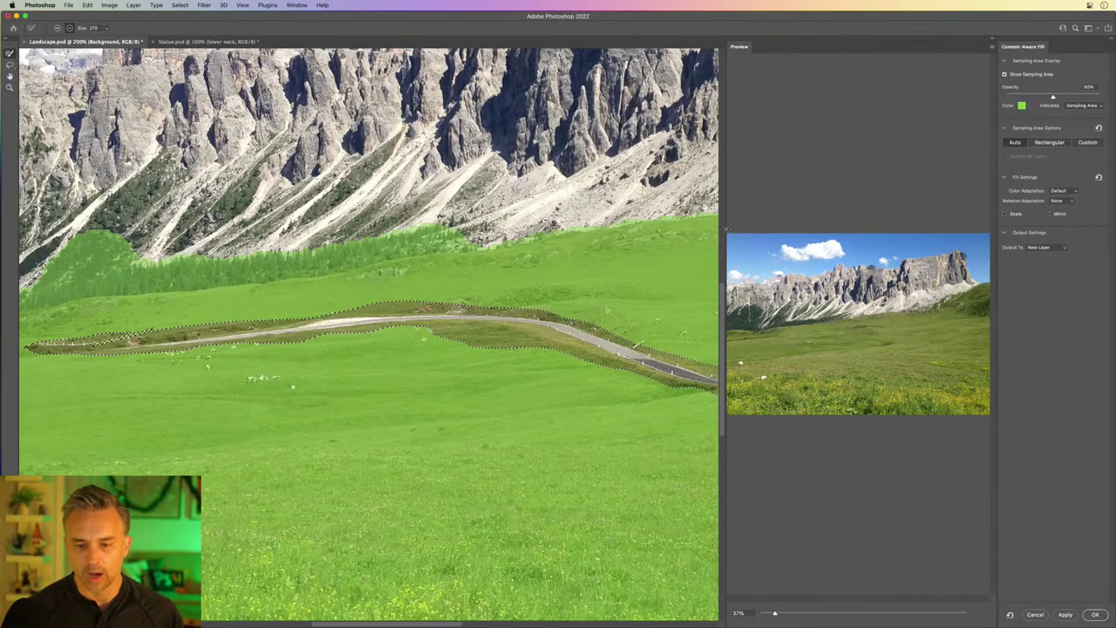
{"action": "mouse_move", "coordinate": [724, 228]}
{"action": "left_mouse_down"}
{"action": "mouse_move", "coordinate": [273, 228]}
{"action": "mouse_move", "coordinate": [353, 232]}
{"action": "left_mouse_up"}
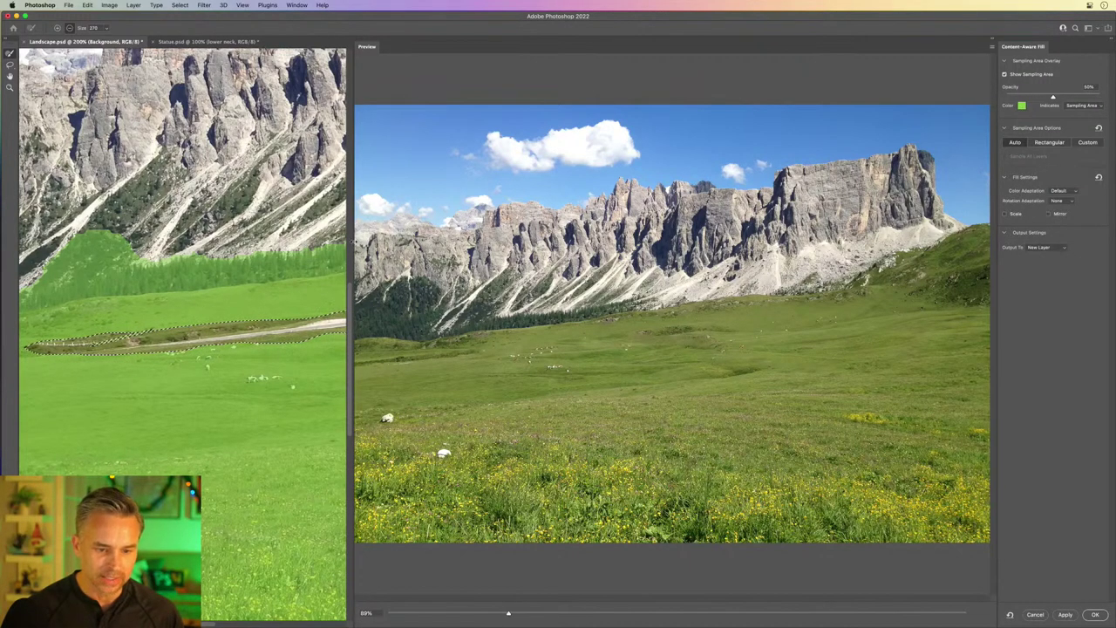
{"action": "left_click_drag", "start_coordinate": [350, 232], "coordinate": [751, 232]}
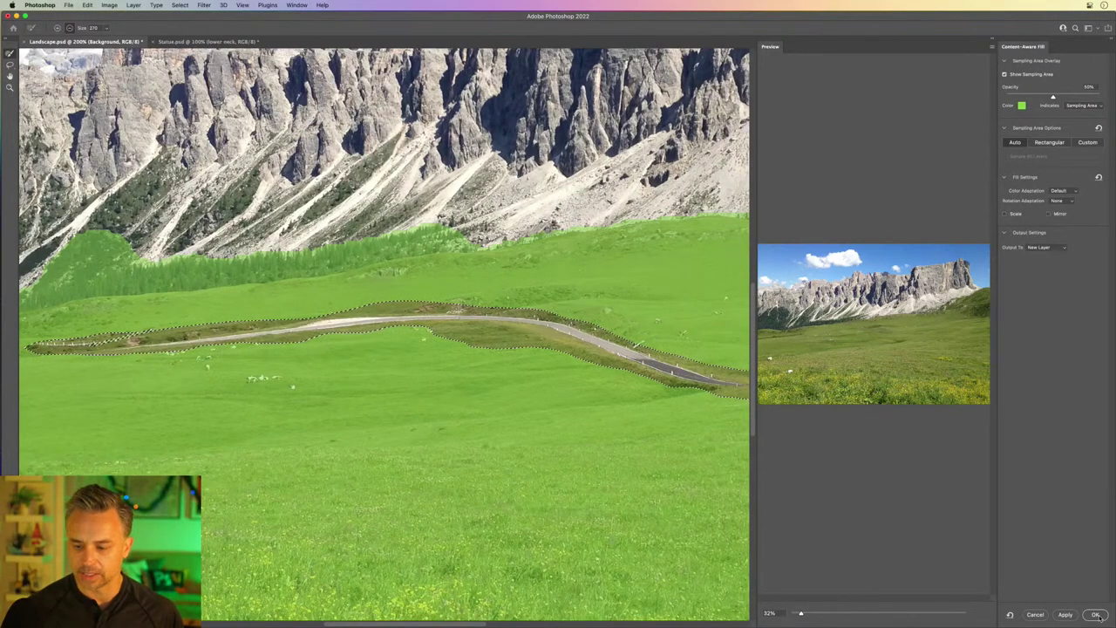
{"action": "key", "text": "Return"}
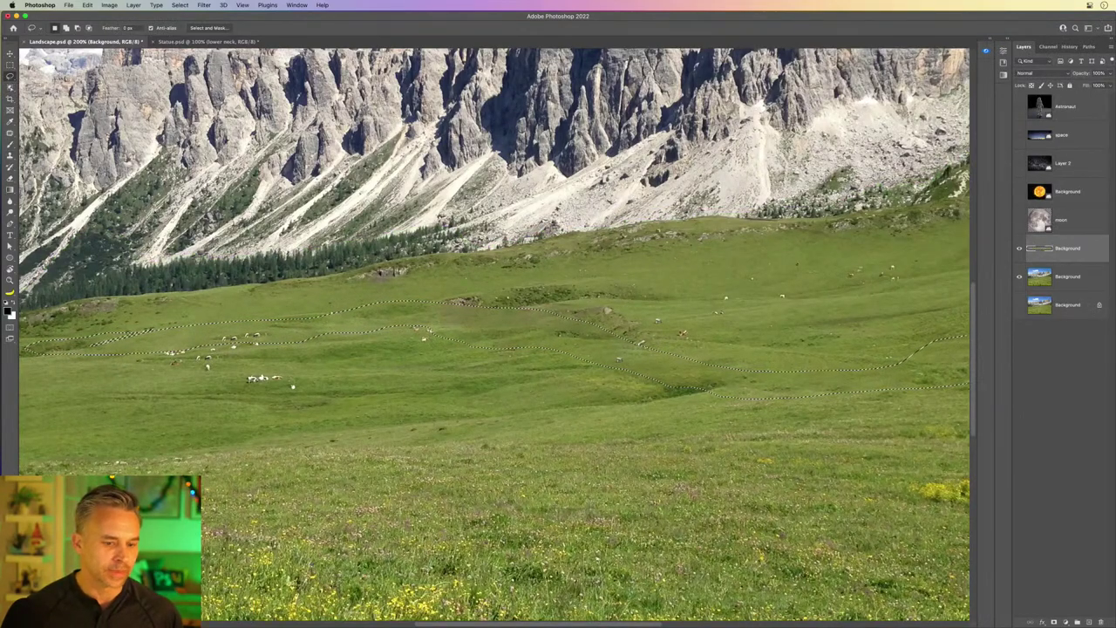
Step: Deselect, zoom to 100%, and merge the grass fill layer into the duplicated landscape
{"action": "key", "text": "super+d"}
{"action": "key", "text": "super+minus"}
{"action": "key", "text": "super+minus"}
{"action": "key", "text": "super+minus"}
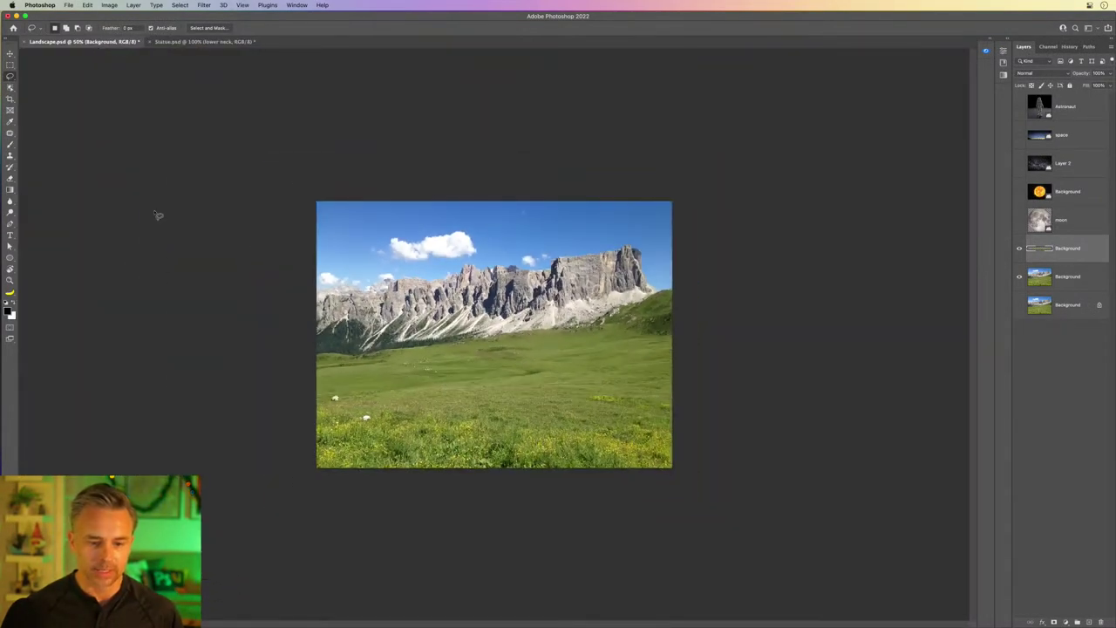
{"action": "key", "text": "super+plus"}
{"action": "key", "text": "super+plus"}
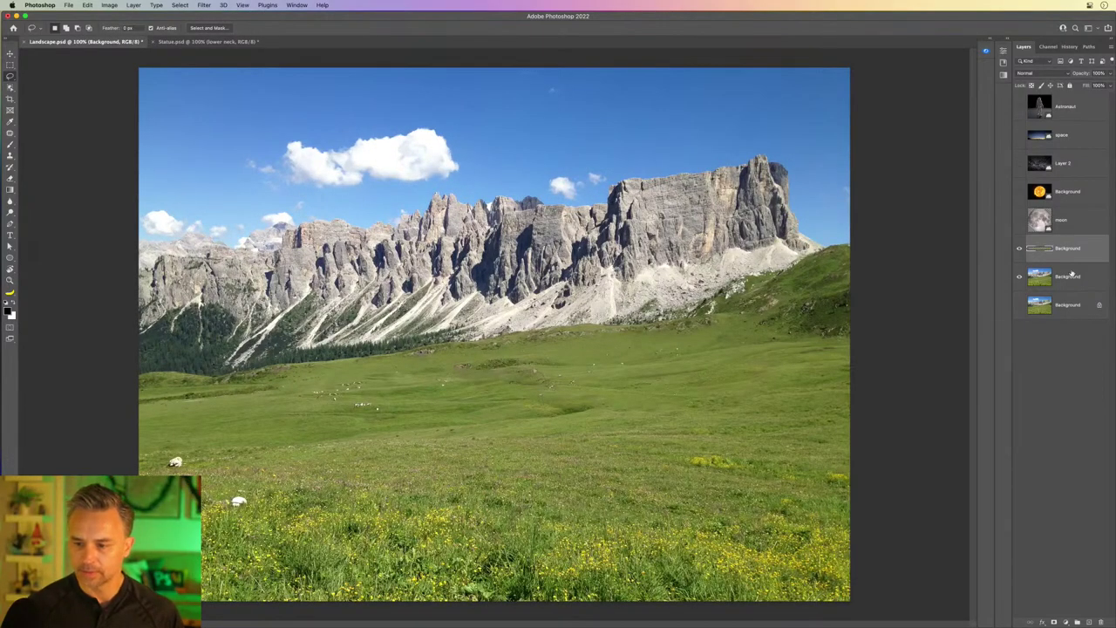
{"action": "left_click", "coordinate": [1062, 279], "text": "shift"}
{"action": "right_click", "coordinate": [1062, 279]}
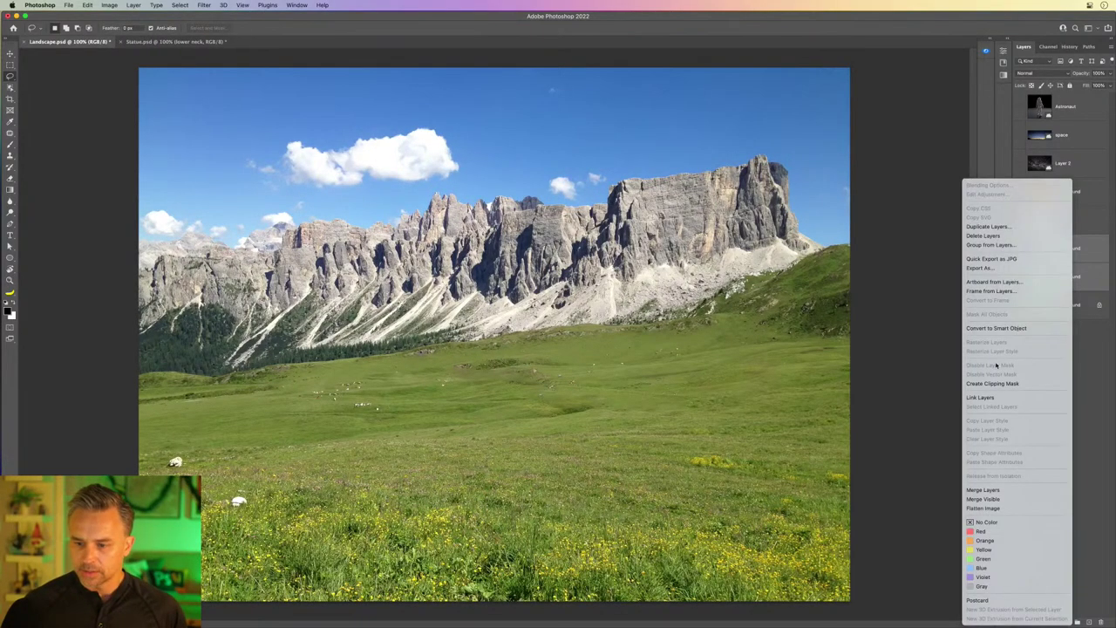
{"action": "left_click", "coordinate": [984, 490]}
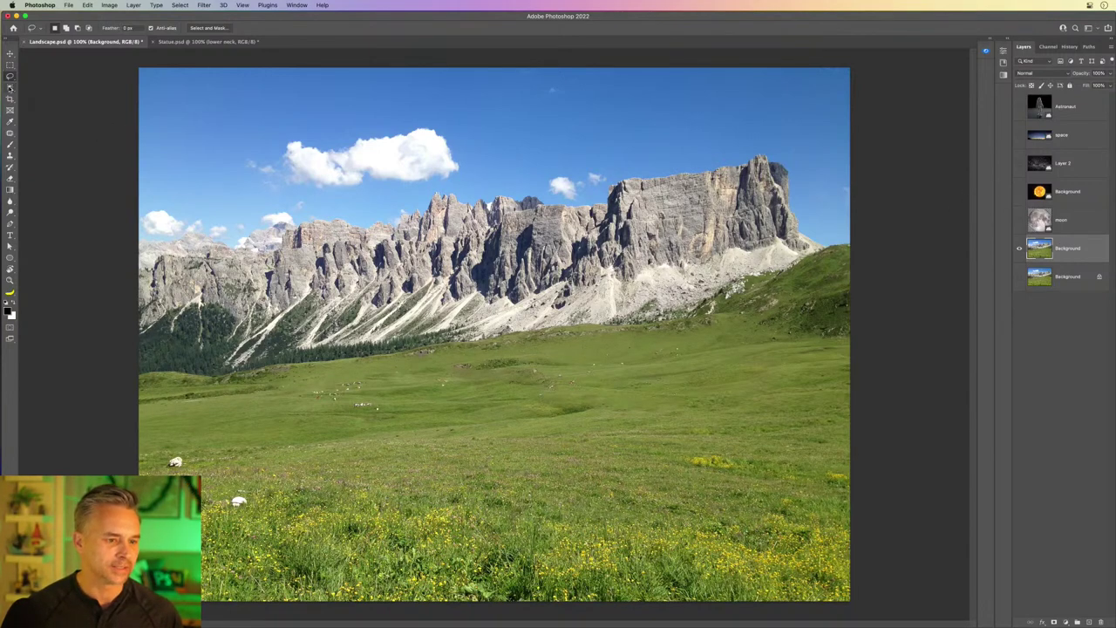
Step: Outline the mountains and meadow using Object Selection in Lasso mode
{"action": "left_click", "coordinate": [11, 87]}
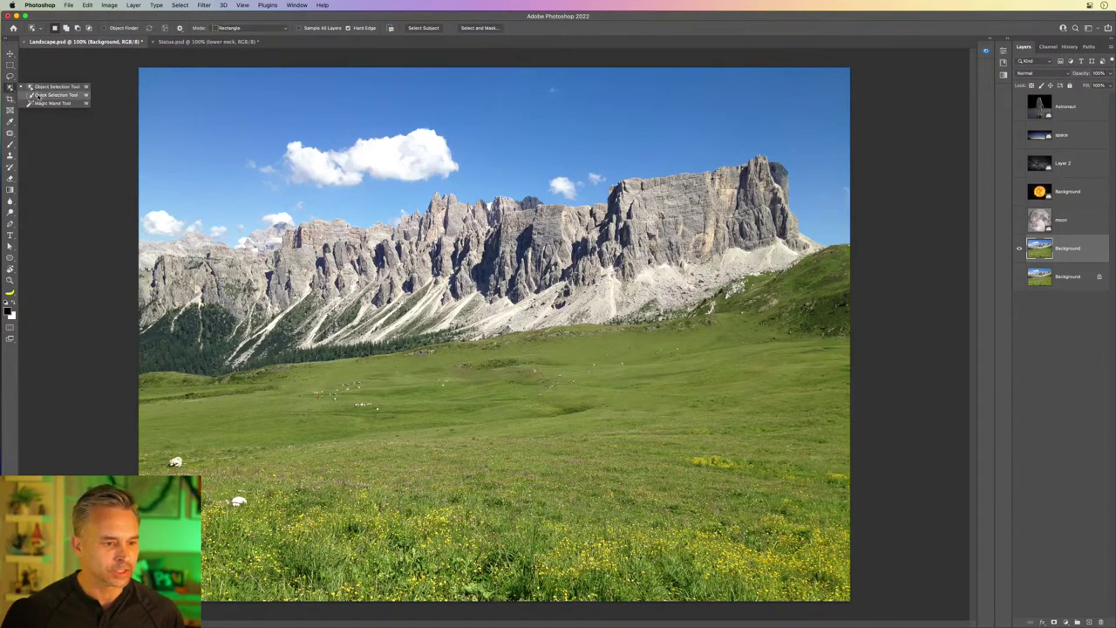
{"action": "left_click", "coordinate": [48, 88]}
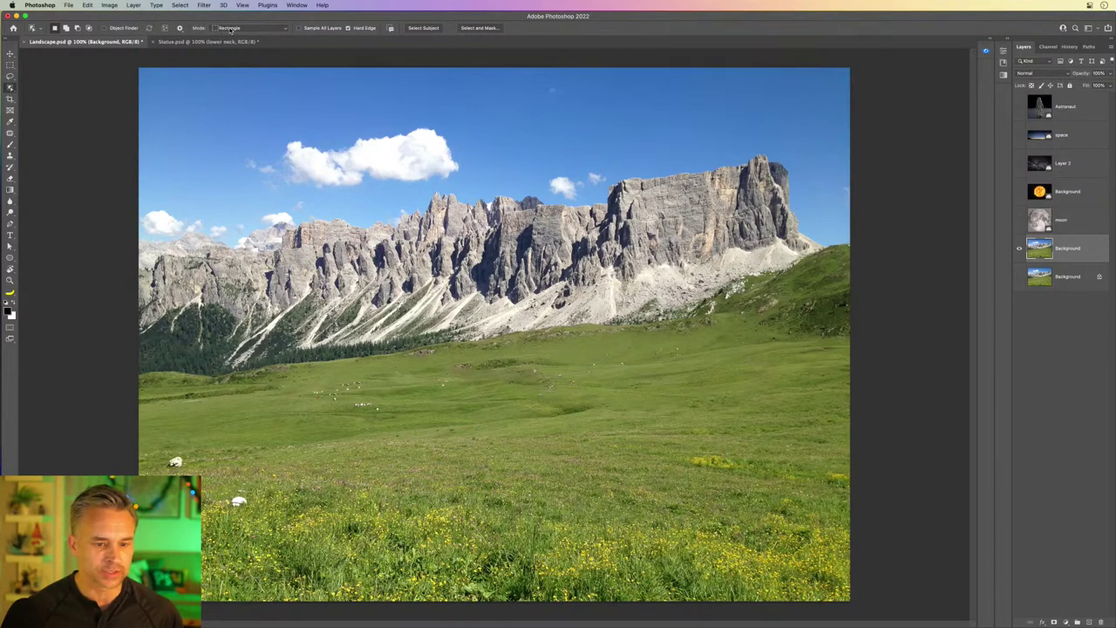
{"action": "left_click", "coordinate": [230, 28]}
{"action": "left_click", "coordinate": [231, 36]}
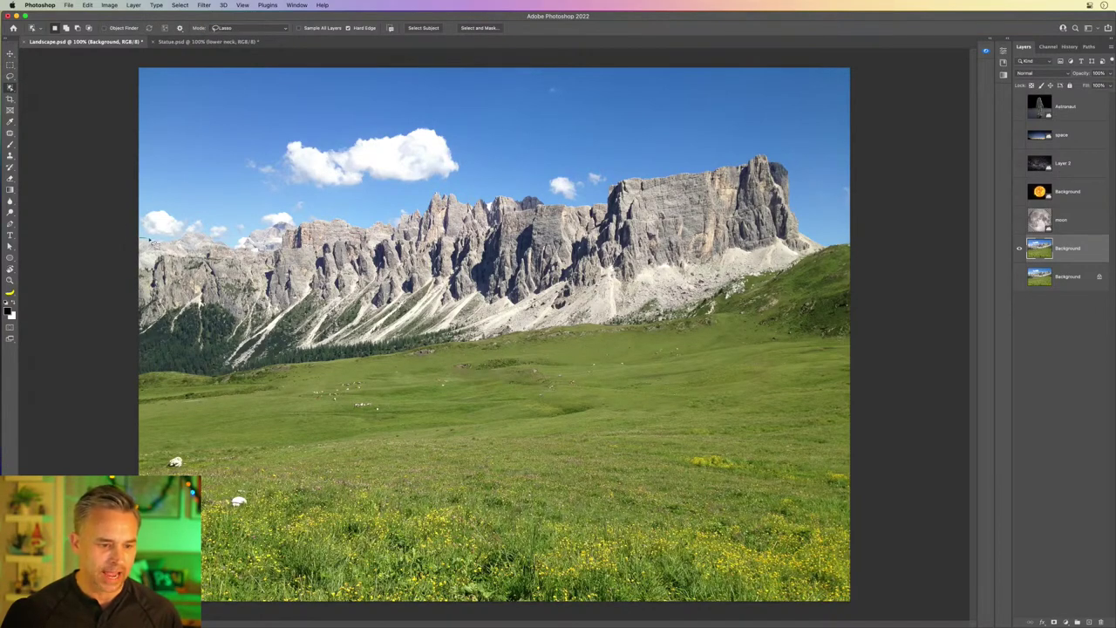
{"action": "mouse_move", "coordinate": [226, 234]}
{"action": "left_mouse_down"}
{"action": "mouse_move", "coordinate": [460, 180]}
{"action": "mouse_move", "coordinate": [547, 188]}
{"action": "left_mouse_up"}
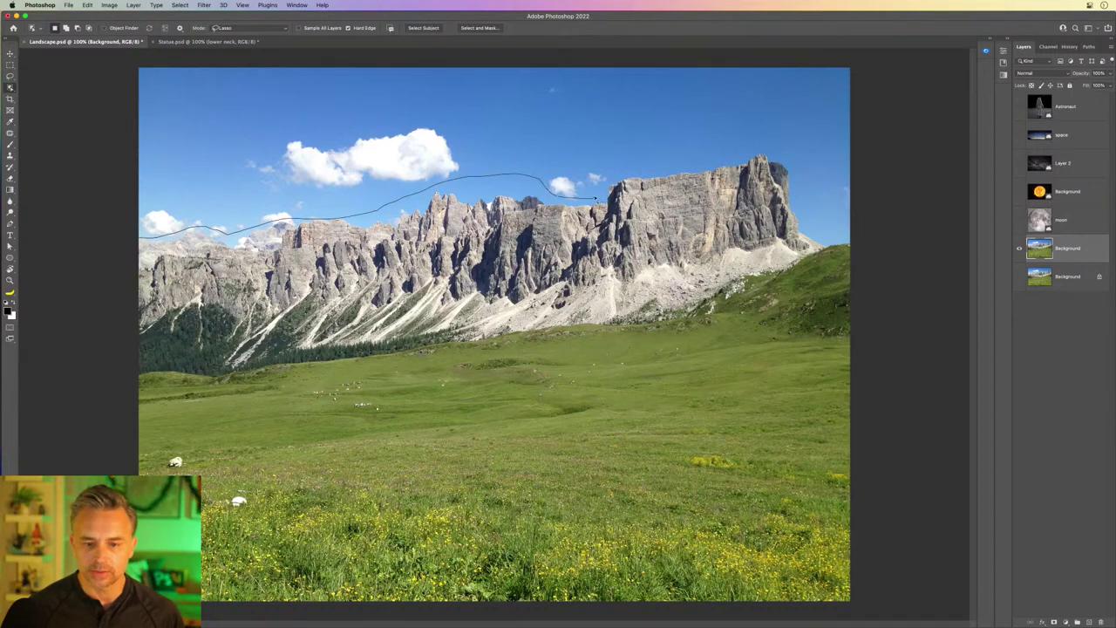
{"action": "mouse_move", "coordinate": [811, 188]}
{"action": "left_mouse_down"}
{"action": "mouse_move", "coordinate": [876, 338]}
{"action": "mouse_move", "coordinate": [905, 548]}
{"action": "mouse_move", "coordinate": [49, 586]}
{"action": "mouse_move", "coordinate": [4, 324]}
{"action": "left_mouse_up"}
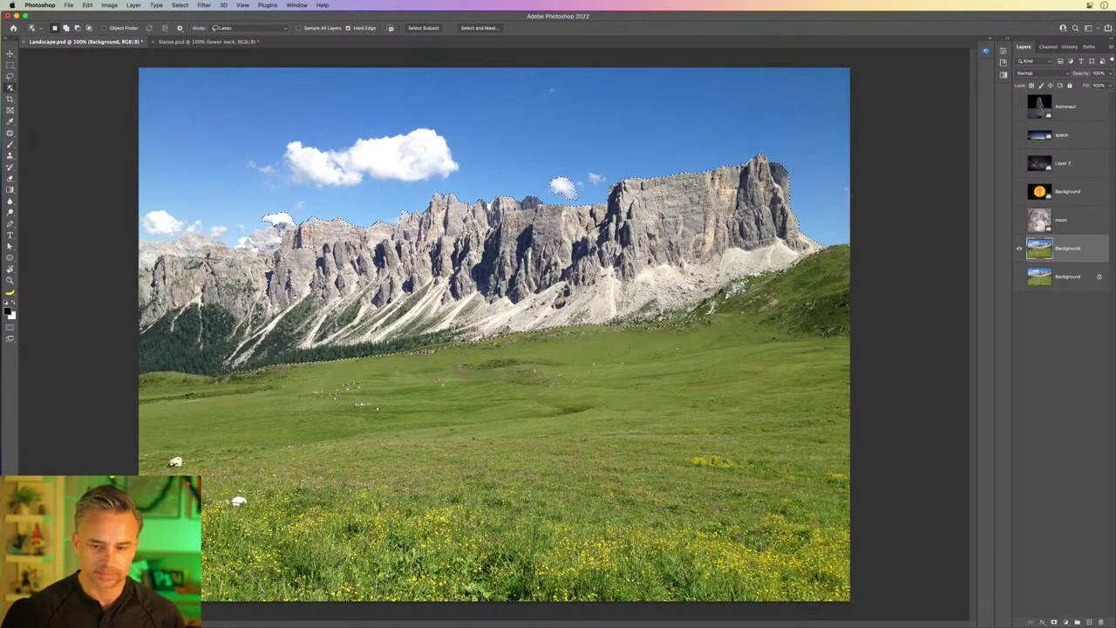
Step: Add the lower meadow with a rectangular marquee and the right hillside with the object lasso
{"action": "key", "text": "m"}
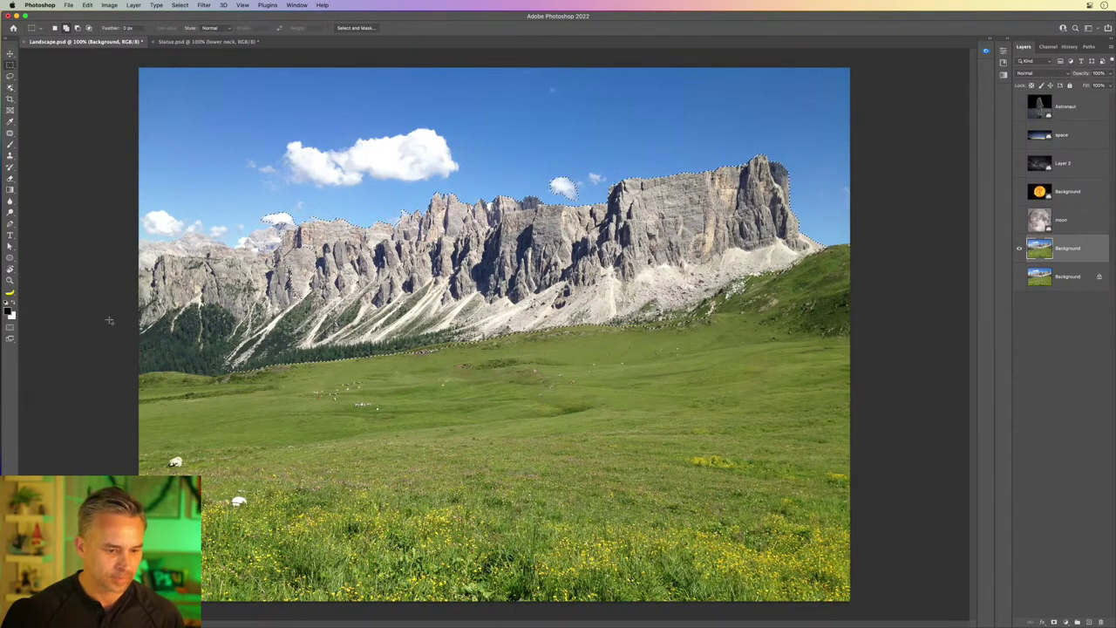
{"action": "left_click_drag", "start_coordinate": [109, 321], "coordinate": [864, 610]}
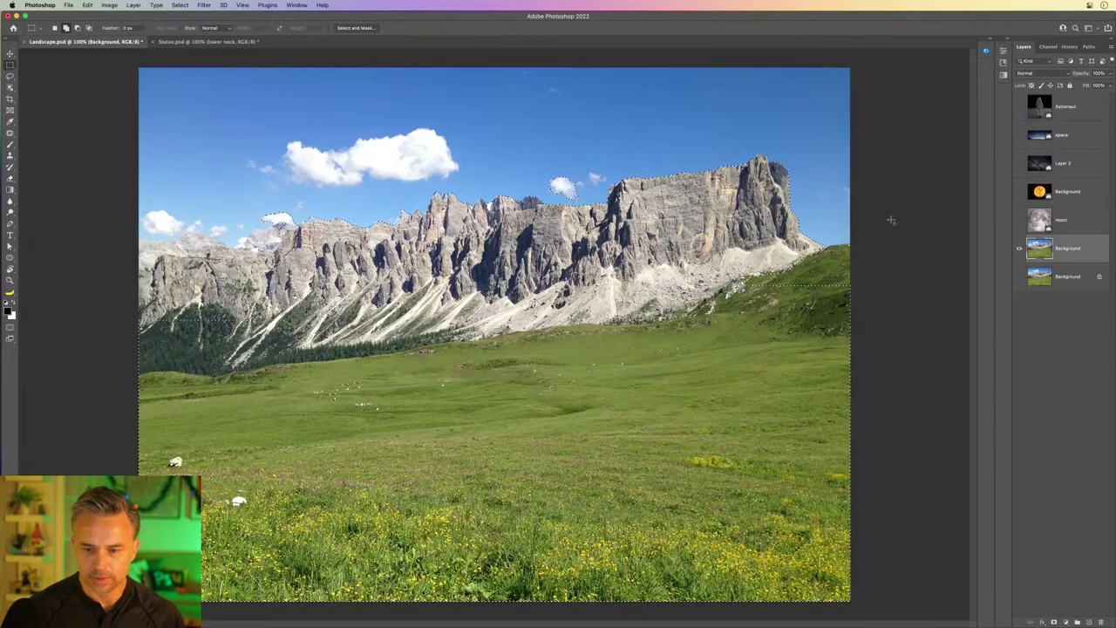
{"action": "key", "text": "w"}
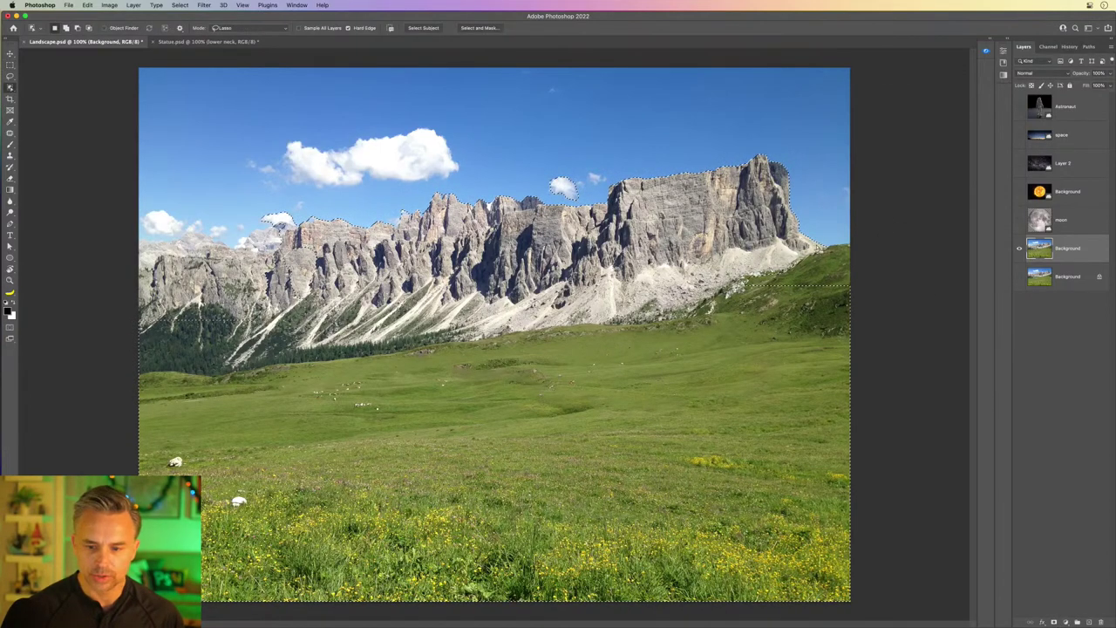
{"action": "mouse_move", "coordinate": [799, 249]}
{"action": "left_mouse_down"}
{"action": "mouse_move", "coordinate": [730, 296]}
{"action": "mouse_move", "coordinate": [725, 288]}
{"action": "left_mouse_up"}
Step: Zoom in on the ridge and subtract the cloud above it from the selection
{"action": "key", "text": "super+0"}
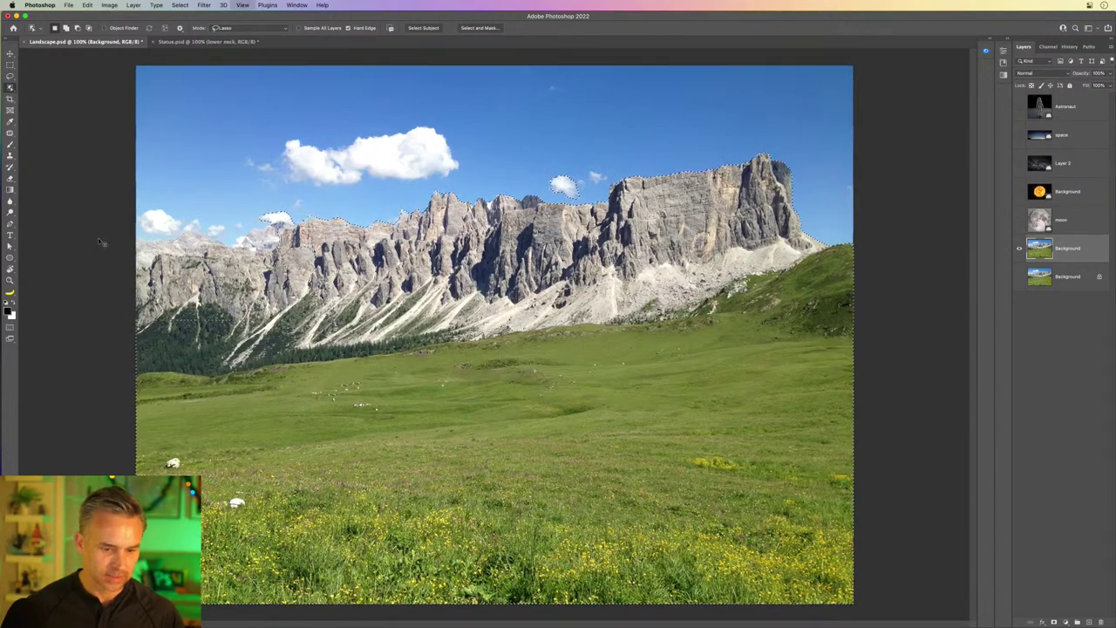
{"action": "key", "text": "super+plus"}
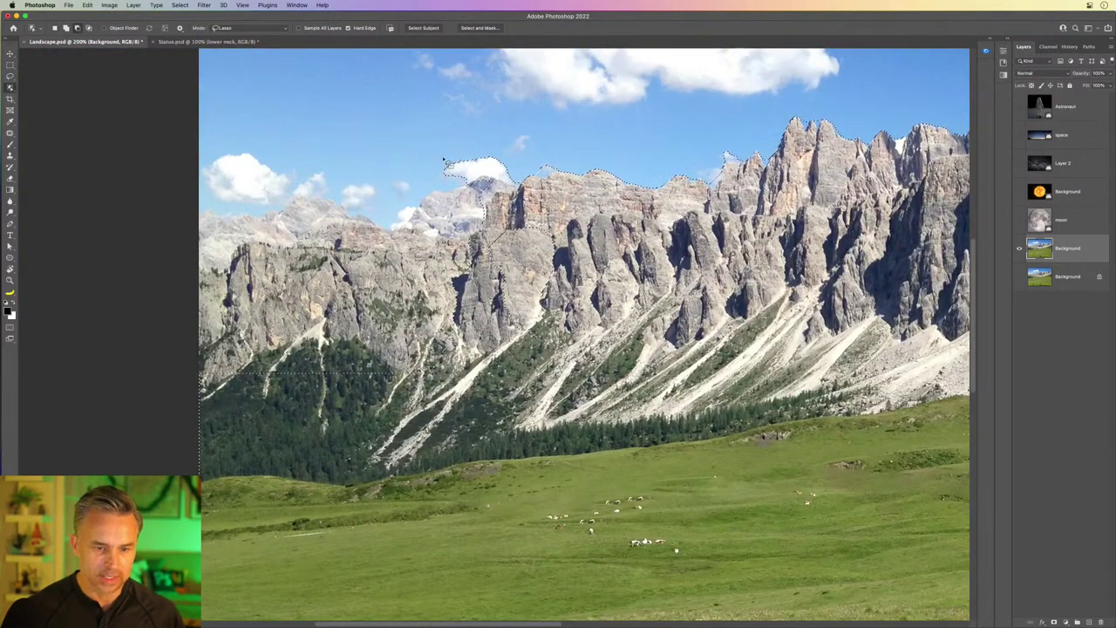
{"action": "left_click_drag", "start_coordinate": [444, 158], "coordinate": [484, 150]}
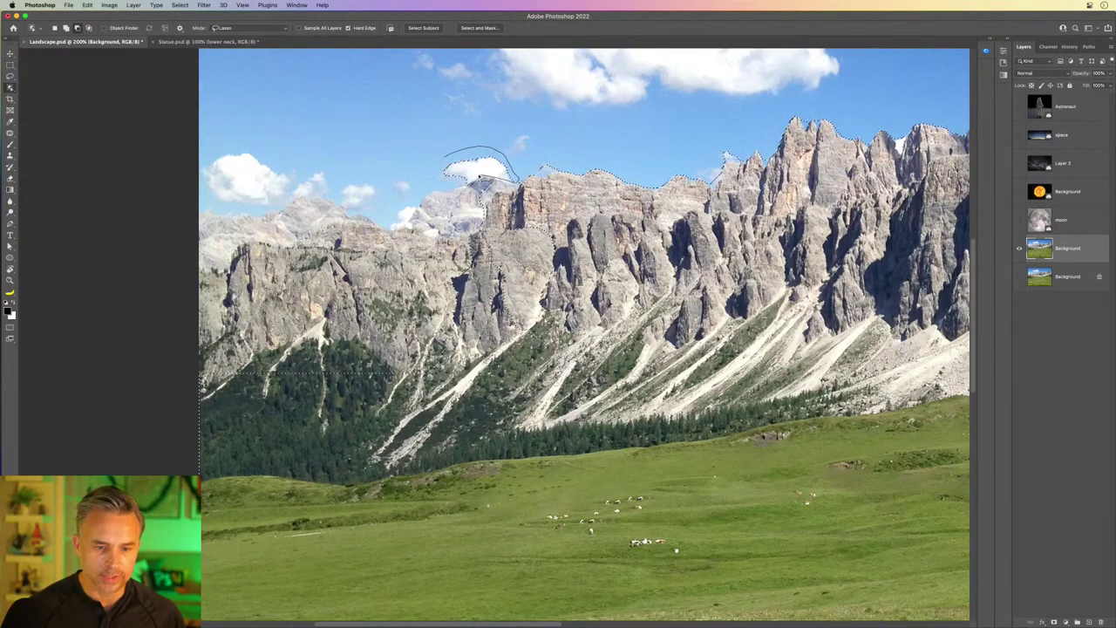
{"action": "left_click_drag", "start_coordinate": [519, 185], "coordinate": [443, 172]}
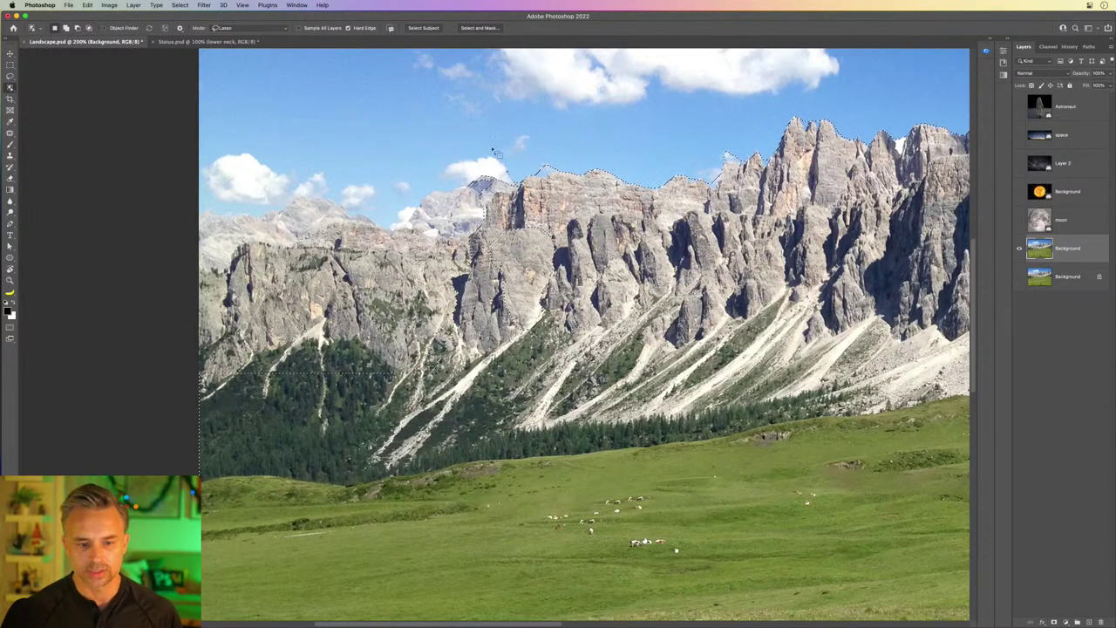
Step: Add the distant left peaks and the snowy summit to the selection
{"action": "mouse_move", "coordinate": [458, 399]}
{"action": "left_mouse_down"}
{"action": "mouse_move", "coordinate": [269, 206]}
{"action": "mouse_move", "coordinate": [349, 195]}
{"action": "mouse_move", "coordinate": [407, 220]}
{"action": "mouse_move", "coordinate": [471, 182]}
{"action": "mouse_move", "coordinate": [504, 196]}
{"action": "left_mouse_up"}
{"action": "left_click_drag", "start_coordinate": [485, 424], "coordinate": [340, 394]}
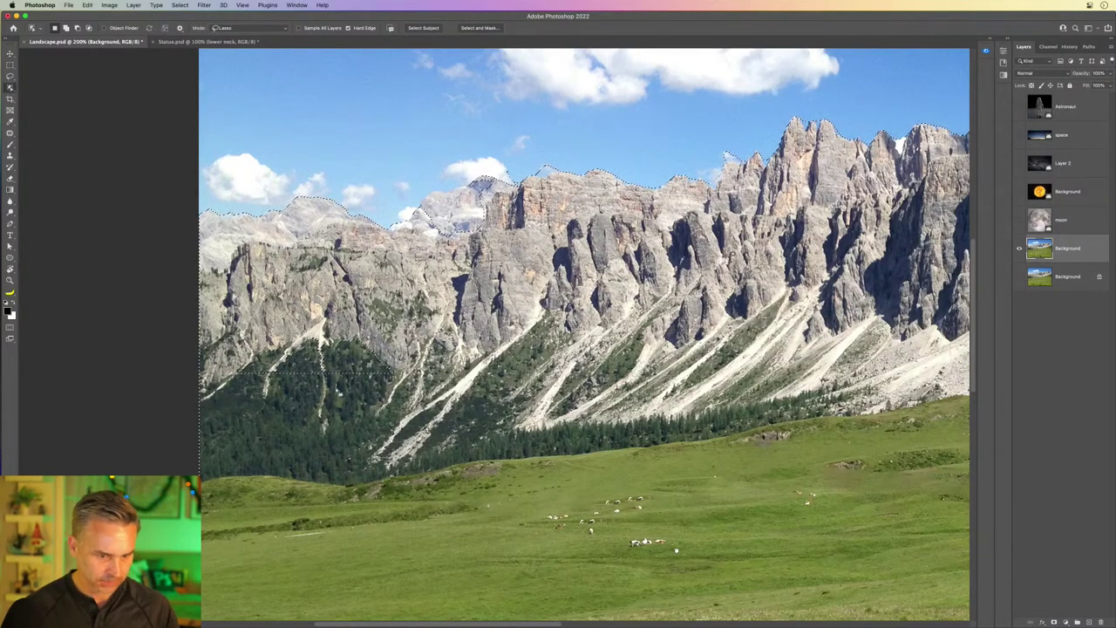
{"action": "key", "text": "shift"}
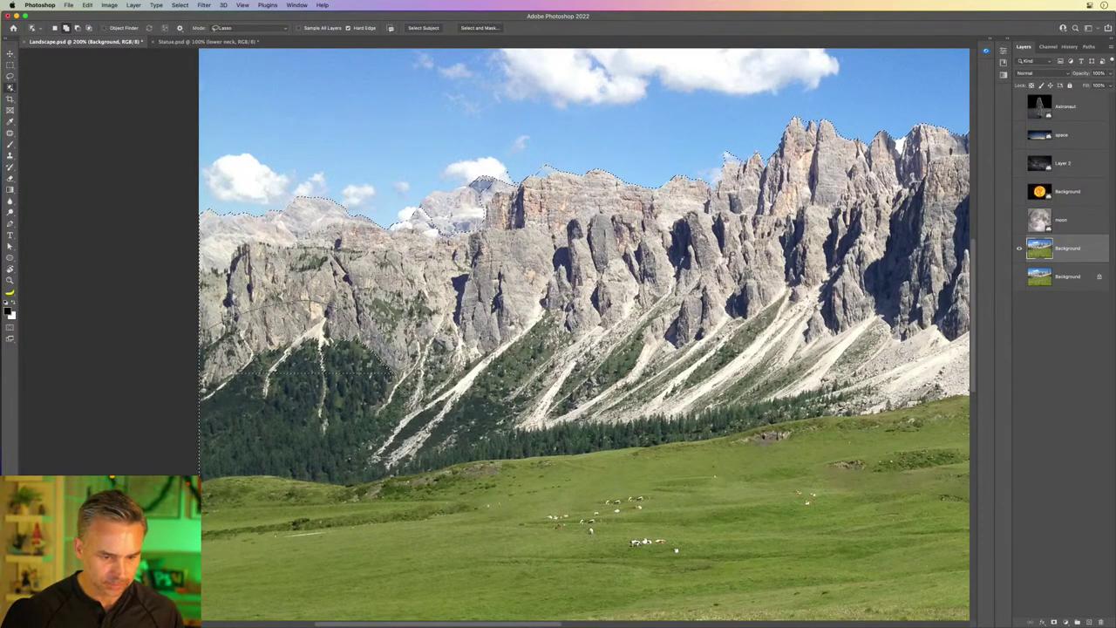
{"action": "left_click_drag", "start_coordinate": [392, 401], "coordinate": [186, 359]}
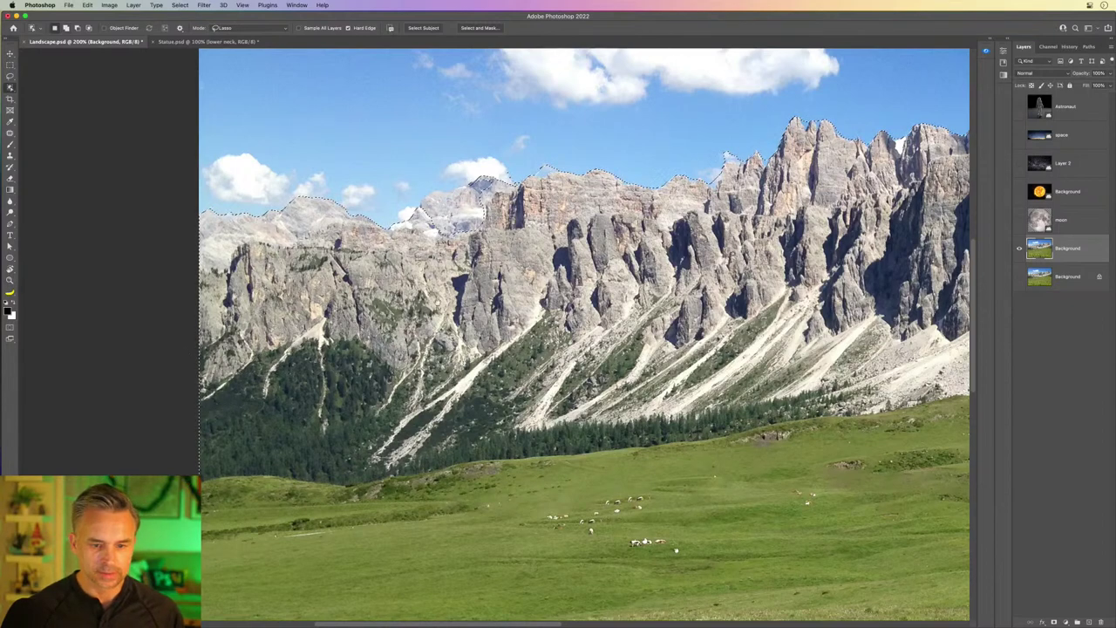
{"action": "scroll", "coordinate": [558, 331], "scroll_direction": "up", "scroll_amount": 3}
{"action": "left_click_drag", "start_coordinate": [321, 307], "coordinate": [417, 280]}
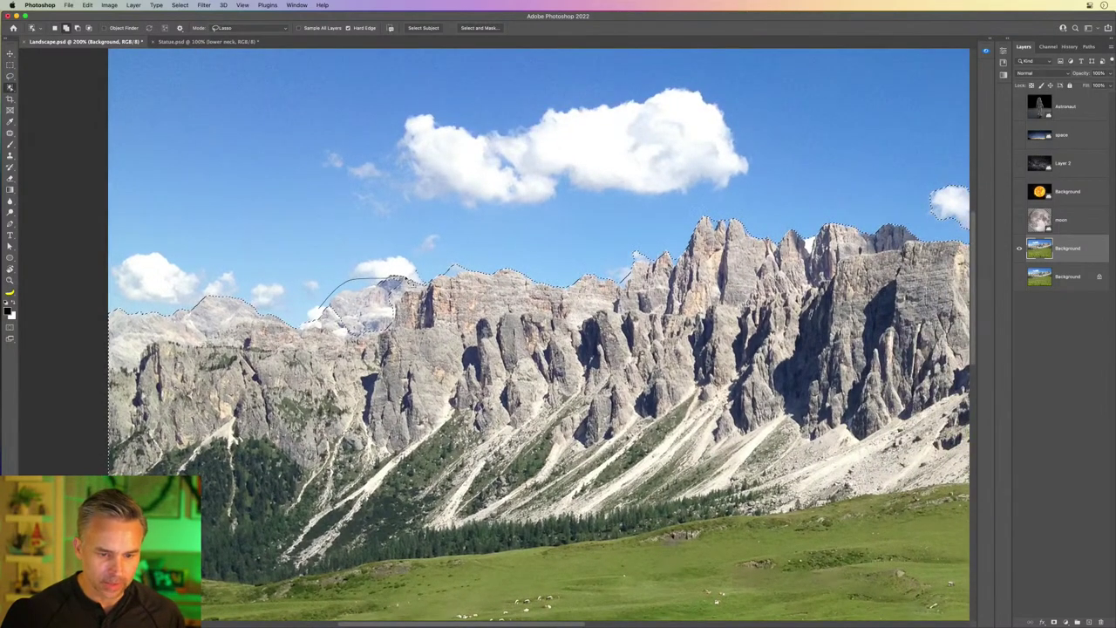
{"action": "left_click_drag", "start_coordinate": [411, 288], "coordinate": [321, 306]}
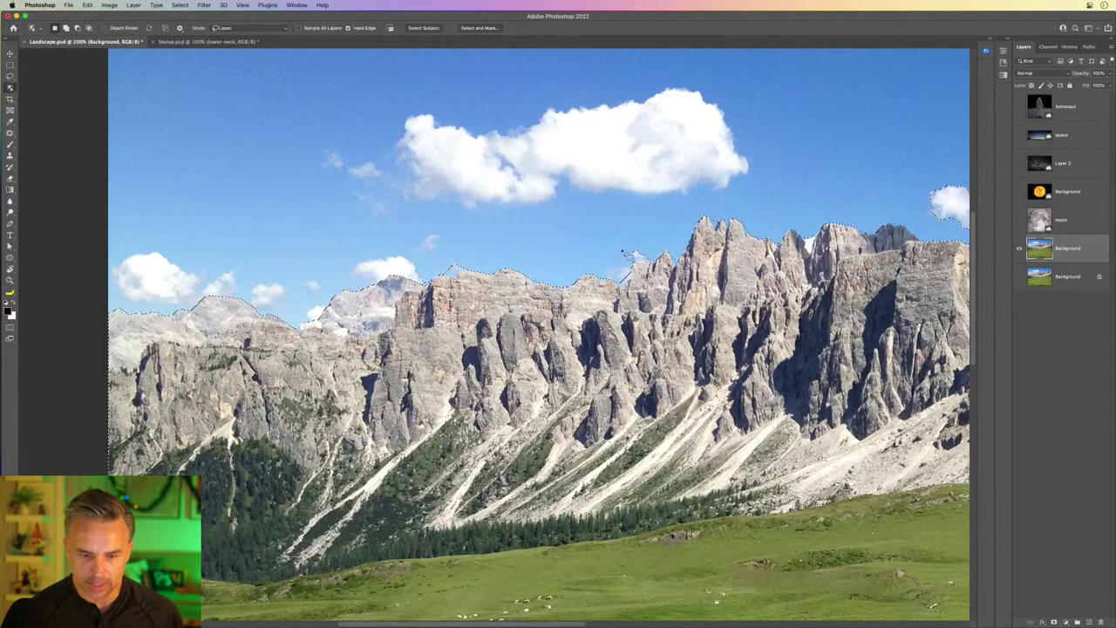
Step: Refine the selection edge along the ridge and near the peak, then inspect the edges
{"action": "scroll", "coordinate": [634, 255], "scroll_direction": "up", "scroll_amount": 5}
{"action": "scroll", "coordinate": [635, 254], "scroll_direction": "up", "scroll_amount": 3}
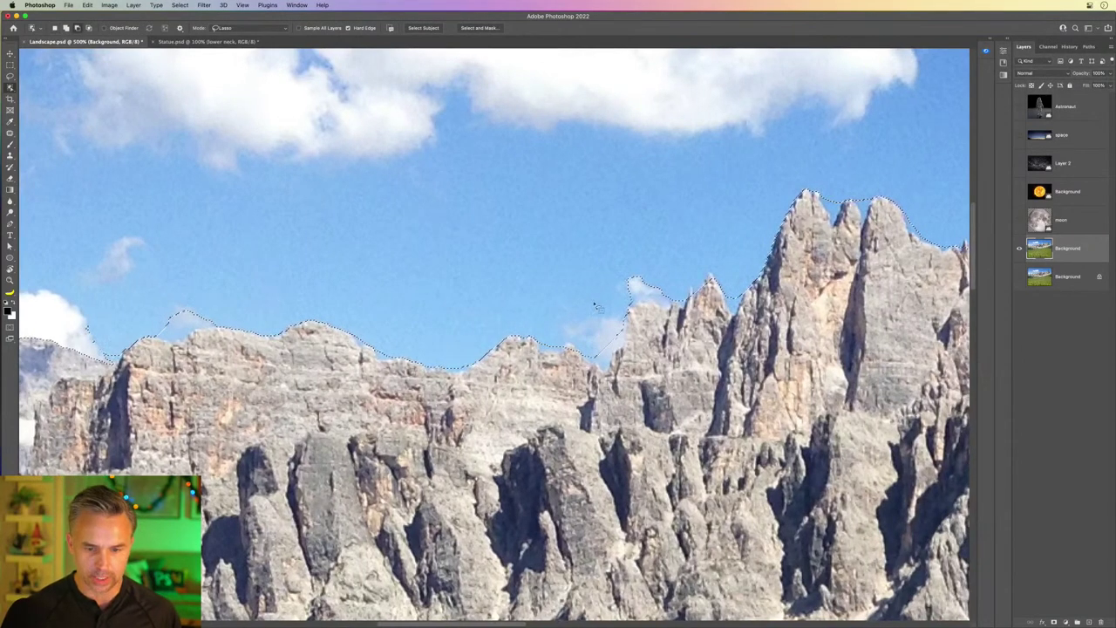
{"action": "mouse_move", "coordinate": [617, 352]}
{"action": "left_mouse_down"}
{"action": "mouse_move", "coordinate": [631, 339]}
{"action": "mouse_move", "coordinate": [553, 328]}
{"action": "left_mouse_up"}
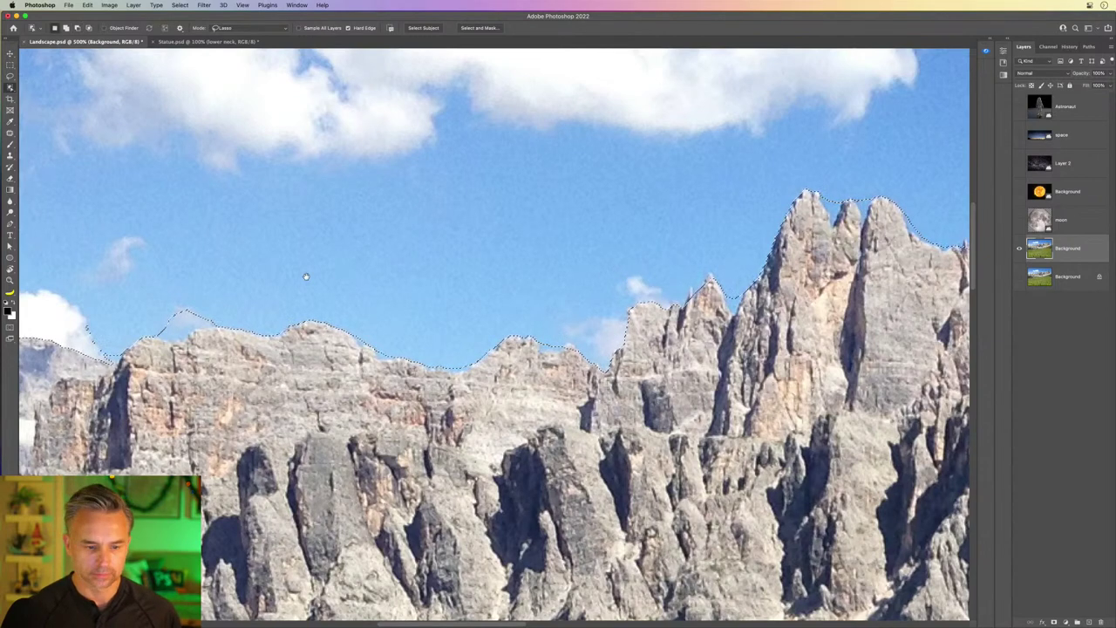
{"action": "left_click_drag", "start_coordinate": [304, 279], "coordinate": [633, 266]}
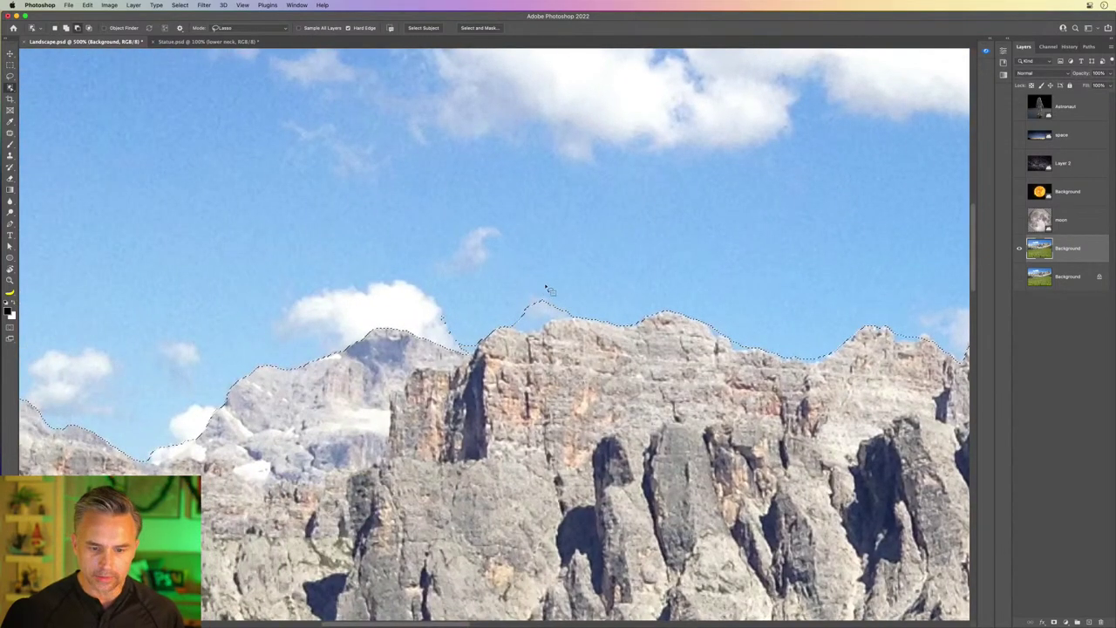
{"action": "mouse_move", "coordinate": [542, 284]}
{"action": "left_mouse_down"}
{"action": "mouse_move", "coordinate": [562, 325]}
{"action": "mouse_move", "coordinate": [482, 333]}
{"action": "mouse_move", "coordinate": [521, 272]}
{"action": "left_mouse_up"}
{"action": "scroll", "coordinate": [521, 272], "scroll_direction": "left", "scroll_amount": 10}
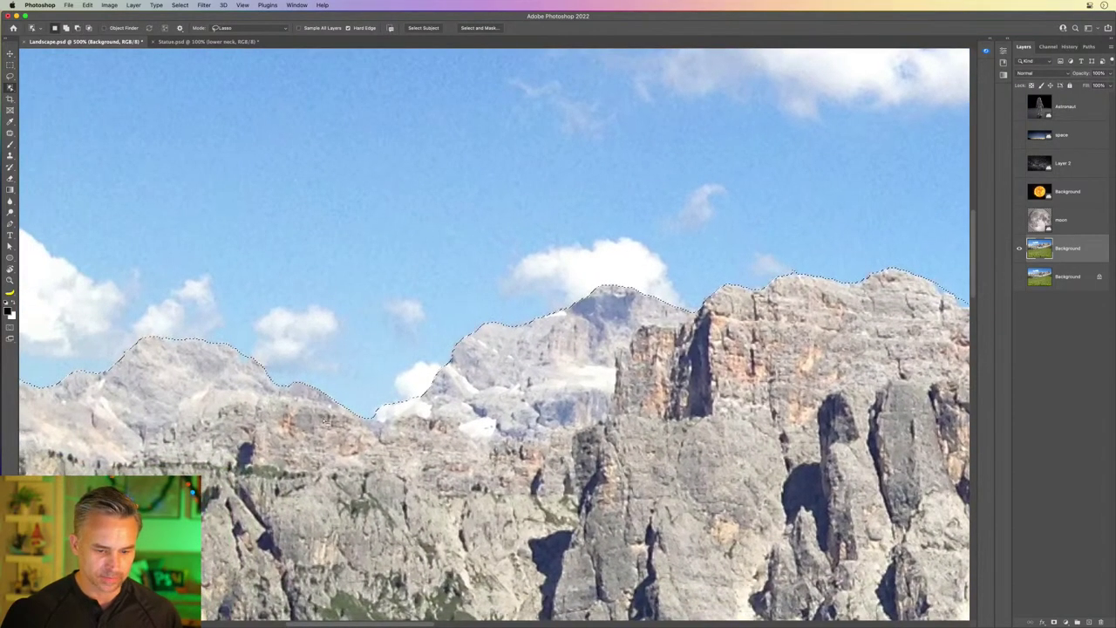
{"action": "scroll", "coordinate": [323, 410], "scroll_direction": "down", "scroll_amount": 4}
{"action": "scroll", "coordinate": [322, 409], "scroll_direction": "down", "scroll_amount": 4}
{"action": "scroll", "coordinate": [323, 410], "scroll_direction": "down", "scroll_amount": 2}
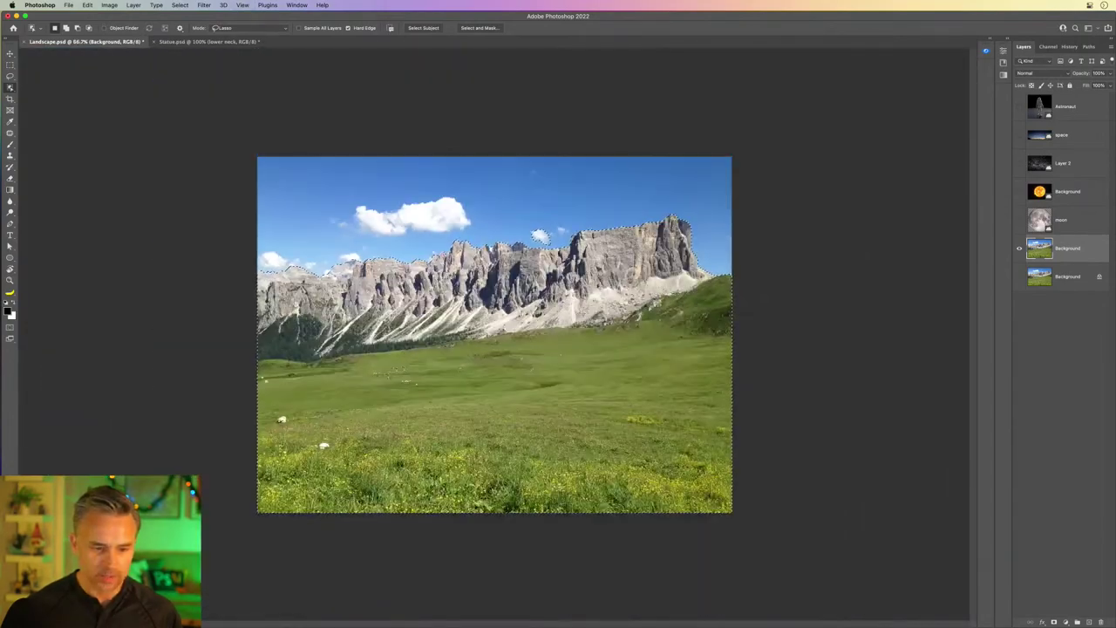
{"action": "scroll", "coordinate": [494, 334], "scroll_direction": "up", "scroll_amount": 1}
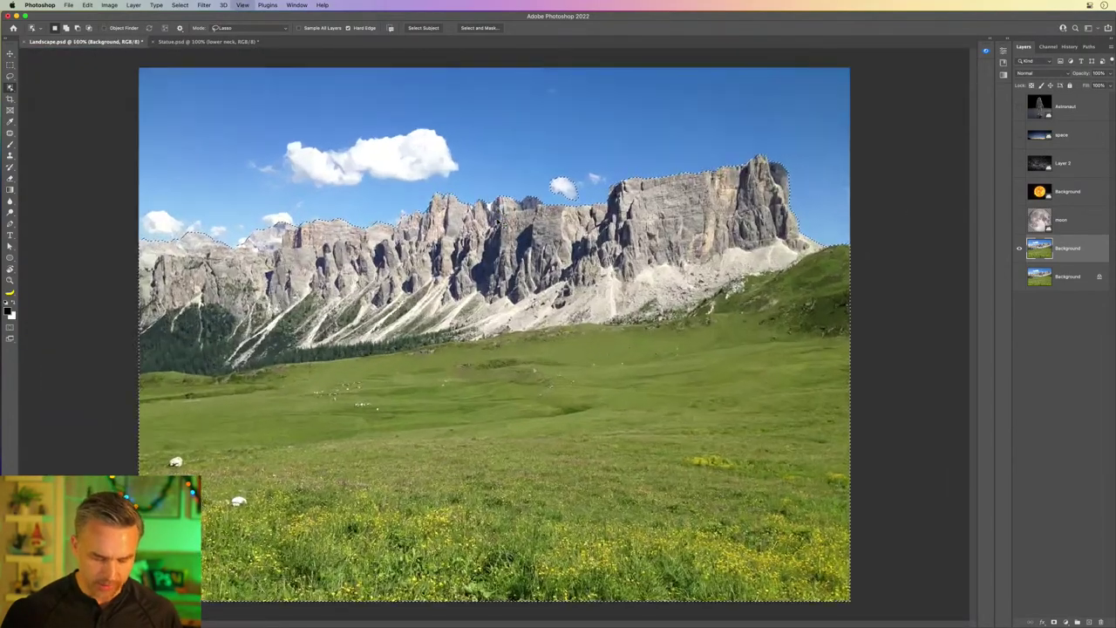
{"action": "scroll", "coordinate": [493, 334], "scroll_direction": "up", "scroll_amount": 2}
{"action": "scroll", "coordinate": [515, 214], "scroll_direction": "up", "scroll_amount": 5}
{"action": "scroll", "coordinate": [558, 140], "scroll_direction": "up", "scroll_amount": 3}
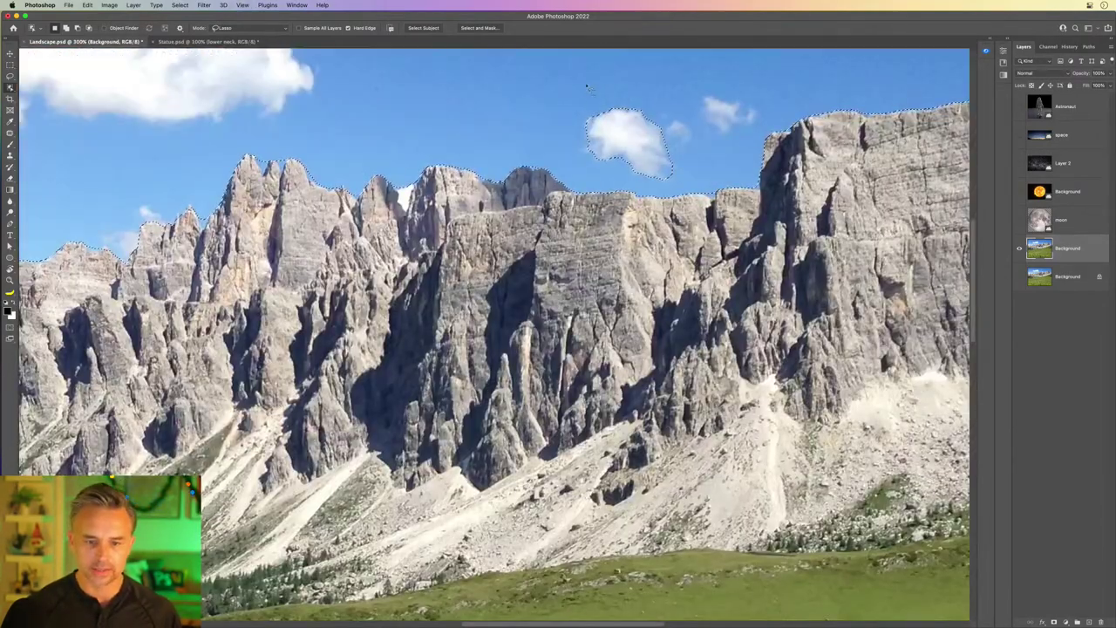
{"action": "key", "text": "alt"}
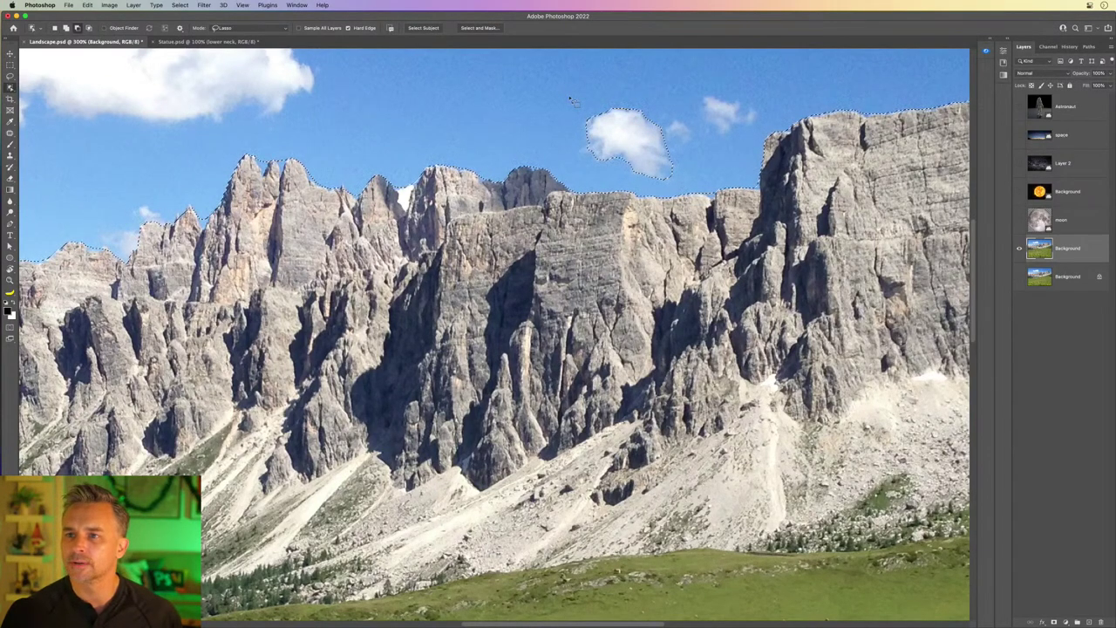
{"action": "mouse_move", "coordinate": [577, 621]}
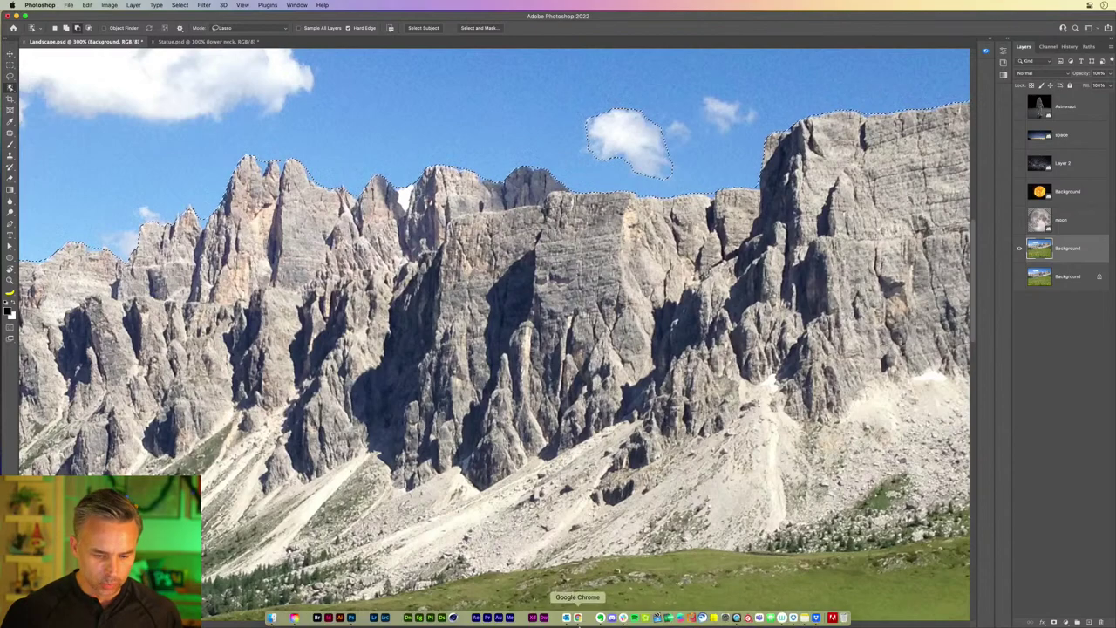
{"action": "left_click", "coordinate": [272, 618]}
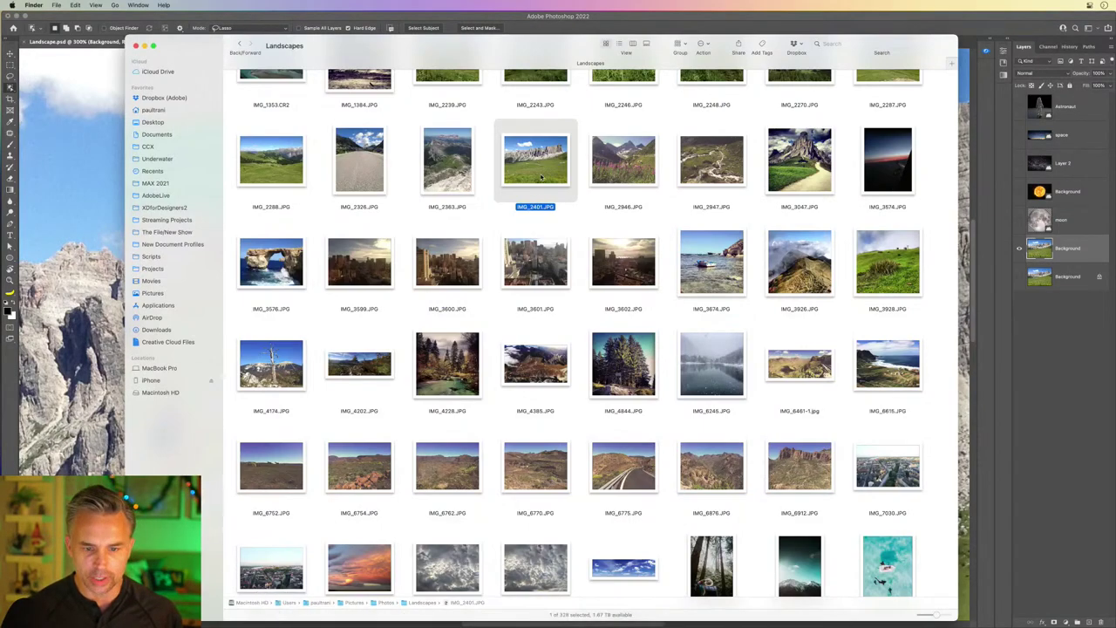
{"action": "key", "text": "space"}
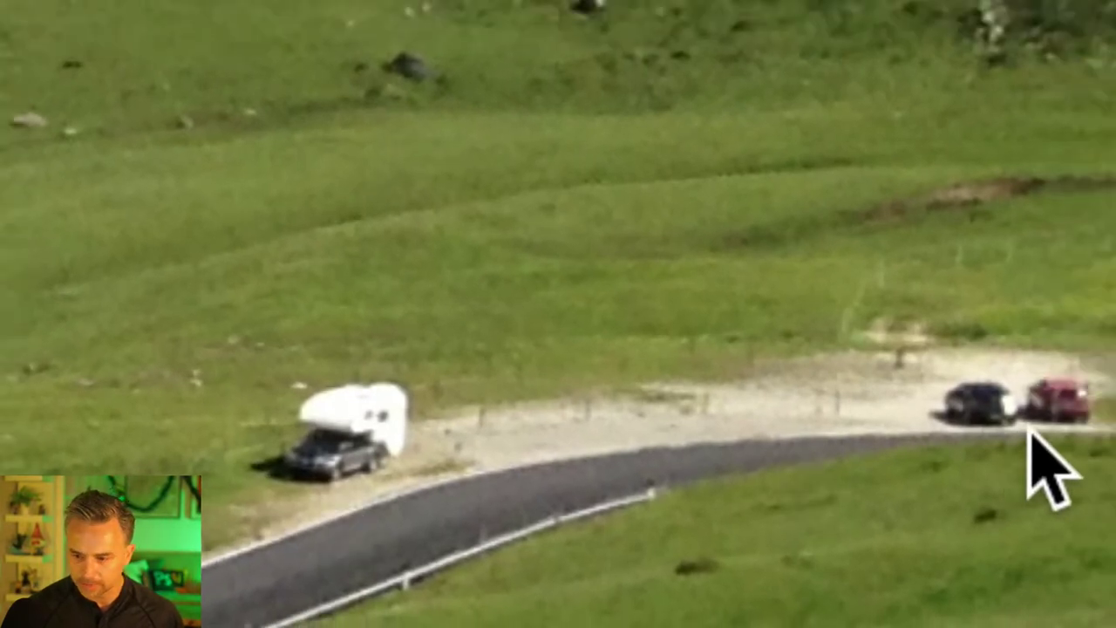
{"action": "key", "text": "space"}
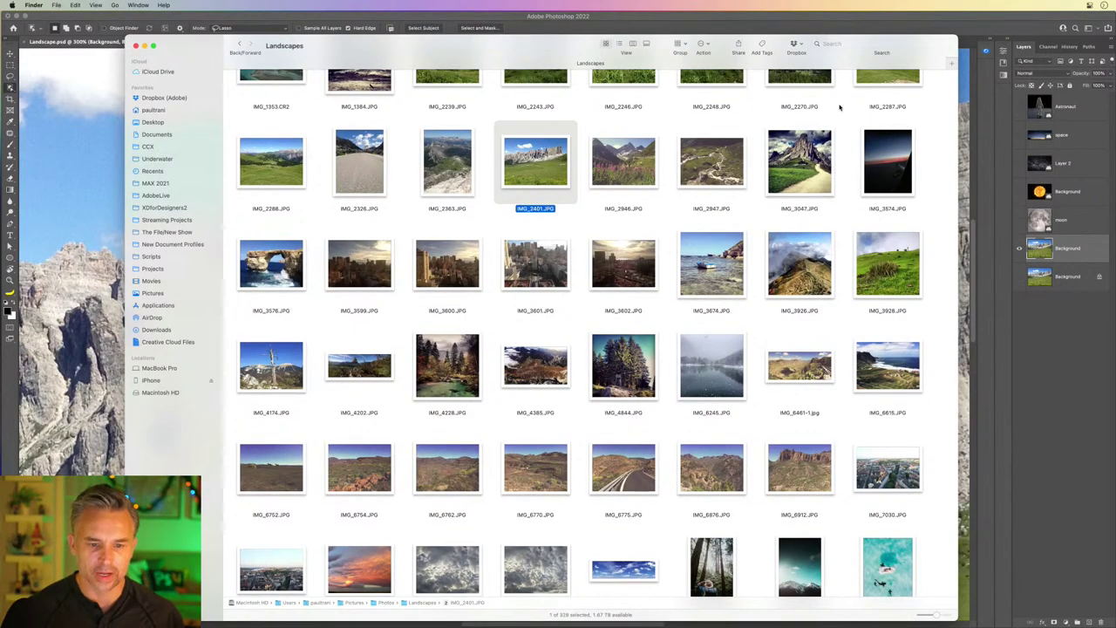
{"action": "key", "text": "super+Tab"}
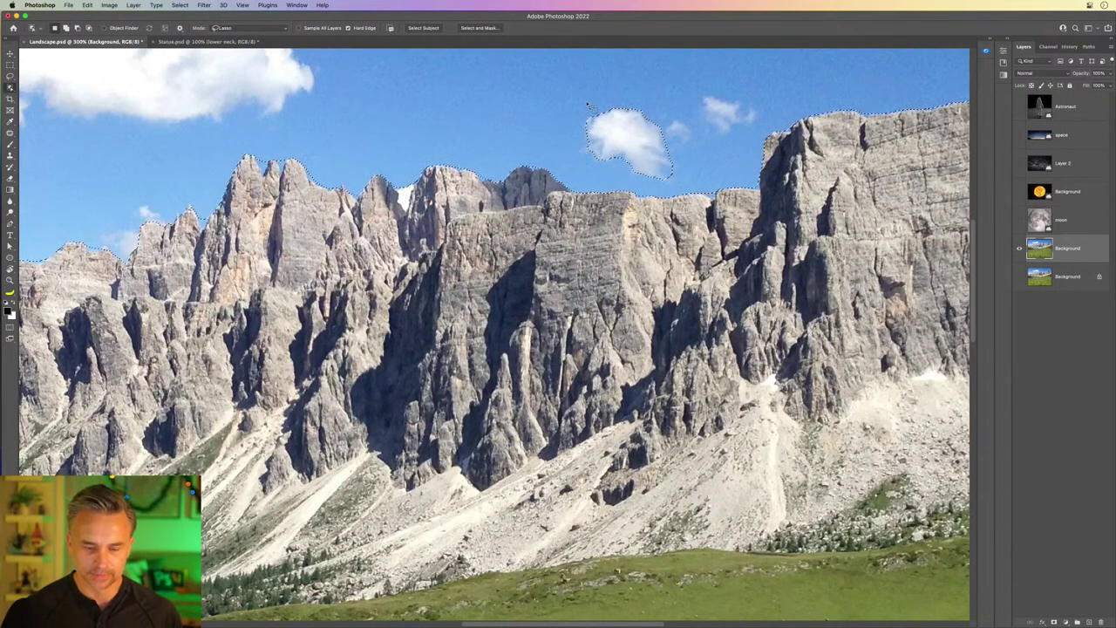
Step: Subtract the small cloud, then duplicate the landscape layer and mask the copy to hide the sky
{"action": "left_click_drag", "start_coordinate": [588, 105], "coordinate": [671, 124]}
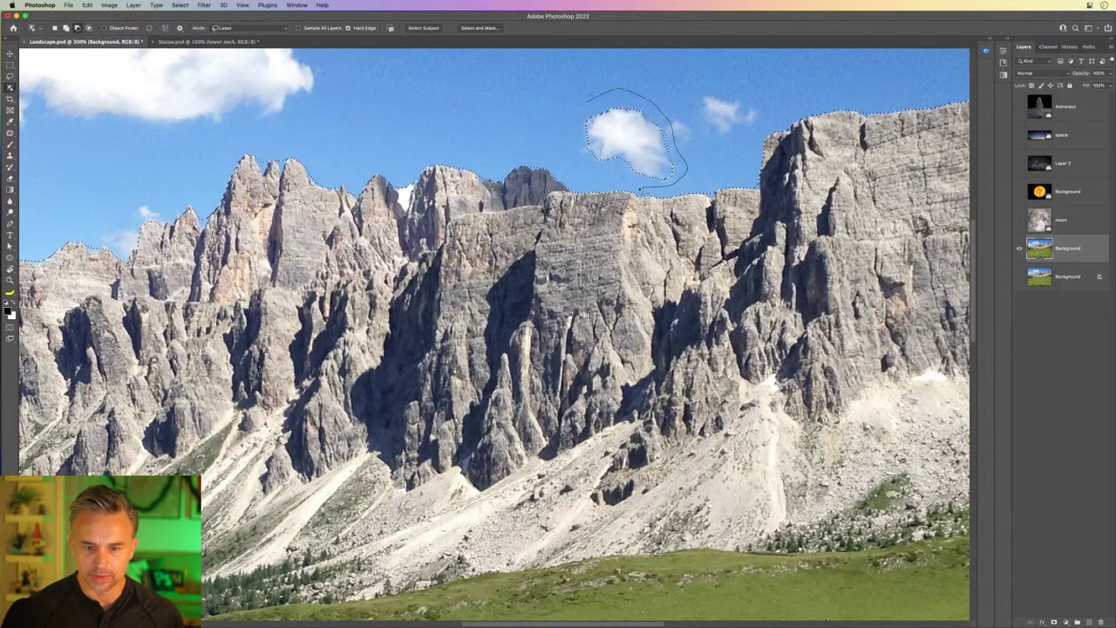
{"action": "left_click_drag", "start_coordinate": [641, 187], "coordinate": [583, 108]}
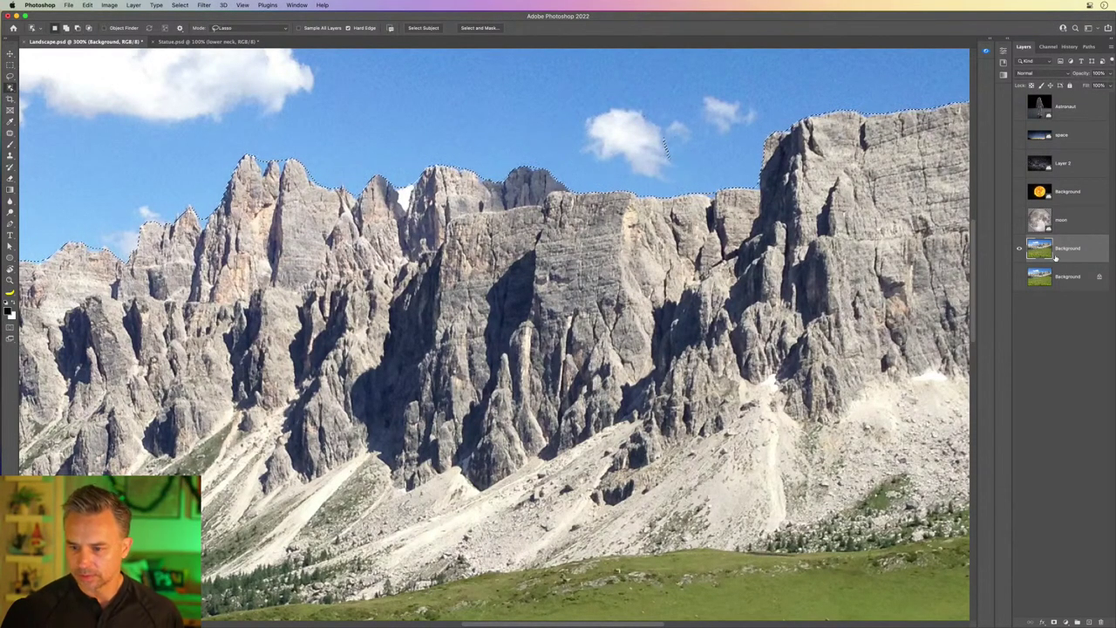
{"action": "mouse_move", "coordinate": [1056, 254]}
{"action": "left_mouse_down"}
{"action": "mouse_move", "coordinate": [1063, 578]}
{"action": "mouse_move", "coordinate": [1089, 621]}
{"action": "left_mouse_up"}
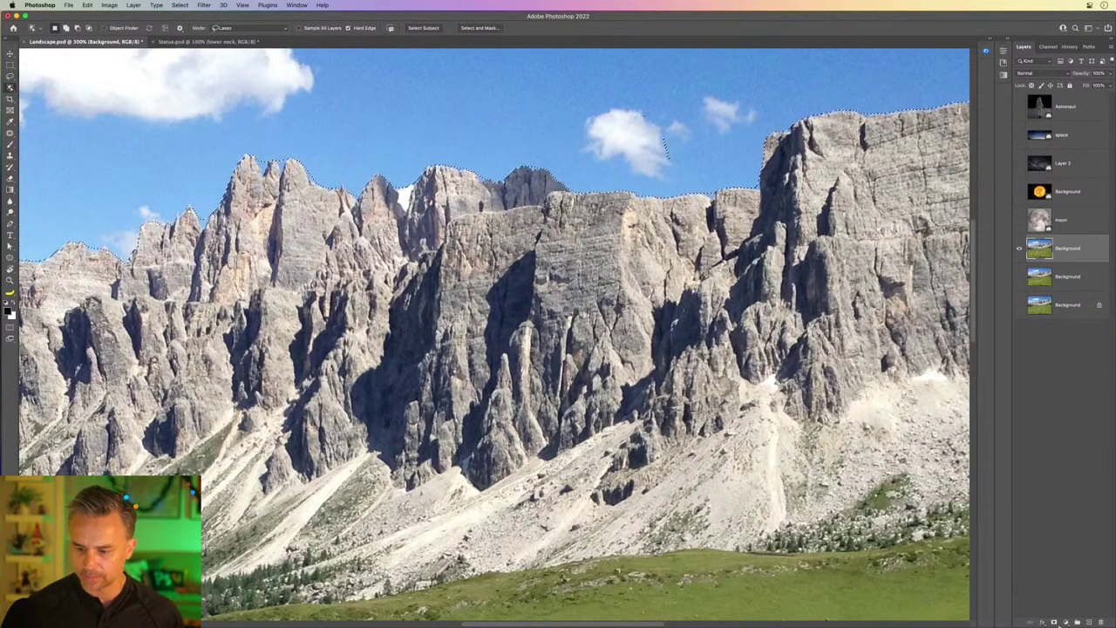
{"action": "left_click", "coordinate": [1054, 622]}
{"action": "key", "text": "super+minus"}
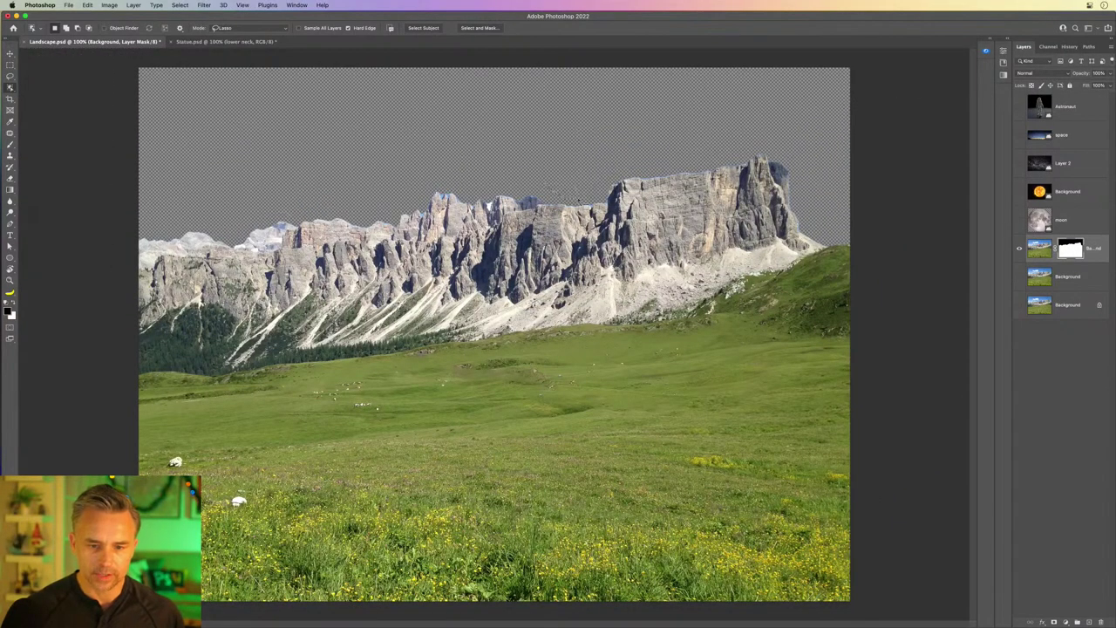
Step: Switch to the plain Lasso tool and apply a feather to the selection
{"action": "right_click", "coordinate": [9, 76]}
{"action": "left_click", "coordinate": [39, 85]}
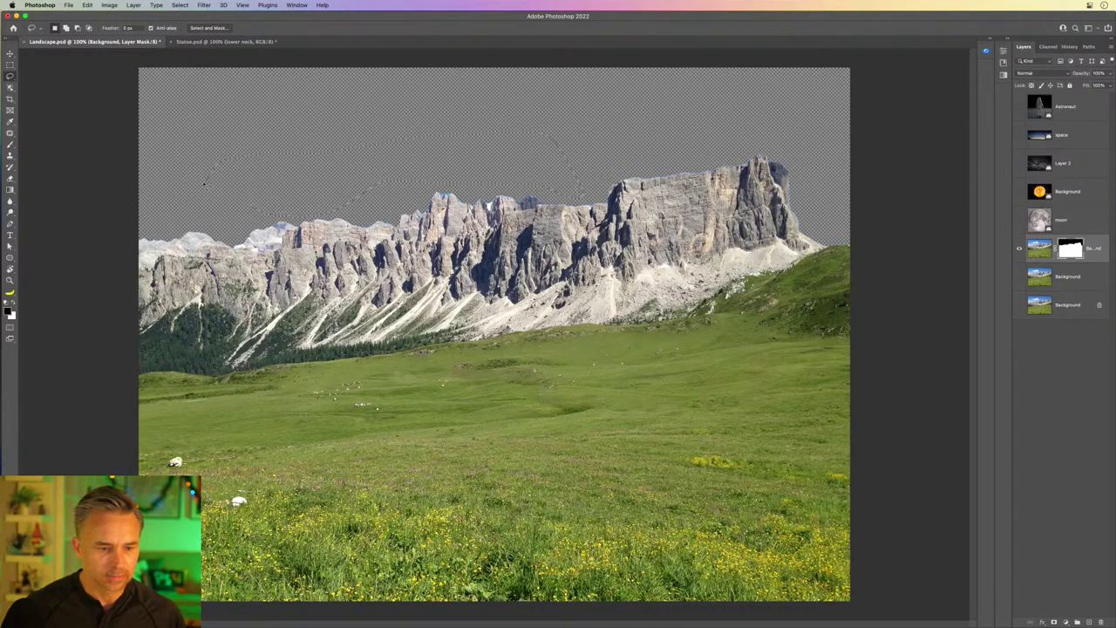
{"action": "key", "text": "shift+F6"}
{"action": "key", "text": "Return"}
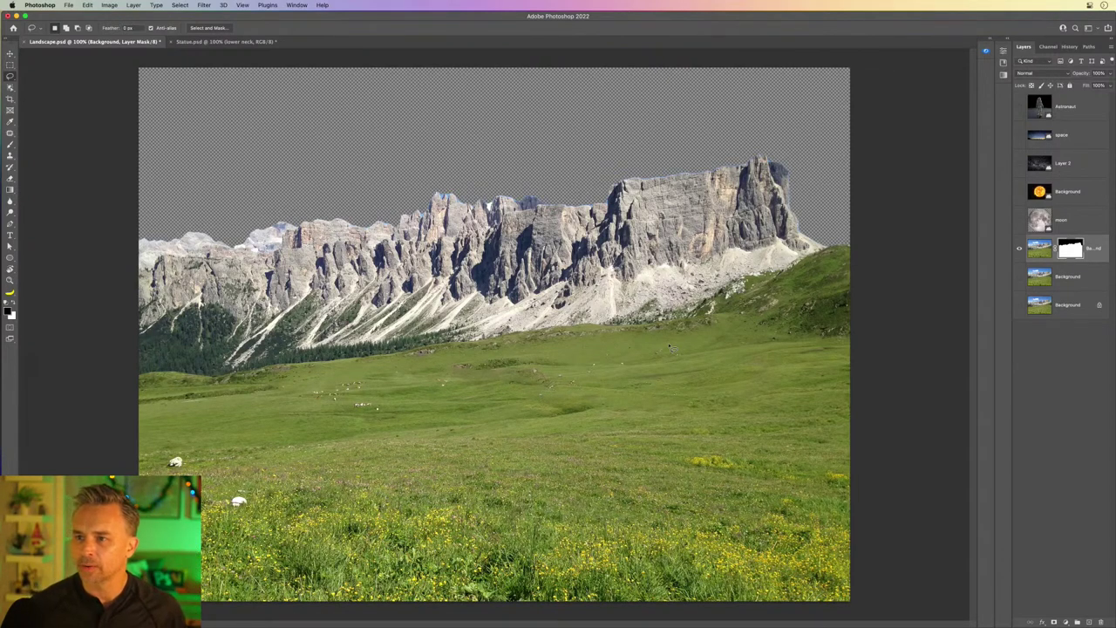
Step: In Select and Mask, brush the Refine Edge tool along the ridge and right cliff wall
{"action": "double_click", "coordinate": [1072, 251]}
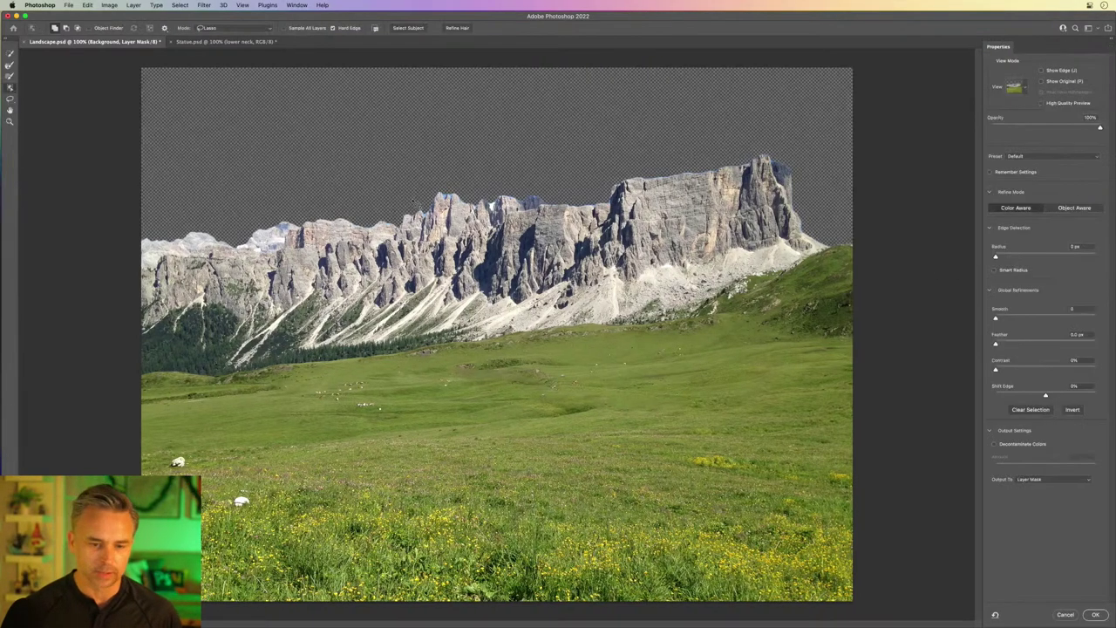
{"action": "key", "text": "ctrl+plus"}
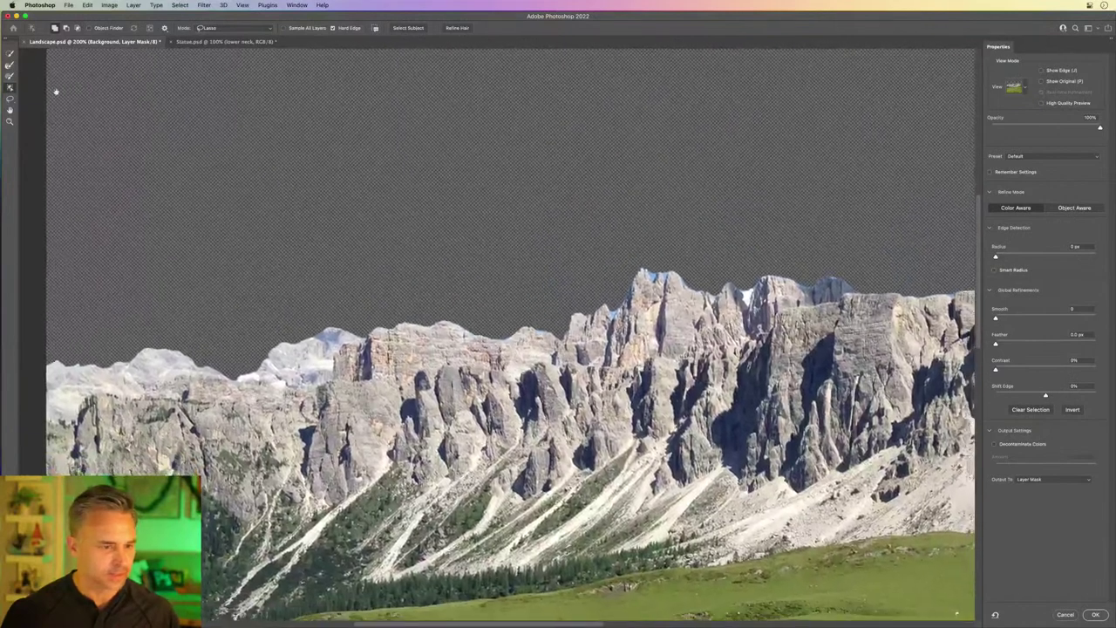
{"action": "left_click", "coordinate": [9, 65]}
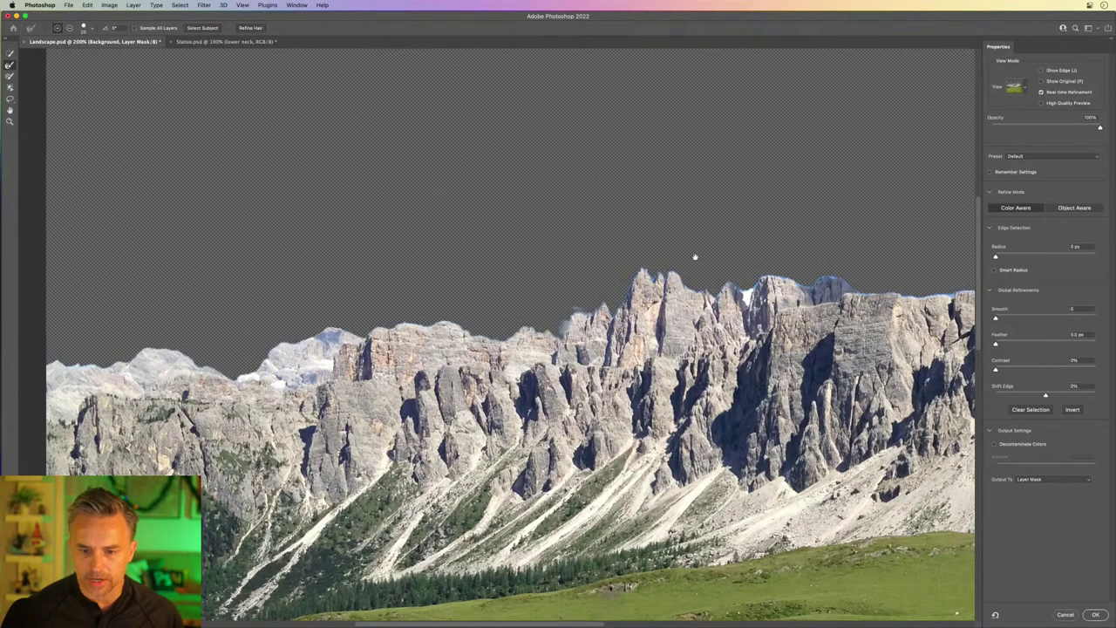
{"action": "left_click_drag", "start_coordinate": [694, 256], "coordinate": [471, 266]}
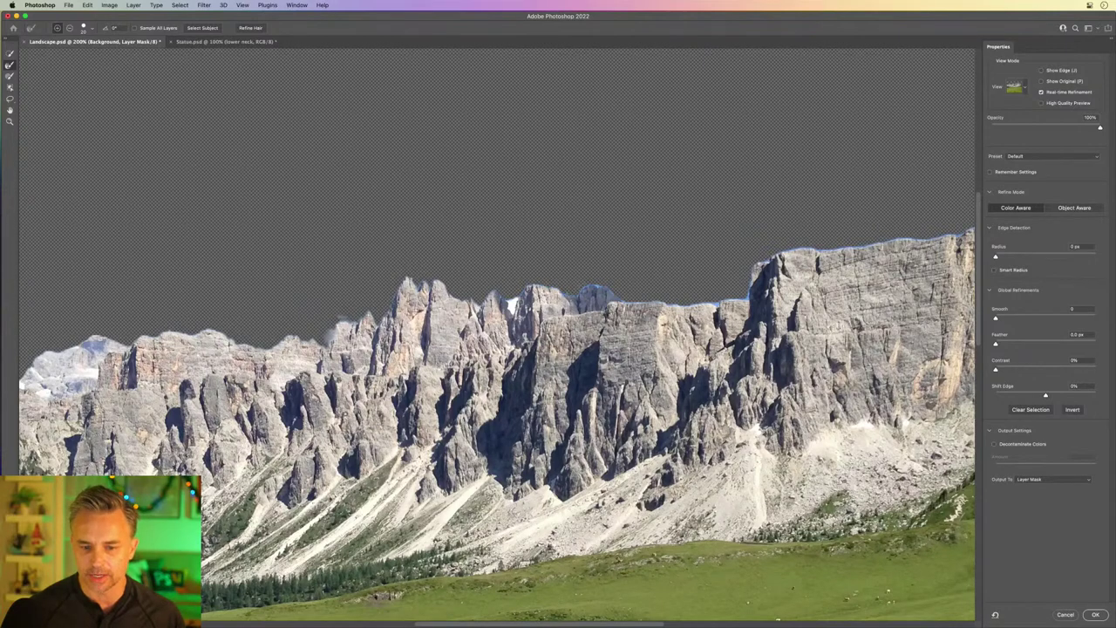
{"action": "left_click_drag", "start_coordinate": [620, 277], "coordinate": [460, 290]}
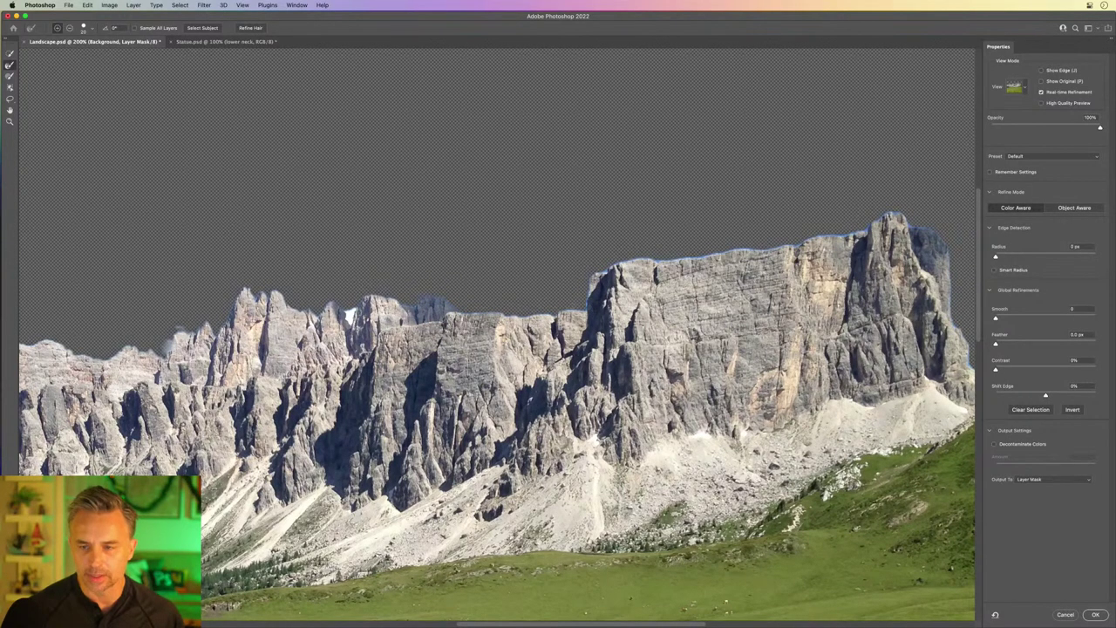
{"action": "left_click_drag", "start_coordinate": [562, 266], "coordinate": [480, 272]}
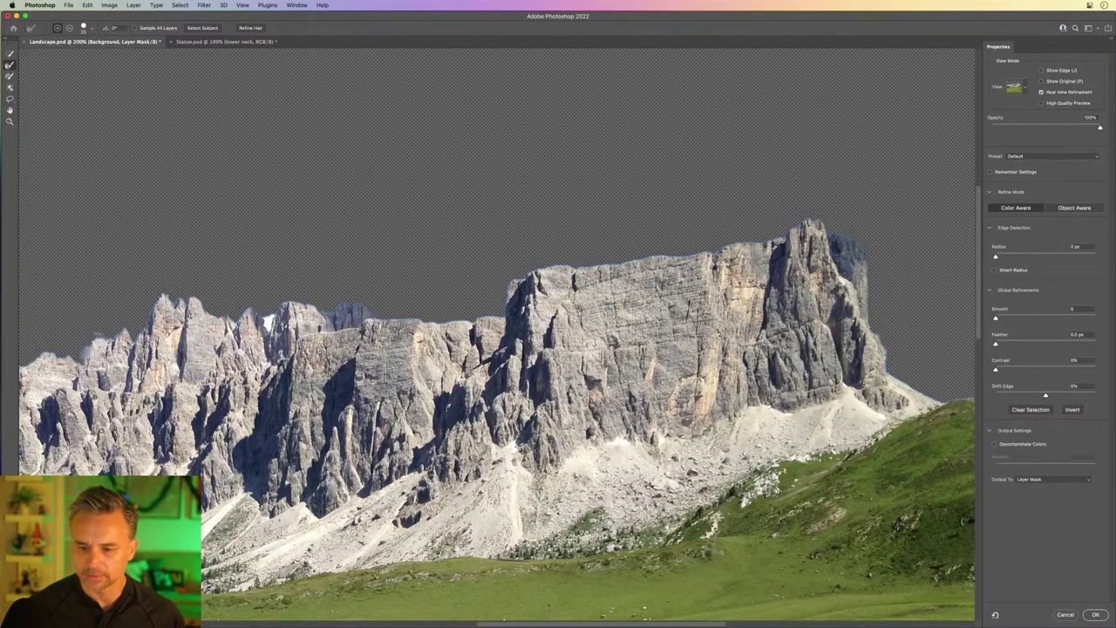
{"action": "scroll", "coordinate": [451, 284], "scroll_direction": "right", "scroll_amount": 2}
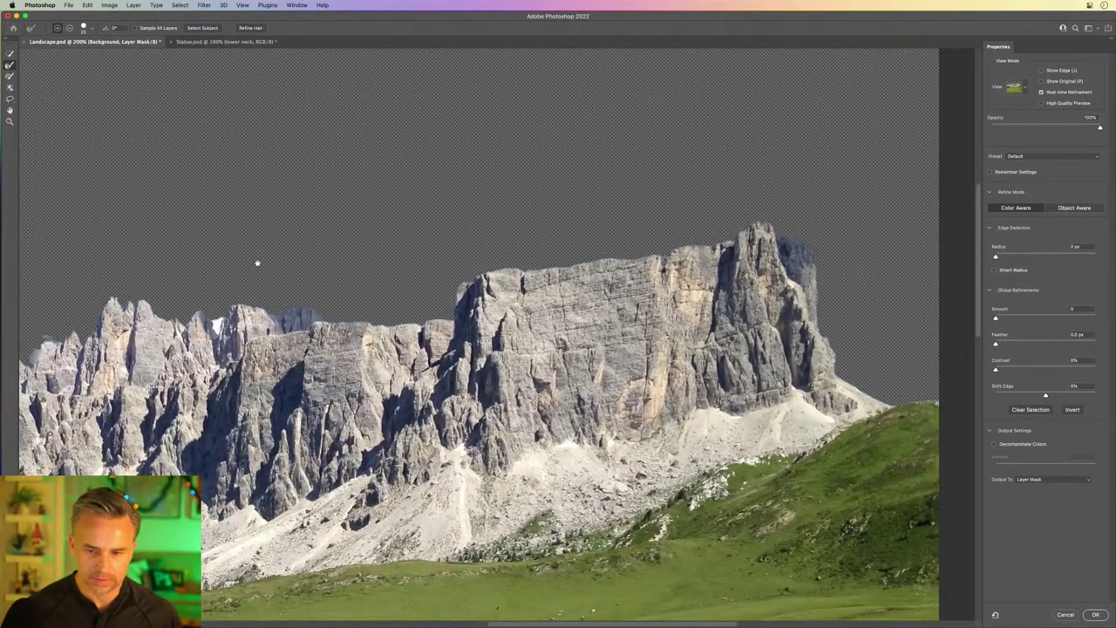
{"action": "scroll", "coordinate": [258, 263], "scroll_direction": "left", "scroll_amount": 3}
{"action": "scroll", "coordinate": [428, 247], "scroll_direction": "left", "scroll_amount": 3}
{"action": "scroll", "coordinate": [553, 151], "scroll_direction": "left", "scroll_amount": 2}
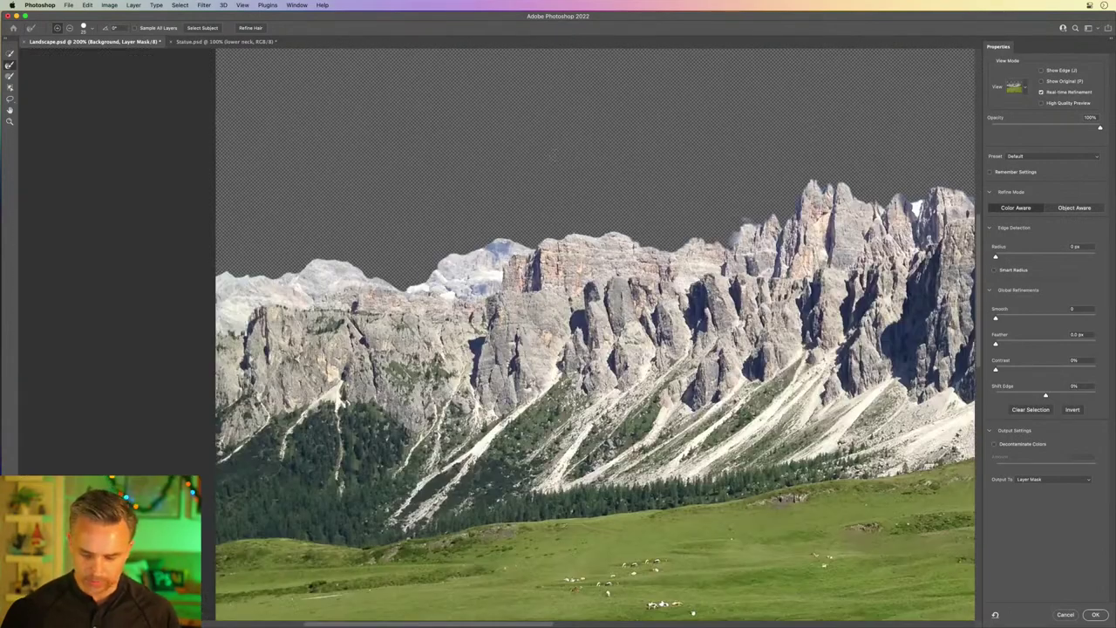
{"action": "key", "text": "super+minus"}
{"action": "key", "text": "super+minus"}
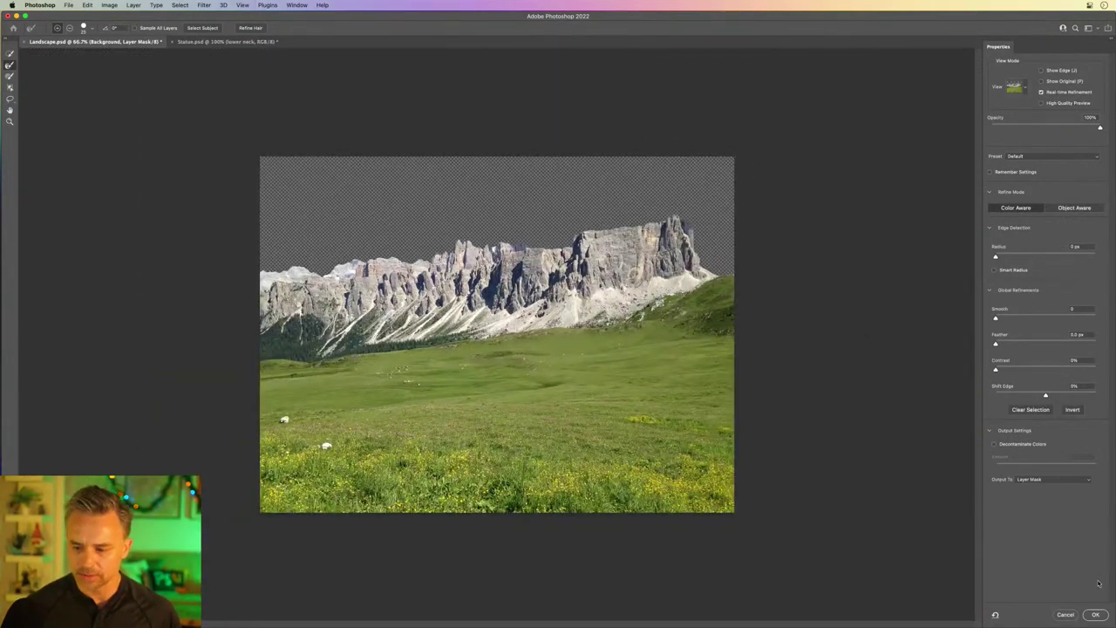
Step: Apply the refined mask, hide the masked layer, and select the original Background layer
{"action": "left_click", "coordinate": [1091, 615]}
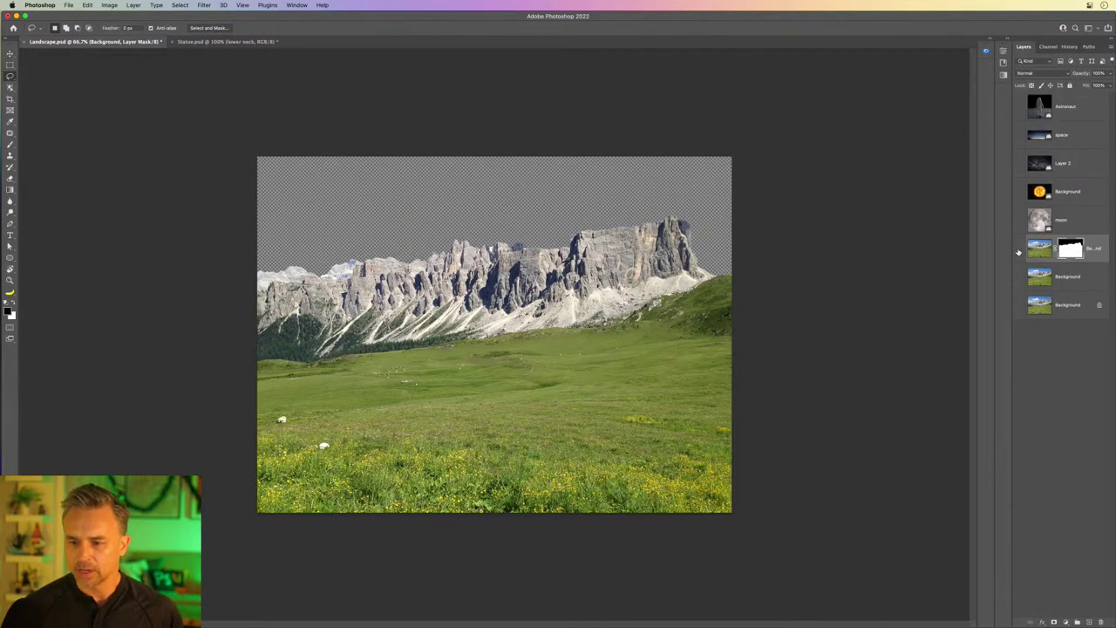
{"action": "left_click", "coordinate": [1019, 248]}
{"action": "left_click", "coordinate": [1018, 277]}
{"action": "left_click", "coordinate": [1060, 285]}
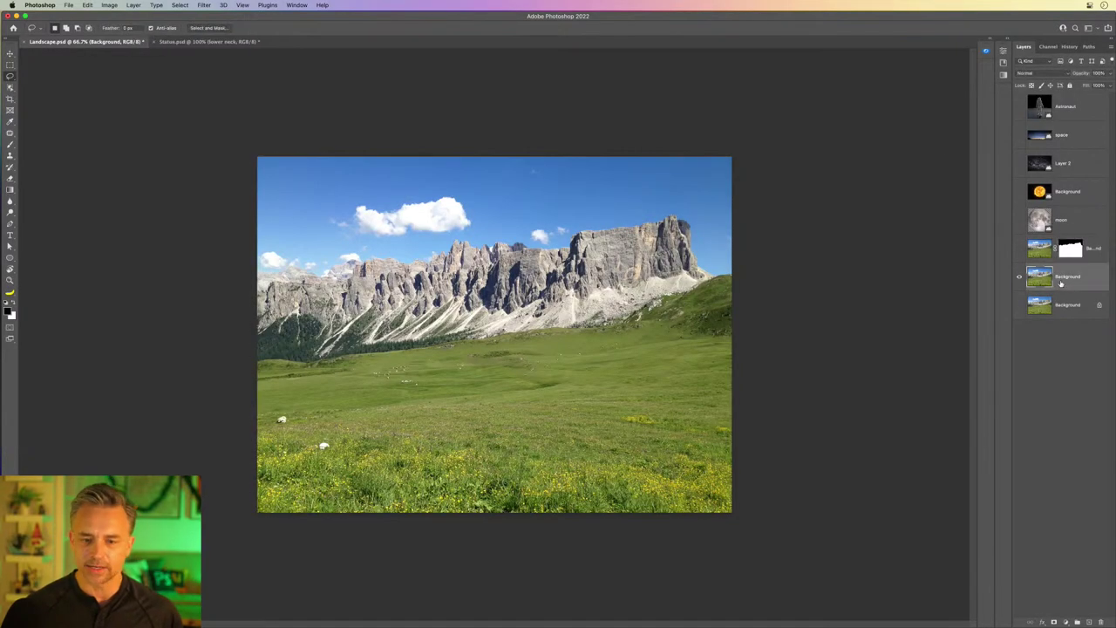
Step: Open Sky Replacement and preview an orange Sunsets sky preset behind the ridge
{"action": "left_click", "coordinate": [87, 5]}
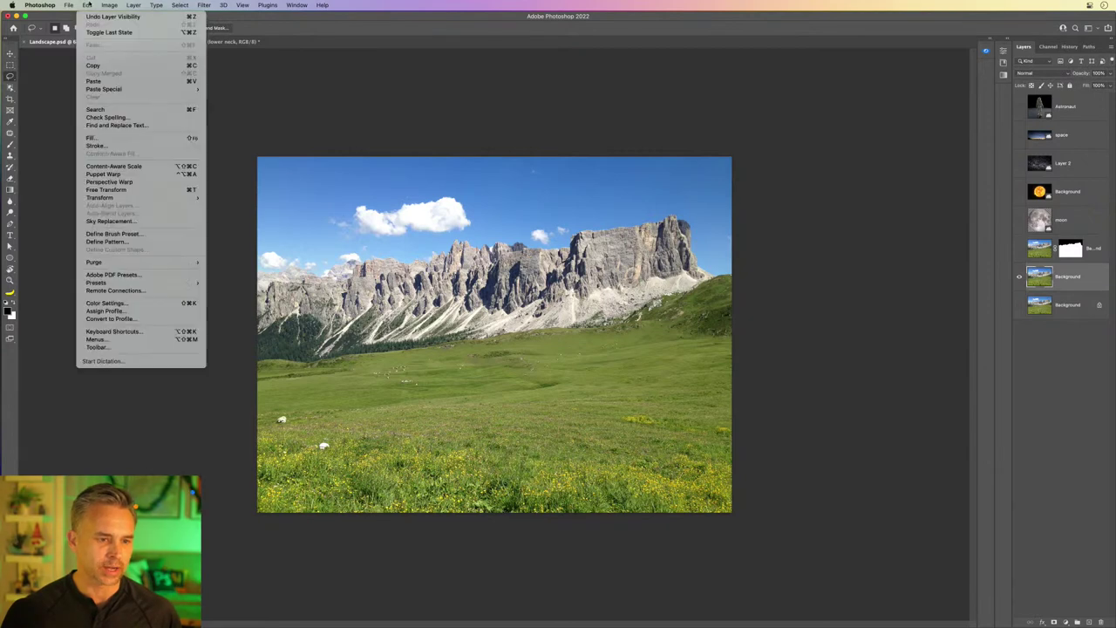
{"action": "left_click", "coordinate": [112, 222]}
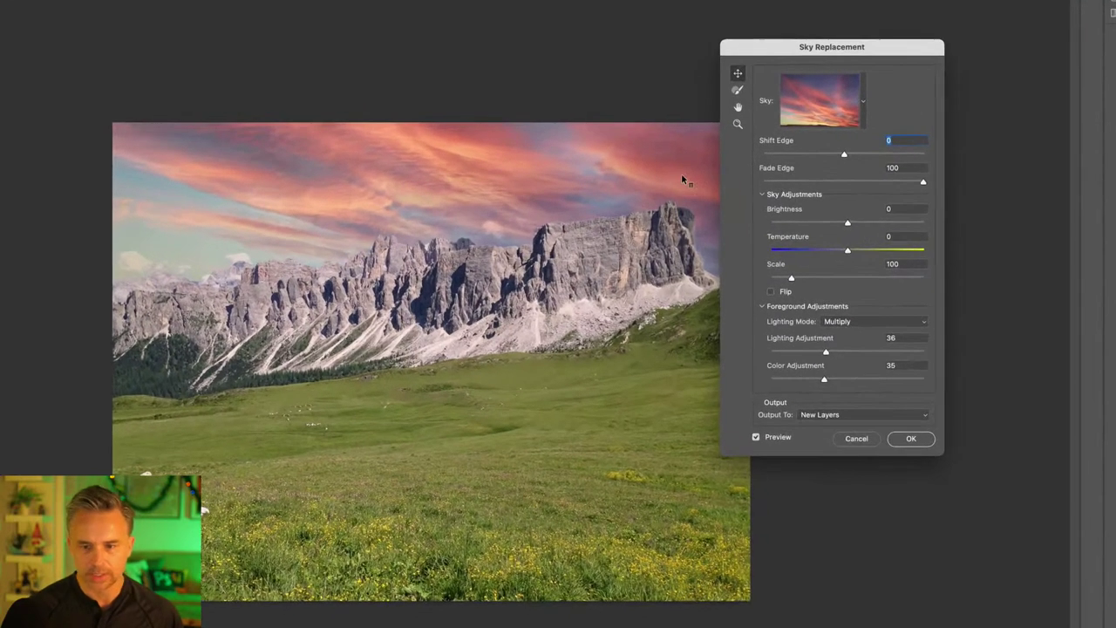
{"action": "left_click", "coordinate": [865, 106]}
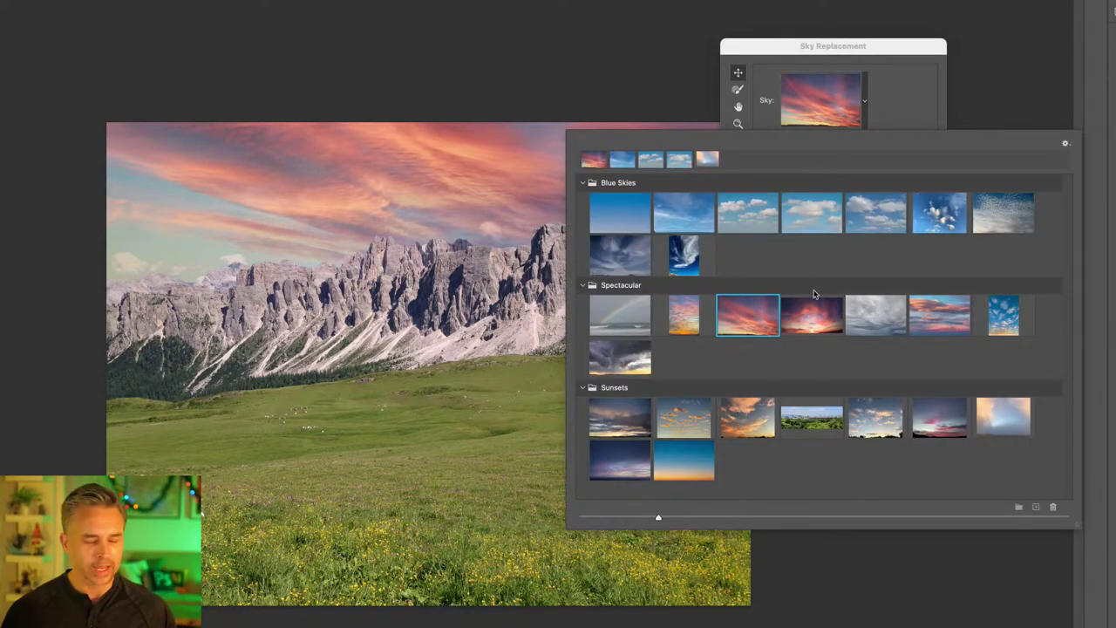
{"action": "key", "text": "Down"}
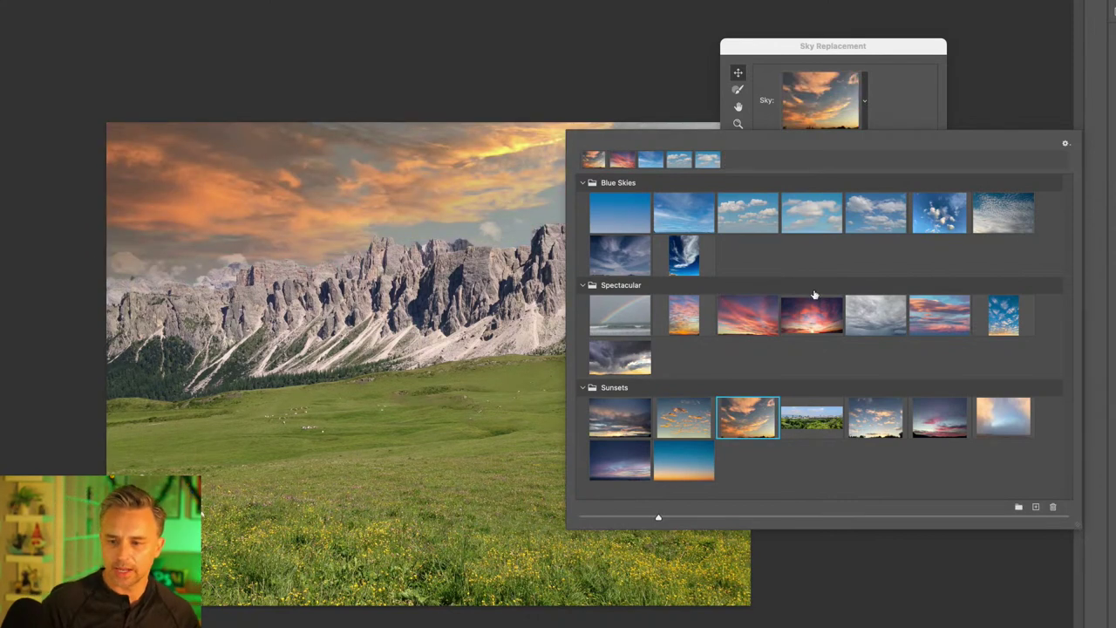
{"action": "key", "text": "F7"}
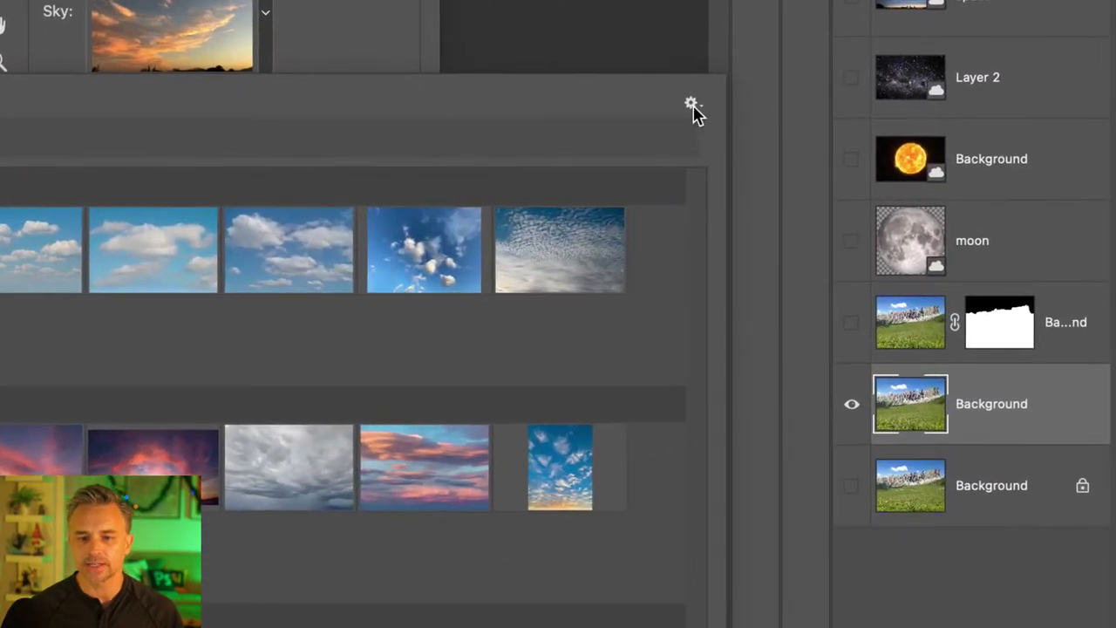
Step: From the sky preset gear menu, choose Get More Skies > Download Free Skies
{"action": "left_click", "coordinate": [691, 104]}
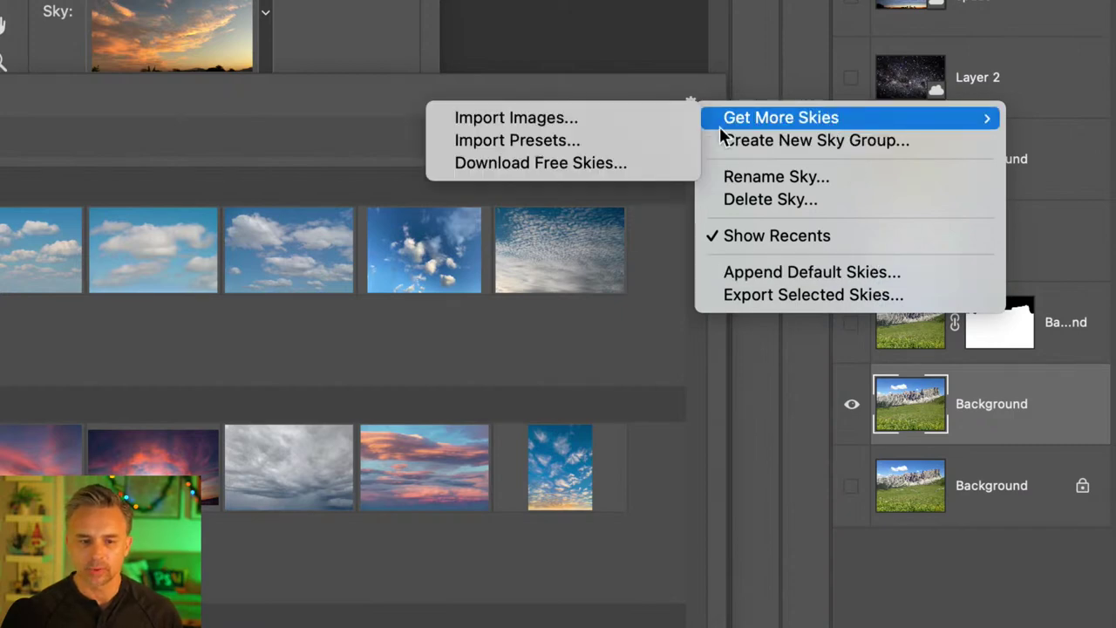
{"action": "mouse_move", "coordinate": [922, 94]}
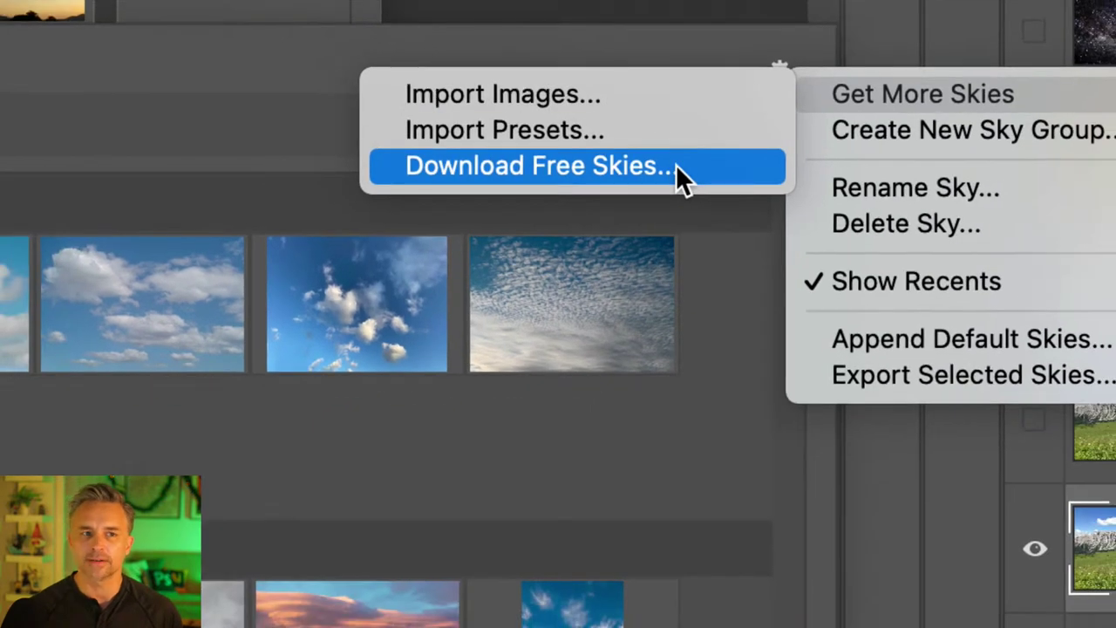
{"action": "left_click", "coordinate": [676, 166]}
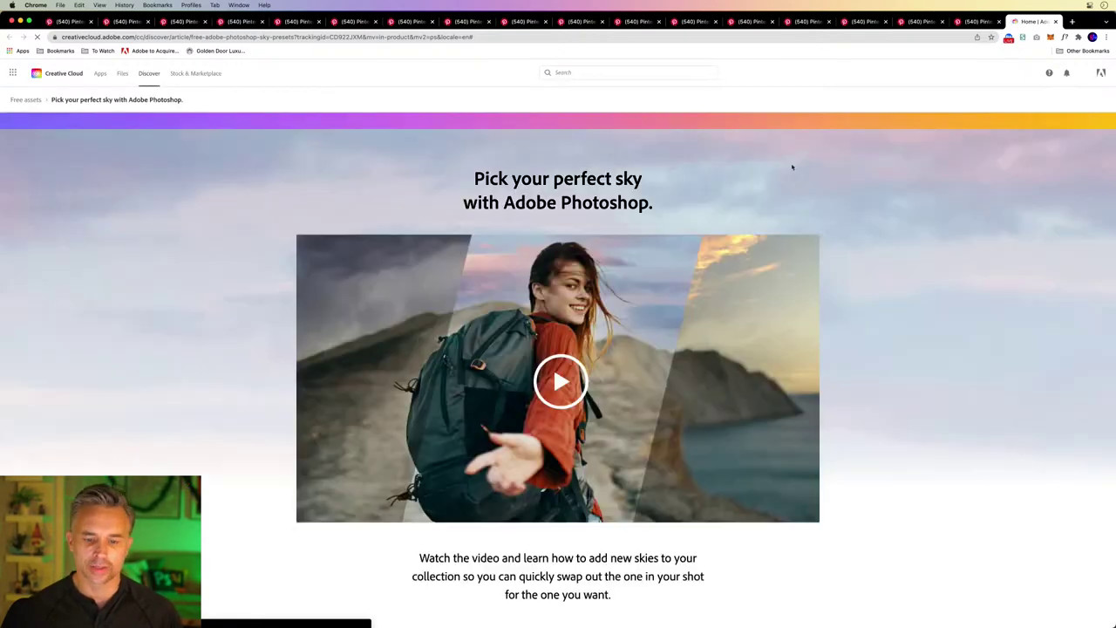
Step: Download the Spectacular sky pack and show Spectacular_Pack_1.sky in Finder's Downloads folder
{"action": "scroll", "coordinate": [558, 314], "scroll_direction": "down", "scroll_amount": 5}
{"action": "scroll", "coordinate": [460, 291], "scroll_direction": "down", "scroll_amount": 3}
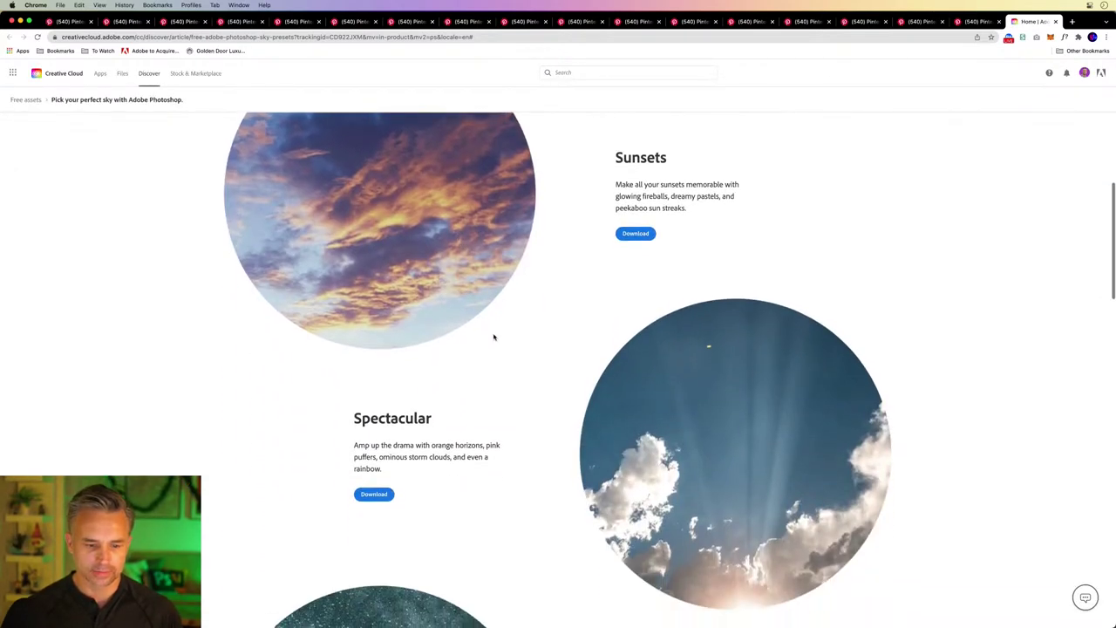
{"action": "scroll", "coordinate": [512, 339], "scroll_direction": "down", "scroll_amount": 1}
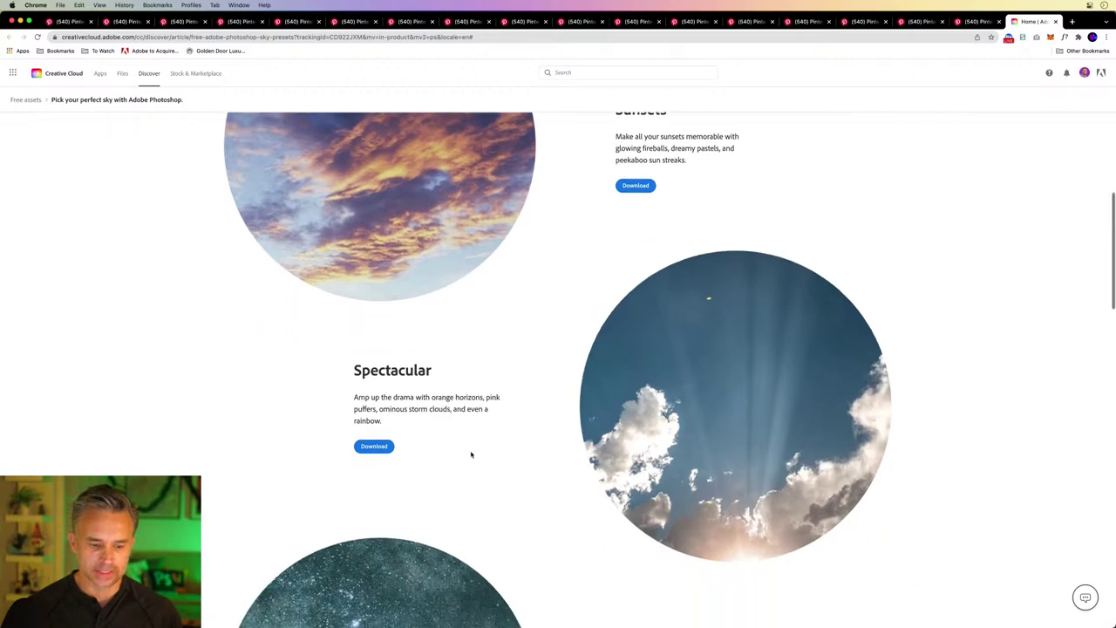
{"action": "left_click", "coordinate": [372, 447]}
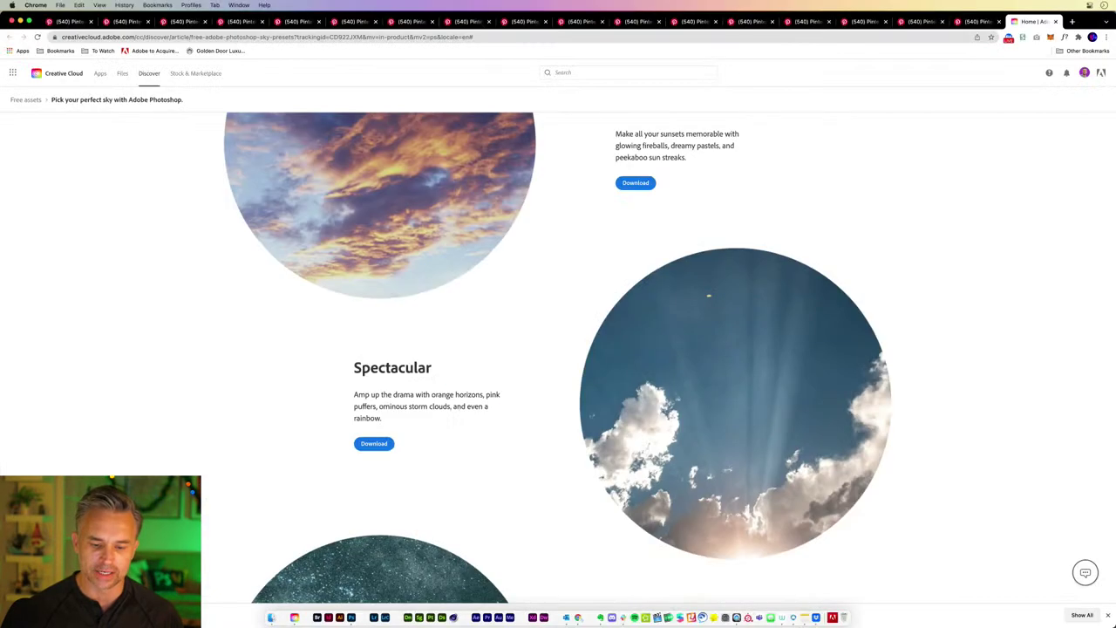
{"action": "mouse_move", "coordinate": [270, 617]}
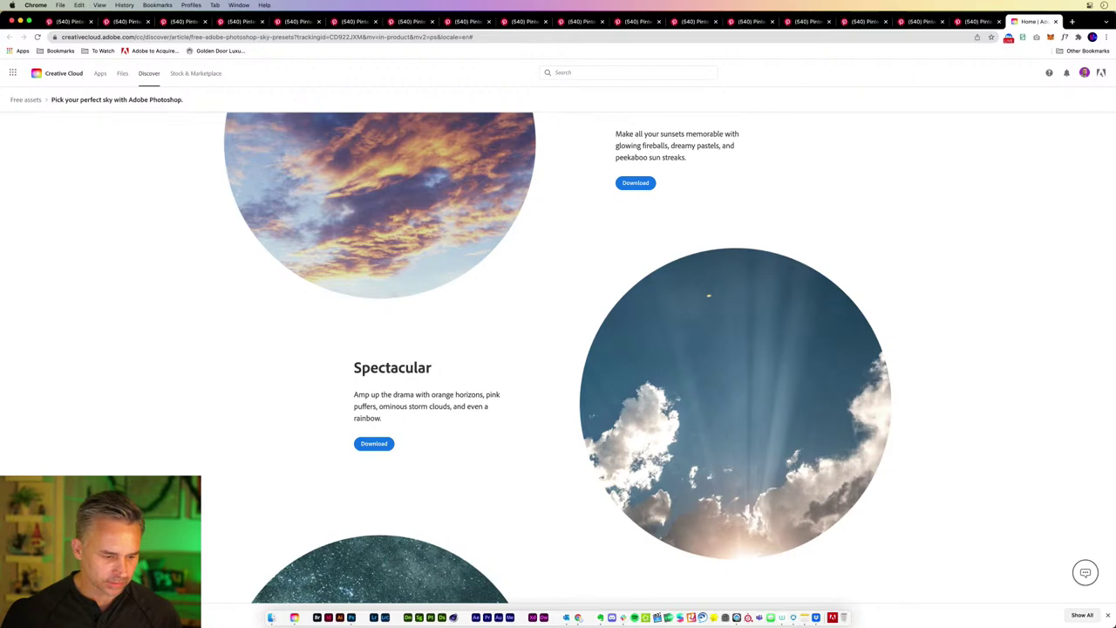
{"action": "left_click", "coordinate": [271, 618]}
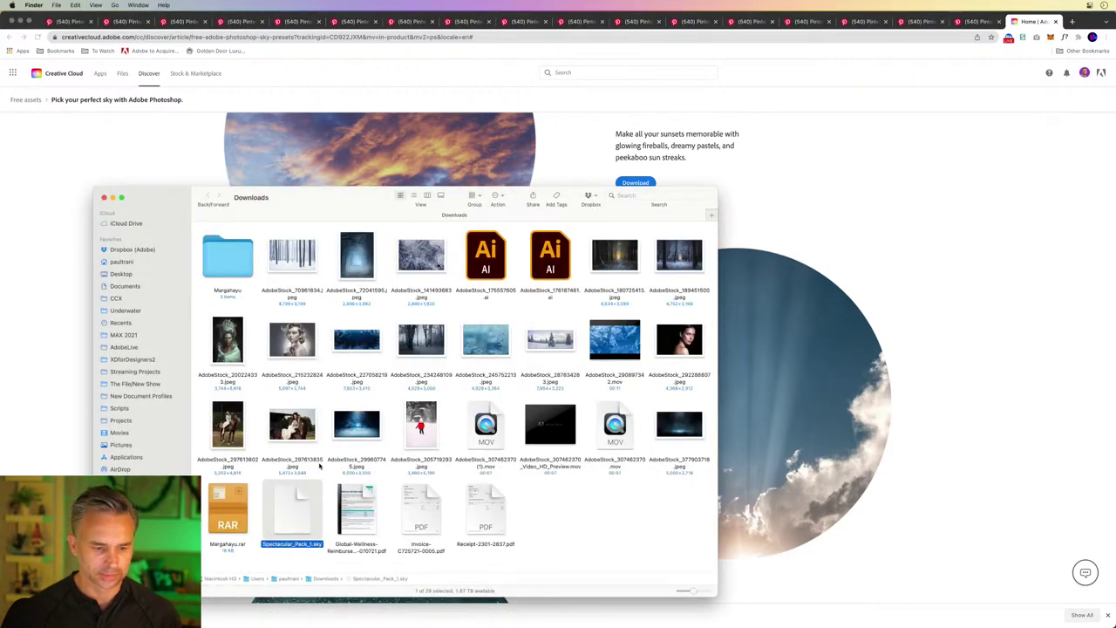
Step: Close the Landscapes window and drag Spectacular_Pack_1.sky from Downloads onto the Sky Replacement dialog
{"action": "left_click_drag", "start_coordinate": [201, 197], "coordinate": [92, 202]}
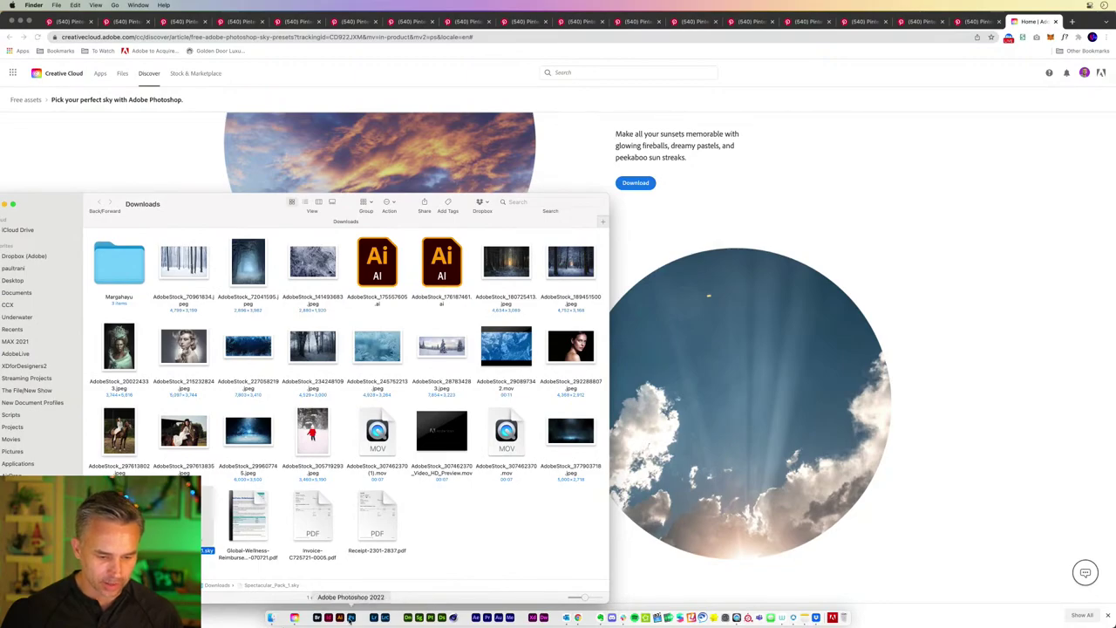
{"action": "left_click", "coordinate": [350, 617]}
{"action": "left_click_drag", "start_coordinate": [751, 96], "coordinate": [853, 105]}
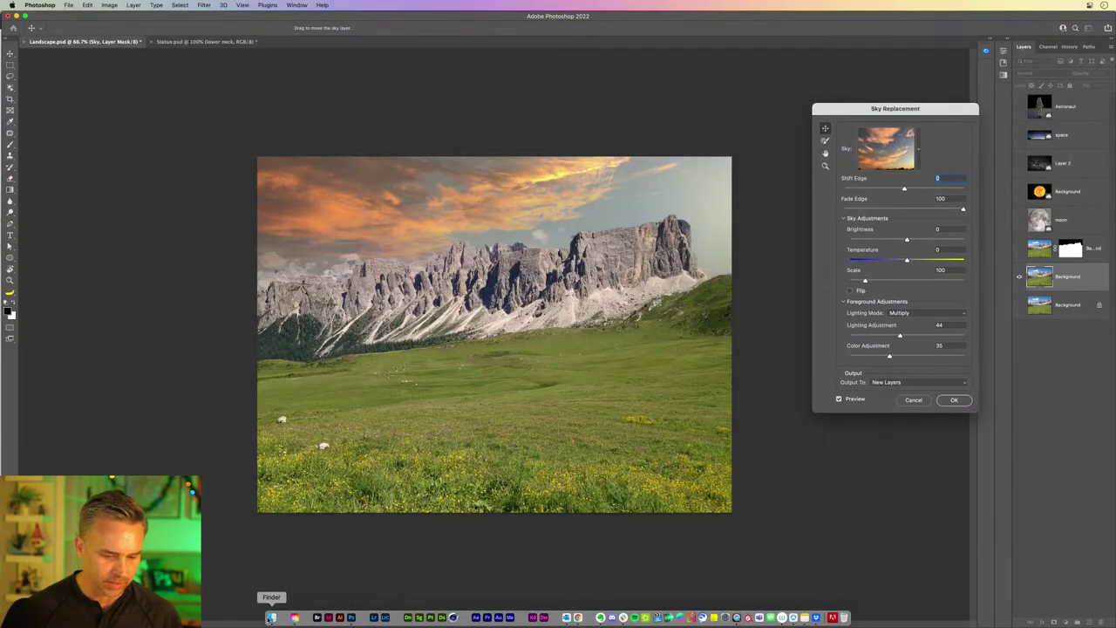
{"action": "left_click", "coordinate": [271, 618]}
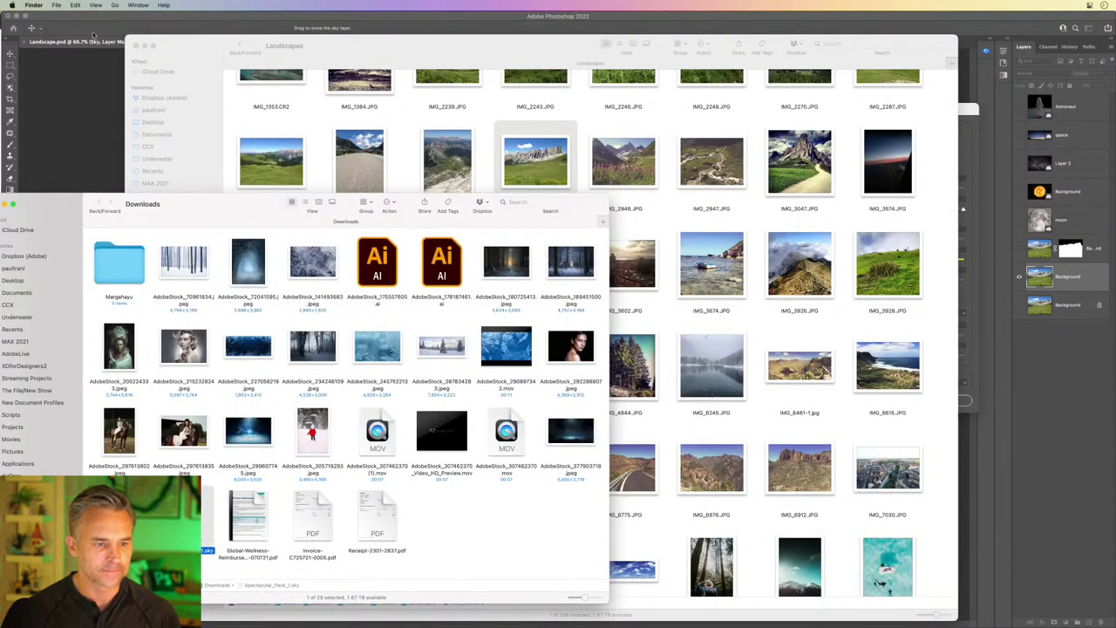
{"action": "left_click", "coordinate": [135, 45]}
{"action": "left_click_drag", "start_coordinate": [208, 545], "coordinate": [913, 145]}
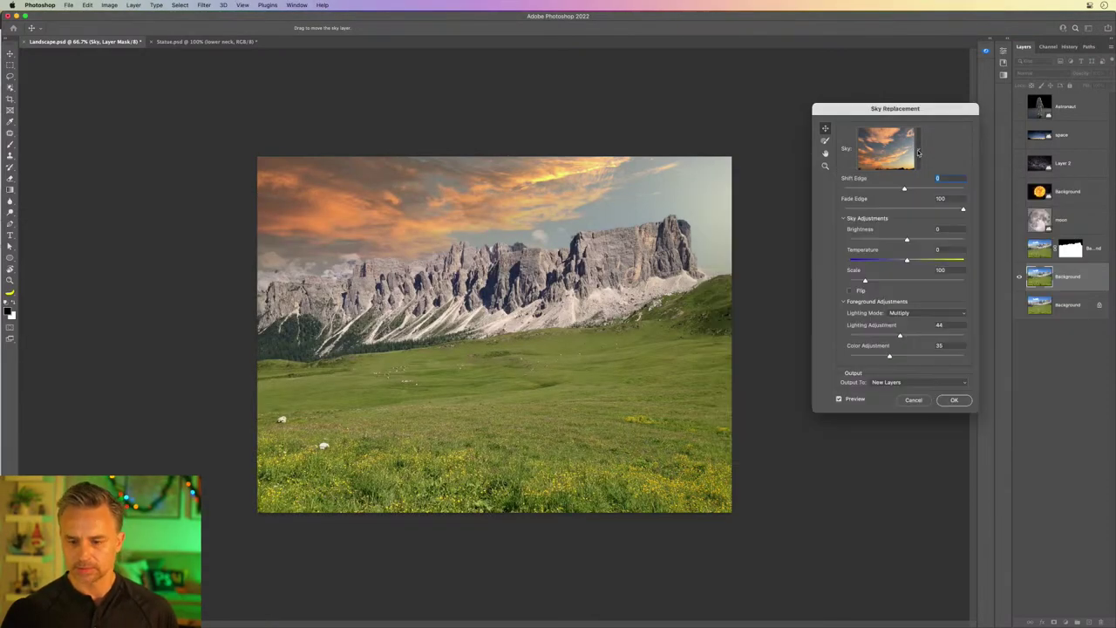
Step: Choose the pink-clouded Spectacular sky preset and apply it as a Sky Replacement Group
{"action": "left_click", "coordinate": [918, 152]}
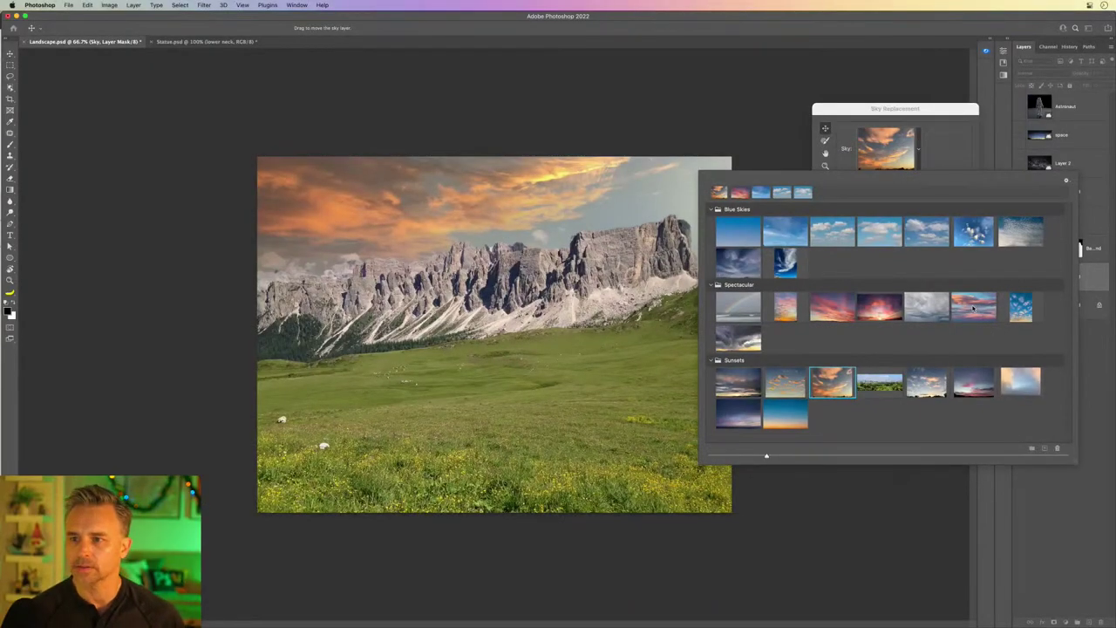
{"action": "left_click", "coordinate": [974, 307]}
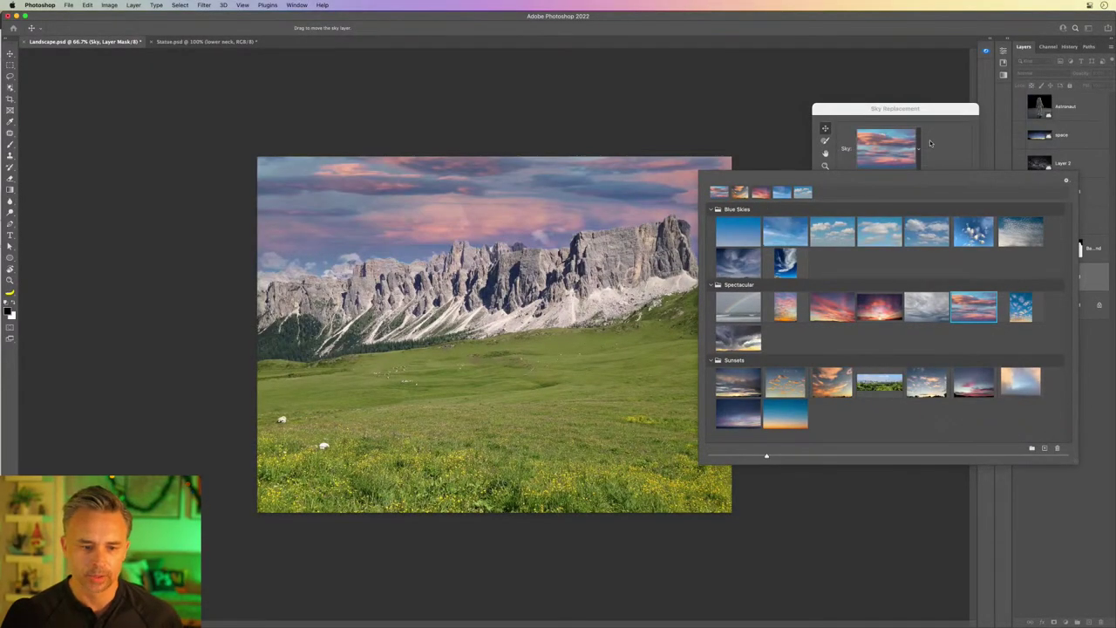
{"action": "left_click", "coordinate": [941, 156]}
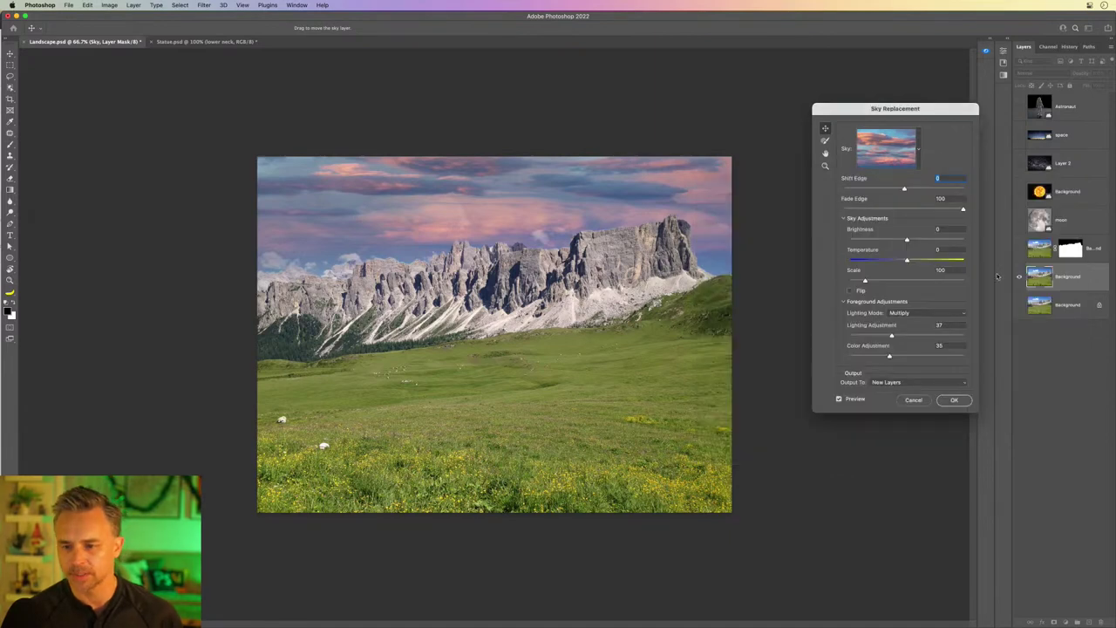
{"action": "left_click", "coordinate": [963, 404]}
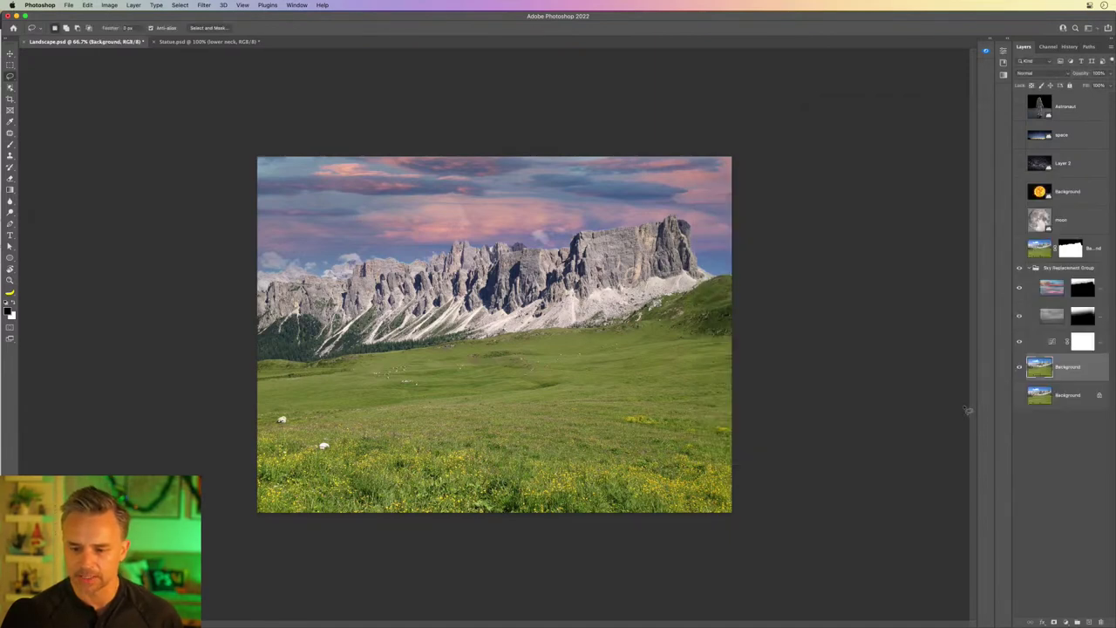
Step: Toggle the Sky Replacement Group to compare skies, then hide the Background layer
{"action": "key", "text": "v"}
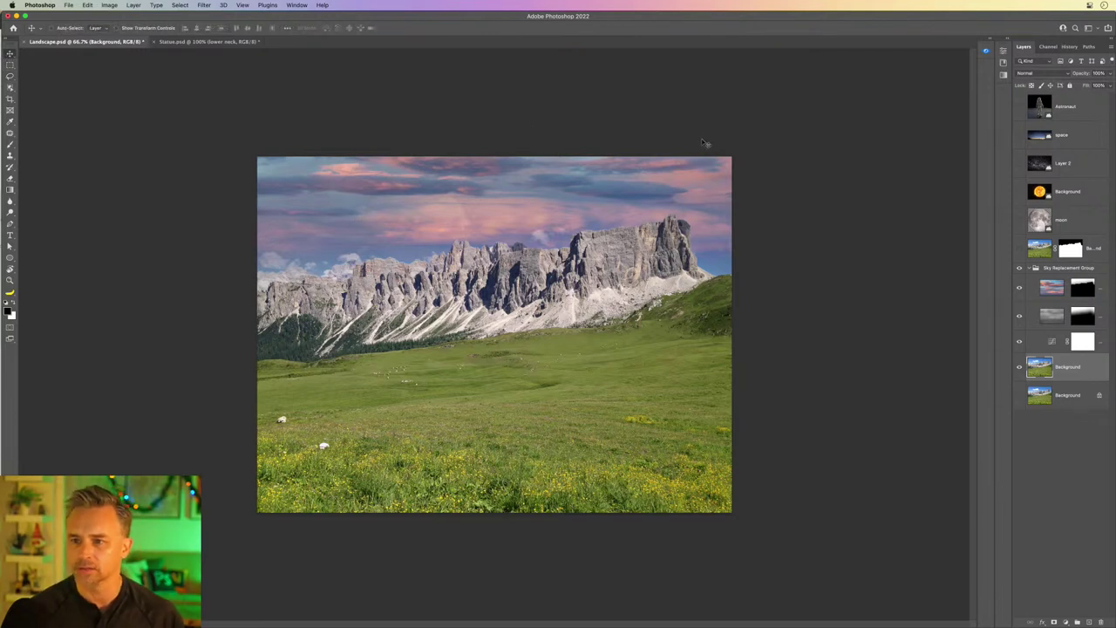
{"action": "left_click", "coordinate": [1029, 270]}
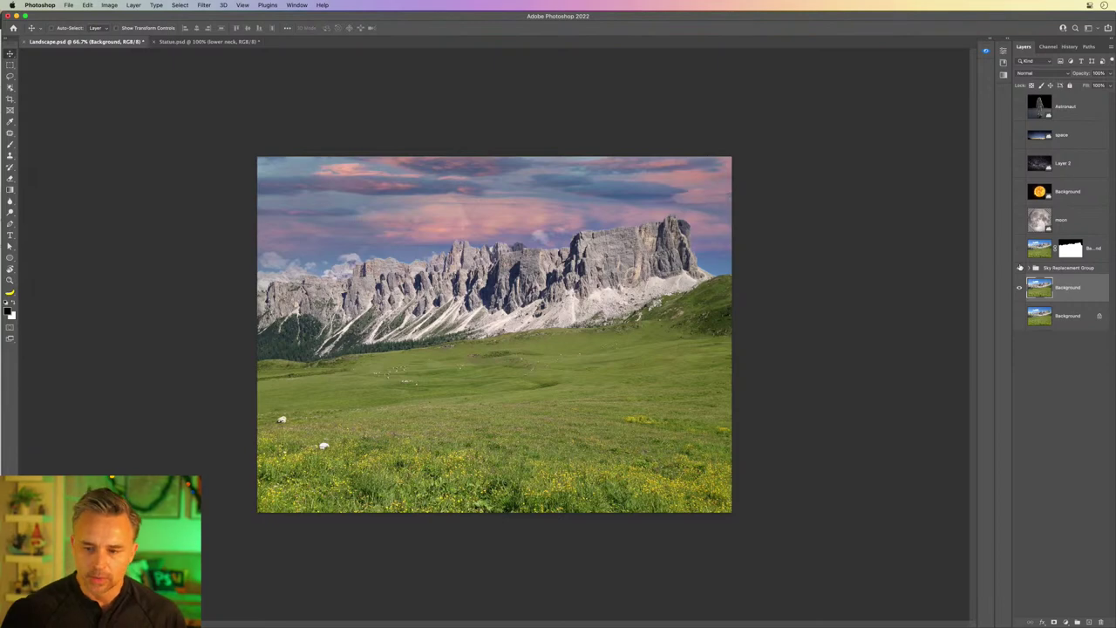
{"action": "left_click", "coordinate": [1020, 269]}
{"action": "left_click", "coordinate": [1020, 269]}
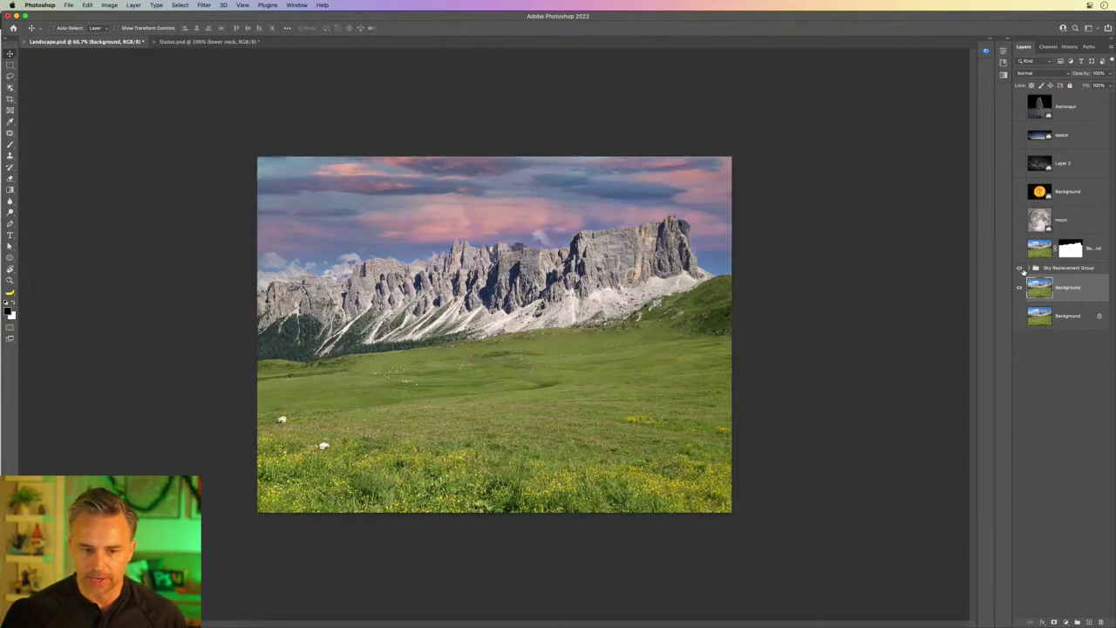
{"action": "left_click", "coordinate": [1029, 270]}
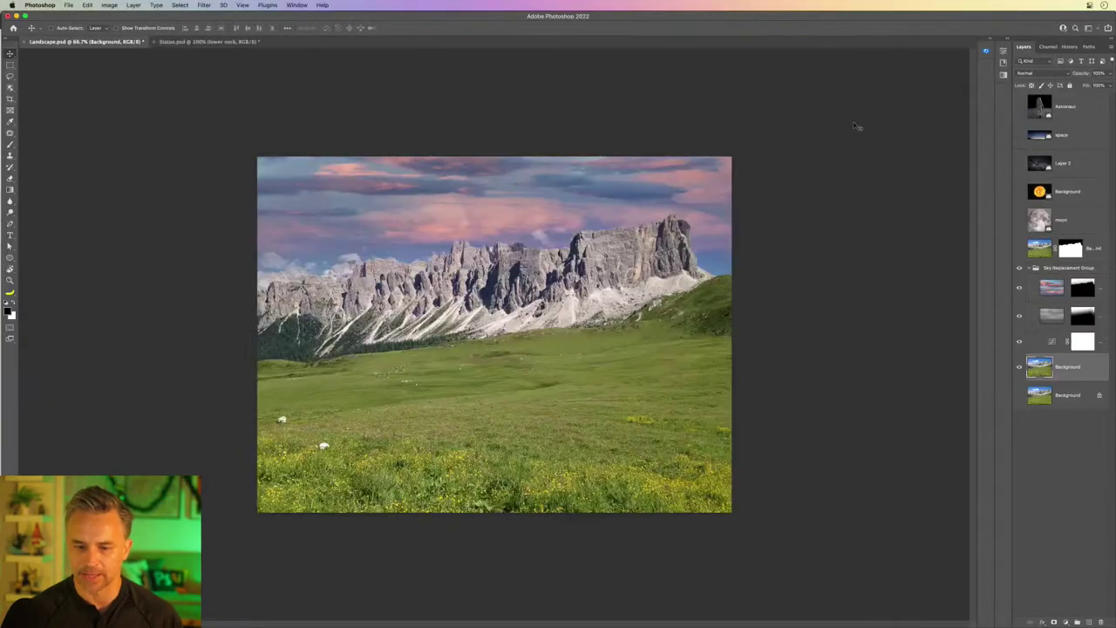
{"action": "left_click", "coordinate": [1019, 367]}
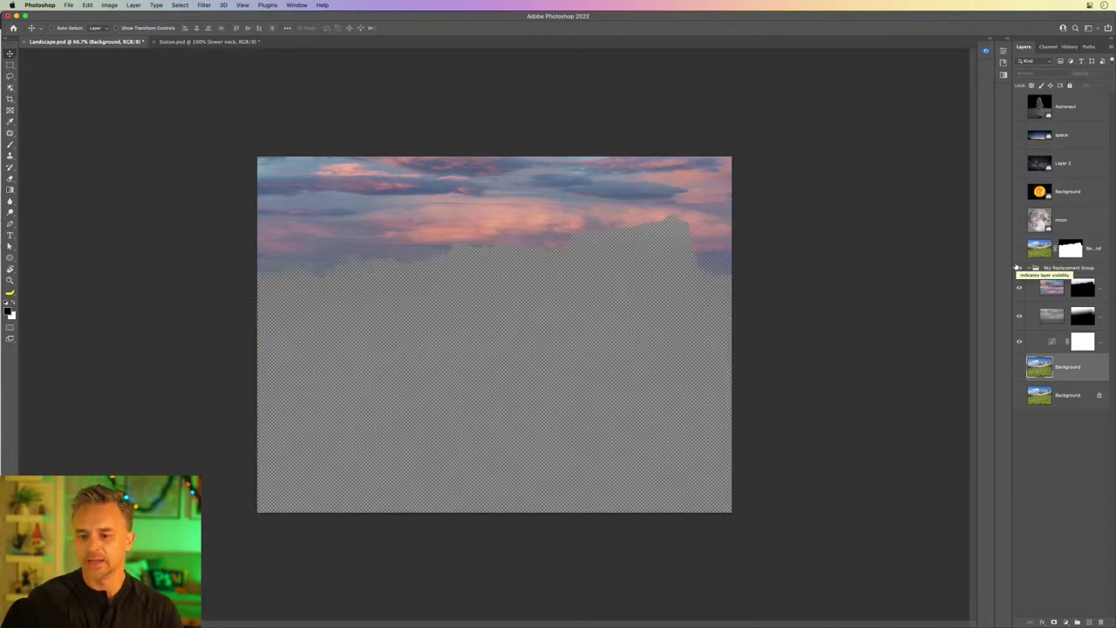
Step: Show the meadow photo, copy the sky mask onto it, and hide the Sky Replacement Group
{"action": "left_click", "coordinate": [1019, 367]}
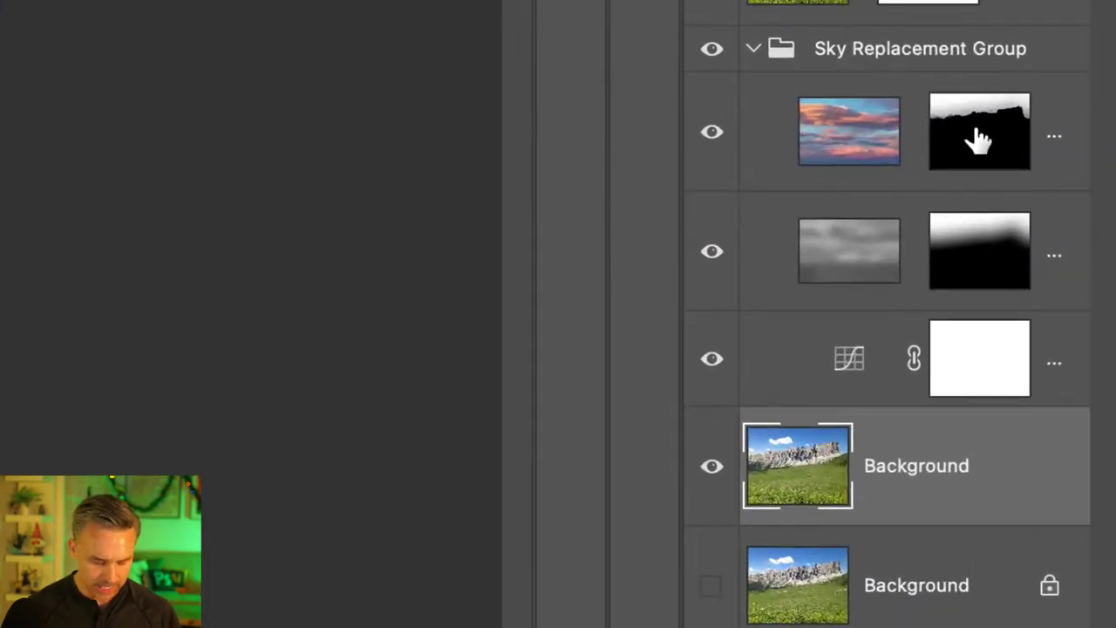
{"action": "left_click_drag", "start_coordinate": [977, 139], "coordinate": [918, 464]}
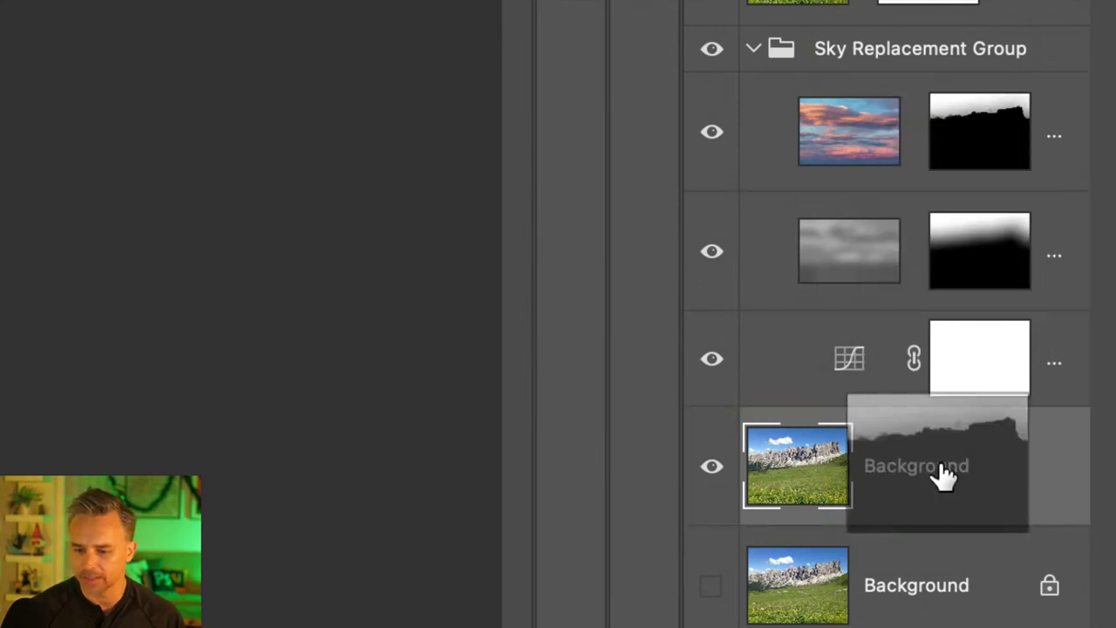
{"action": "left_click", "coordinate": [712, 49]}
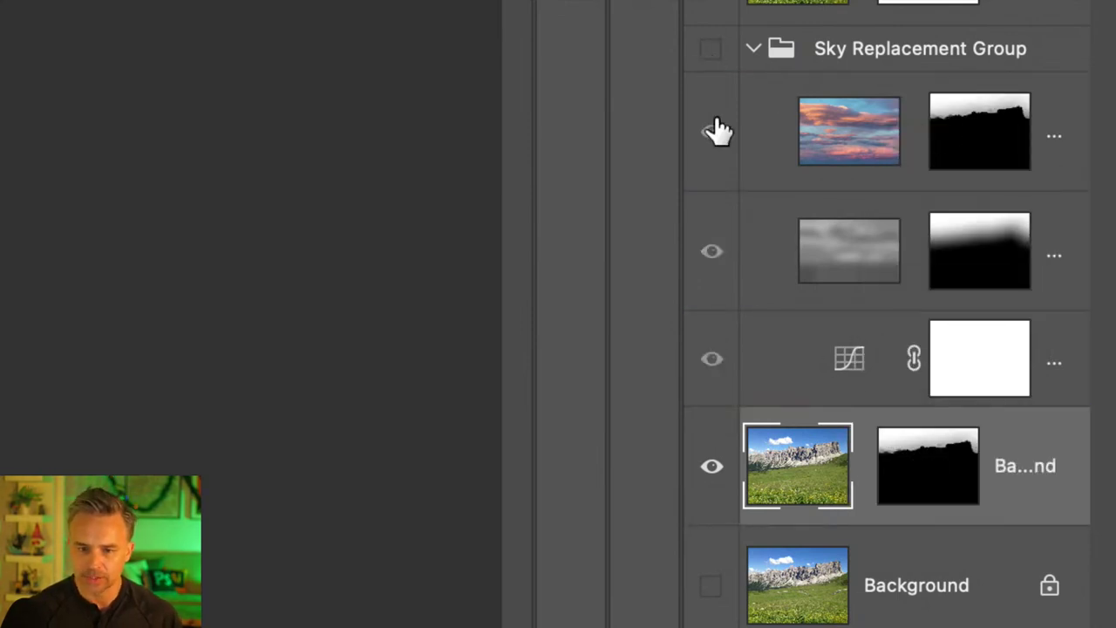
{"action": "left_click", "coordinate": [750, 54]}
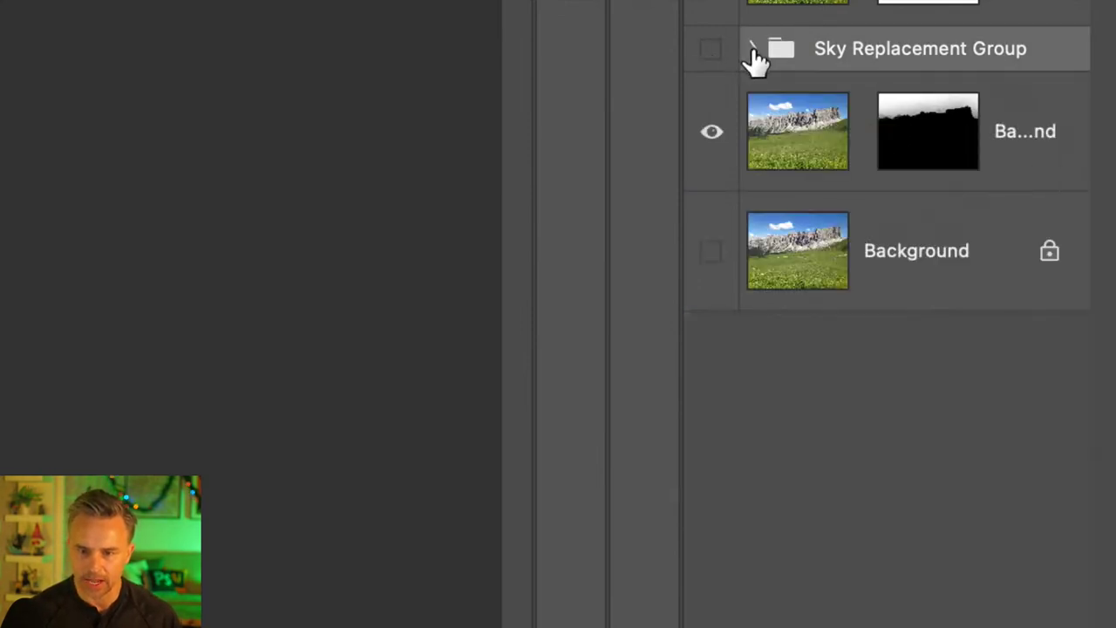
Step: Invert the meadow layer's mask to reveal the mountains and hide the lower masked copy
{"action": "left_click", "coordinate": [797, 133]}
{"action": "left_click", "coordinate": [929, 139]}
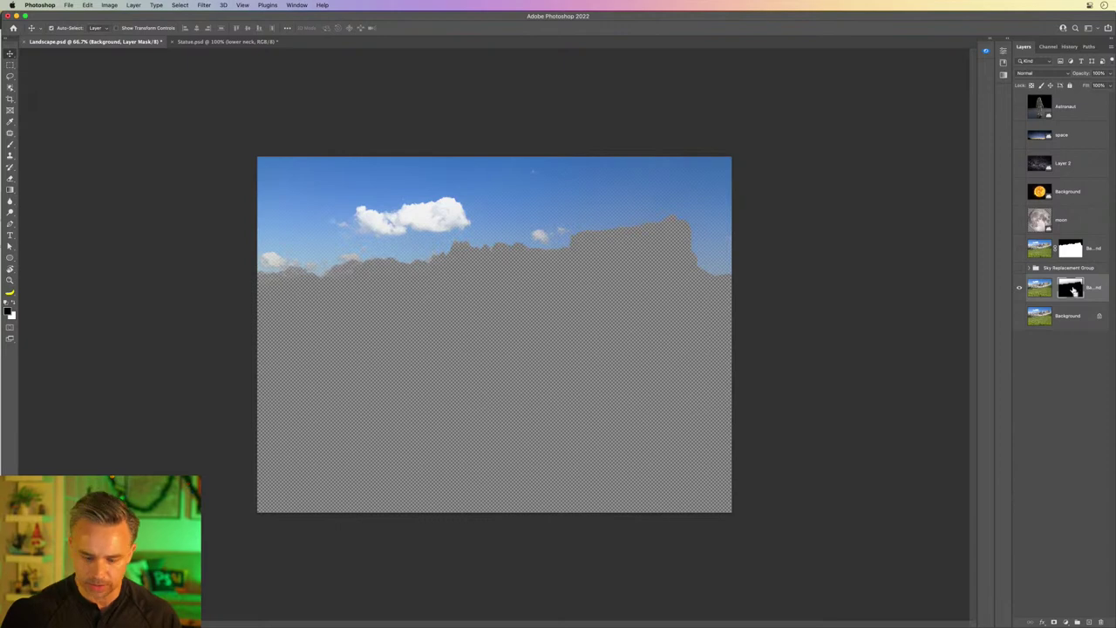
{"action": "key", "text": "ctrl+i"}
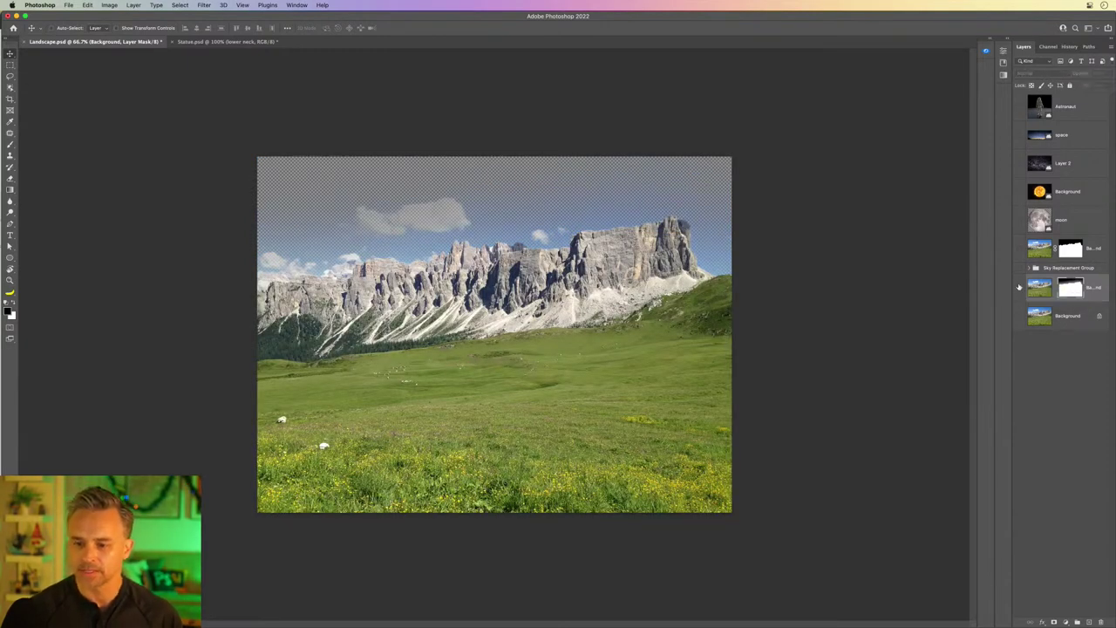
{"action": "left_click", "coordinate": [1019, 287]}
{"action": "left_click", "coordinate": [1018, 247]}
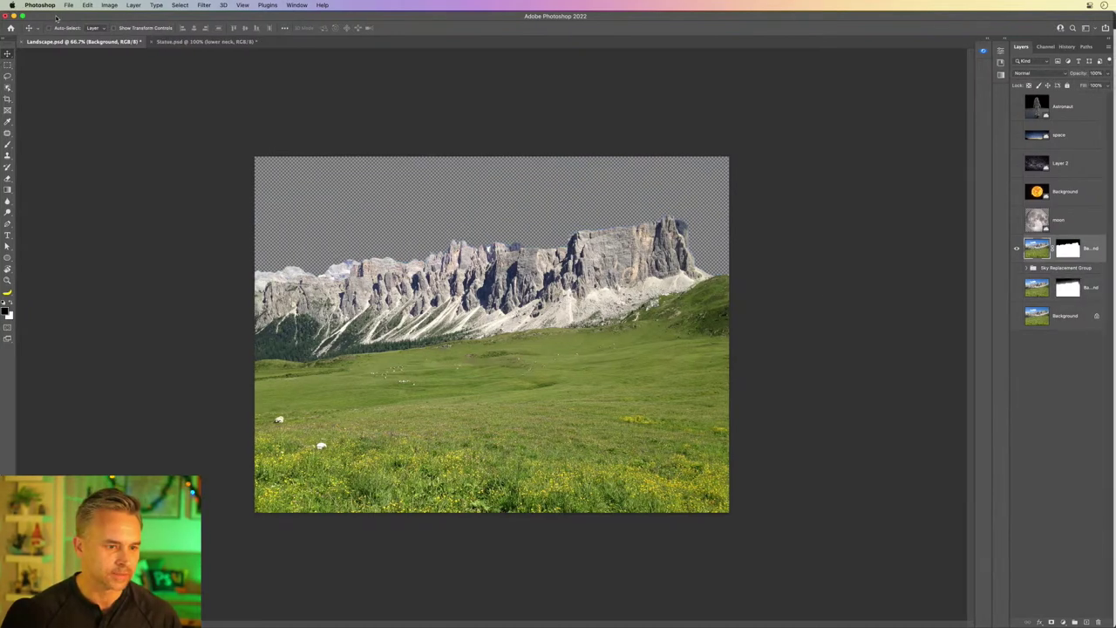
Step: Set the canvas height to 4000 px, anchored bottom-centre, in Canvas Size
{"action": "left_click", "coordinate": [123, 5]}
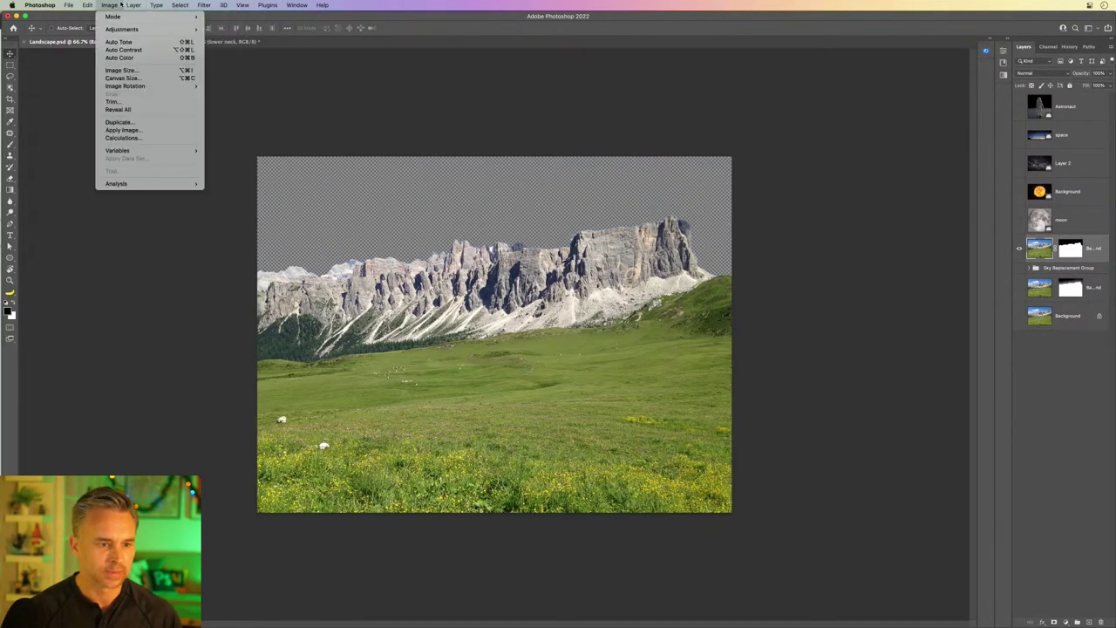
{"action": "key", "text": "super+1"}
{"action": "left_click", "coordinate": [121, 5]}
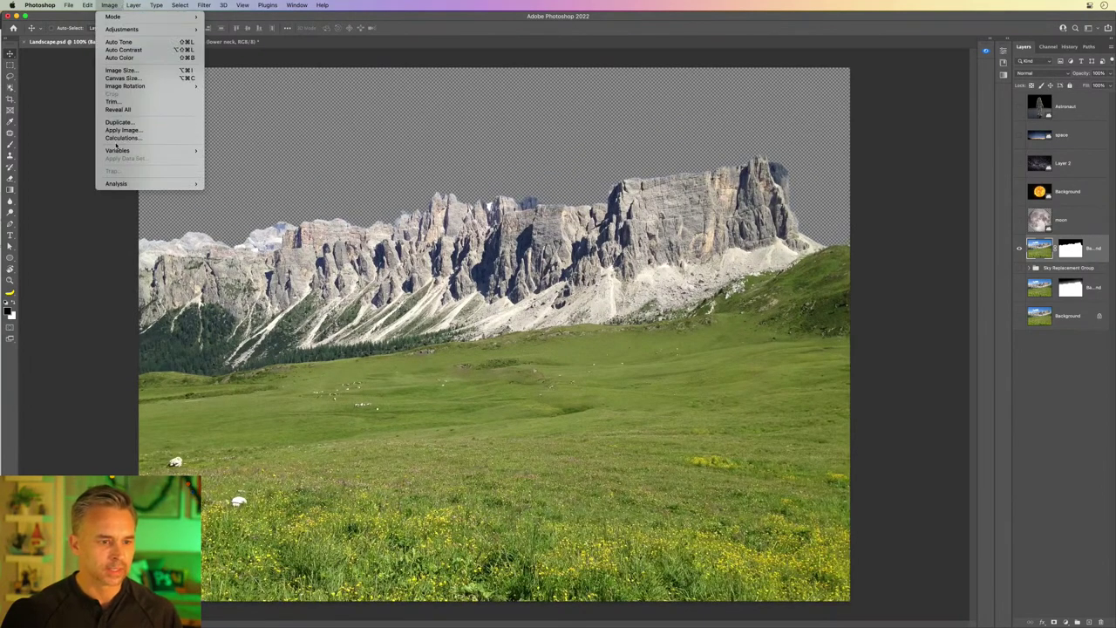
{"action": "left_click", "coordinate": [116, 76]}
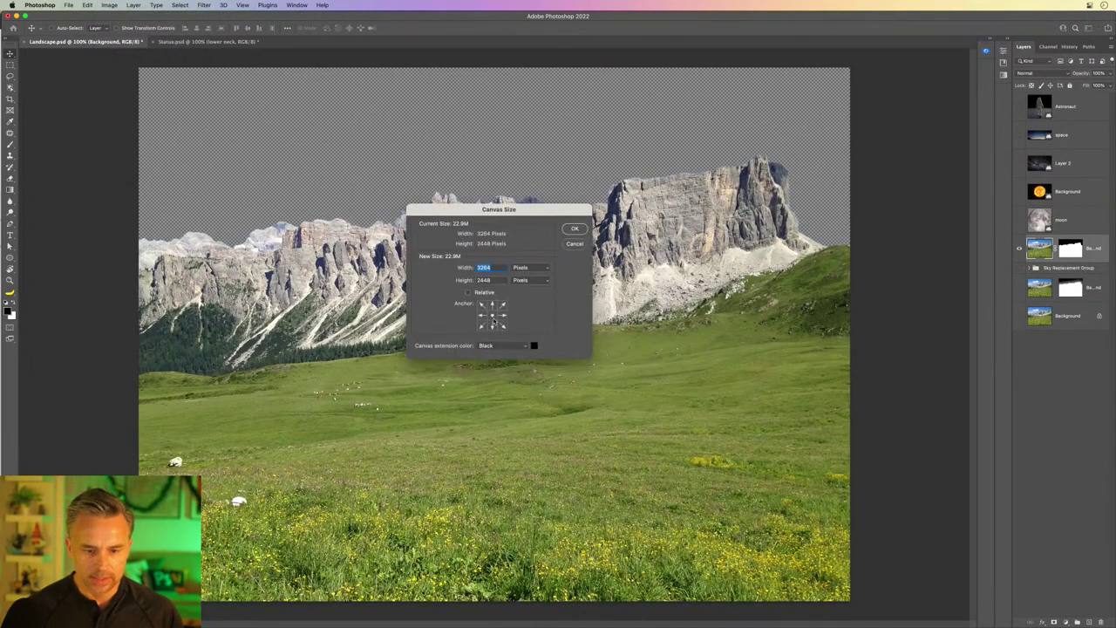
{"action": "left_click", "coordinate": [493, 325]}
{"action": "double_click", "coordinate": [492, 280]}
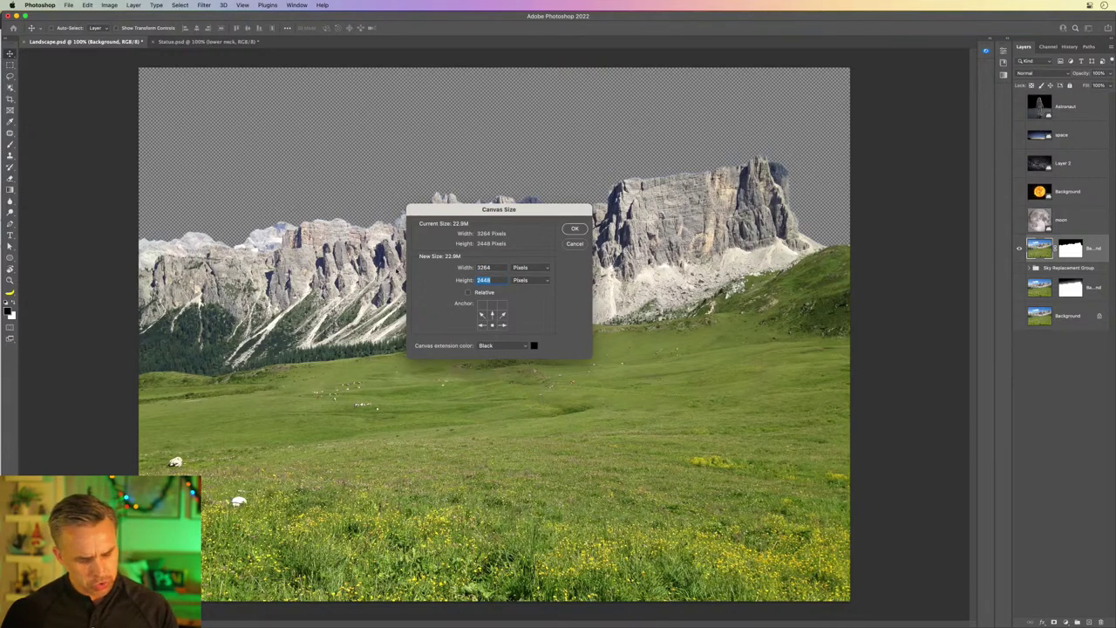
{"action": "type", "text": "4000"}
{"action": "key", "text": "Return"}
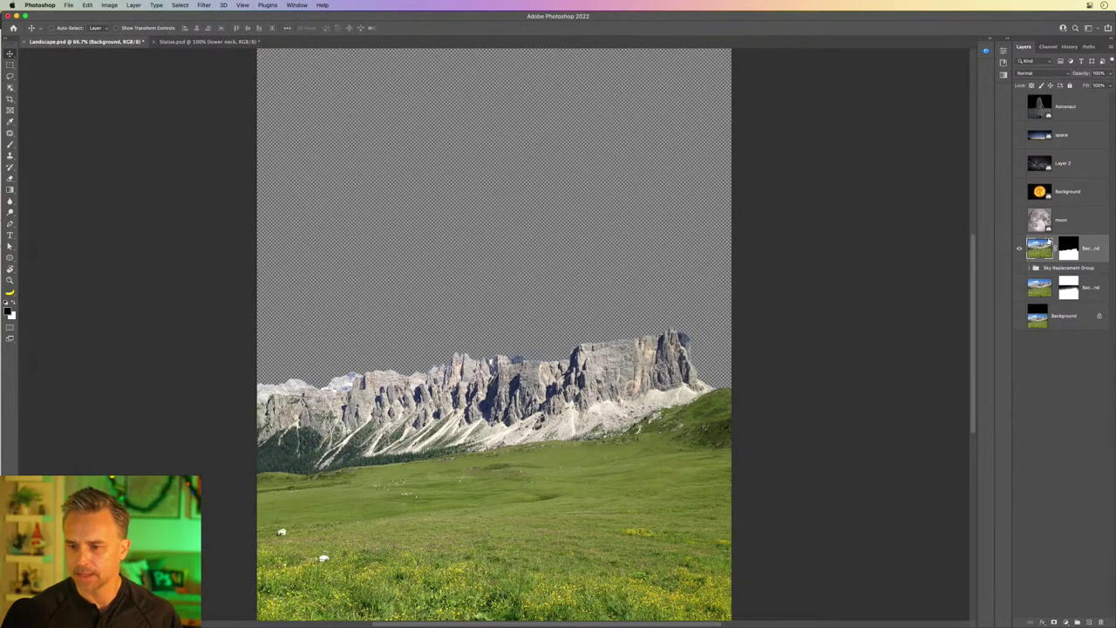
Step: Duplicate the Sky layer, move the copy out of the group, and delete its mask
{"action": "left_click", "coordinate": [1018, 268]}
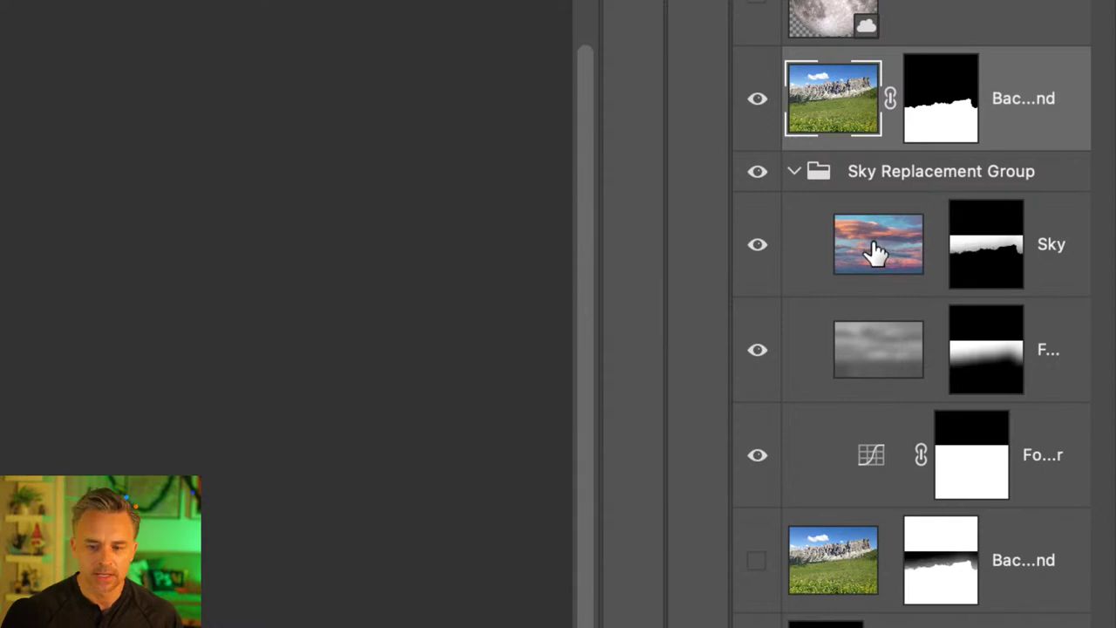
{"action": "left_click", "coordinate": [879, 251]}
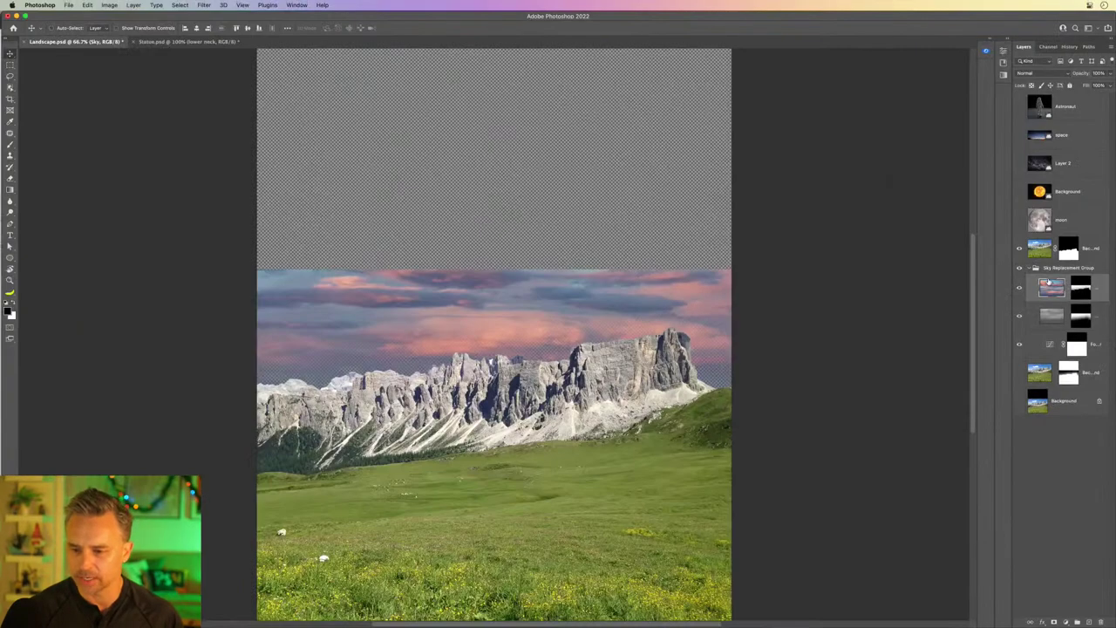
{"action": "key", "text": "ctrl+j"}
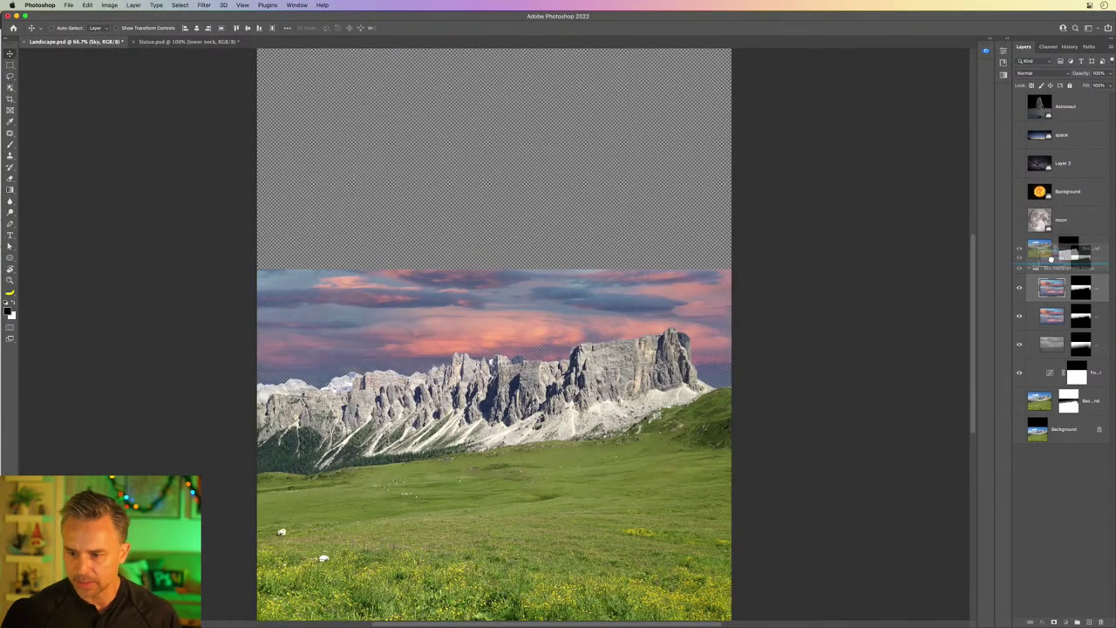
{"action": "left_click_drag", "start_coordinate": [1053, 293], "coordinate": [1044, 272]}
{"action": "right_click", "coordinate": [1066, 279]}
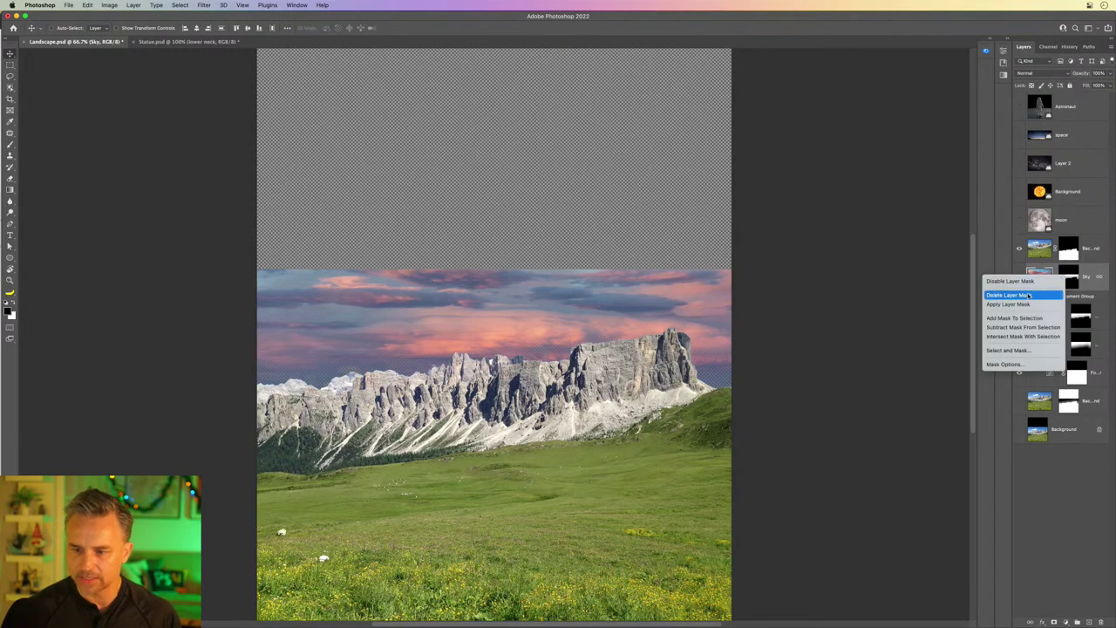
{"action": "left_click", "coordinate": [1029, 294]}
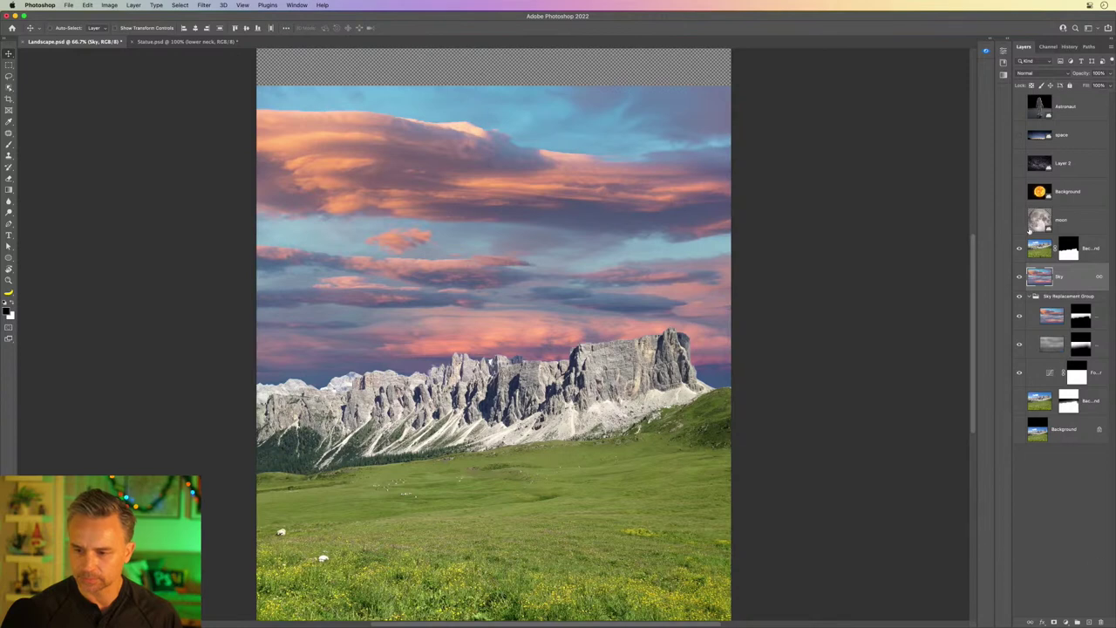
Step: Scale up and reposition the Sky copy with Free Transform to fill the canvas top
{"action": "left_click_drag", "start_coordinate": [320, 170], "coordinate": [276, 209]}
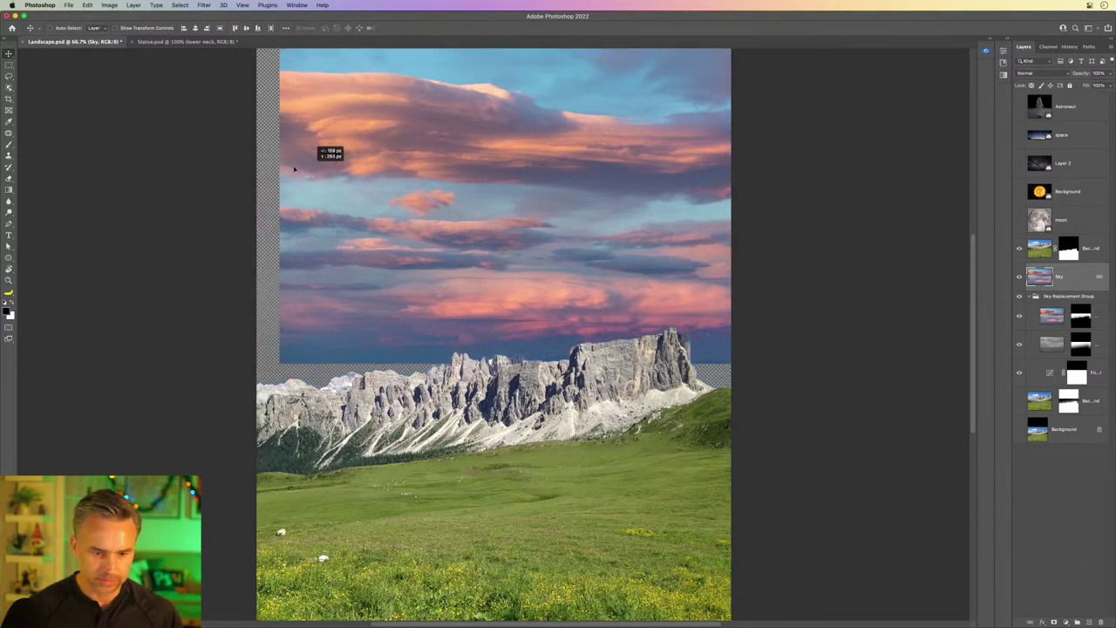
{"action": "key", "text": "ctrl+t"}
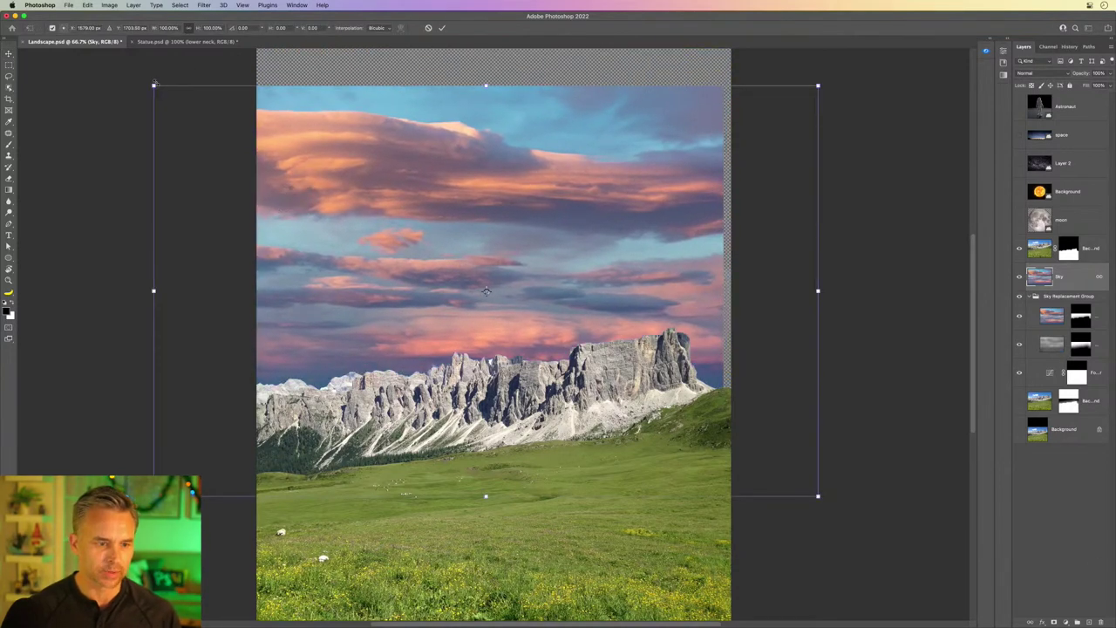
{"action": "left_click_drag", "start_coordinate": [153, 85], "coordinate": [139, 78]}
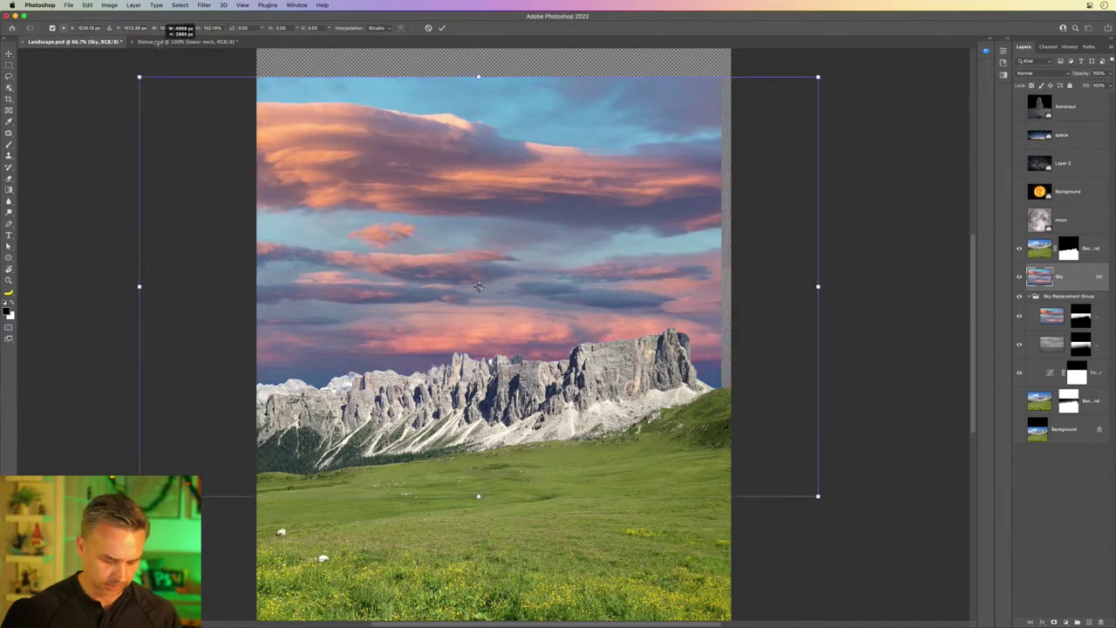
{"action": "left_click_drag", "start_coordinate": [139, 78], "coordinate": [207, 121]}
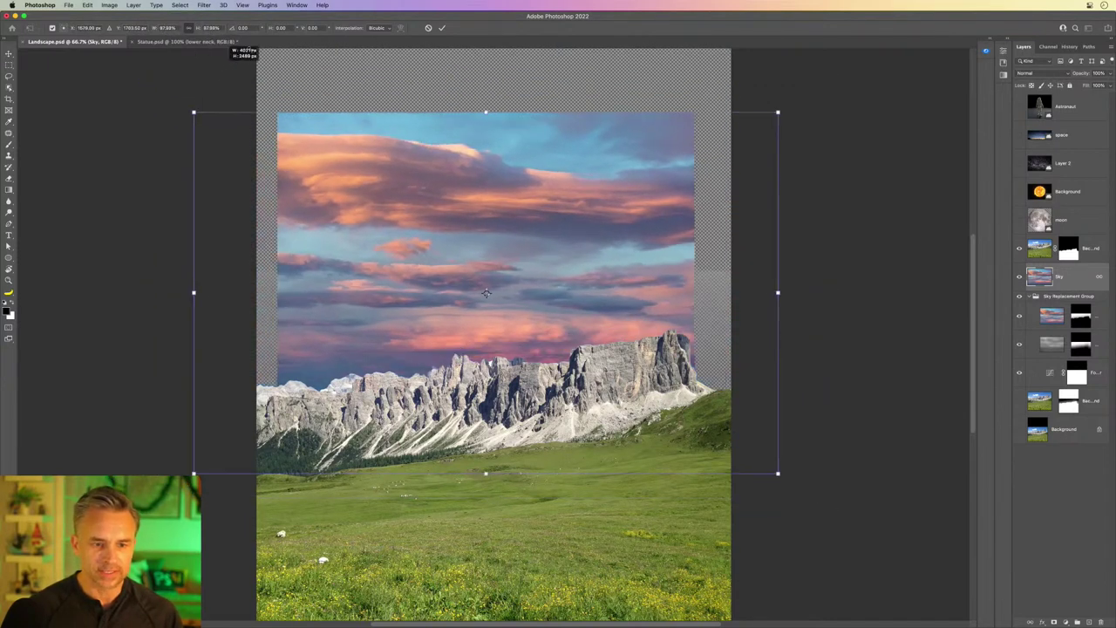
{"action": "mouse_move", "coordinate": [143, 67]}
{"action": "left_mouse_down"}
{"action": "mouse_move", "coordinate": [9, 61]}
{"action": "mouse_move", "coordinate": [10, 48]}
{"action": "left_mouse_up"}
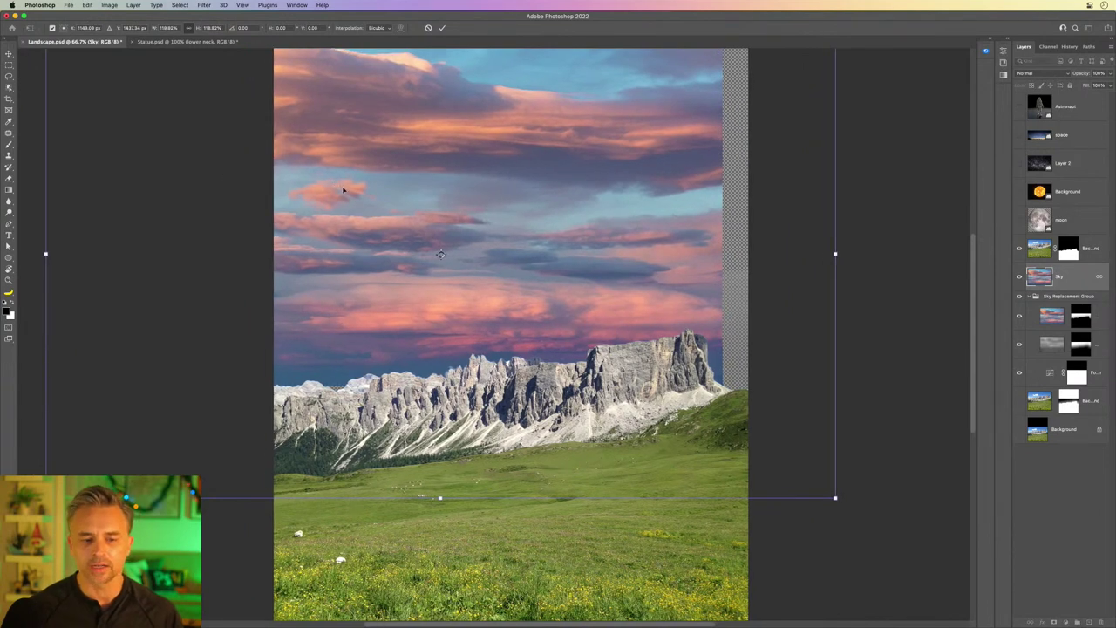
{"action": "left_click_drag", "start_coordinate": [344, 190], "coordinate": [362, 186]}
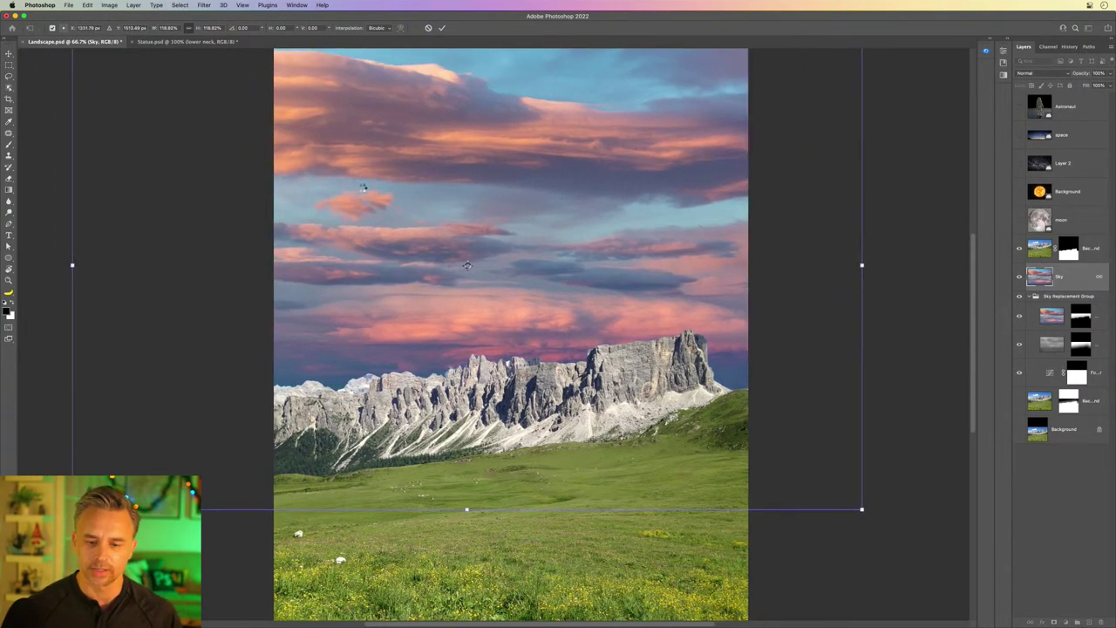
{"action": "key", "text": "Return"}
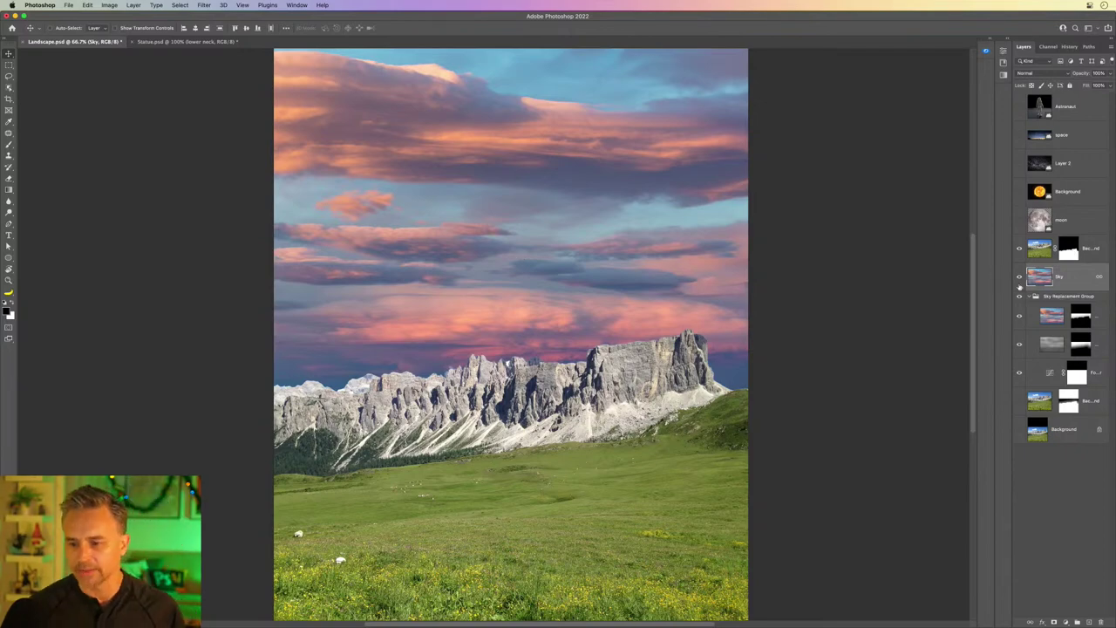
{"action": "left_click_drag", "start_coordinate": [1019, 277], "coordinate": [1020, 248]}
Step: Show the masked mountain layer and toggle the Foreground Color curves to compare
{"action": "left_click", "coordinate": [1048, 346]}
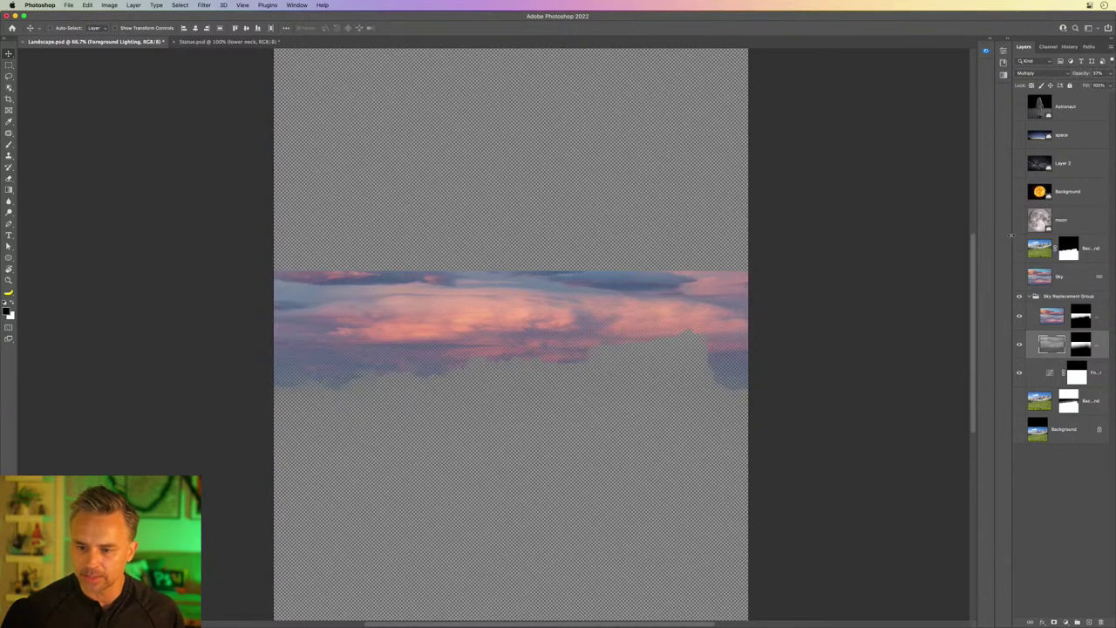
{"action": "left_click_drag", "start_coordinate": [1009, 234], "coordinate": [919, 244]}
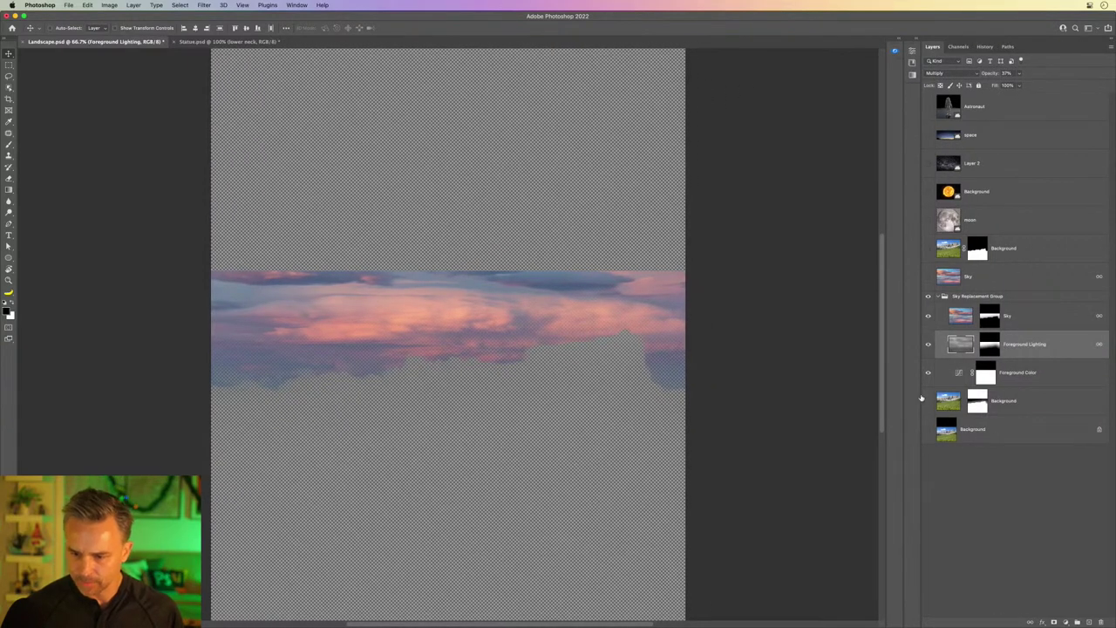
{"action": "left_click", "coordinate": [927, 401]}
{"action": "left_click", "coordinate": [973, 404]}
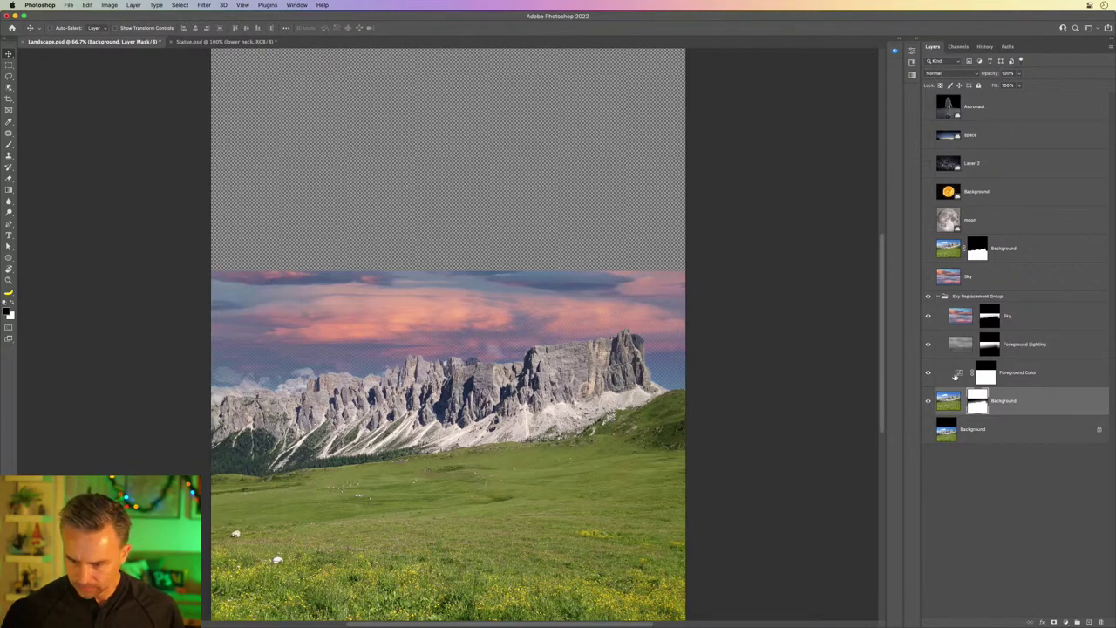
{"action": "left_click", "coordinate": [939, 374]}
{"action": "left_click", "coordinate": [928, 373]}
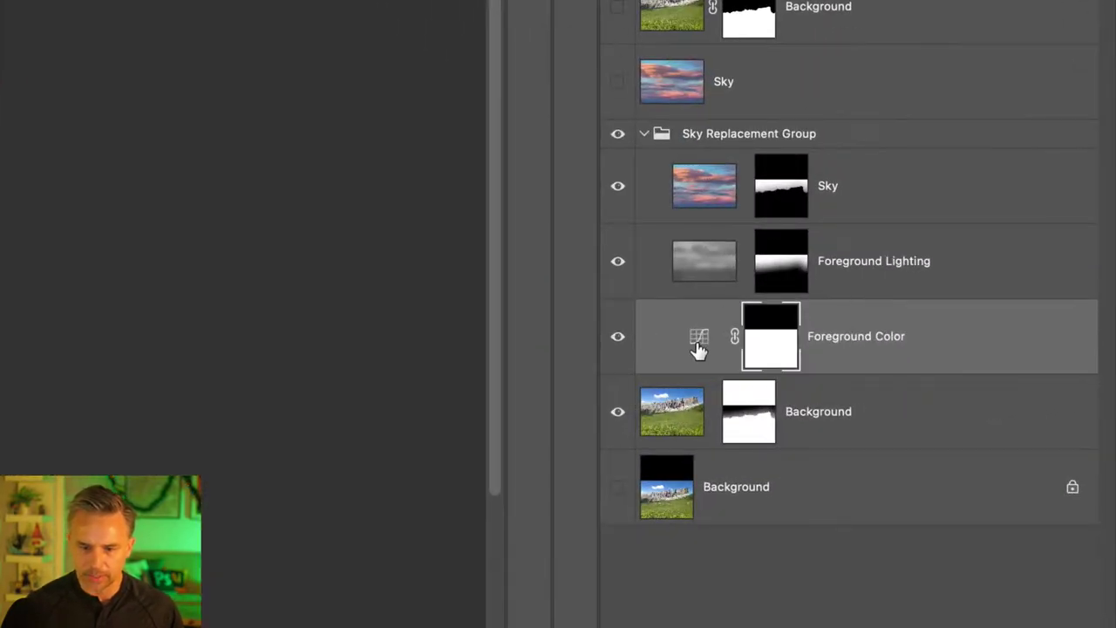
Step: Move the Foreground Color curves above the masked mountain layer and delete its mask
{"action": "left_click", "coordinate": [699, 347]}
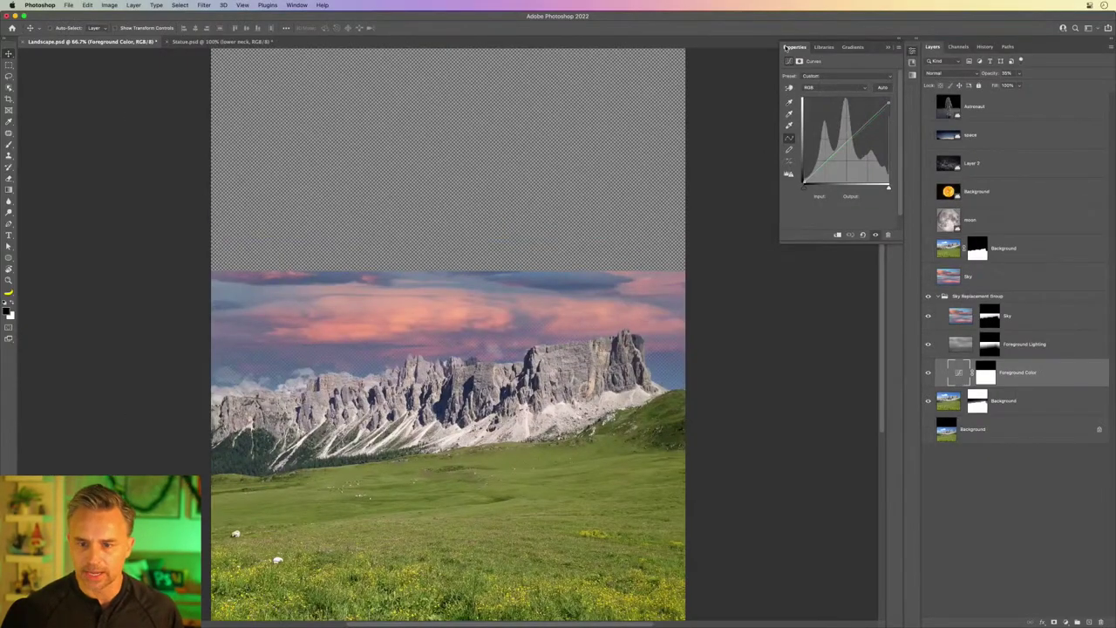
{"action": "left_click_drag", "start_coordinate": [786, 47], "coordinate": [720, 288]}
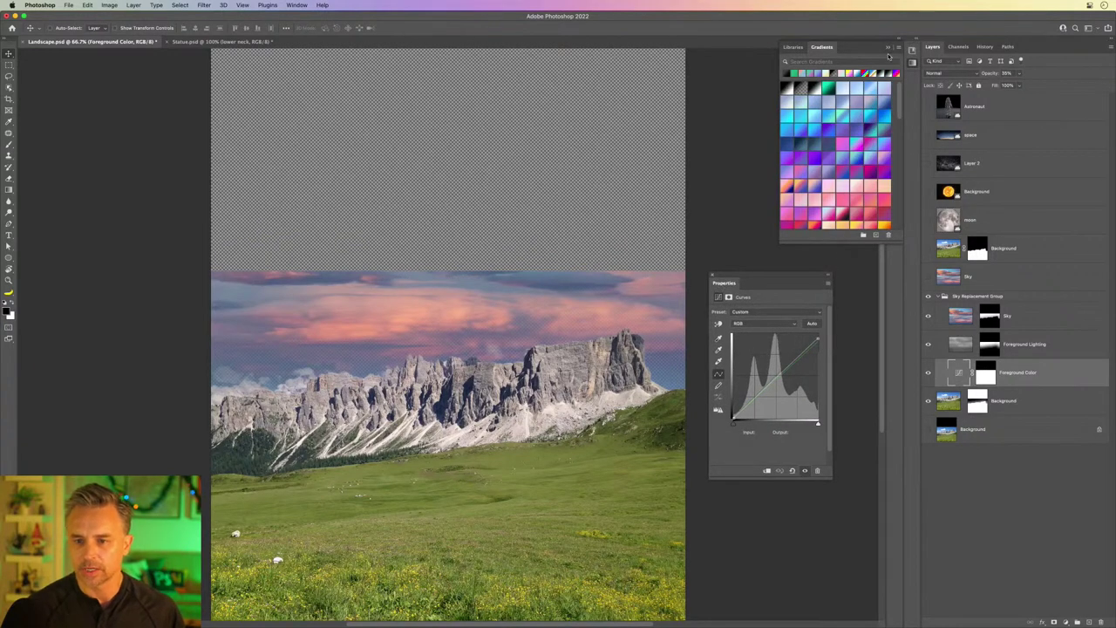
{"action": "left_click", "coordinate": [890, 49]}
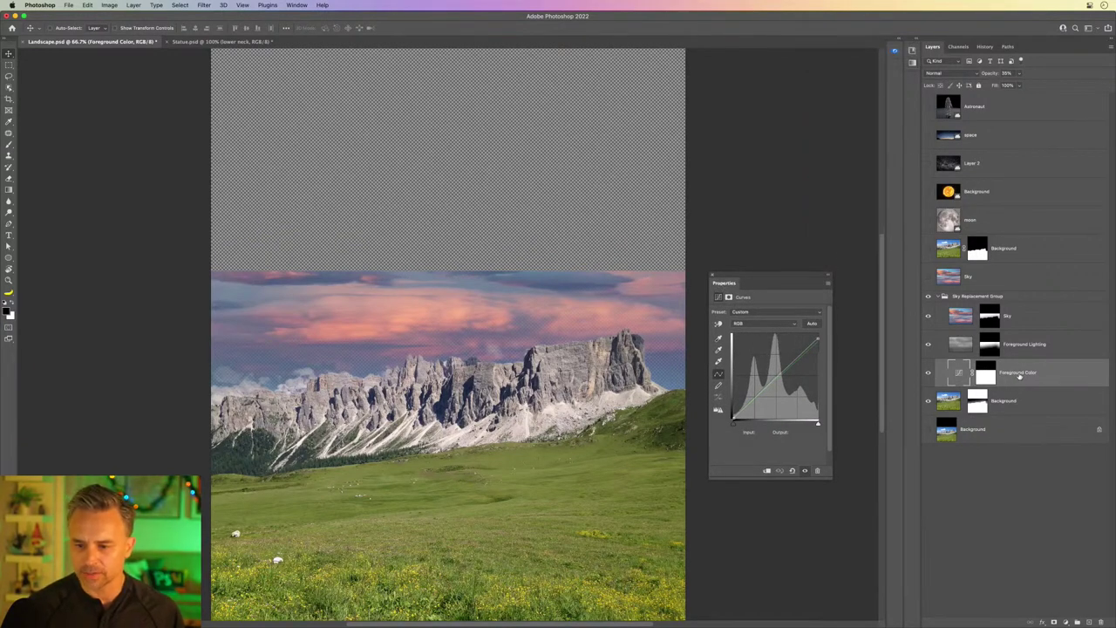
{"action": "left_click_drag", "start_coordinate": [1018, 377], "coordinate": [1003, 234]}
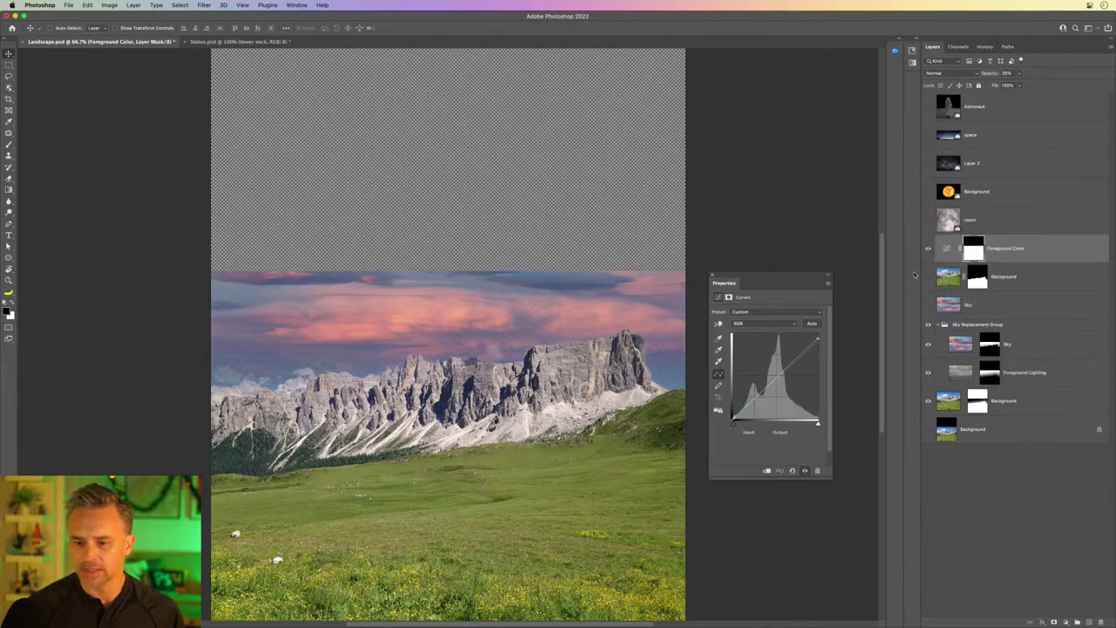
{"action": "right_click", "coordinate": [973, 251]}
{"action": "left_click", "coordinate": [1000, 268]}
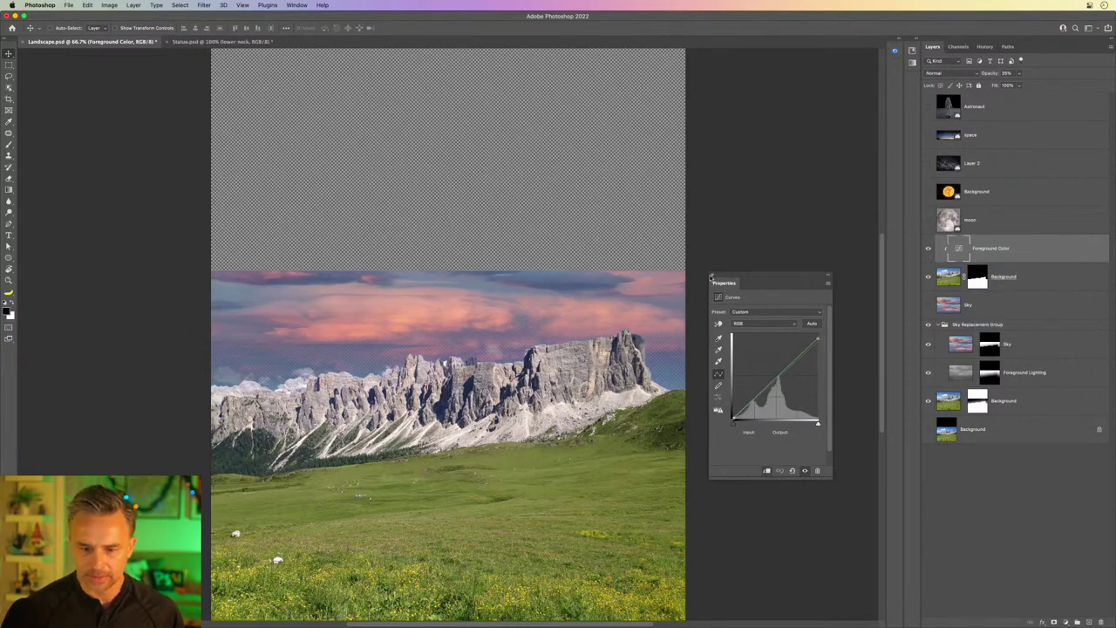
{"action": "left_click", "coordinate": [711, 276]}
Step: Collapse the Sky Replacement Group, show the Sky layer, and zoom to 100%
{"action": "left_click", "coordinate": [959, 326]}
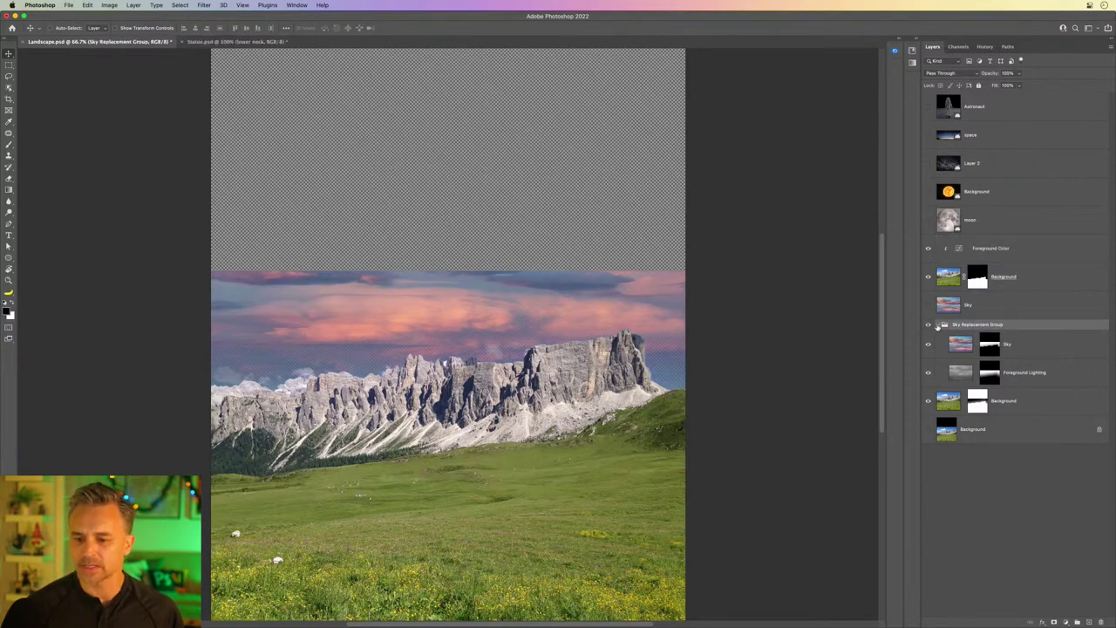
{"action": "left_click", "coordinate": [937, 324]}
{"action": "left_click", "coordinate": [928, 305]}
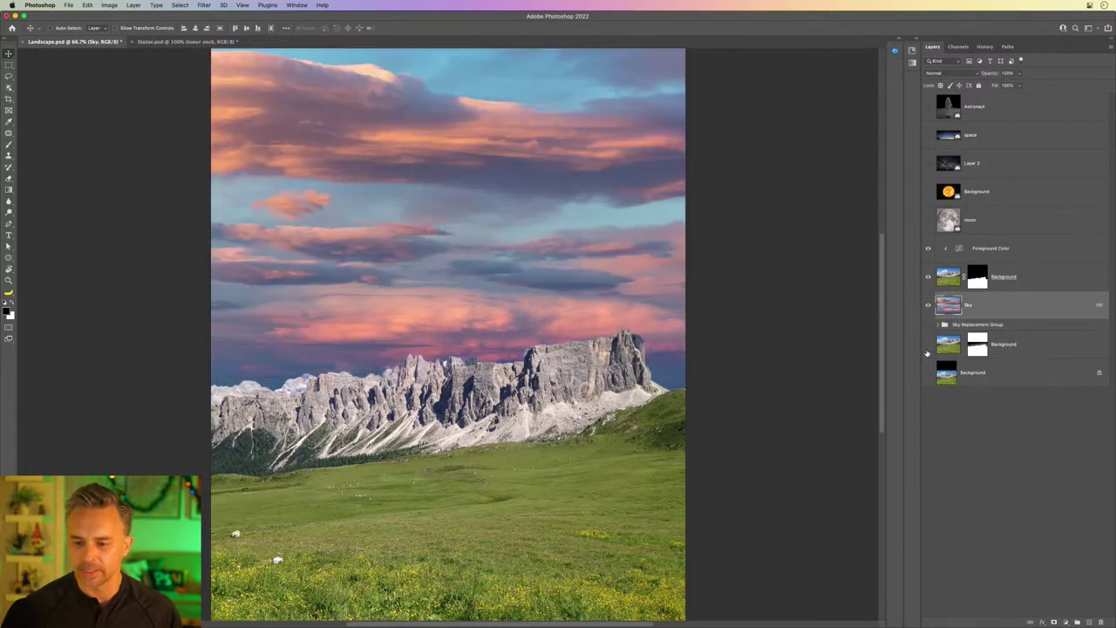
{"action": "key", "text": "super+1"}
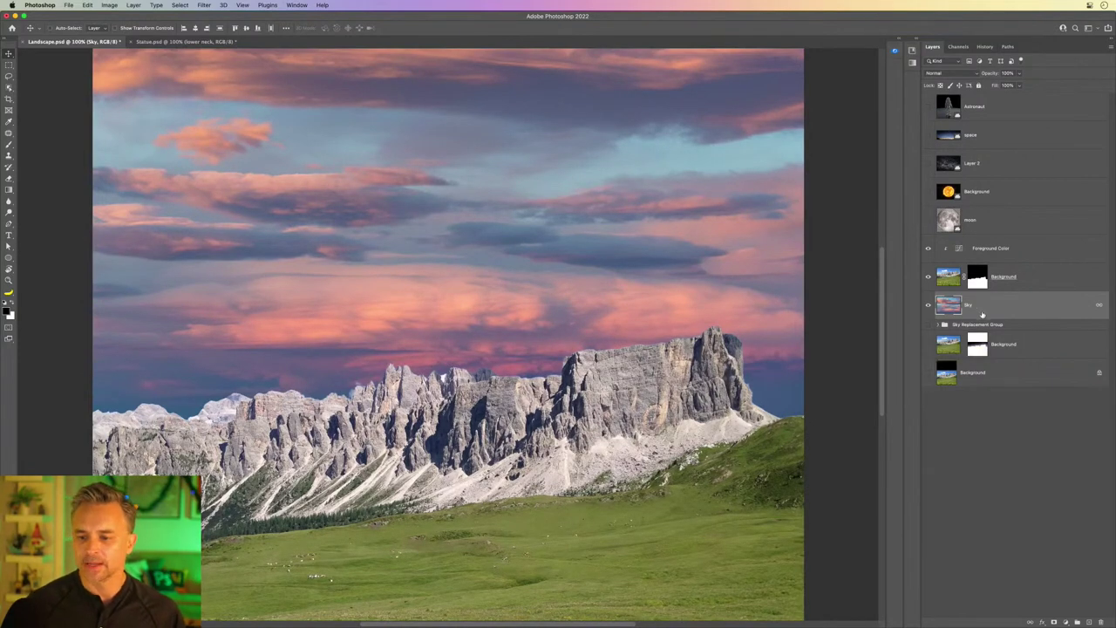
Step: Unlink the Sky layer and delete the Sky Replacement Group
{"action": "right_click", "coordinate": [1089, 307]}
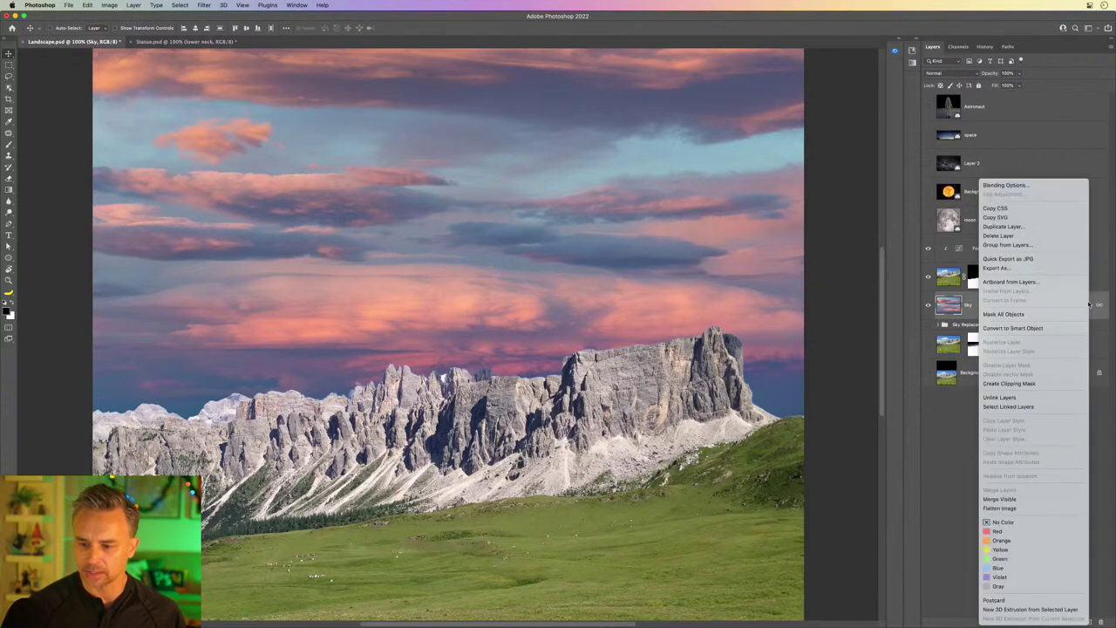
{"action": "left_click", "coordinate": [1045, 397]}
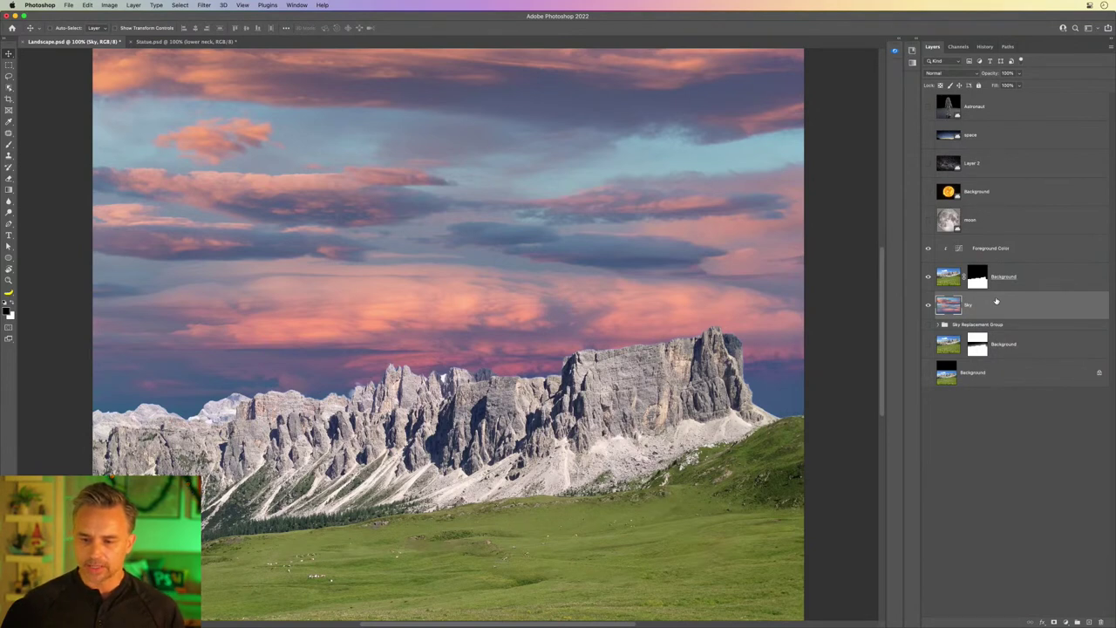
{"action": "left_click", "coordinate": [1026, 326]}
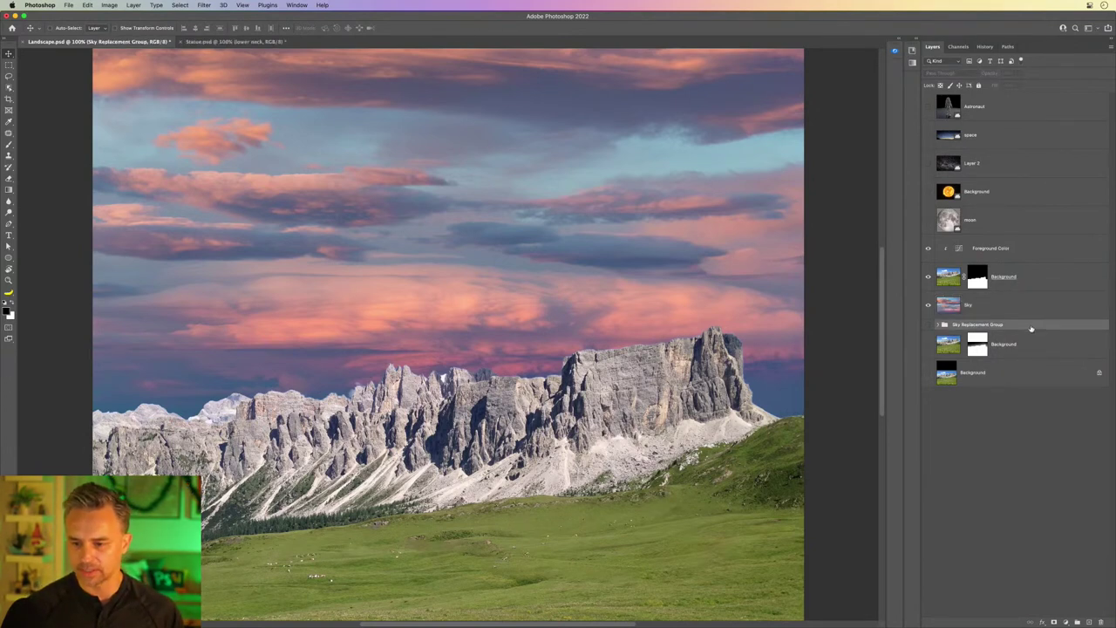
{"action": "key", "text": "super+shift+g"}
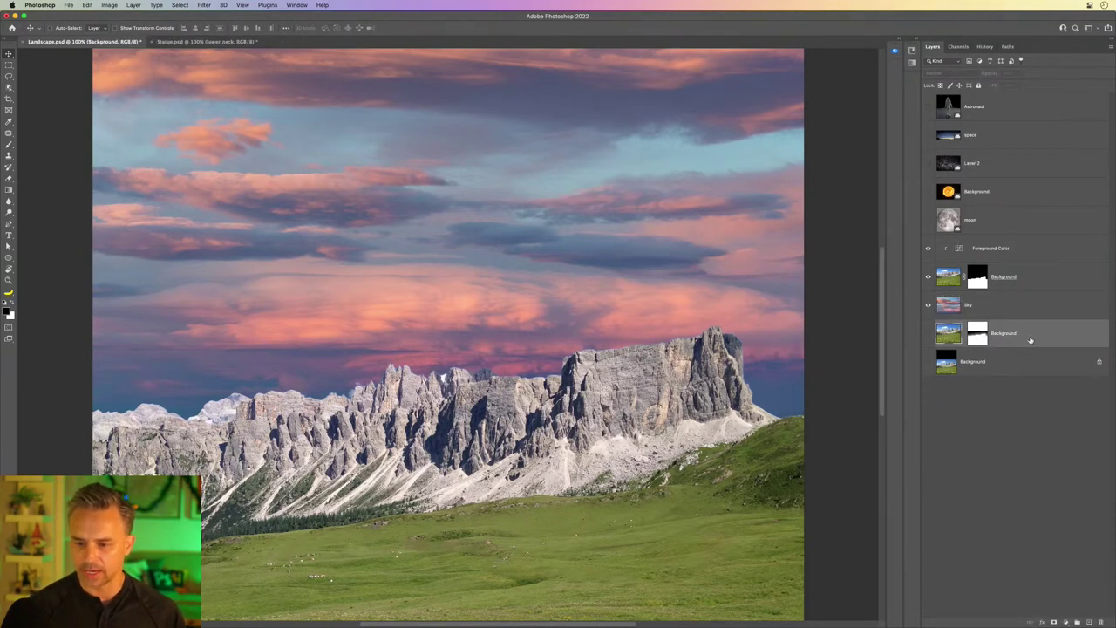
Step: Rename the masked mountain layer 'Cutout Bkgd' and hide the Foreground Color curves
{"action": "left_click", "coordinate": [988, 307]}
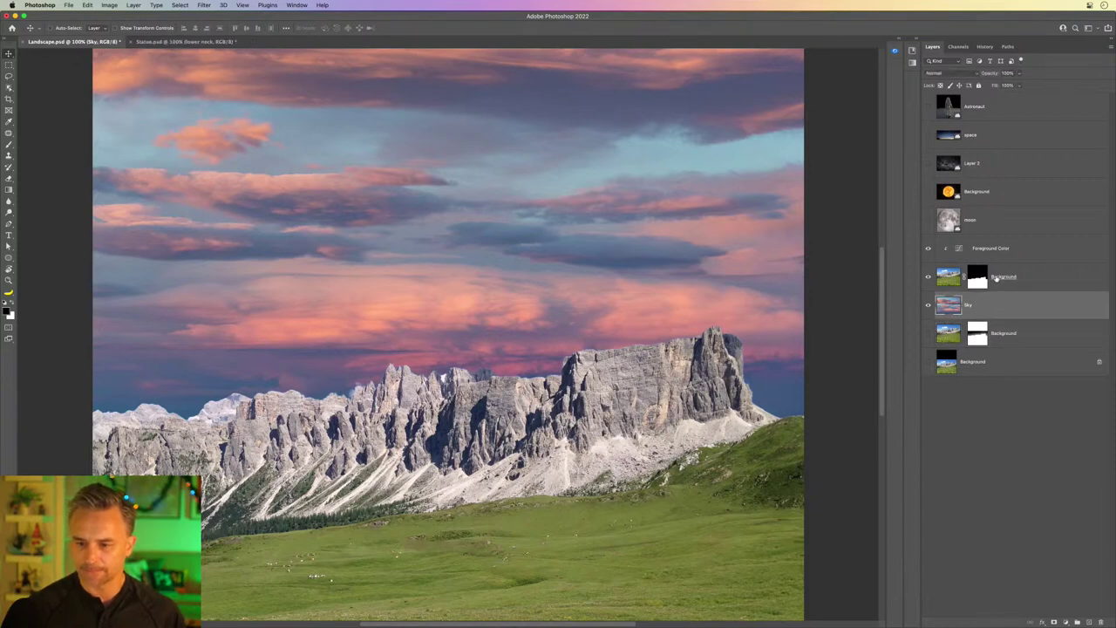
{"action": "double_click", "coordinate": [1003, 277]}
{"action": "type", "text": "Cutout"}
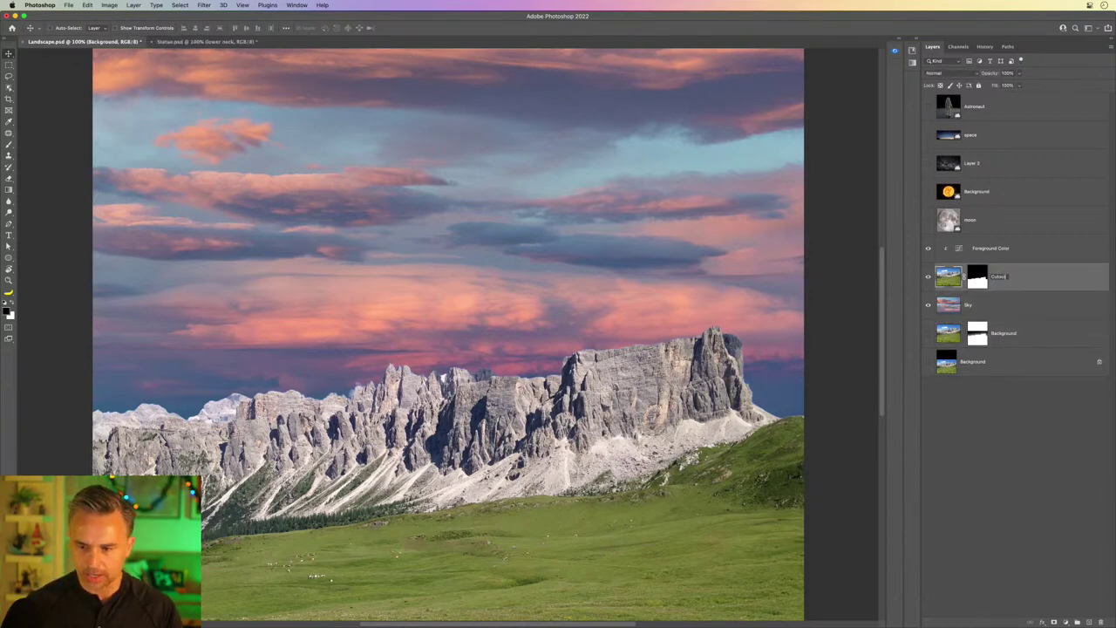
{"action": "type", "text": " Bkgd"}
{"action": "key", "text": "Return"}
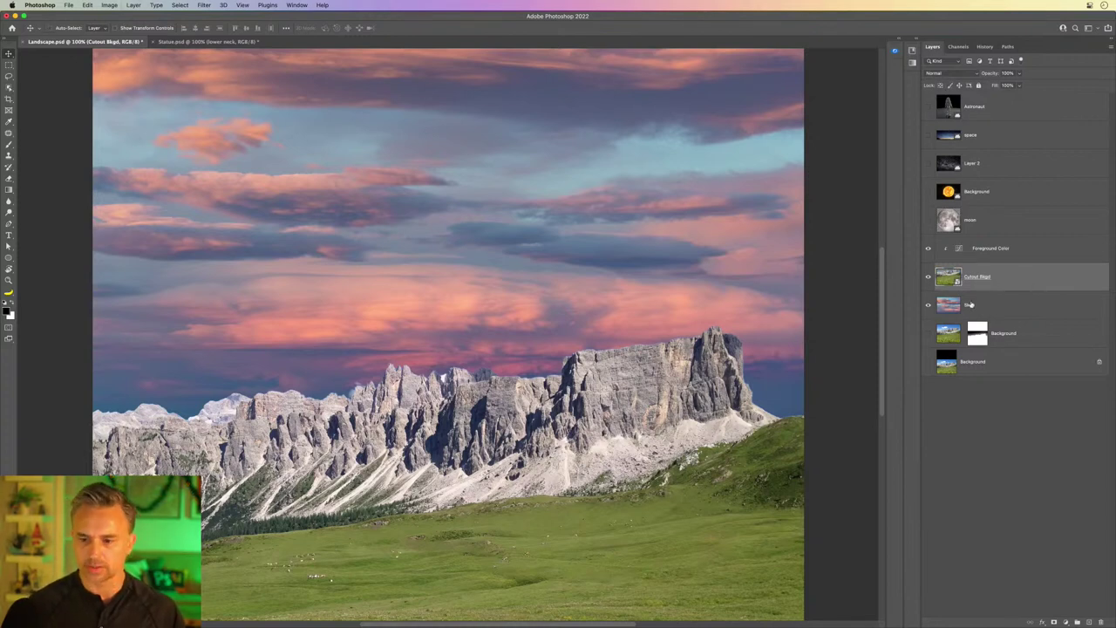
{"action": "left_click", "coordinate": [928, 249]}
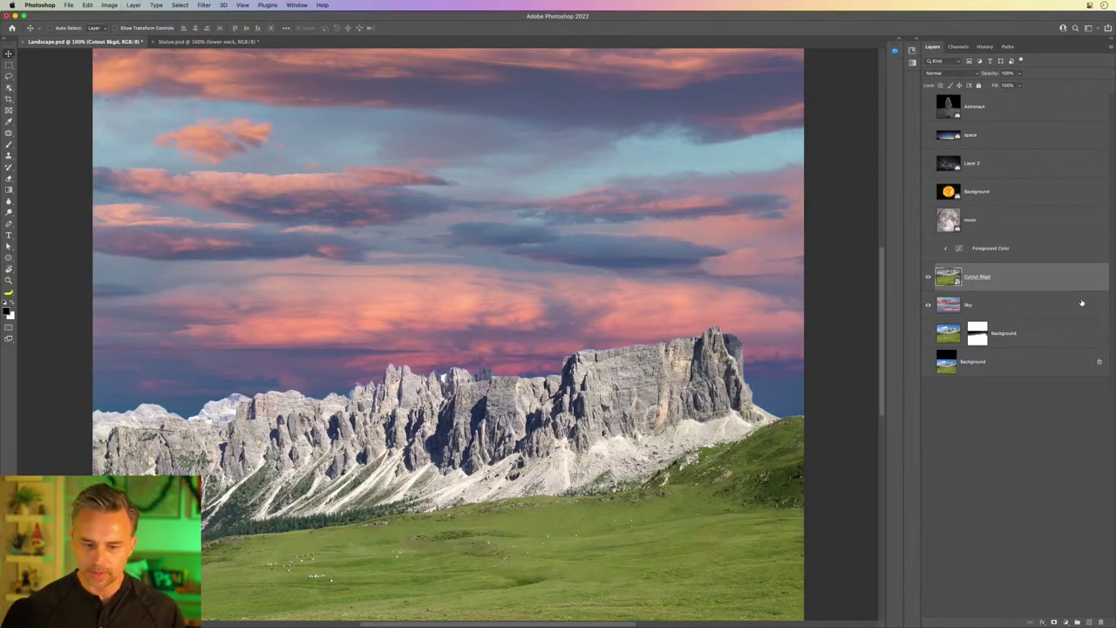
{"action": "left_click", "coordinate": [1004, 306]}
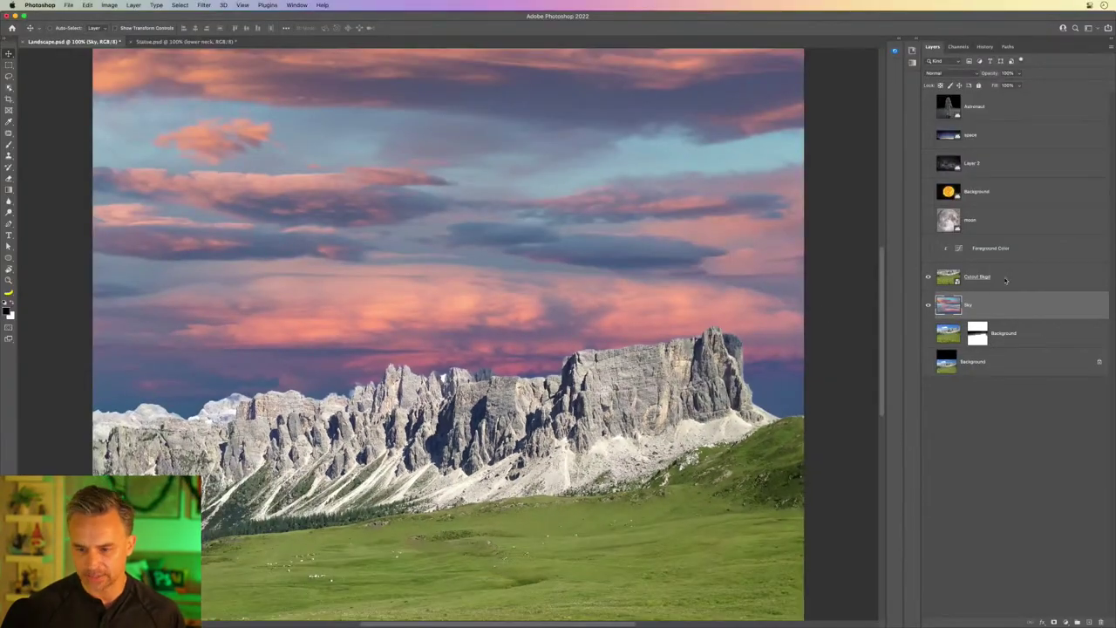
Step: Apply the Harmonization neural filter to Cutout Bkgd, with Sky as reference and Smart filter output
{"action": "left_click", "coordinate": [992, 281]}
{"action": "left_click", "coordinate": [208, 6]}
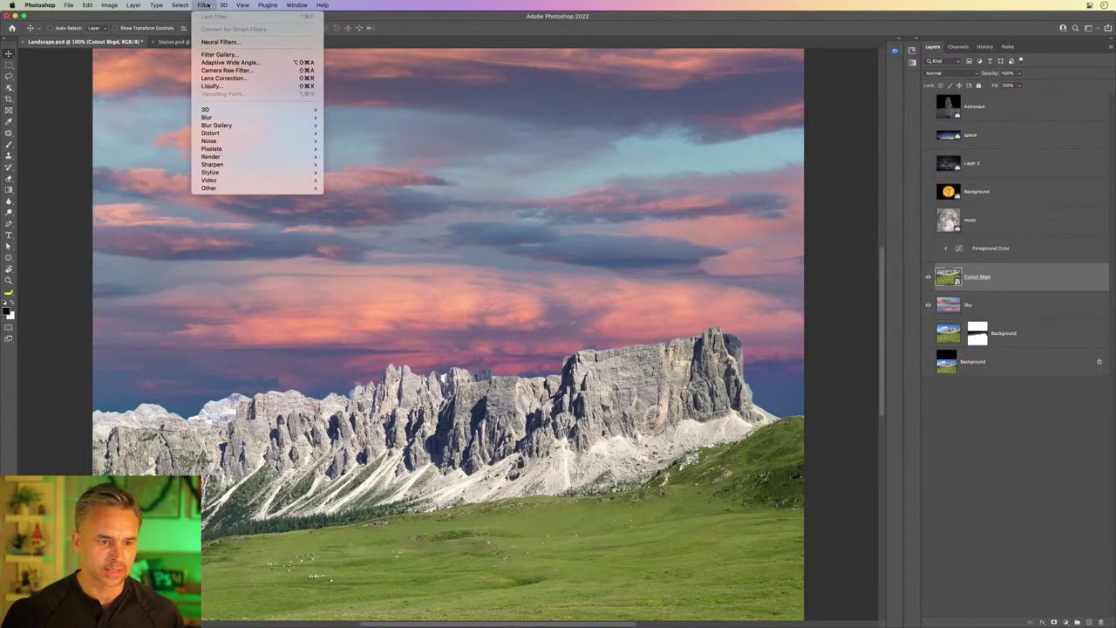
{"action": "left_click", "coordinate": [215, 44]}
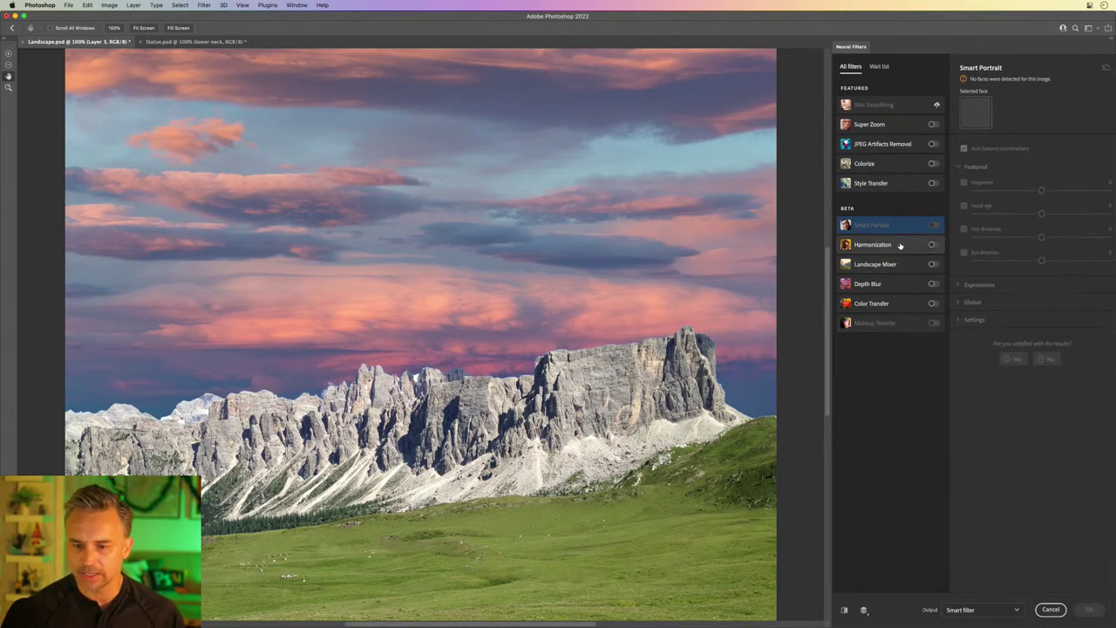
{"action": "left_click", "coordinate": [931, 245]}
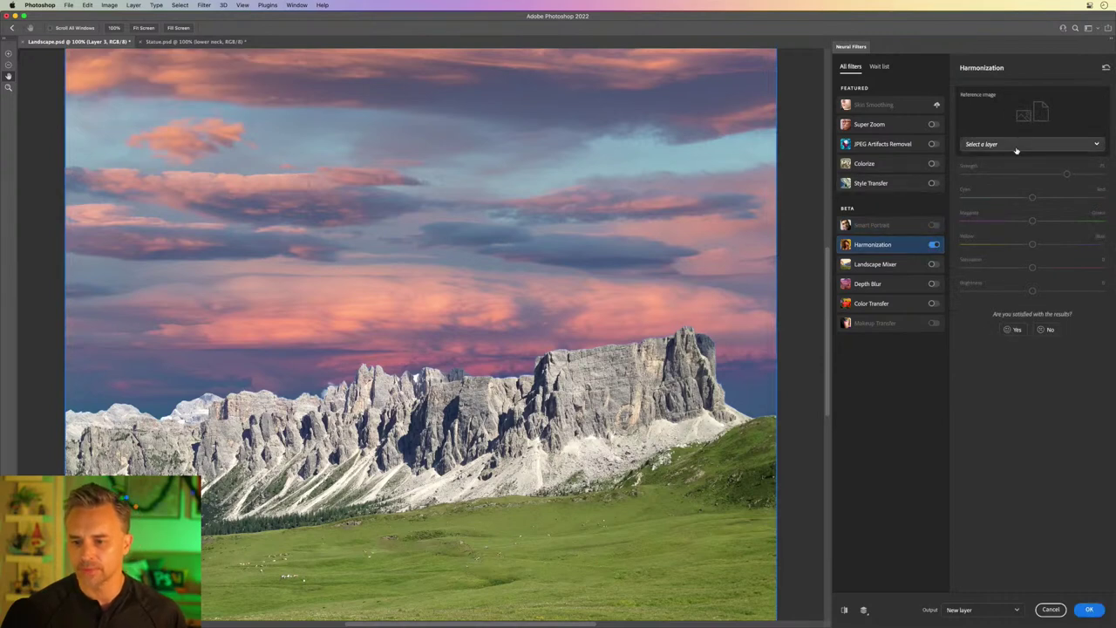
{"action": "left_click", "coordinate": [998, 145]}
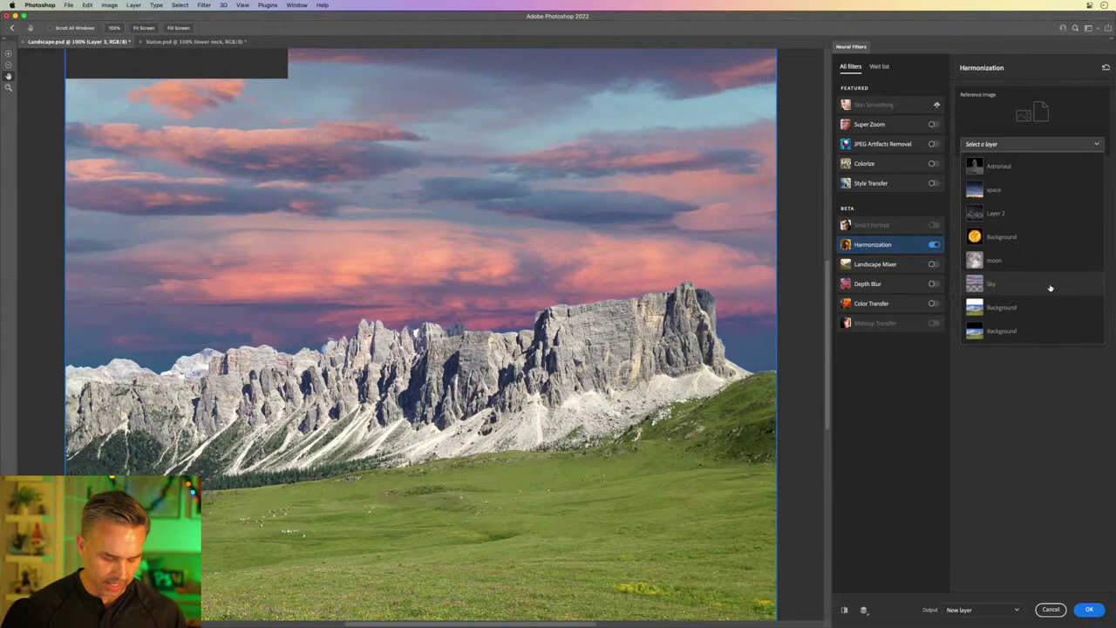
{"action": "left_click", "coordinate": [1050, 286]}
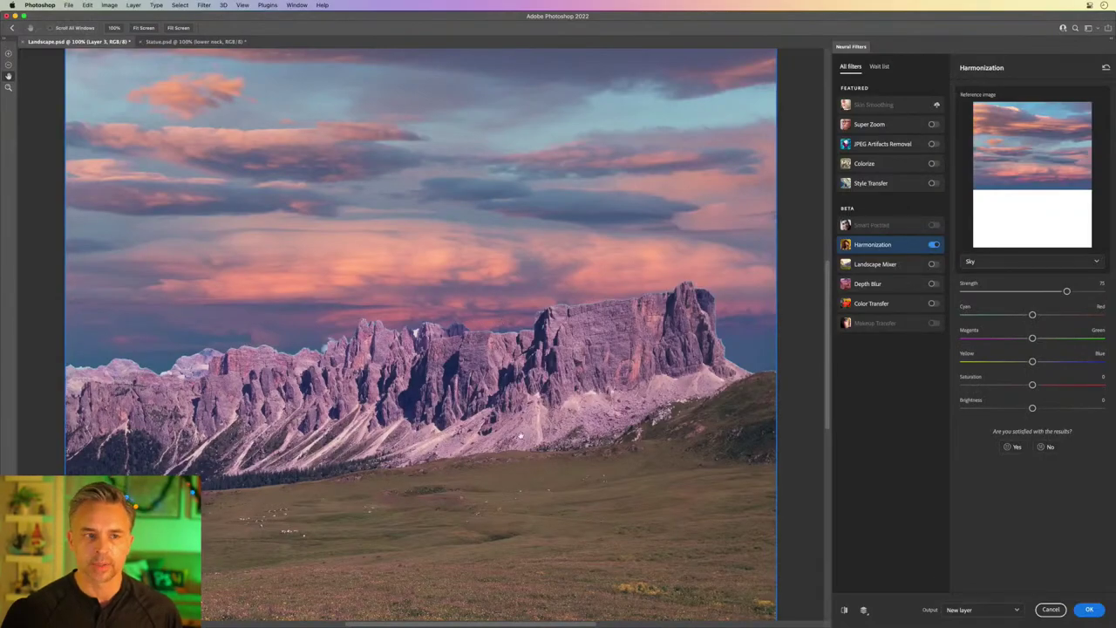
{"action": "left_click", "coordinate": [994, 609]}
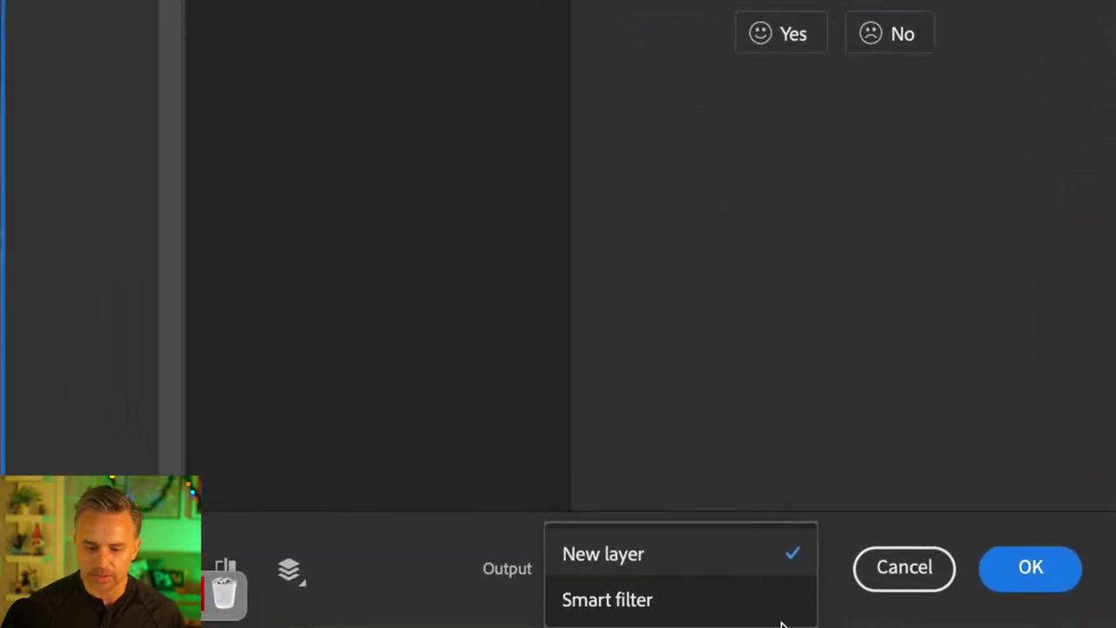
{"action": "left_click", "coordinate": [709, 604]}
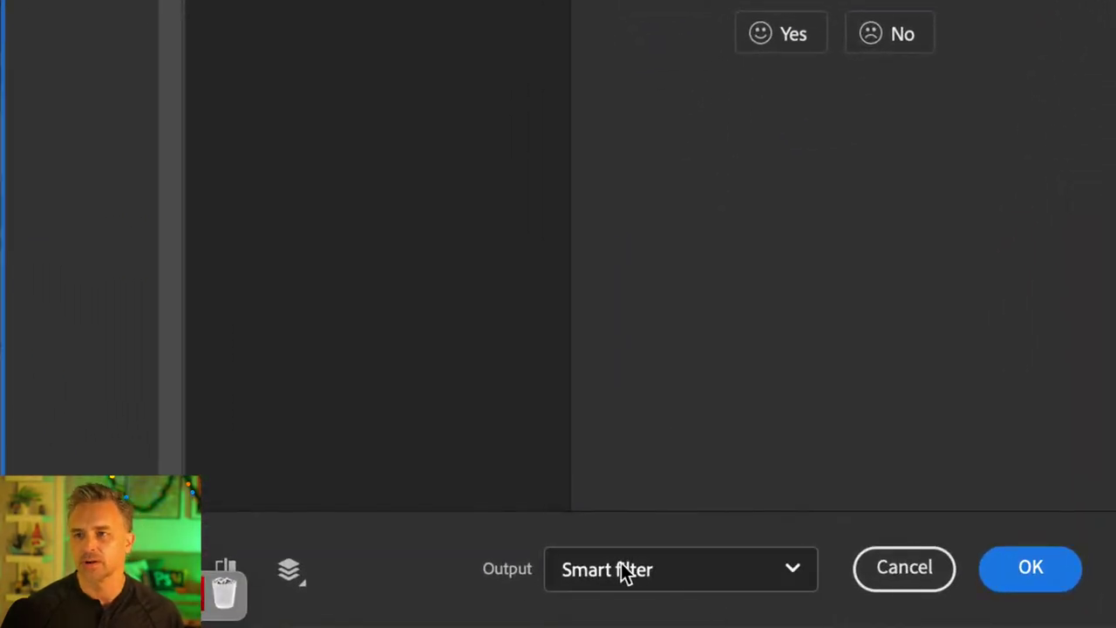
{"action": "left_click", "coordinate": [1031, 571]}
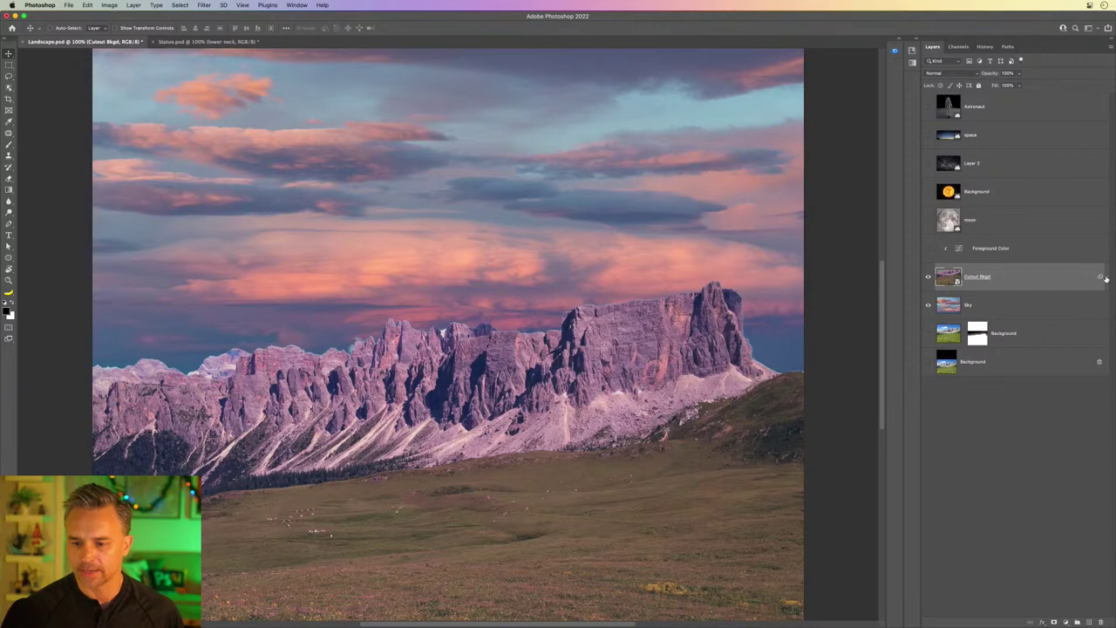
Step: Open the Cutout Bkgd smart object, zoom in on the peaks, and target its image, not mask
{"action": "double_click", "coordinate": [948, 277]}
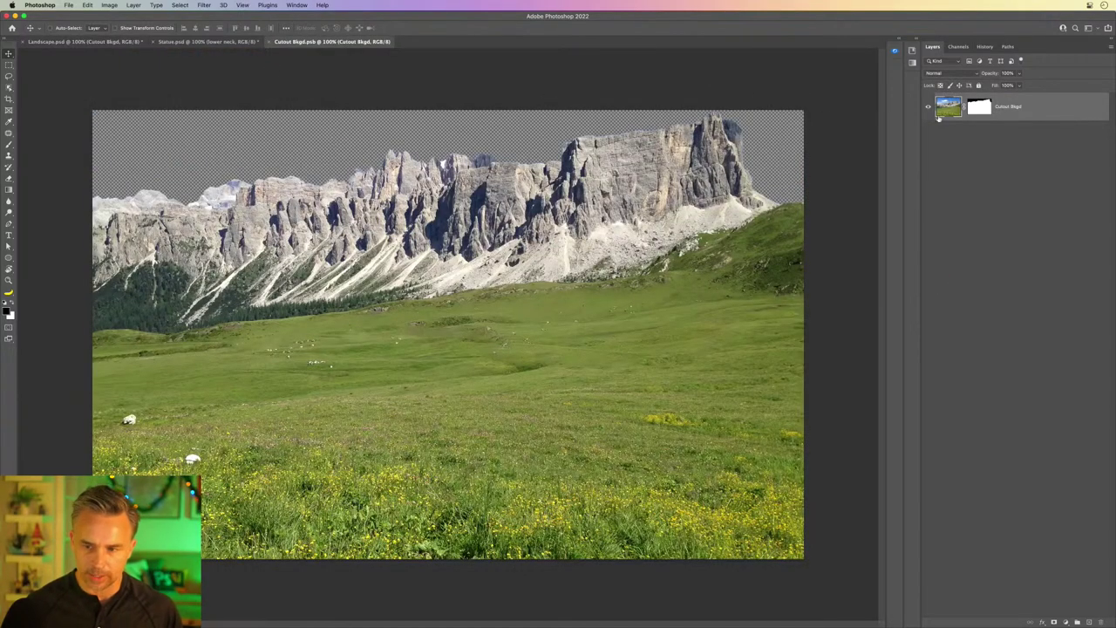
{"action": "left_click", "coordinate": [976, 109]}
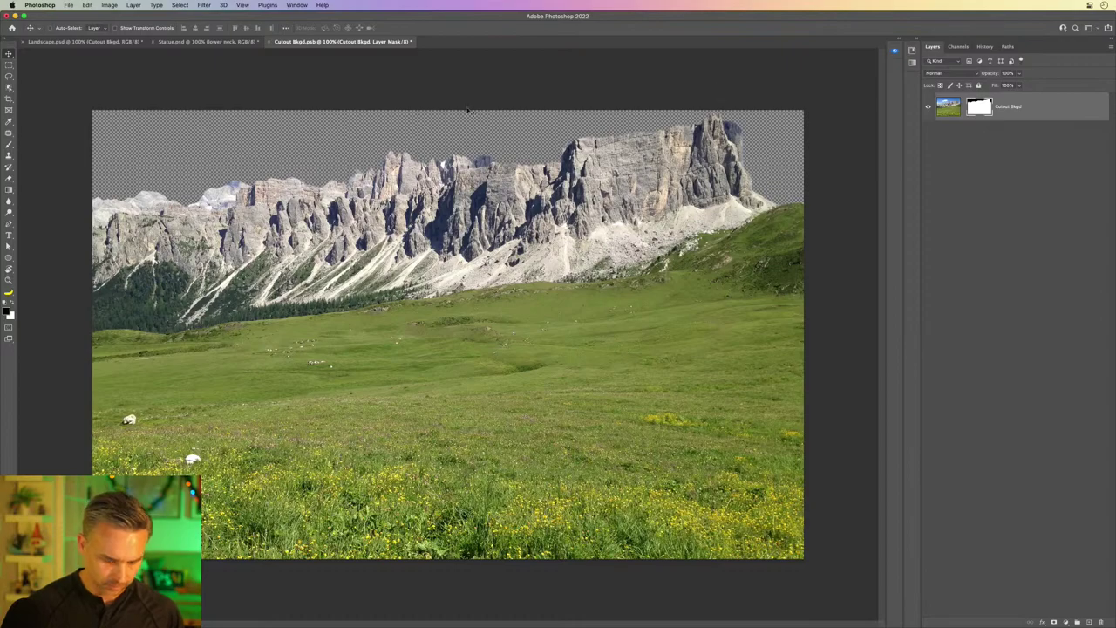
{"action": "key", "text": "super+equal"}
{"action": "key", "text": "super+equal"}
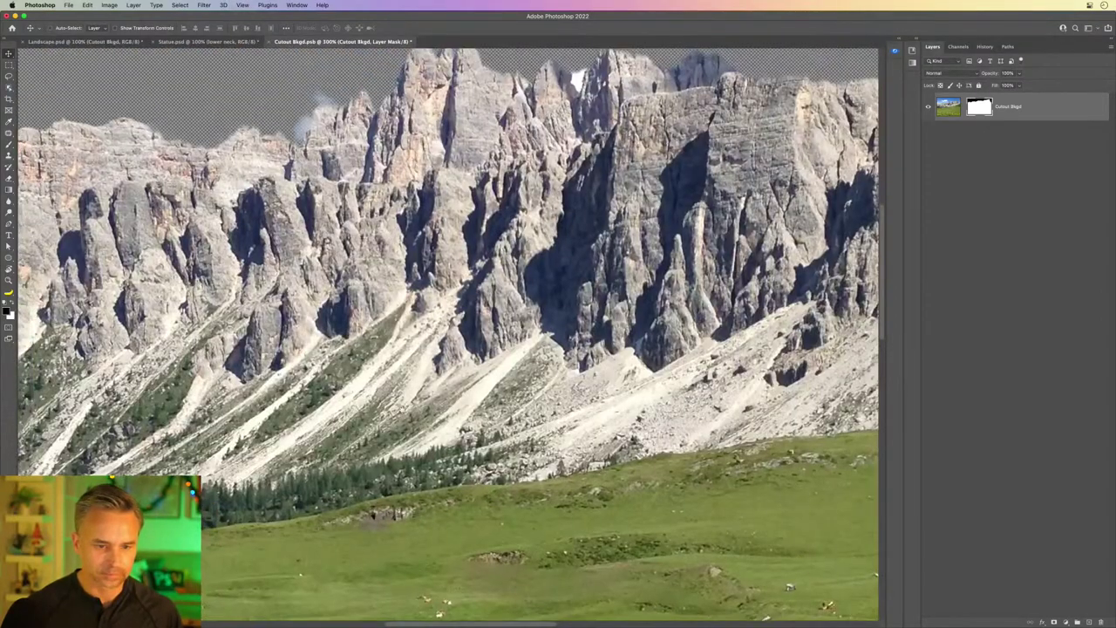
{"action": "scroll", "coordinate": [445, 336], "scroll_direction": "up", "scroll_amount": 3}
{"action": "key", "text": "super+equal"}
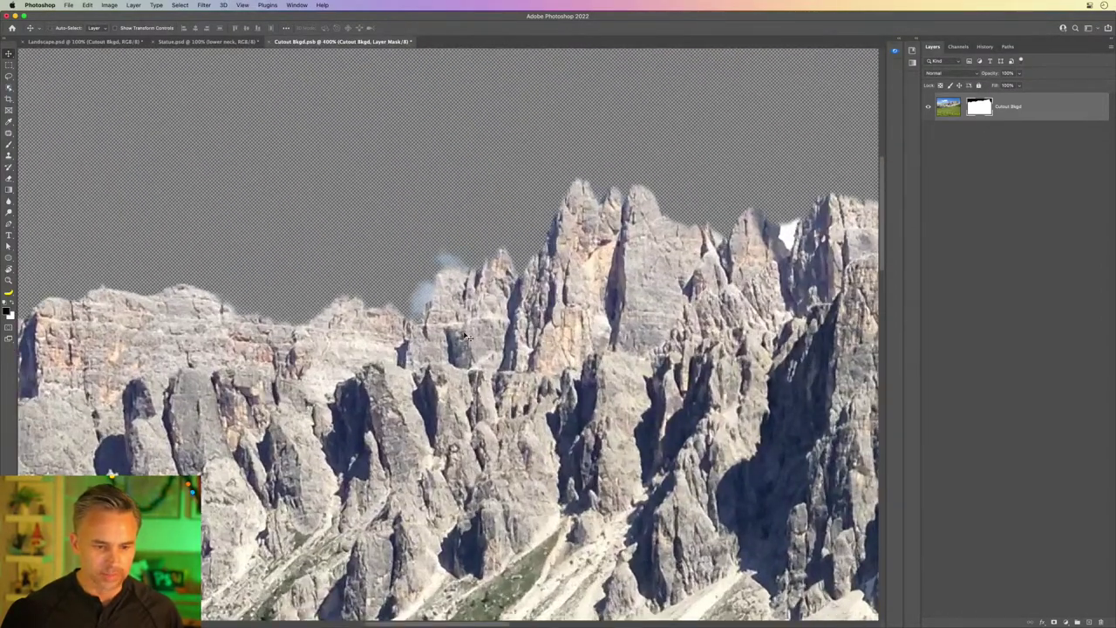
{"action": "key", "text": "super+equal"}
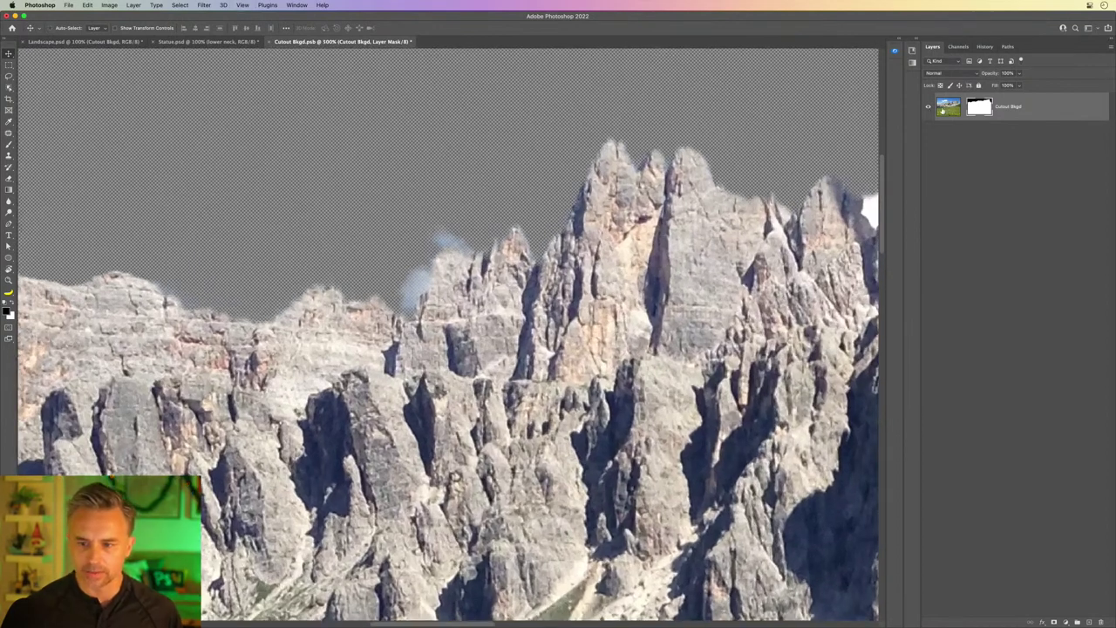
{"action": "left_click", "coordinate": [942, 110]}
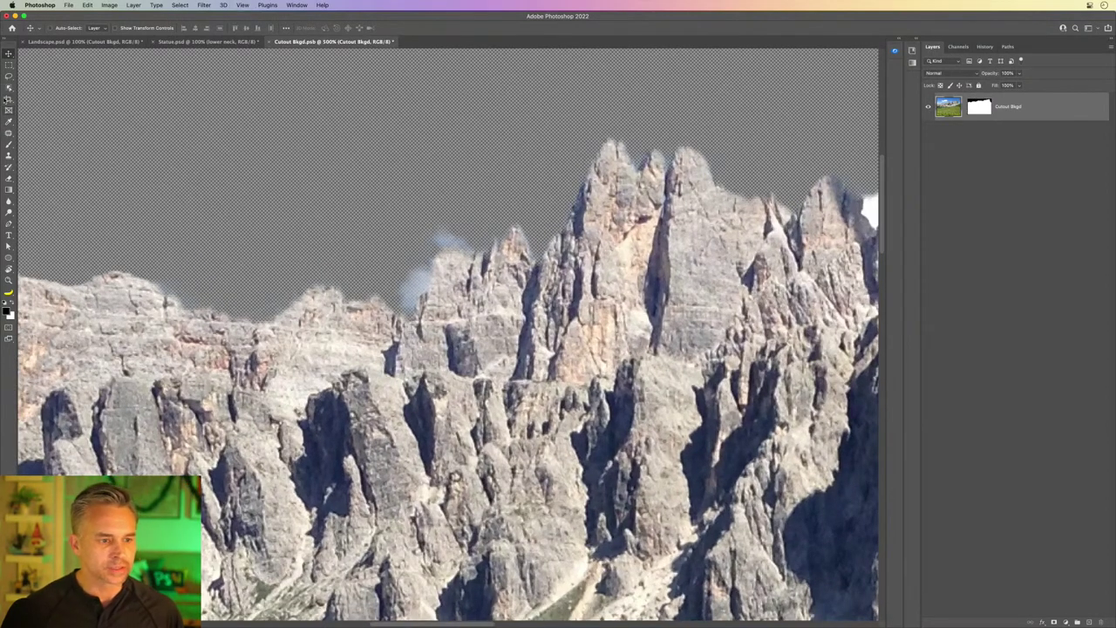
Step: Quick-select the sky above the ridge and fill it on the mask to hide the cloud wisps
{"action": "right_click", "coordinate": [8, 88]}
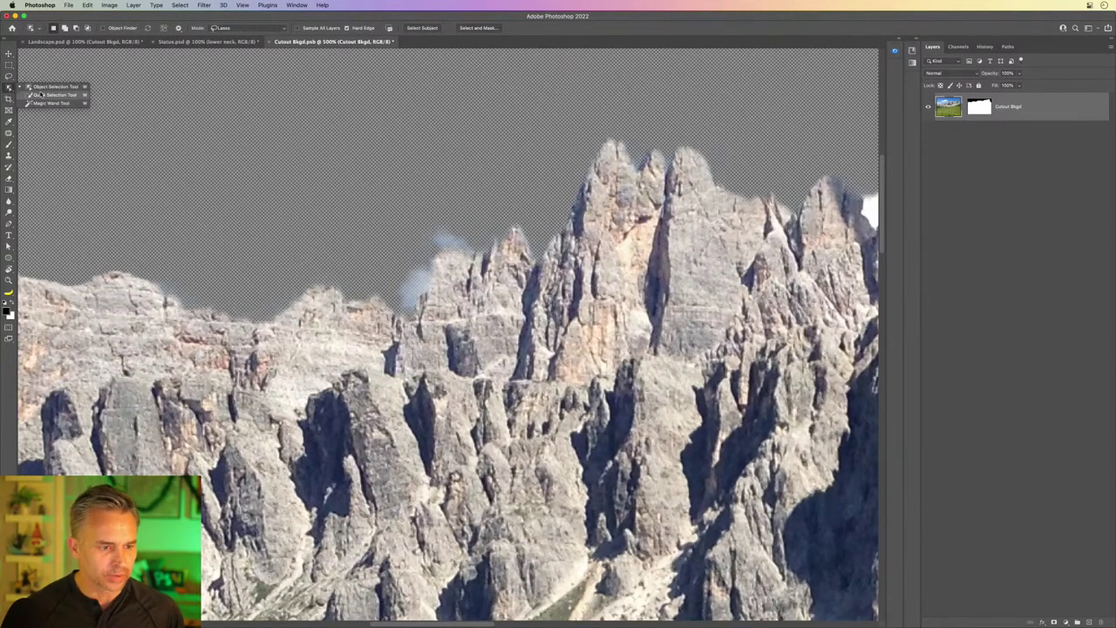
{"action": "left_click", "coordinate": [34, 96]}
{"action": "left_click_drag", "start_coordinate": [325, 258], "coordinate": [421, 262]}
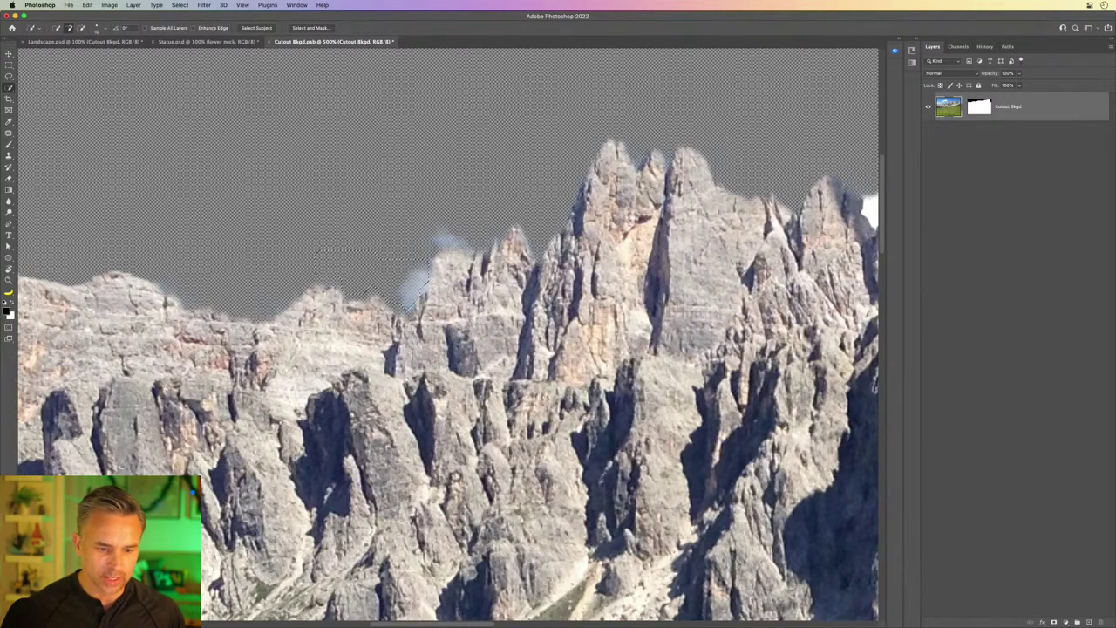
{"action": "left_click_drag", "start_coordinate": [454, 229], "coordinate": [261, 175]}
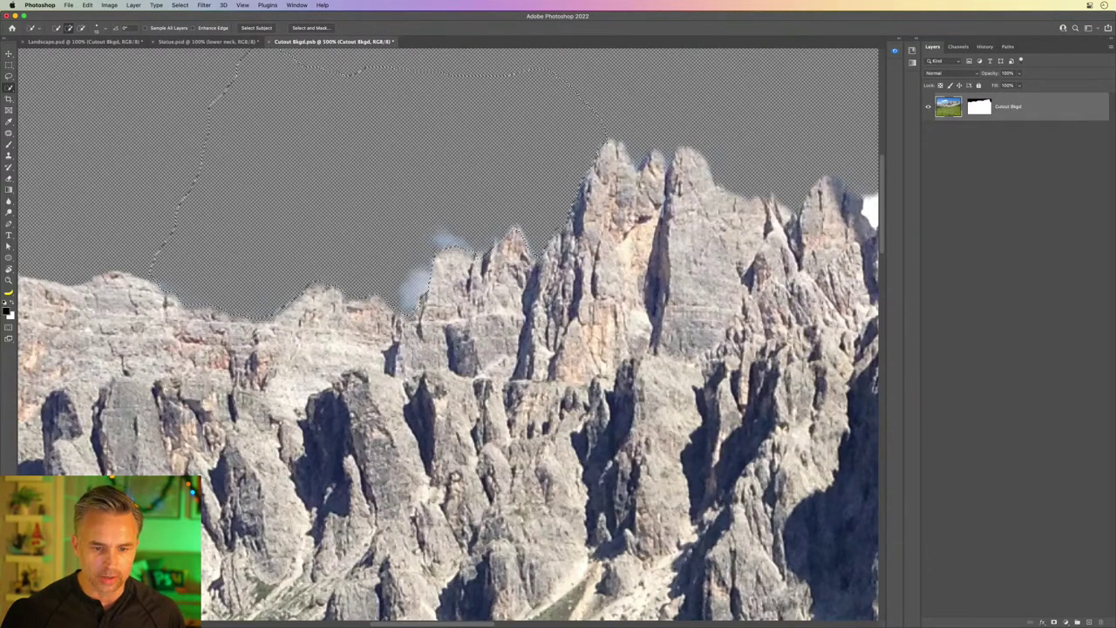
{"action": "key", "text": "super+backslash"}
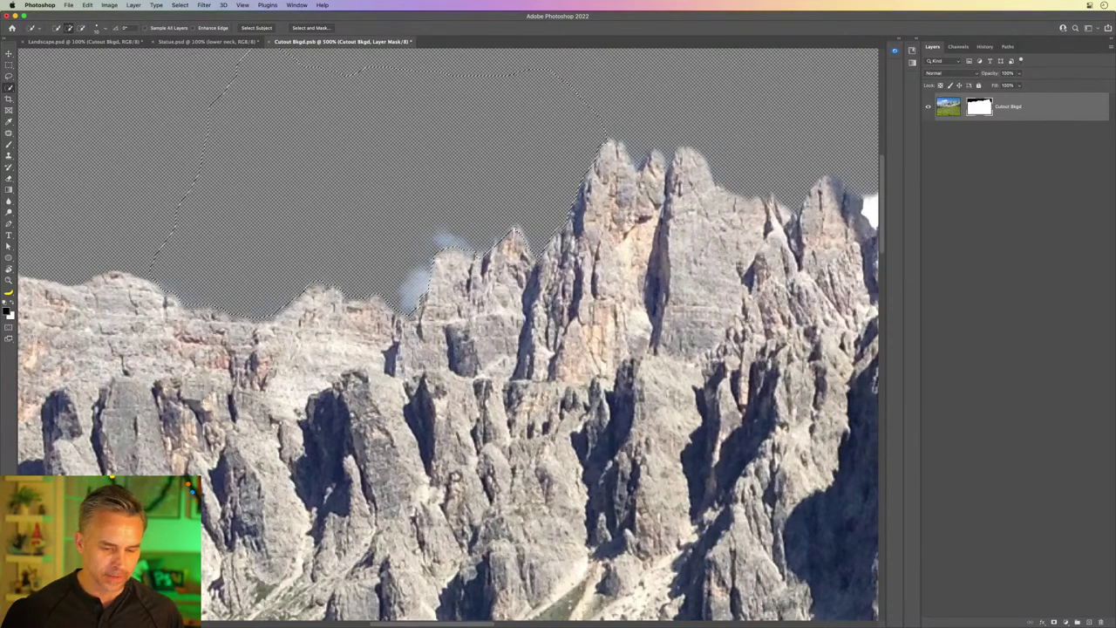
{"action": "key", "text": "shift+BackSpace"}
{"action": "left_click", "coordinate": [598, 248]}
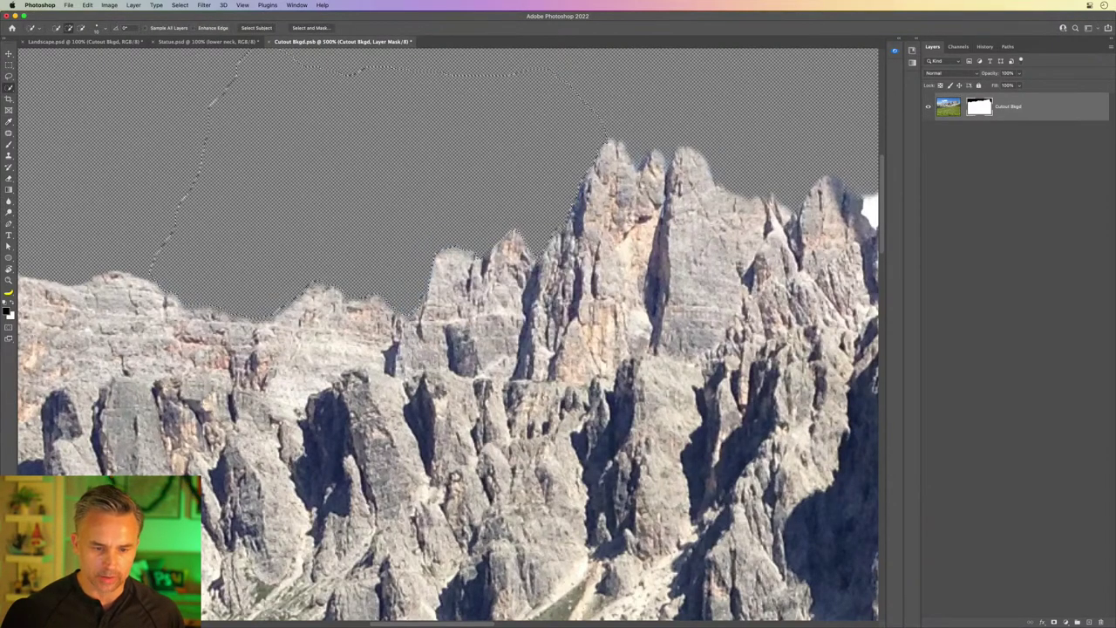
Step: Lasso and quick-select the sky between the peaks, then feather the selection
{"action": "scroll", "coordinate": [280, 221], "scroll_direction": "right", "scroll_amount": 3}
{"action": "scroll", "coordinate": [280, 221], "scroll_direction": "up", "scroll_amount": 1}
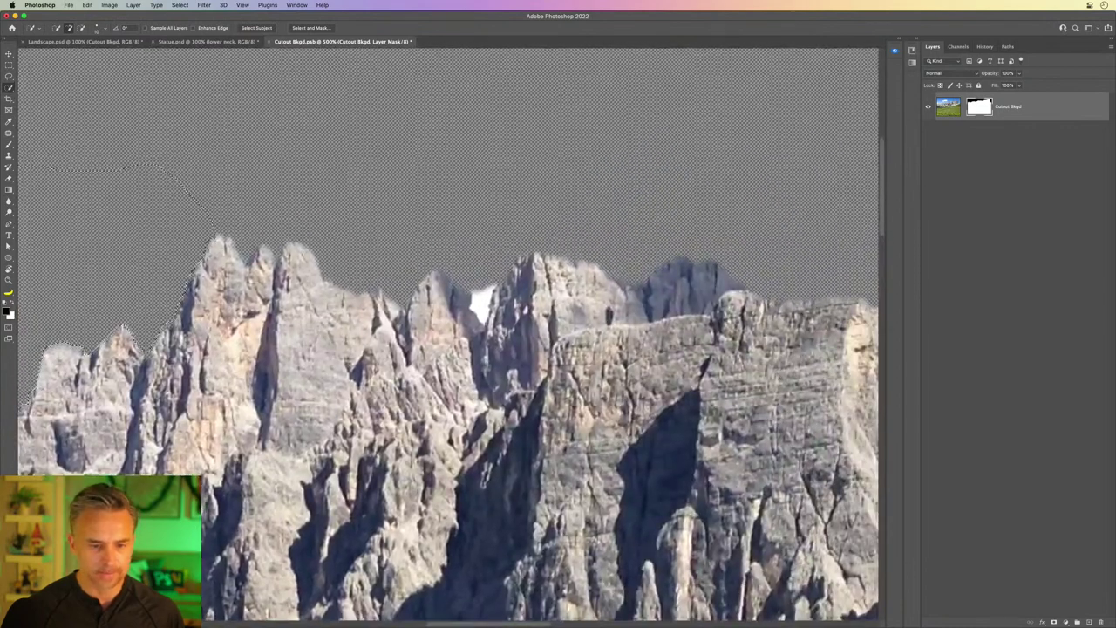
{"action": "left_click", "coordinate": [9, 77]}
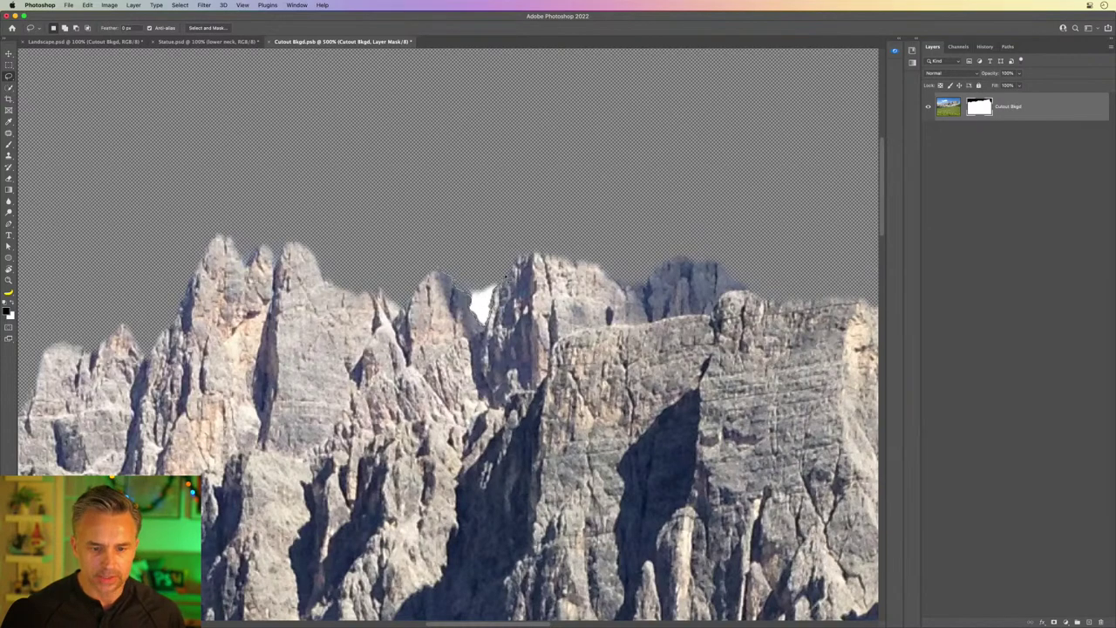
{"action": "left_click_drag", "start_coordinate": [463, 223], "coordinate": [501, 186]}
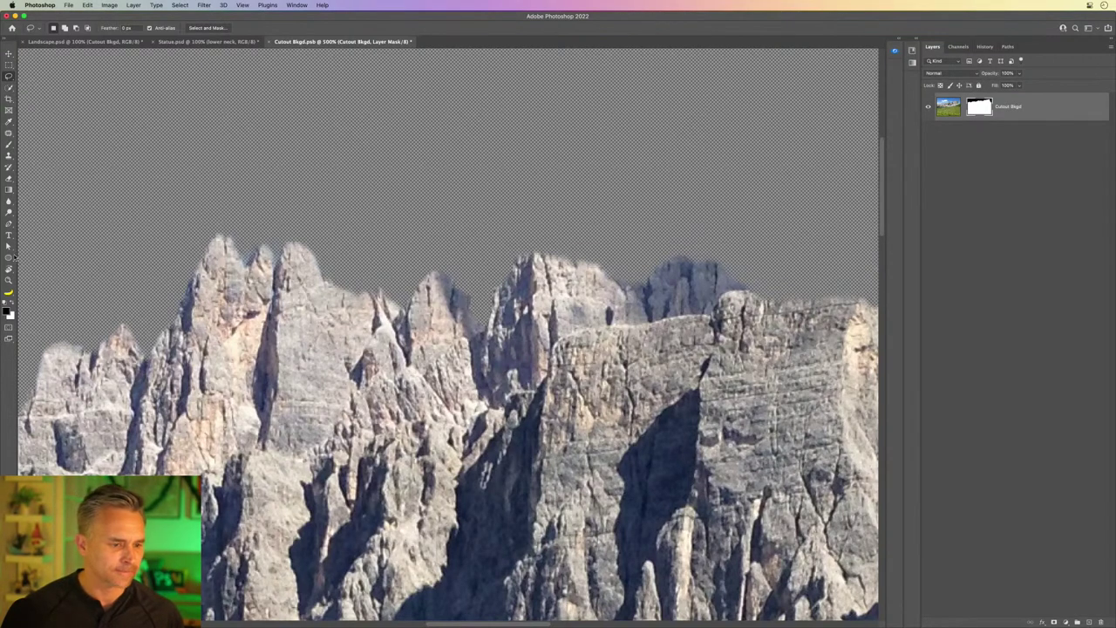
{"action": "left_click", "coordinate": [8, 87]}
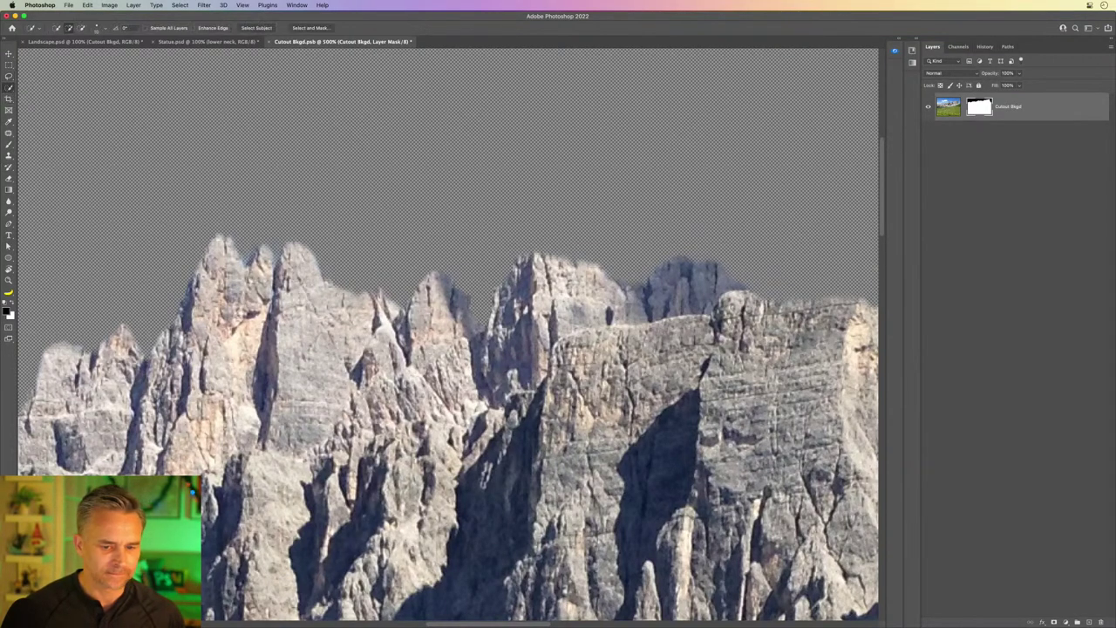
{"action": "left_click_drag", "start_coordinate": [279, 175], "coordinate": [322, 116]}
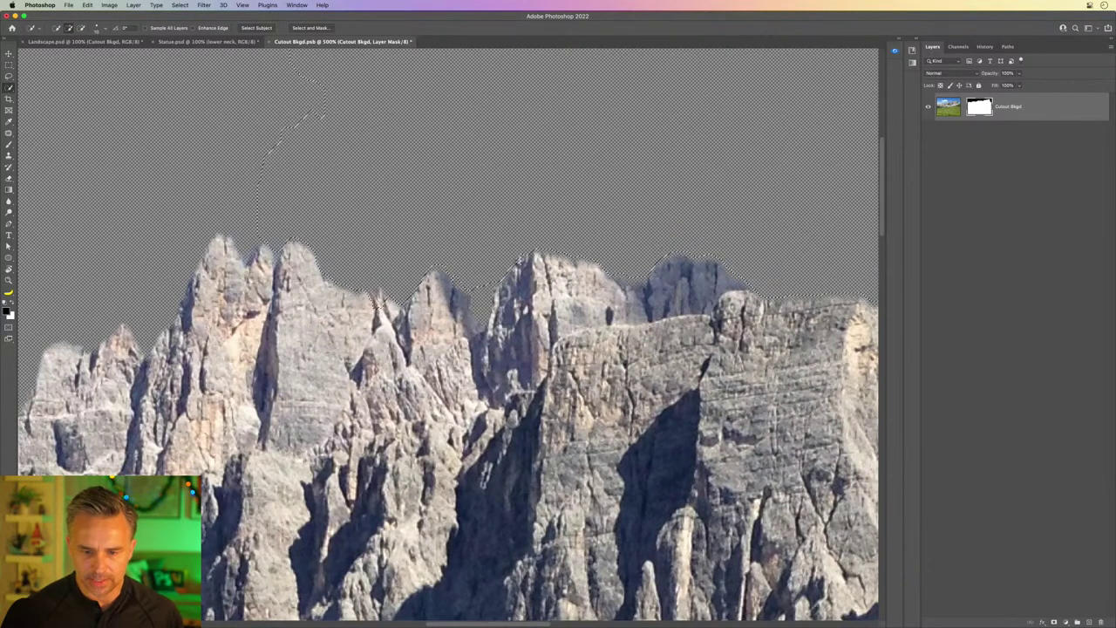
{"action": "scroll", "coordinate": [587, 232], "scroll_direction": "right", "scroll_amount": 5}
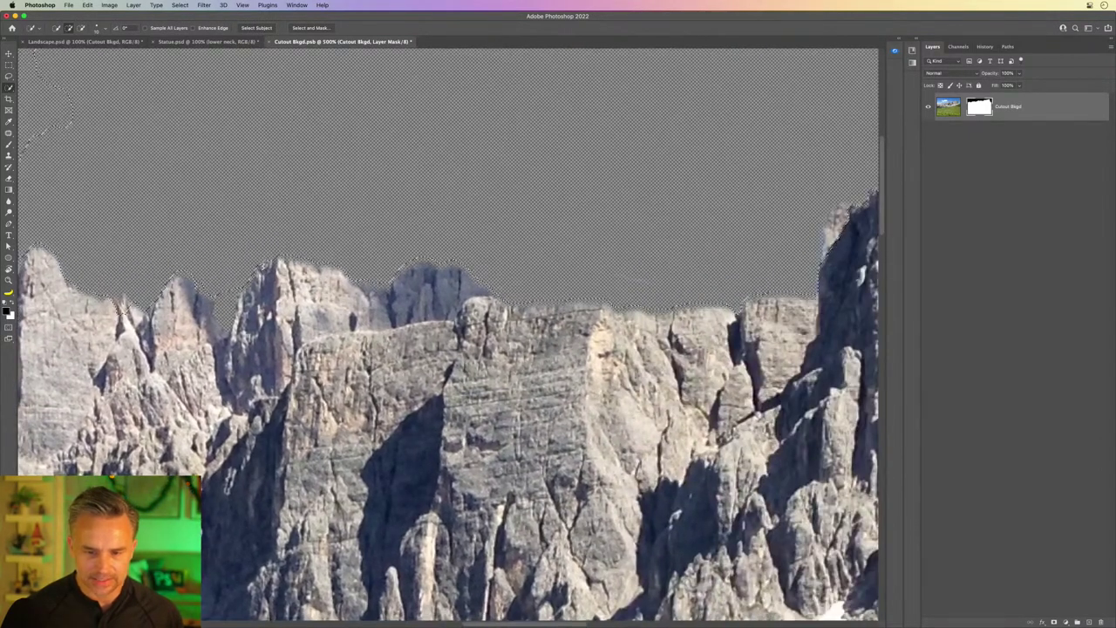
{"action": "key", "text": "shift+F6"}
{"action": "key", "text": "Return"}
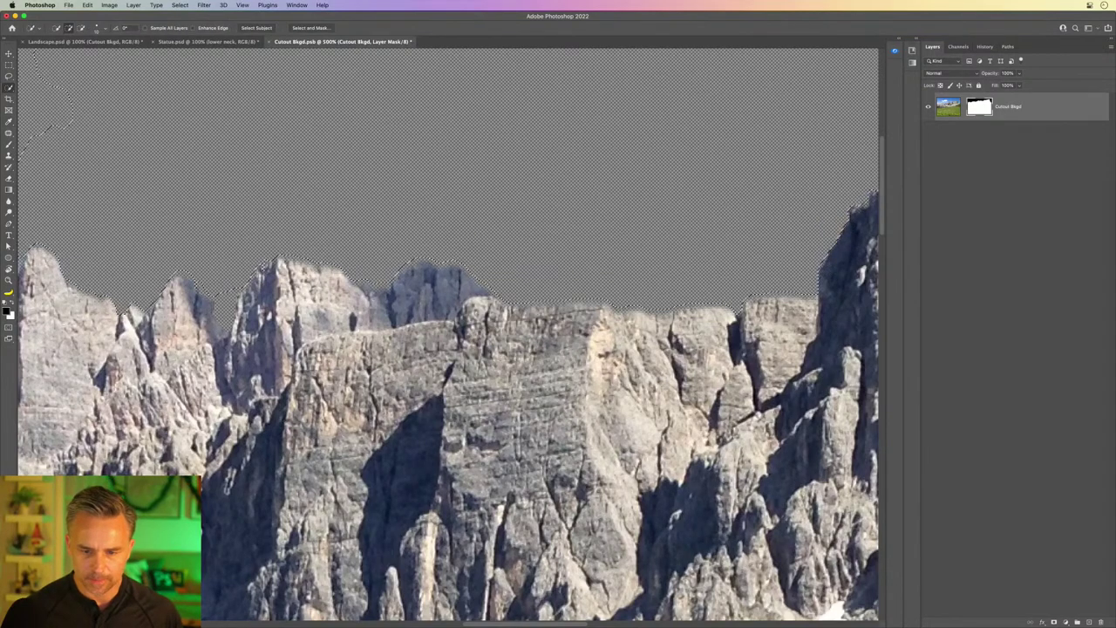
Step: Feather again and refine the selection to follow the right-hand summit's top
{"action": "scroll", "coordinate": [431, 301], "scroll_direction": "right", "scroll_amount": 3}
{"action": "scroll", "coordinate": [431, 301], "scroll_direction": "up", "scroll_amount": 3}
{"action": "scroll", "coordinate": [431, 300], "scroll_direction": "right", "scroll_amount": 3}
{"action": "scroll", "coordinate": [431, 301], "scroll_direction": "right", "scroll_amount": 3}
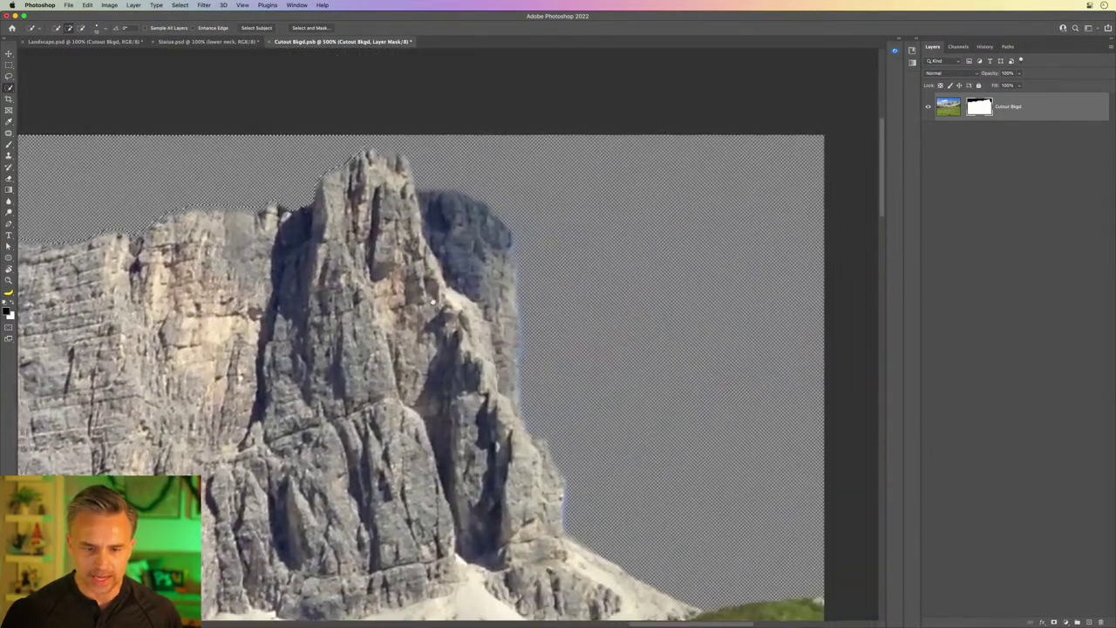
{"action": "scroll", "coordinate": [431, 300], "scroll_direction": "right", "scroll_amount": 1}
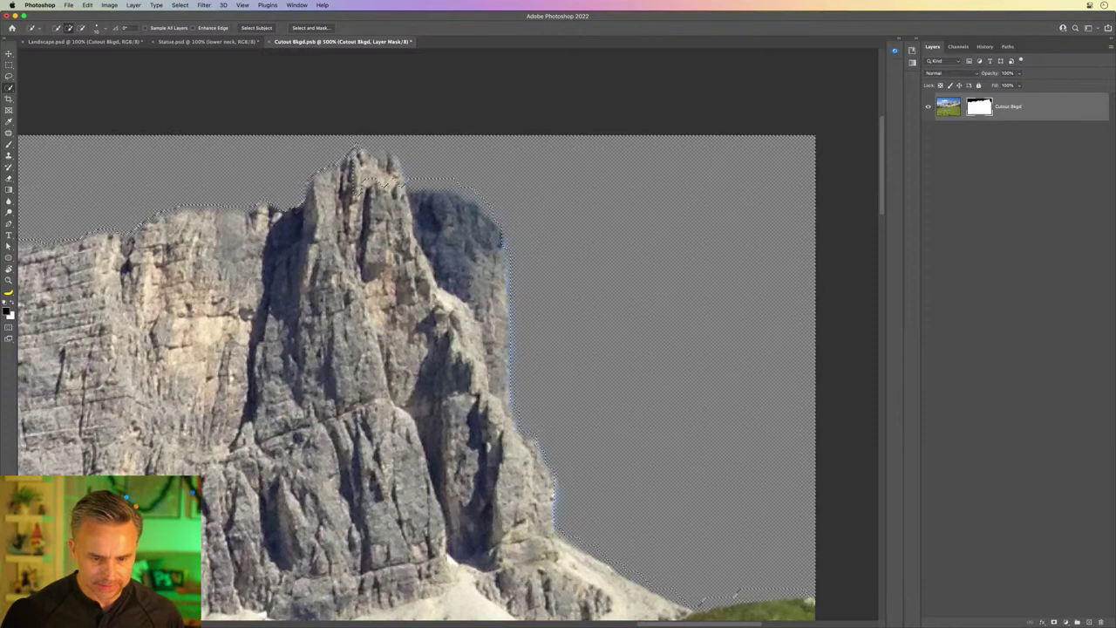
{"action": "key", "text": "shift+F6"}
{"action": "key", "text": "Return"}
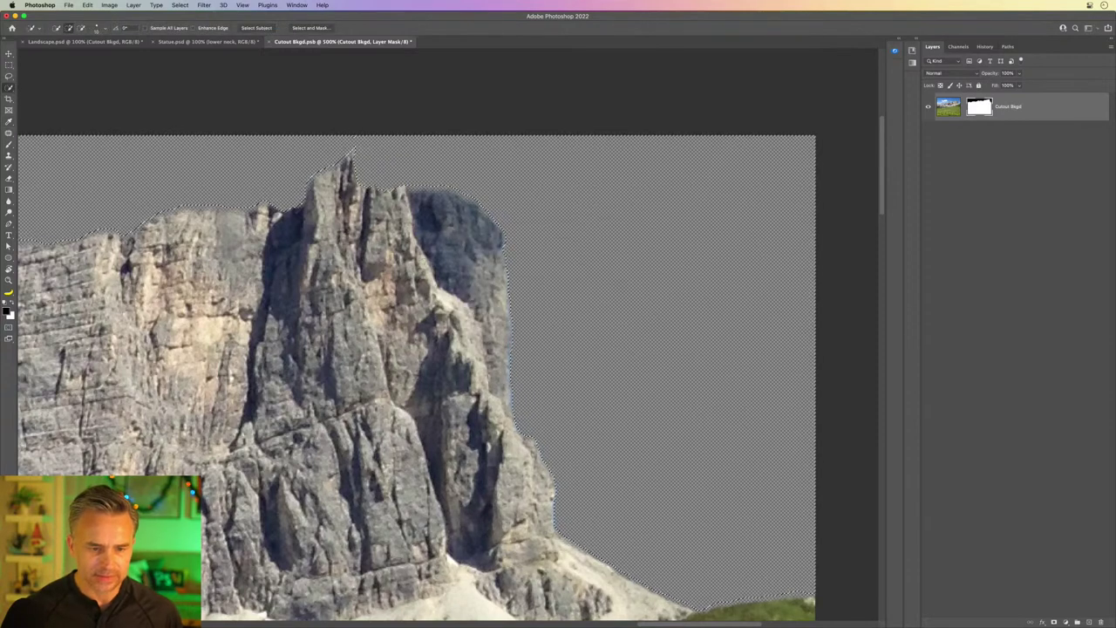
{"action": "left_click", "coordinate": [375, 165]}
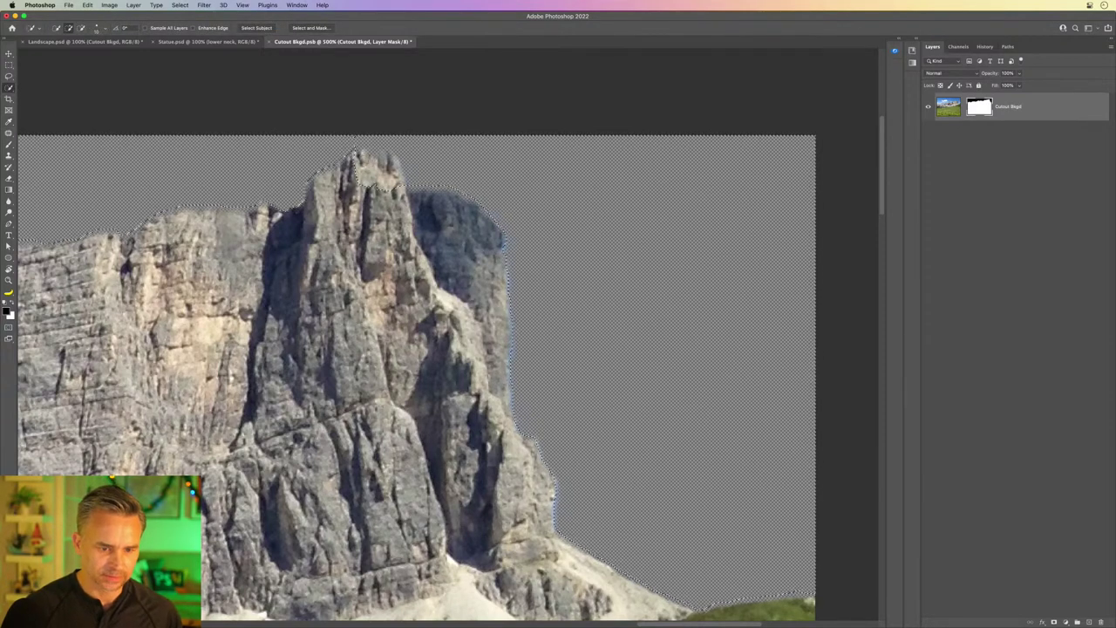
{"action": "left_click", "coordinate": [377, 161]}
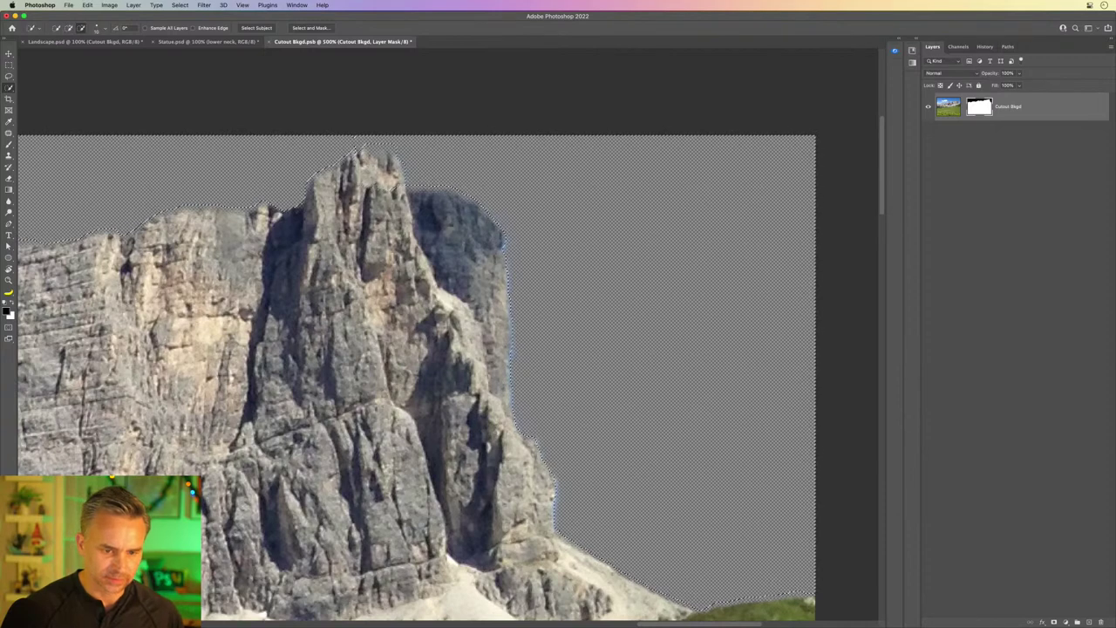
Step: Fill the mask to hide the sky around the summit and save the cutout document
{"action": "key", "text": "shift+F5"}
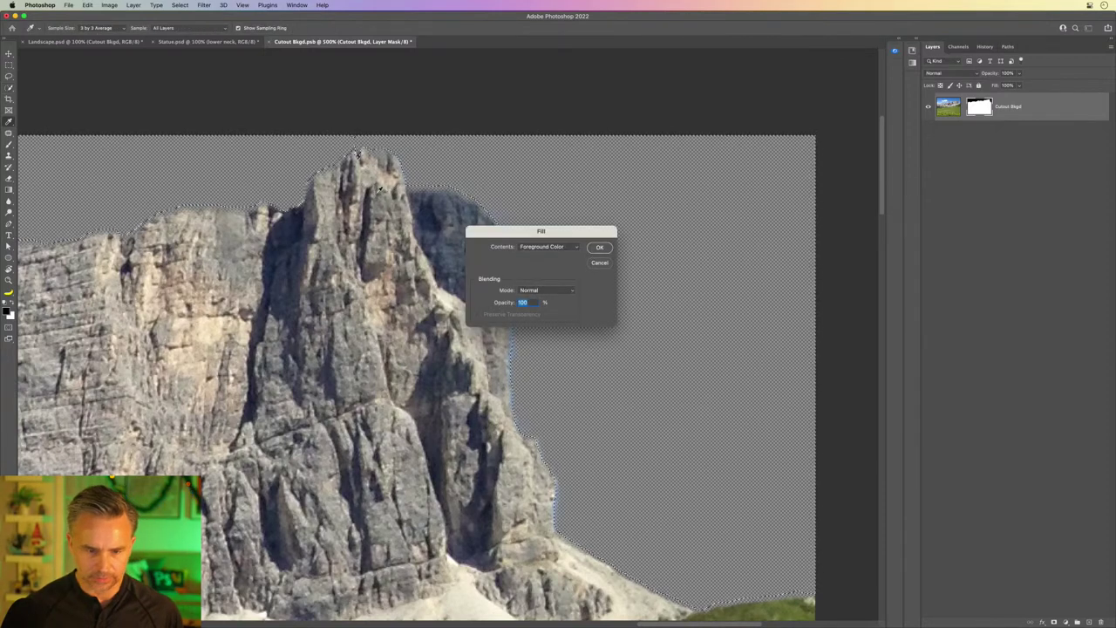
{"action": "key", "text": "Return"}
{"action": "scroll", "coordinate": [285, 258], "scroll_direction": "right", "scroll_amount": 10}
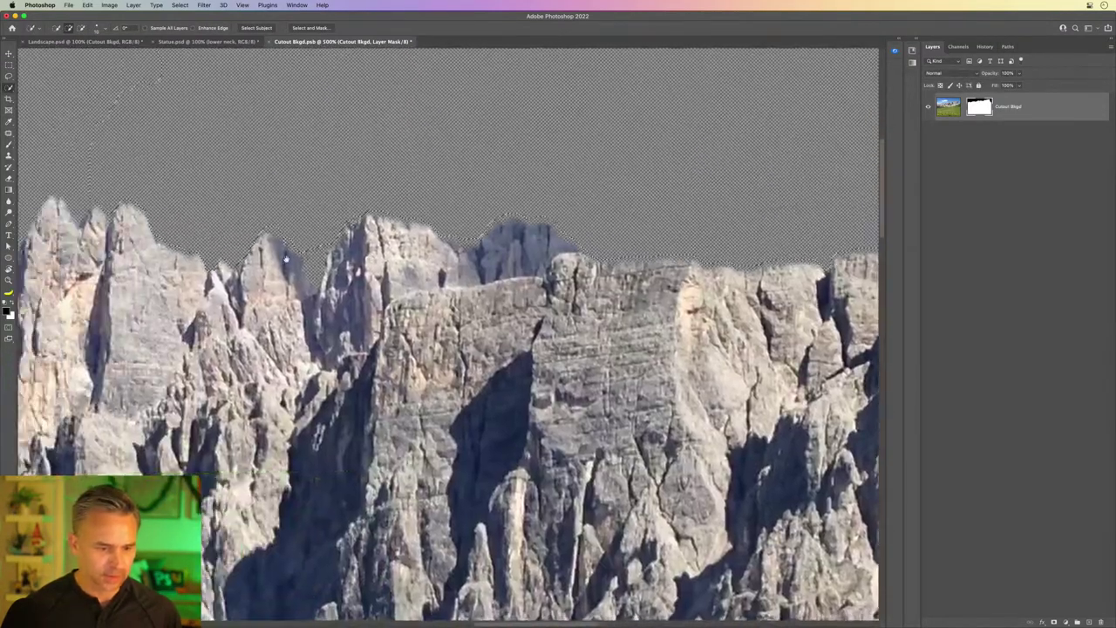
{"action": "scroll", "coordinate": [285, 258], "scroll_direction": "left", "scroll_amount": 5}
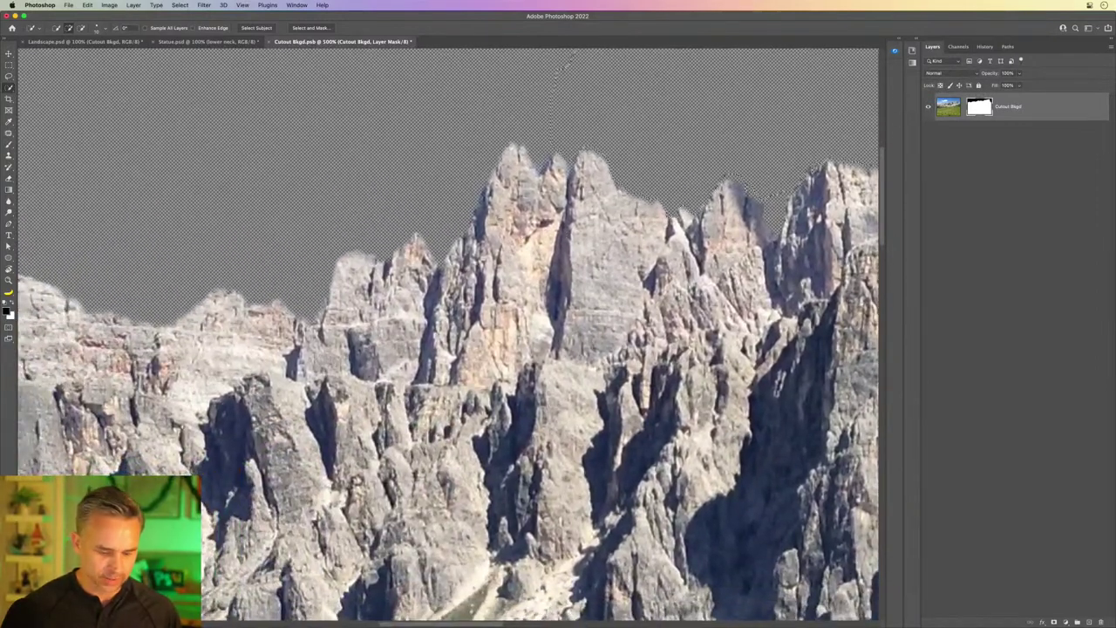
{"action": "key", "text": "ctrl+s"}
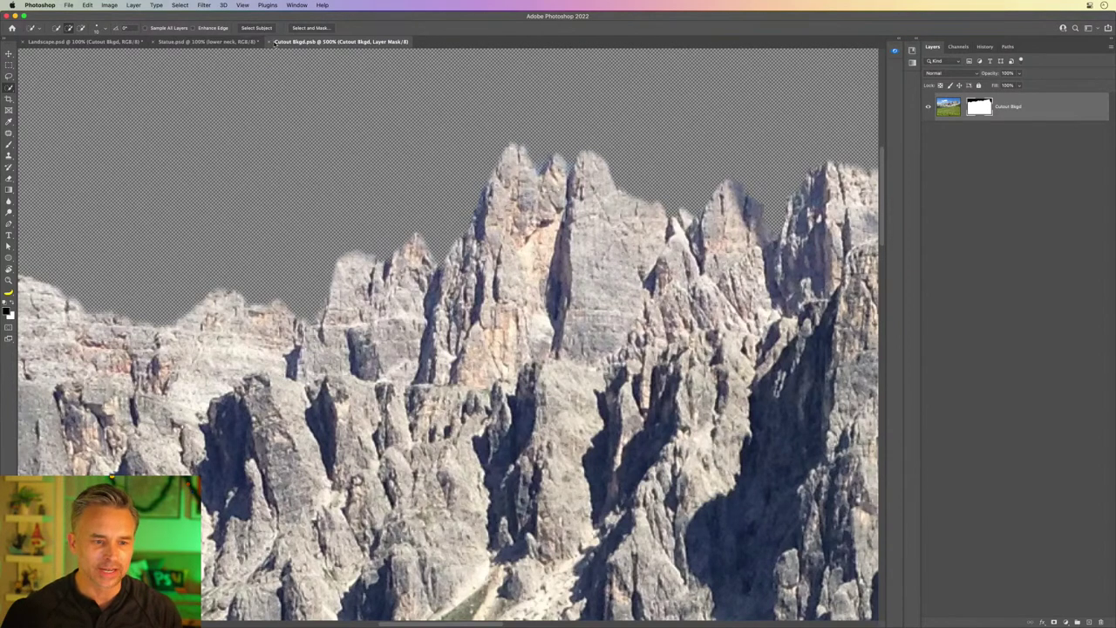
Step: Return to Landscape.psd with the Move tool, zoomed out to 66.7%
{"action": "left_click", "coordinate": [81, 46]}
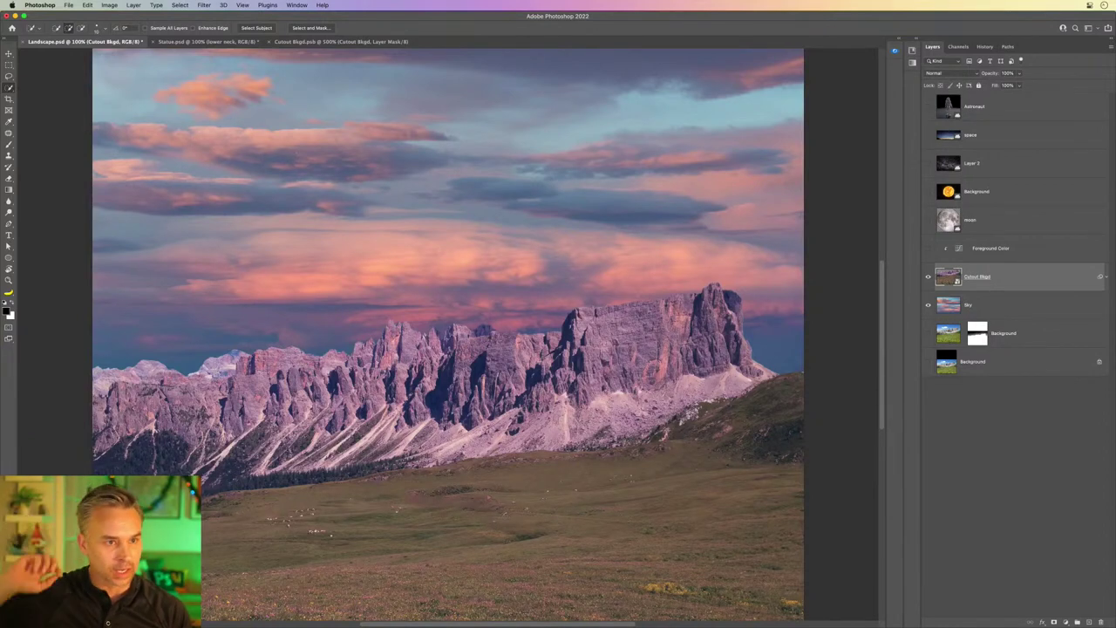
{"action": "left_click", "coordinate": [9, 54]}
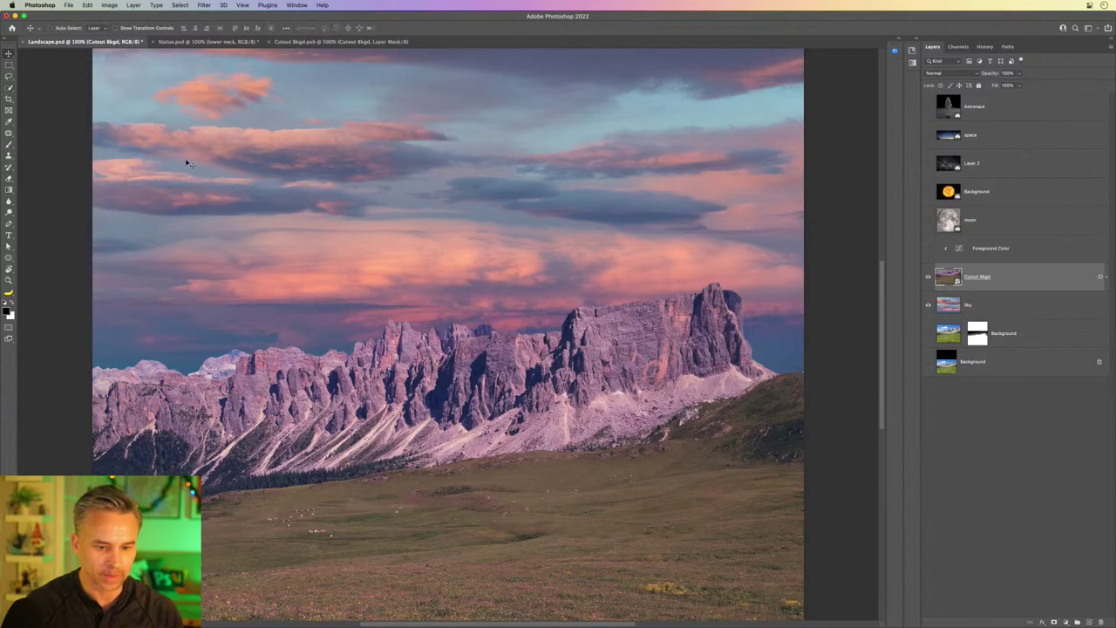
{"action": "key", "text": "ctrl+minus"}
{"action": "scroll", "coordinate": [393, 252], "scroll_direction": "left", "scroll_amount": 3}
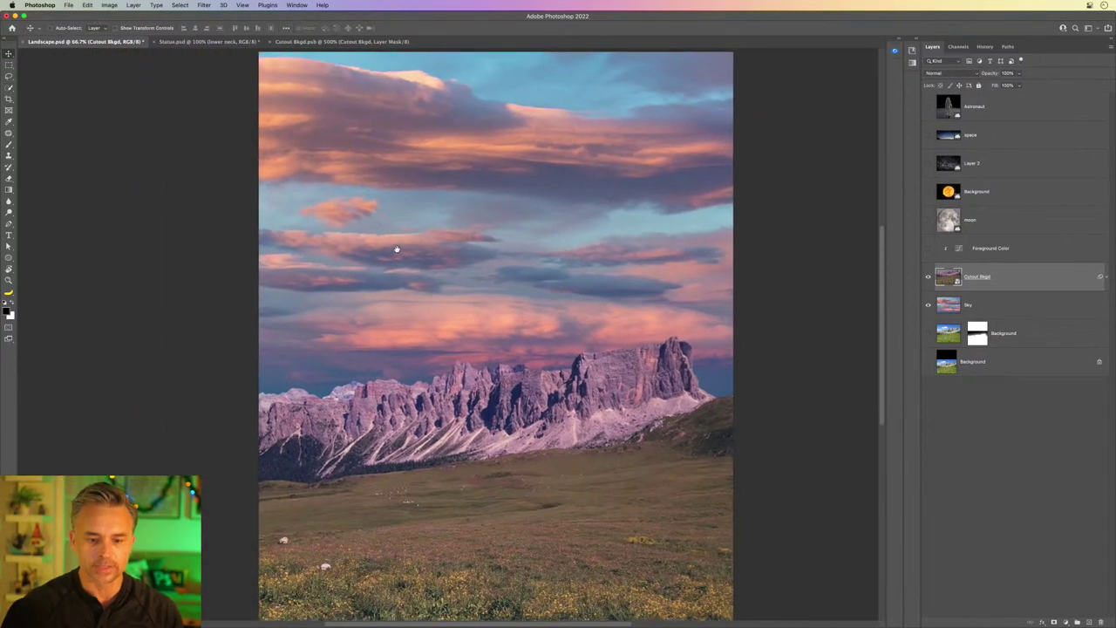
{"action": "scroll", "coordinate": [393, 252], "scroll_direction": "left", "scroll_amount": 2}
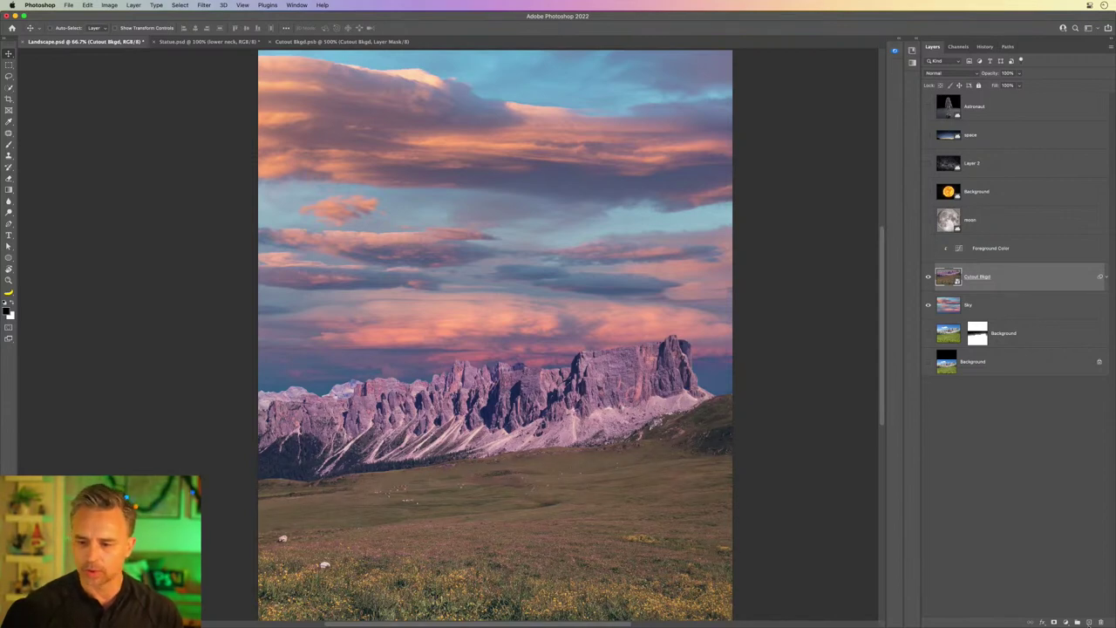
Step: Add a Curves 1 adjustment layer and move it above Foreground Color
{"action": "left_click", "coordinate": [1054, 622]}
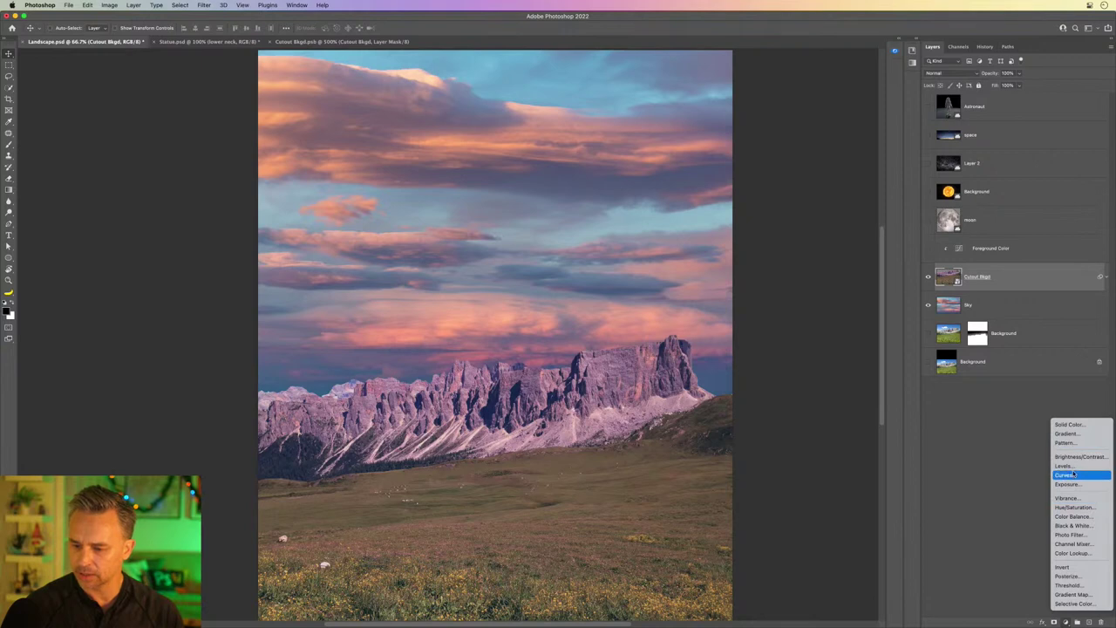
{"action": "left_click", "coordinate": [766, 152]}
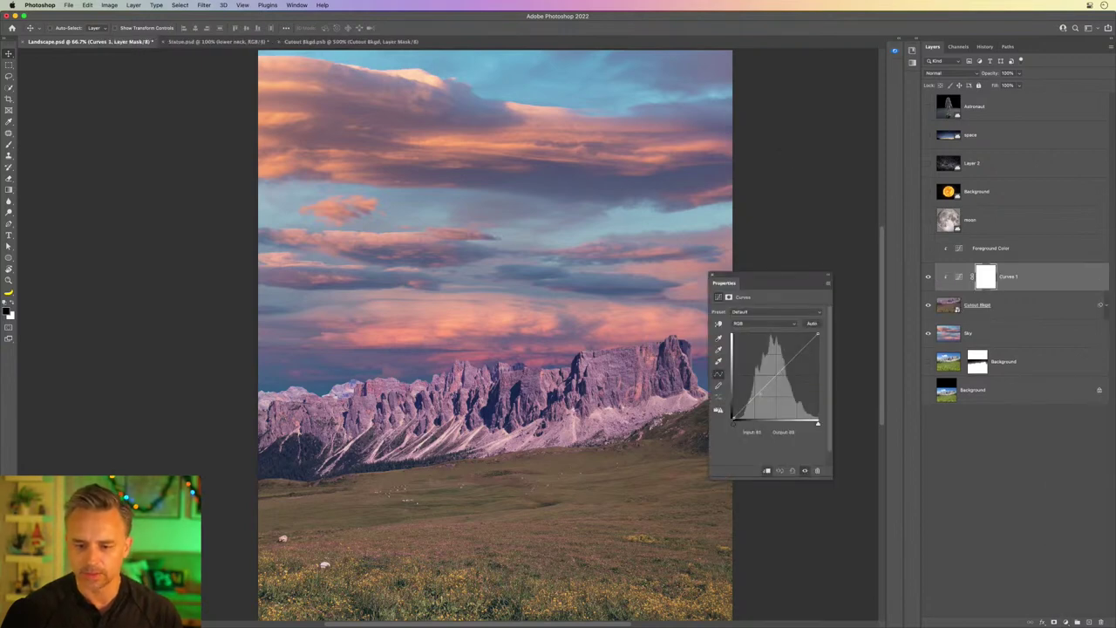
{"action": "left_click_drag", "start_coordinate": [757, 394], "coordinate": [759, 398]}
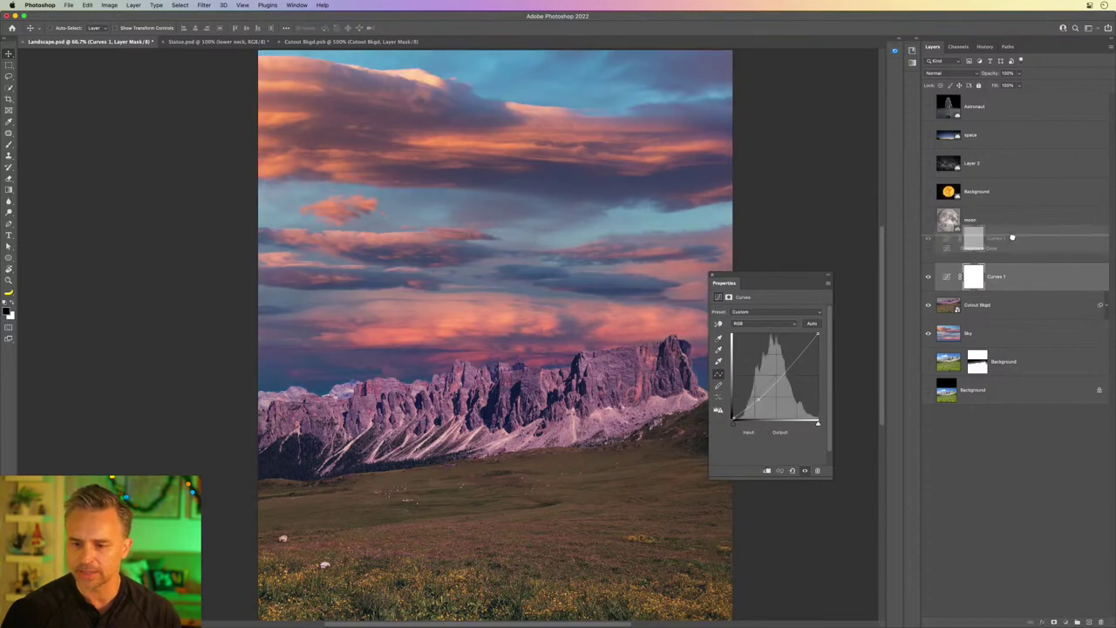
{"action": "left_click_drag", "start_coordinate": [1019, 288], "coordinate": [957, 257]}
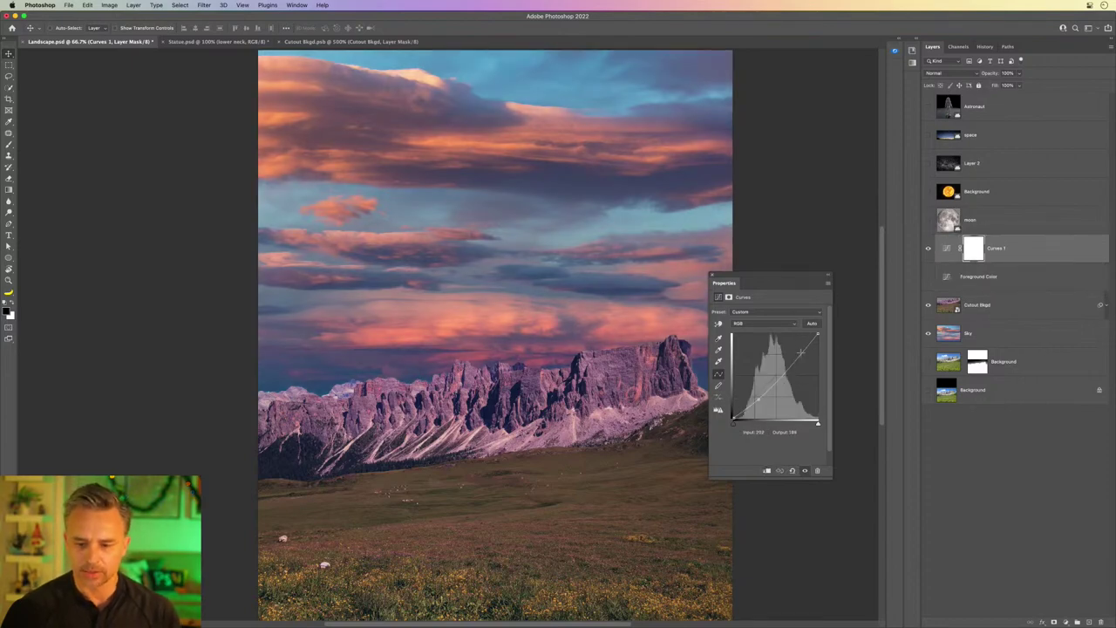
Step: Shape the Curves 1 curve, lifting the black point to output 32
{"action": "left_click_drag", "start_coordinate": [800, 352], "coordinate": [804, 339]}
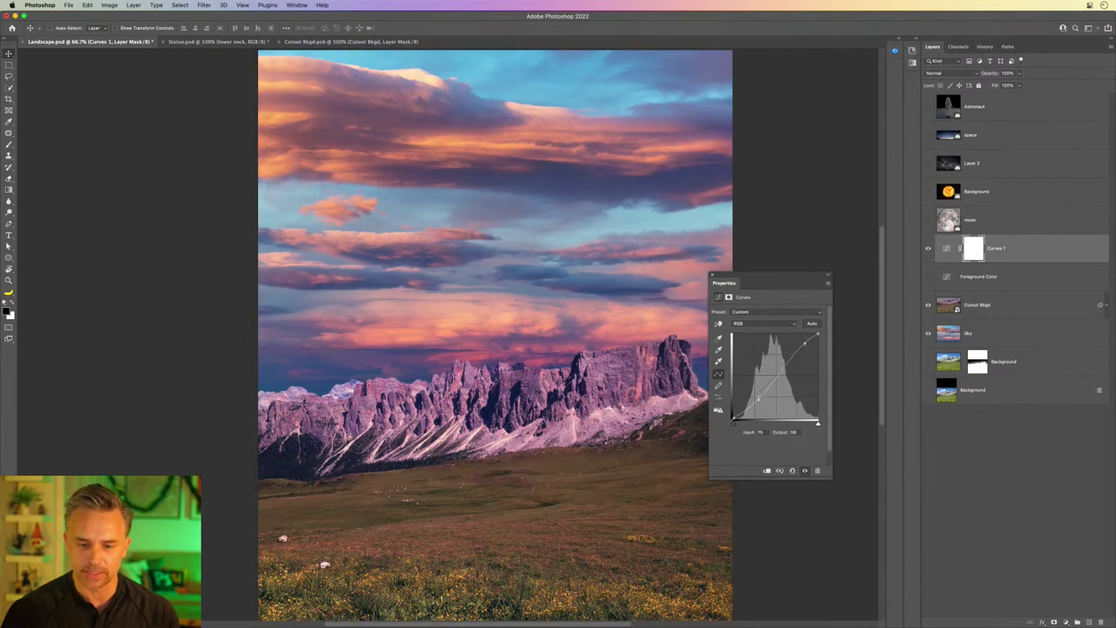
{"action": "left_click_drag", "start_coordinate": [758, 400], "coordinate": [763, 398]}
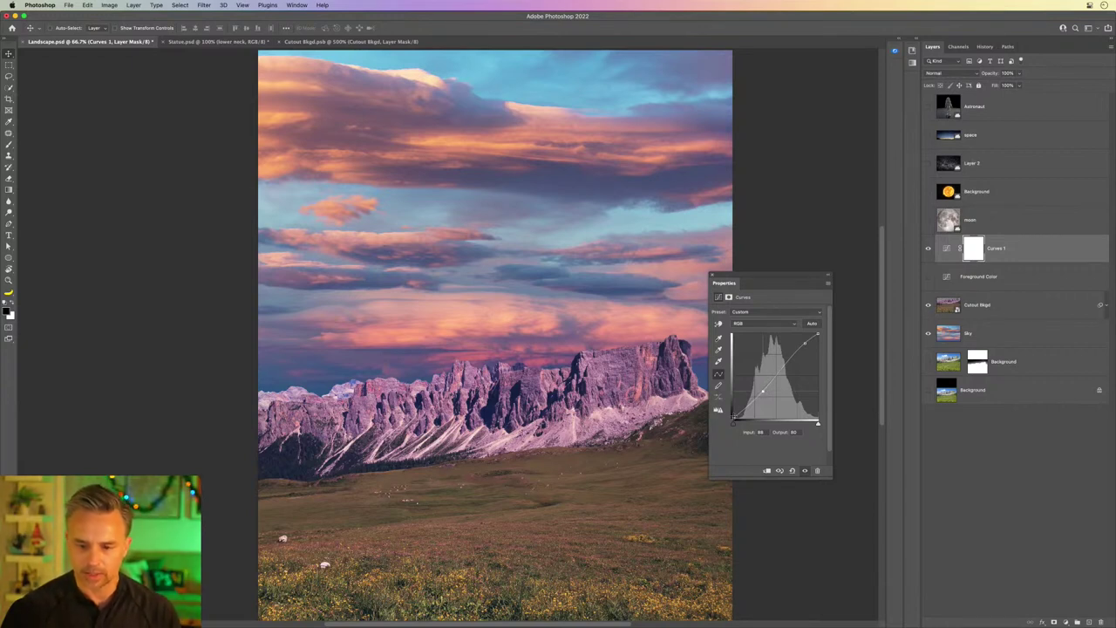
{"action": "mouse_move", "coordinate": [733, 410]}
{"action": "left_mouse_down"}
{"action": "mouse_move", "coordinate": [734, 399]}
{"action": "mouse_move", "coordinate": [734, 413]}
{"action": "left_mouse_up"}
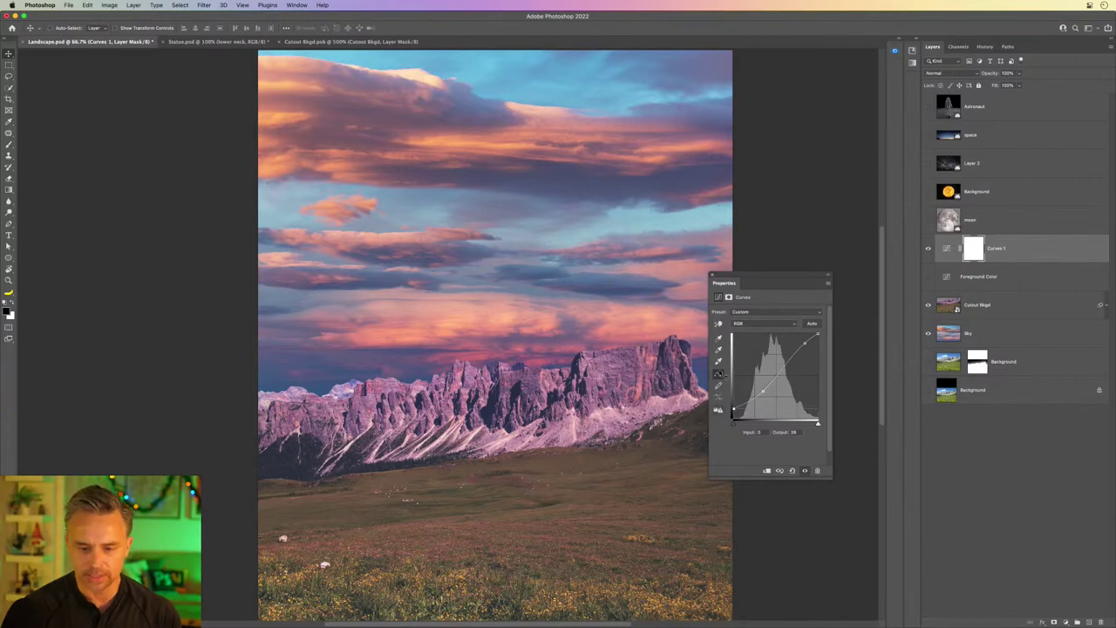
{"action": "left_click_drag", "start_coordinate": [753, 282], "coordinate": [572, 270]}
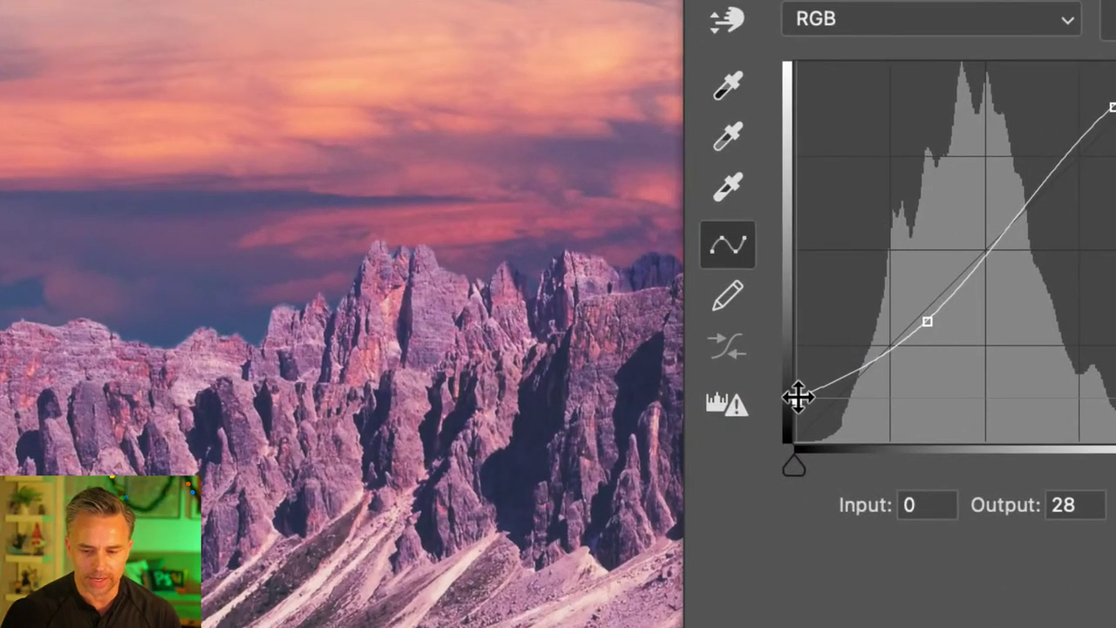
{"action": "mouse_move", "coordinate": [798, 397]}
{"action": "left_mouse_down"}
{"action": "mouse_move", "coordinate": [795, 439]}
{"action": "mouse_move", "coordinate": [793, 393]}
{"action": "left_mouse_up"}
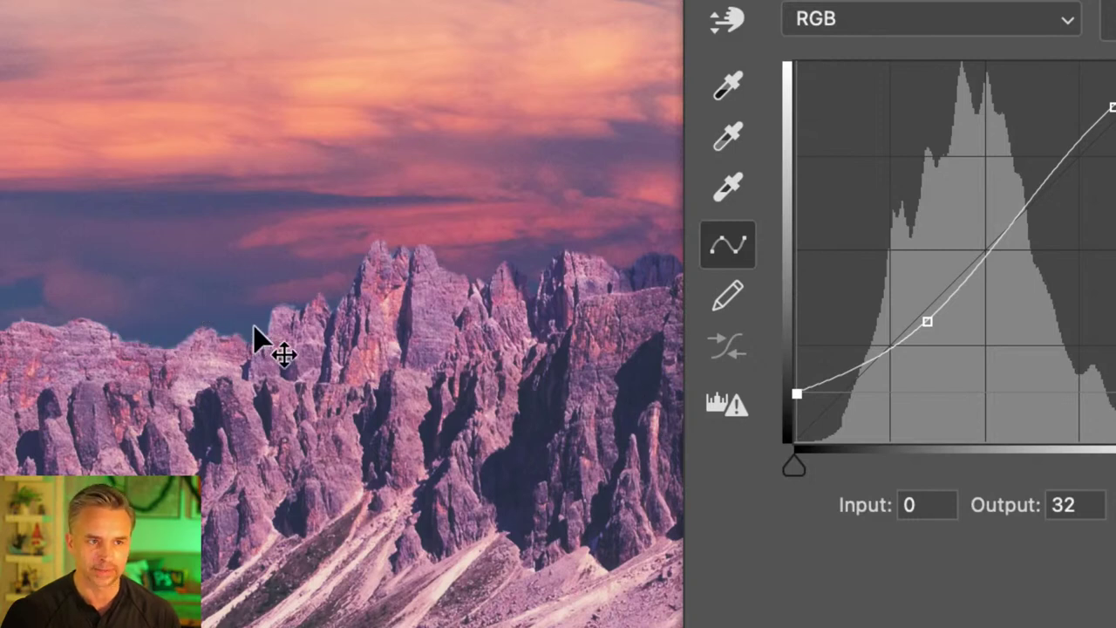
{"action": "mouse_move", "coordinate": [798, 395]}
{"action": "left_mouse_down"}
{"action": "mouse_move", "coordinate": [795, 376]}
{"action": "mouse_move", "coordinate": [796, 395]}
{"action": "left_mouse_up"}
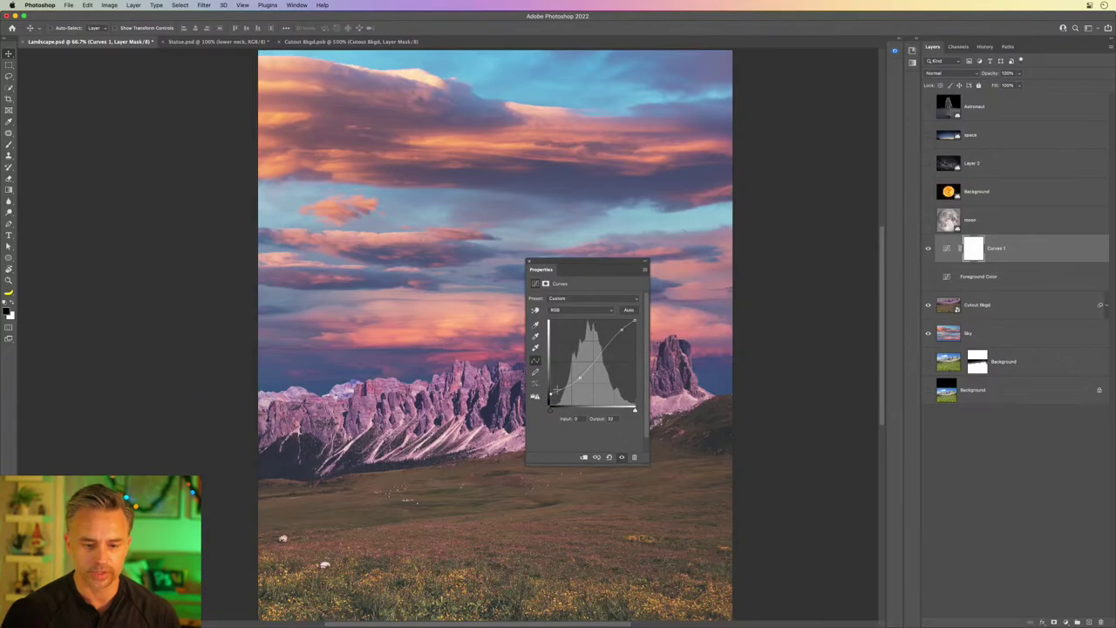
{"action": "left_click_drag", "start_coordinate": [562, 273], "coordinate": [823, 199]}
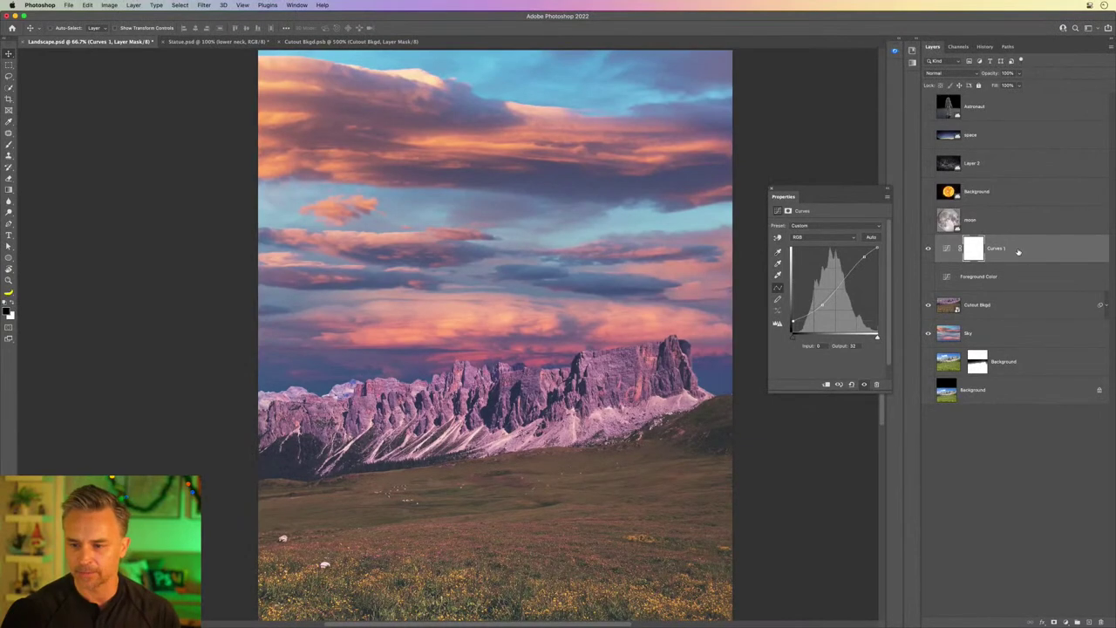
Step: Dock the Curves Properties panel as a tab with the side panels
{"action": "left_click", "coordinate": [1009, 251]}
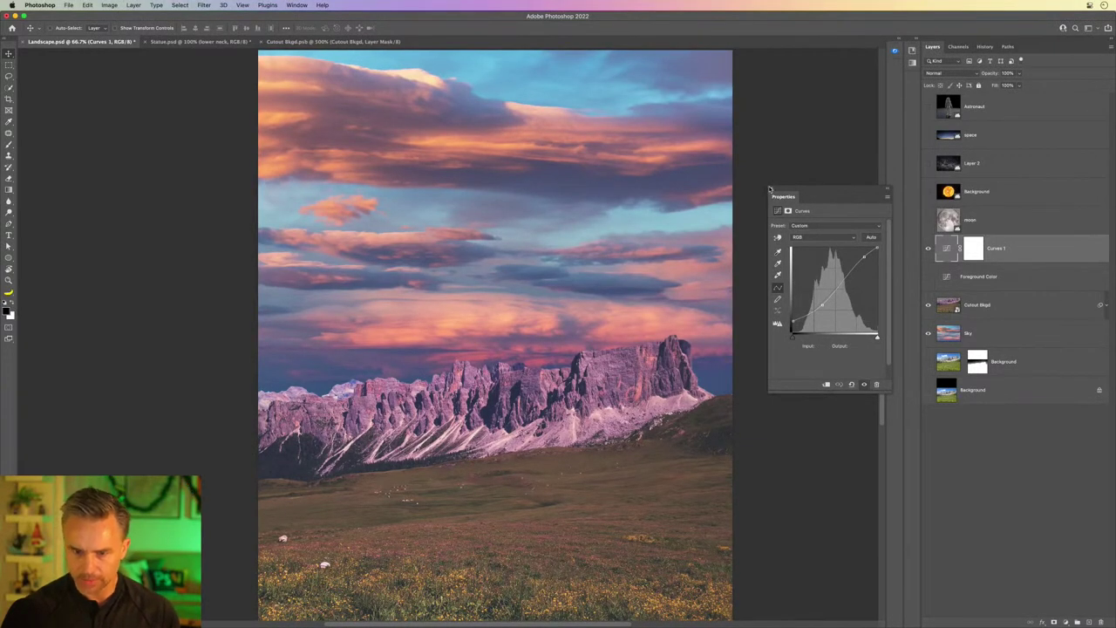
{"action": "left_click_drag", "start_coordinate": [784, 200], "coordinate": [913, 76]}
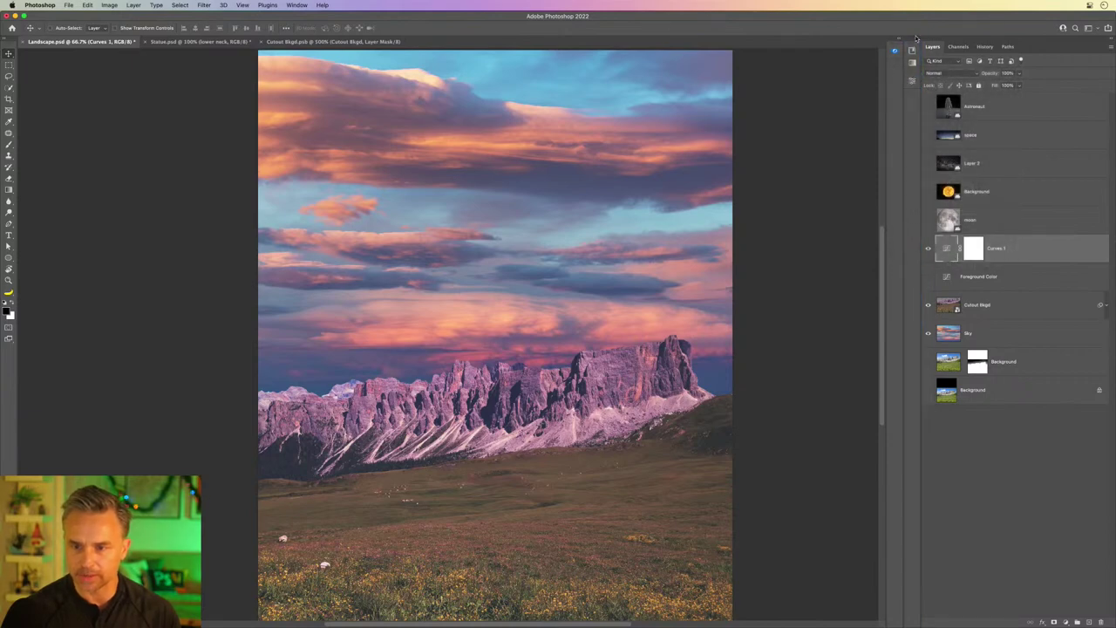
{"action": "left_click", "coordinate": [916, 38]}
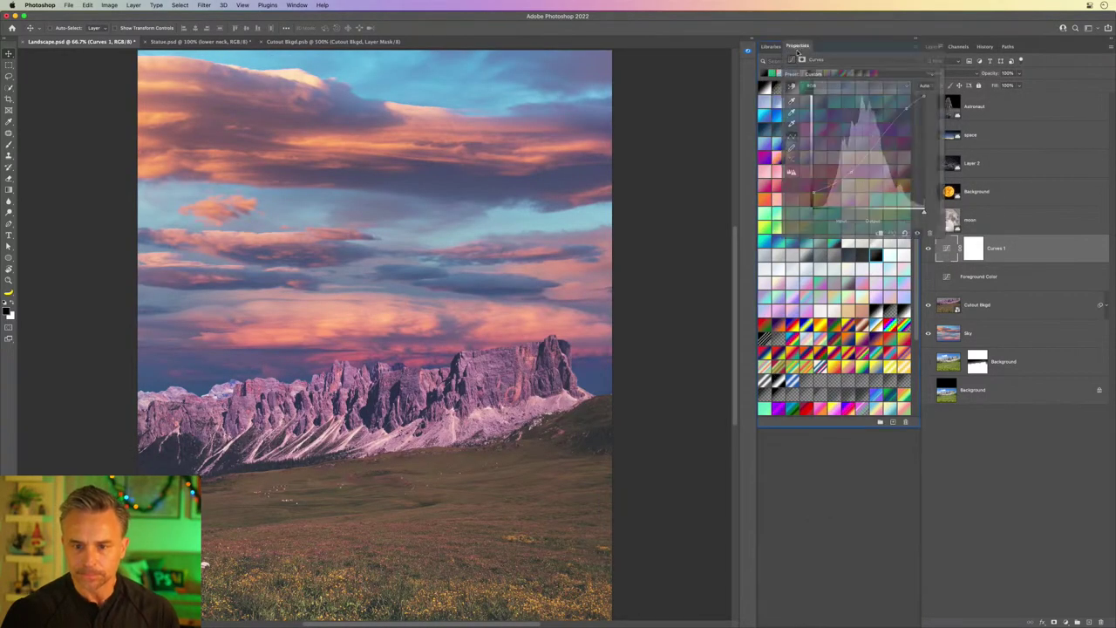
{"action": "left_click_drag", "start_coordinate": [769, 441], "coordinate": [803, 60]}
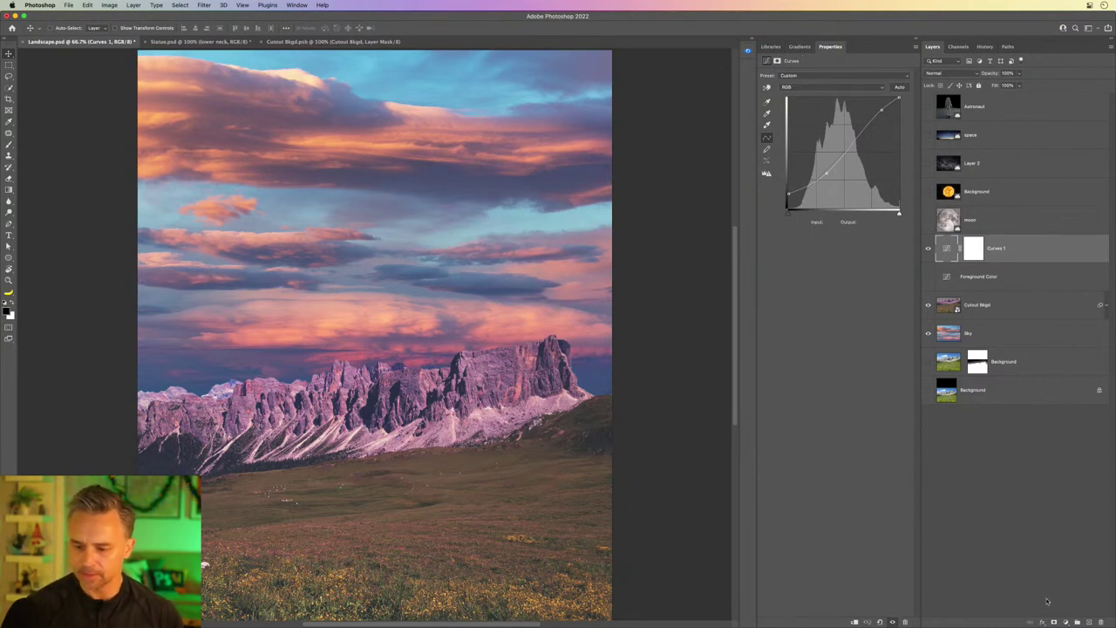
Step: Add Curves 2 beneath Curves 1 and rename Curves 1 to 'overall Curves 1'
{"action": "left_click", "coordinate": [1066, 622]}
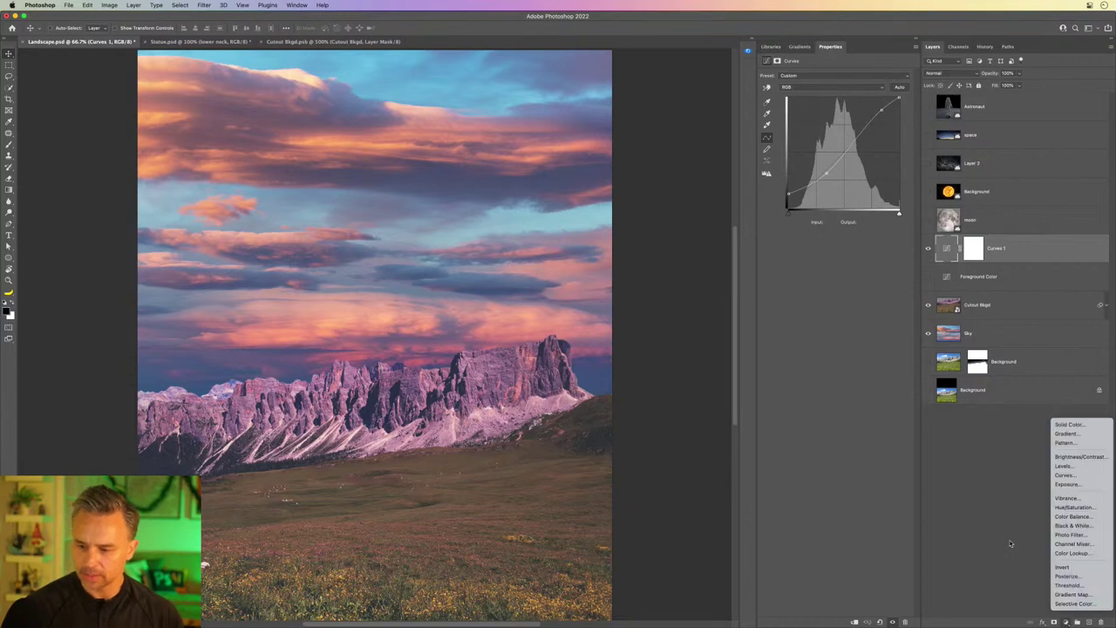
{"action": "left_click", "coordinate": [1065, 475]}
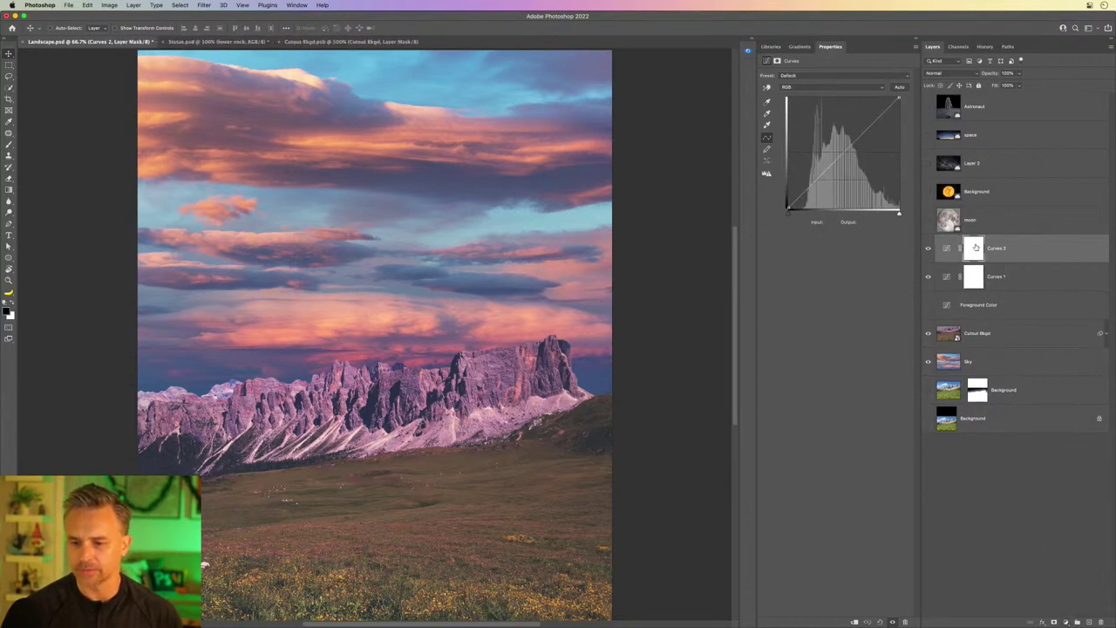
{"action": "left_click_drag", "start_coordinate": [976, 248], "coordinate": [996, 294]}
{"action": "double_click", "coordinate": [996, 249]}
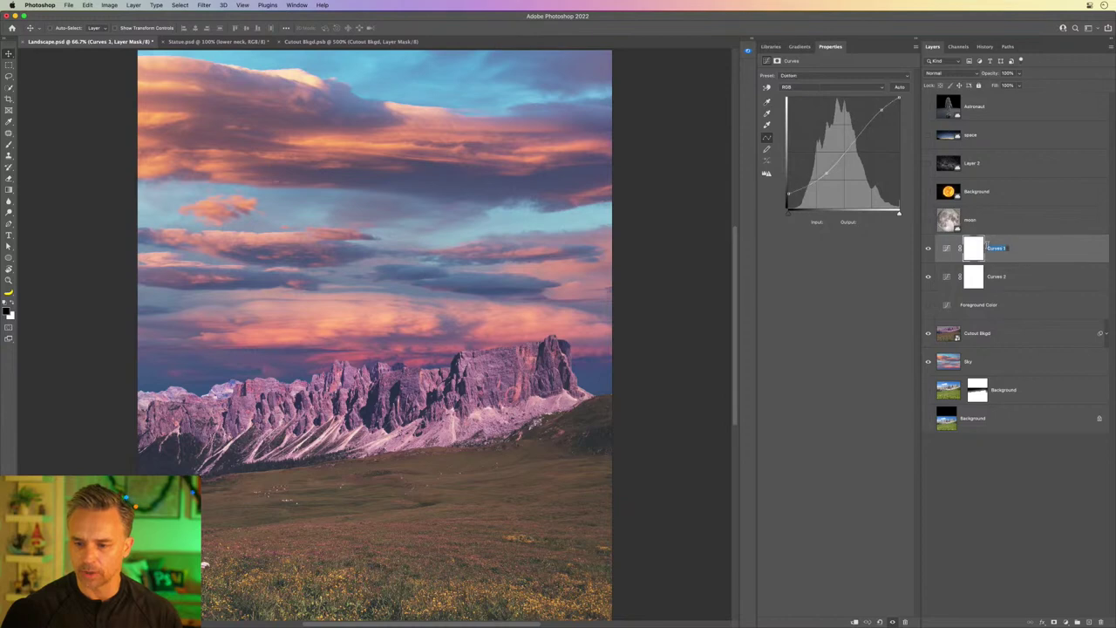
{"action": "key", "text": "Left"}
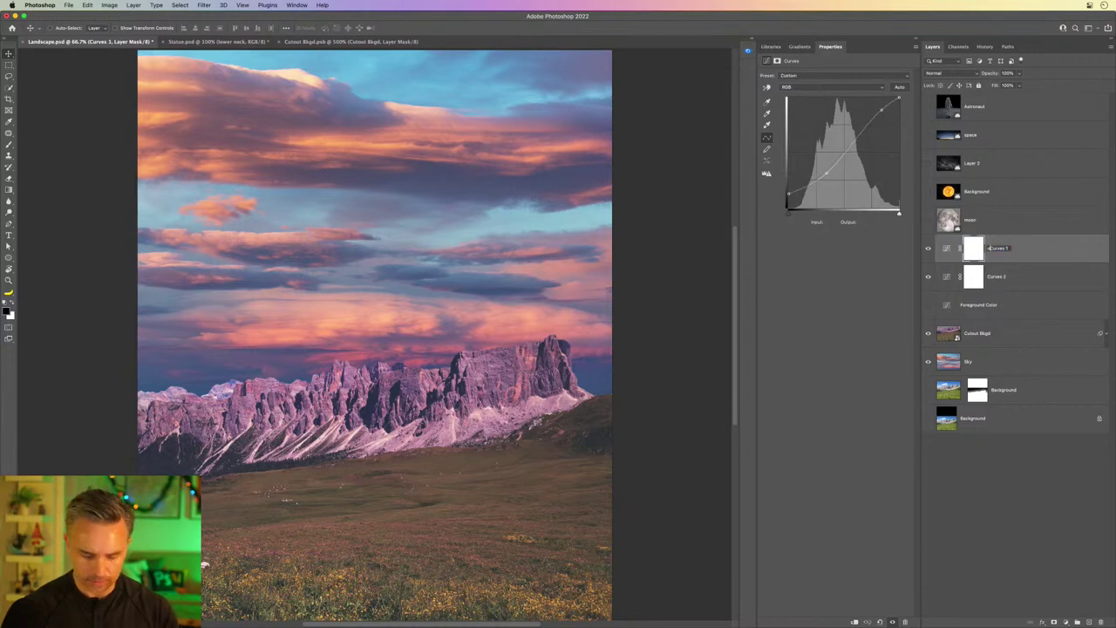
{"action": "type", "text": "overall"}
{"action": "left_click", "coordinate": [1012, 277]}
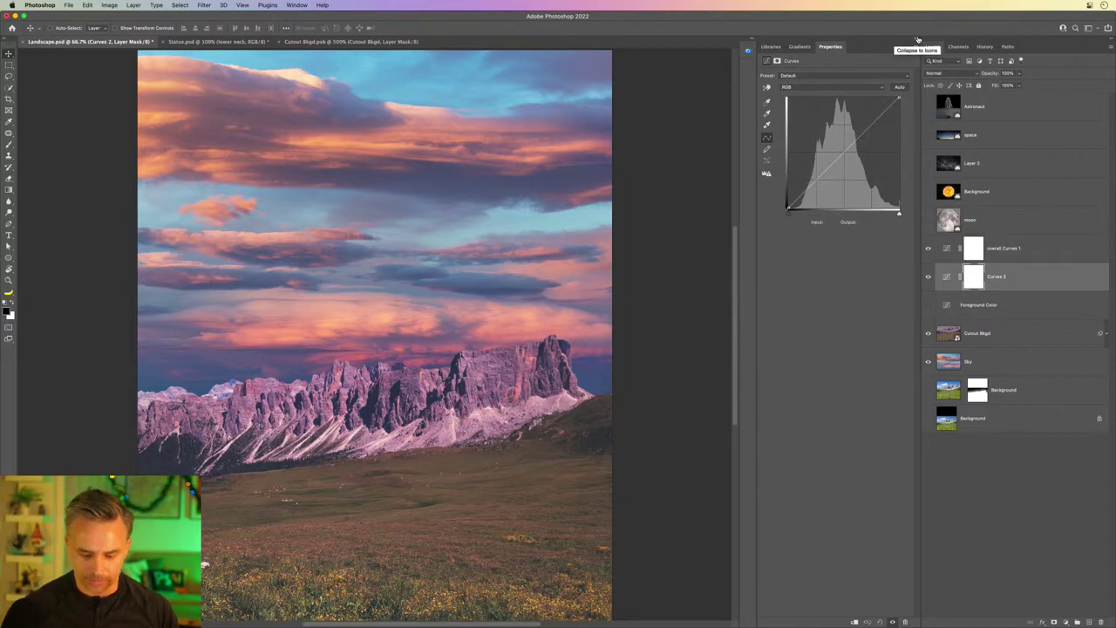
Step: Quick-select the distant skyline peaks on Cutout Bkgd, subtracting the lower rock band
{"action": "scroll", "coordinate": [497, 309], "scroll_direction": "up", "scroll_amount": 5}
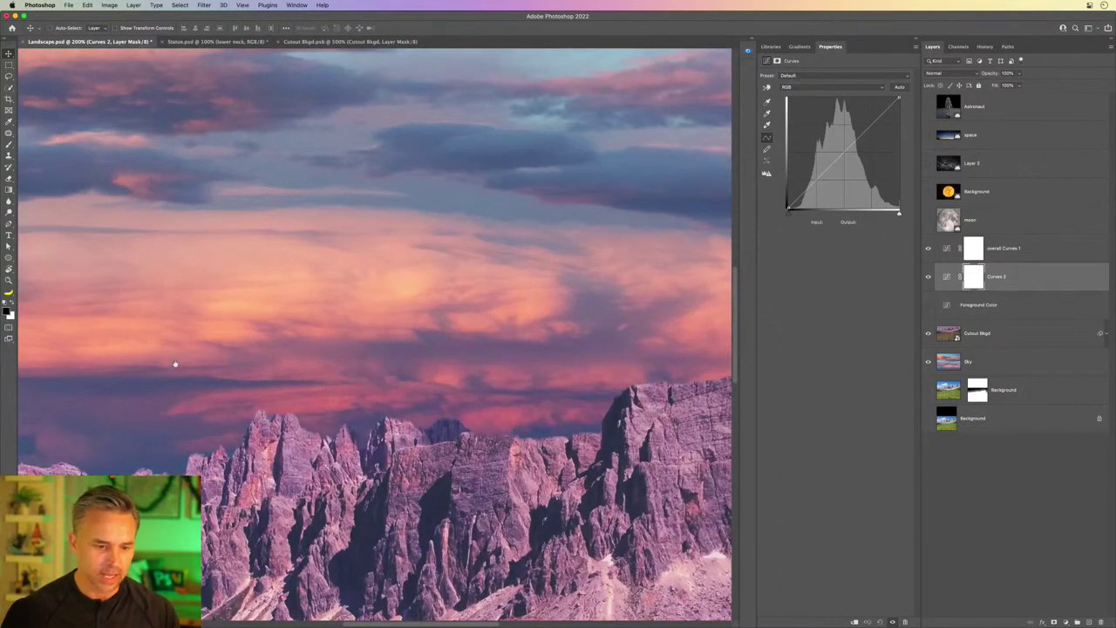
{"action": "scroll", "coordinate": [605, 221], "scroll_direction": "down", "scroll_amount": 3}
{"action": "left_click_drag", "start_coordinate": [605, 221], "coordinate": [663, 204]}
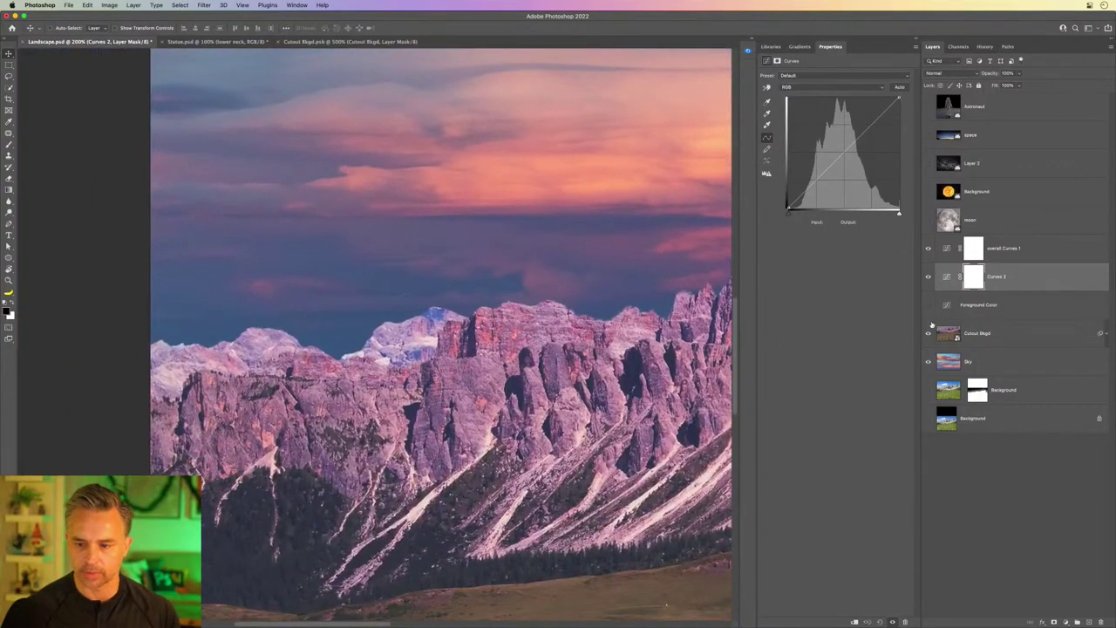
{"action": "left_click_drag", "start_coordinate": [984, 277], "coordinate": [946, 336]}
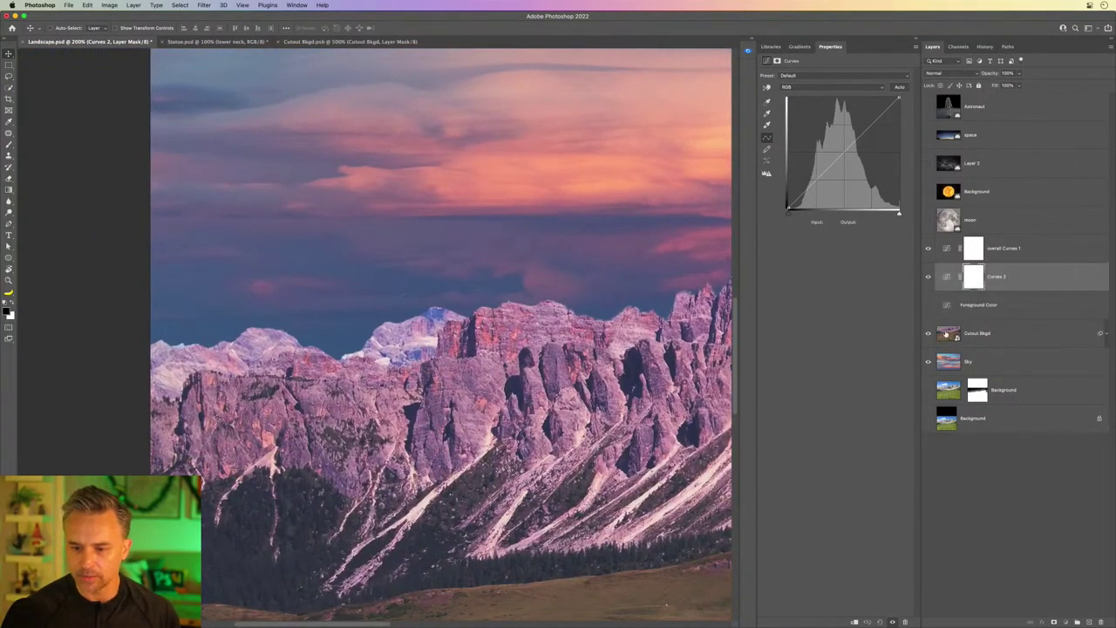
{"action": "left_click", "coordinate": [976, 333]}
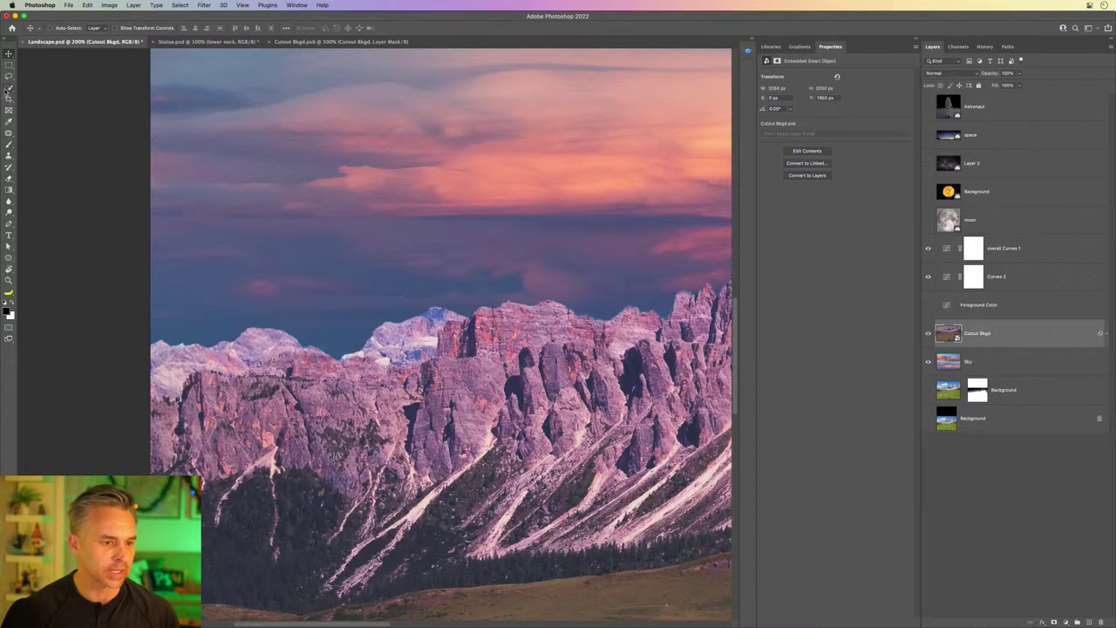
{"action": "left_click", "coordinate": [9, 89]}
{"action": "left_click_drag", "start_coordinate": [209, 336], "coordinate": [279, 336]}
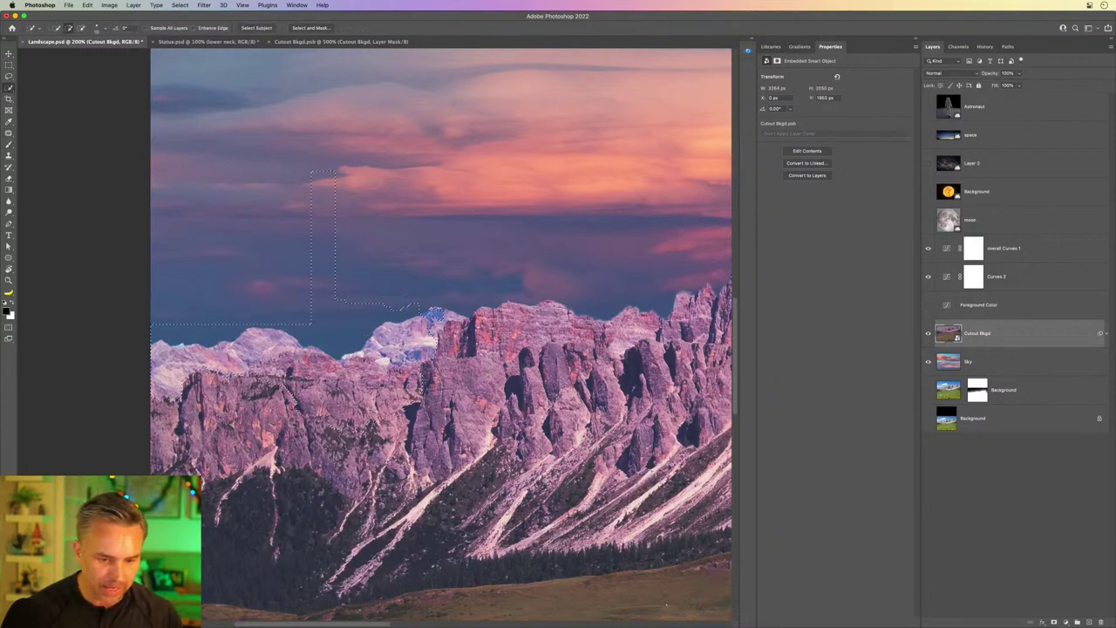
{"action": "left_click_drag", "start_coordinate": [404, 307], "coordinate": [416, 319]}
{"action": "key", "text": "super+plus"}
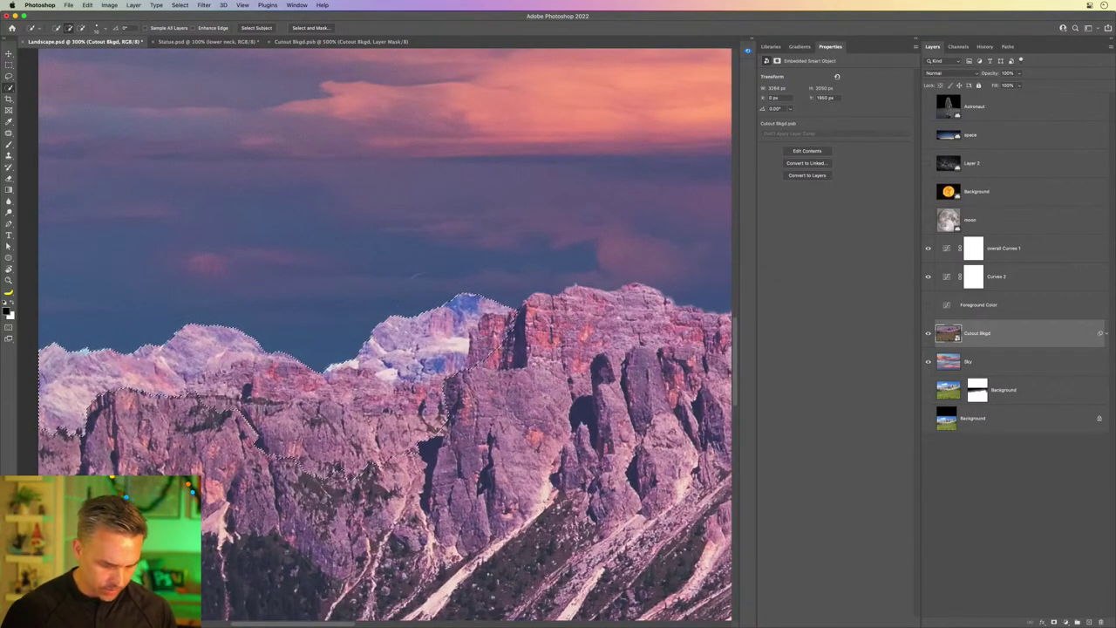
{"action": "key", "text": "alt"}
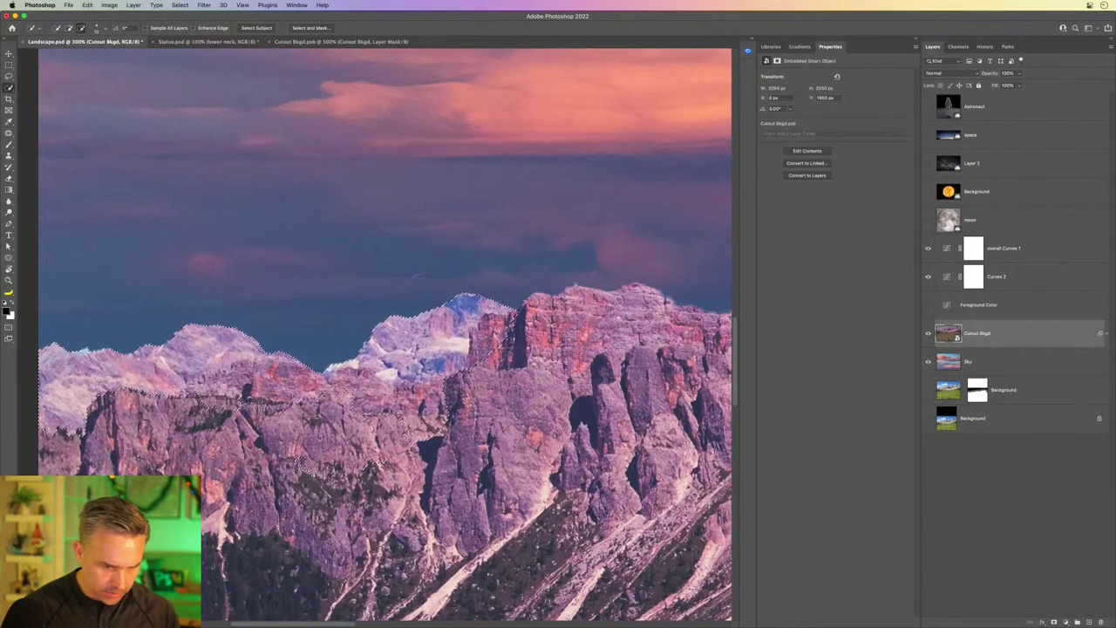
{"action": "left_click_drag", "start_coordinate": [231, 406], "coordinate": [410, 428]}
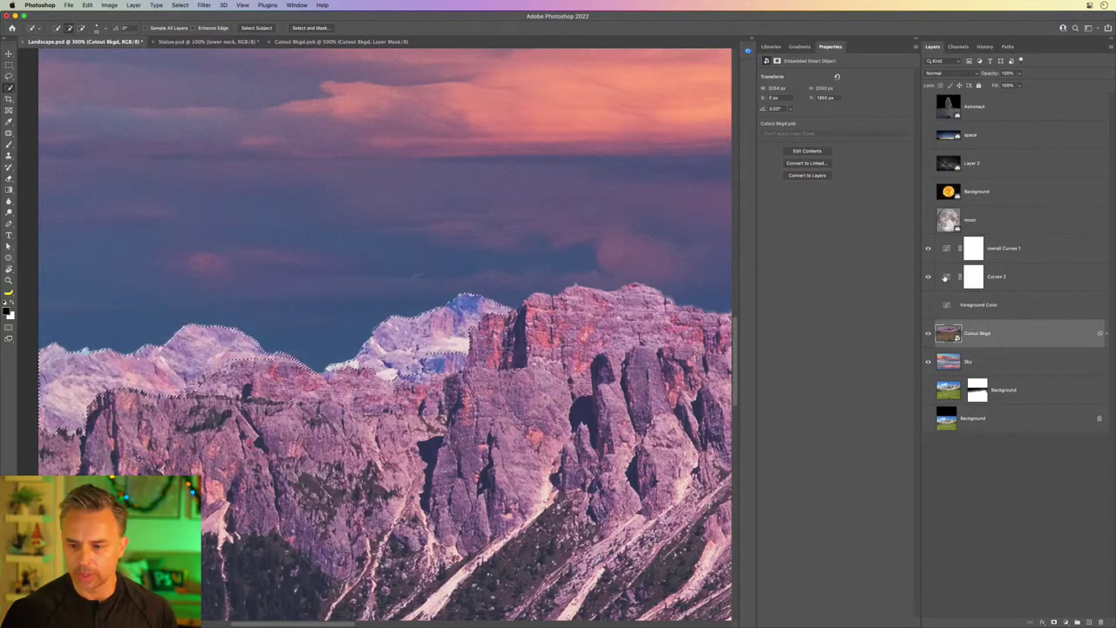
Step: Fill the peak selection on the Curves 2 mask, deselect, and invert the mask
{"action": "left_click", "coordinate": [974, 279]}
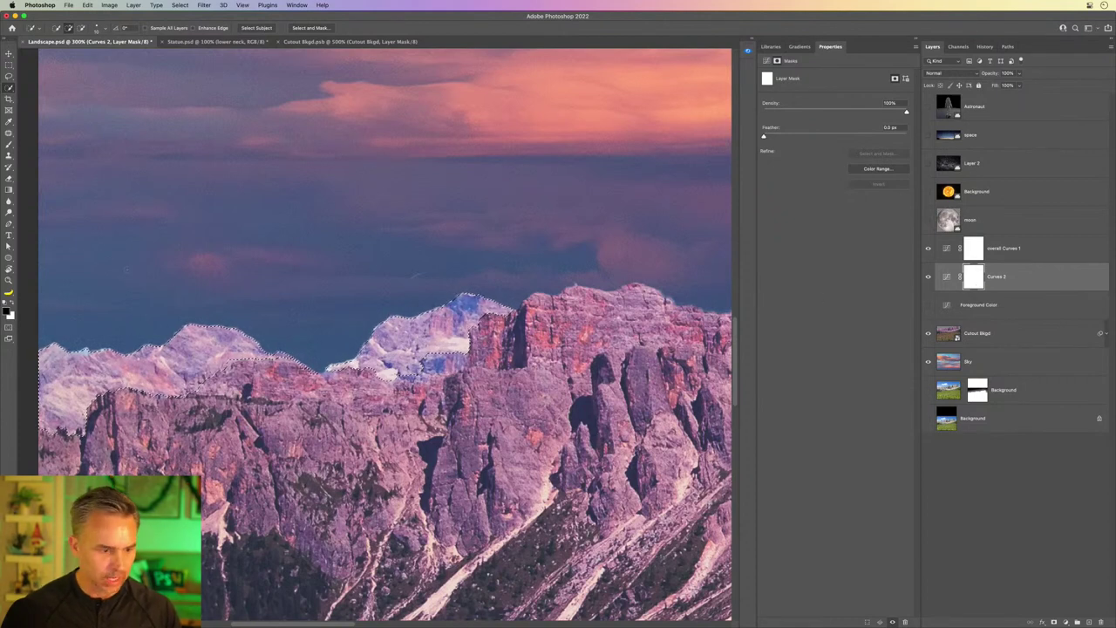
{"action": "key", "text": "shift+BackSpace"}
{"action": "key", "text": "Return"}
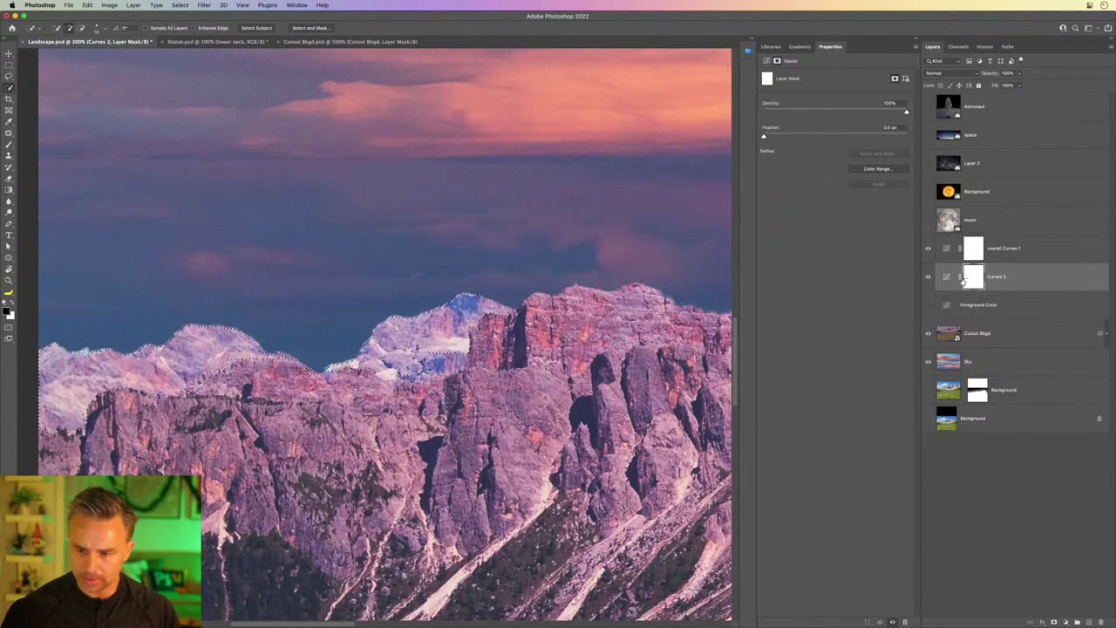
{"action": "left_click", "coordinate": [963, 279]}
{"action": "left_click", "coordinate": [964, 280]}
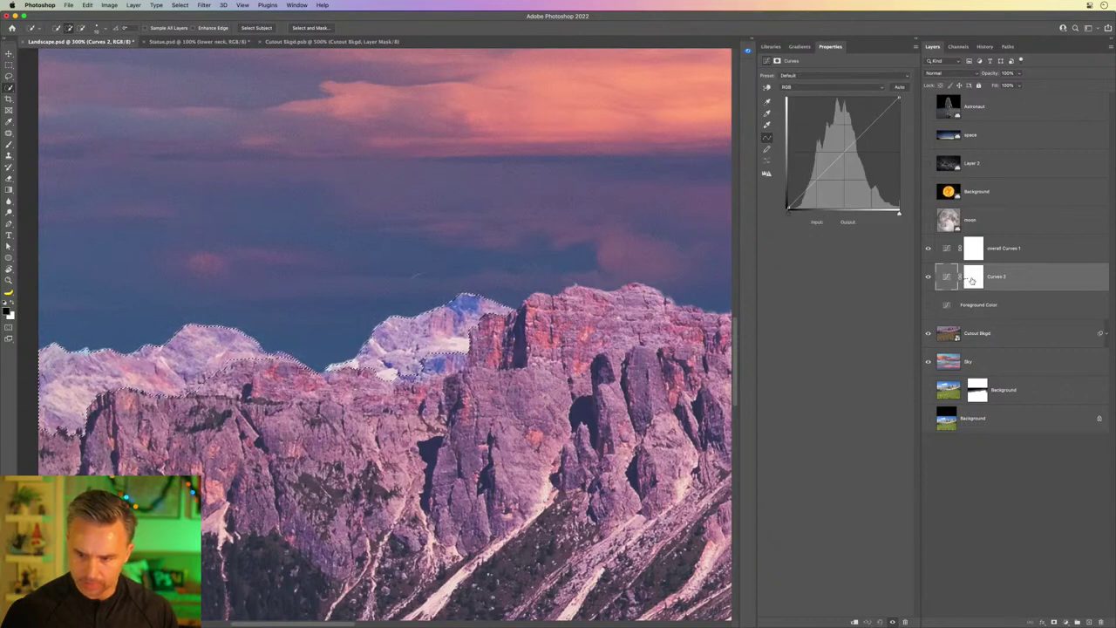
{"action": "left_click", "coordinate": [972, 281]}
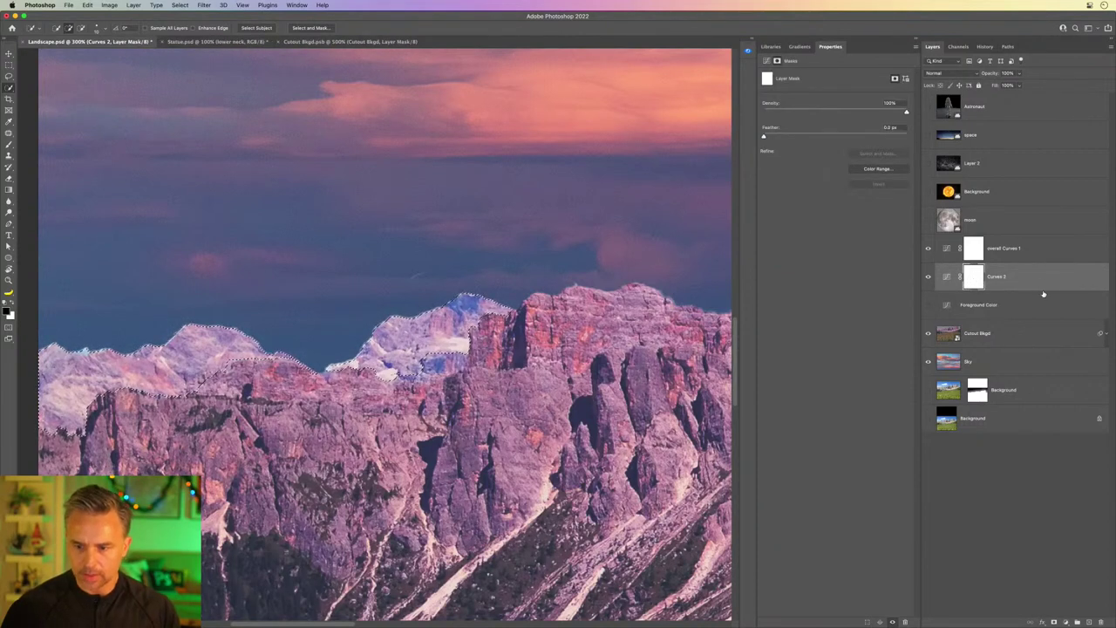
{"action": "key", "text": "shift+F5"}
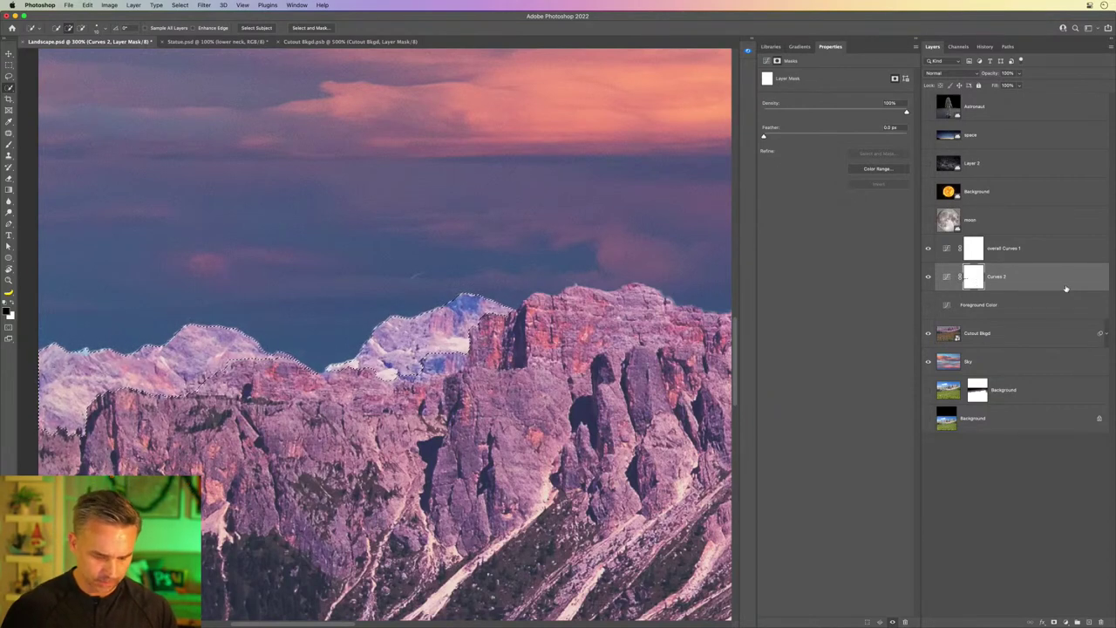
{"action": "key", "text": "ctrl+d"}
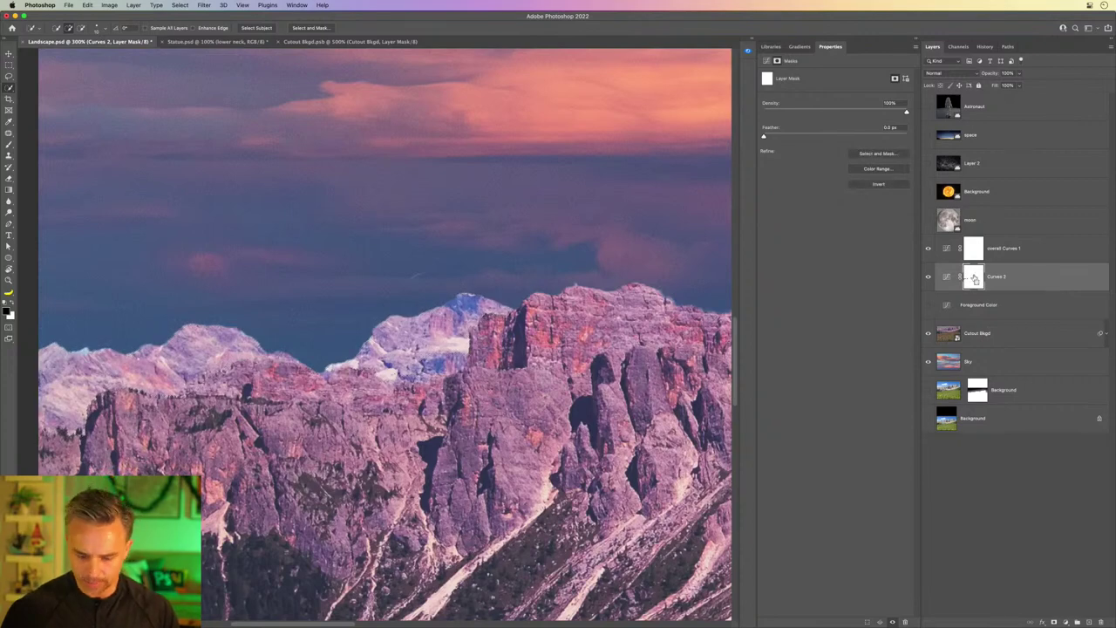
{"action": "key", "text": "ctrl+i"}
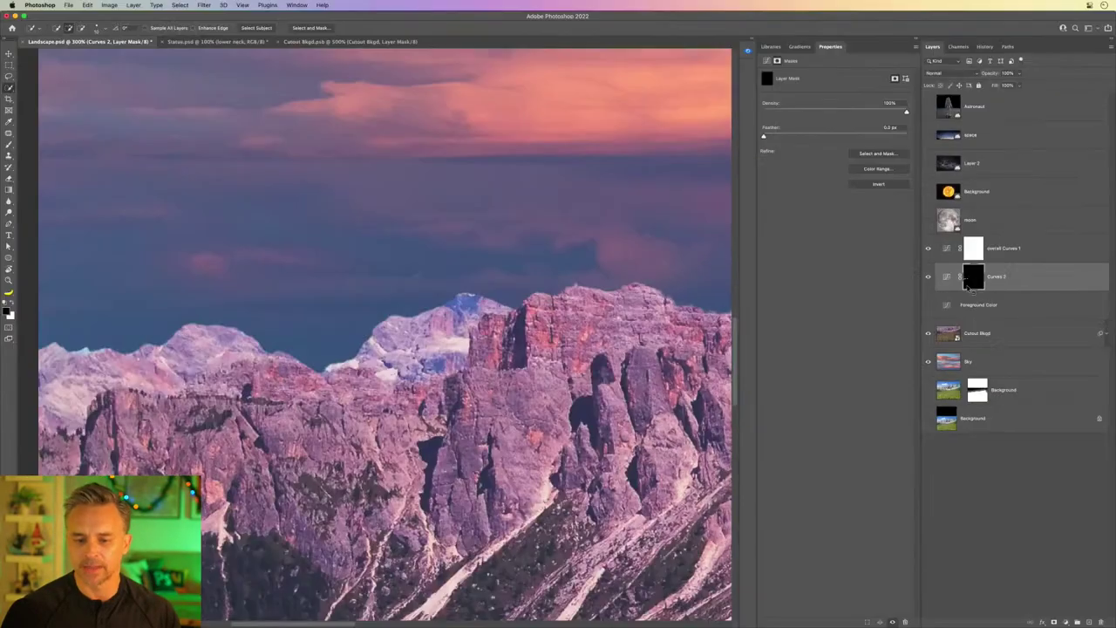
Step: Bow the Curves 2 curve downward to darken the distant peaks, toggling it to compare
{"action": "left_click", "coordinate": [954, 278]}
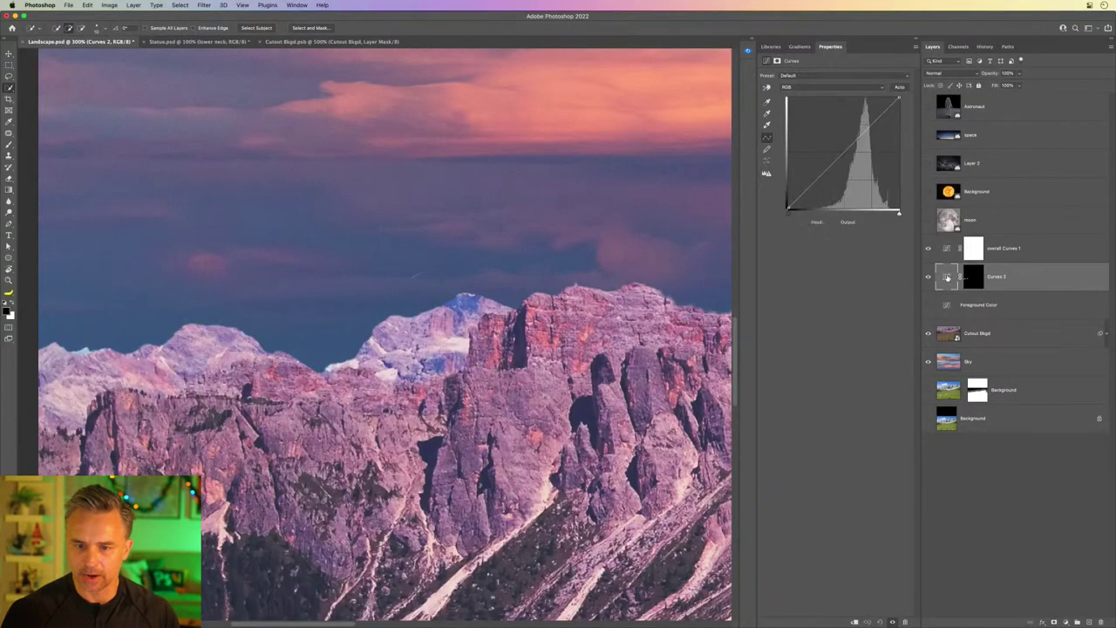
{"action": "left_click_drag", "start_coordinate": [829, 166], "coordinate": [842, 177]}
{"action": "key", "text": "ctrl+minus"}
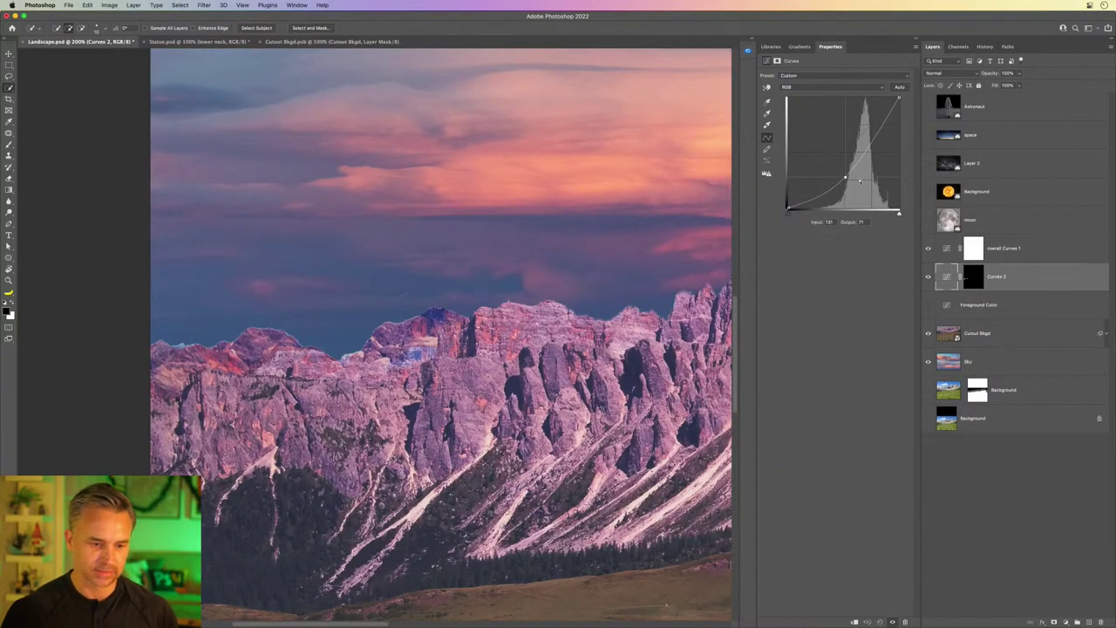
{"action": "key", "text": "ctrl+minus"}
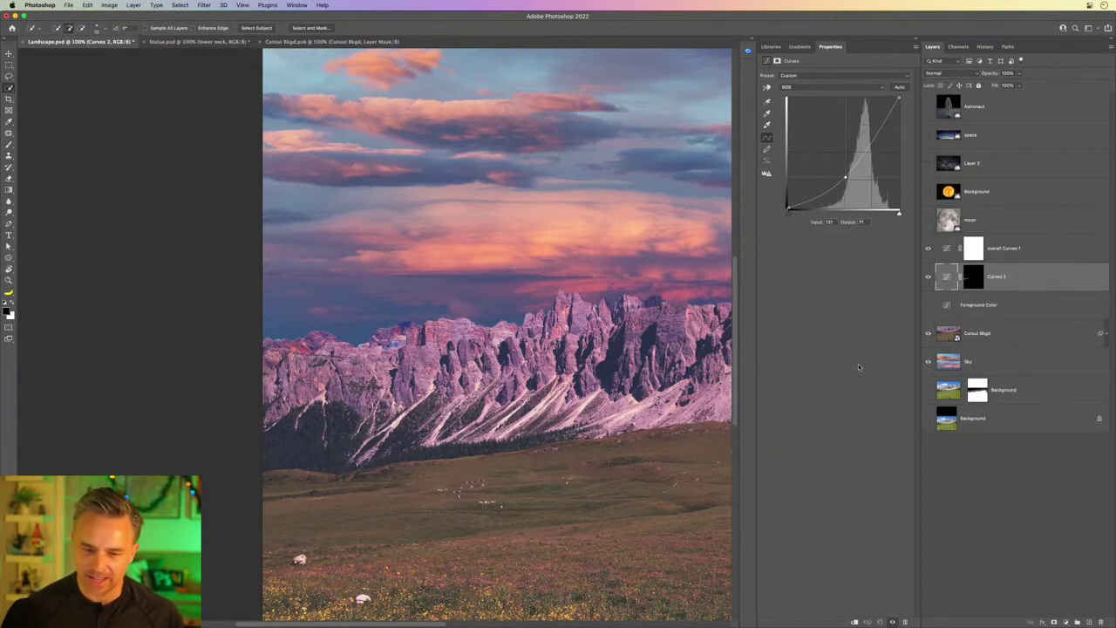
{"action": "left_click", "coordinate": [927, 277]}
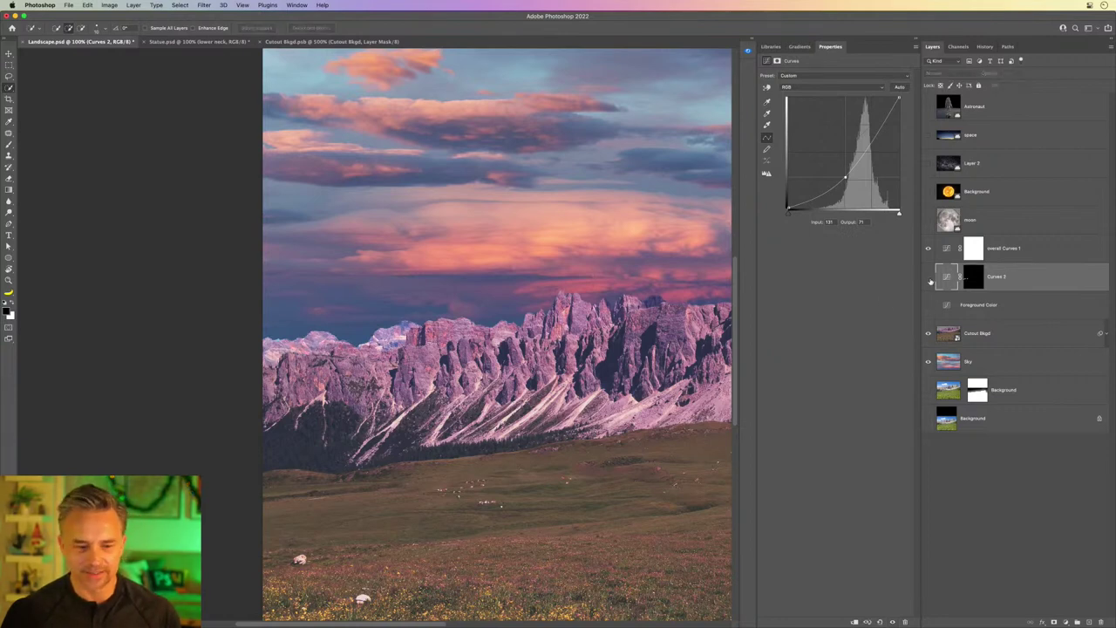
{"action": "left_click", "coordinate": [984, 341]}
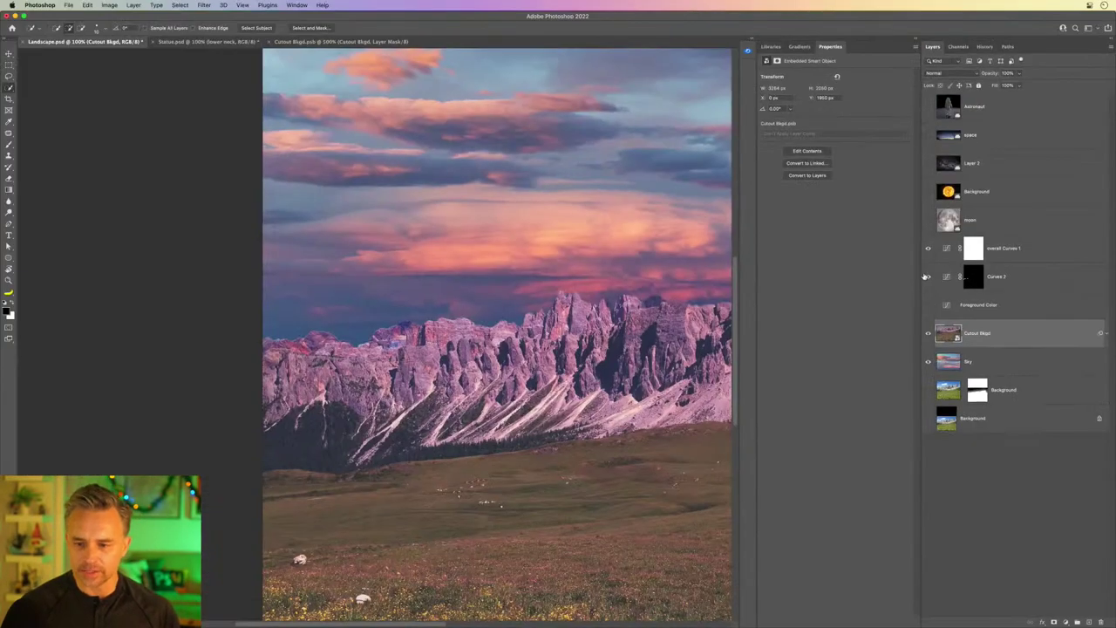
{"action": "left_click", "coordinate": [928, 277]}
{"action": "left_click", "coordinate": [927, 277]}
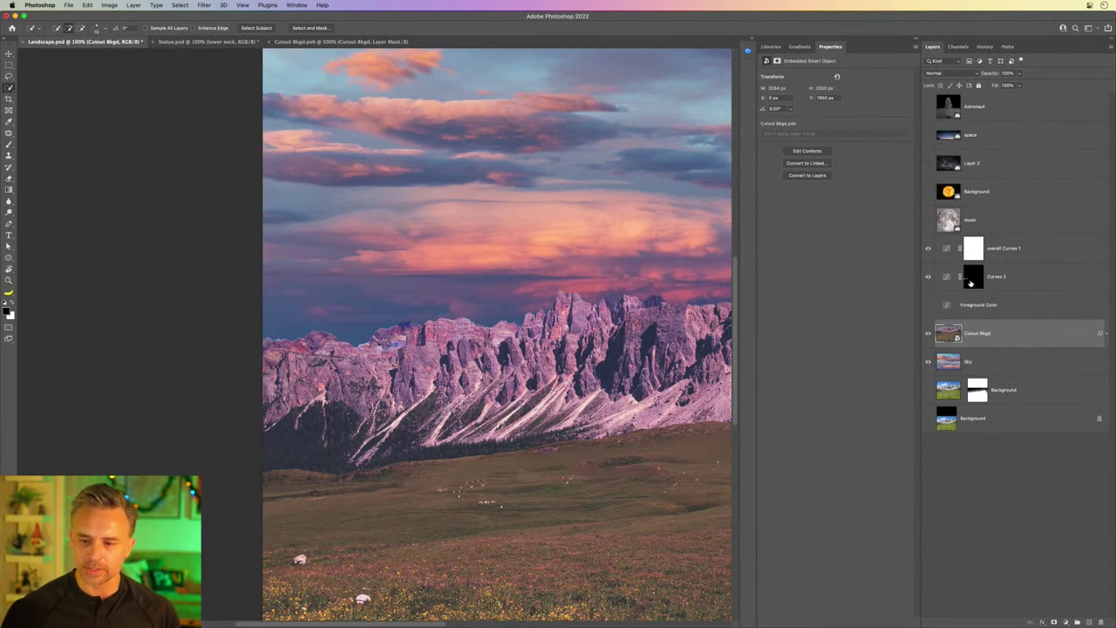
{"action": "left_click", "coordinate": [971, 281]}
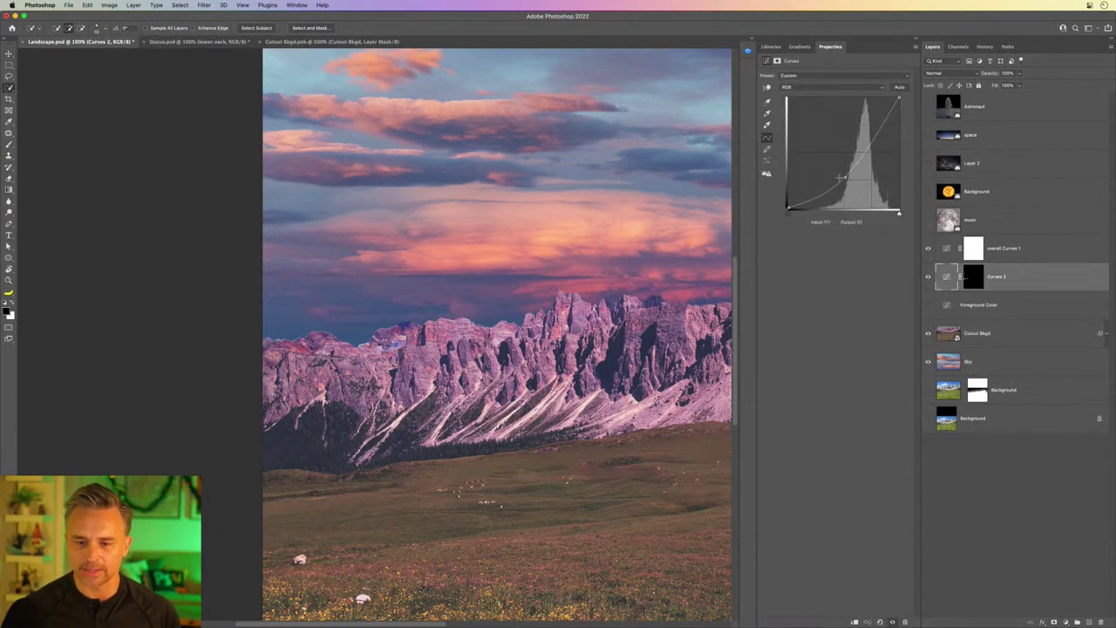
{"action": "left_click_drag", "start_coordinate": [841, 178], "coordinate": [847, 174]}
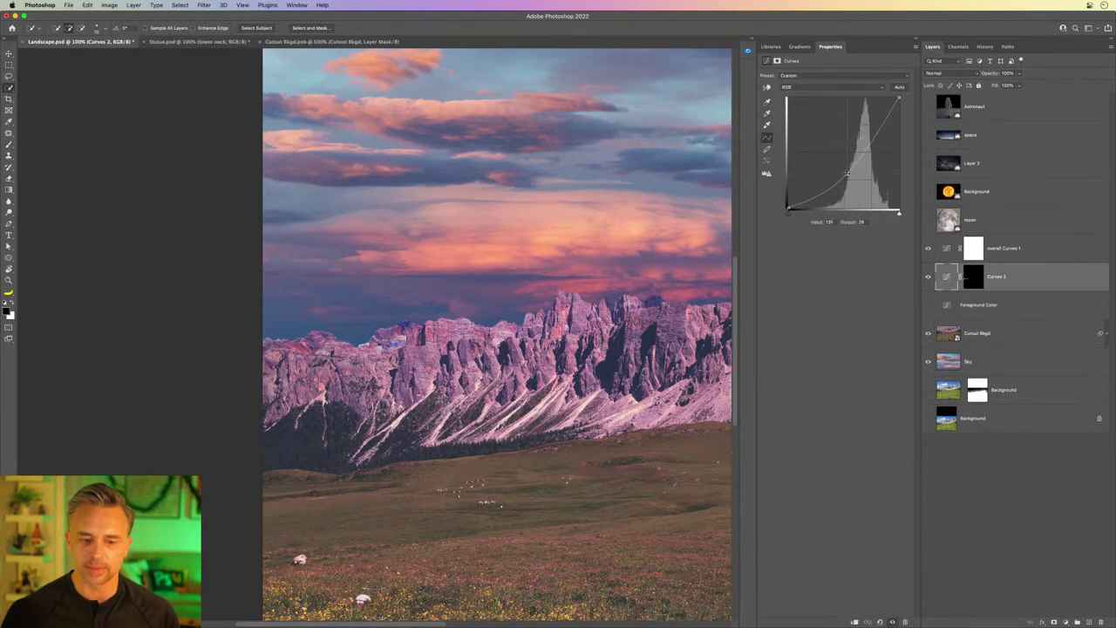
Step: Rename the Cutout Bkgd layer to 'mountains'
{"action": "left_click", "coordinate": [973, 340]}
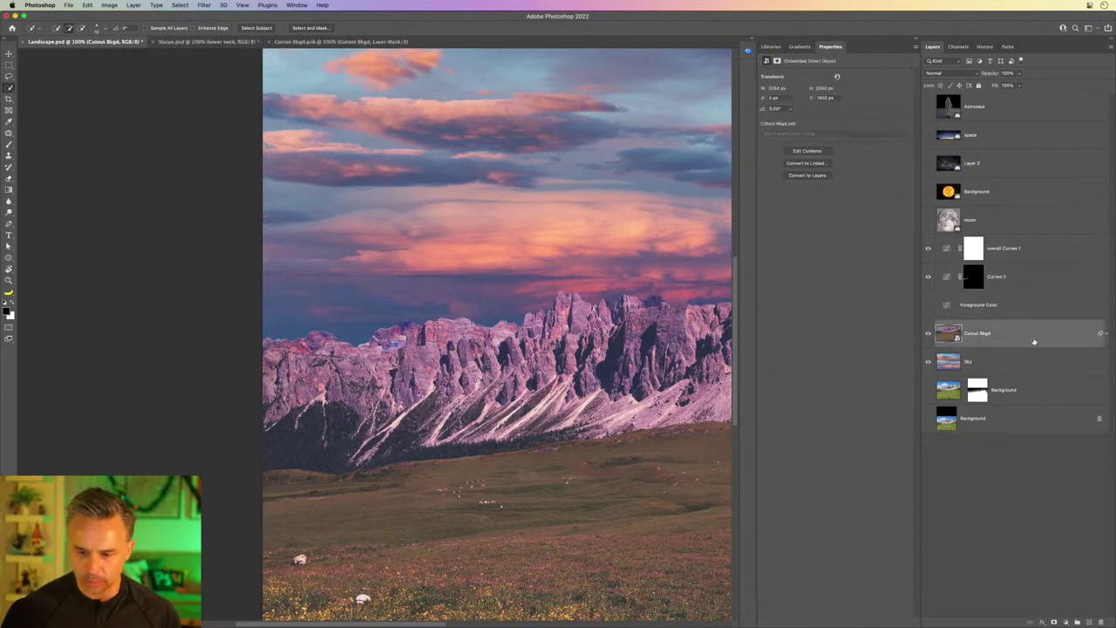
{"action": "double_click", "coordinate": [975, 334]}
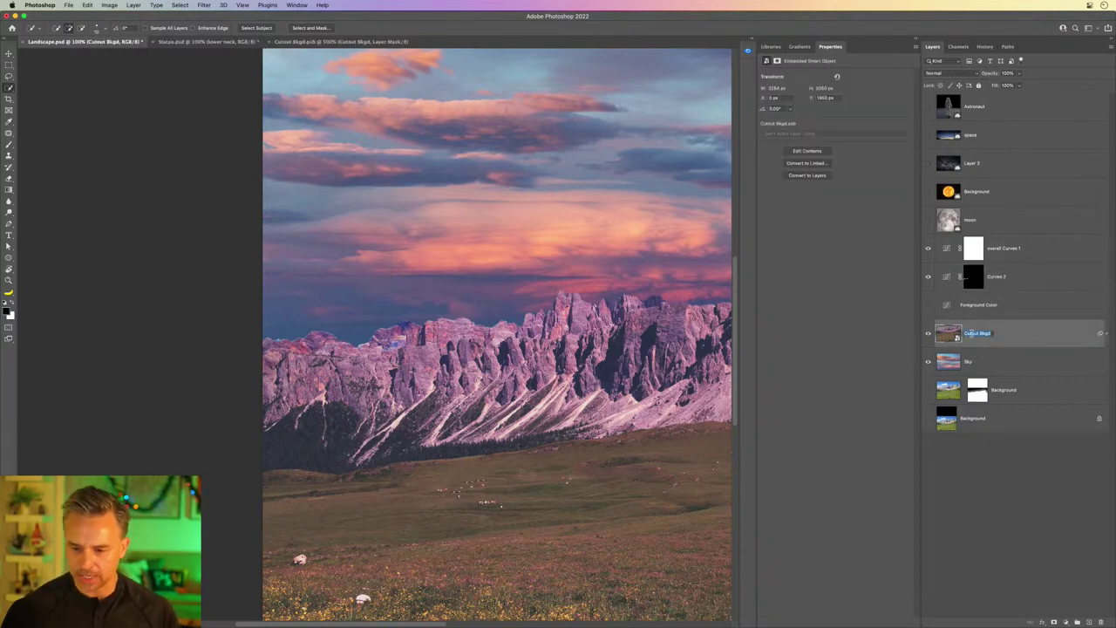
{"action": "type", "text": "m"}
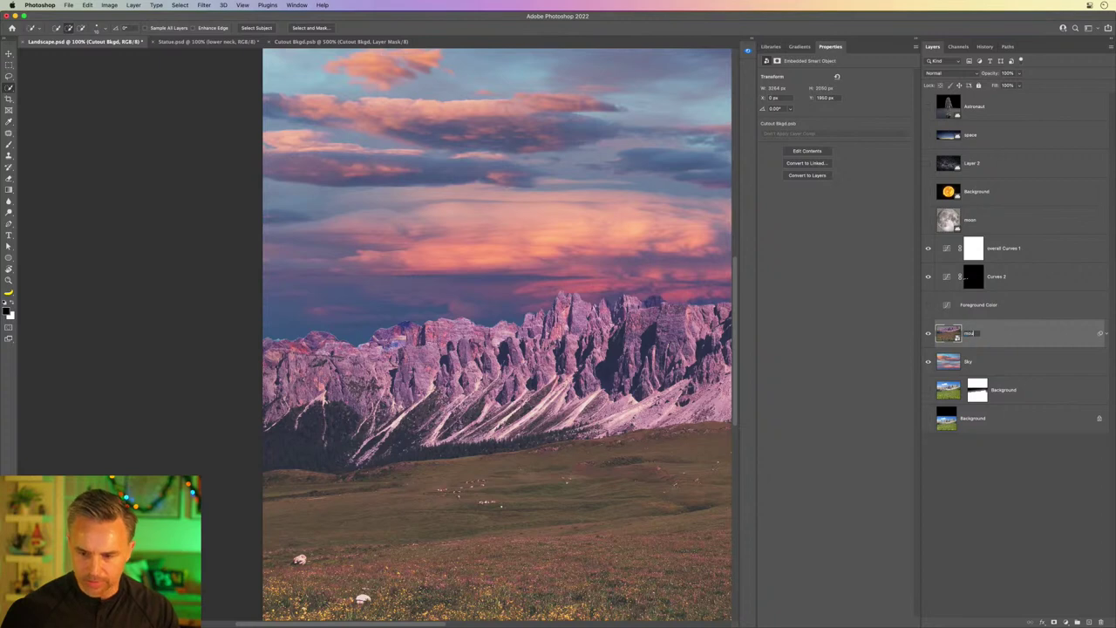
{"action": "type", "text": "ountains"}
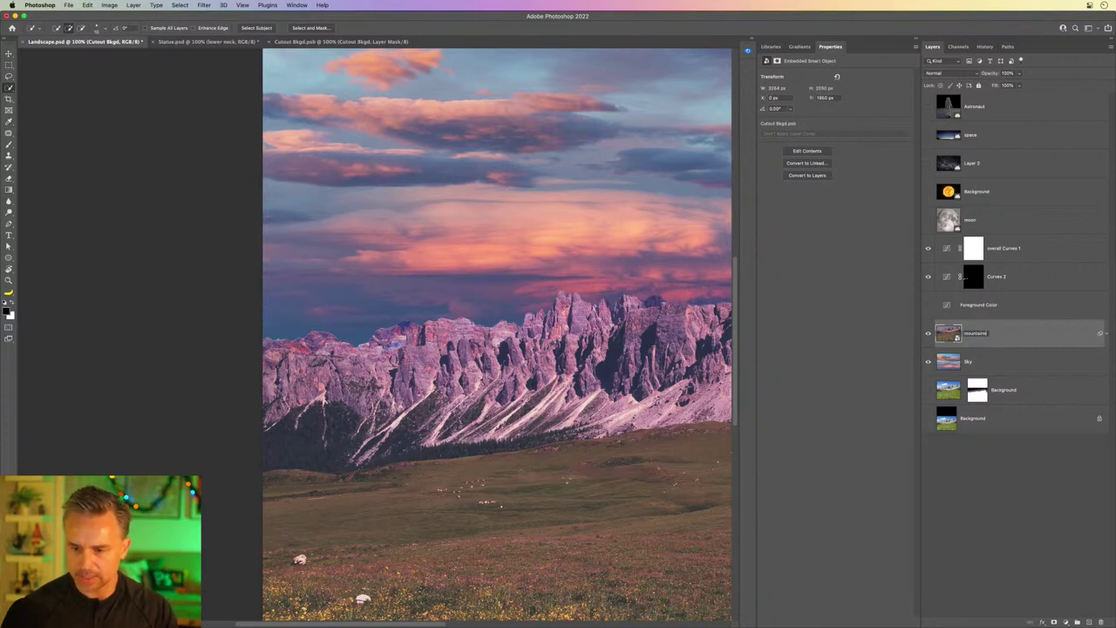
{"action": "key", "text": "Return"}
Step: Duplicate mountains, copy the peak mask onto both copies, invert the lower one and hide the upper
{"action": "key", "text": "ctrl+j"}
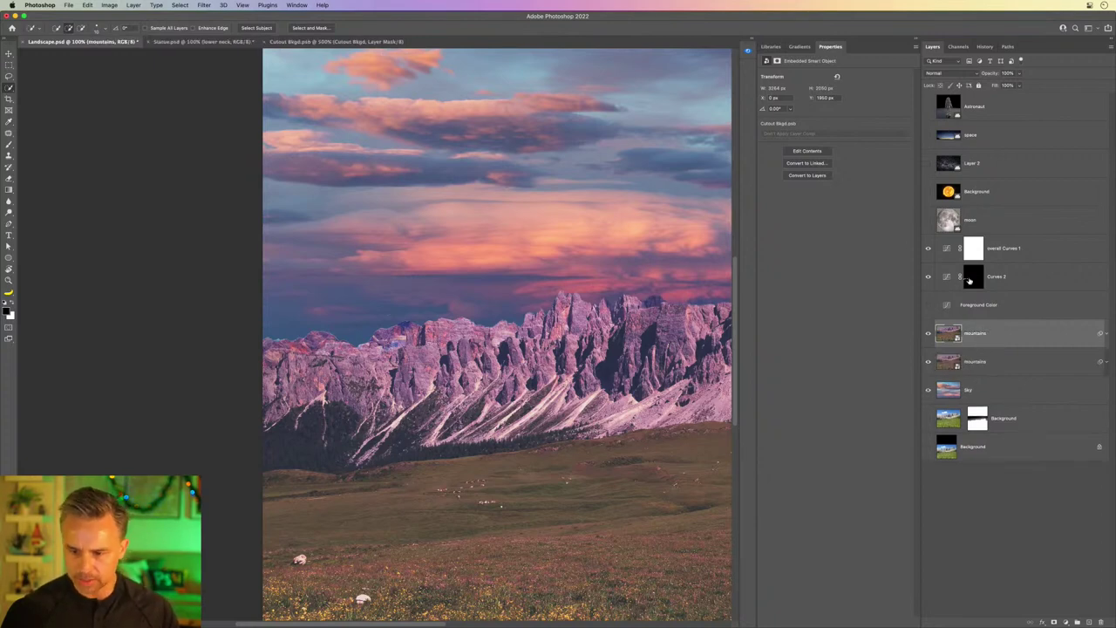
{"action": "left_click_drag", "start_coordinate": [974, 279], "coordinate": [973, 336]}
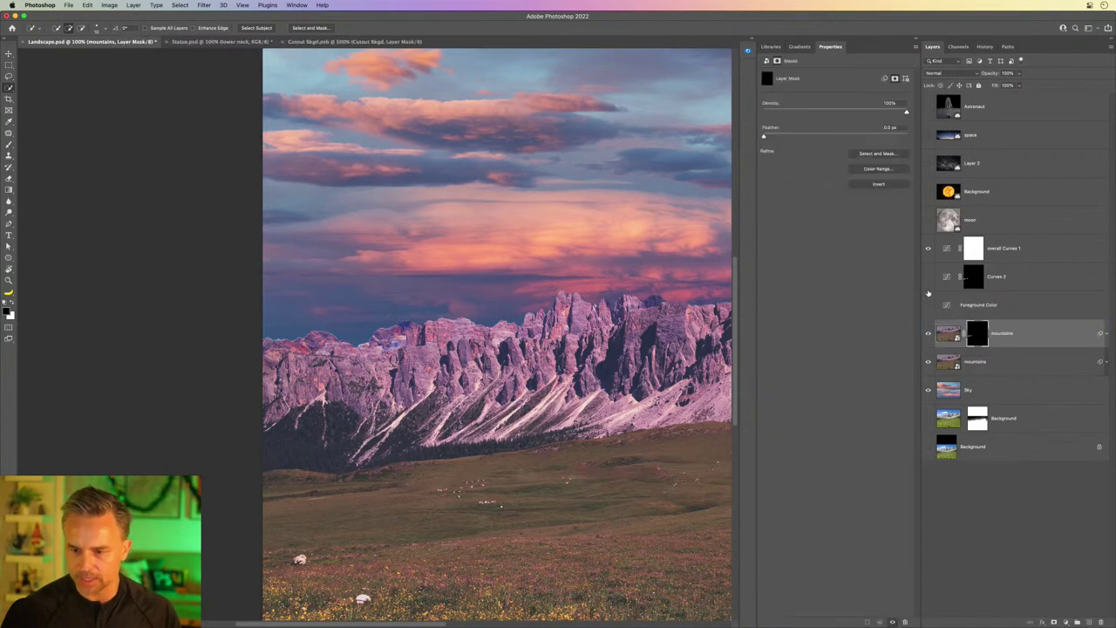
{"action": "left_click", "coordinate": [973, 358]}
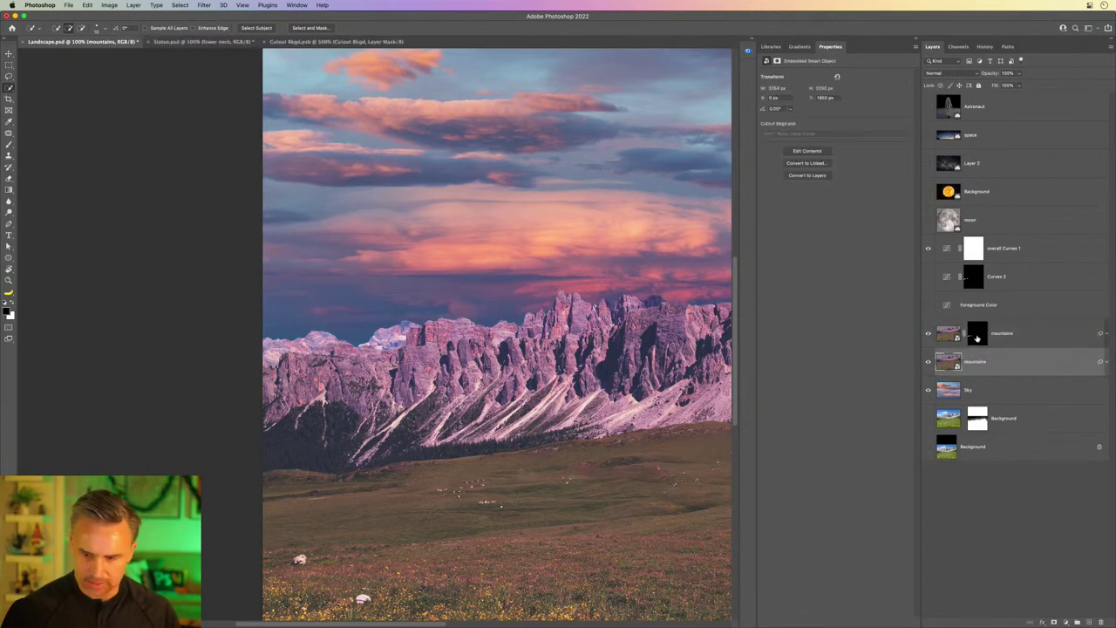
{"action": "left_click_drag", "start_coordinate": [977, 337], "coordinate": [974, 364]}
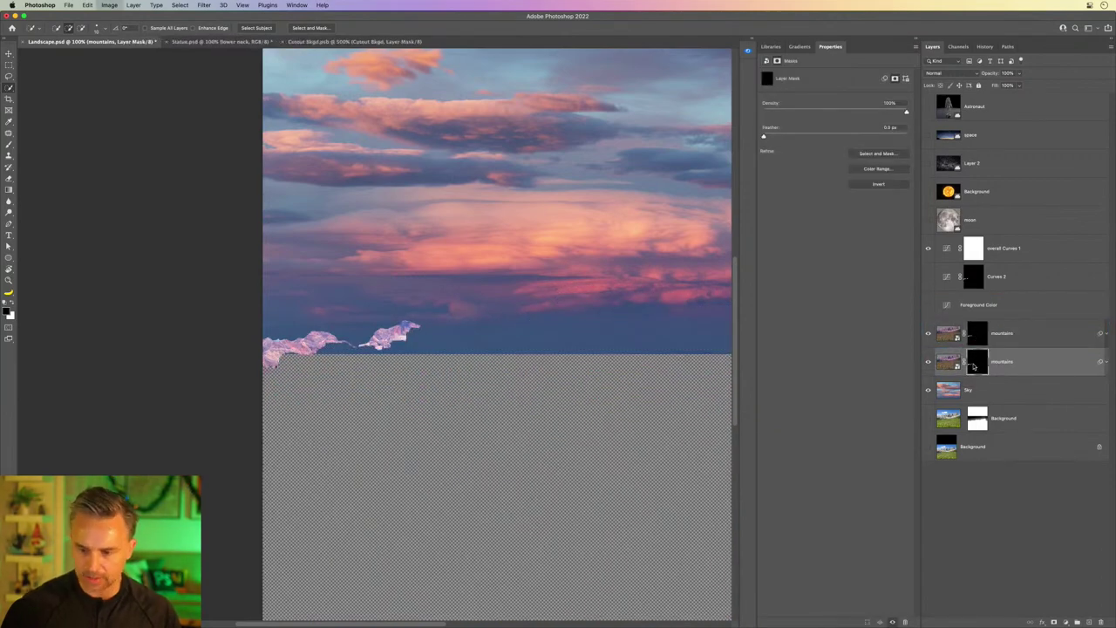
{"action": "key", "text": "super+i"}
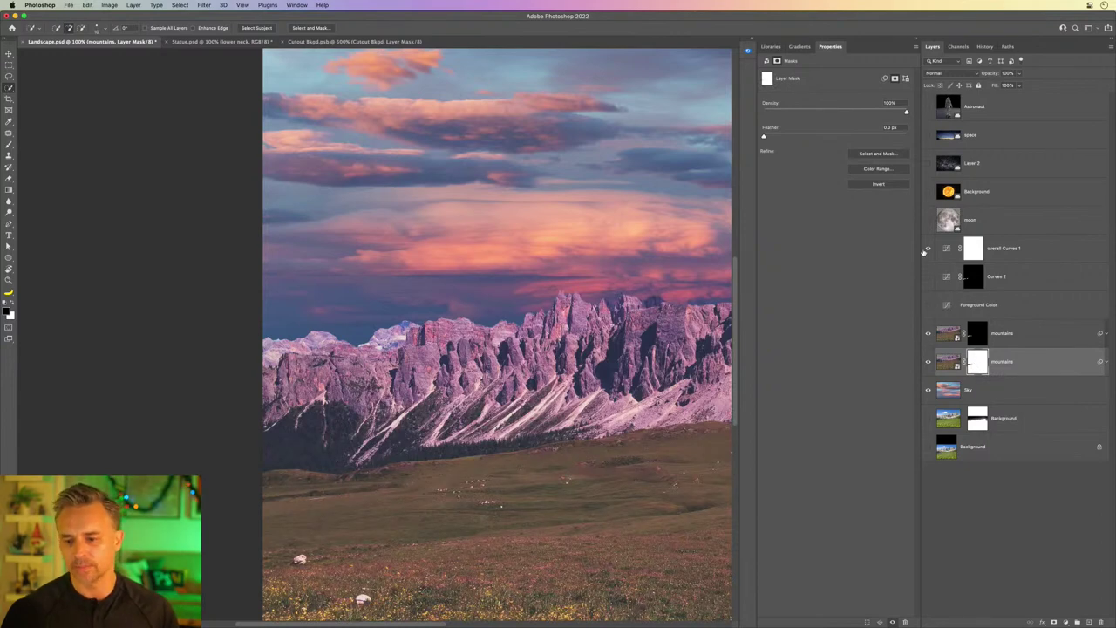
{"action": "left_click", "coordinate": [927, 334]}
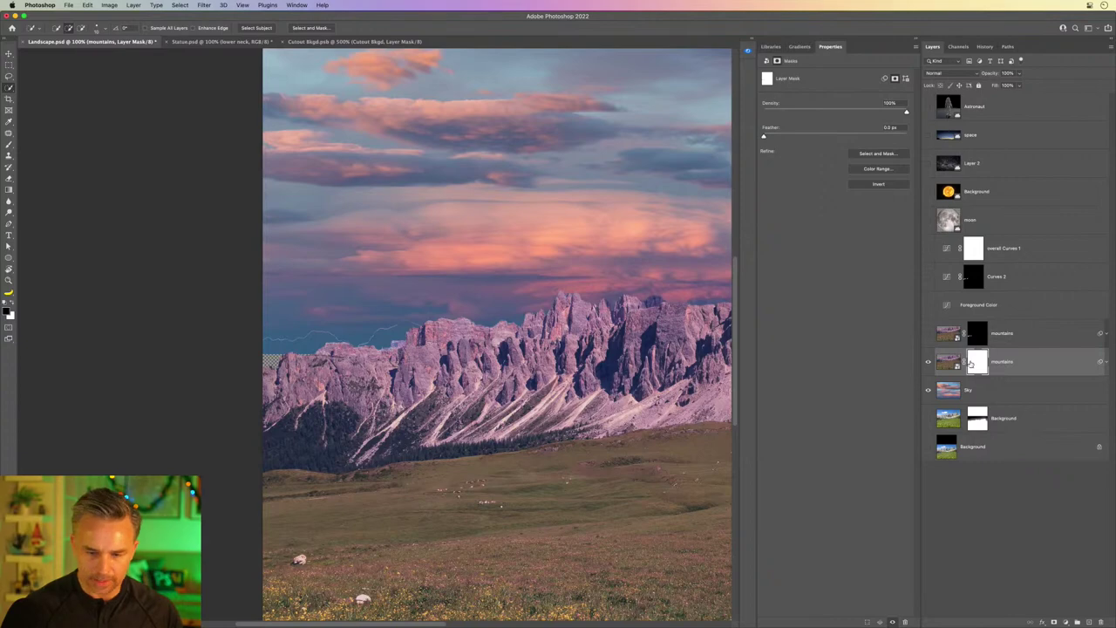
{"action": "key", "text": "super+plus"}
{"action": "key", "text": "super+plus"}
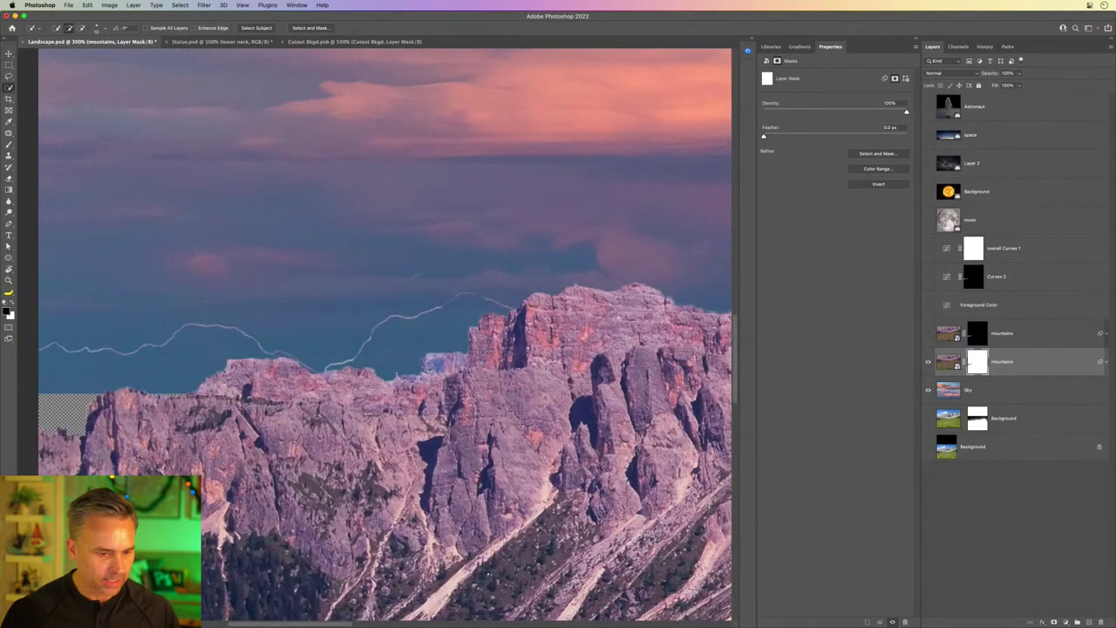
Step: Lasso the pale fringe above the ridge and fill it on the lower mountains mask to hide it
{"action": "scroll", "coordinate": [270, 214], "scroll_direction": "left", "scroll_amount": 3}
{"action": "left_click", "coordinate": [9, 77]}
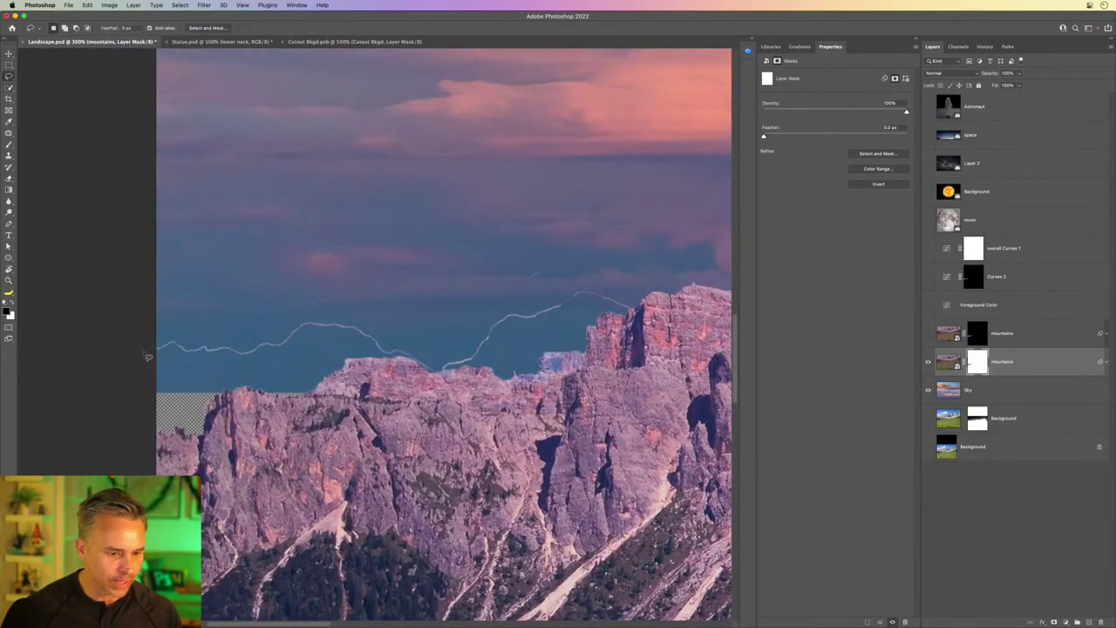
{"action": "mouse_move", "coordinate": [159, 354]}
{"action": "left_mouse_down"}
{"action": "mouse_move", "coordinate": [380, 351]}
{"action": "mouse_move", "coordinate": [482, 365]}
{"action": "left_mouse_up"}
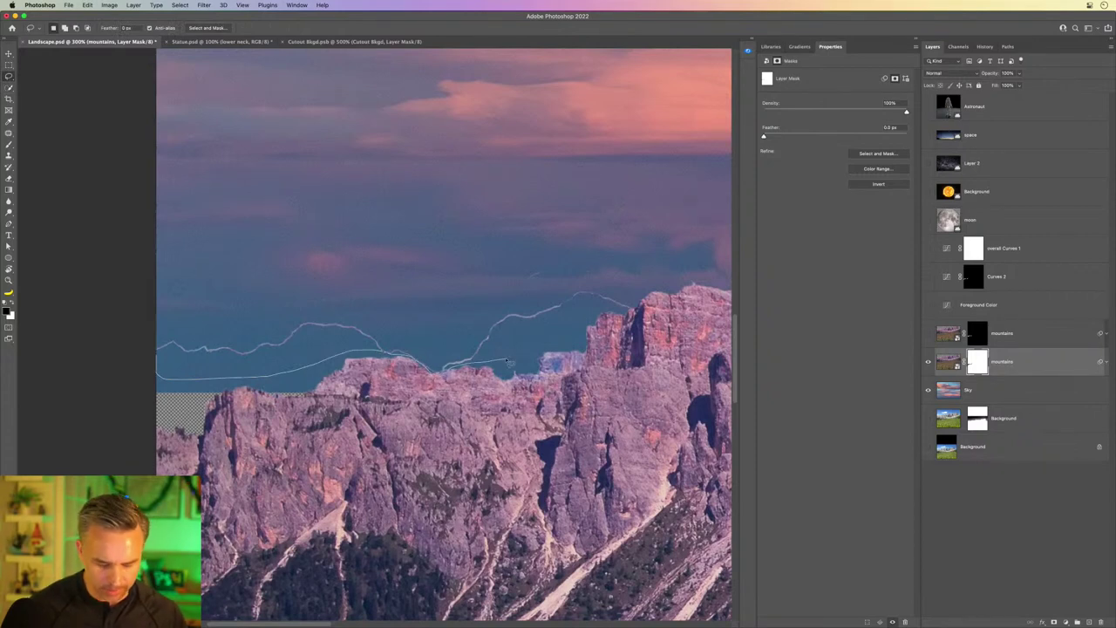
{"action": "mouse_move", "coordinate": [482, 364]}
{"action": "left_mouse_down"}
{"action": "mouse_move", "coordinate": [598, 310]}
{"action": "mouse_move", "coordinate": [630, 310]}
{"action": "mouse_move", "coordinate": [130, 277]}
{"action": "left_mouse_up"}
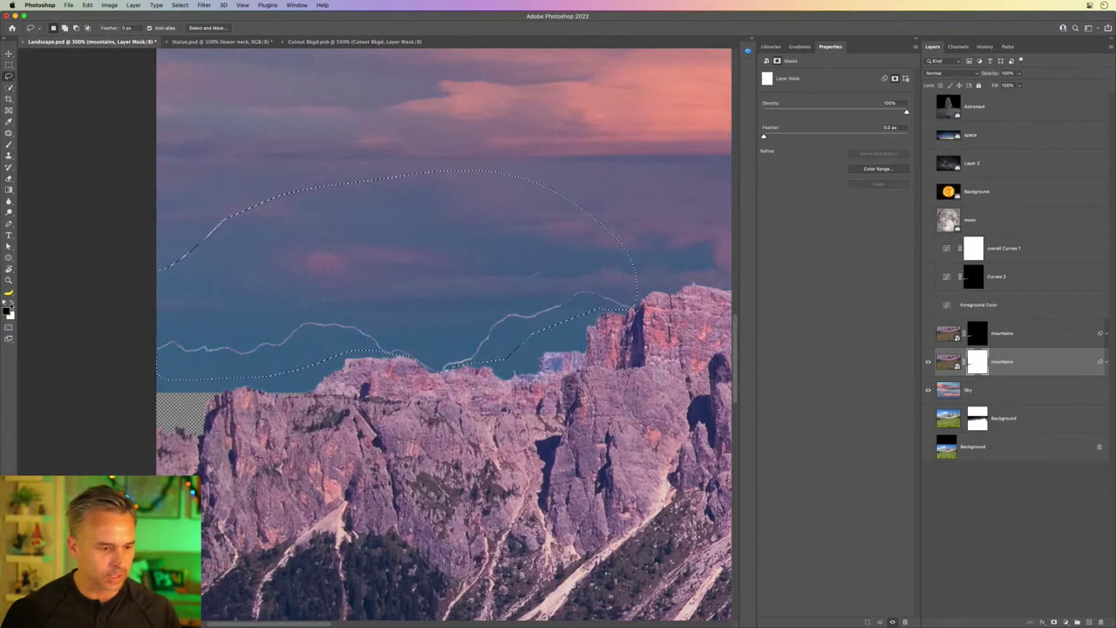
{"action": "key", "text": "x"}
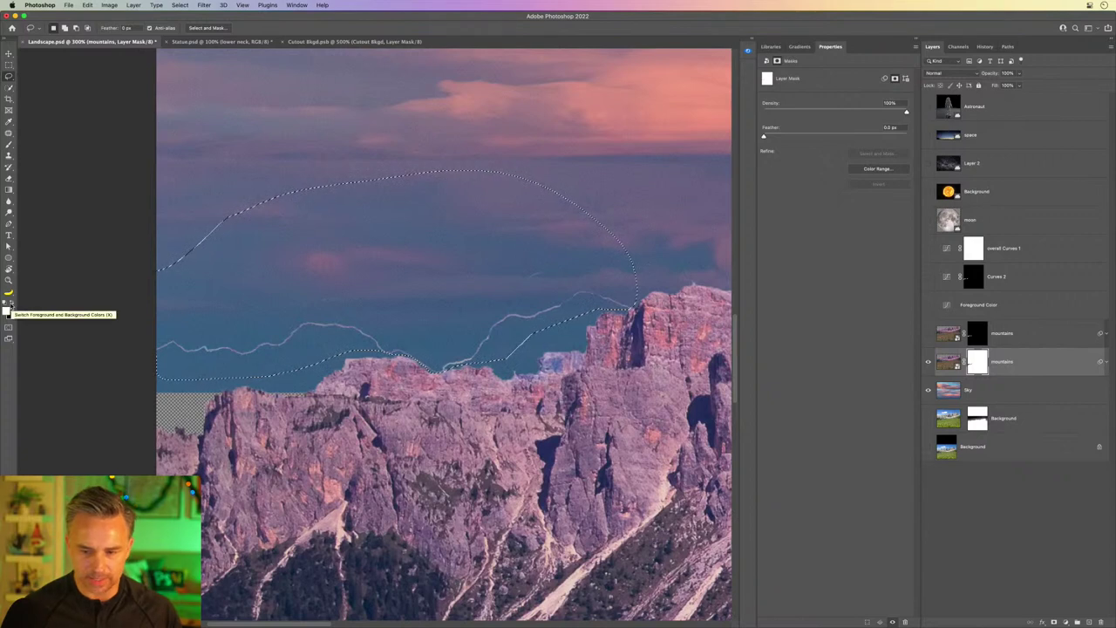
{"action": "key", "text": "shift+BackSpace"}
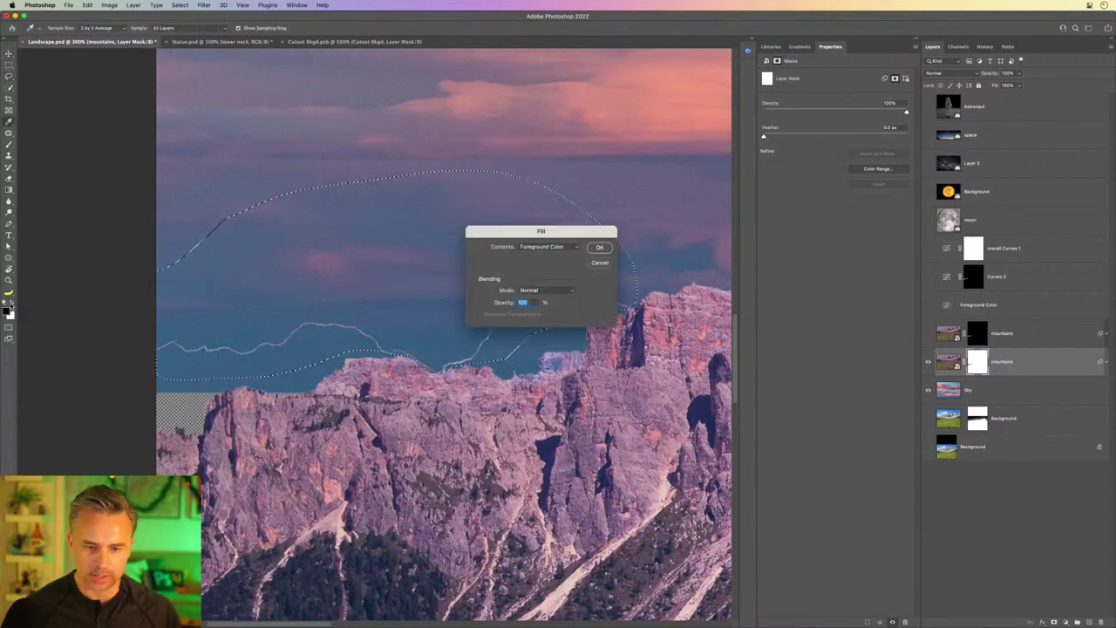
{"action": "key", "text": "Return"}
{"action": "key", "text": "ctrl+d"}
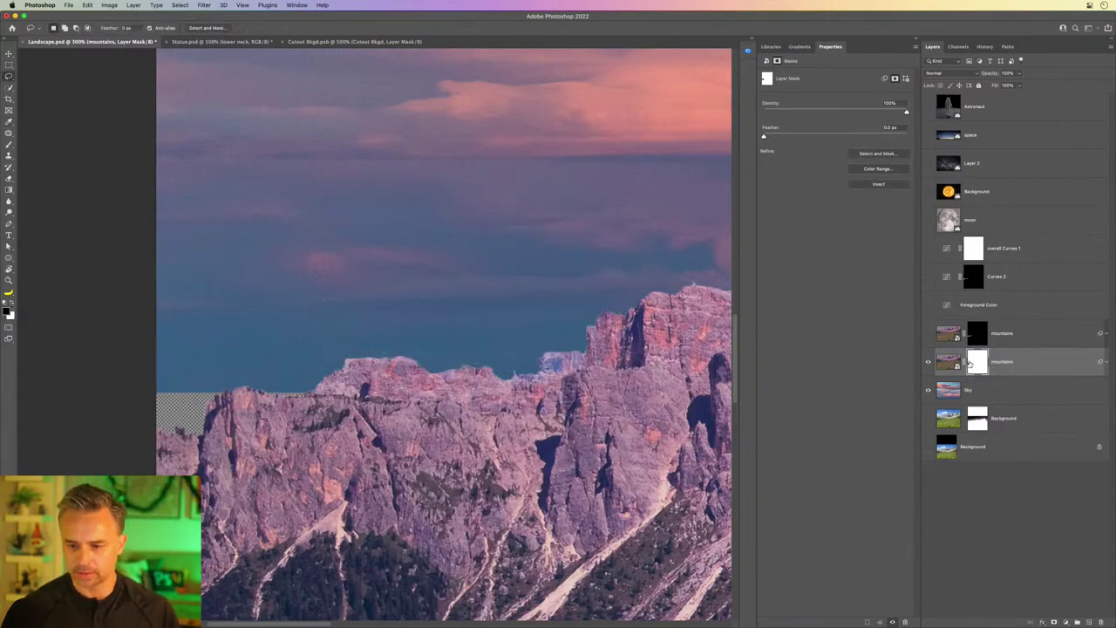
{"action": "double_click", "coordinate": [1001, 361]}
Step: Name the lower layer 'background mountains' and check both mountain layers' visibility
{"action": "type", "text": "background"}
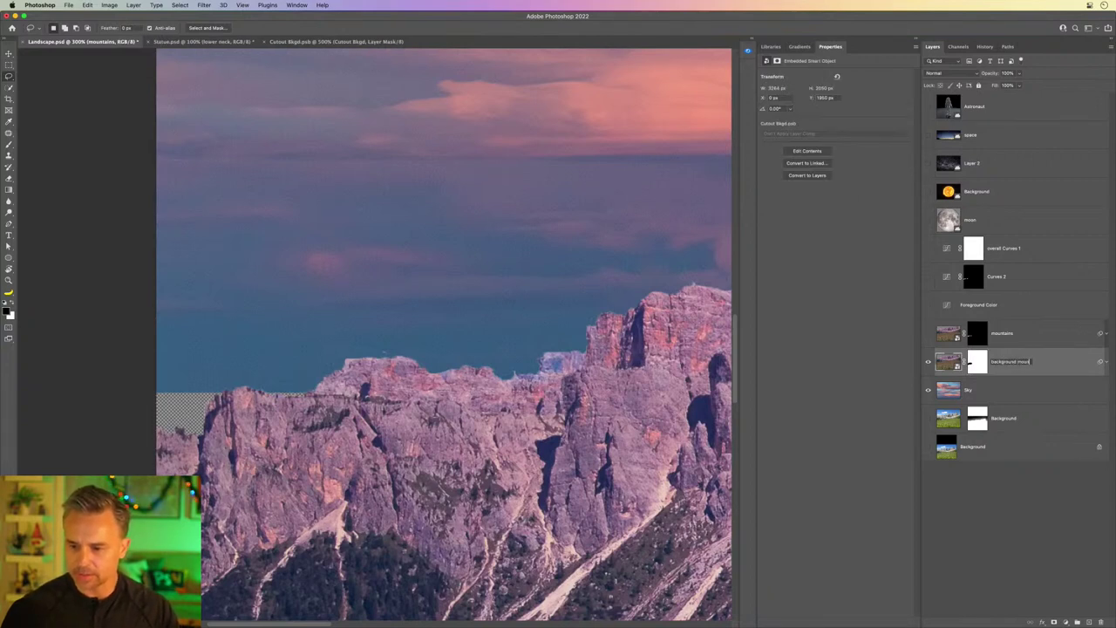
{"action": "key", "text": "Return"}
{"action": "left_click", "coordinate": [929, 361]}
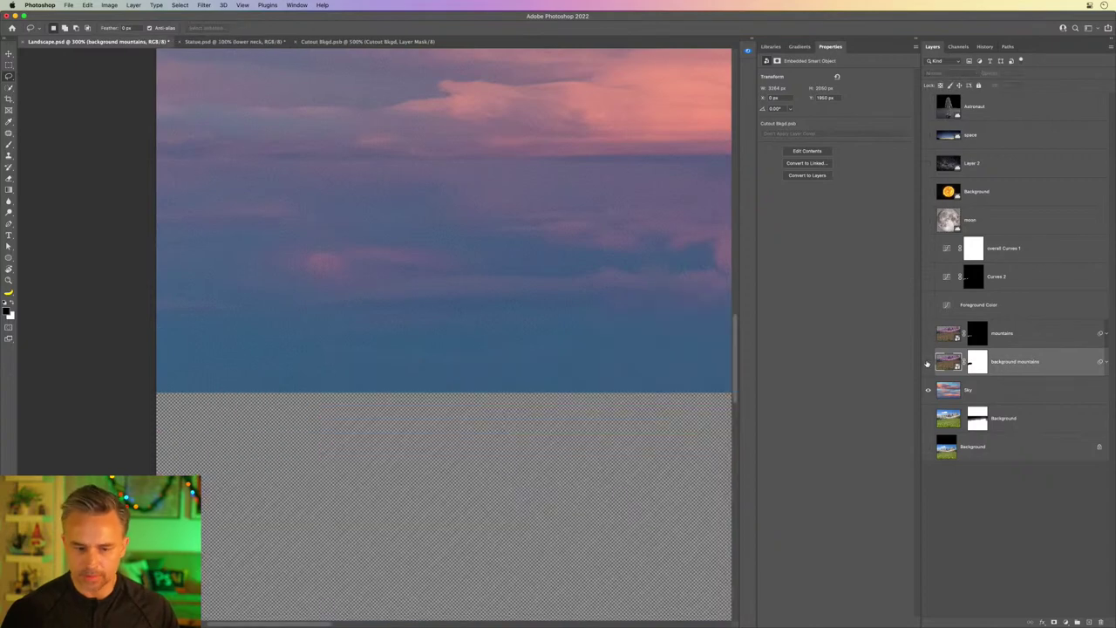
{"action": "left_click", "coordinate": [928, 362]}
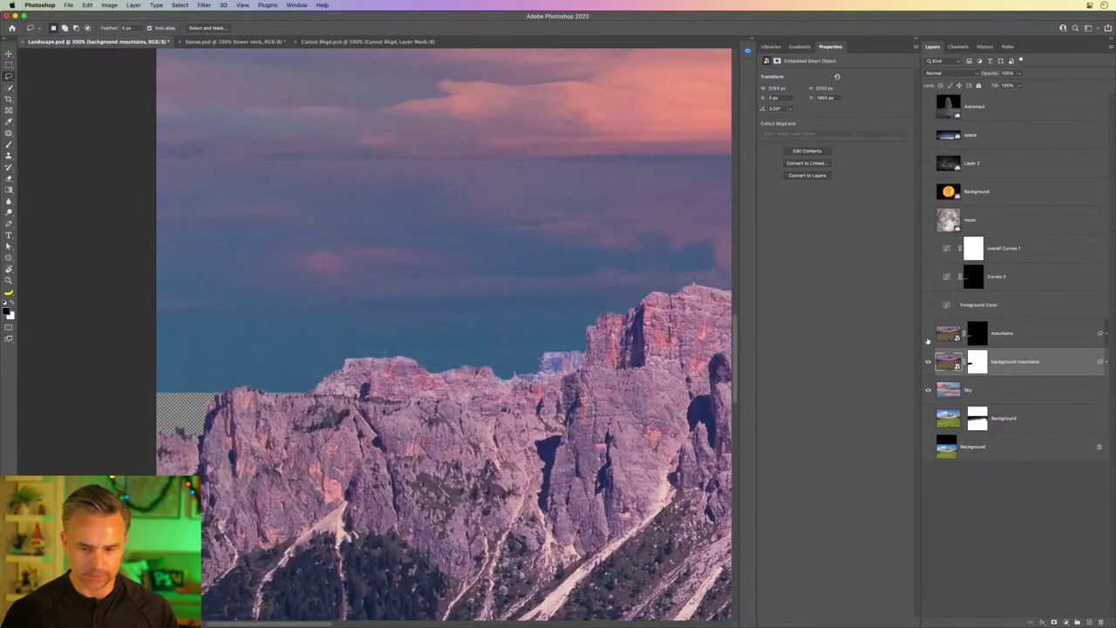
{"action": "left_click", "coordinate": [928, 334]}
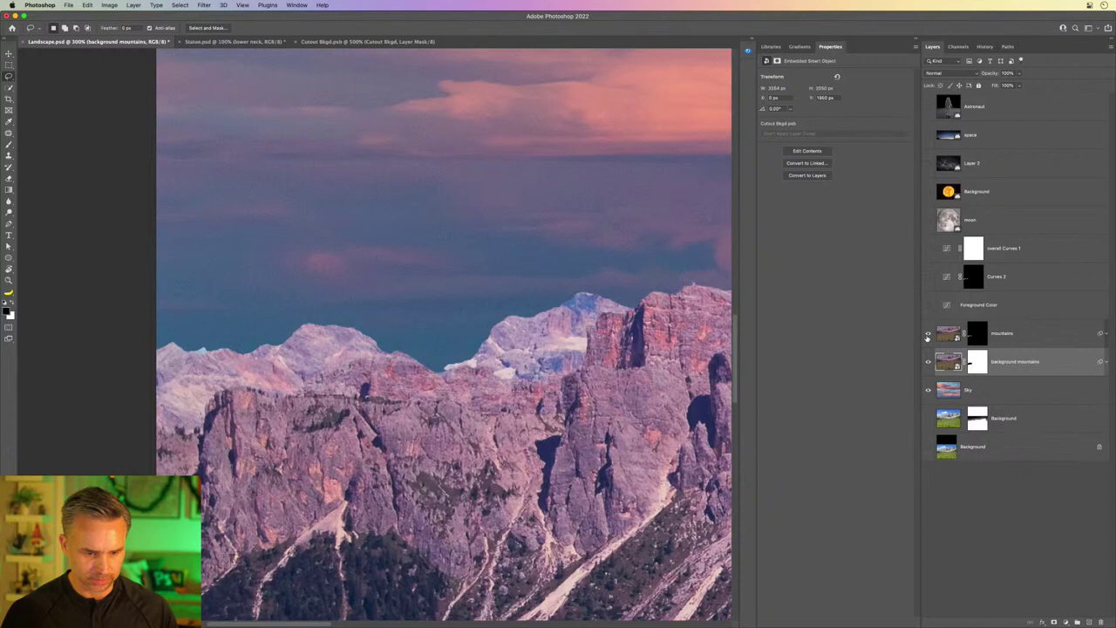
Step: Move the mountains layer below background mountains and give the lower layer the background mountains name
{"action": "double_click", "coordinate": [1020, 339]}
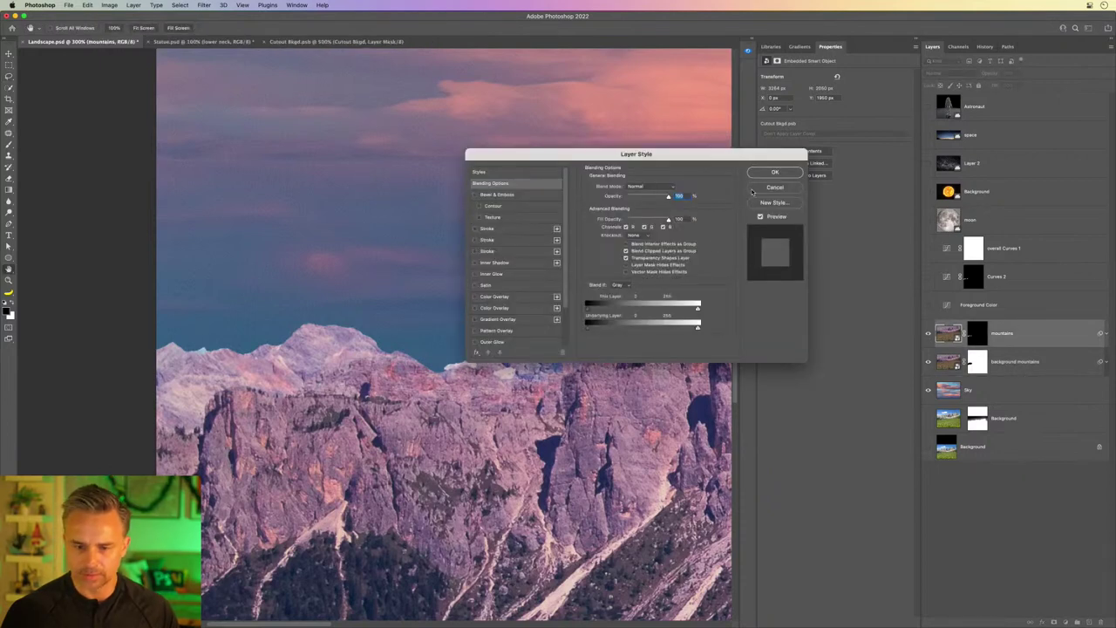
{"action": "left_click", "coordinate": [754, 188]}
{"action": "left_click_drag", "start_coordinate": [1003, 334], "coordinate": [995, 365]}
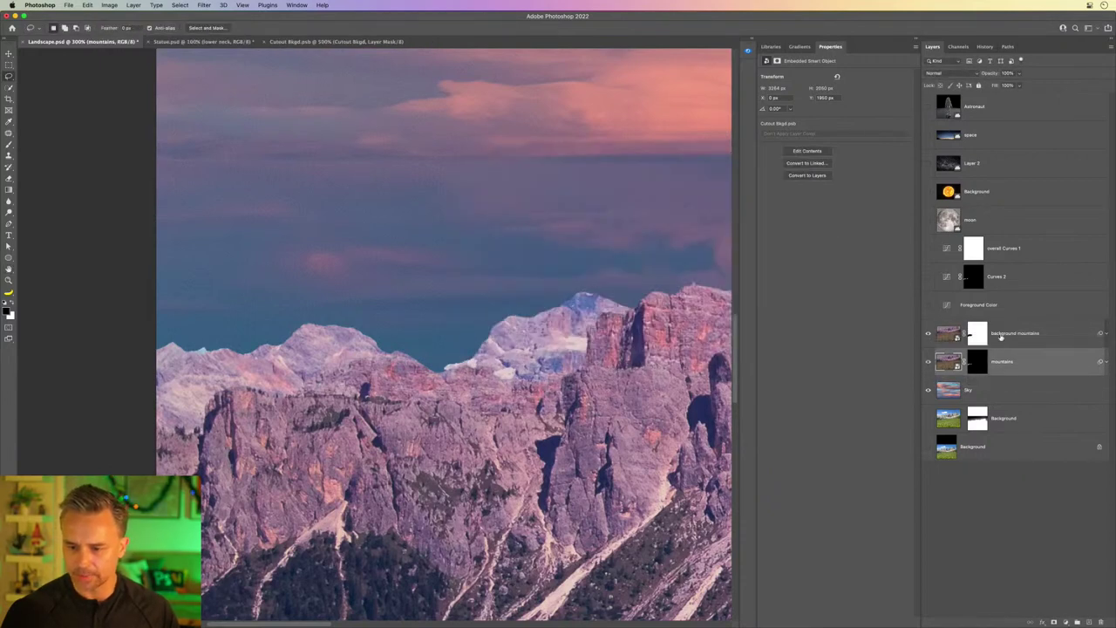
{"action": "double_click", "coordinate": [1001, 335]}
{"action": "double_click", "coordinate": [998, 365]}
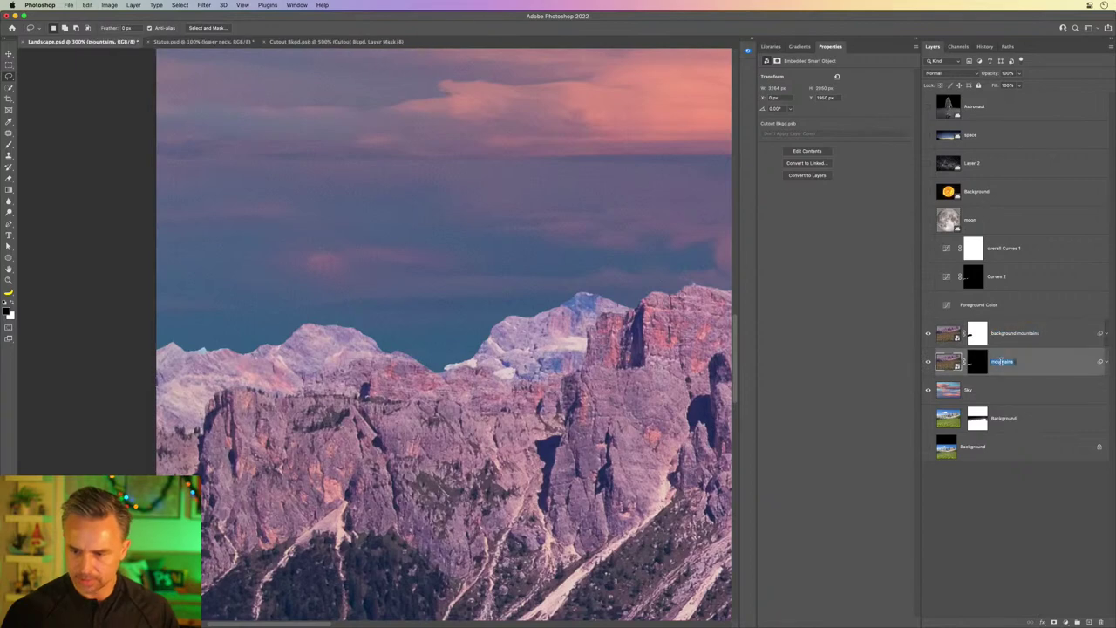
{"action": "key", "text": "super+v"}
Step: Name the top layer 'mountains' and toggle the mountain layers to compare them
{"action": "double_click", "coordinate": [1000, 334]}
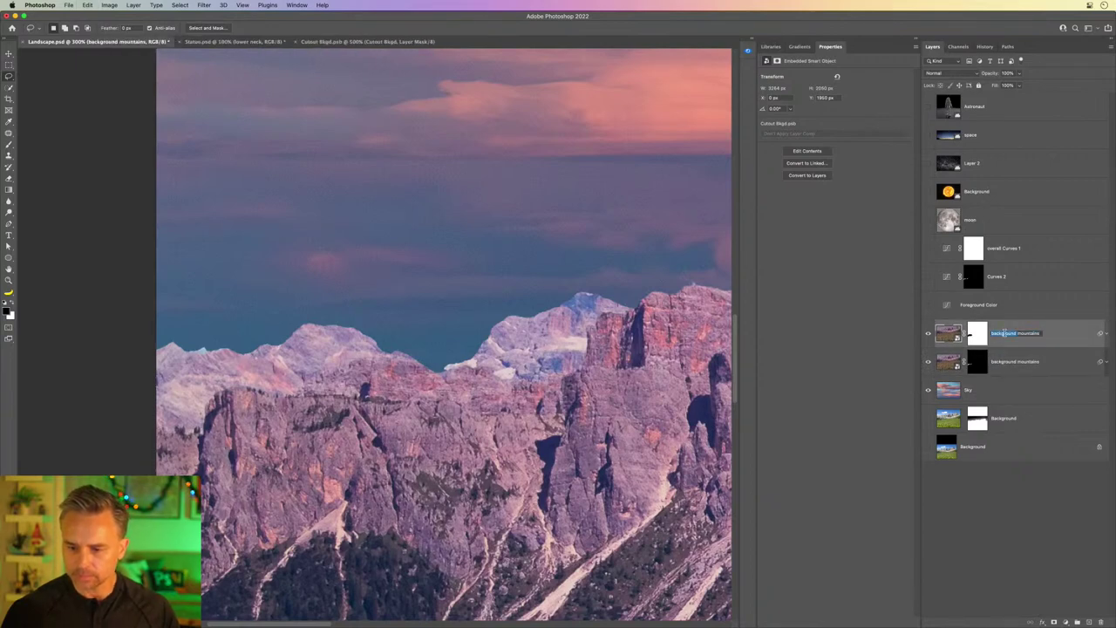
{"action": "type", "text": "mountains"}
{"action": "key", "text": "Return"}
{"action": "left_click", "coordinate": [930, 335]}
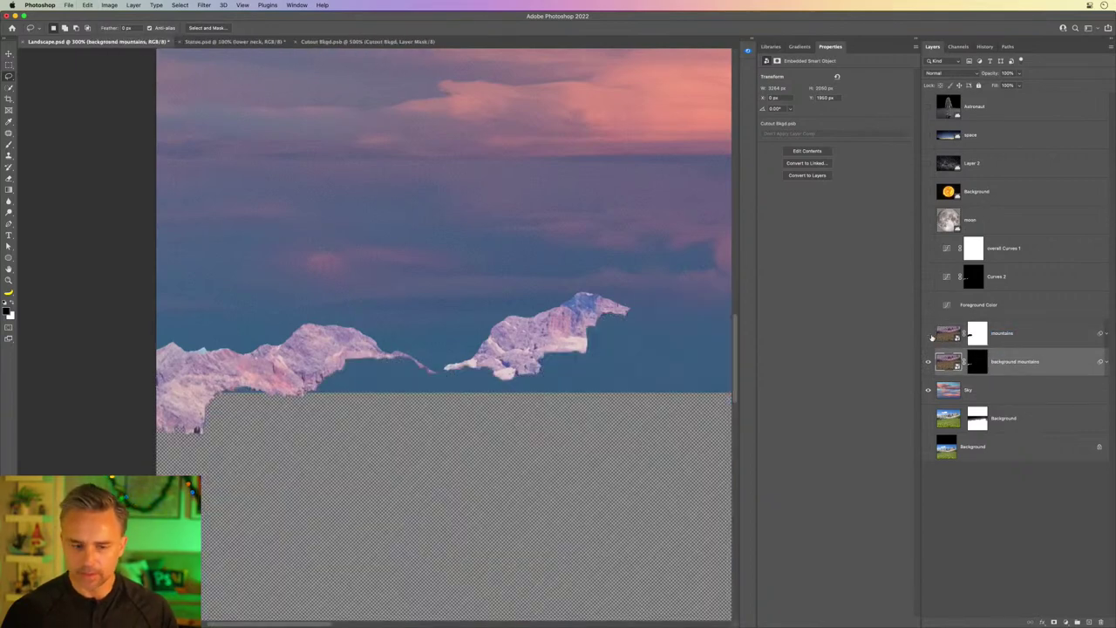
{"action": "left_click", "coordinate": [928, 362]}
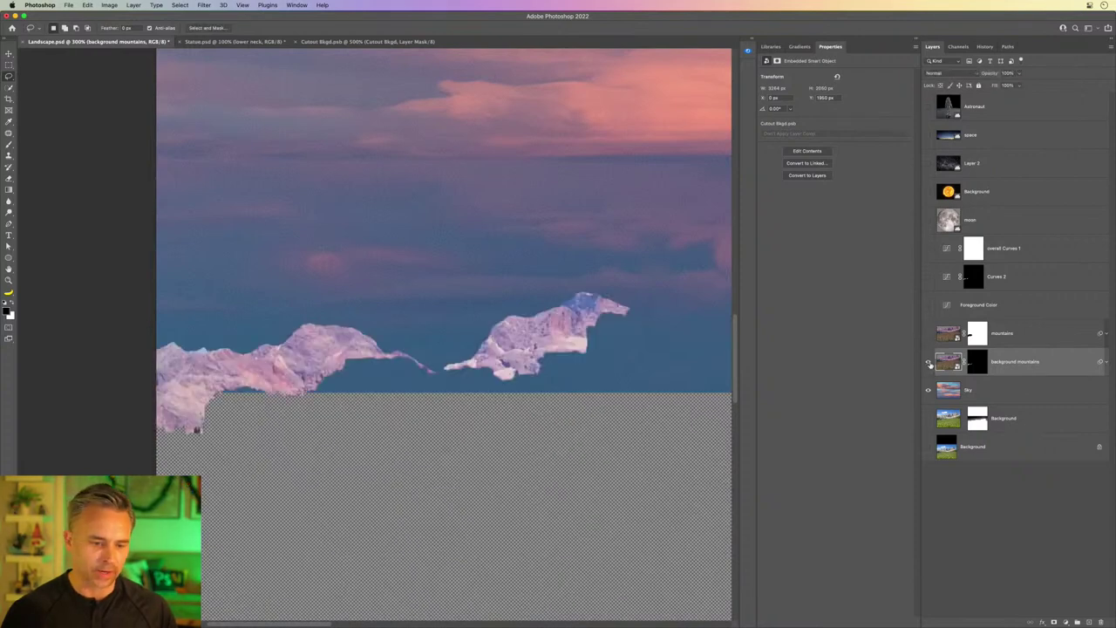
{"action": "left_click", "coordinate": [928, 334]}
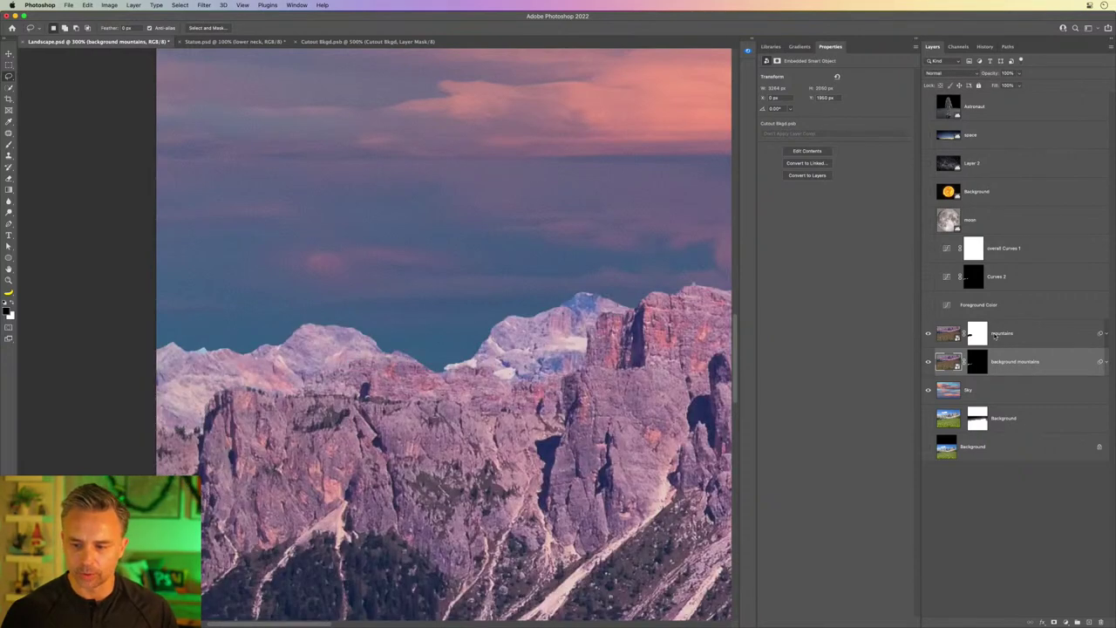
Step: Prefix the top layer's name with 'foreground'
{"action": "double_click", "coordinate": [996, 334]}
{"action": "left_click", "coordinate": [989, 333]}
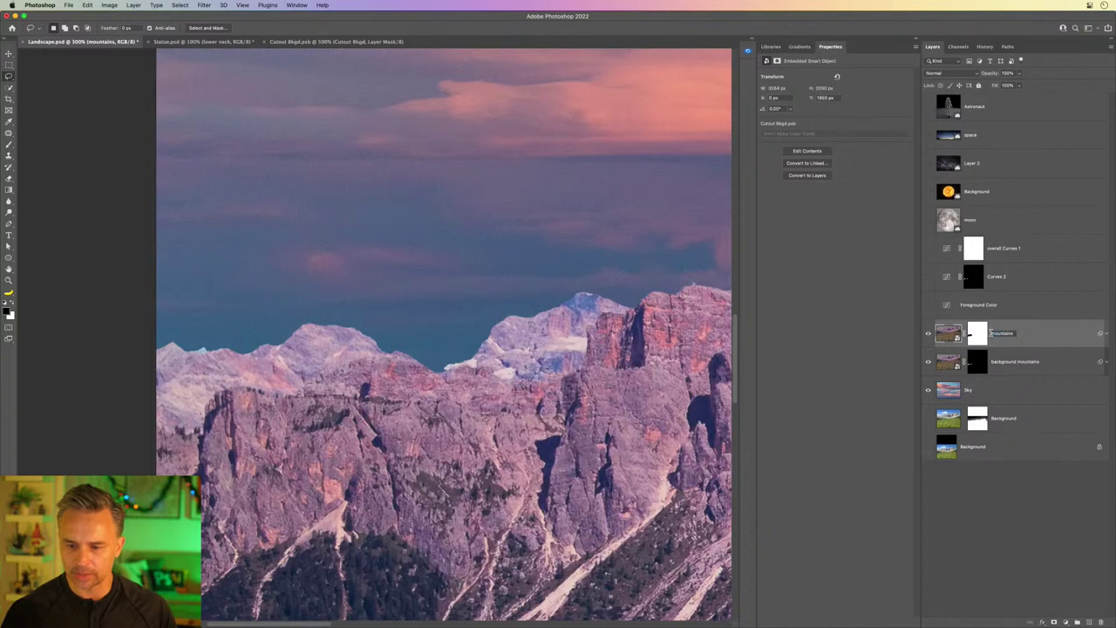
{"action": "type", "text": "foreground"}
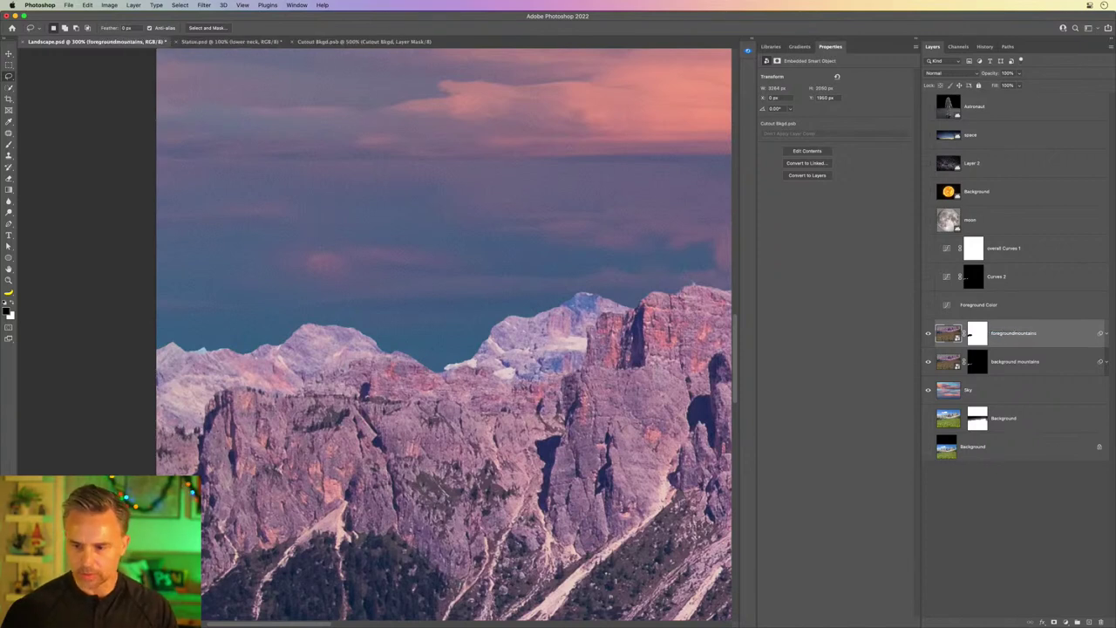
{"action": "key", "text": "Return"}
Step: Correct the top layer's name to 'foreground mountains', then select Sky and fit the image in view
{"action": "left_click", "coordinate": [996, 361]}
{"action": "double_click", "coordinate": [1001, 335]}
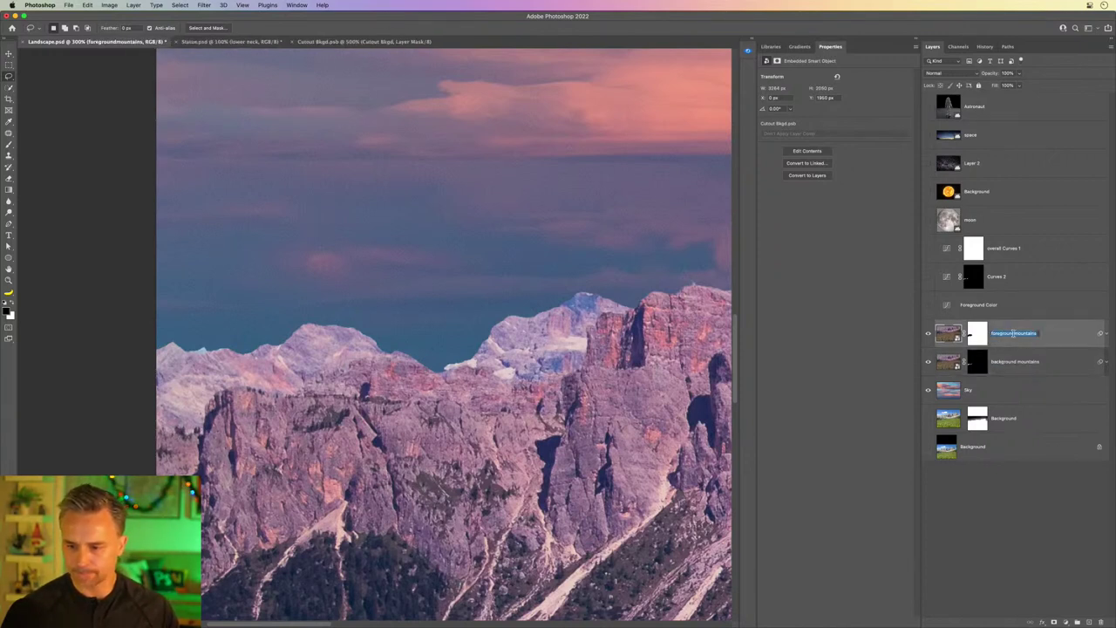
{"action": "left_click", "coordinate": [1012, 336]}
{"action": "left_click", "coordinate": [985, 366]}
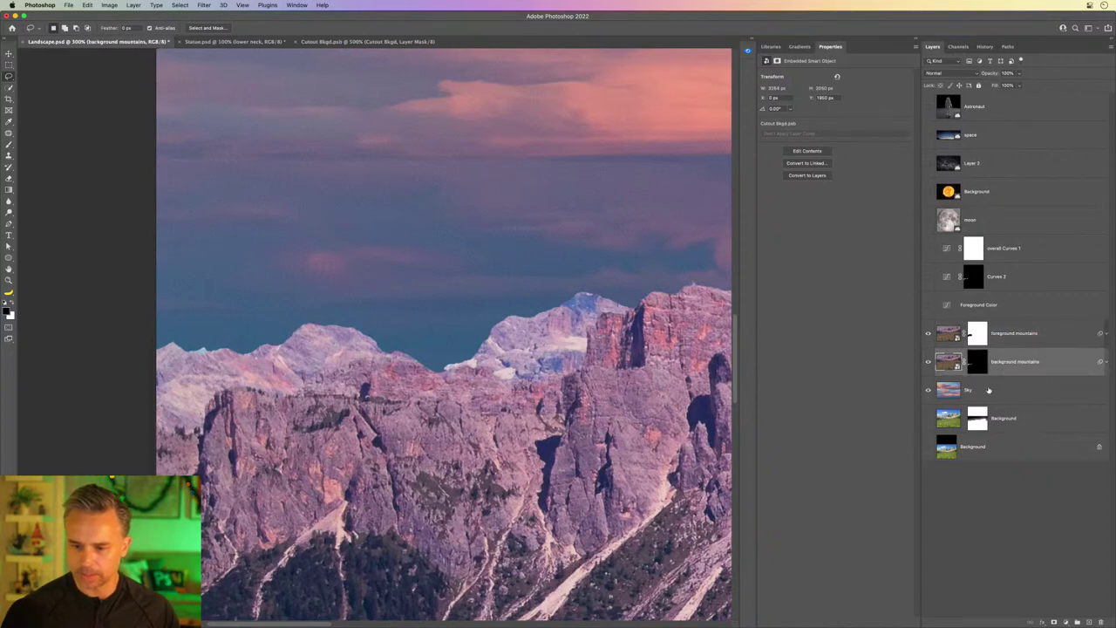
{"action": "left_click", "coordinate": [988, 391]}
{"action": "key", "text": "ctrl+0"}
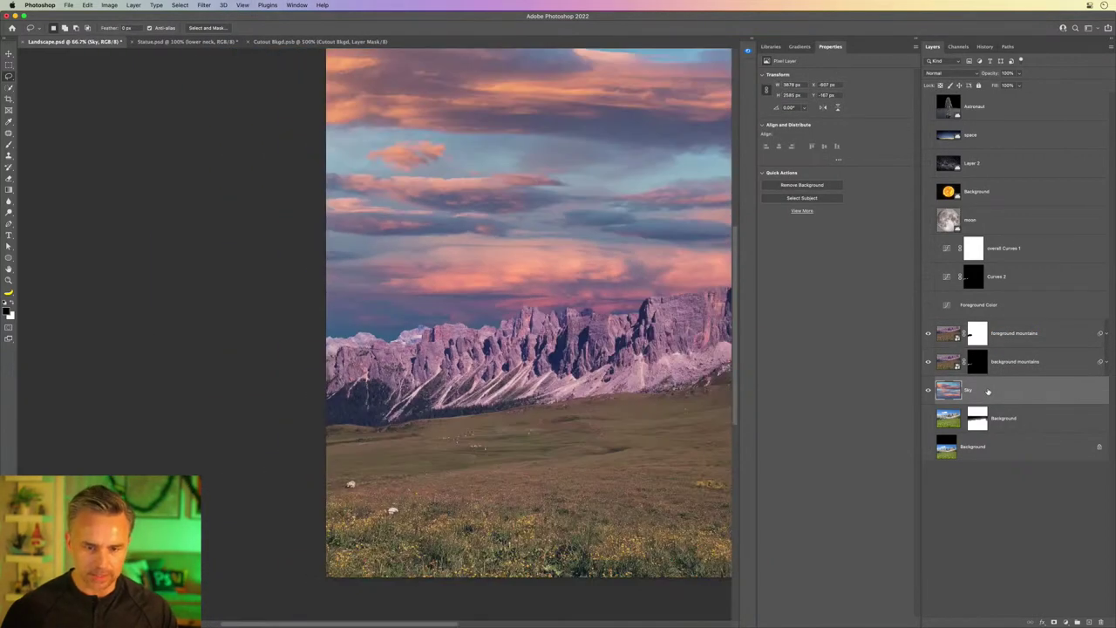
Step: Stretch the Sky layer further down with Free Transform
{"action": "key", "text": "ctrl+minus"}
{"action": "key", "text": "ctrl+t"}
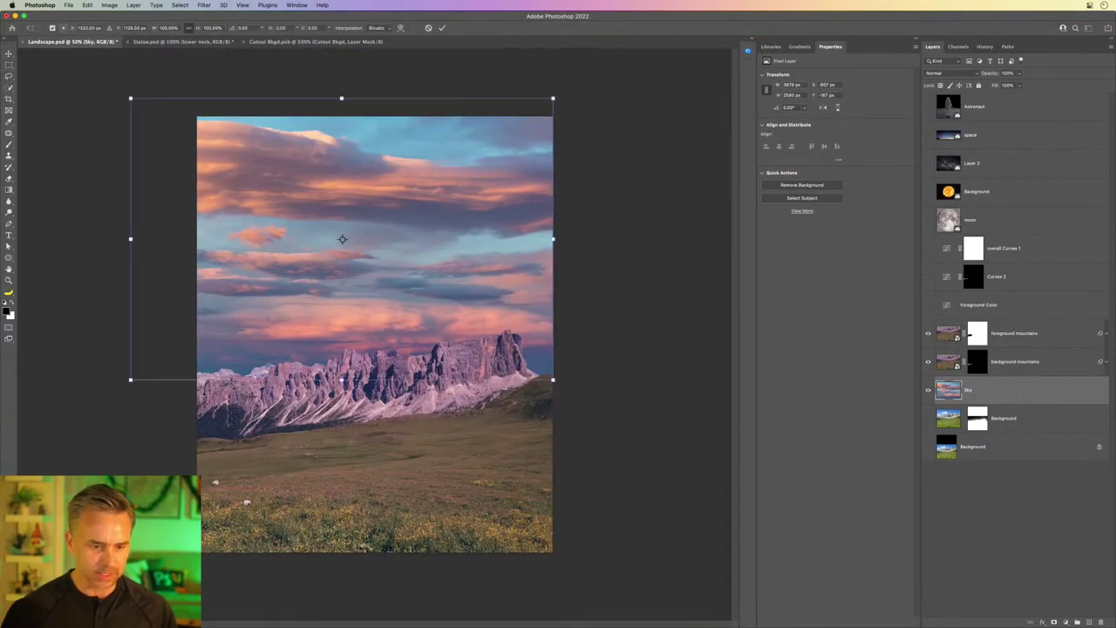
{"action": "left_click_drag", "start_coordinate": [341, 380], "coordinate": [341, 394]}
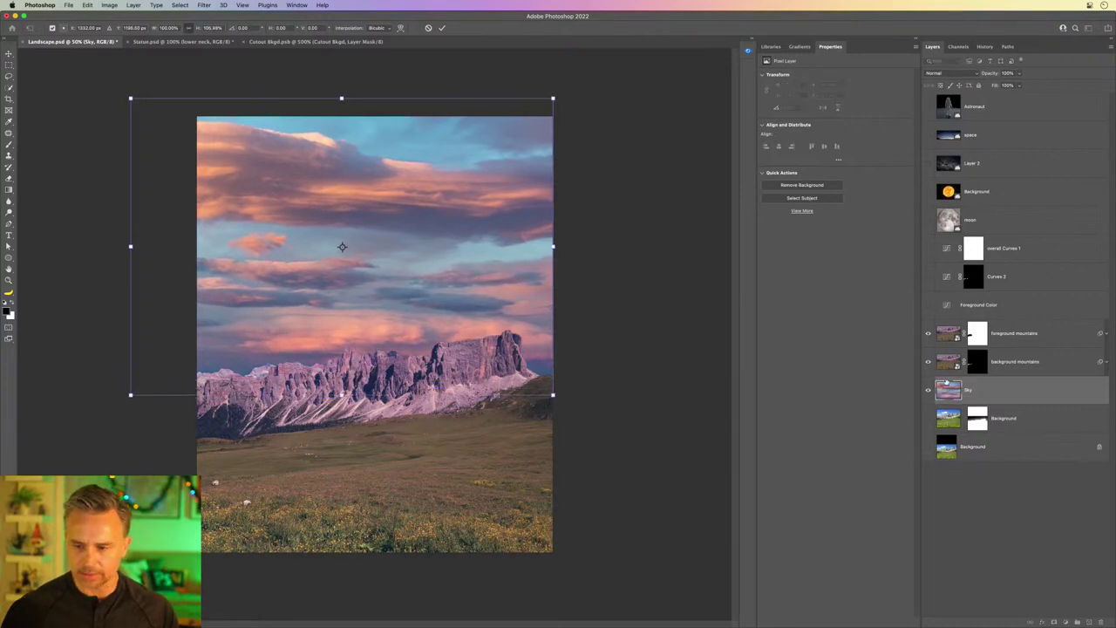
{"action": "key", "text": "Return"}
Step: Lower the background mountains layer's opacity and turn the Curves 2 adjustment back on
{"action": "key", "text": "l"}
{"action": "key", "text": "alt+bracketright"}
{"action": "left_click_drag", "start_coordinate": [992, 75], "coordinate": [972, 77]}
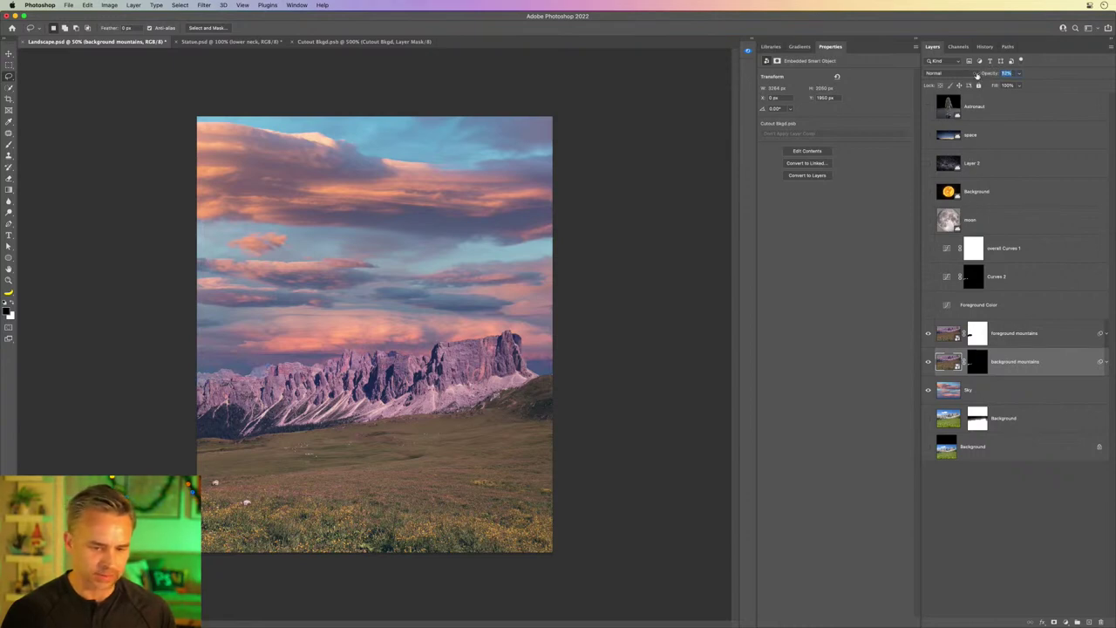
{"action": "key", "text": "Return"}
{"action": "left_click", "coordinate": [928, 278]}
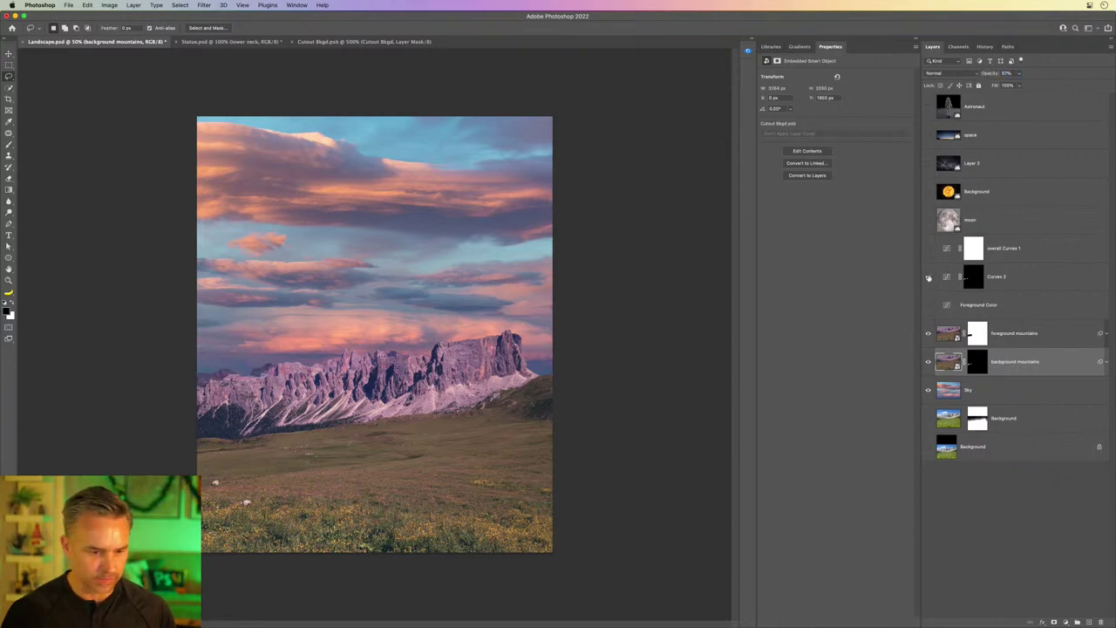
{"action": "left_click", "coordinate": [1049, 272]}
Step: Raise the Curves 2 point to input 133, output 84 to lighten the masked distant peaks
{"action": "key", "text": "ctrl+plus"}
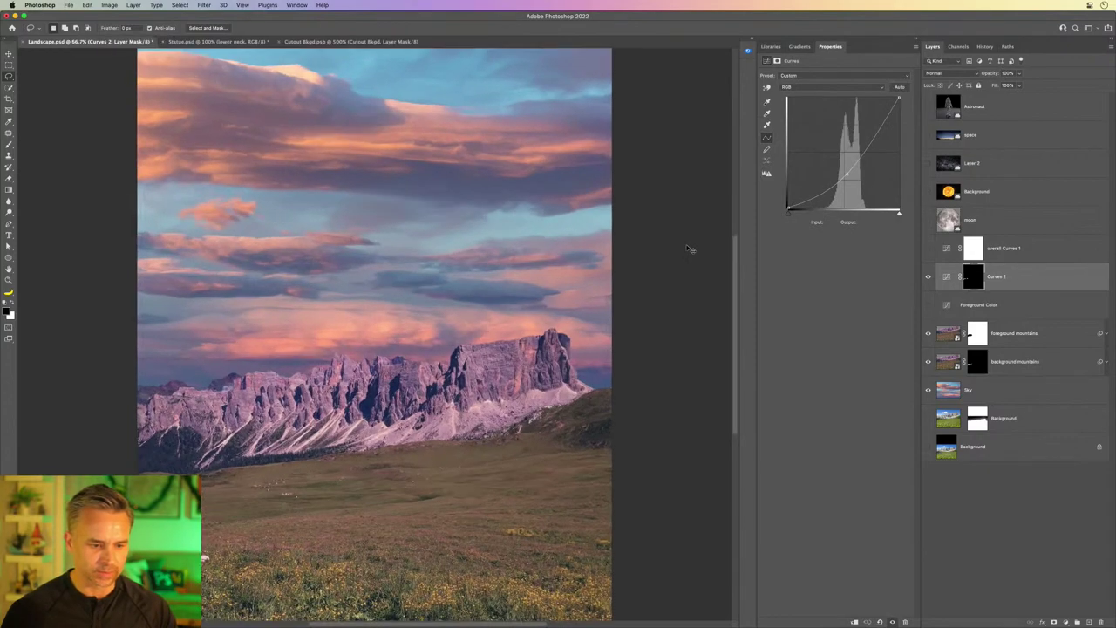
{"action": "key", "text": "ctrl+plus"}
{"action": "mouse_move", "coordinate": [87, 374]}
{"action": "left_mouse_down"}
{"action": "mouse_move", "coordinate": [259, 332]}
{"action": "mouse_move", "coordinate": [188, 353]}
{"action": "left_mouse_up"}
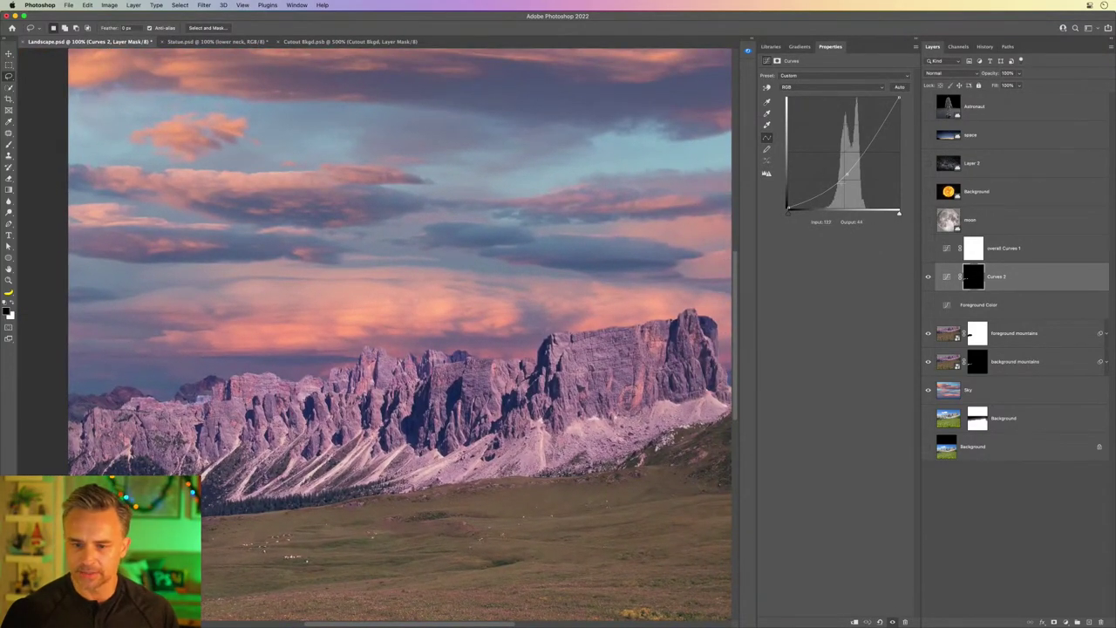
{"action": "left_click_drag", "start_coordinate": [844, 174], "coordinate": [843, 165]}
{"action": "key", "text": "ctrl+minus"}
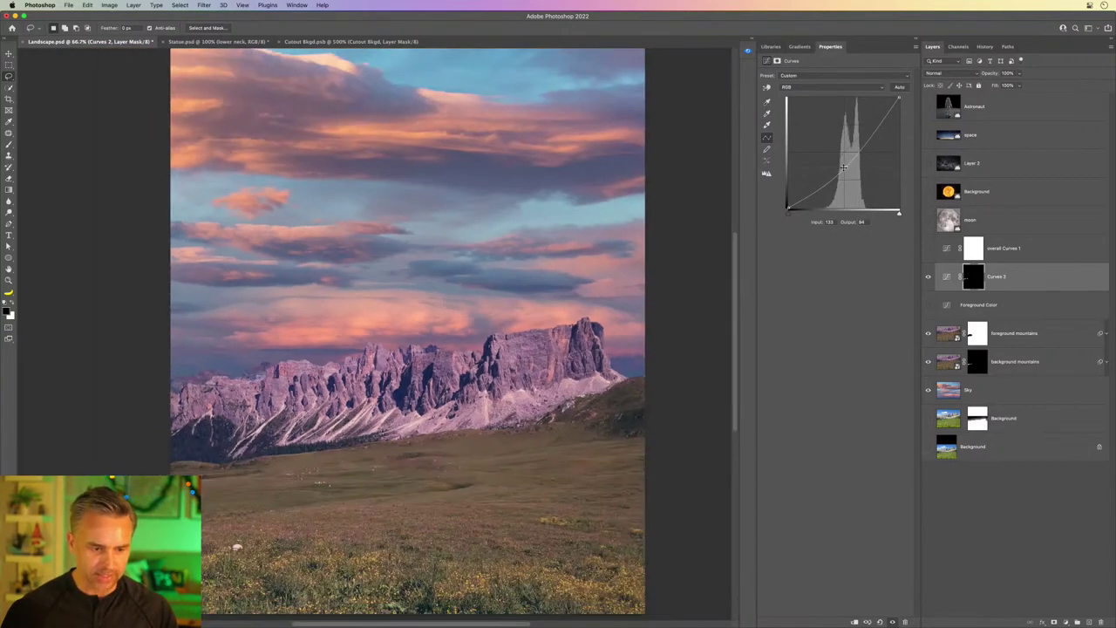
{"action": "key", "text": "m"}
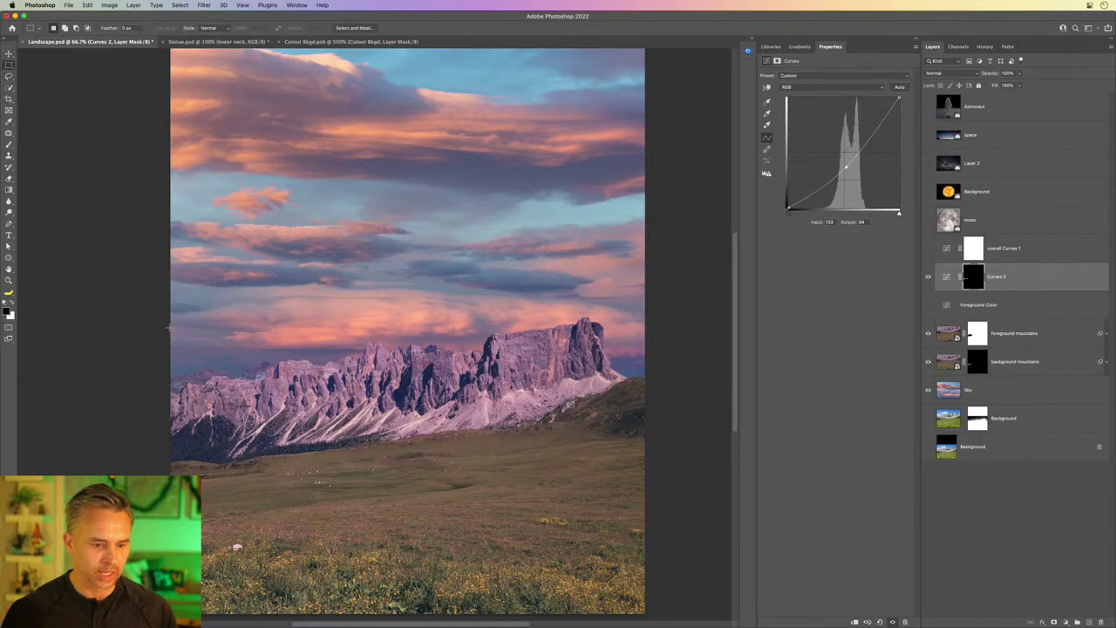
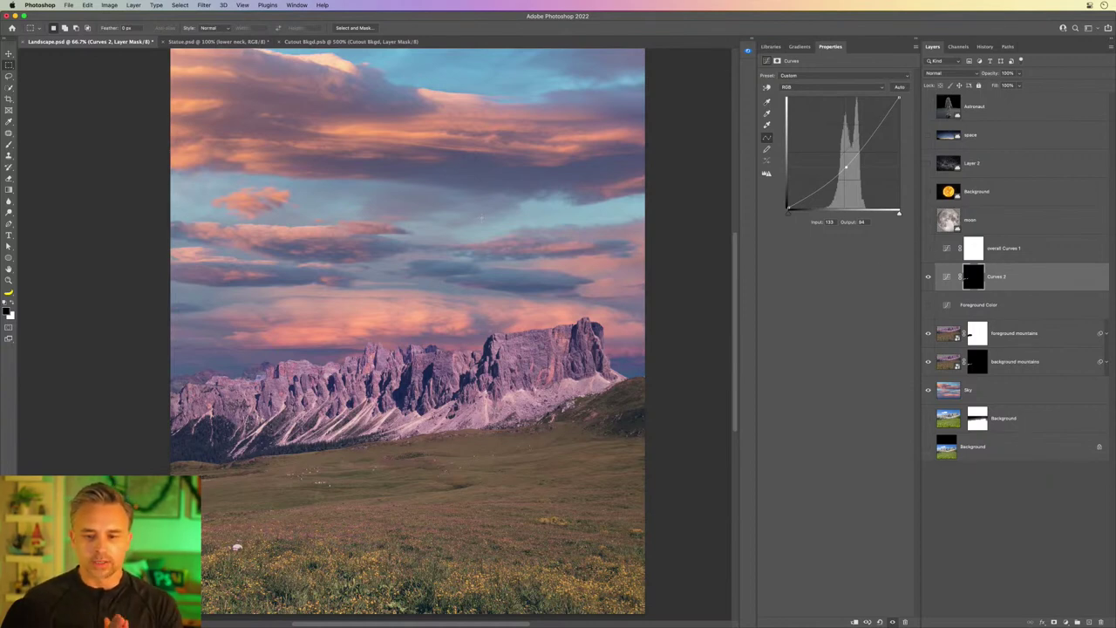
Step: Show and rasterize the Astronaut layer, then remove its black background
{"action": "left_click", "coordinate": [927, 107]}
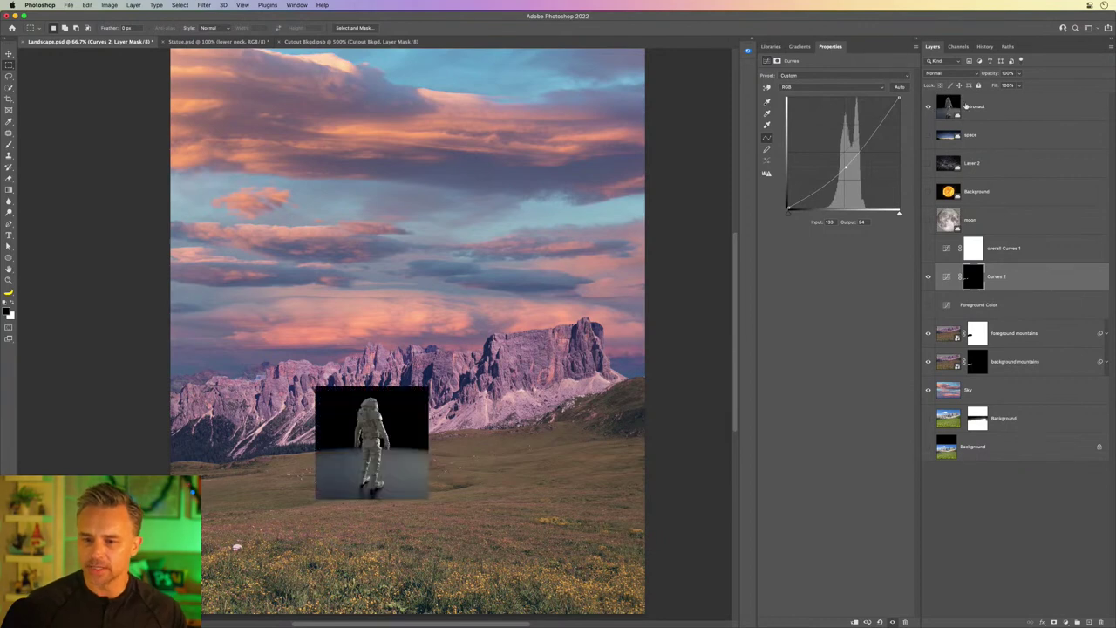
{"action": "left_click", "coordinate": [972, 106]}
{"action": "right_click", "coordinate": [983, 105]}
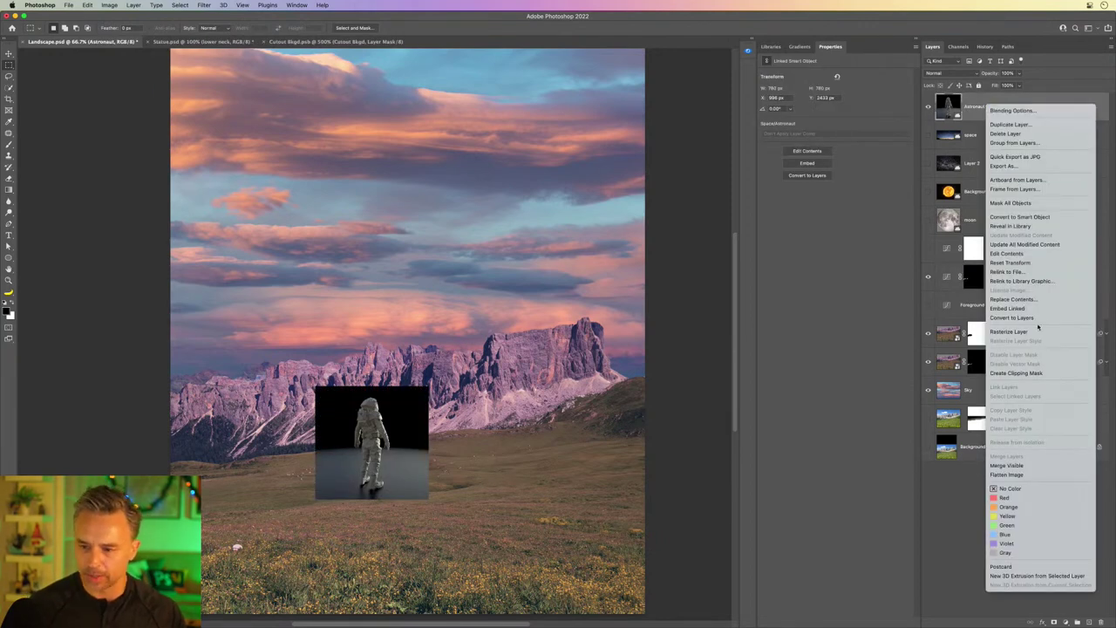
{"action": "left_click", "coordinate": [1039, 332]}
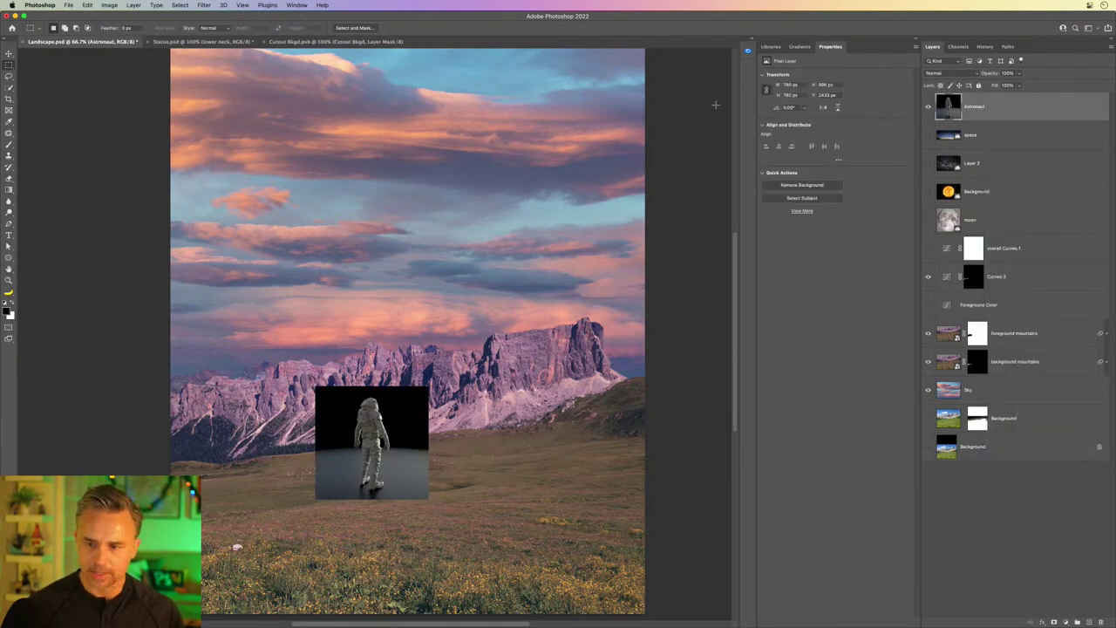
{"action": "left_click", "coordinate": [801, 185]}
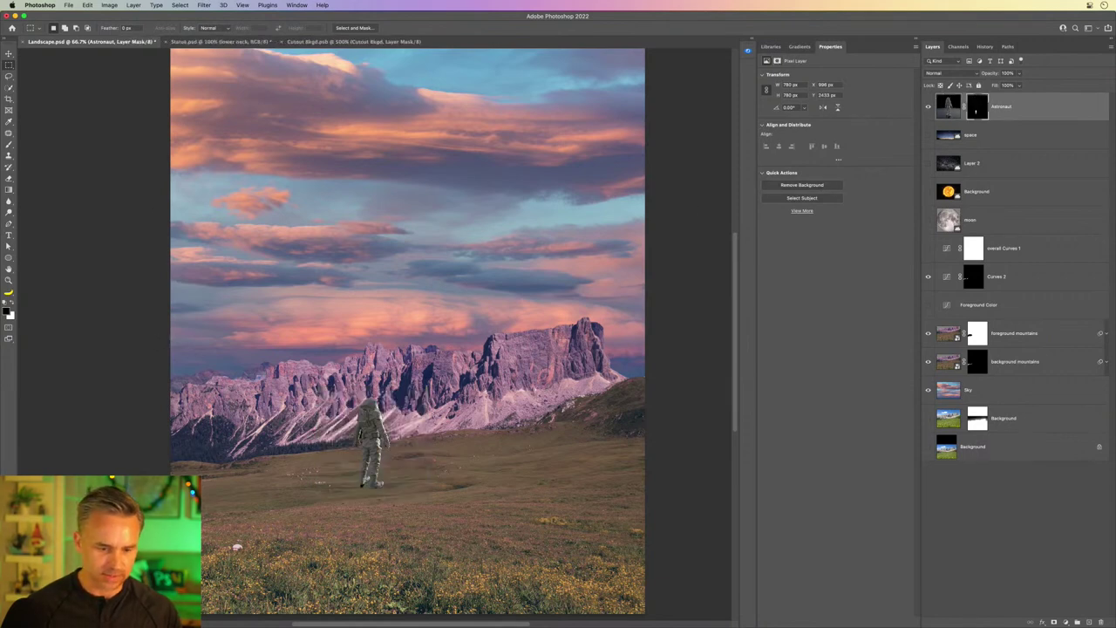
Step: Scale the astronaut down to about 249 px and place it on the meadow
{"action": "key", "text": "ctrl+t"}
{"action": "left_click_drag", "start_coordinate": [428, 385], "coordinate": [354, 469]}
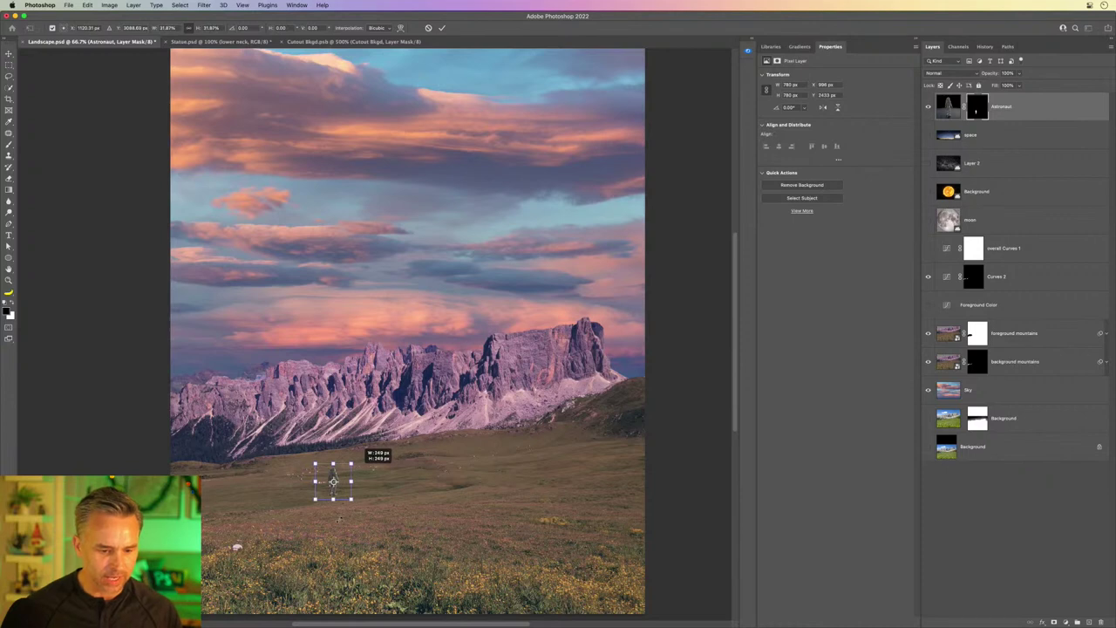
{"action": "mouse_move", "coordinate": [333, 481]}
{"action": "left_mouse_down"}
{"action": "mouse_move", "coordinate": [341, 518]}
{"action": "mouse_move", "coordinate": [332, 476]}
{"action": "mouse_move", "coordinate": [340, 504]}
{"action": "mouse_move", "coordinate": [305, 506]}
{"action": "left_mouse_up"}
{"action": "key", "text": "Return"}
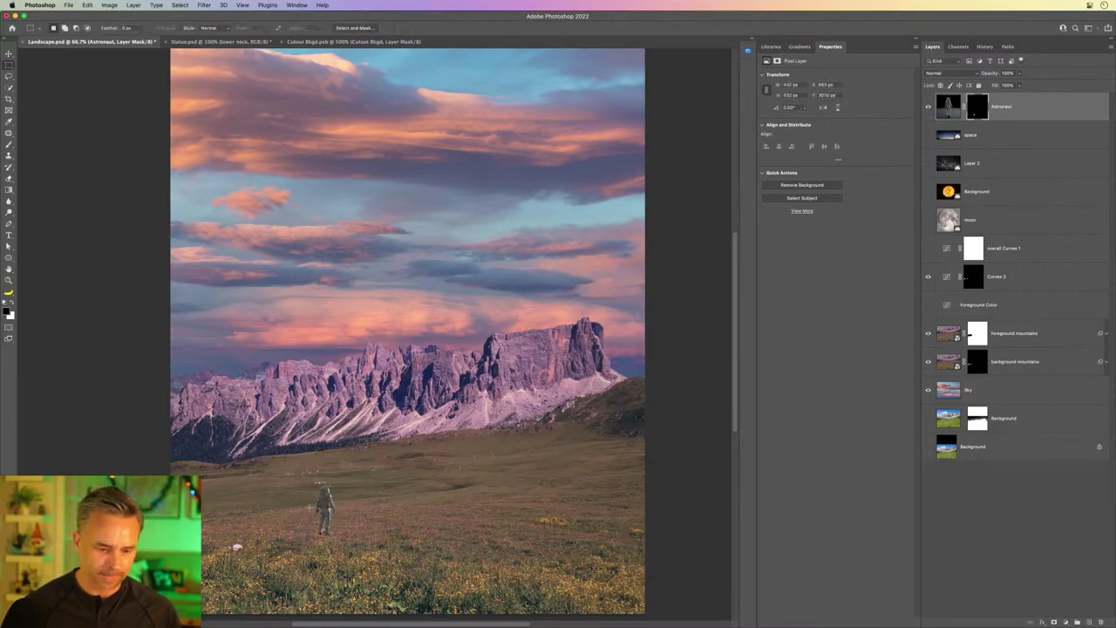
{"action": "key", "text": "super+plus"}
{"action": "scroll", "coordinate": [384, 347], "scroll_direction": "down", "scroll_amount": 3}
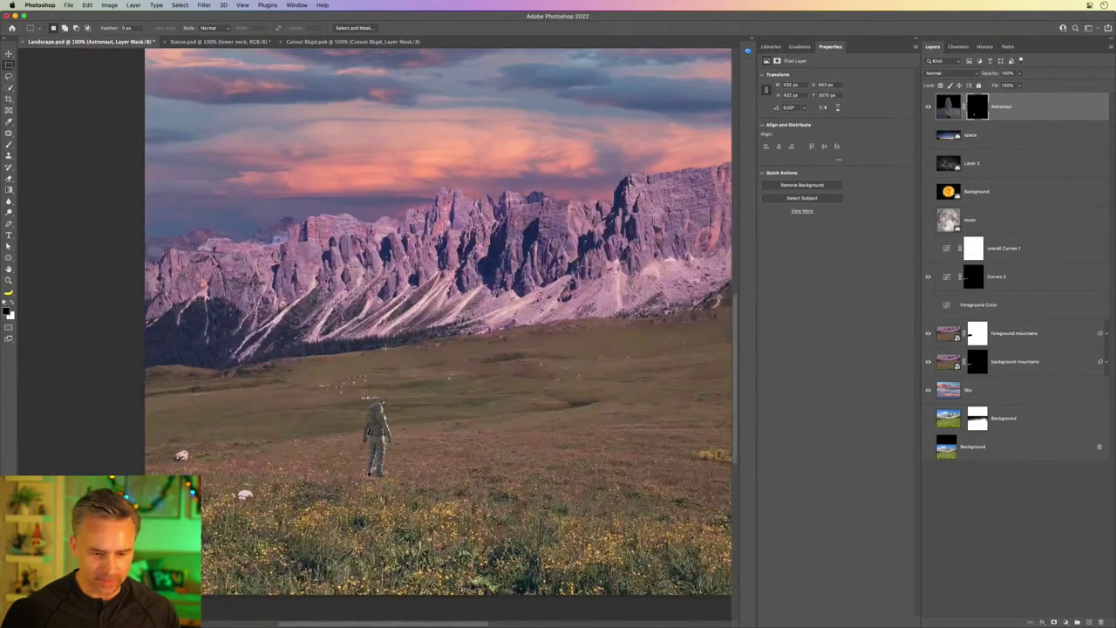
{"action": "scroll", "coordinate": [384, 348], "scroll_direction": "up", "scroll_amount": 2}
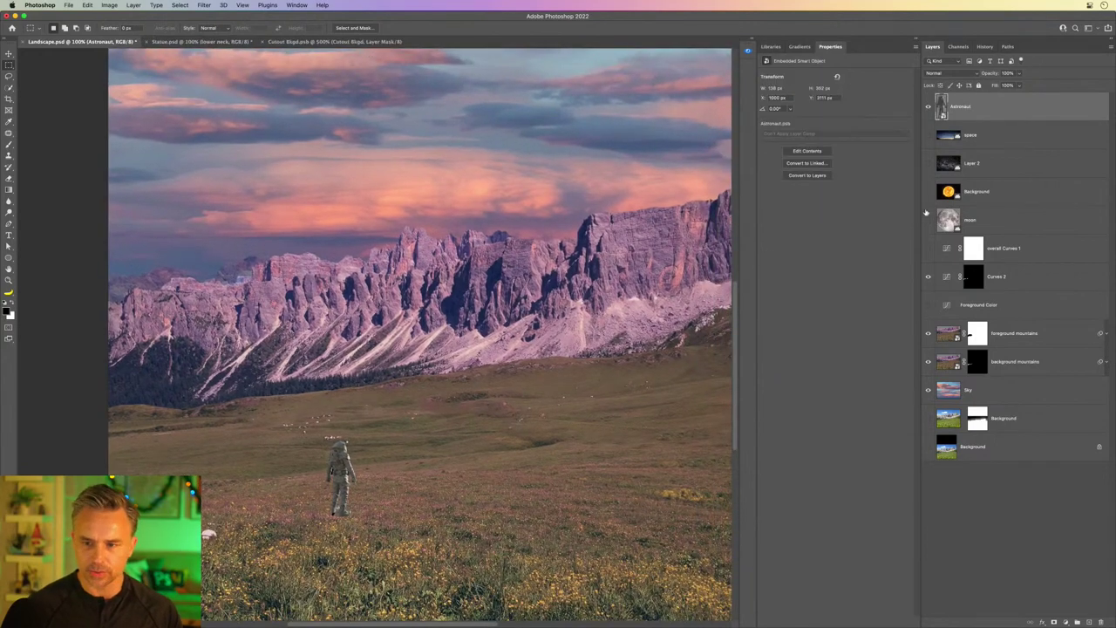
{"action": "key", "text": "super+plus"}
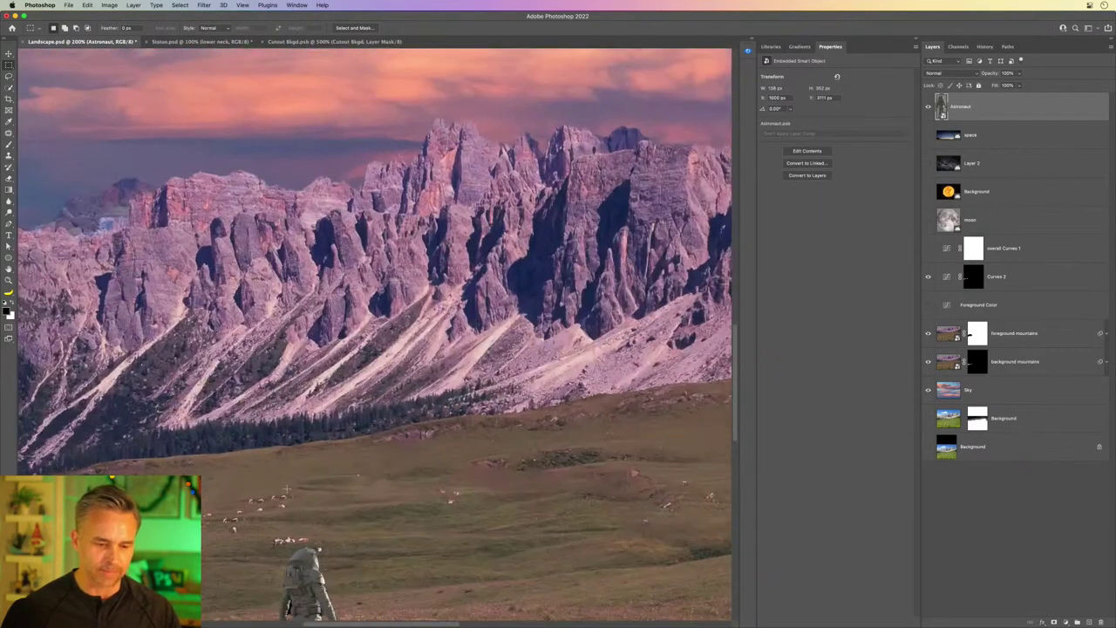
{"action": "scroll", "coordinate": [305, 398], "scroll_direction": "down", "scroll_amount": 2}
{"action": "scroll", "coordinate": [304, 397], "scroll_direction": "down", "scroll_amount": 1}
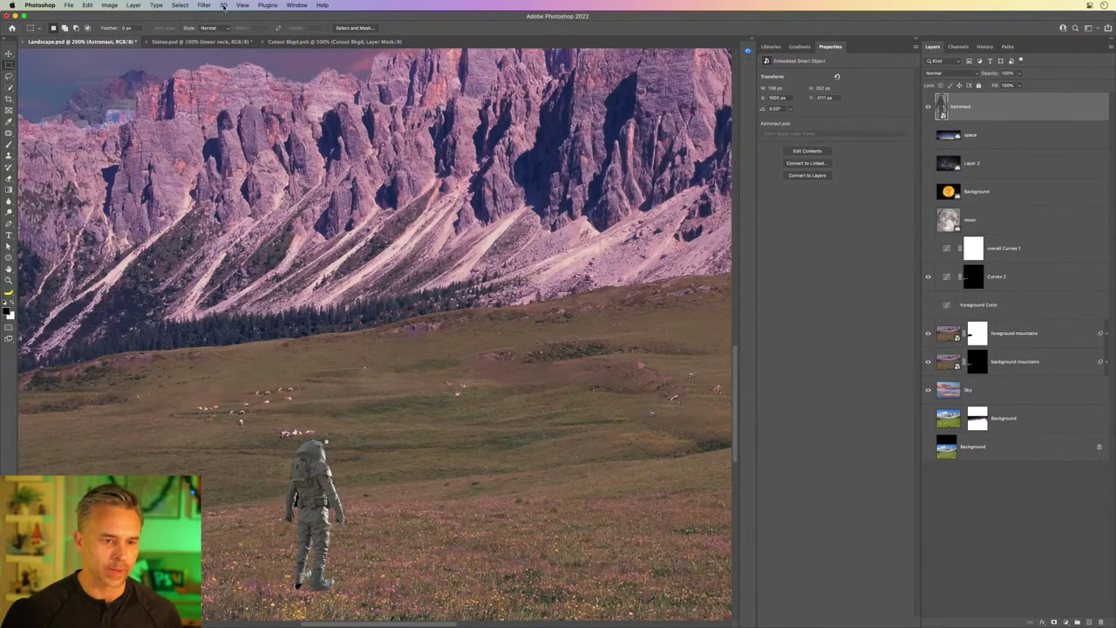
Step: Turn on the Harmonization neural filter with the Sky layer as reference at strength 100
{"action": "left_click", "coordinate": [179, 5]}
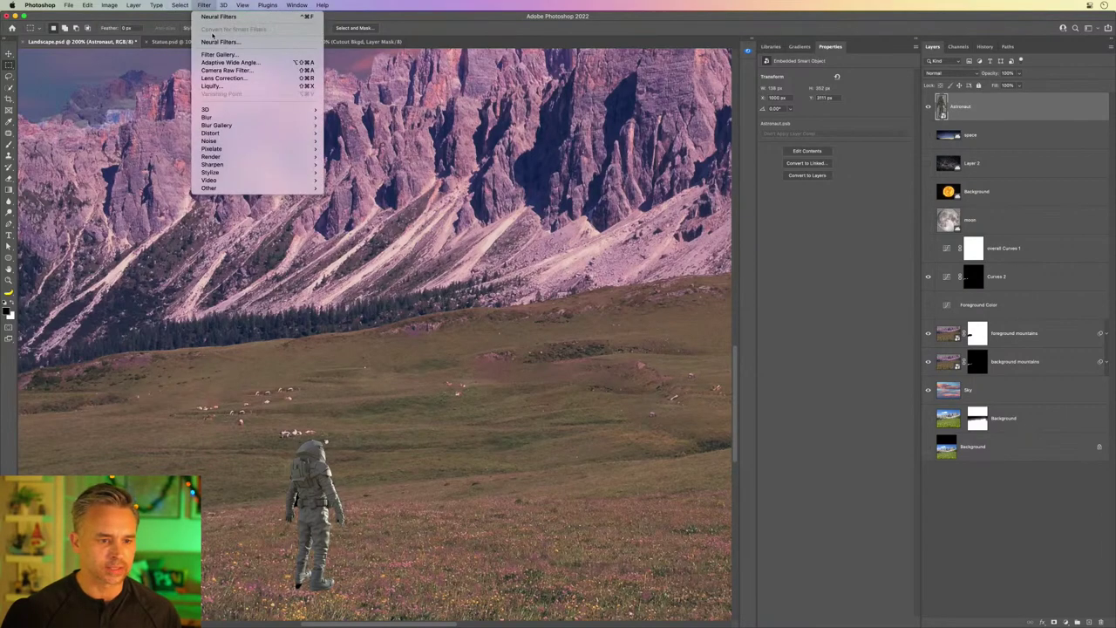
{"action": "left_click", "coordinate": [188, 37]}
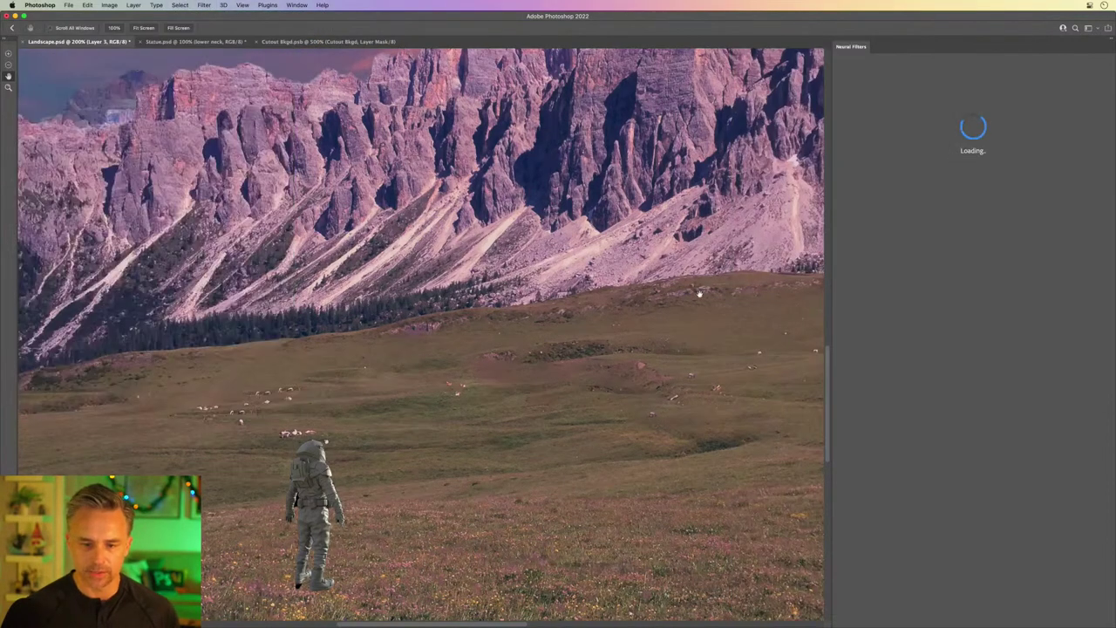
{"action": "left_click", "coordinate": [932, 245]}
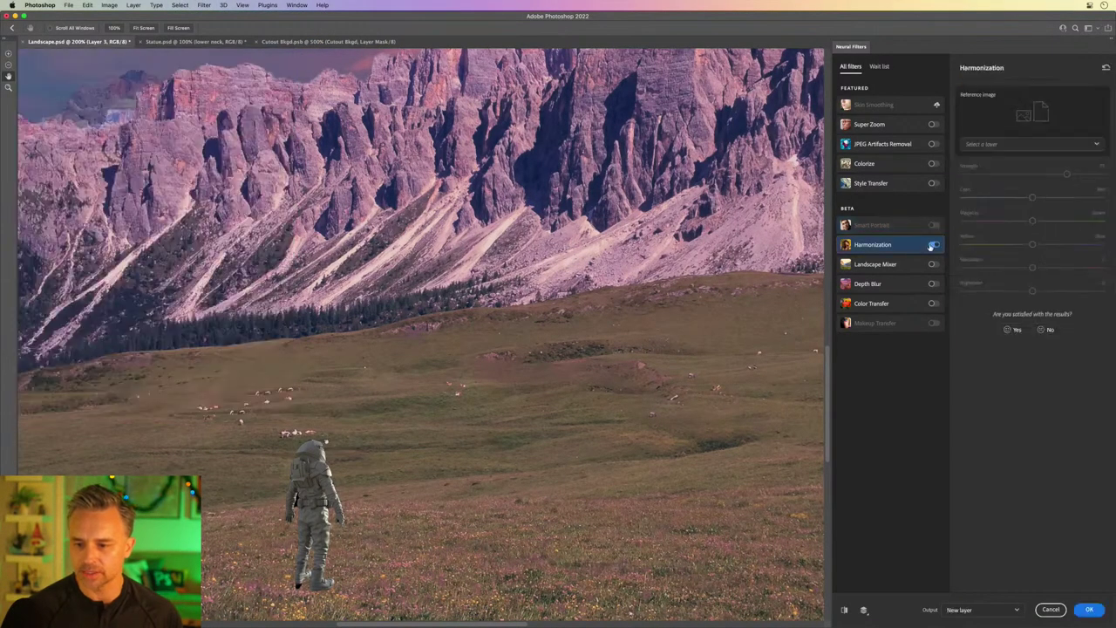
{"action": "left_click", "coordinate": [1008, 146]}
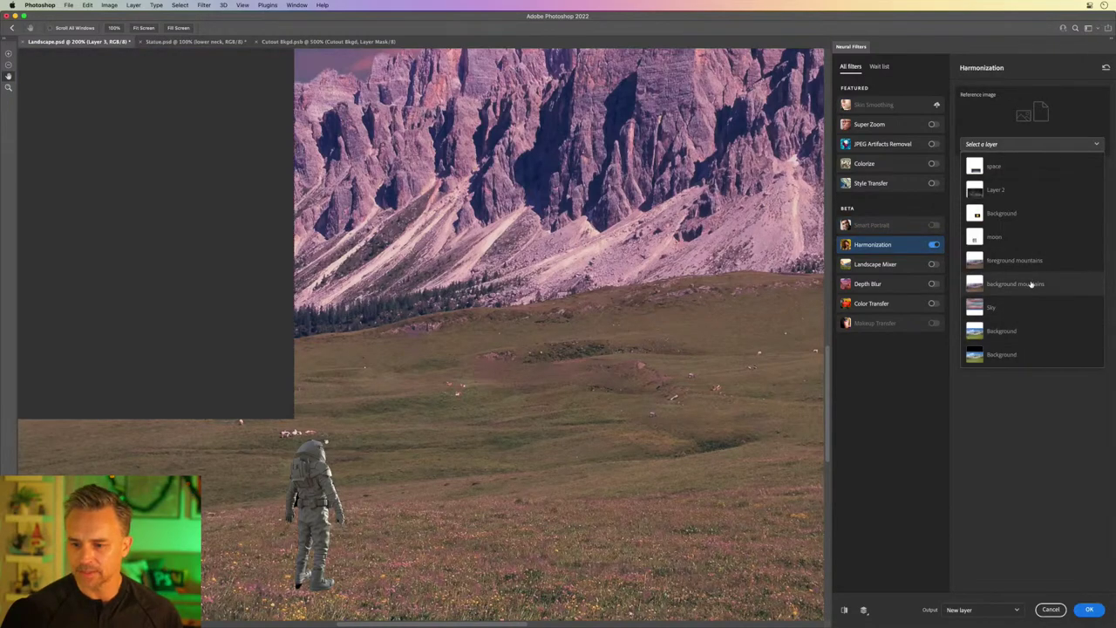
{"action": "left_click", "coordinate": [1027, 308]}
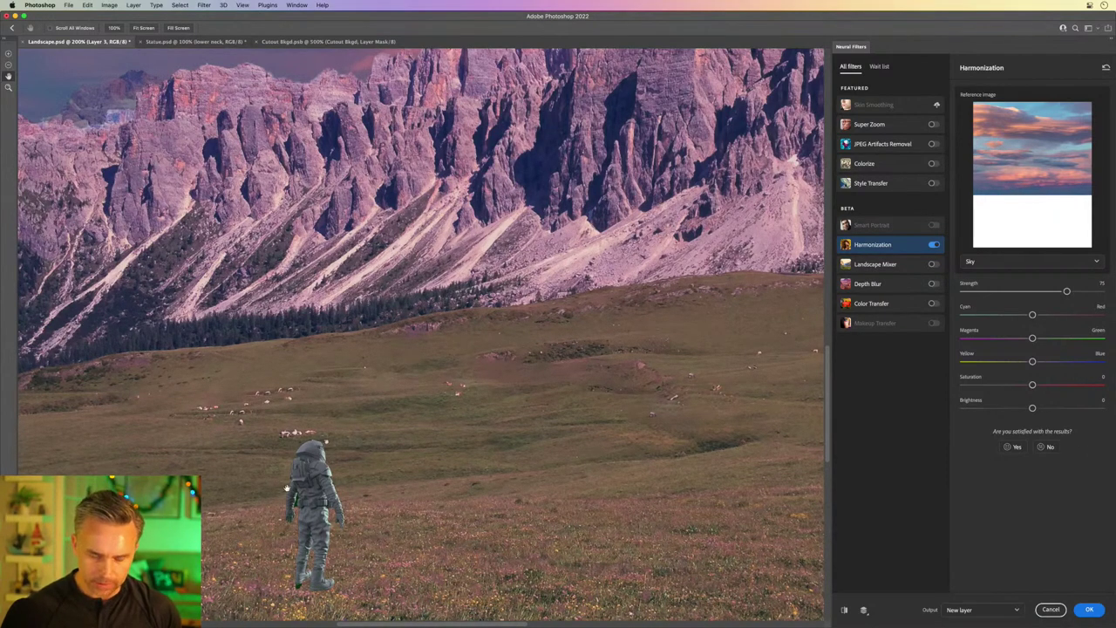
{"action": "key", "text": "super+minus"}
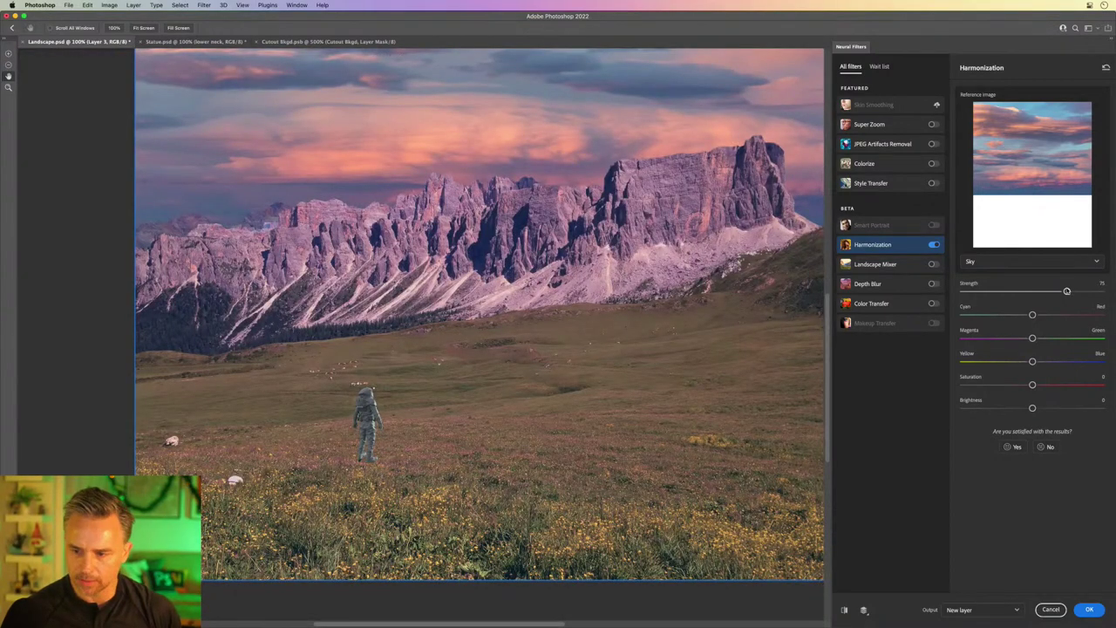
{"action": "left_click_drag", "start_coordinate": [1066, 291], "coordinate": [1111, 292]}
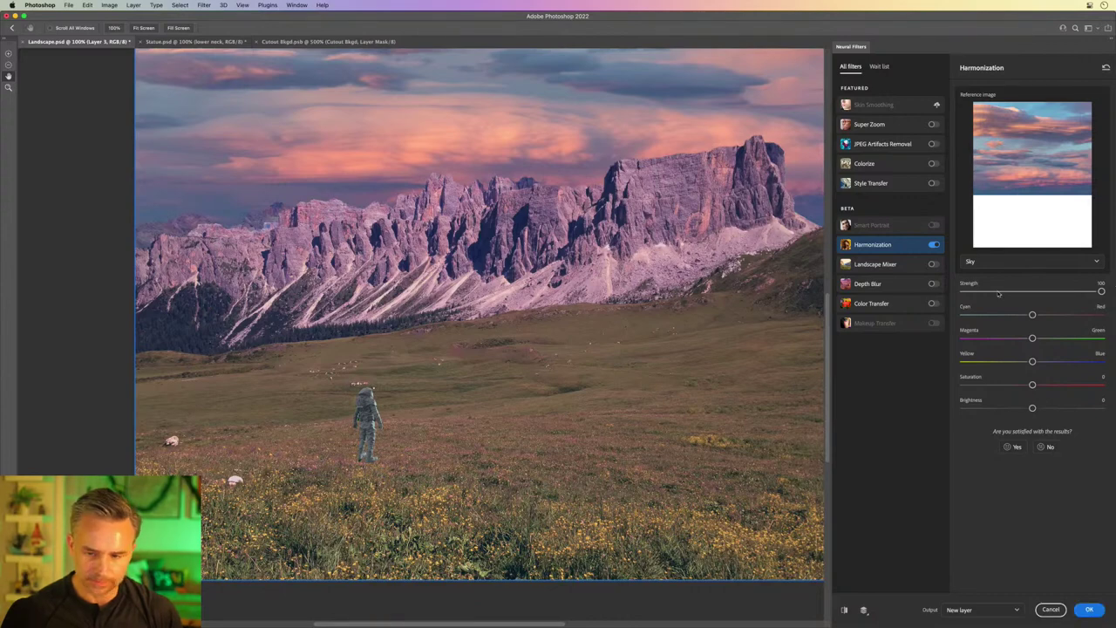
{"action": "left_click", "coordinate": [1003, 261]}
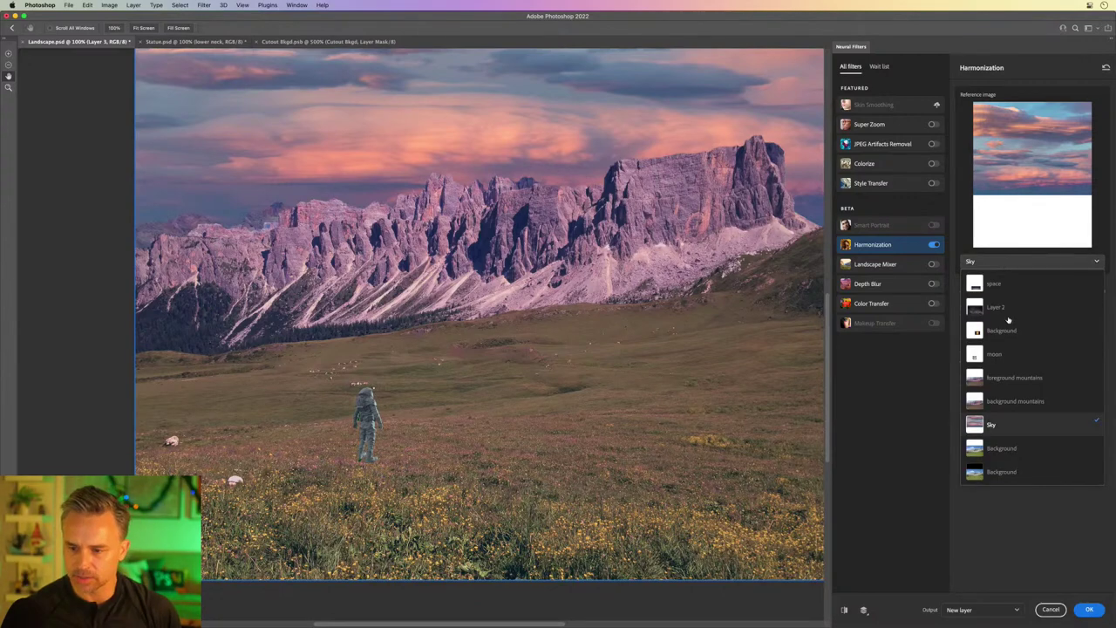
Step: Nudge the Cyan–Red balance slightly toward cyan and use foreground mountains as the reference
{"action": "left_click", "coordinate": [994, 402]}
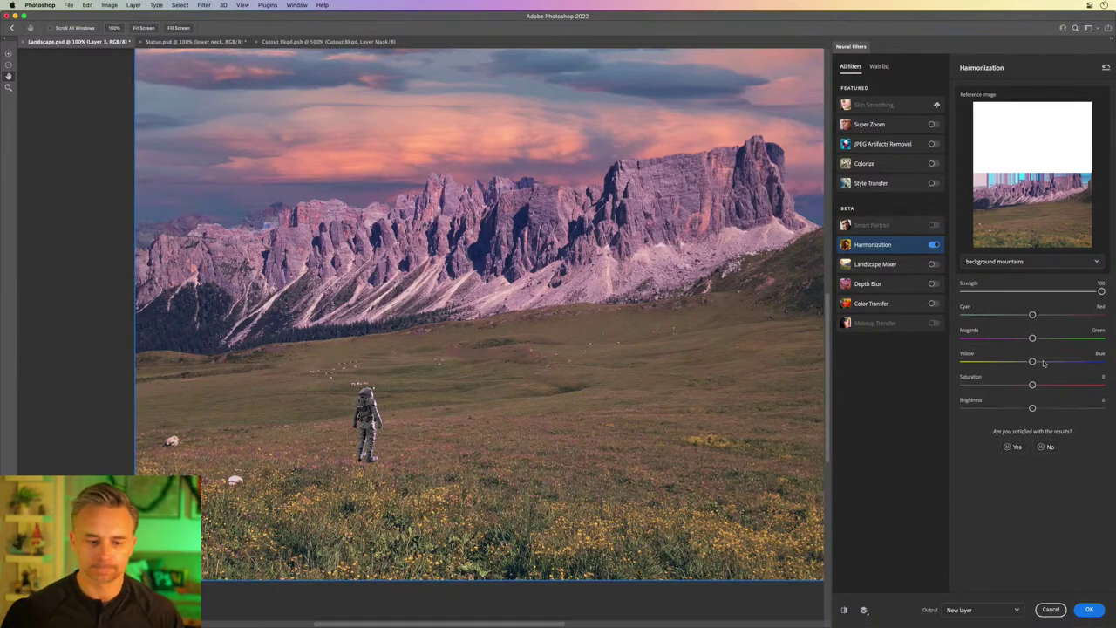
{"action": "left_click", "coordinate": [1015, 316]}
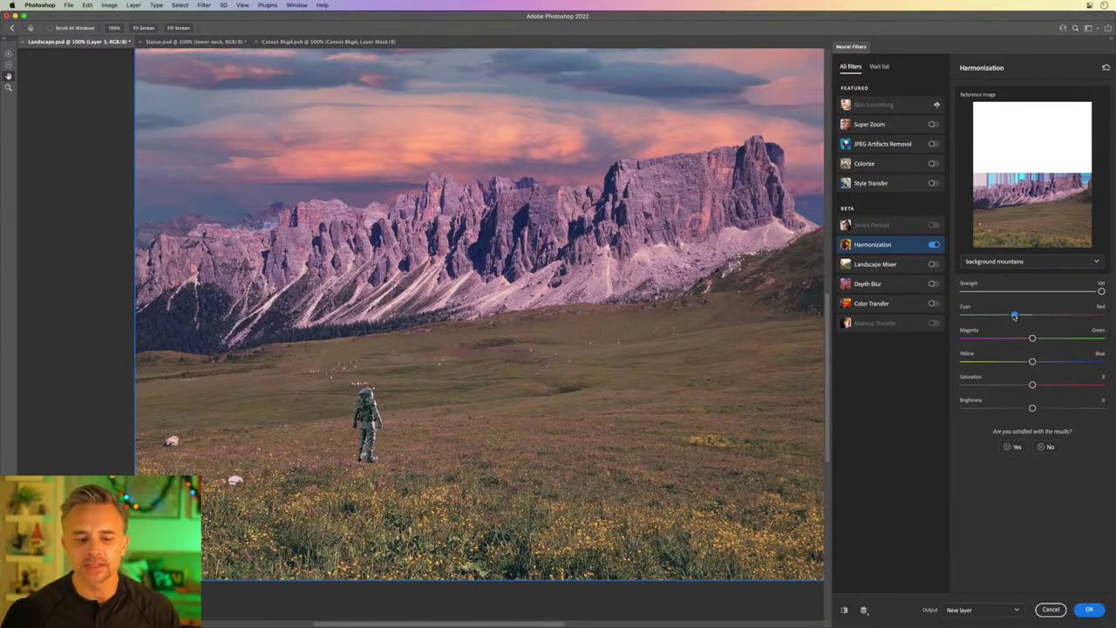
{"action": "left_click_drag", "start_coordinate": [1019, 317], "coordinate": [1026, 316]}
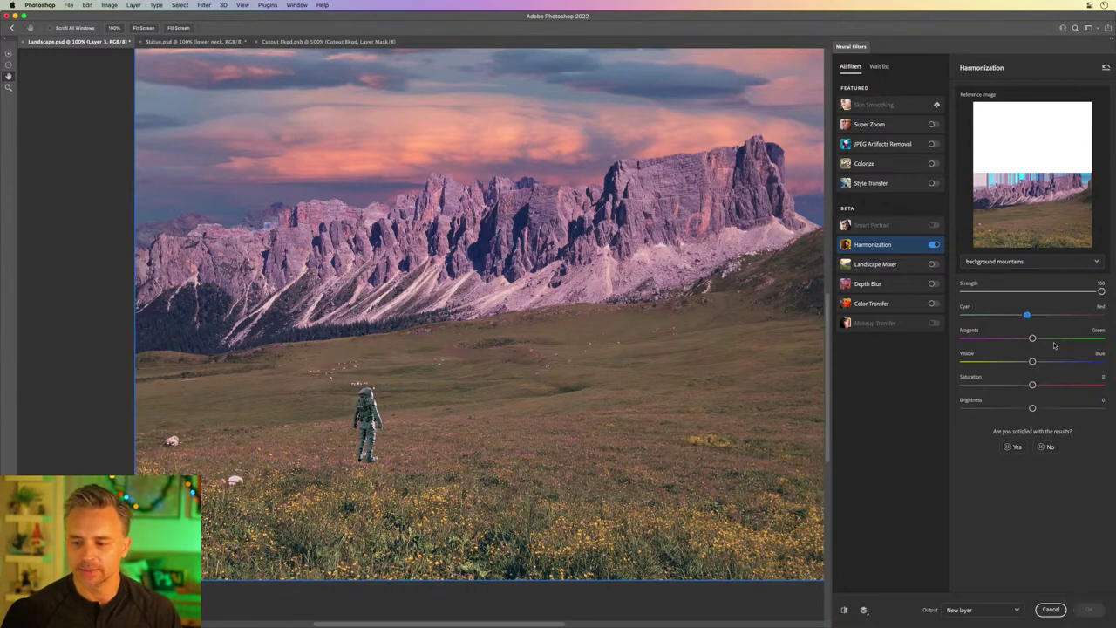
{"action": "left_click", "coordinate": [1033, 338]}
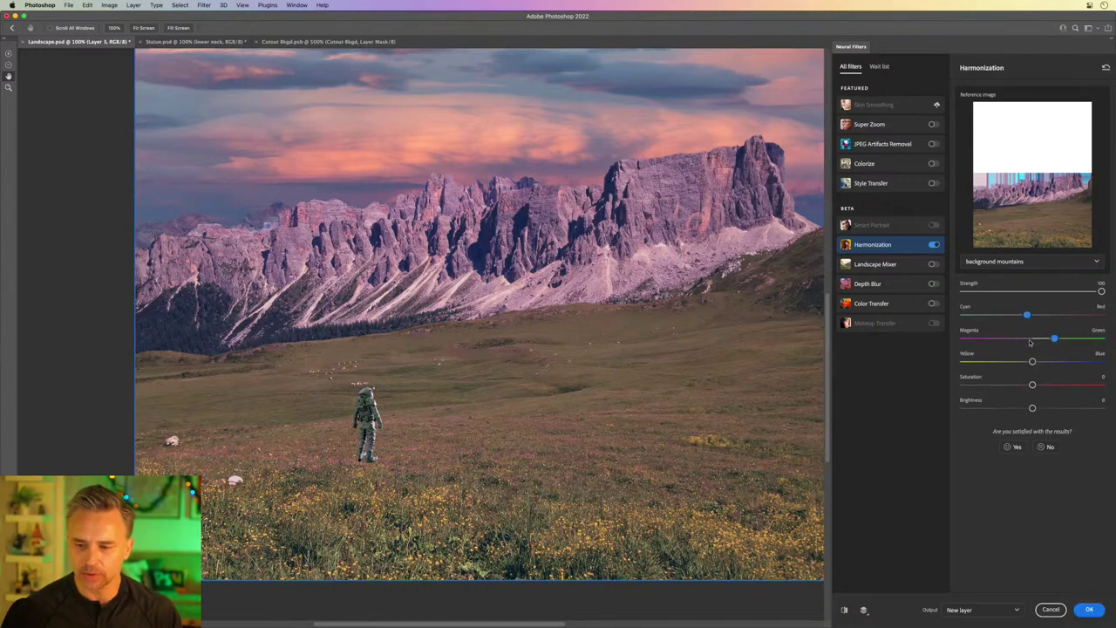
{"action": "left_click", "coordinate": [1020, 261]}
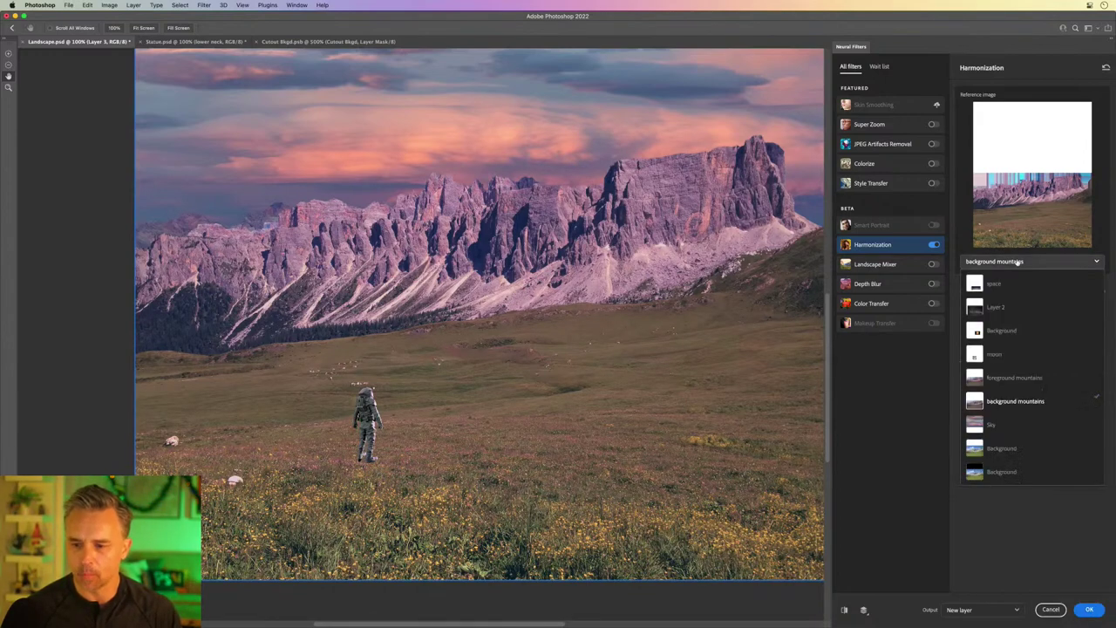
{"action": "left_click", "coordinate": [1014, 378]}
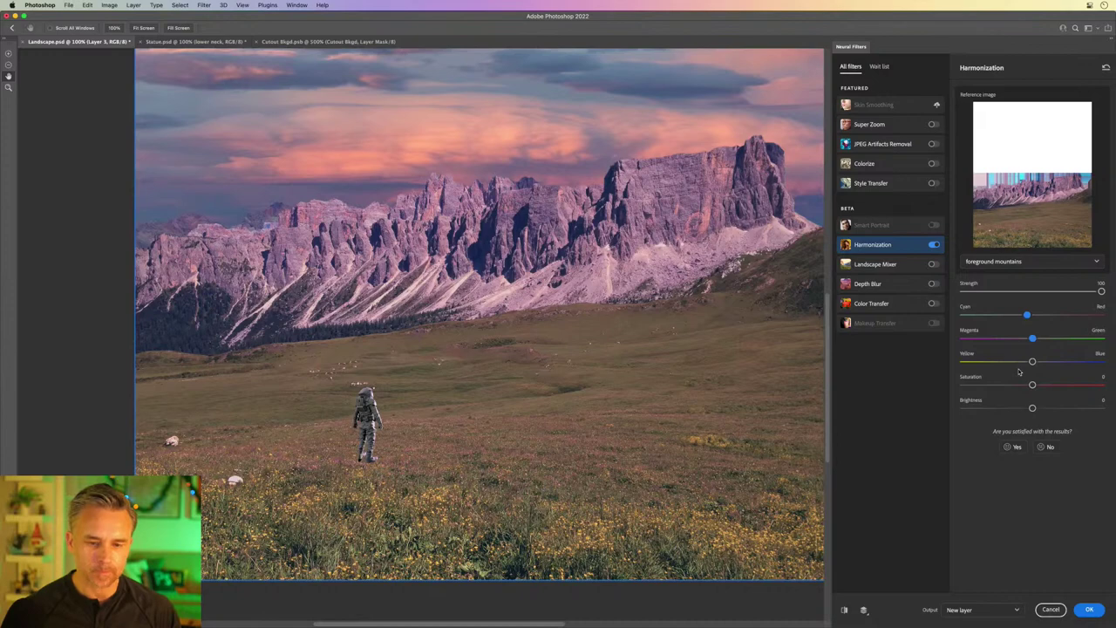
{"action": "key", "text": "super+minus"}
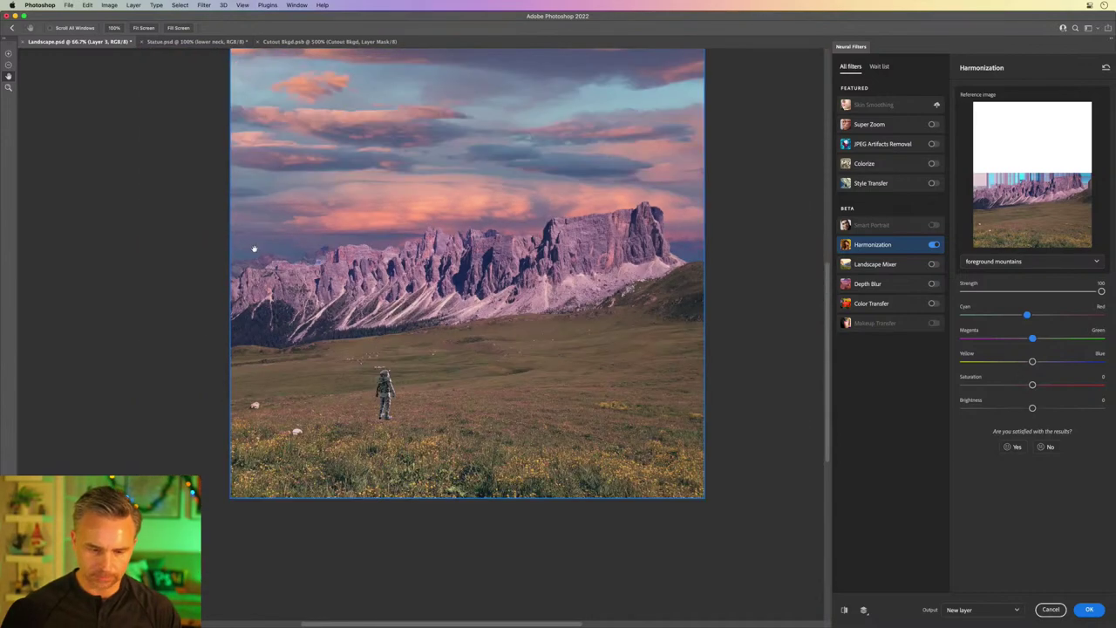
Step: Close Neural Filters and move Layer 3 beneath the Astronaut layer
{"action": "left_click", "coordinate": [1051, 609]}
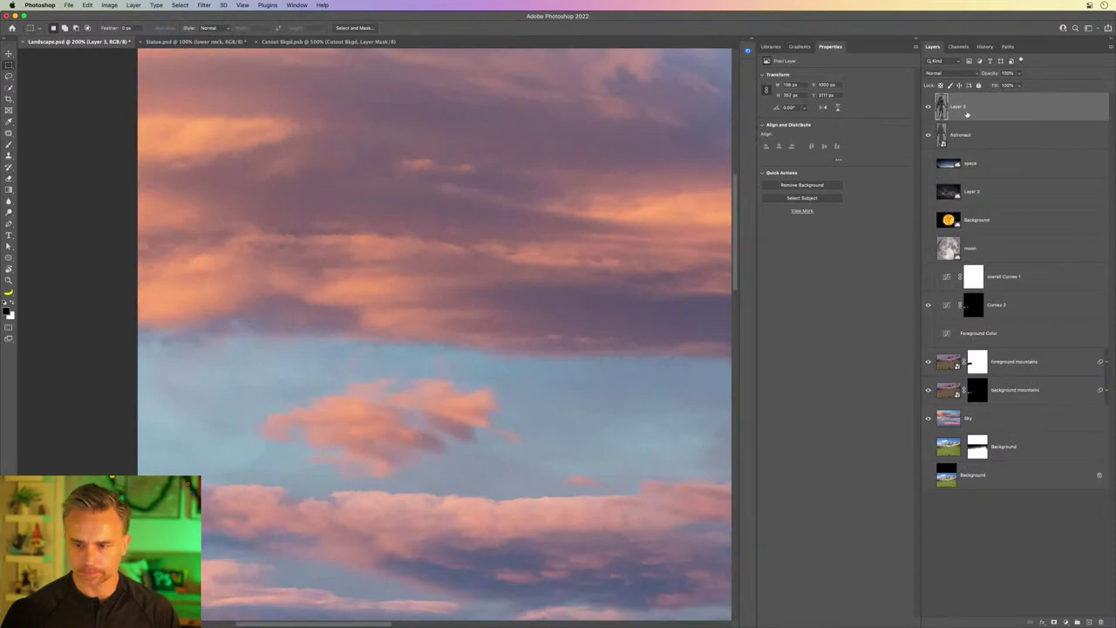
{"action": "left_click_drag", "start_coordinate": [966, 113], "coordinate": [963, 148]}
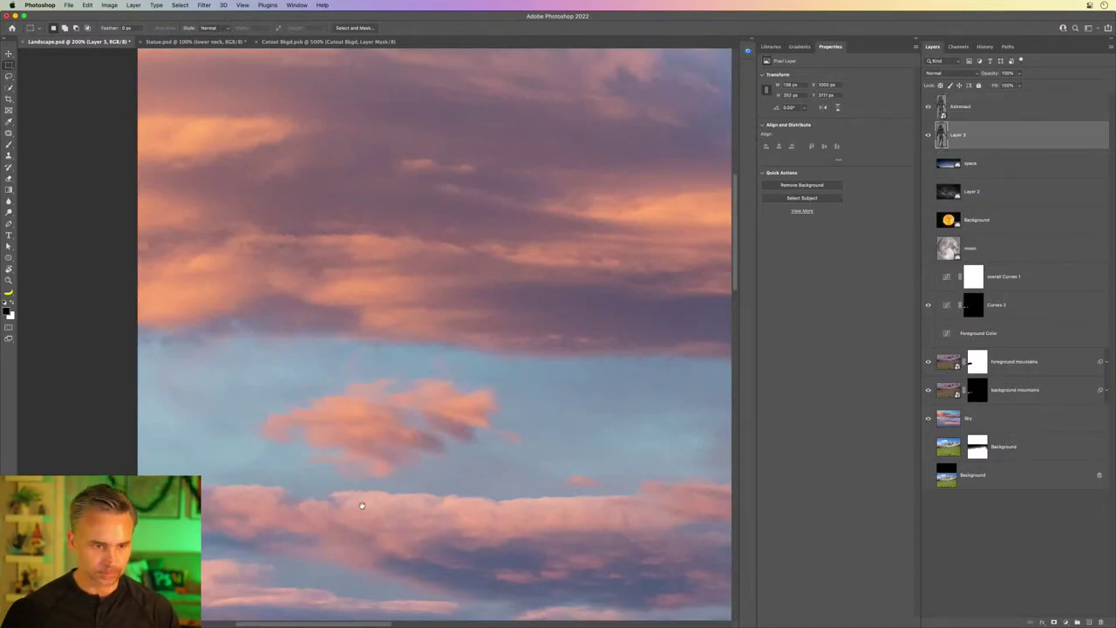
{"action": "scroll", "coordinate": [362, 505], "scroll_direction": "down", "scroll_amount": 5}
{"action": "scroll", "coordinate": [143, 186], "scroll_direction": "down", "scroll_amount": 5}
{"action": "scroll", "coordinate": [448, 162], "scroll_direction": "down", "scroll_amount": 5}
{"action": "scroll", "coordinate": [480, 374], "scroll_direction": "down", "scroll_amount": 3}
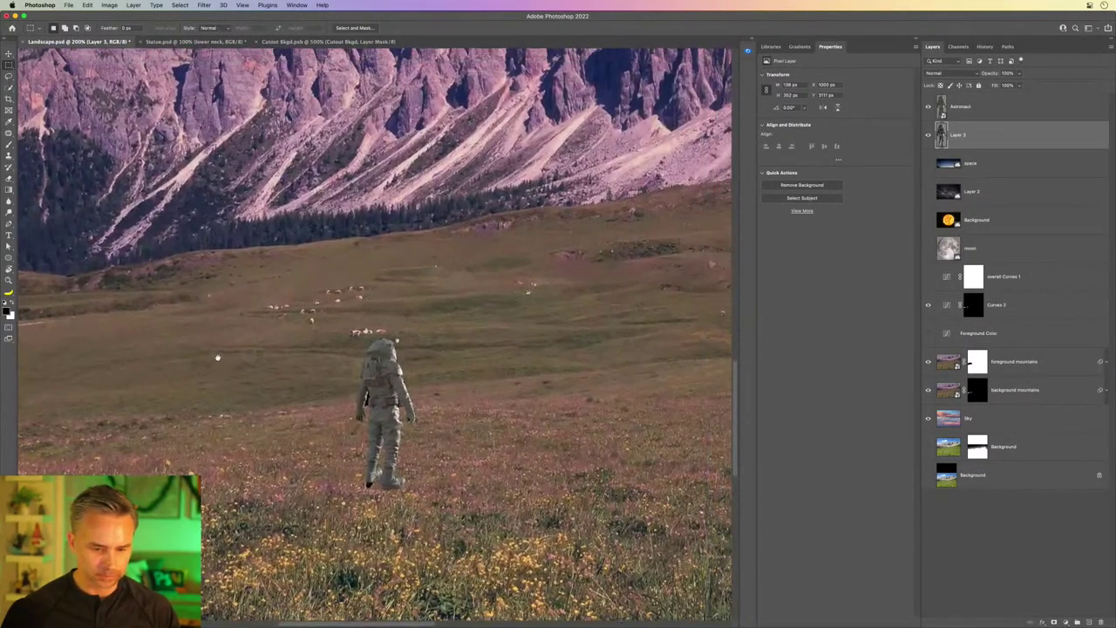
Step: Toggle the Astronaut layer to compare, then select it and open its blend modes
{"action": "left_click", "coordinate": [929, 108]}
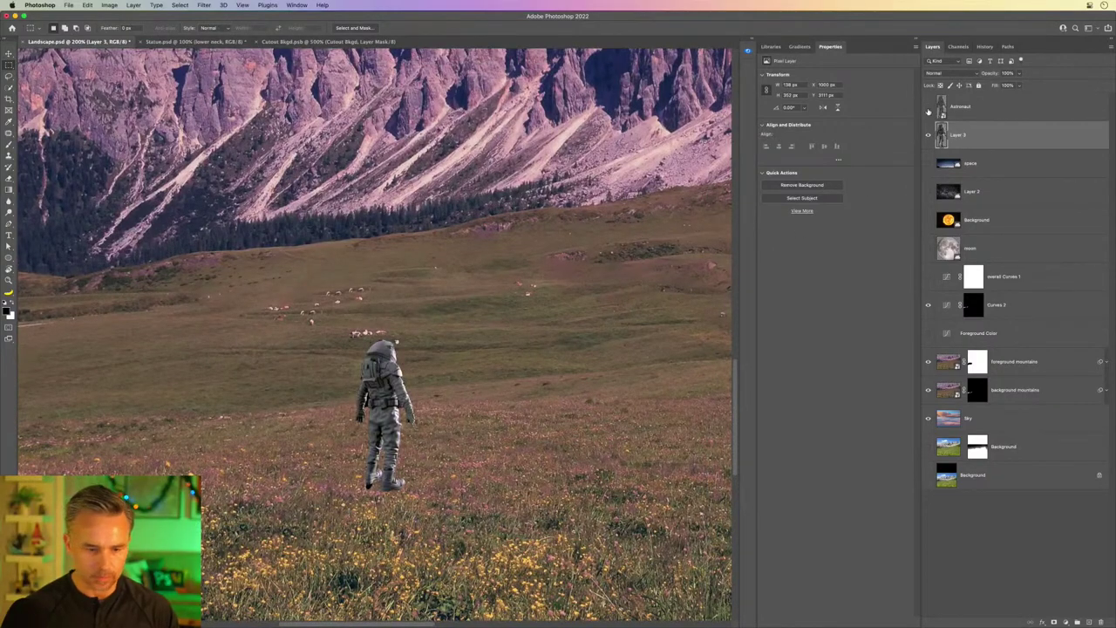
{"action": "left_click", "coordinate": [960, 109]}
{"action": "left_click", "coordinate": [950, 73]}
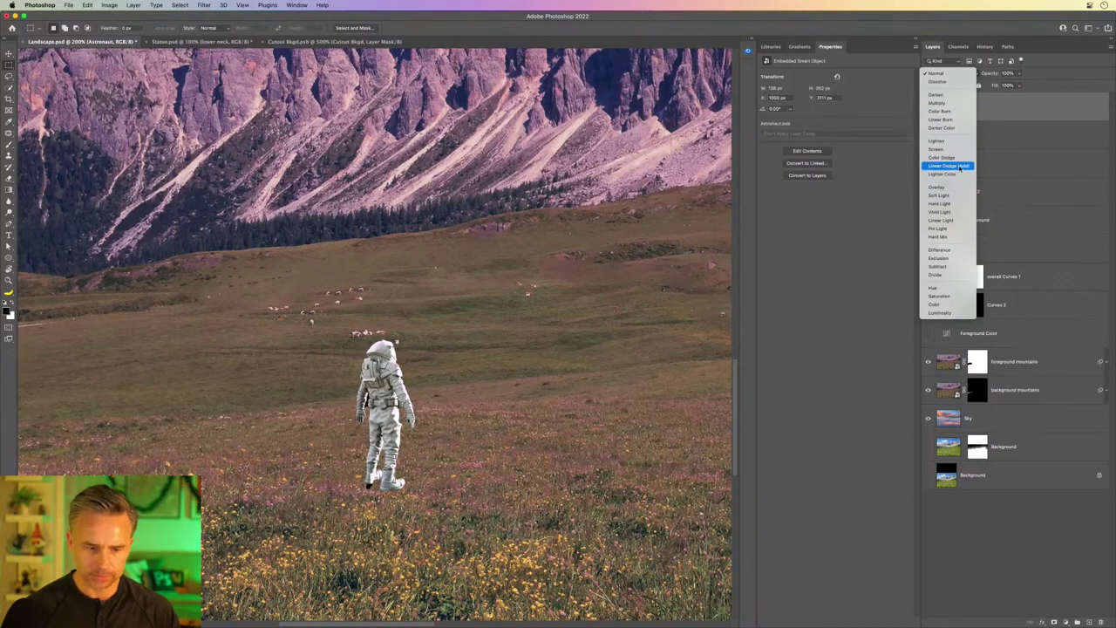
Step: Set the Astronaut layer to Lighter Color, compare it on and off, and leave it visible
{"action": "left_click", "coordinate": [959, 174]}
{"action": "left_click", "coordinate": [928, 106]}
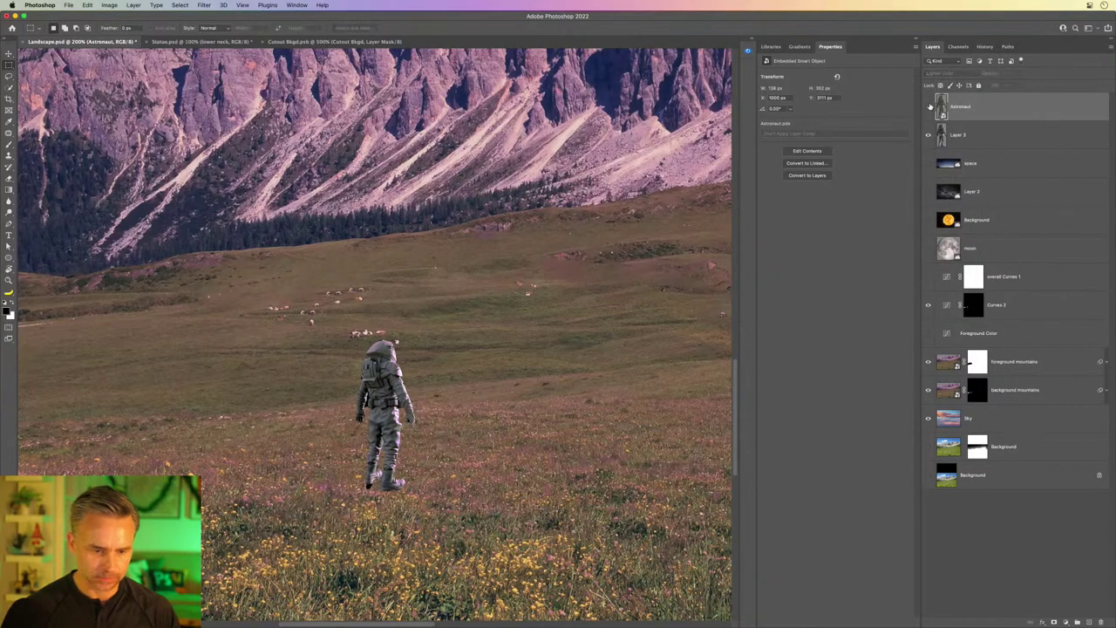
{"action": "left_click", "coordinate": [929, 105]}
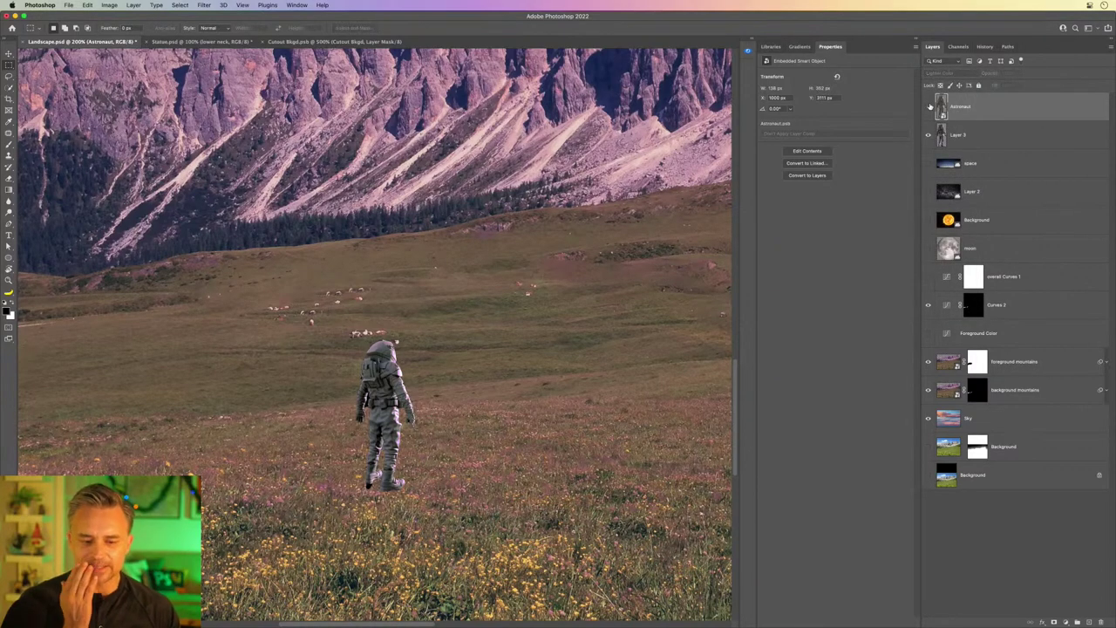
{"action": "left_click", "coordinate": [928, 105]}
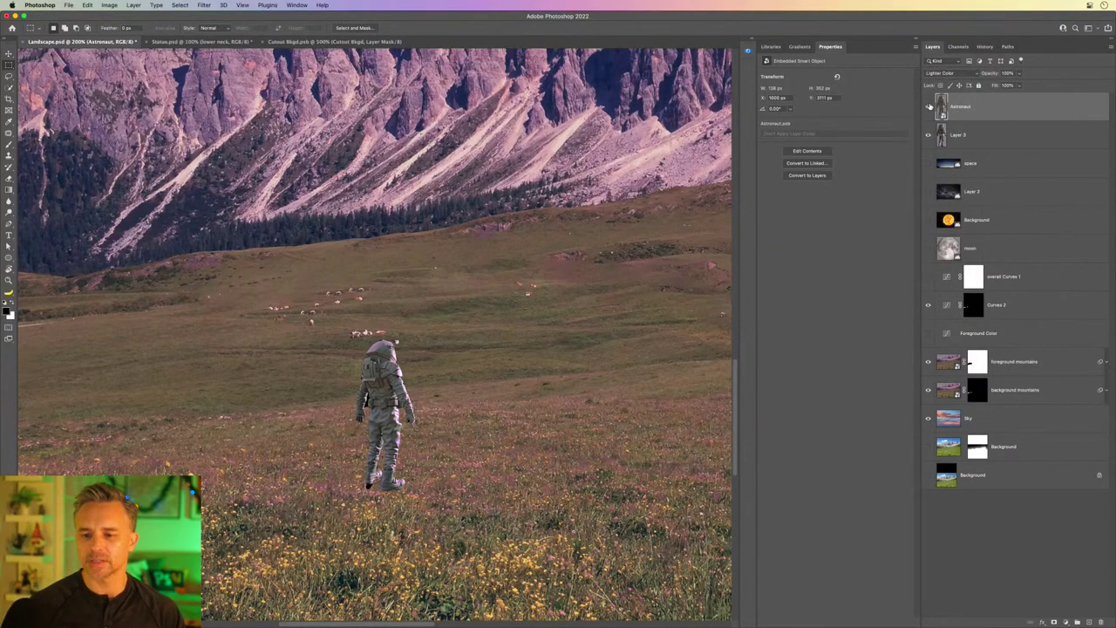
{"action": "left_click", "coordinate": [968, 135]}
{"action": "left_click", "coordinate": [929, 106]}
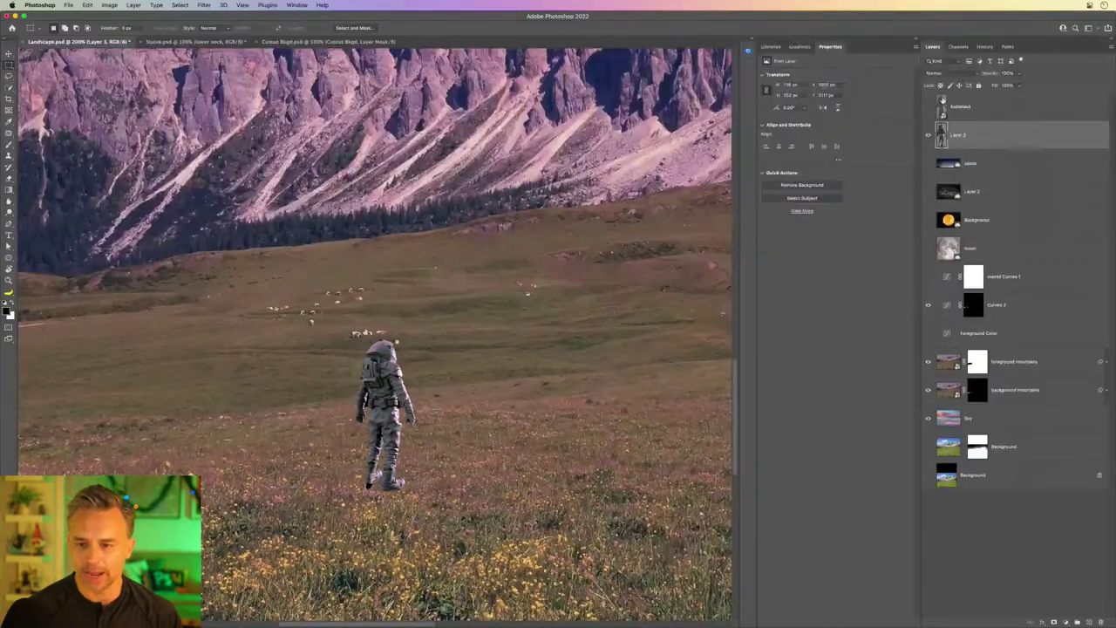
{"action": "left_click", "coordinate": [928, 106]}
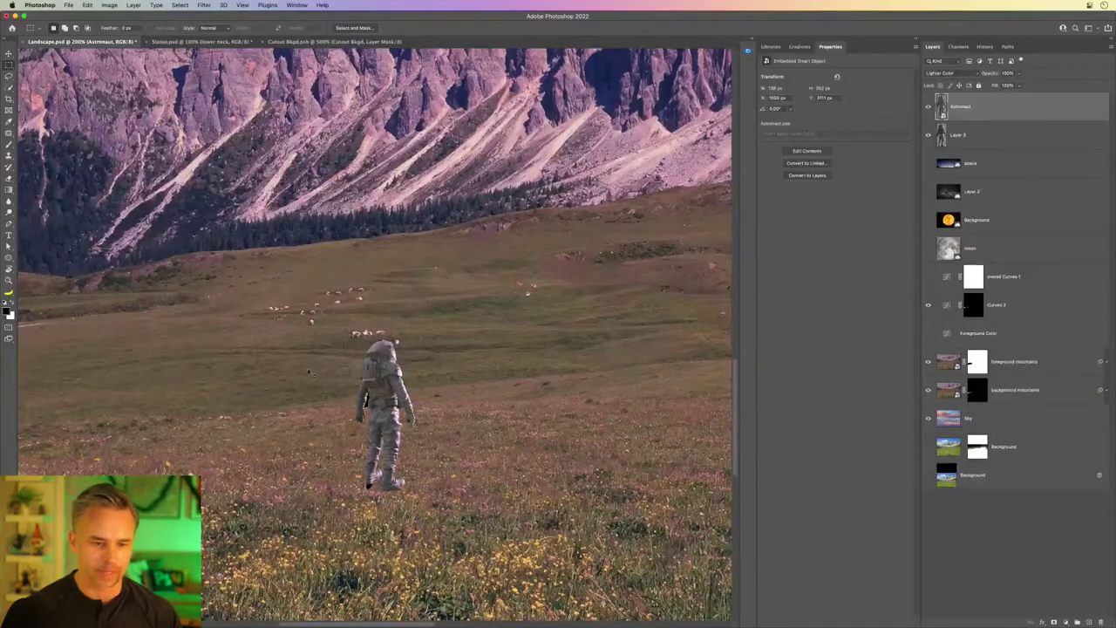
Step: Check the astronaut's placement by shifting it left and back to its original spot
{"action": "key", "text": "v"}
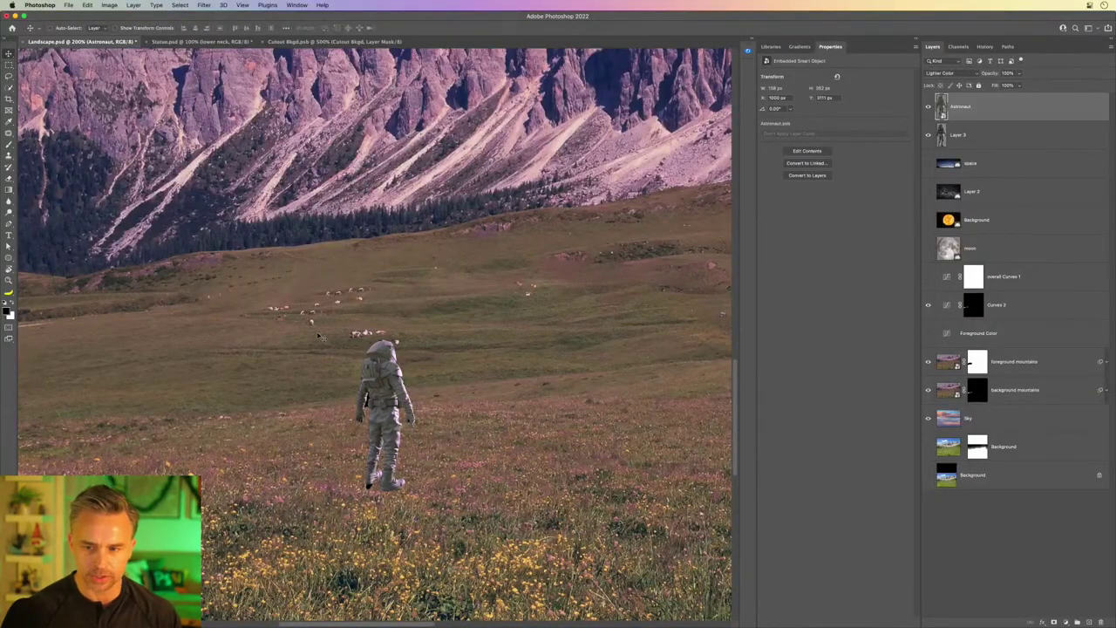
{"action": "left_click_drag", "start_coordinate": [381, 353], "coordinate": [324, 353]}
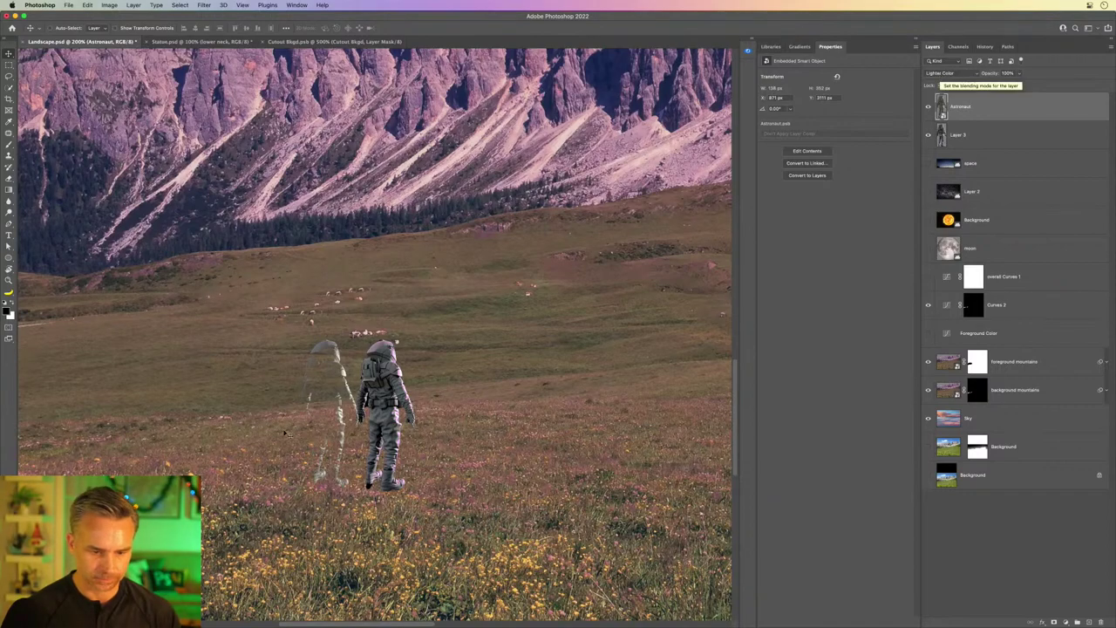
{"action": "left_click_drag", "start_coordinate": [305, 418], "coordinate": [371, 403]}
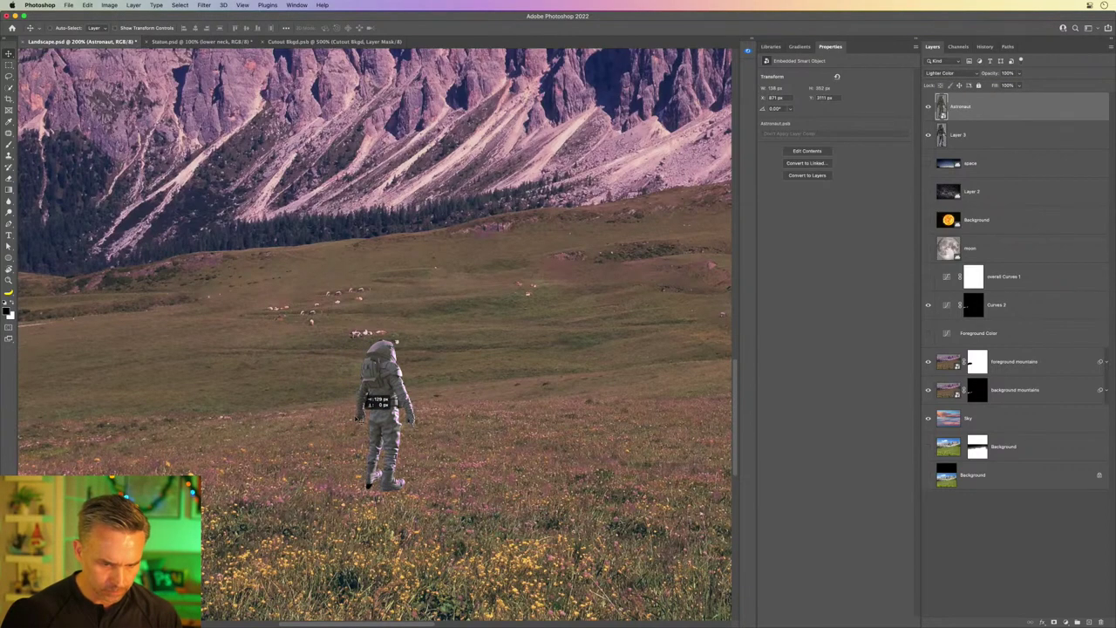
{"action": "key", "text": "ctrl+plus"}
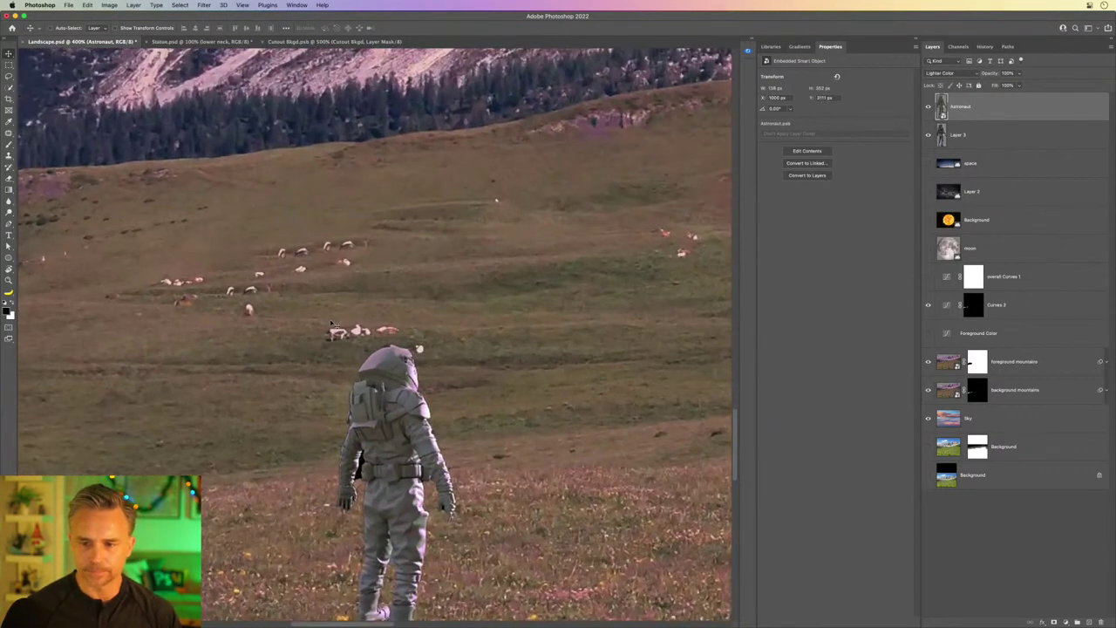
{"action": "scroll", "coordinate": [331, 325], "scroll_direction": "down", "scroll_amount": 3}
Step: Keep the Astronaut layer in Lighter Color and clip it to Layer 3
{"action": "left_click", "coordinate": [933, 73]}
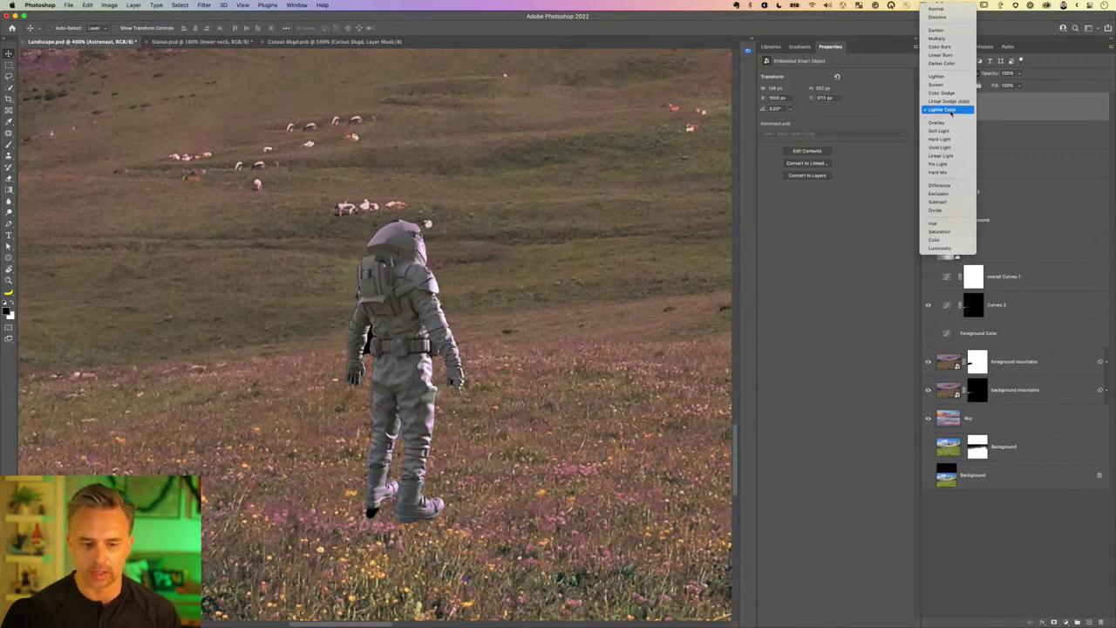
{"action": "left_click", "coordinate": [948, 110]}
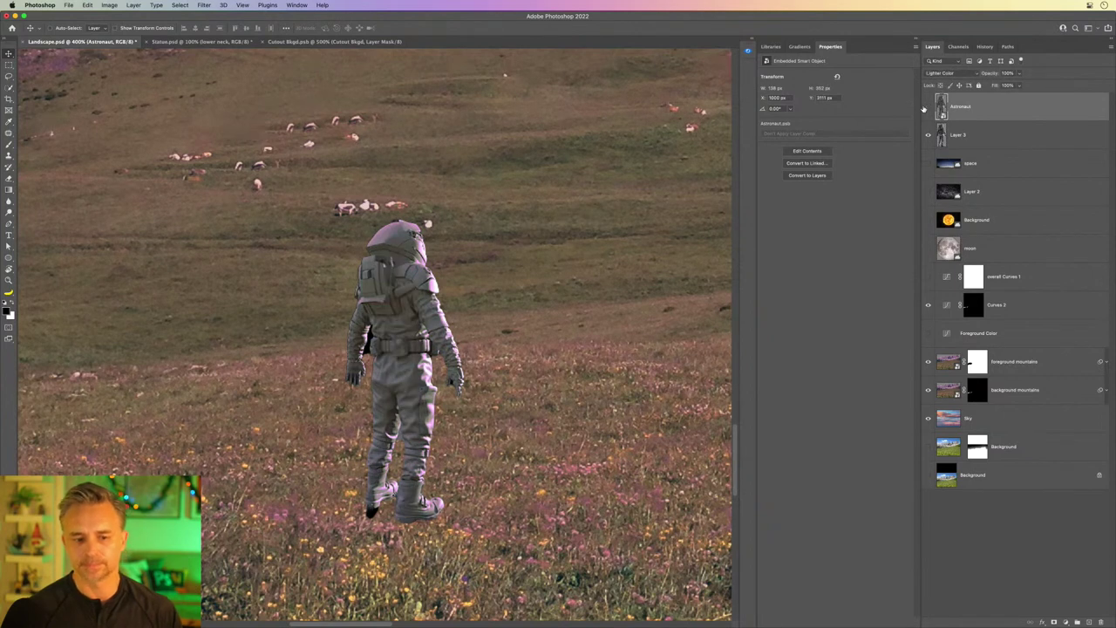
{"action": "left_click", "coordinate": [926, 106]}
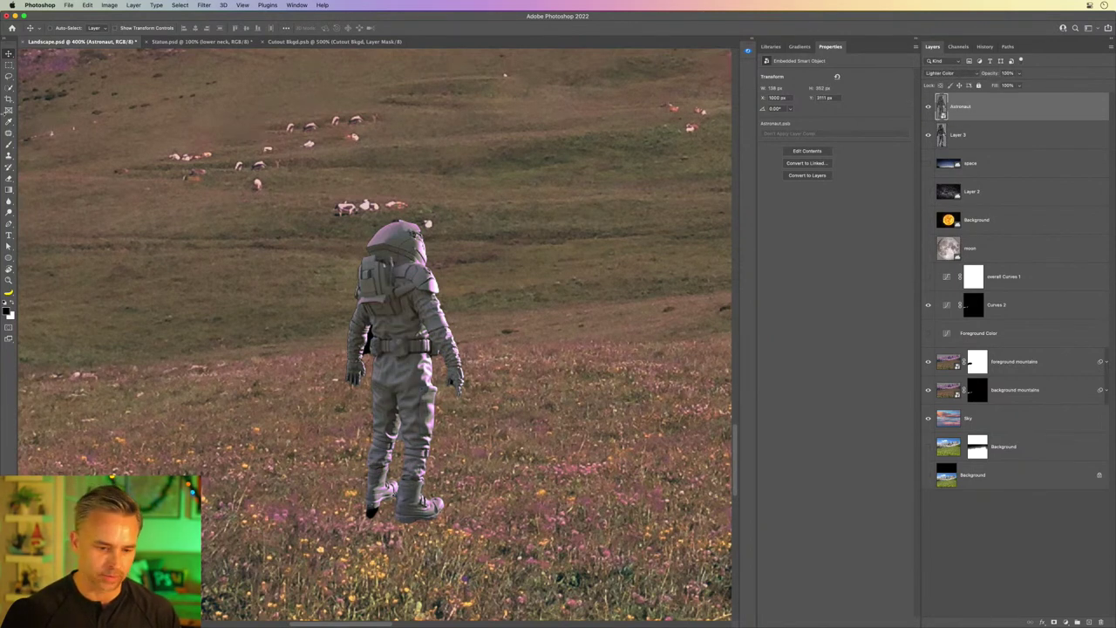
{"action": "left_click", "coordinate": [953, 138]}
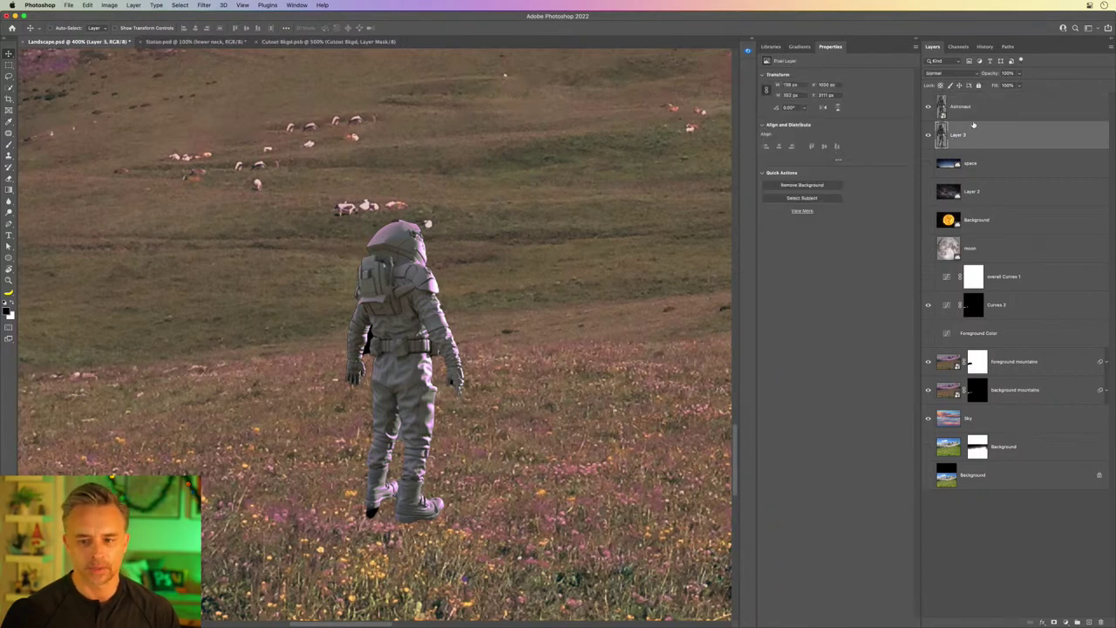
{"action": "left_click", "coordinate": [974, 119], "text": "alt"}
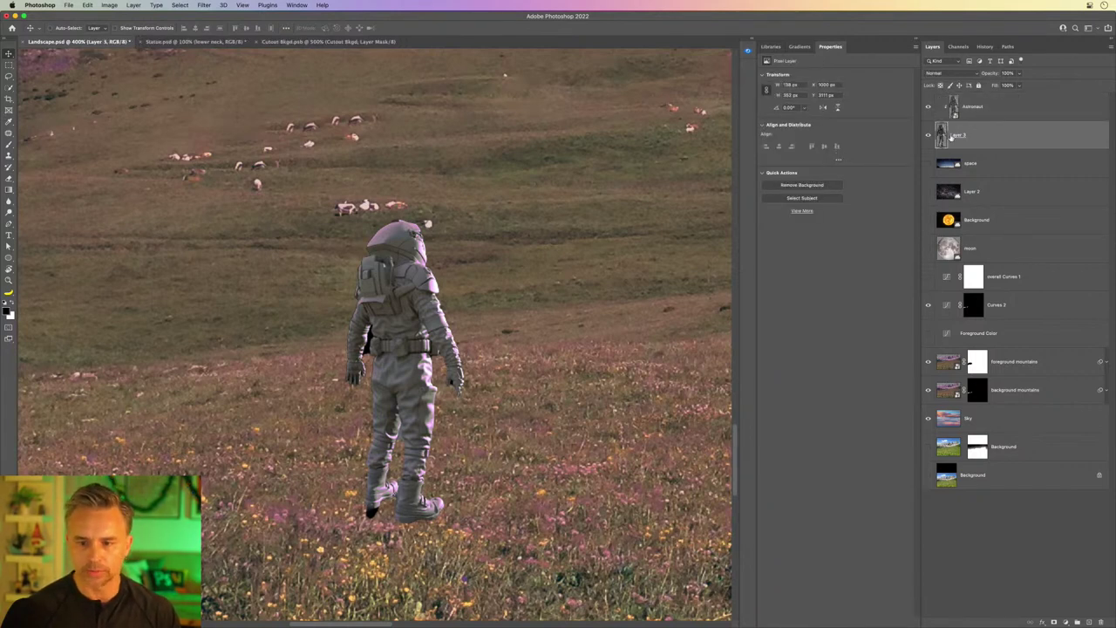
{"action": "left_click", "coordinate": [8, 89]}
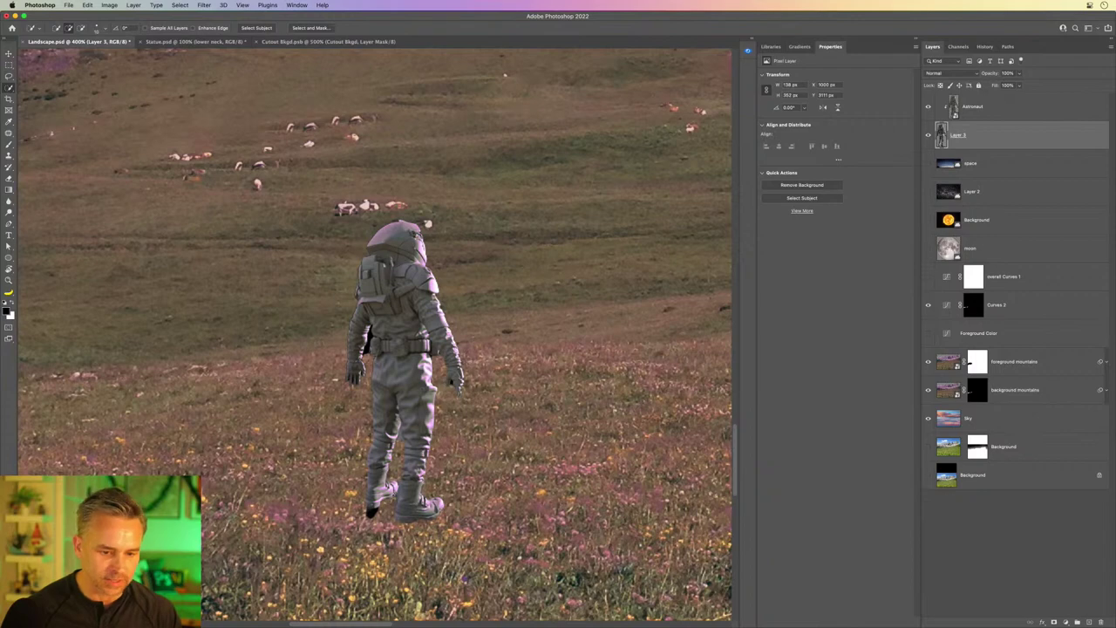
{"action": "key", "text": "ctrl+equal"}
{"action": "key", "text": "ctrl+equal"}
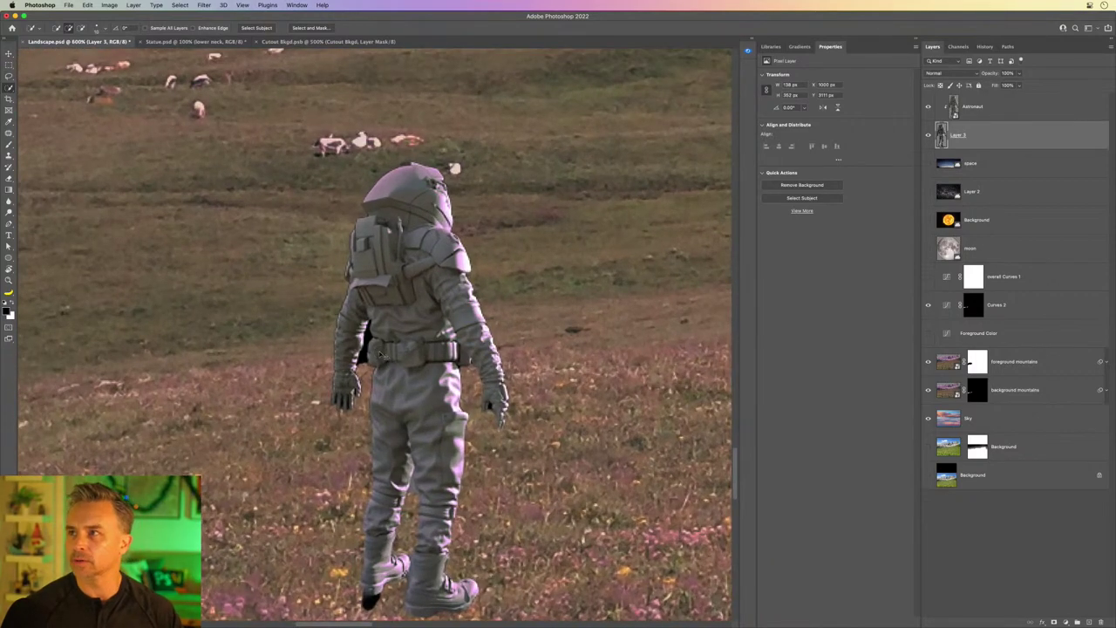
Step: Select and delete the black pixels between the astronaut's arm and body and beside the glove
{"action": "key", "text": "ctrl+equal"}
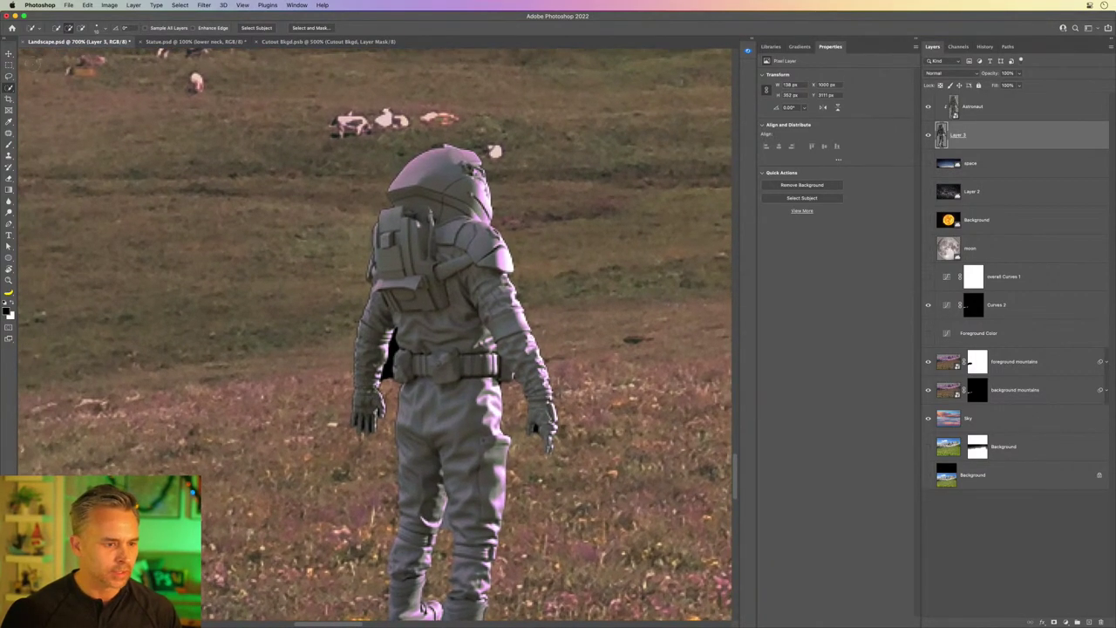
{"action": "key", "text": "l"}
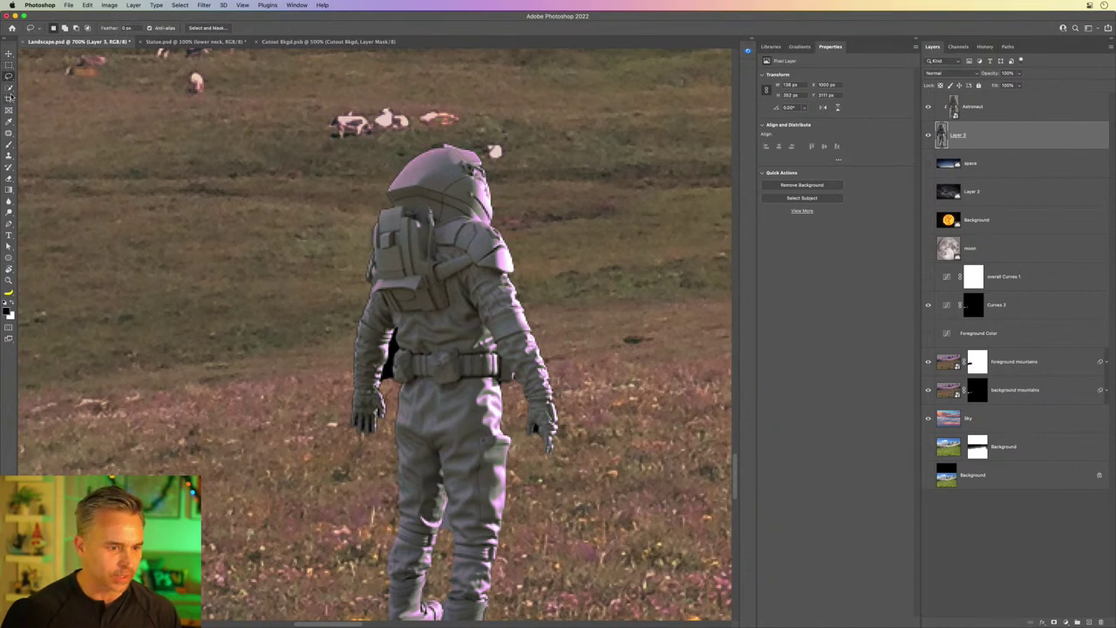
{"action": "left_click", "coordinate": [10, 89]}
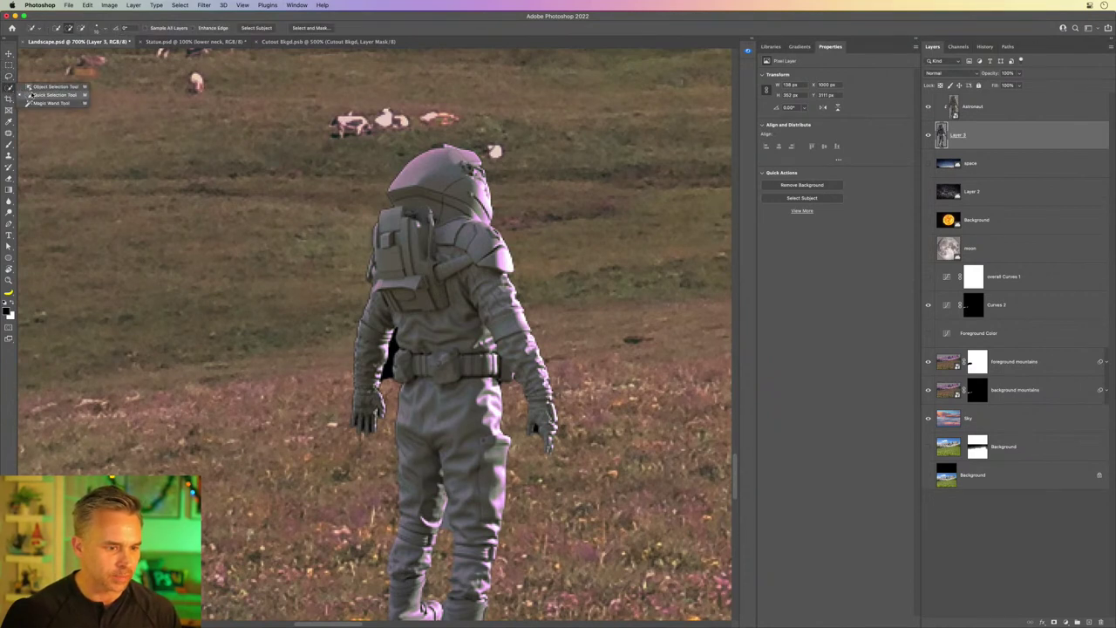
{"action": "left_click", "coordinate": [51, 86]}
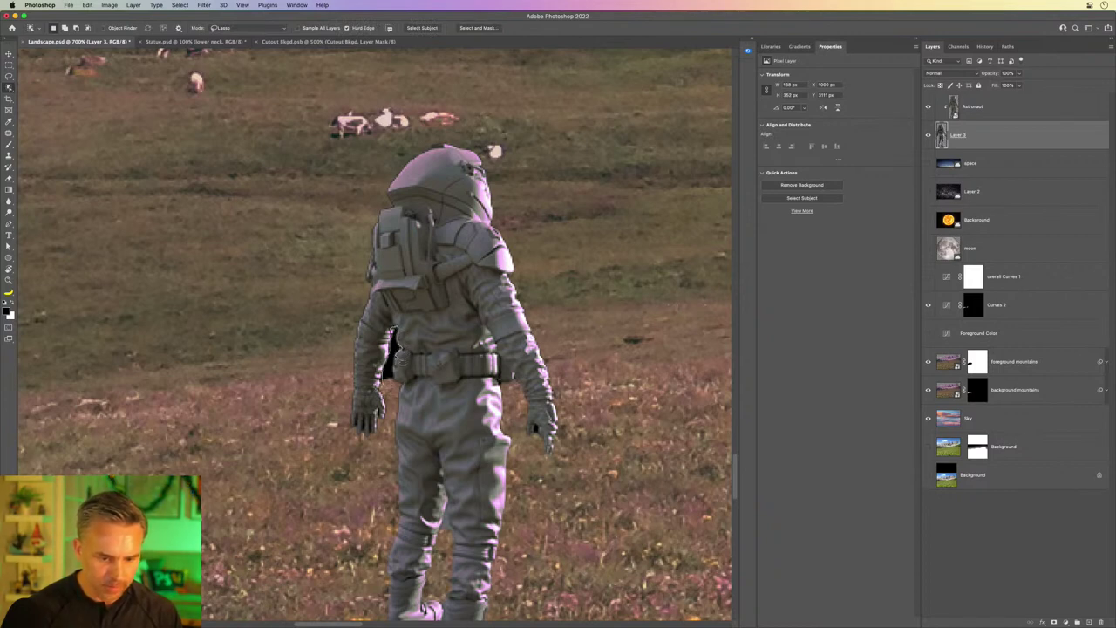
{"action": "left_click_drag", "start_coordinate": [384, 386], "coordinate": [385, 388]}
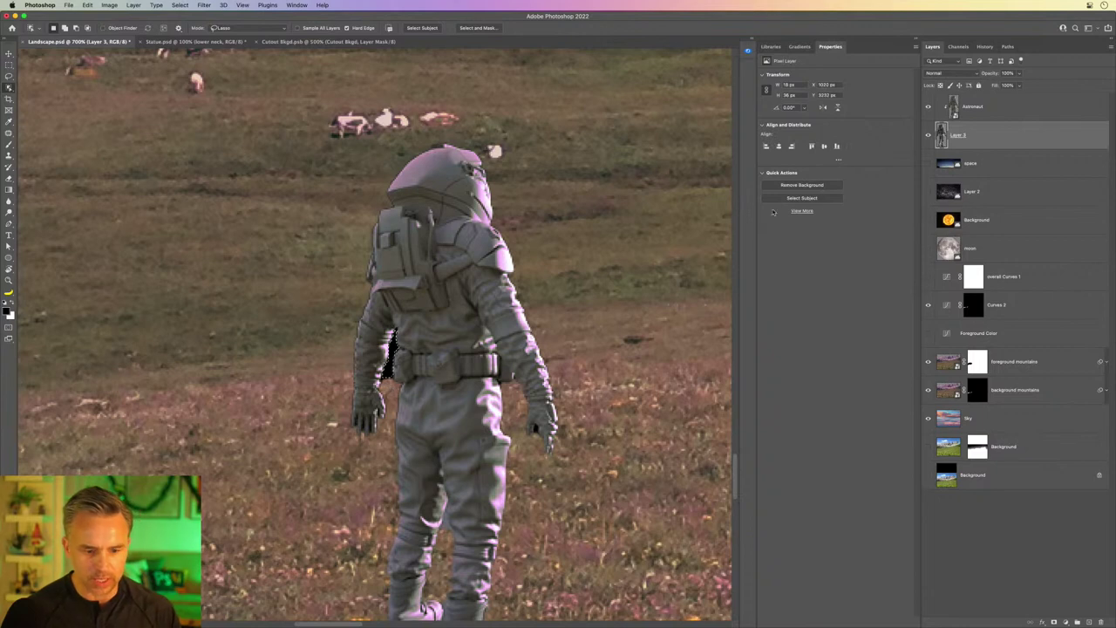
{"action": "key", "text": "Delete"}
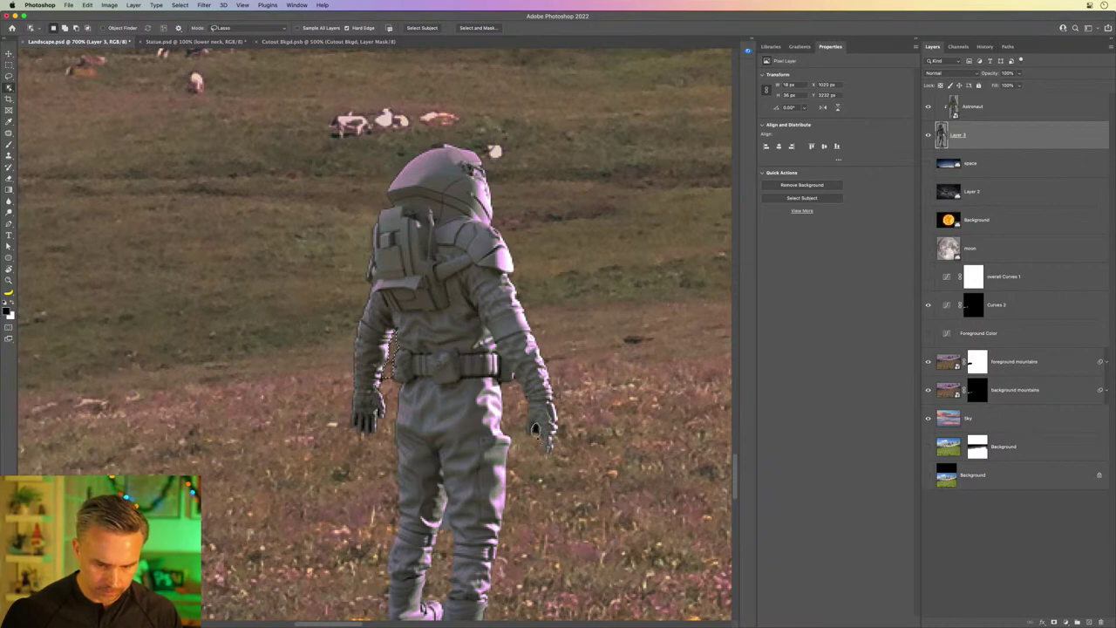
{"action": "left_click_drag", "start_coordinate": [534, 429], "coordinate": [357, 418]}
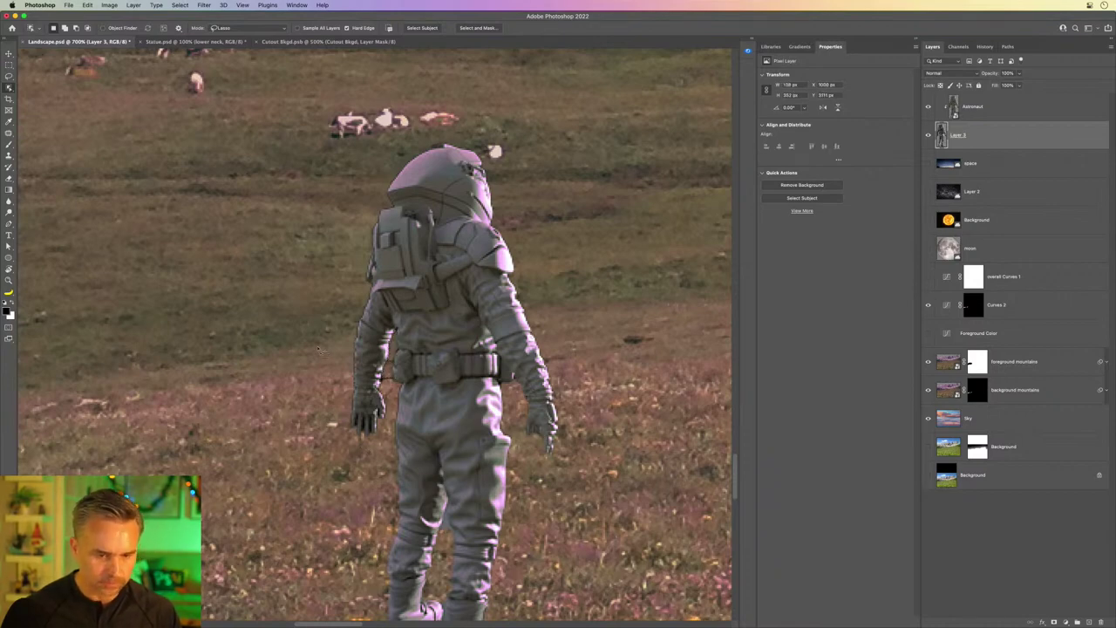
{"action": "key", "text": "ctrl+0"}
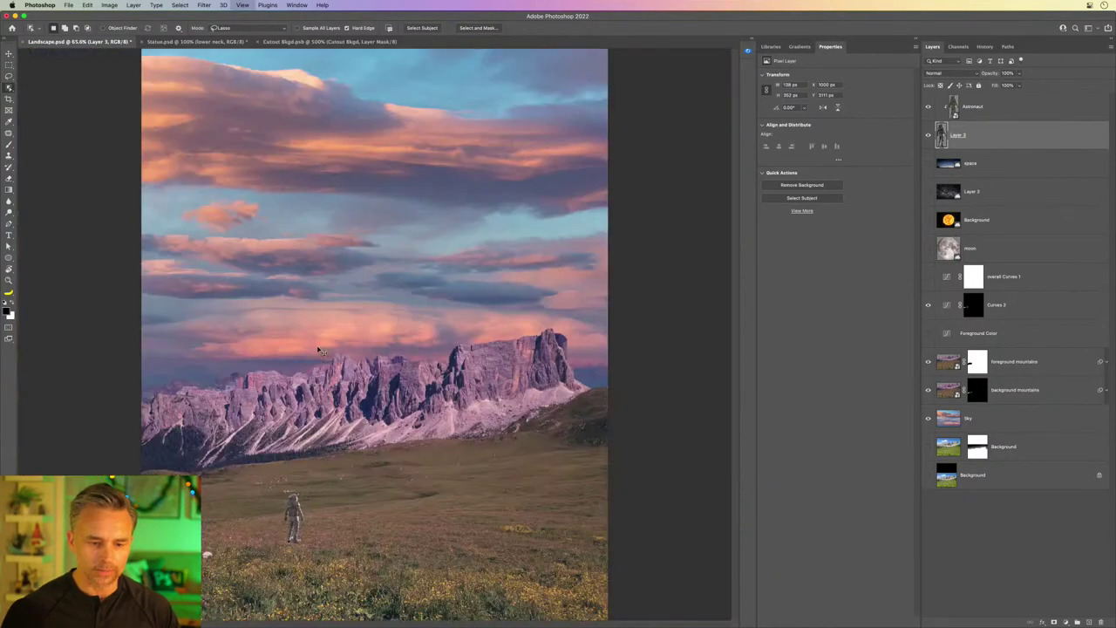
Step: Group the Astronaut layer with Layer 3 and name the group Astronaut
{"action": "key", "text": "ctrl+plus"}
{"action": "key", "text": "ctrl+plus"}
{"action": "key", "text": "ctrl+plus"}
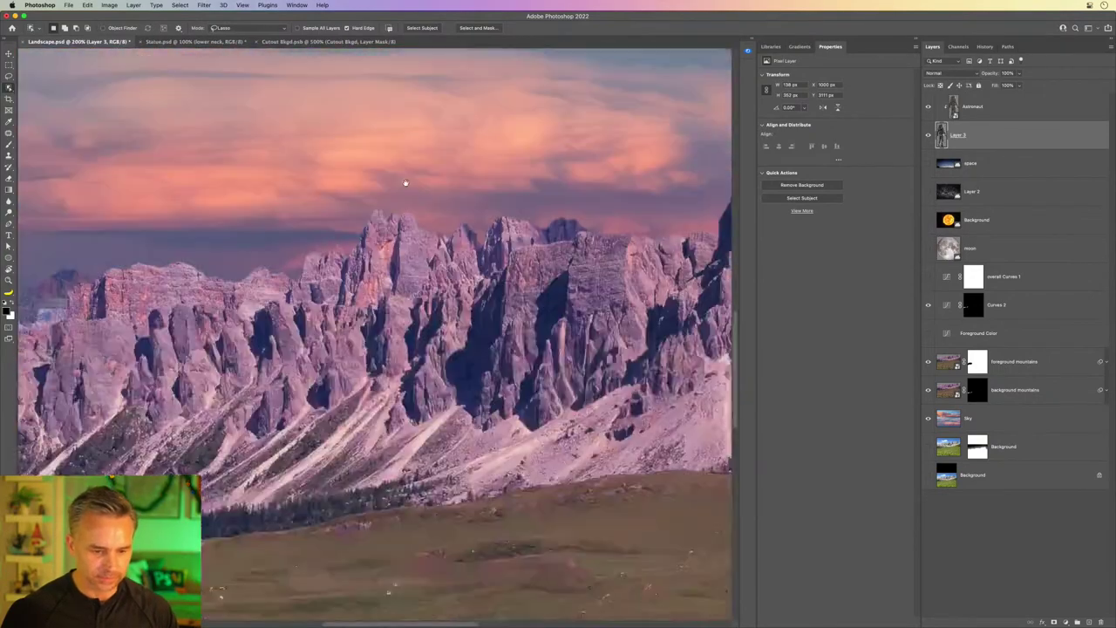
{"action": "scroll", "coordinate": [405, 183], "scroll_direction": "down", "scroll_amount": 10}
{"action": "left_click", "coordinate": [1000, 111], "text": "shift"}
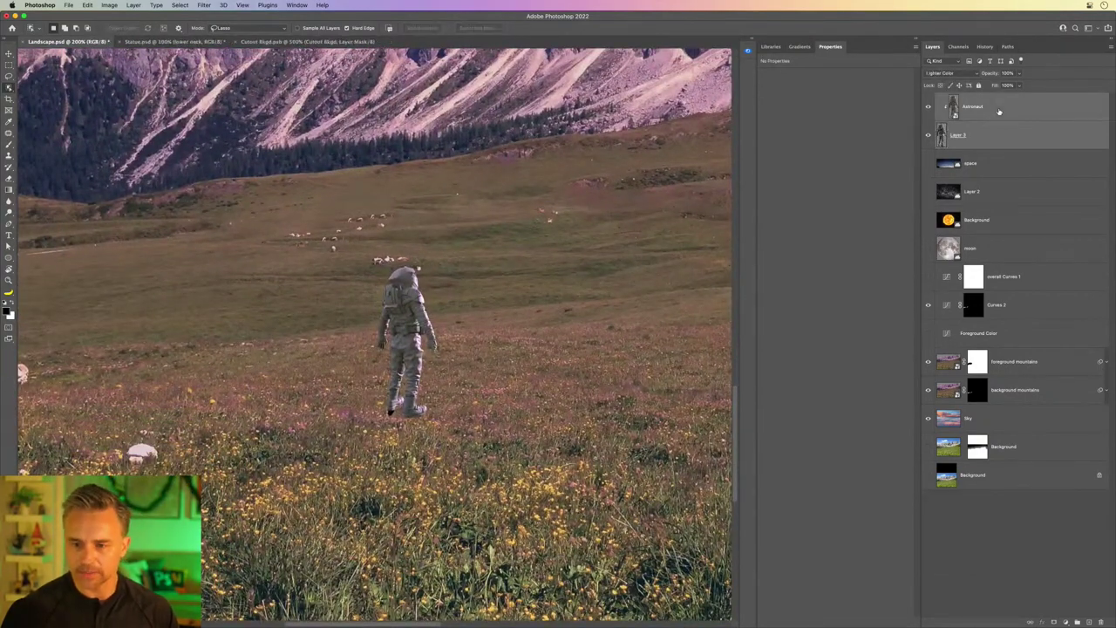
{"action": "key", "text": "ctrl+g"}
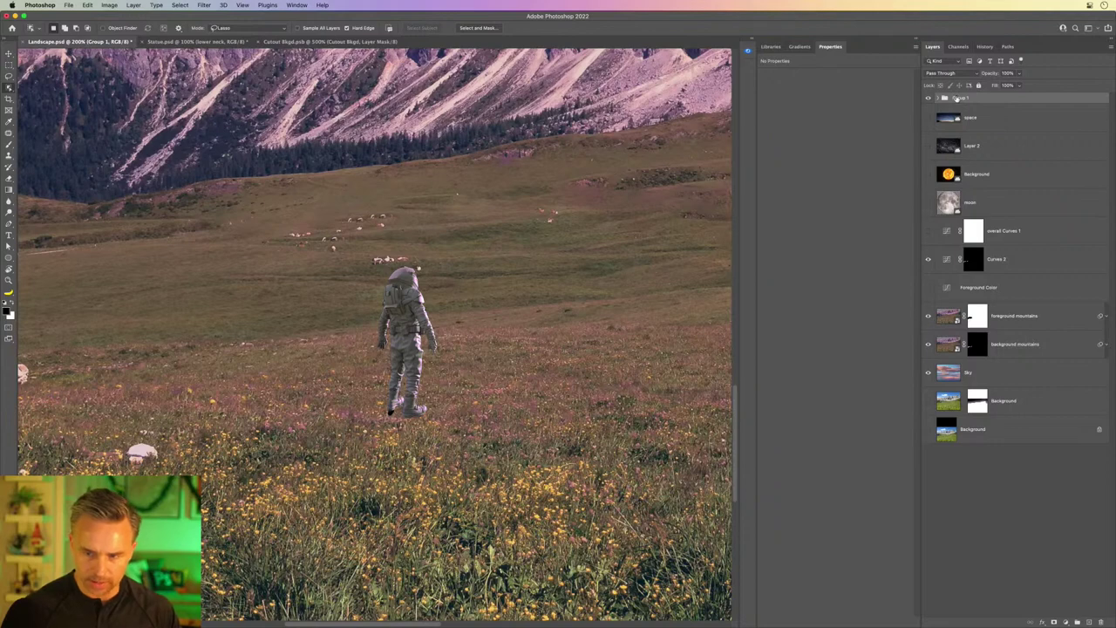
{"action": "double_click", "coordinate": [959, 97]}
{"action": "type", "text": "Astronaut"}
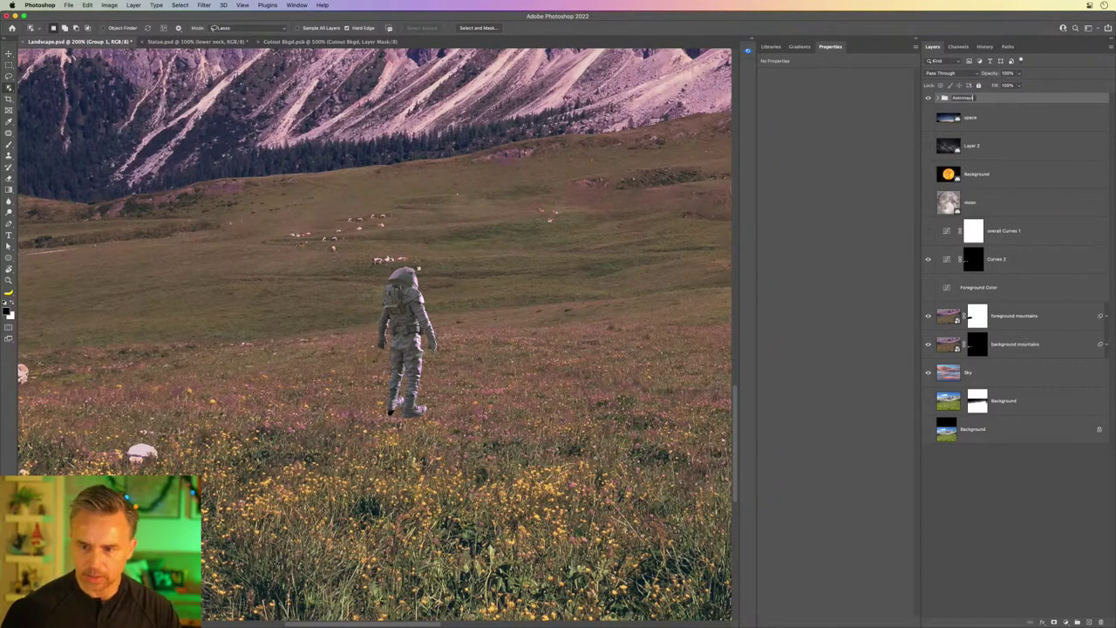
{"action": "key", "text": "Return"}
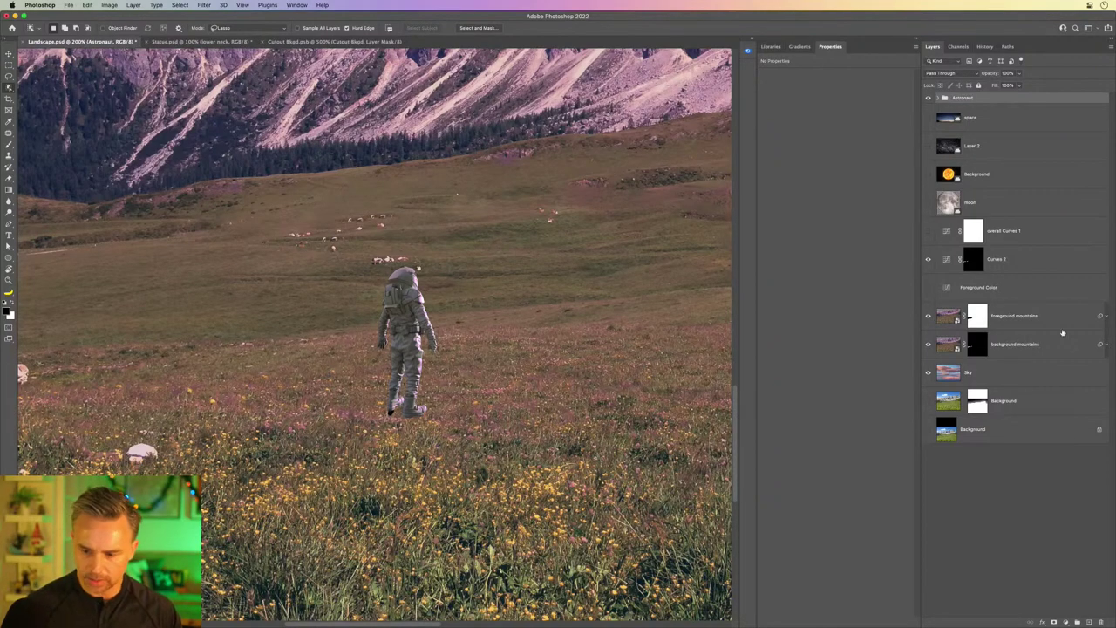
Step: Add a layer mask to the Astronaut group and dock the Brushes panel beside Layers
{"action": "left_click", "coordinate": [1052, 622]}
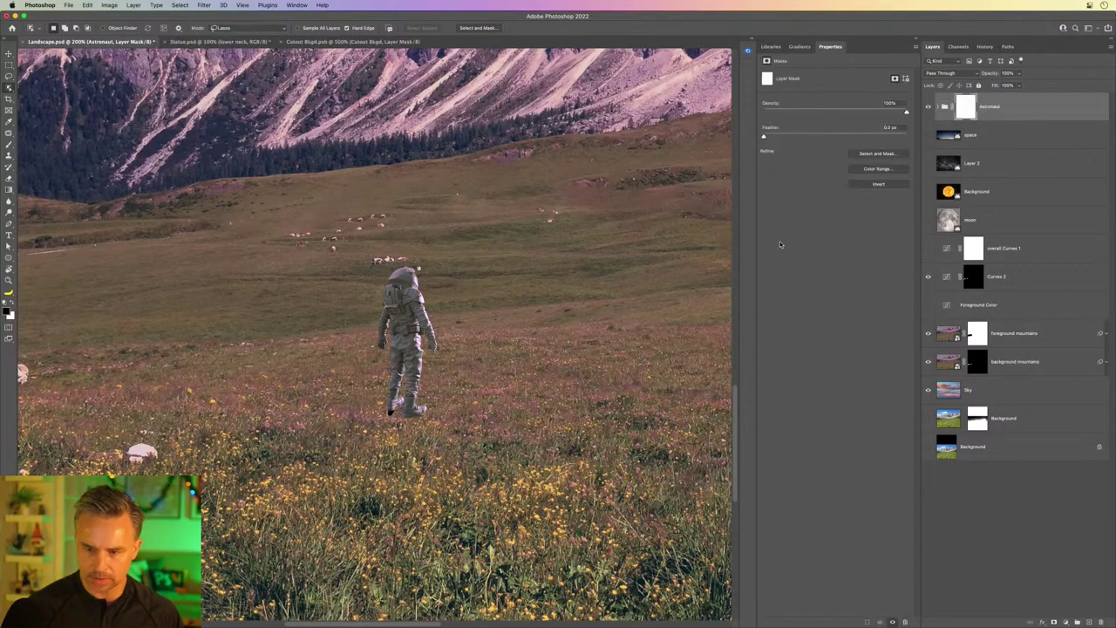
{"action": "key", "text": "b"}
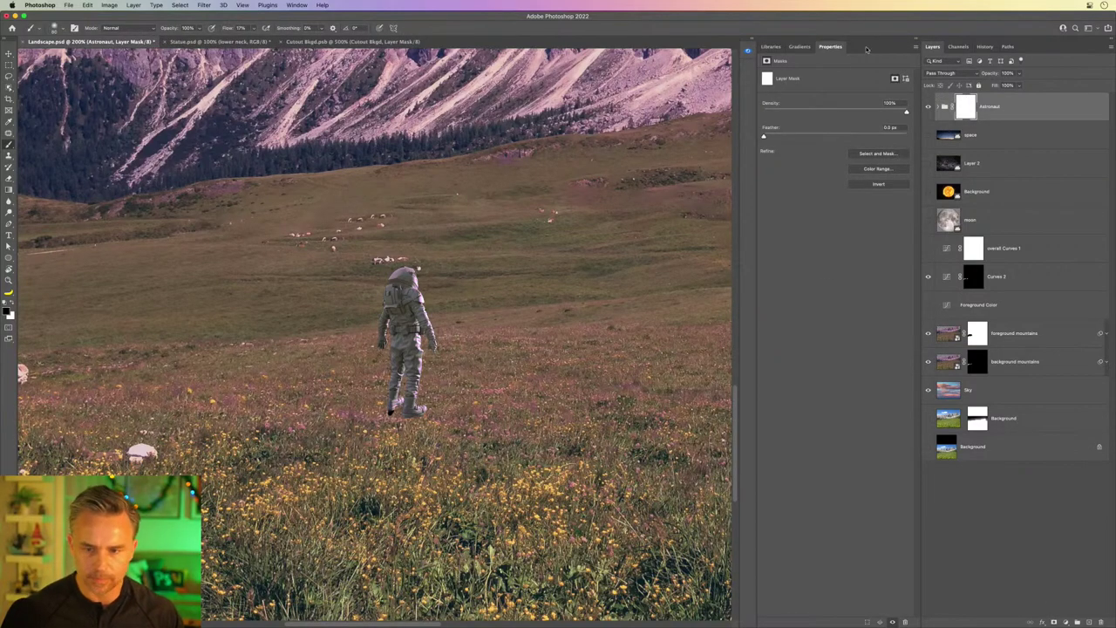
{"action": "left_click", "coordinate": [291, 4]}
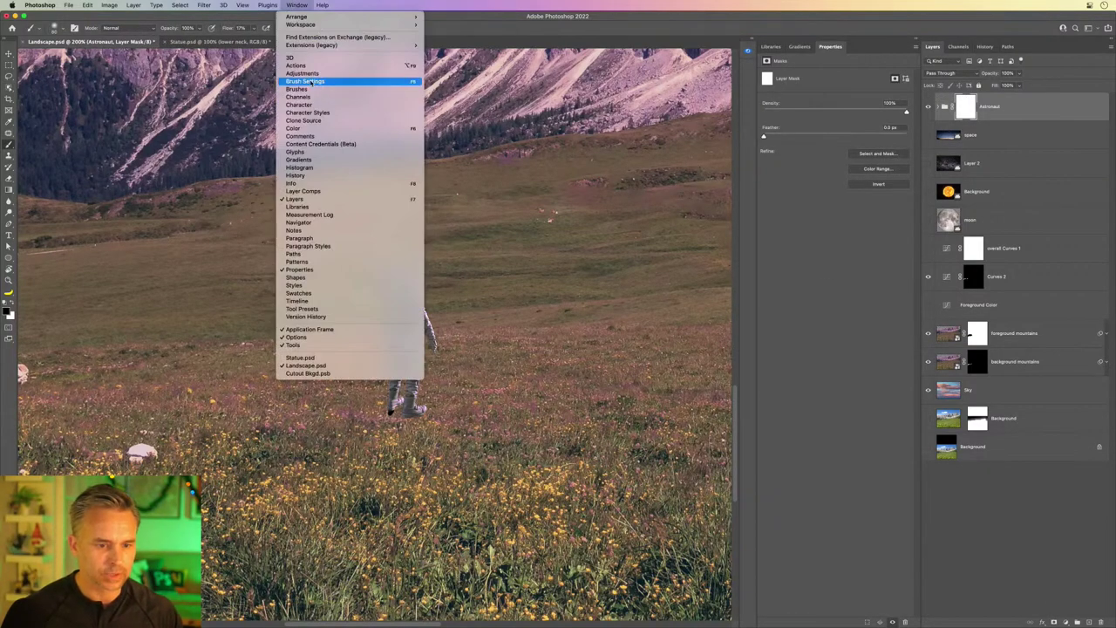
{"action": "left_click", "coordinate": [292, 91]}
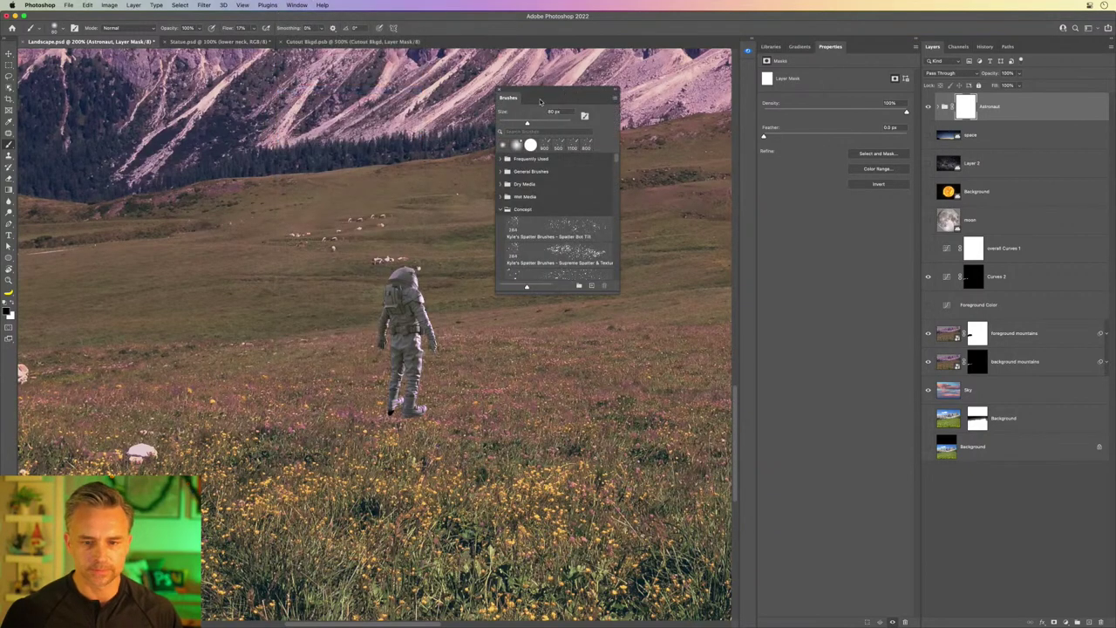
{"action": "left_click_drag", "start_coordinate": [565, 93], "coordinate": [818, 49]}
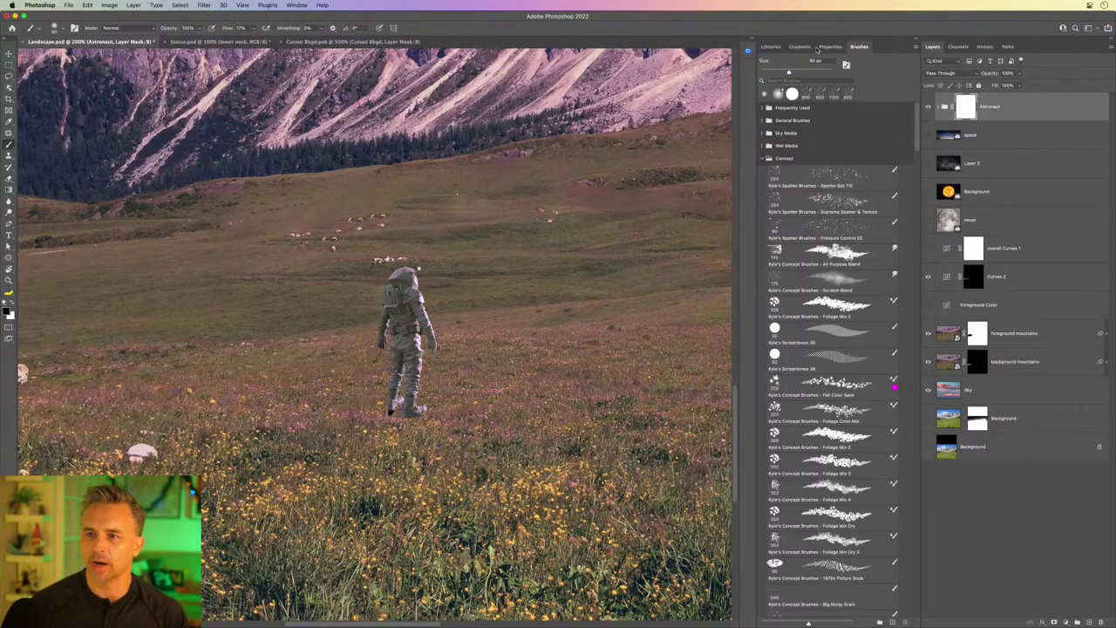
Step: Paint grass over the astronaut's boots in the mask with a smaller Foliage Mix Dry 2 brush
{"action": "key", "text": "super+plus"}
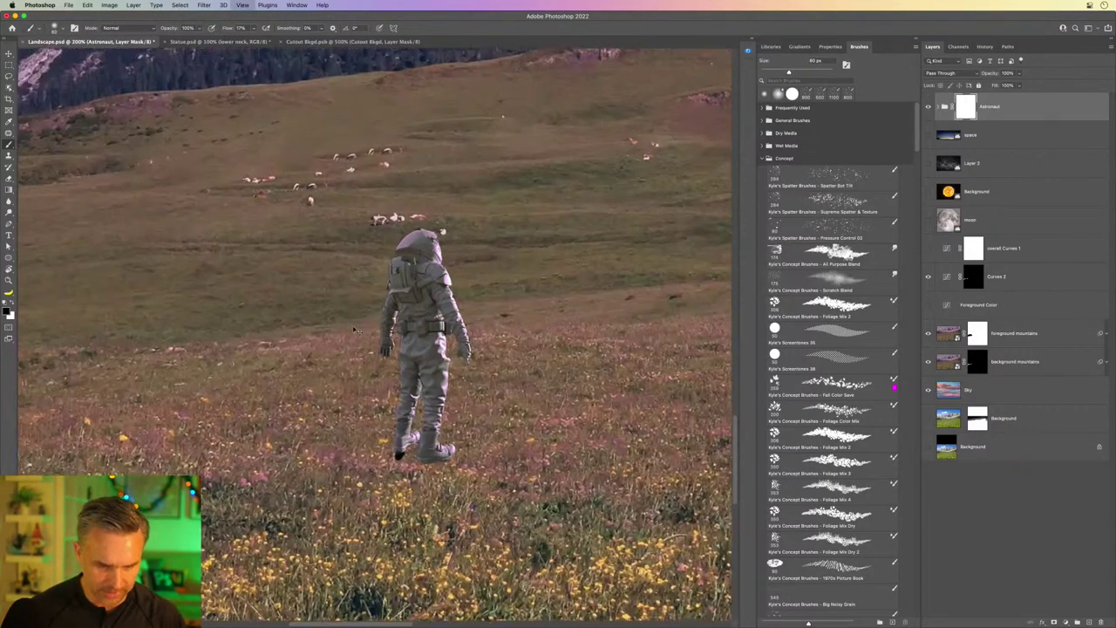
{"action": "key", "text": "super+plus"}
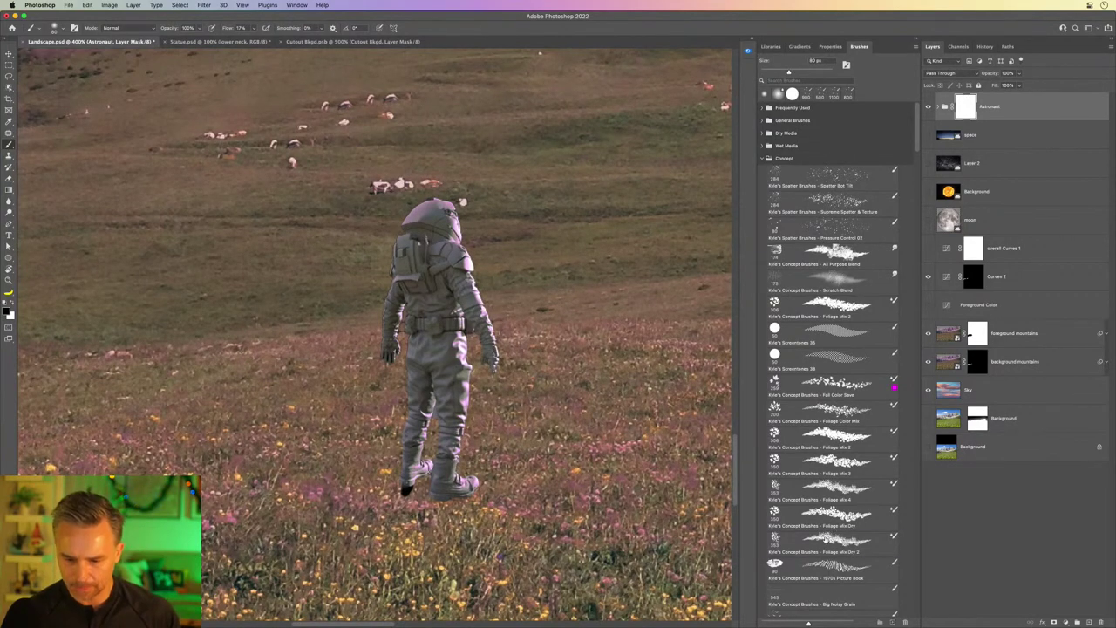
{"action": "left_click", "coordinate": [828, 541]}
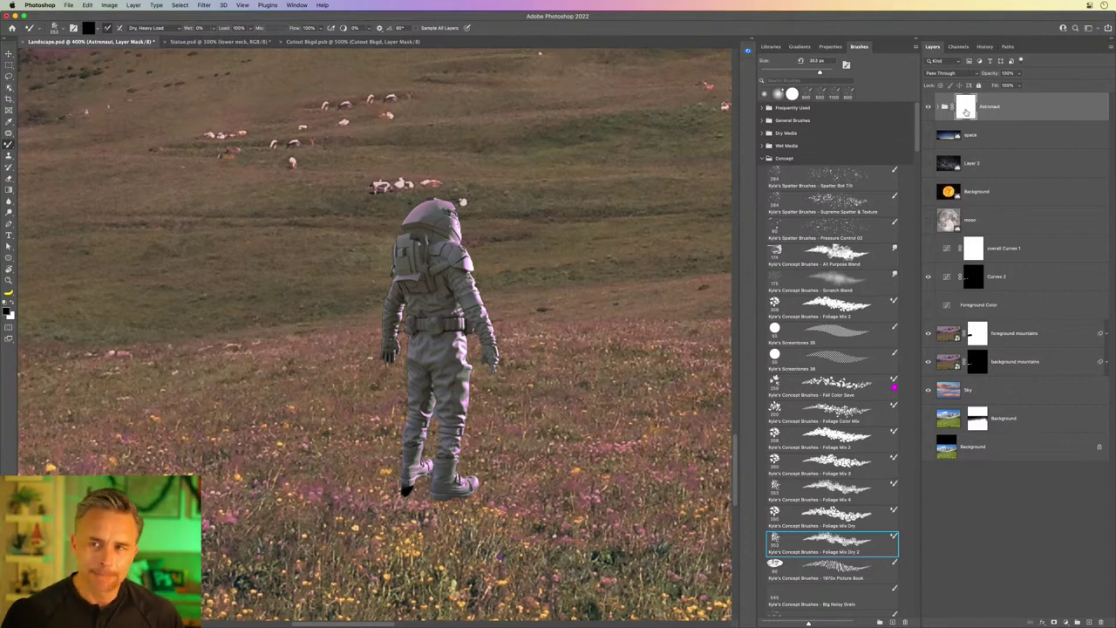
{"action": "key", "text": "bracketleft"}
{"action": "key", "text": "bracketleft"}
{"action": "key", "text": "bracketleft"}
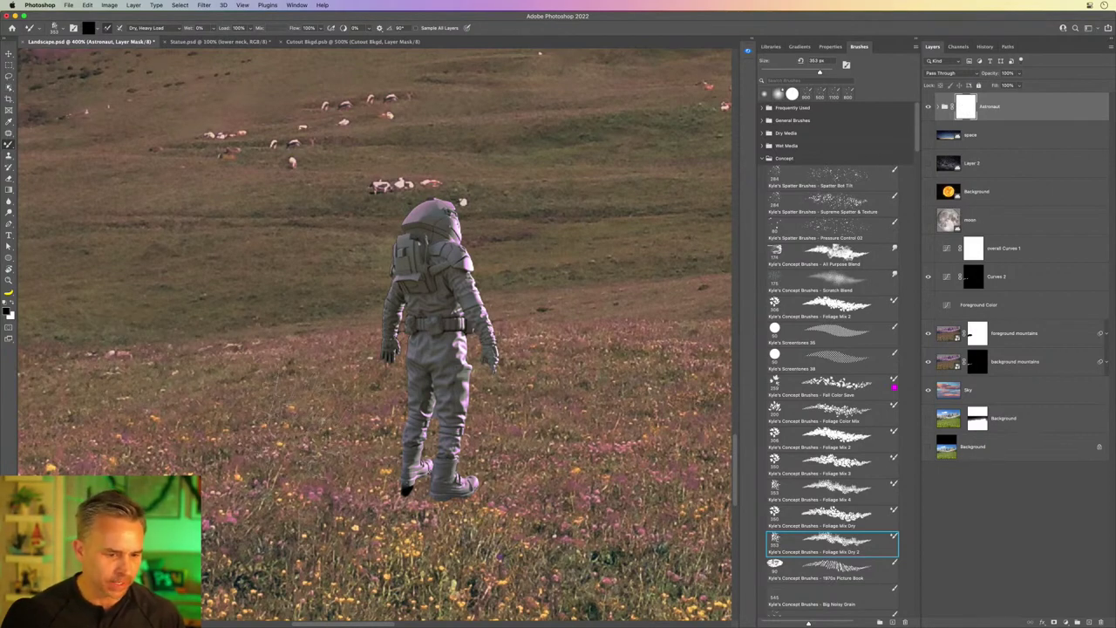
{"action": "key", "text": "bracketleft"}
{"action": "key", "text": "bracketleft"}
{"action": "key", "text": "bracketleft"}
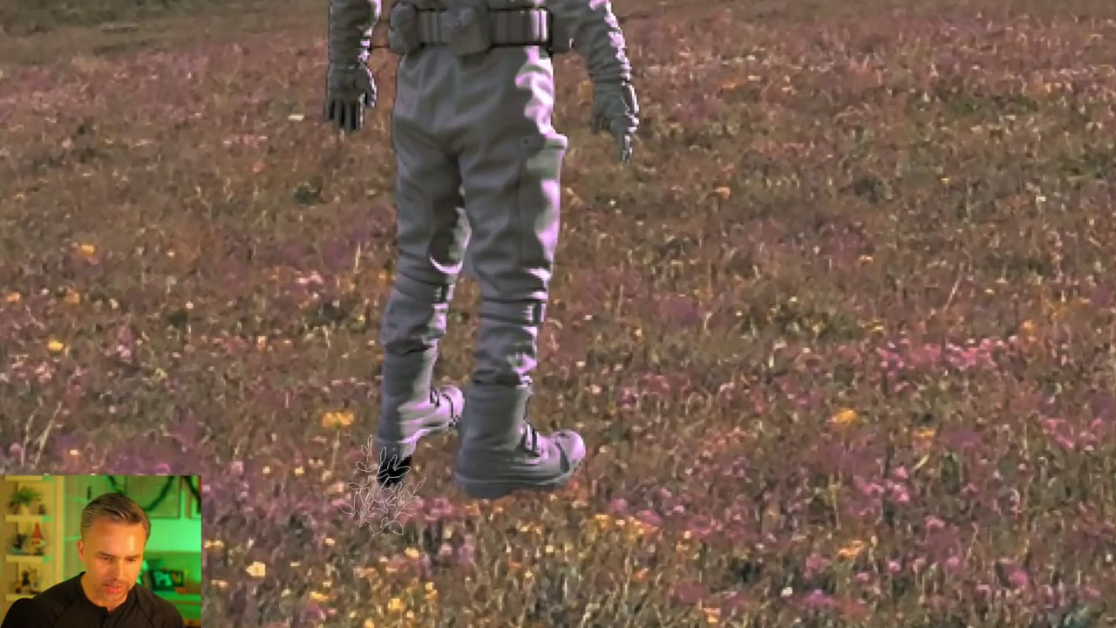
{"action": "key", "text": "bracketleft"}
{"action": "key", "text": "bracketleft"}
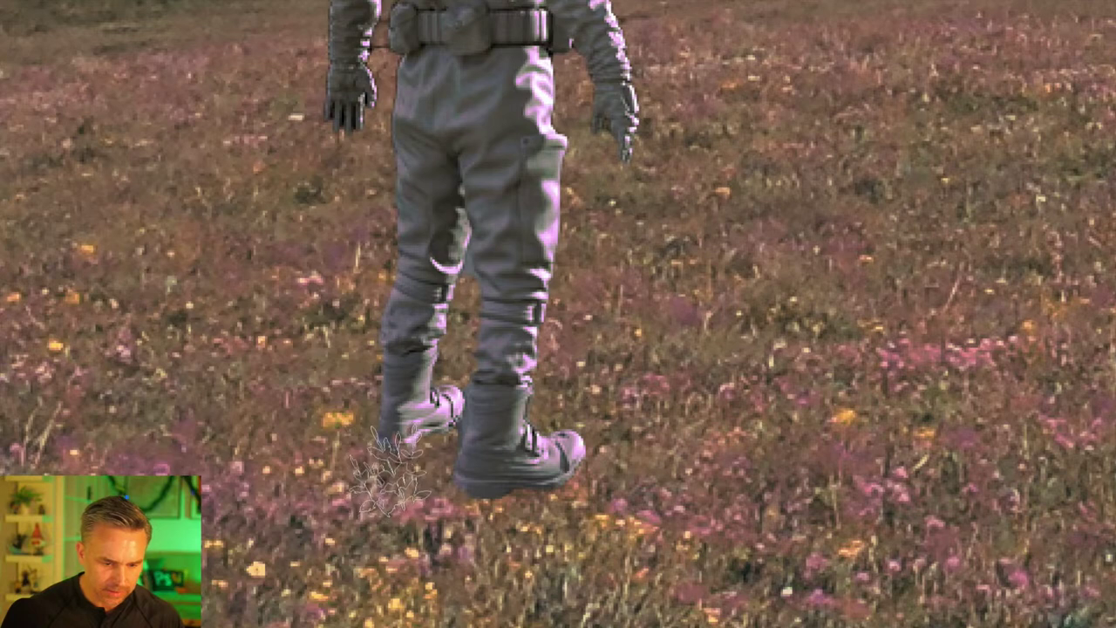
{"action": "key", "text": "bracketleft"}
{"action": "key", "text": "bracketleft"}
{"action": "mouse_move", "coordinate": [401, 469]}
{"action": "left_mouse_down"}
{"action": "mouse_move", "coordinate": [521, 485]}
{"action": "mouse_move", "coordinate": [481, 481]}
{"action": "mouse_move", "coordinate": [574, 464]}
{"action": "mouse_move", "coordinate": [388, 441]}
{"action": "left_mouse_up"}
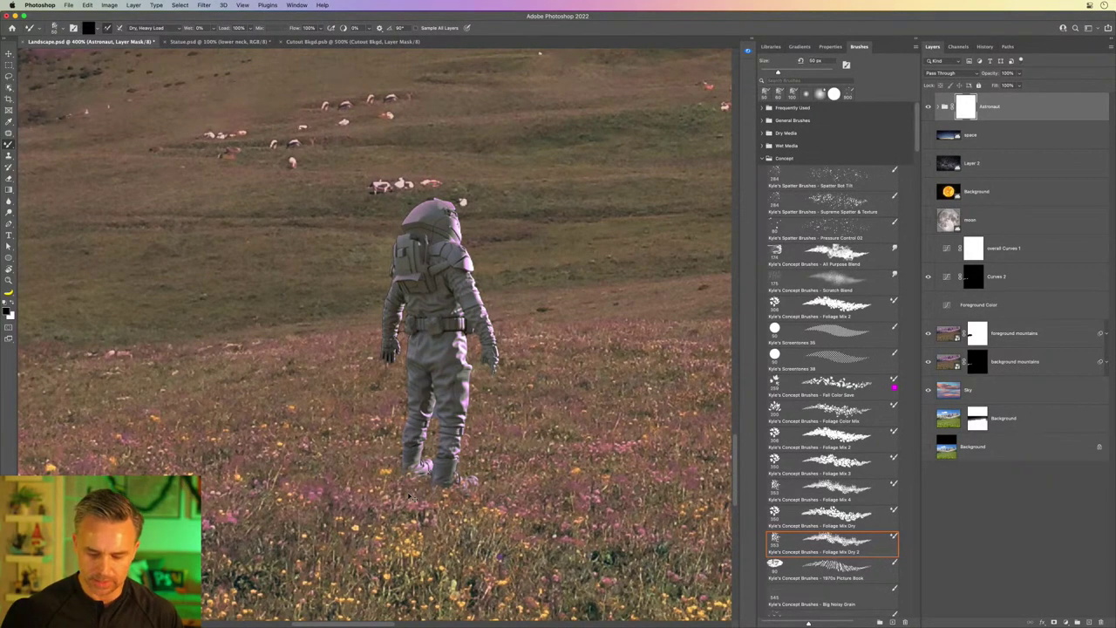
{"action": "key", "text": "ctrl+0"}
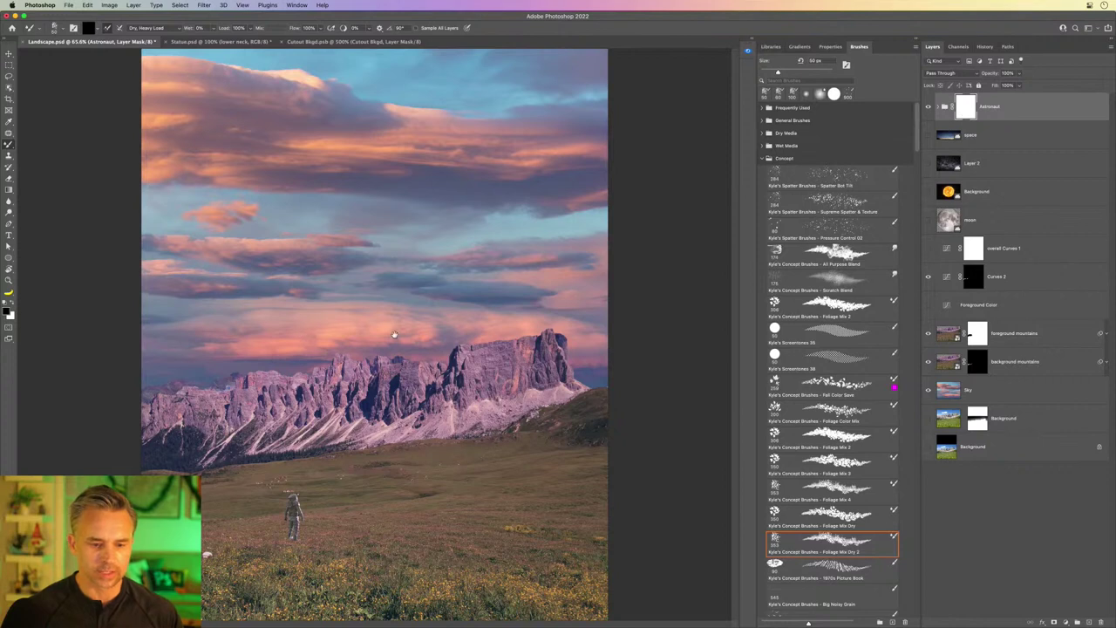
Step: Shift the astronaut left, view the space image library, and move the Astronaut group below Curves 1
{"action": "key", "text": "v"}
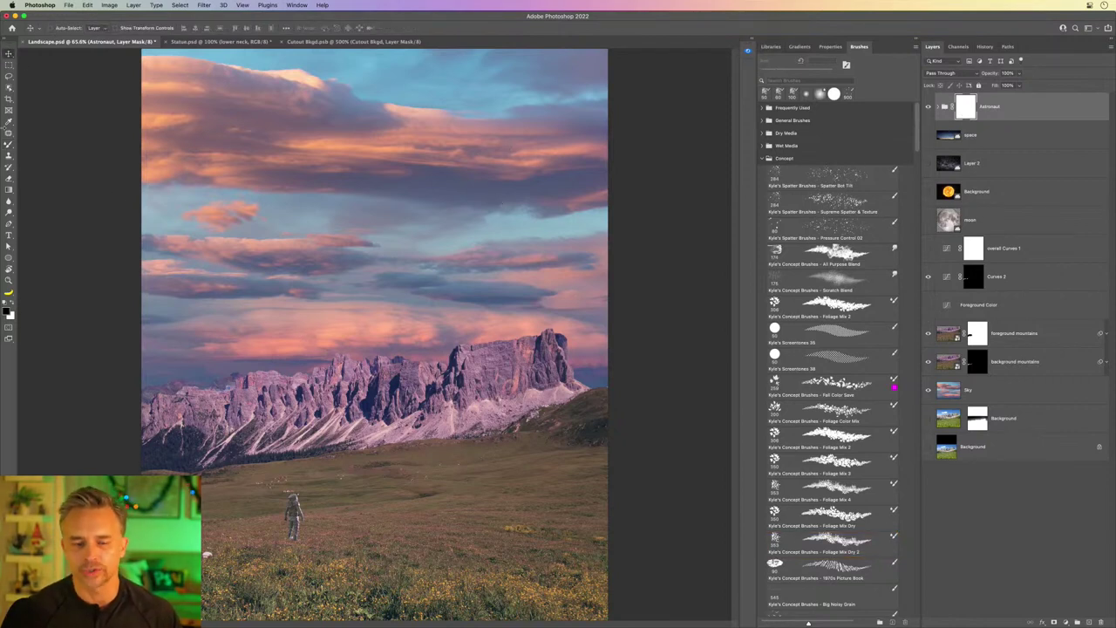
{"action": "left_click_drag", "start_coordinate": [338, 365], "coordinate": [287, 363]}
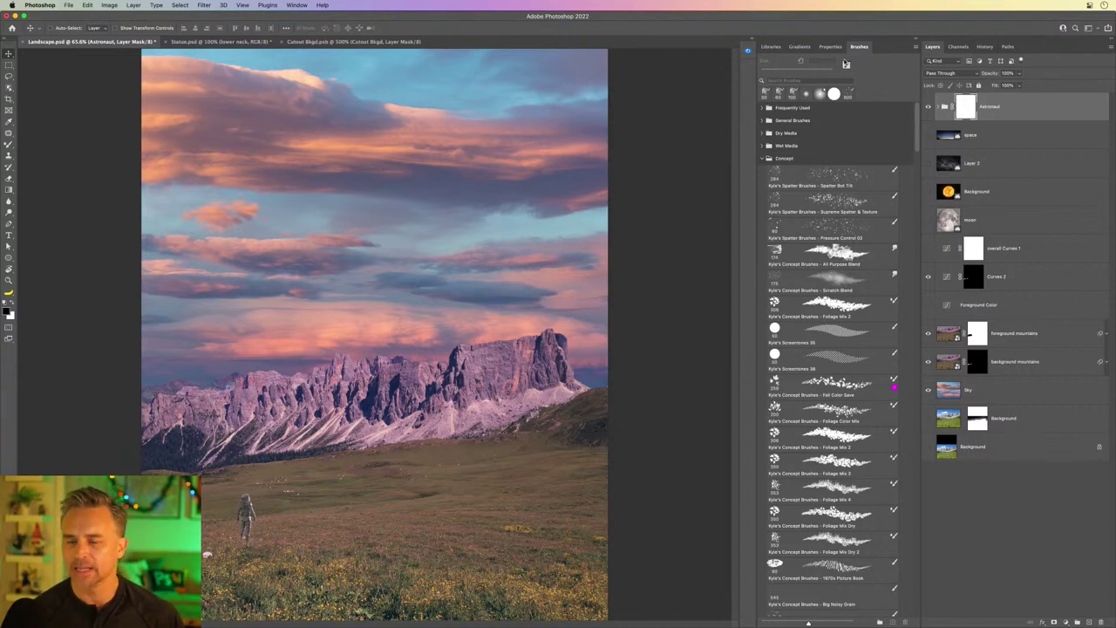
{"action": "left_click", "coordinate": [767, 48]}
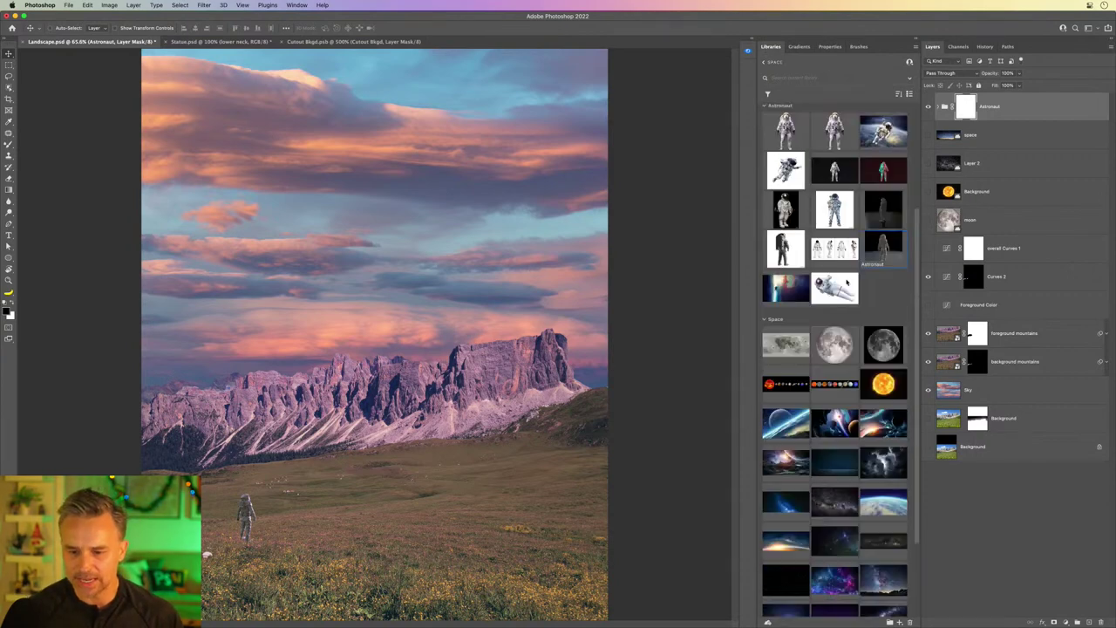
{"action": "scroll", "coordinate": [846, 282], "scroll_direction": "up", "scroll_amount": 3}
{"action": "scroll", "coordinate": [846, 282], "scroll_direction": "down", "scroll_amount": 5}
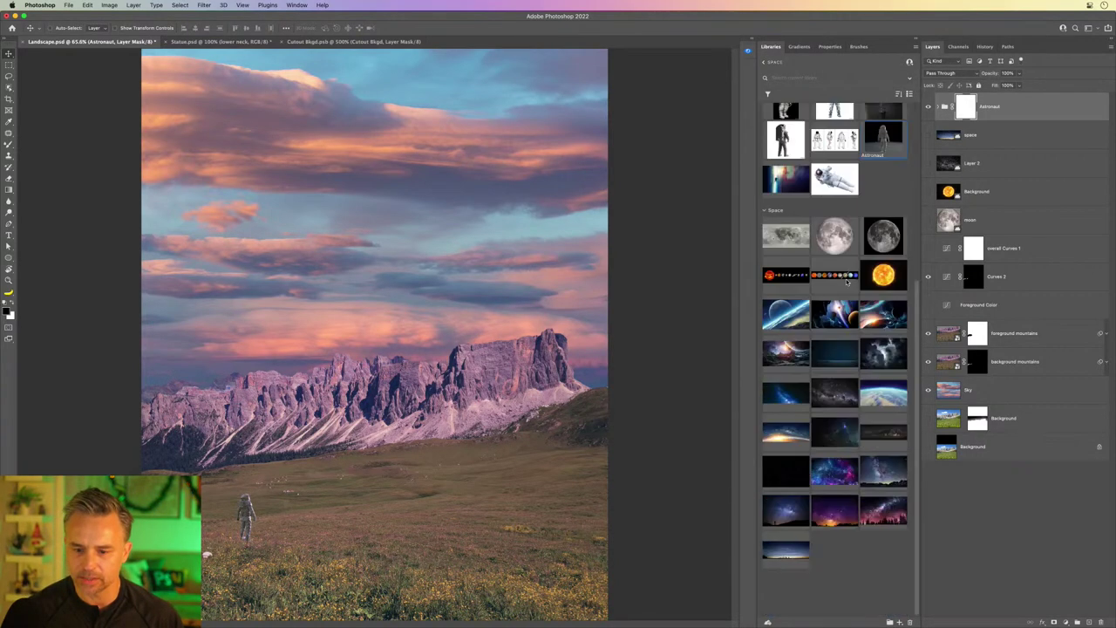
{"action": "scroll", "coordinate": [854, 269], "scroll_direction": "up", "scroll_amount": 5}
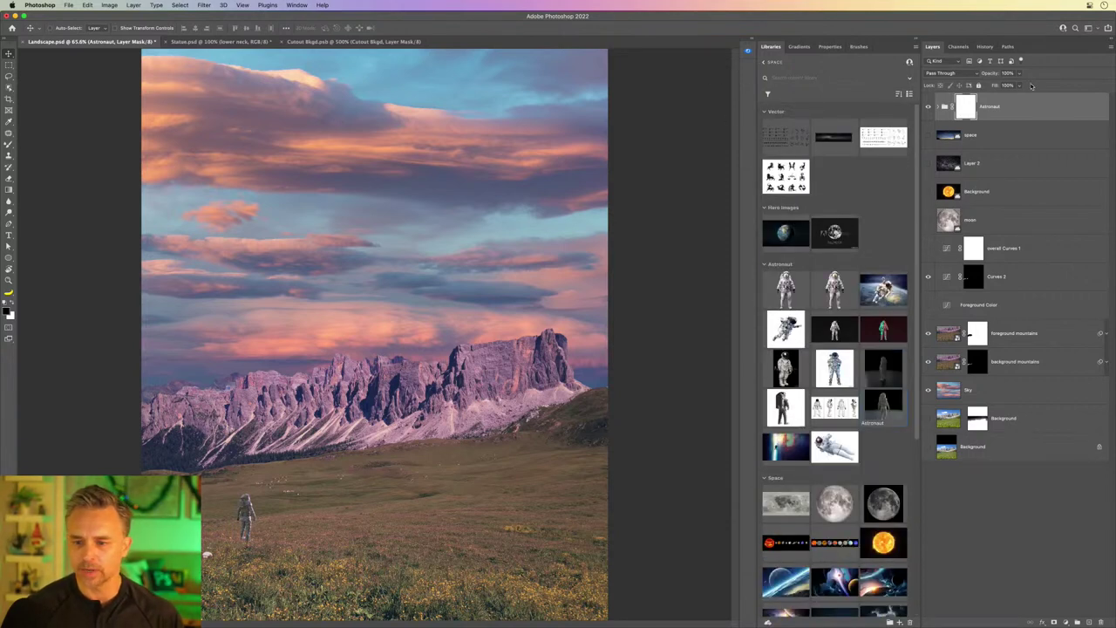
{"action": "mouse_move", "coordinate": [994, 111]}
{"action": "left_mouse_down"}
{"action": "mouse_move", "coordinate": [966, 281]}
{"action": "mouse_move", "coordinate": [922, 175]}
{"action": "left_mouse_up"}
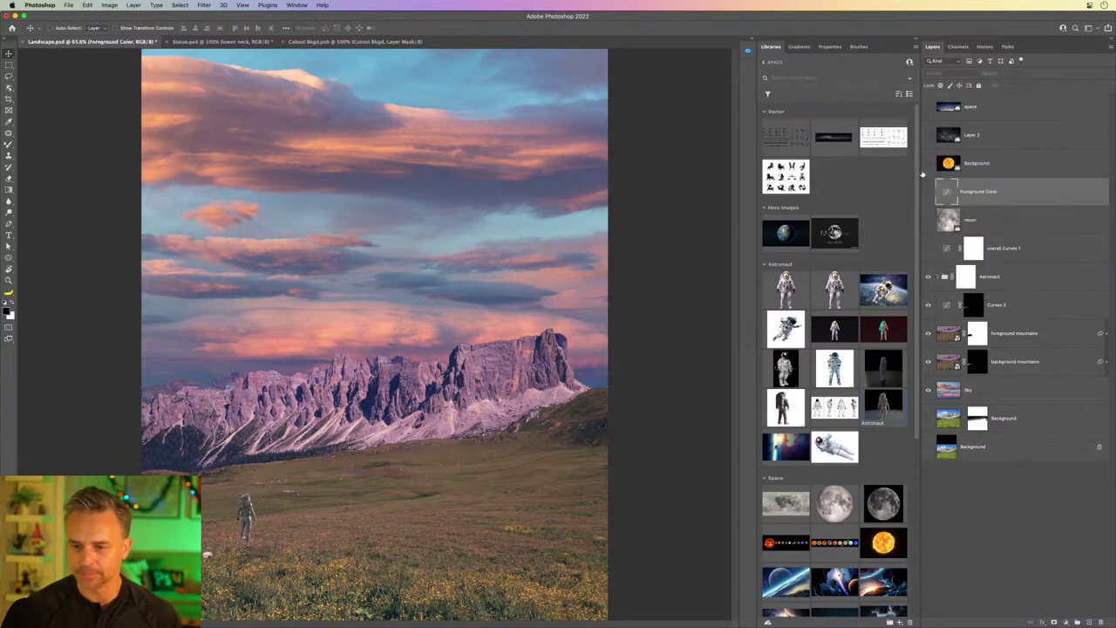
Step: Group the space-to-moon layers and overall Curves 1 into Group 1, then hide it
{"action": "left_click", "coordinate": [983, 210]}
{"action": "left_click", "coordinate": [986, 121], "text": "shift"}
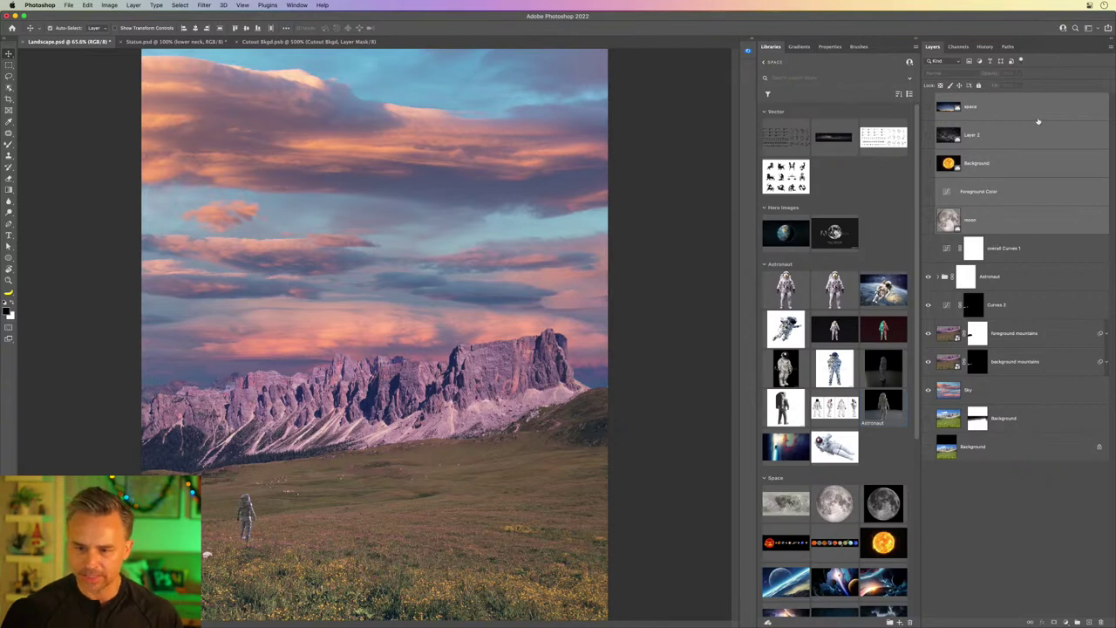
{"action": "key", "text": "ctrl+g"}
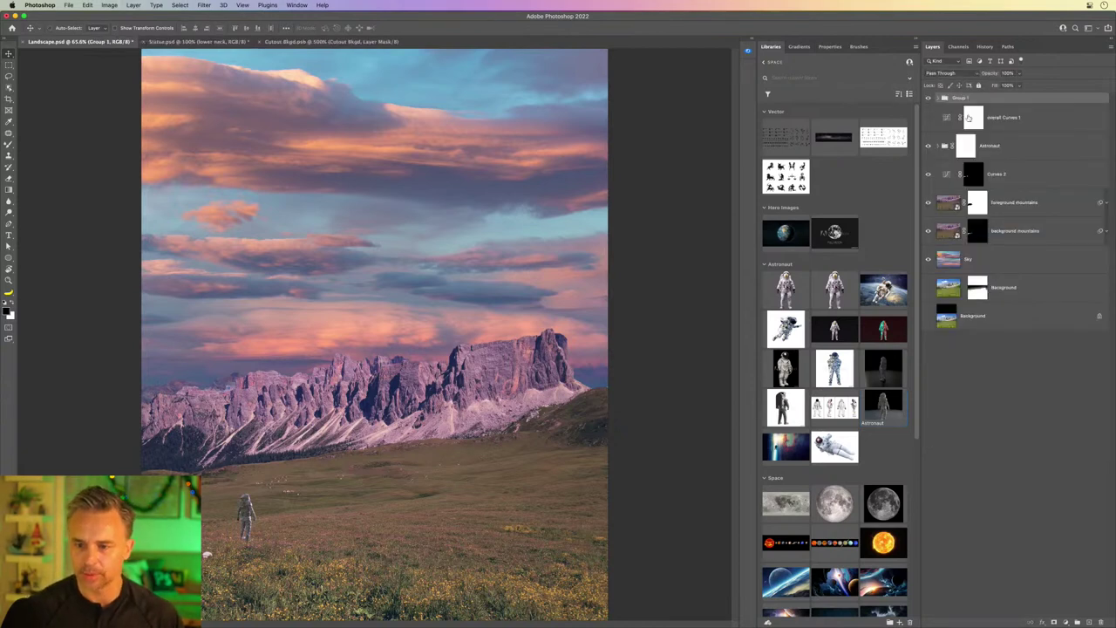
{"action": "left_click_drag", "start_coordinate": [1000, 119], "coordinate": [959, 98]}
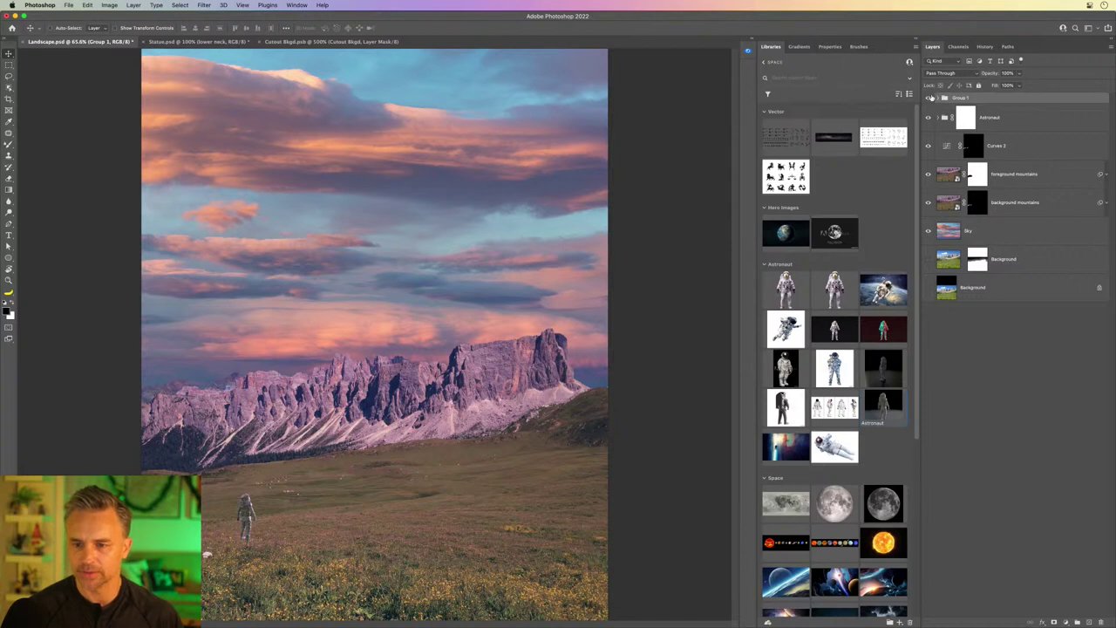
{"action": "left_click", "coordinate": [929, 98]}
Step: Delete the masked Background layer, then select the whole canvas on the Astronaut mask
{"action": "left_click", "coordinate": [987, 234]}
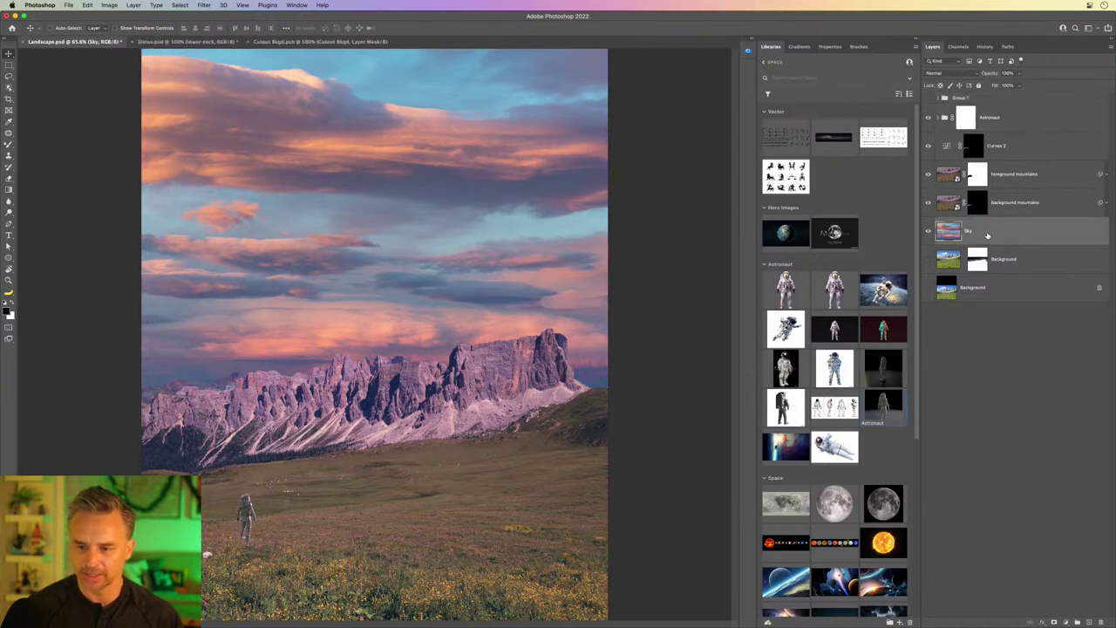
{"action": "left_click", "coordinate": [1004, 264]}
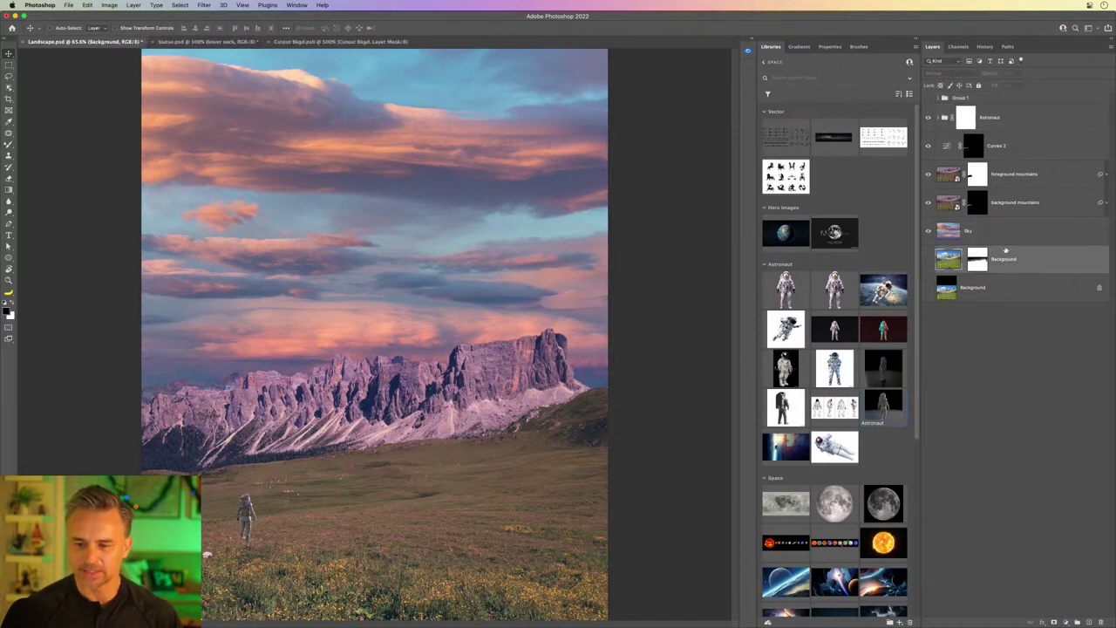
{"action": "left_click_drag", "start_coordinate": [1009, 259], "coordinate": [1099, 619]}
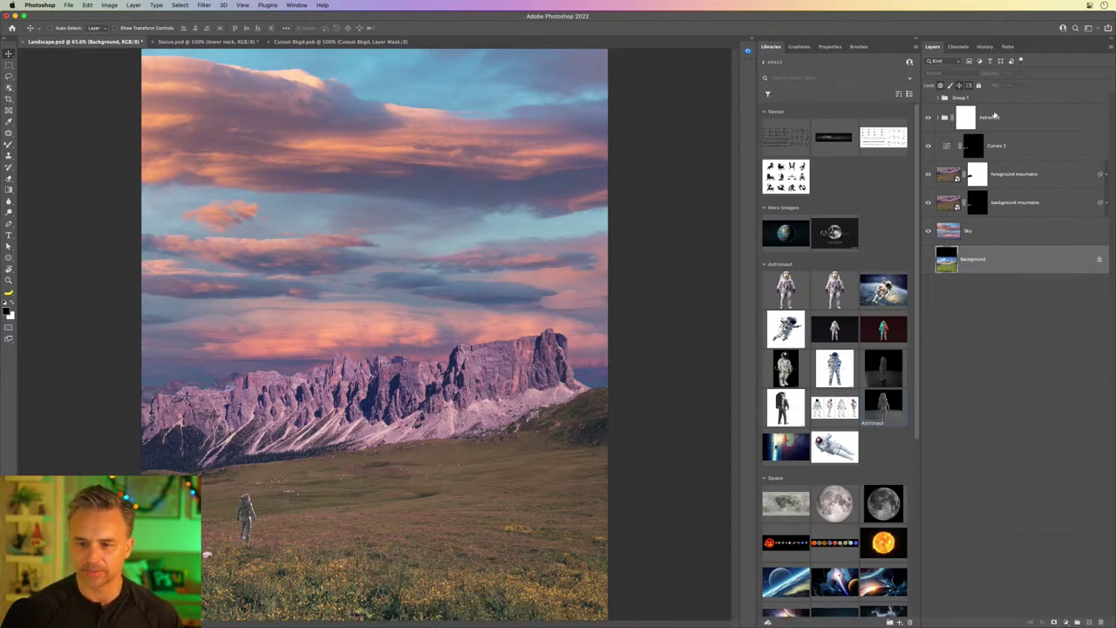
{"action": "left_click", "coordinate": [994, 116]}
{"action": "key", "text": "super+a"}
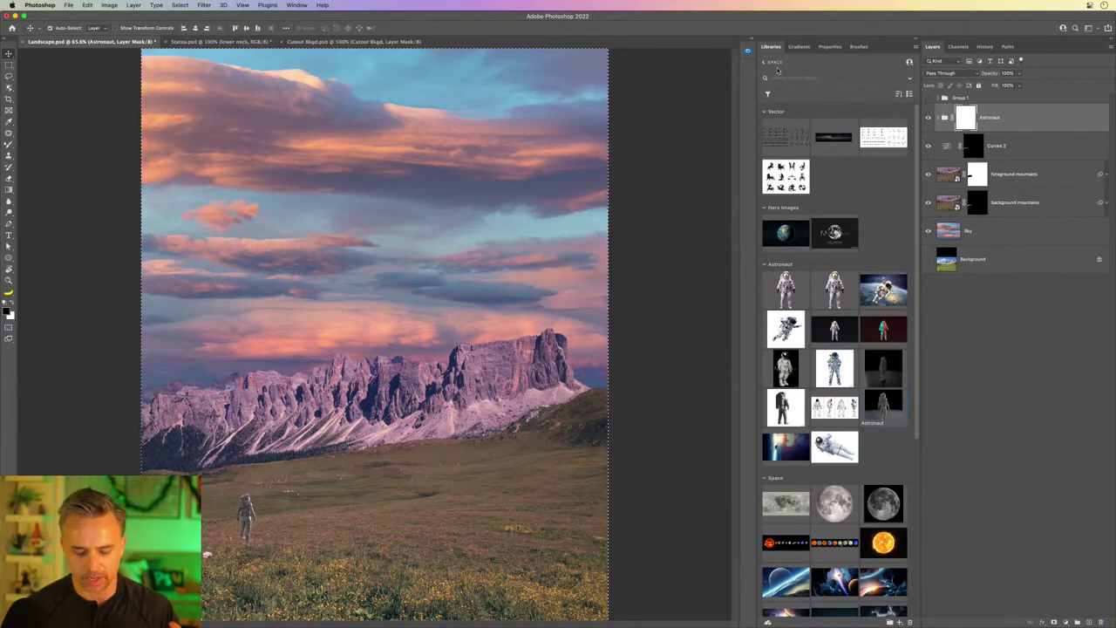
Step: Copy the merged visible landscape and paste it into a new blank document
{"action": "left_click", "coordinate": [109, 6]}
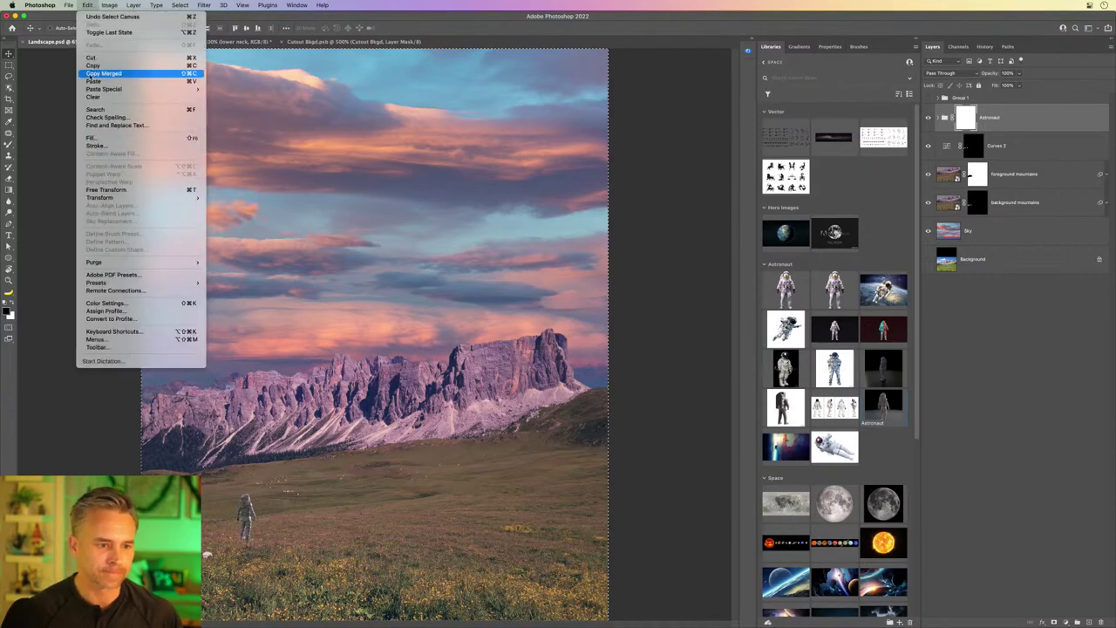
{"action": "left_click", "coordinate": [279, 144]}
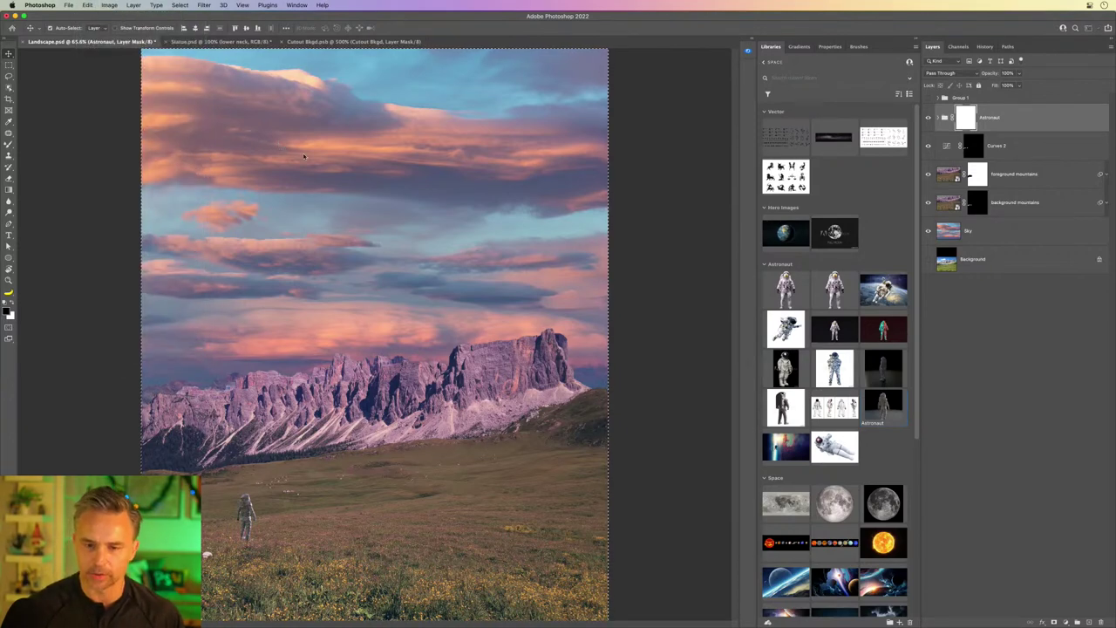
{"action": "key", "text": "ctrl+n"}
{"action": "key", "text": "Return"}
{"action": "key", "text": "ctrl+v"}
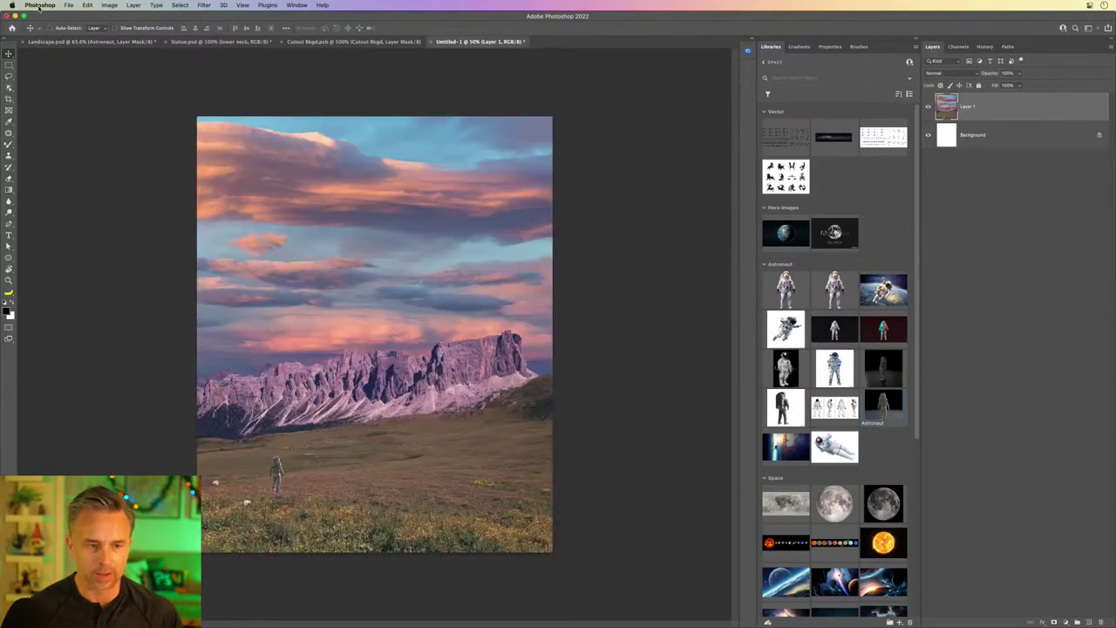
Step: Apply HDR Toning to the new document, agreeing to flatten it
{"action": "left_click", "coordinate": [114, 5]}
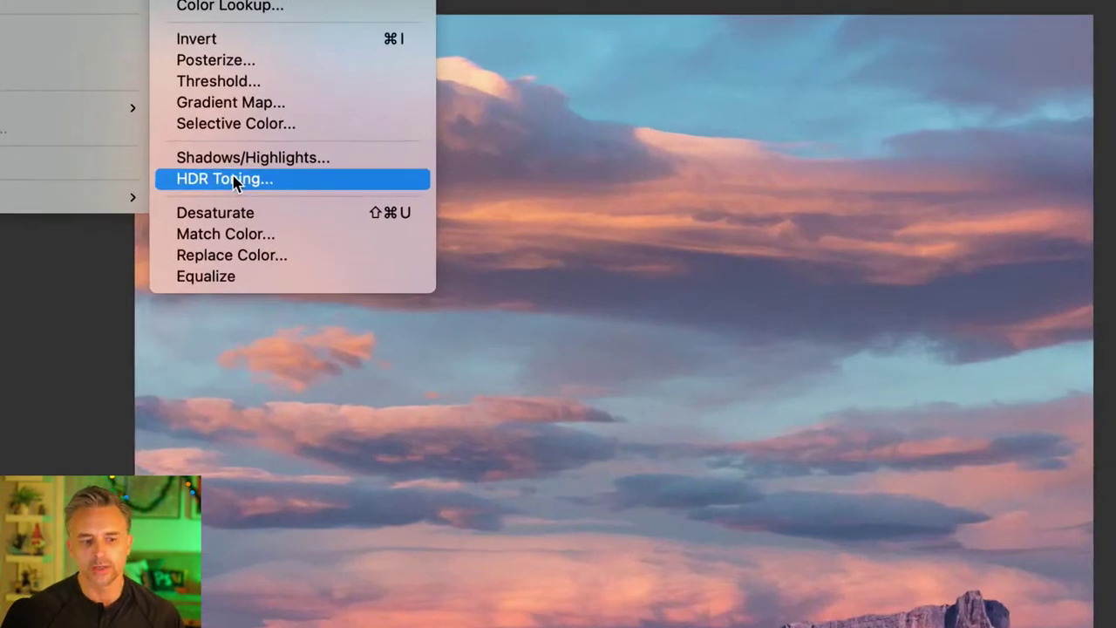
{"action": "left_click", "coordinate": [234, 179]}
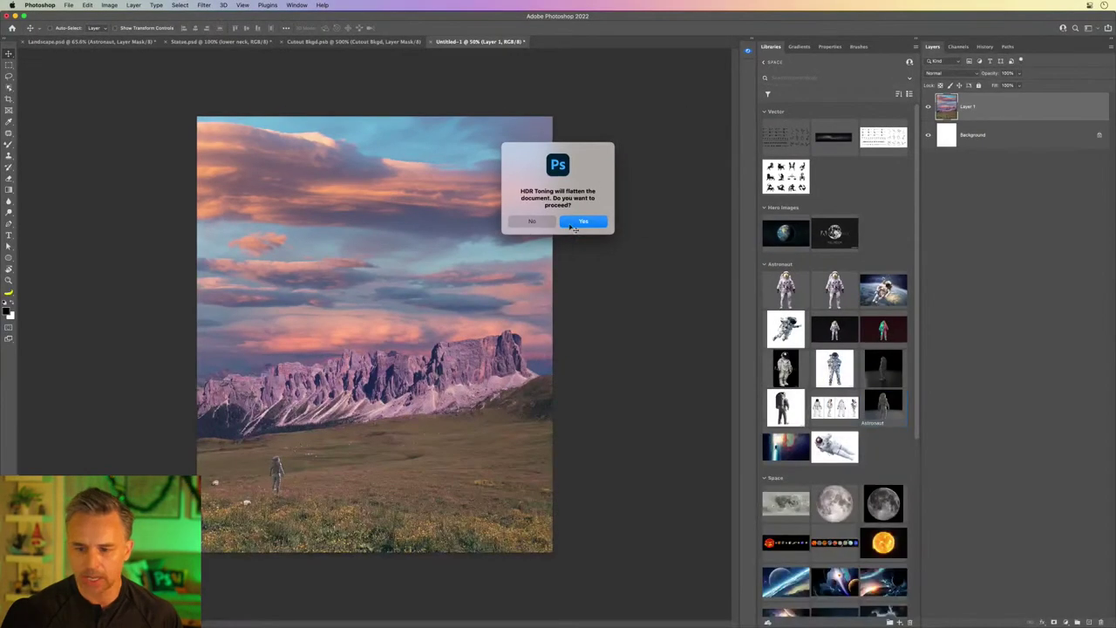
{"action": "left_click", "coordinate": [580, 223]}
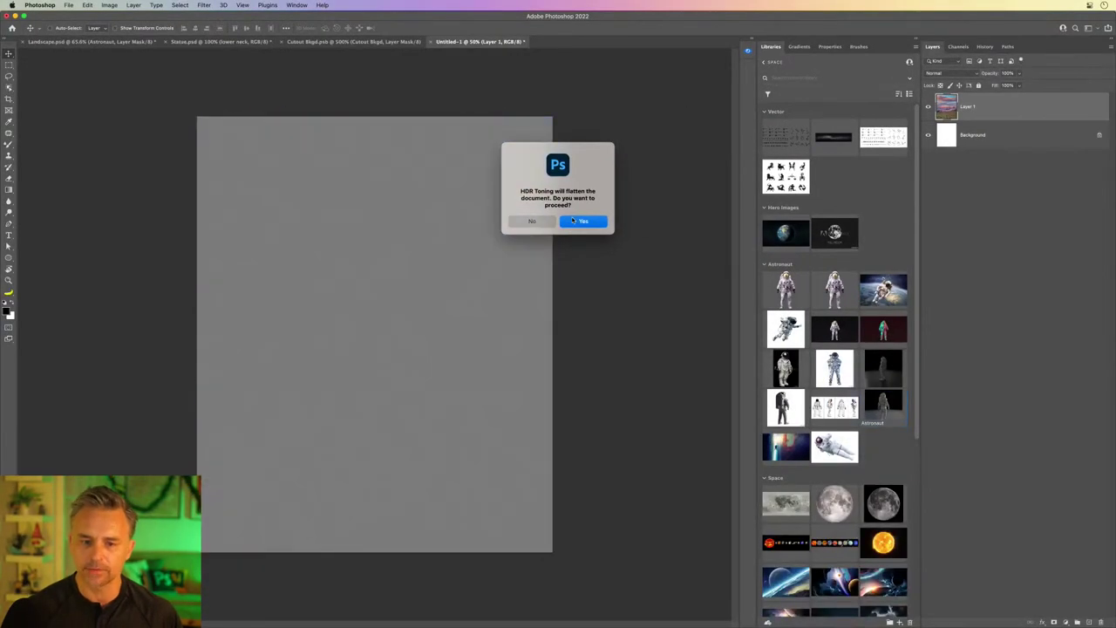
{"action": "key", "text": "super+plus"}
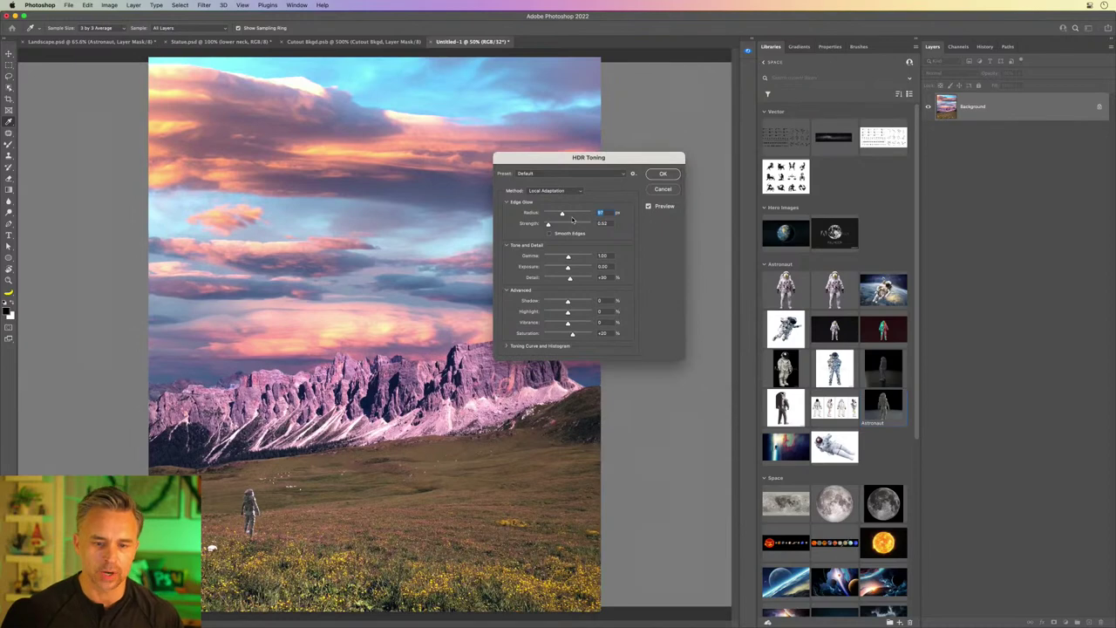
{"action": "left_click_drag", "start_coordinate": [567, 157], "coordinate": [689, 154]}
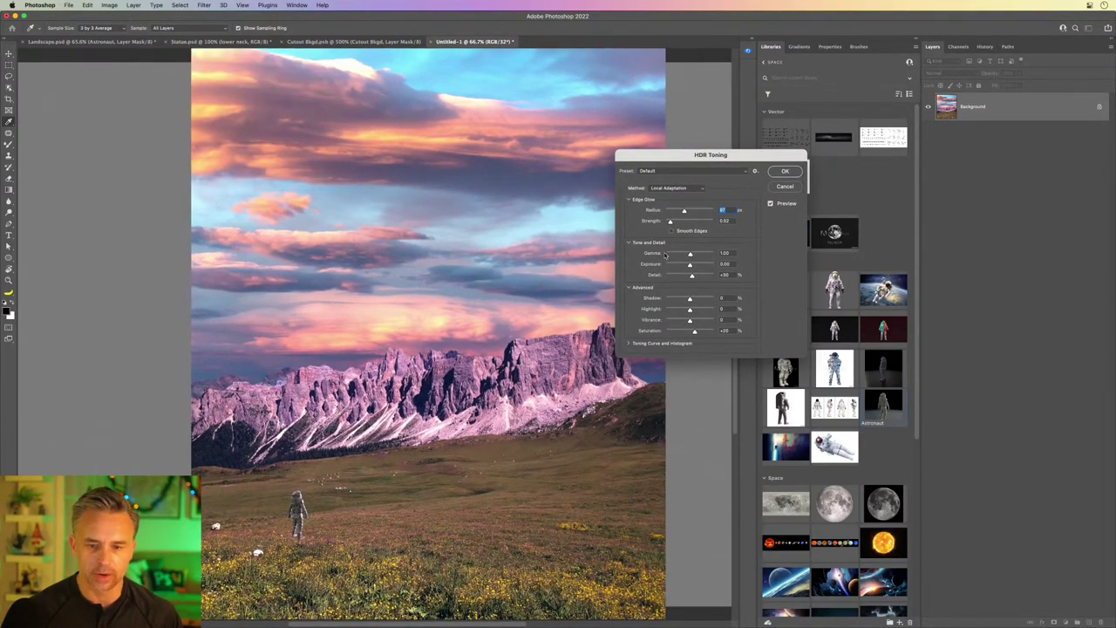
{"action": "left_click_drag", "start_coordinate": [648, 153], "coordinate": [618, 217]}
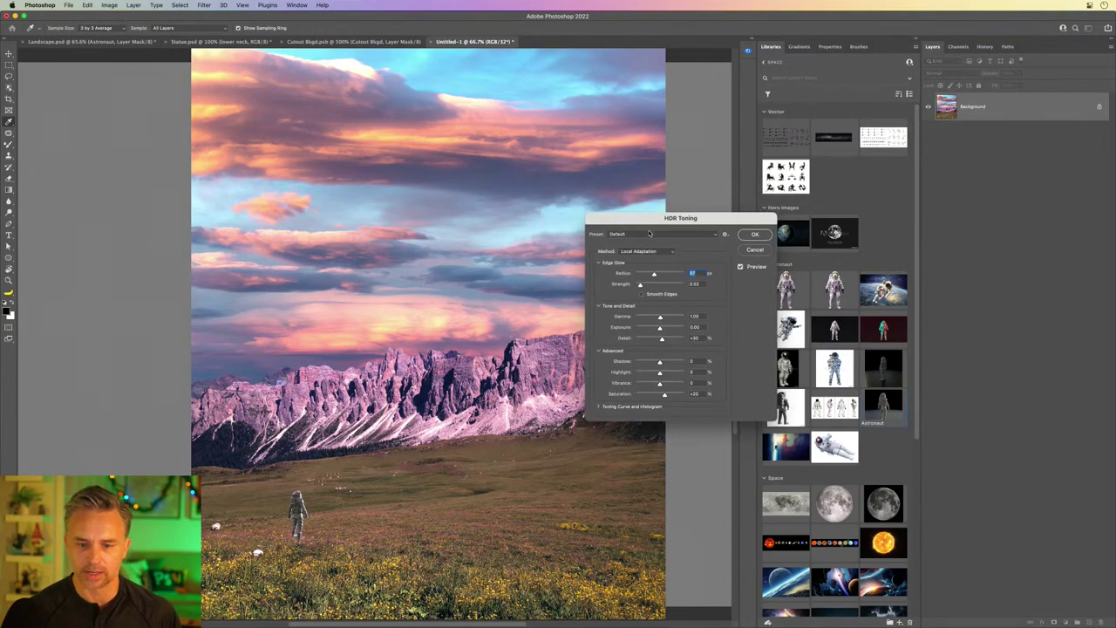
Step: Compare the Default toning preview with the original, then choose the Scott5 preset
{"action": "left_click", "coordinate": [657, 237]}
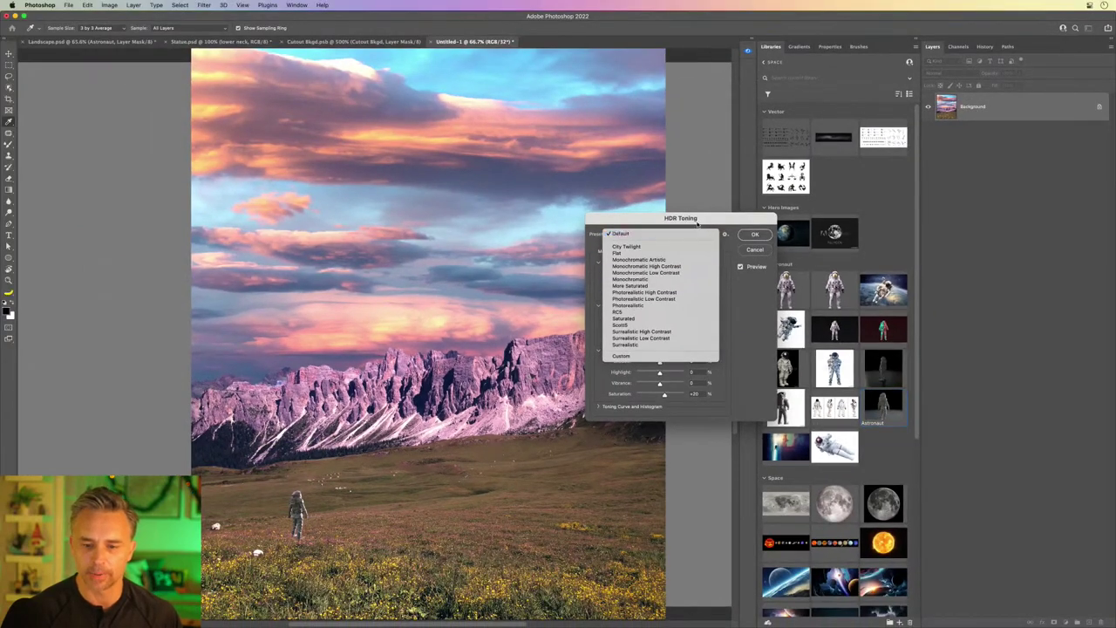
{"action": "left_click", "coordinate": [744, 269]}
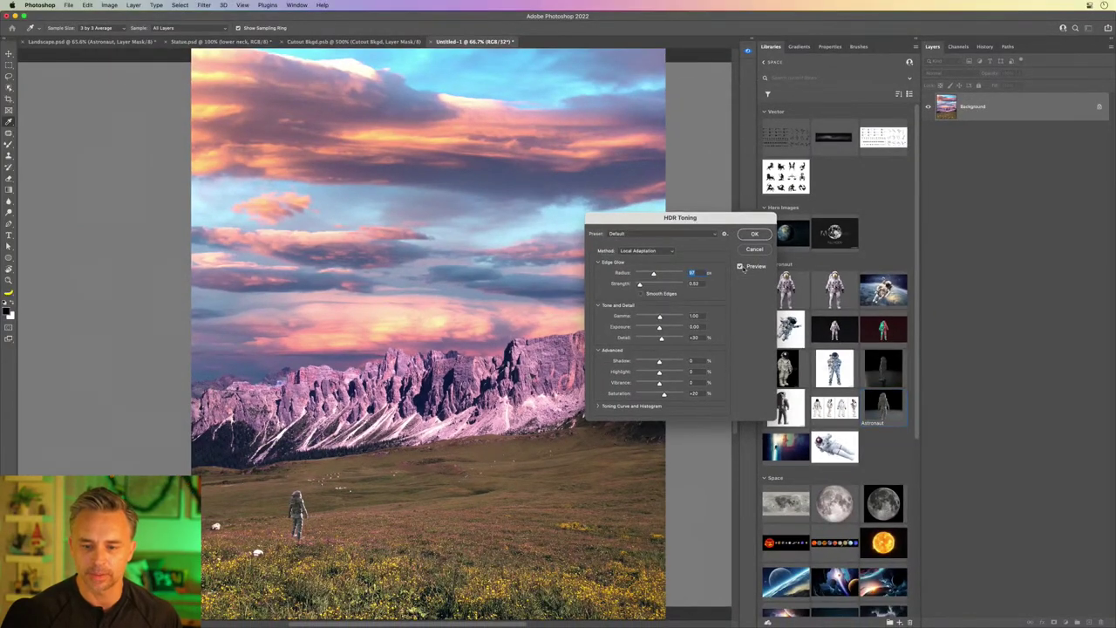
{"action": "left_click", "coordinate": [741, 269]}
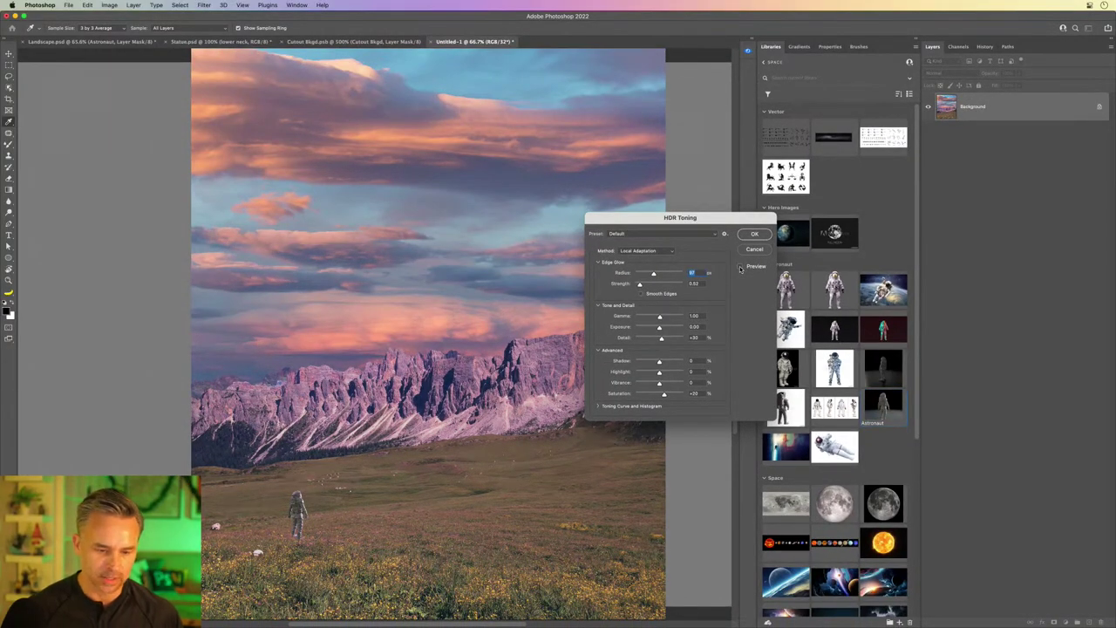
{"action": "left_click", "coordinate": [740, 269]}
{"action": "left_click", "coordinate": [740, 268]}
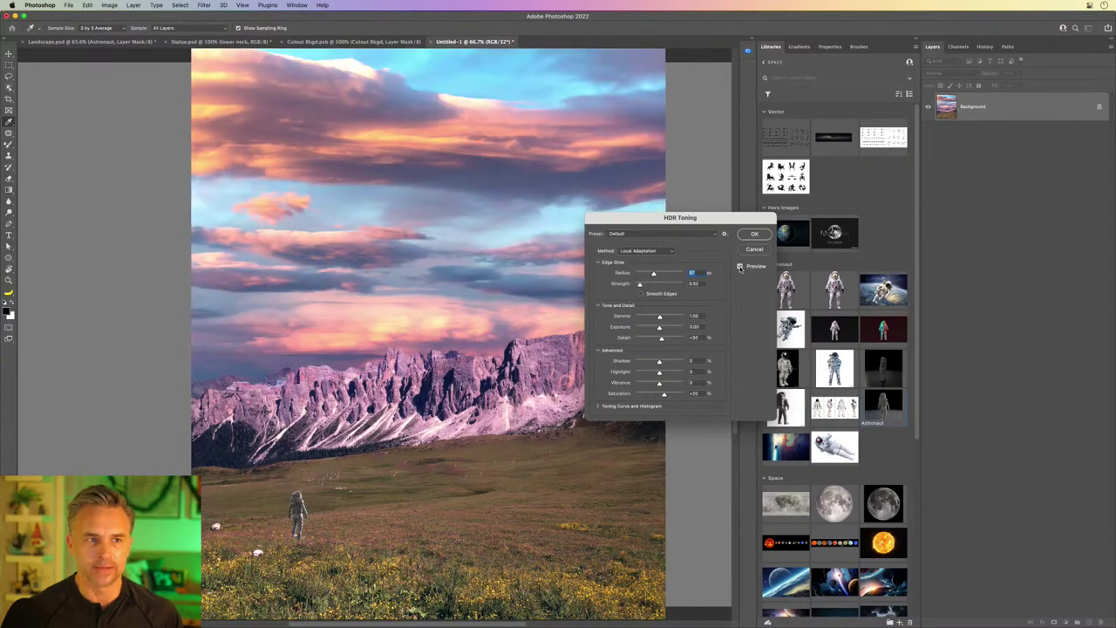
{"action": "left_click", "coordinate": [667, 238]}
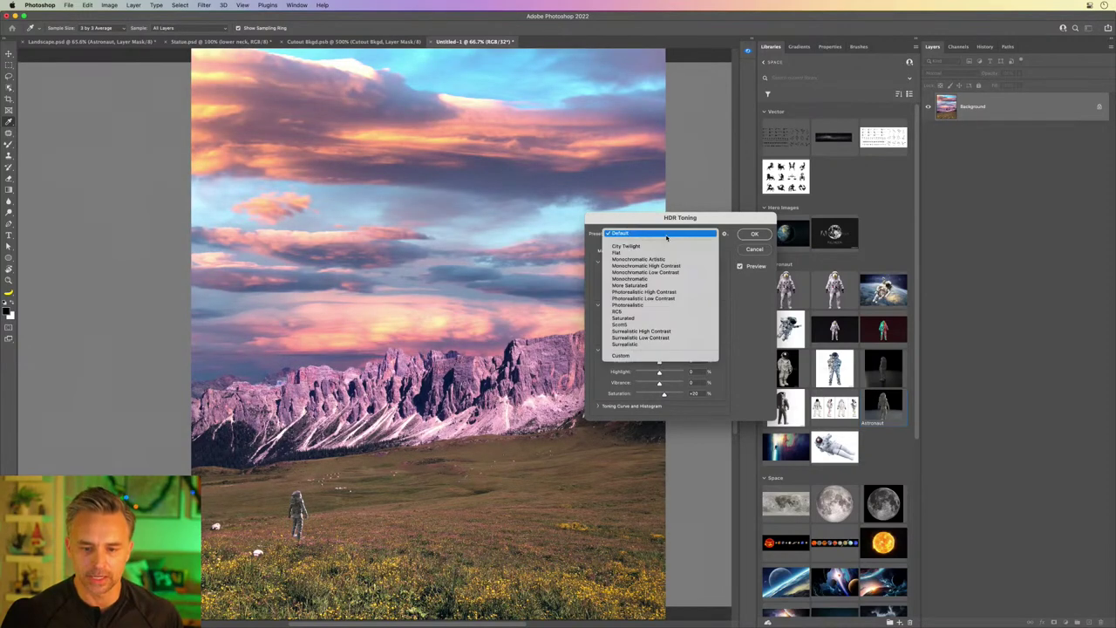
{"action": "left_click", "coordinate": [666, 325]}
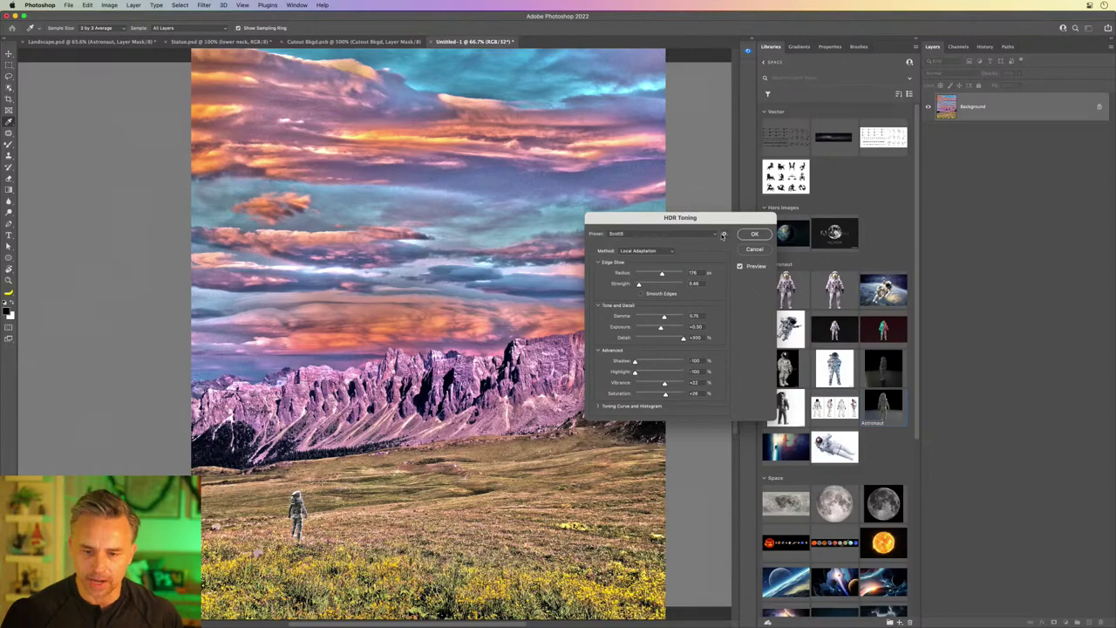
Step: Try the RC5 and Surrealistic HDR presets, return to Scott5, and apply it
{"action": "left_click", "coordinate": [723, 234]}
{"action": "left_click", "coordinate": [690, 254]}
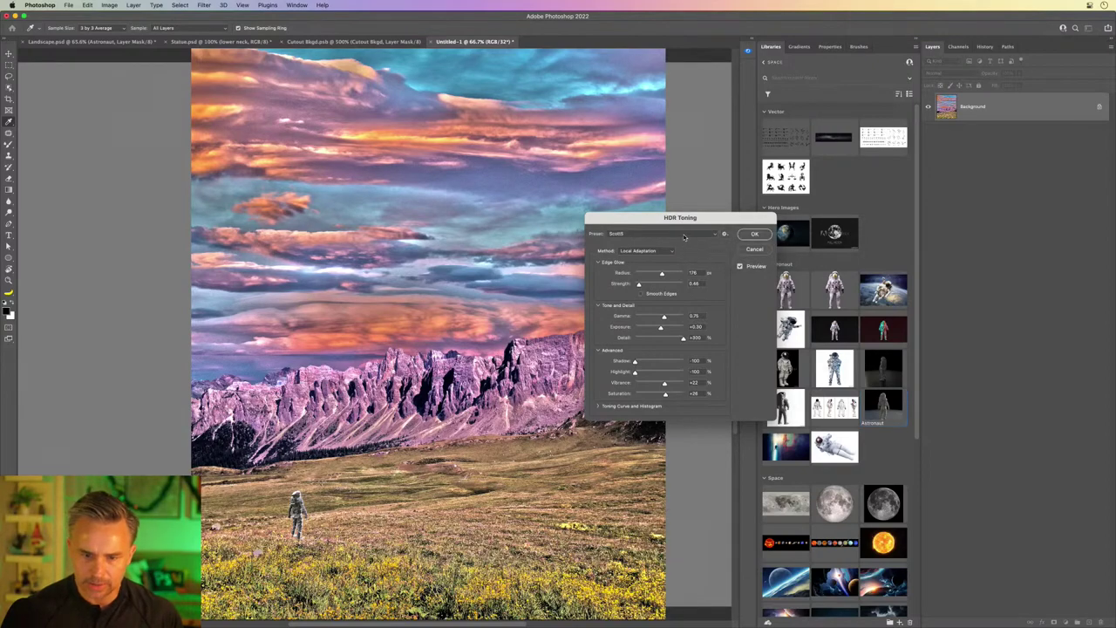
{"action": "left_click", "coordinate": [685, 236]}
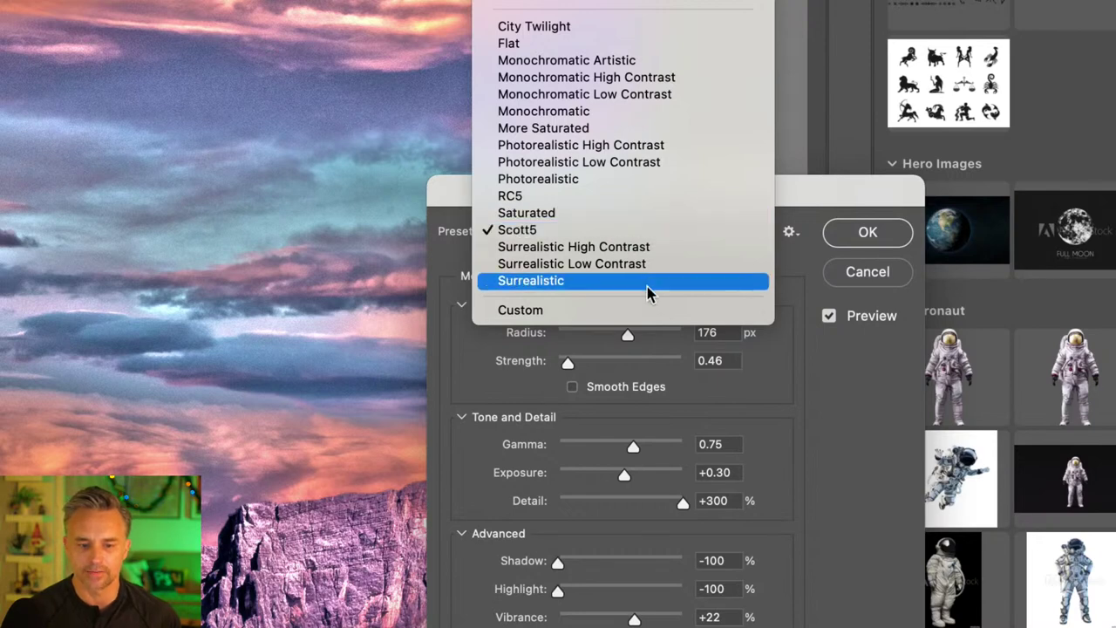
{"action": "left_click", "coordinate": [649, 196]}
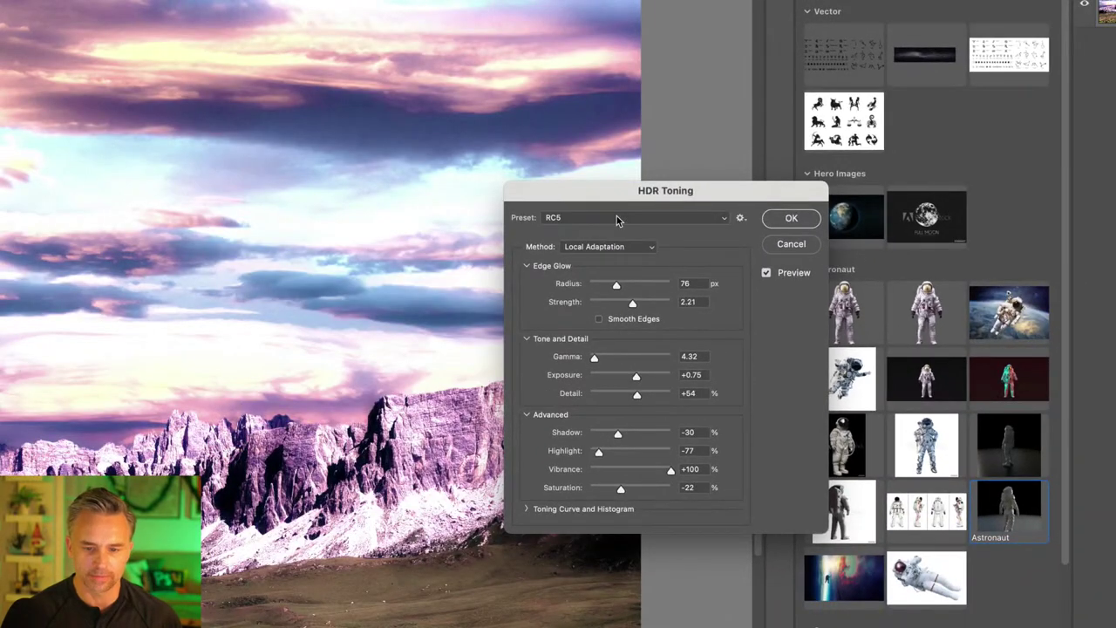
{"action": "left_click", "coordinate": [616, 220]}
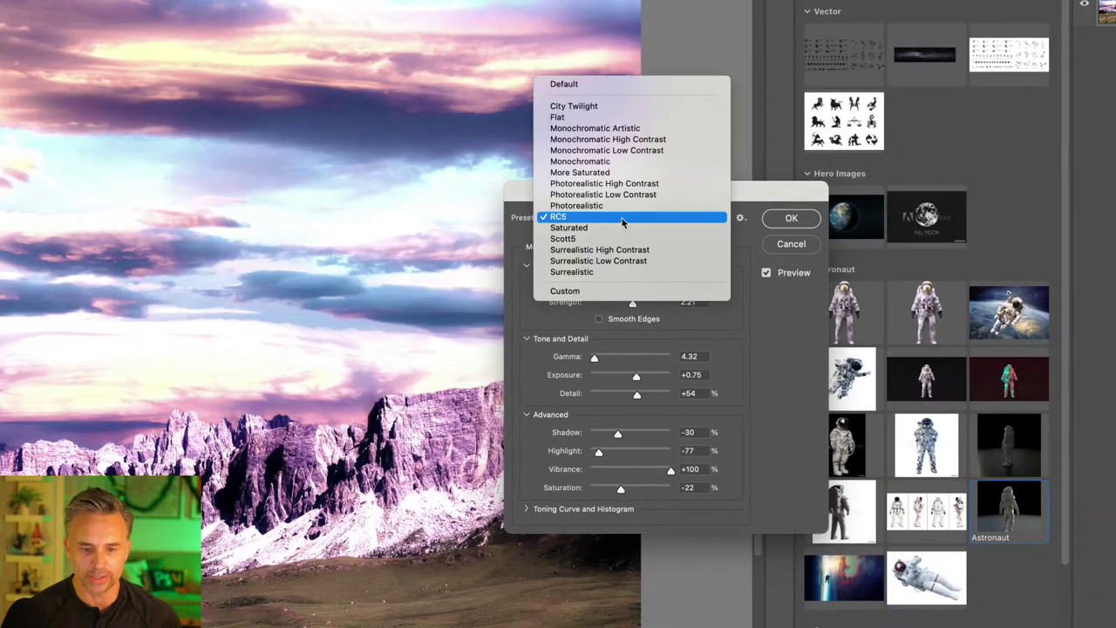
{"action": "left_click", "coordinate": [629, 277]}
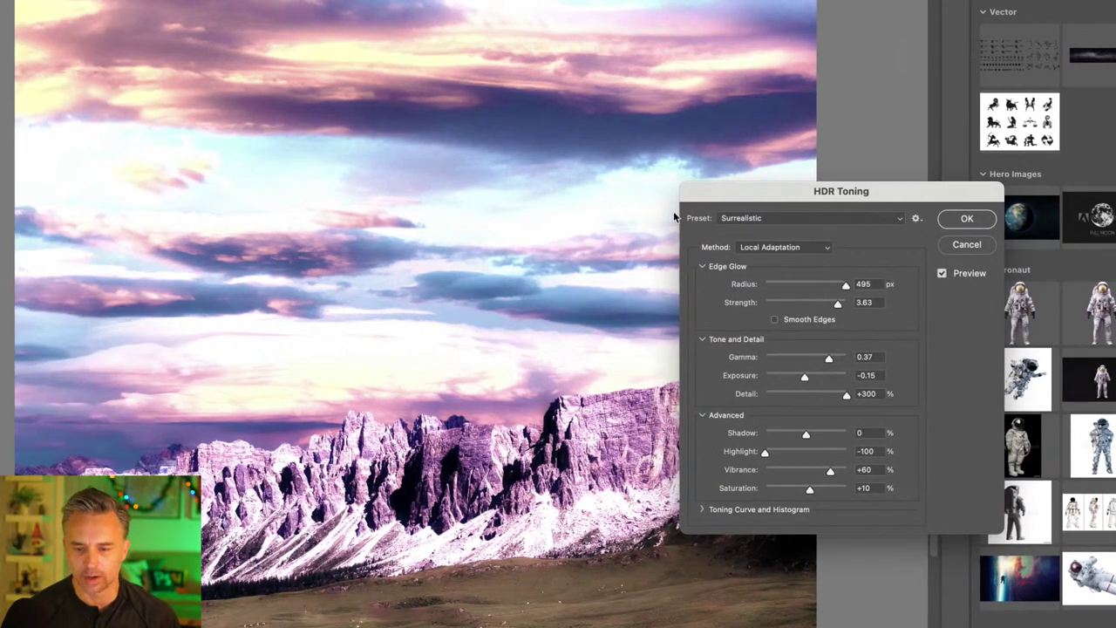
{"action": "left_click_drag", "start_coordinate": [761, 191], "coordinate": [711, 173]}
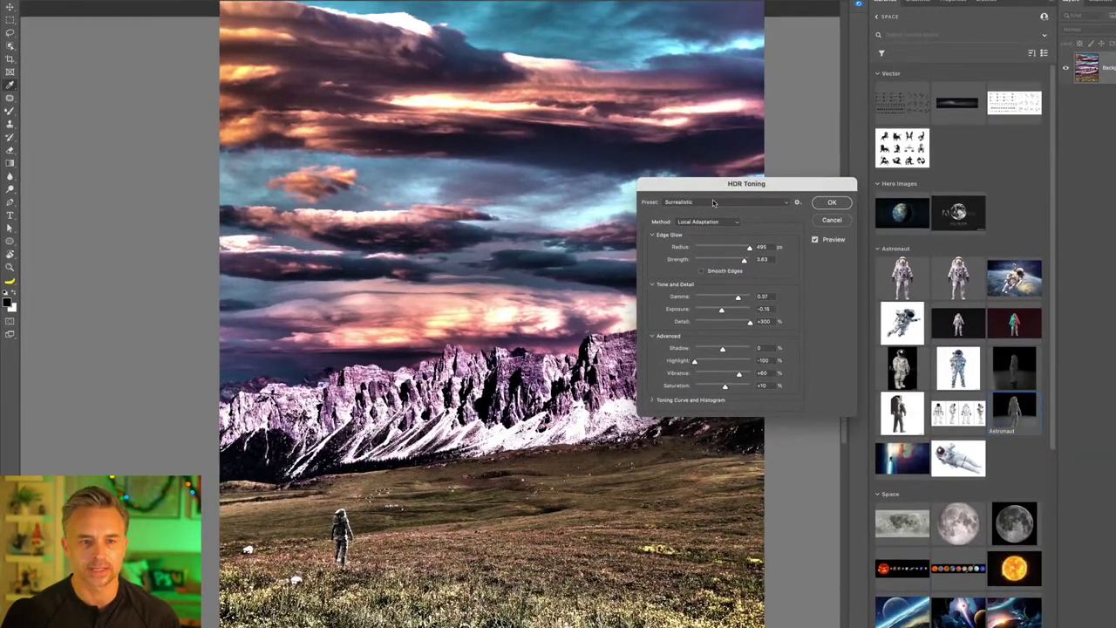
{"action": "left_click", "coordinate": [714, 202]}
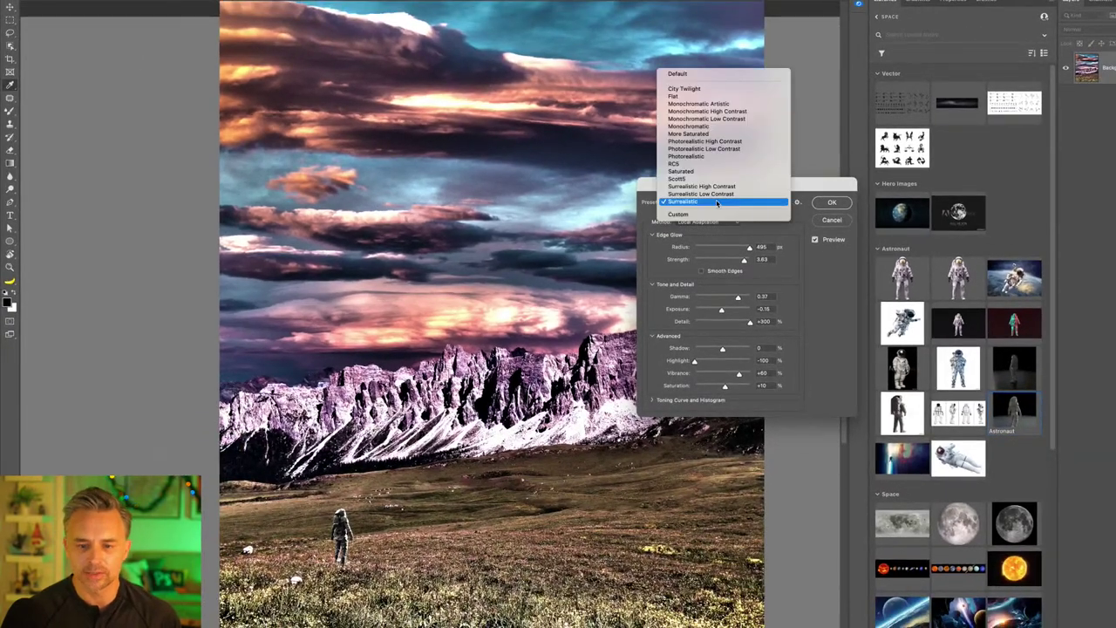
{"action": "left_click", "coordinate": [726, 181]}
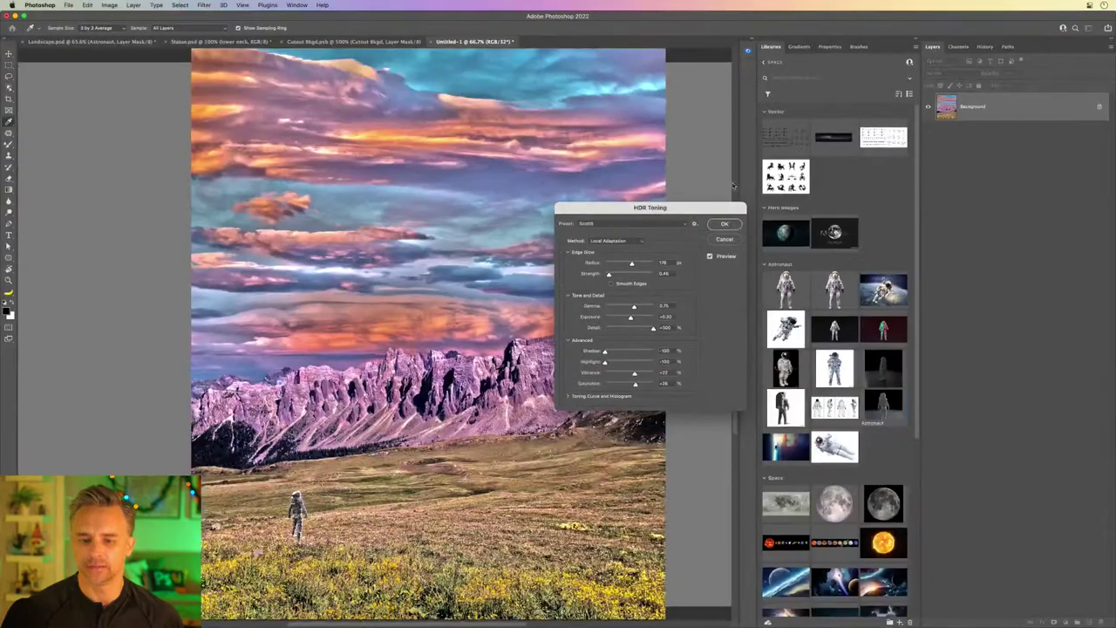
{"action": "left_click", "coordinate": [722, 229]}
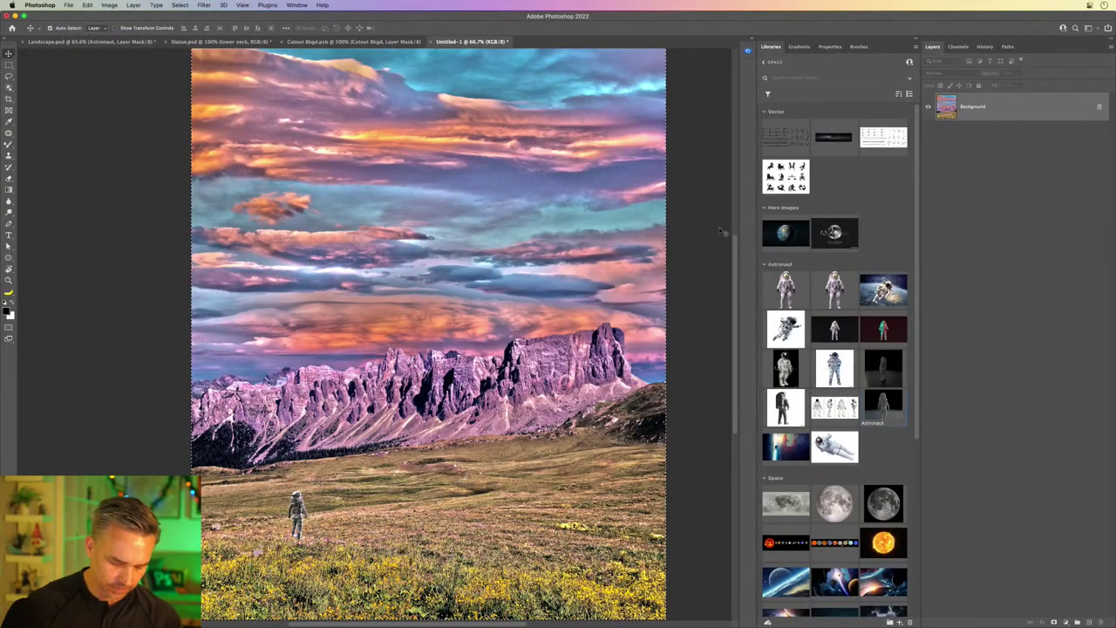
Step: Paste the whole toned image into Landscape.psd as Layer 4 and view it at 100%
{"action": "key", "text": "ctrl+a"}
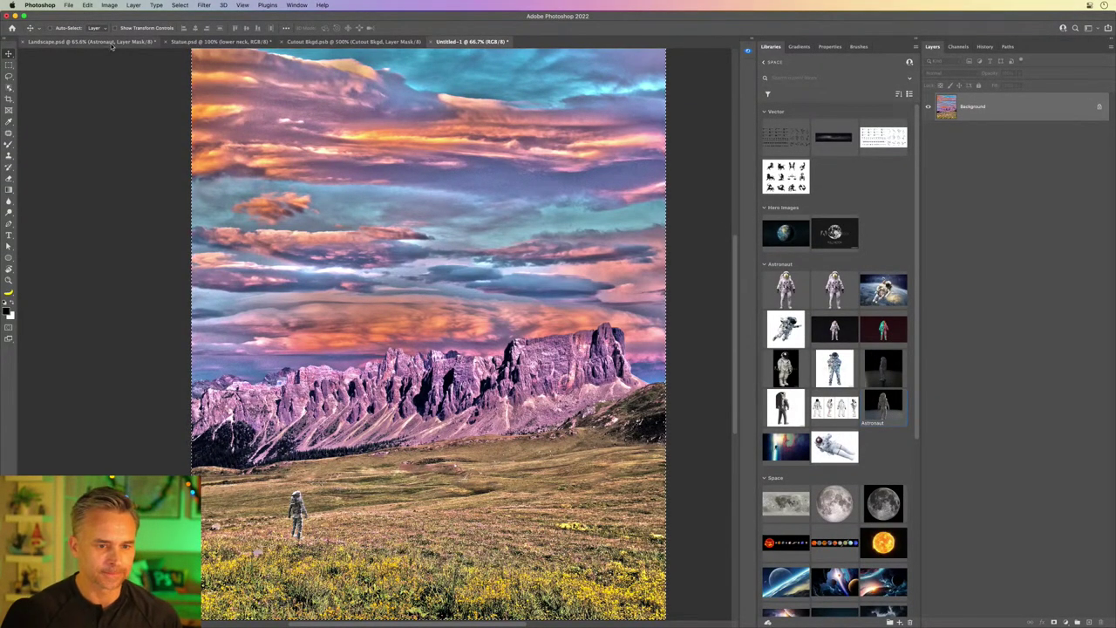
{"action": "left_click", "coordinate": [66, 43]}
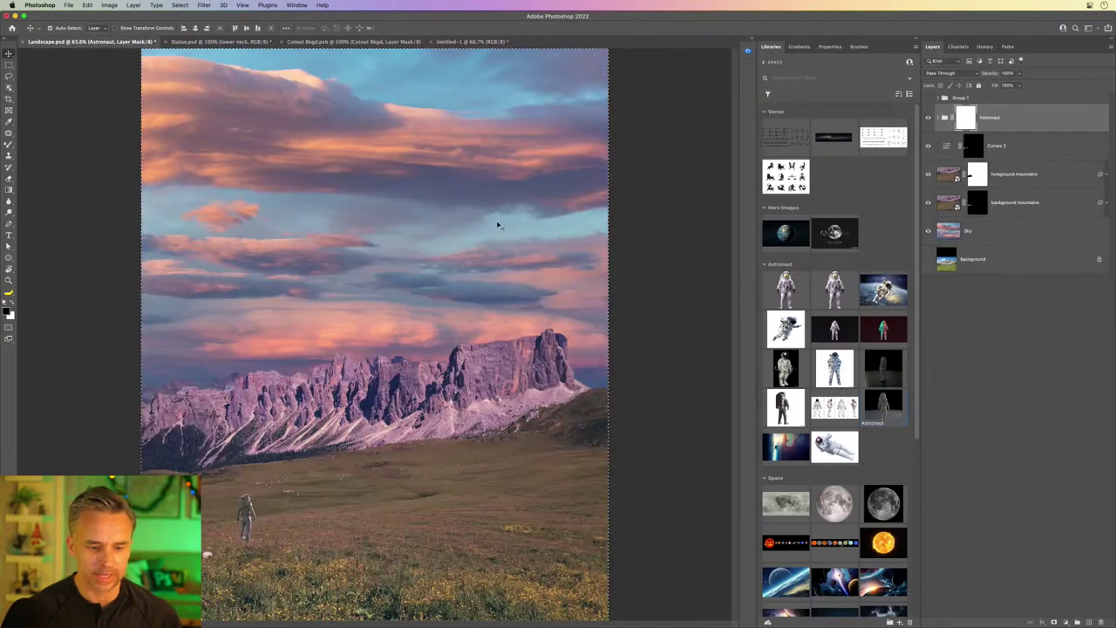
{"action": "key", "text": "ctrl+v"}
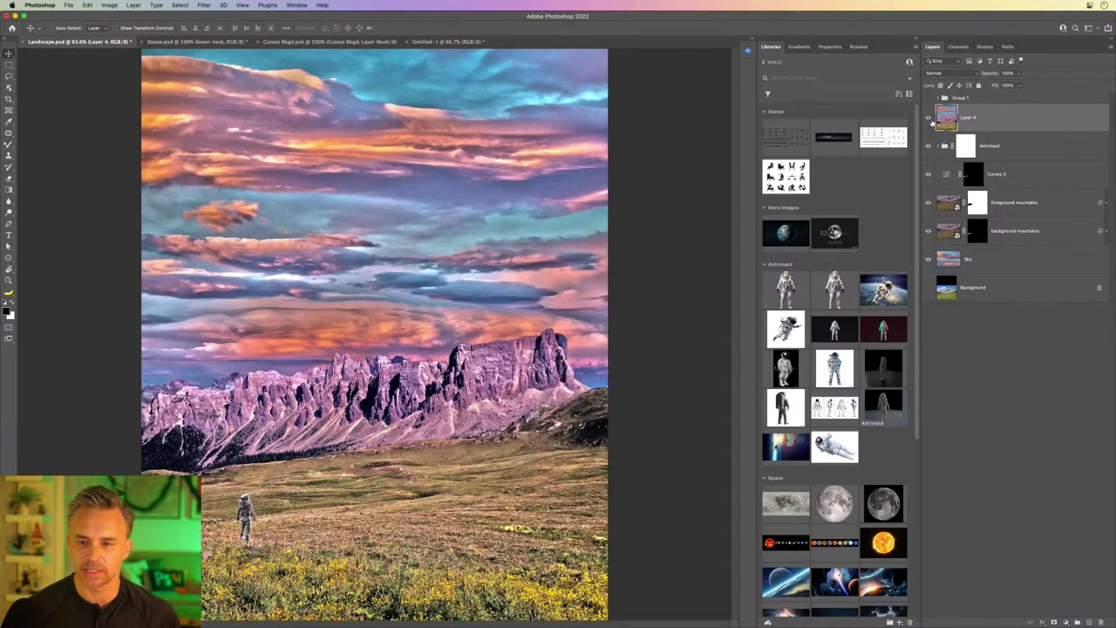
{"action": "left_click", "coordinate": [929, 119]}
{"action": "left_click", "coordinate": [930, 119]}
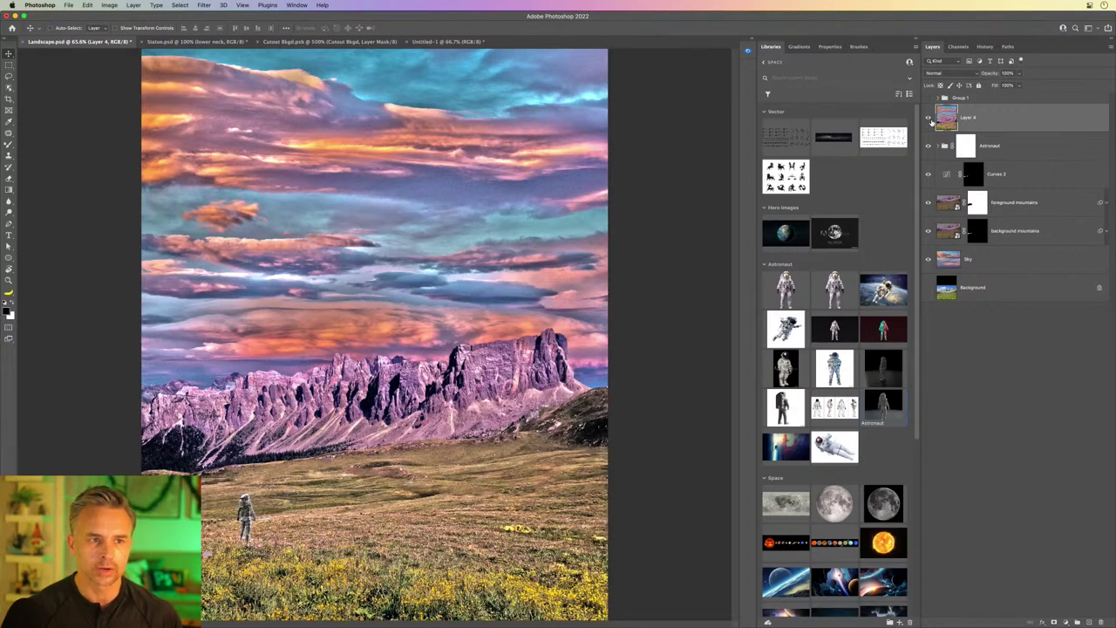
{"action": "left_click", "coordinate": [913, 42]}
{"action": "key", "text": "super+1"}
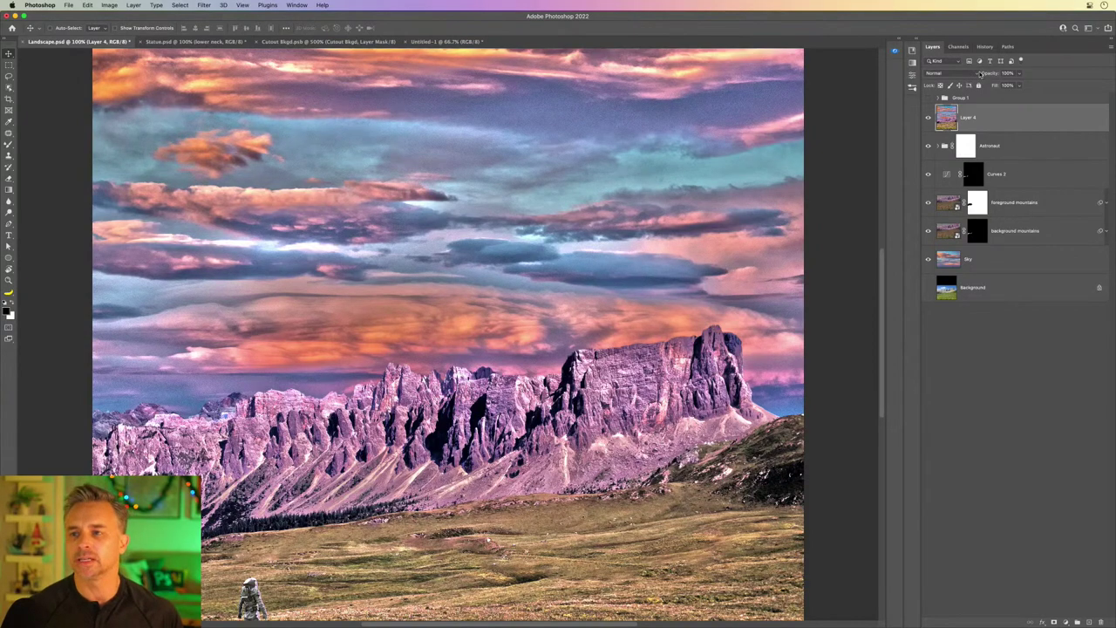
{"action": "left_click", "coordinate": [948, 73]}
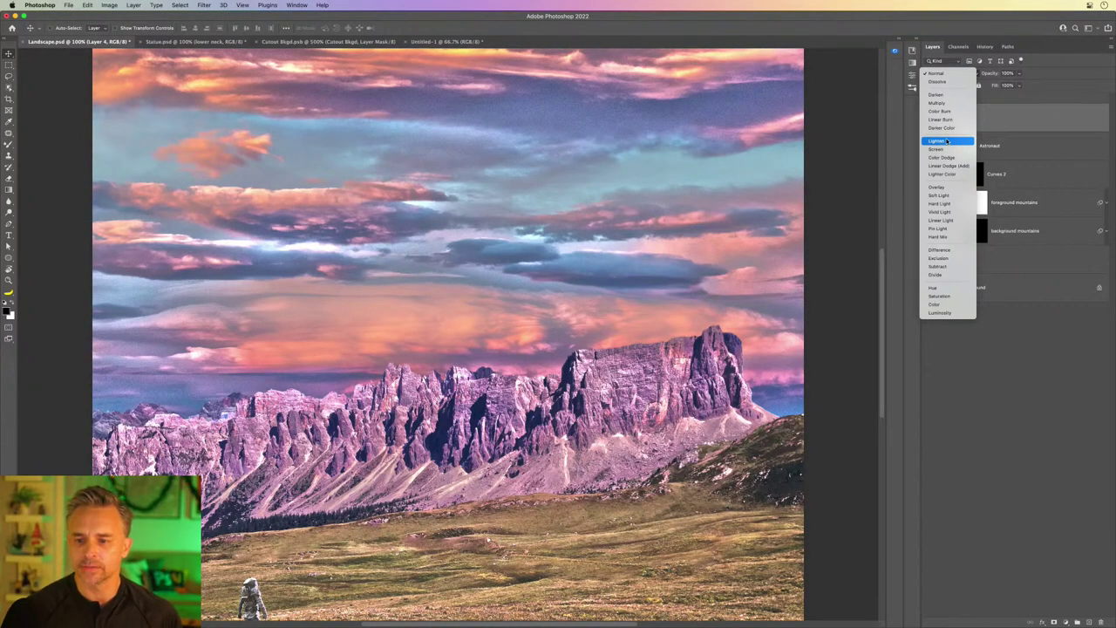
Step: Set Layer 4 to Lighten blend mode and toggle its visibility to compare
{"action": "left_click", "coordinate": [947, 140]}
{"action": "left_click", "coordinate": [929, 122]}
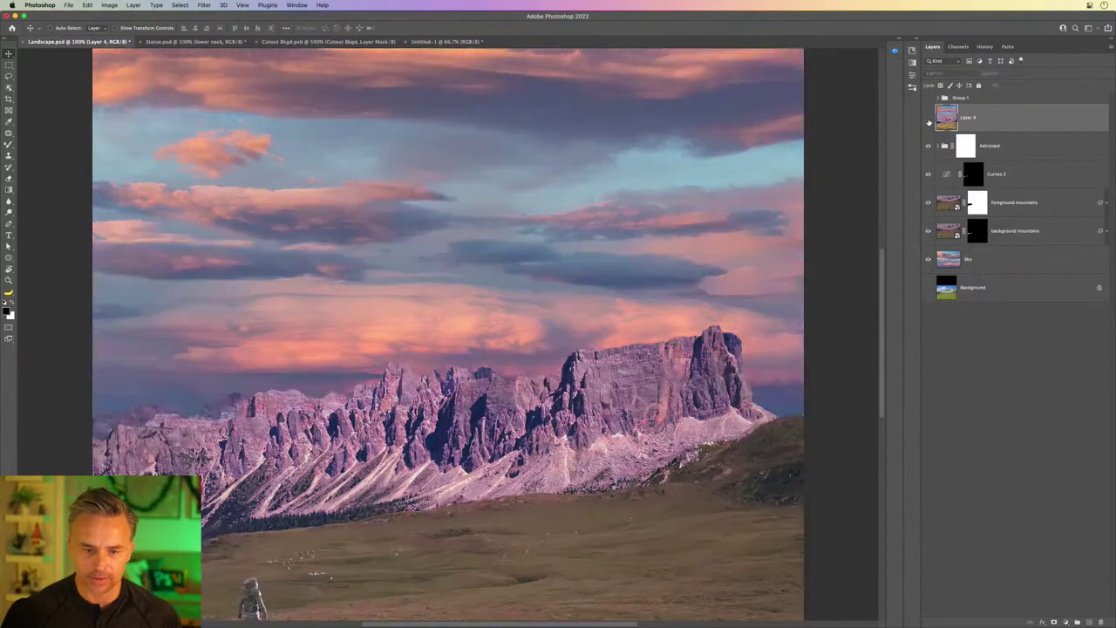
{"action": "left_click", "coordinate": [928, 123]}
{"action": "left_click", "coordinate": [929, 122]}
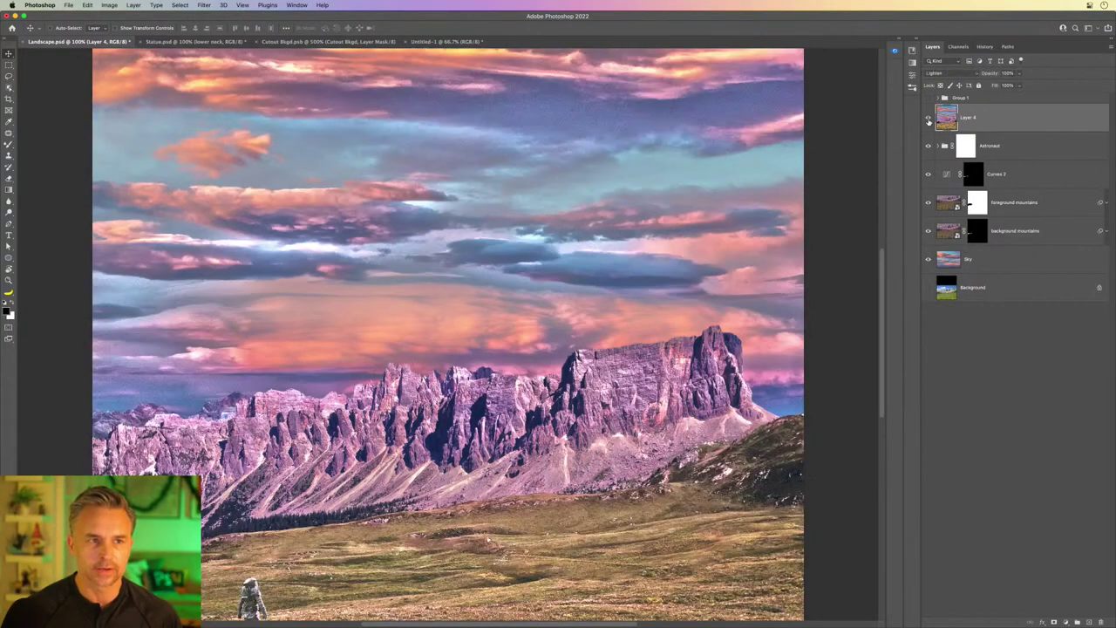
{"action": "scroll", "coordinate": [624, 207], "scroll_direction": "down", "scroll_amount": 5}
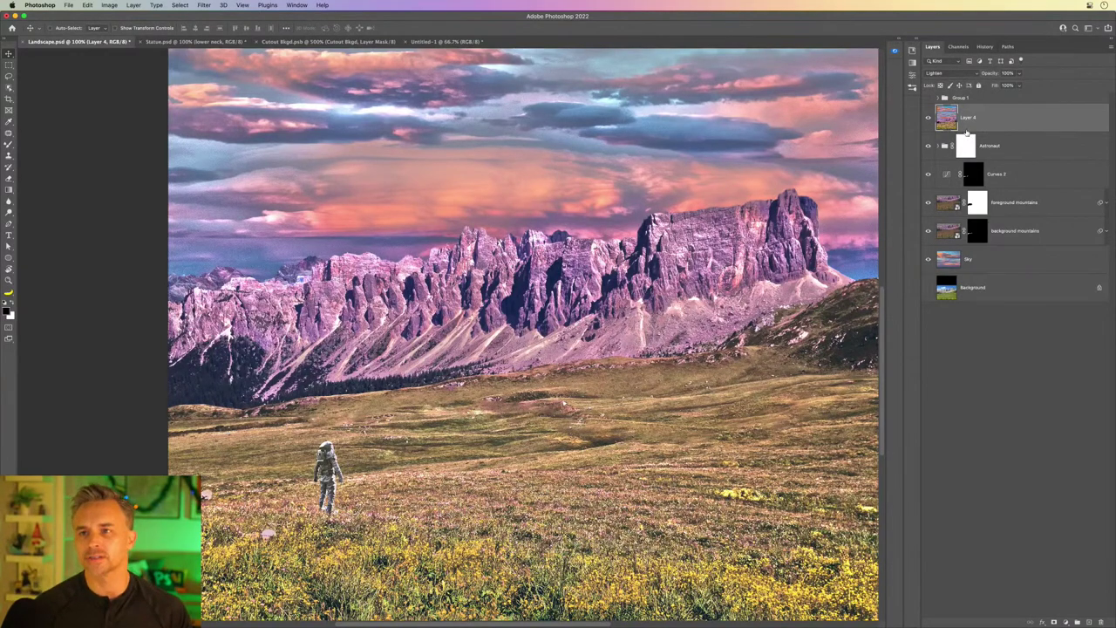
{"action": "scroll", "coordinate": [844, 202], "scroll_direction": "up", "scroll_amount": 3}
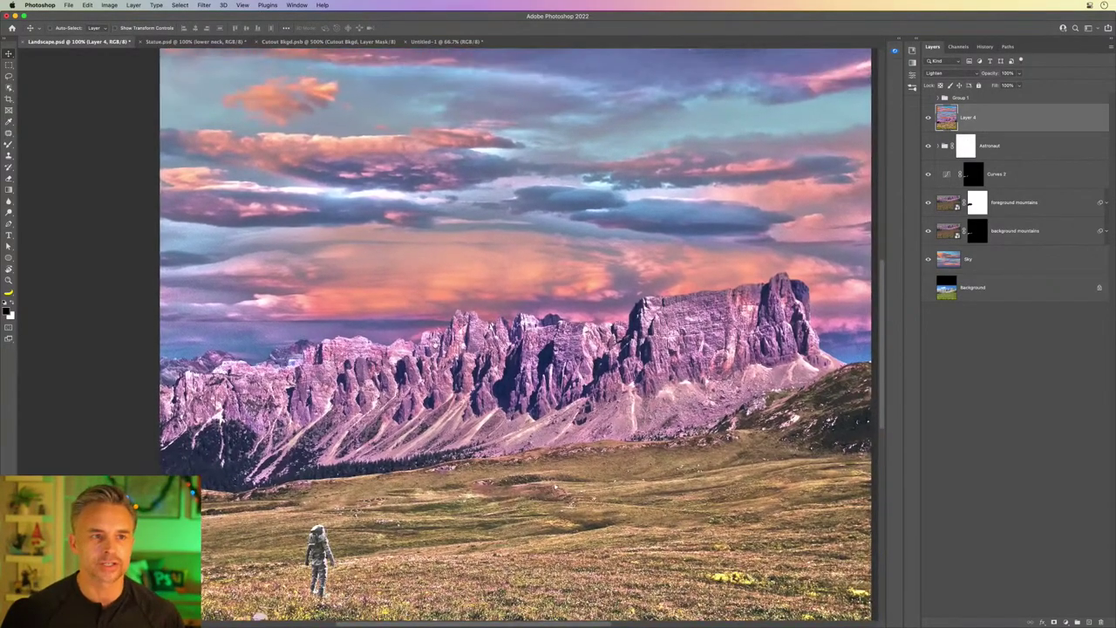
{"action": "left_click", "coordinate": [928, 116]}
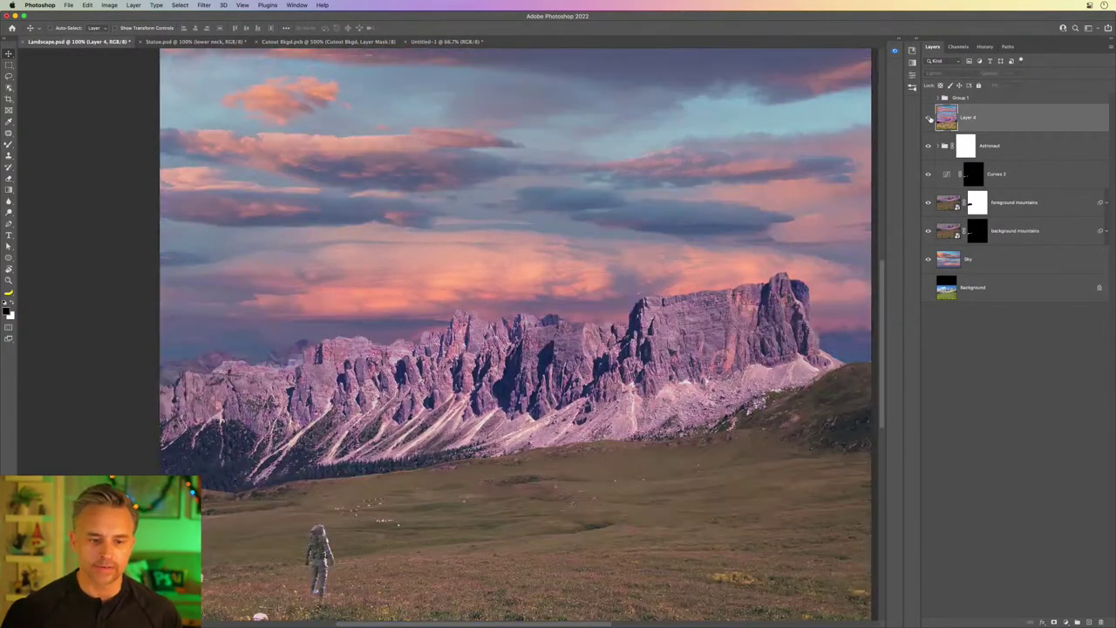
{"action": "left_click", "coordinate": [929, 117]}
{"action": "left_click", "coordinate": [929, 117]}
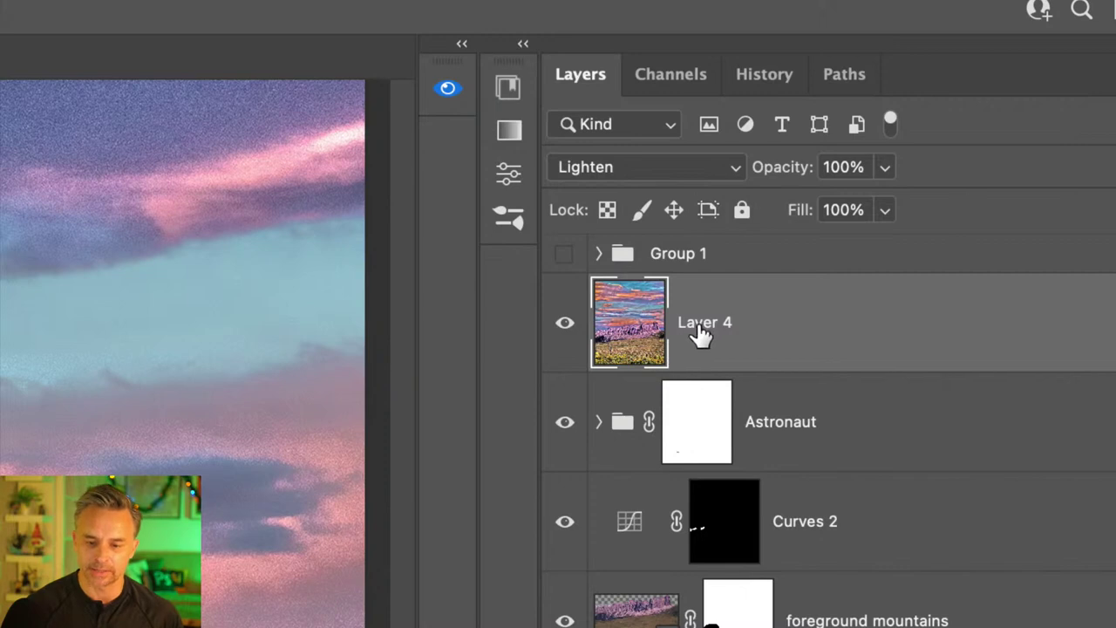
Step: Rename Layer 4 to 'HDR Toning' and zoom out to see the whole landscape
{"action": "double_click", "coordinate": [698, 323]}
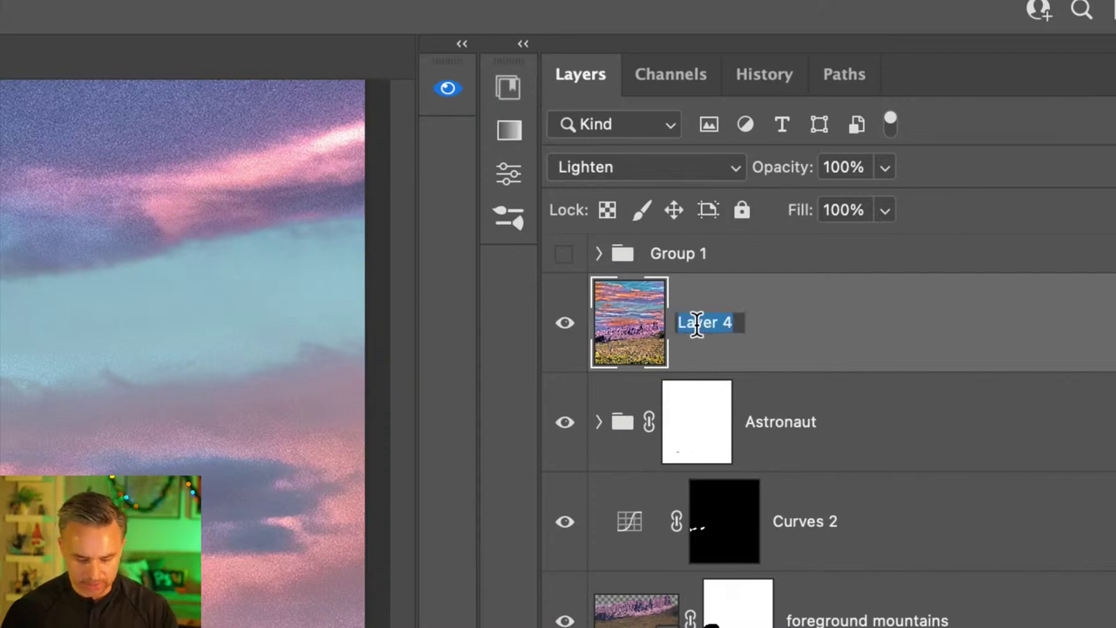
{"action": "type", "text": "HDR Ton"}
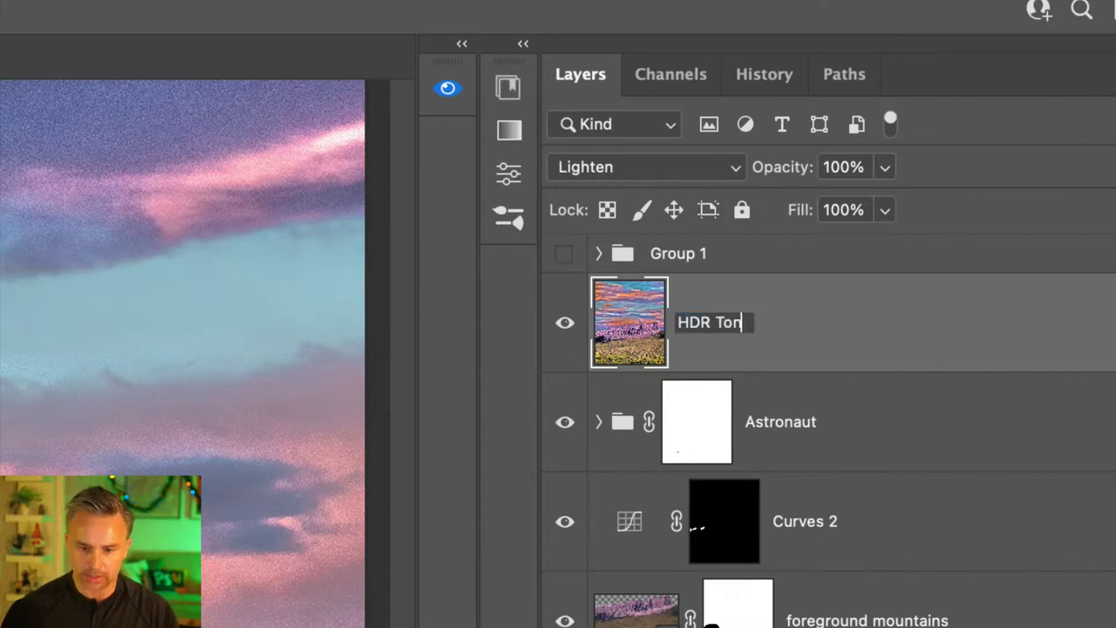
{"action": "type", "text": "ing"}
{"action": "key", "text": "Return"}
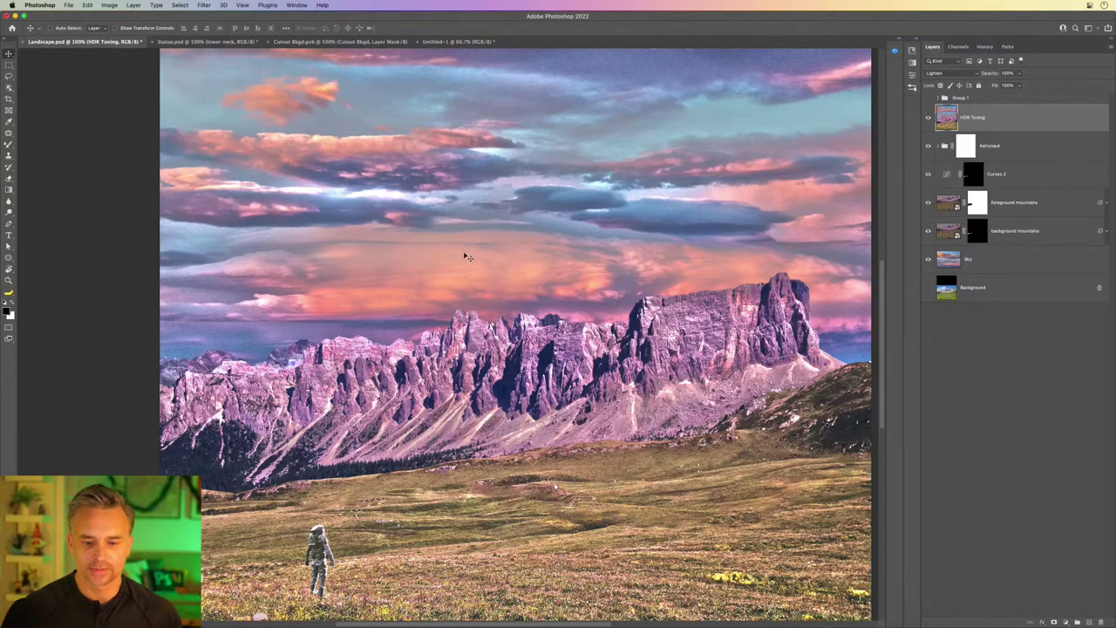
{"action": "left_click_drag", "start_coordinate": [433, 259], "coordinate": [394, 212]}
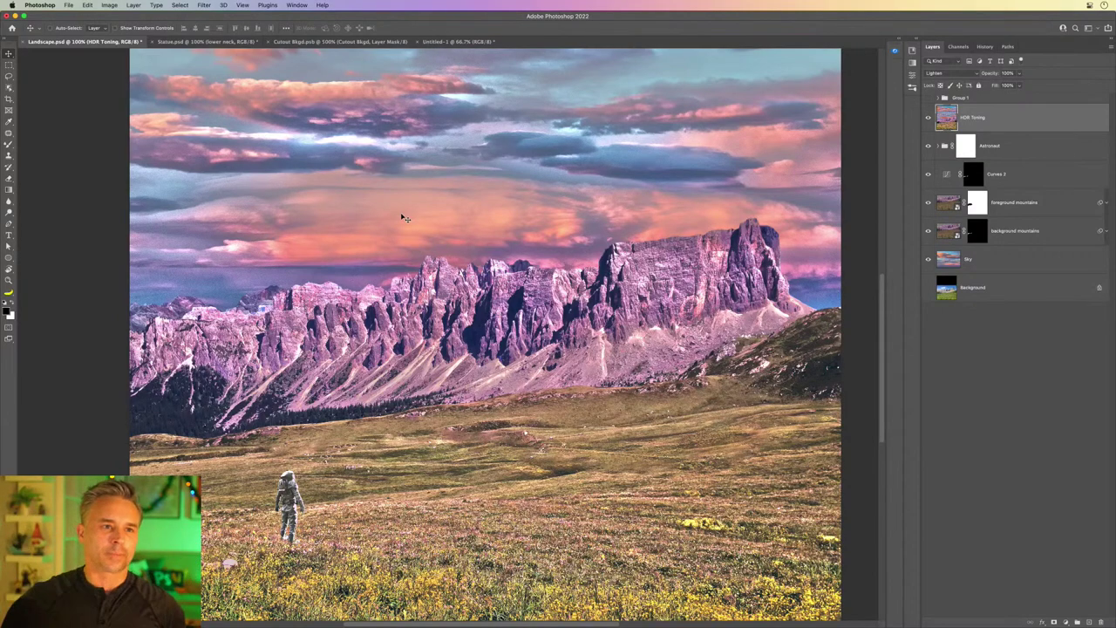
{"action": "key", "text": "super+minus"}
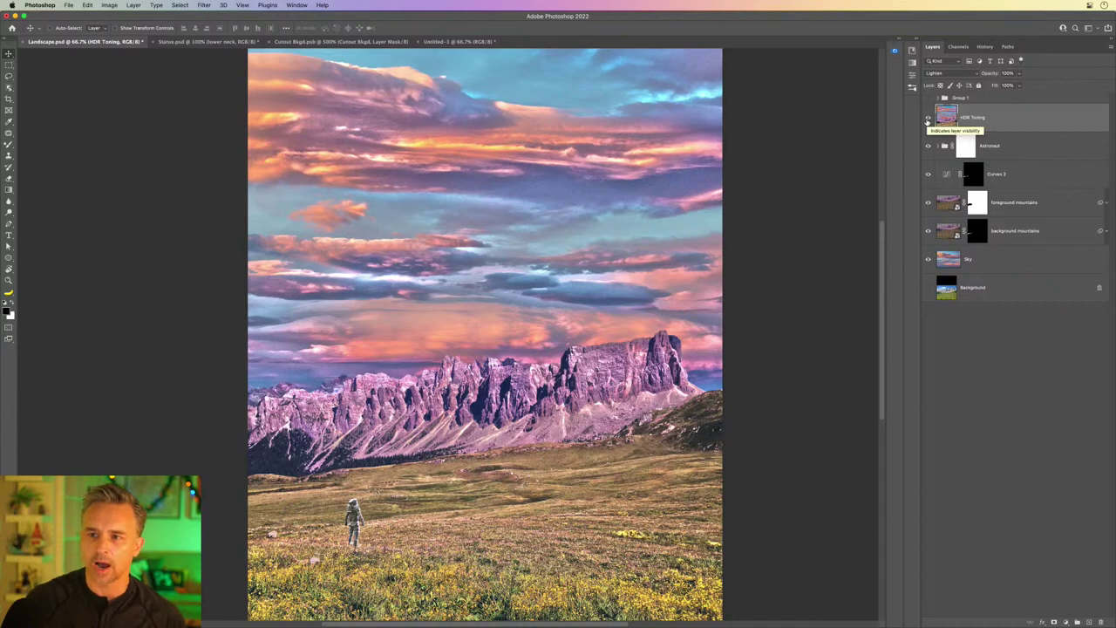
Step: Hide HDR Toning and add a Color Lookup layer, trying 2Strip.look then Fuji ETERNA 250D Fuji 3510
{"action": "left_click", "coordinate": [928, 118]}
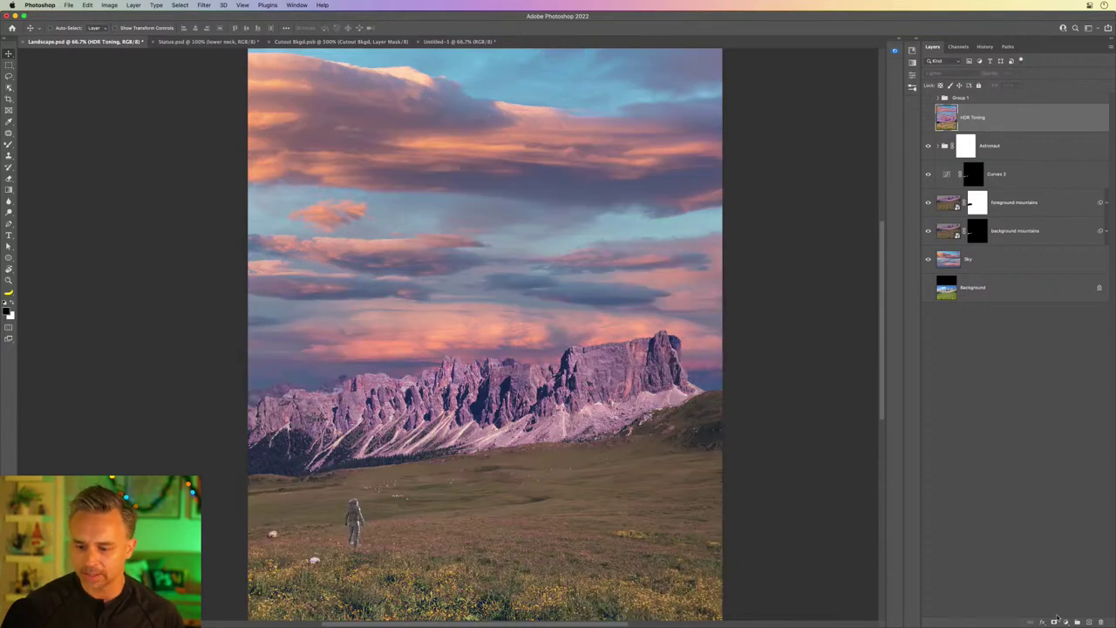
{"action": "left_click", "coordinate": [1065, 621]}
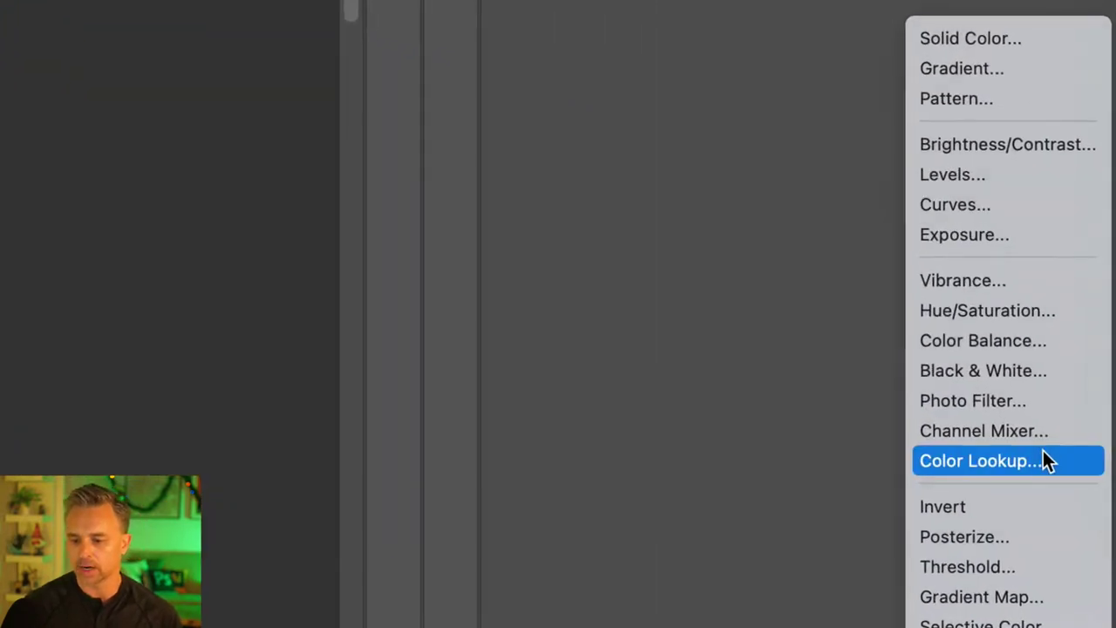
{"action": "left_click", "coordinate": [1047, 460]}
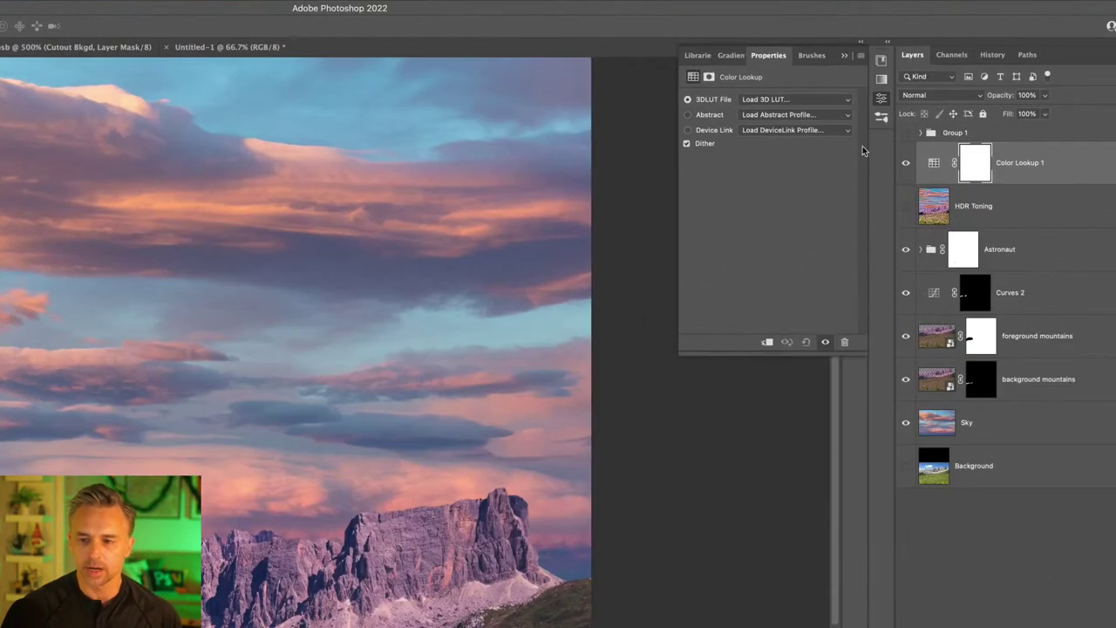
{"action": "left_click", "coordinate": [858, 77]}
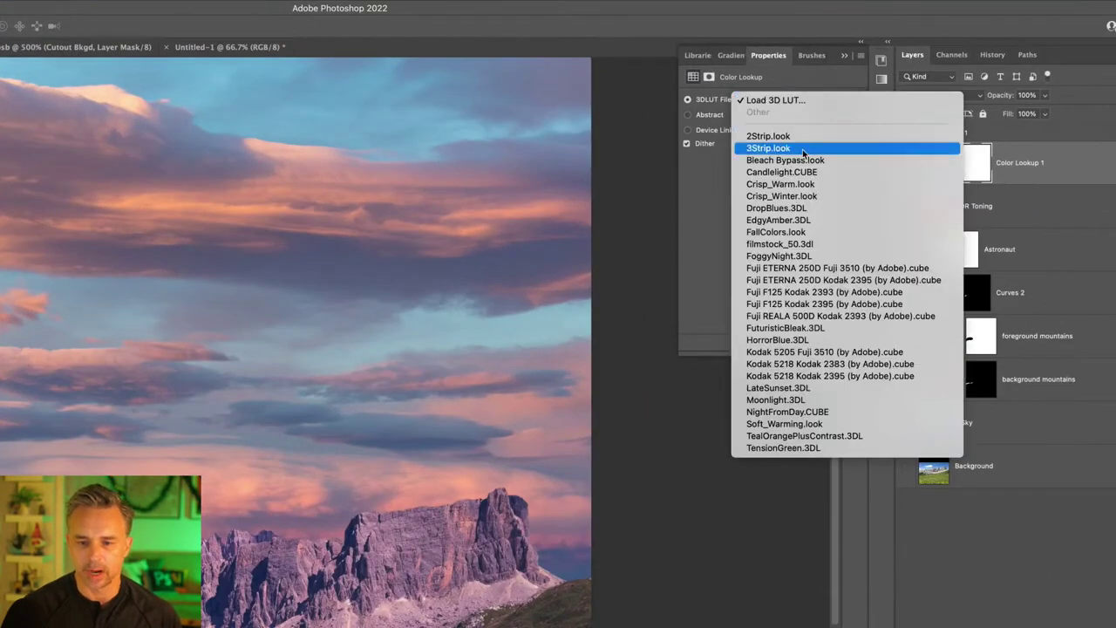
{"action": "left_click", "coordinate": [898, 136]}
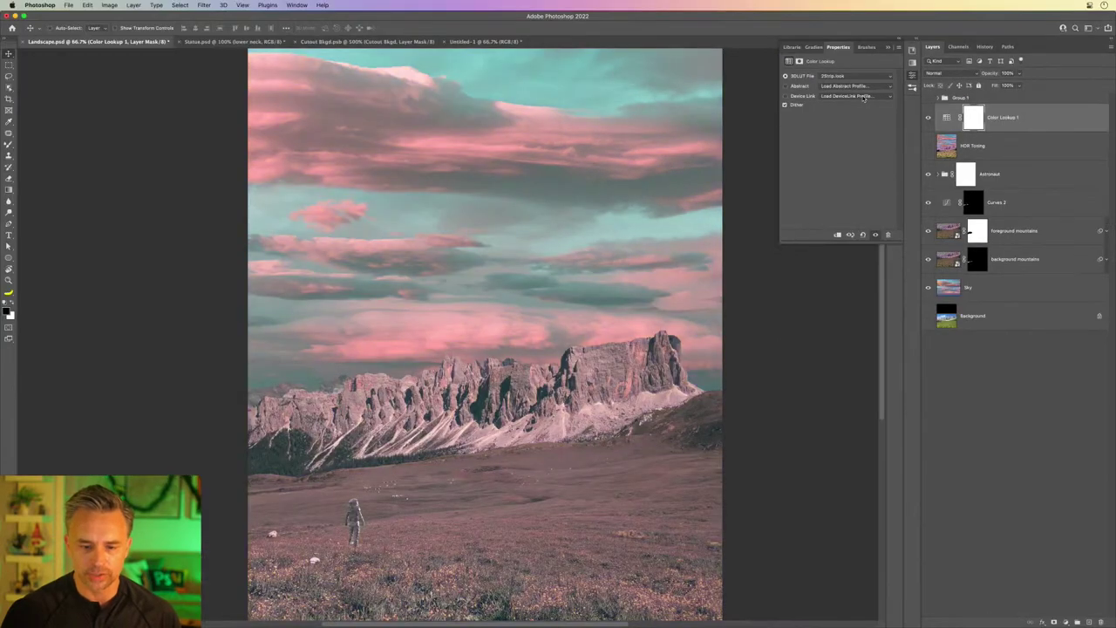
{"action": "left_click", "coordinate": [834, 76]}
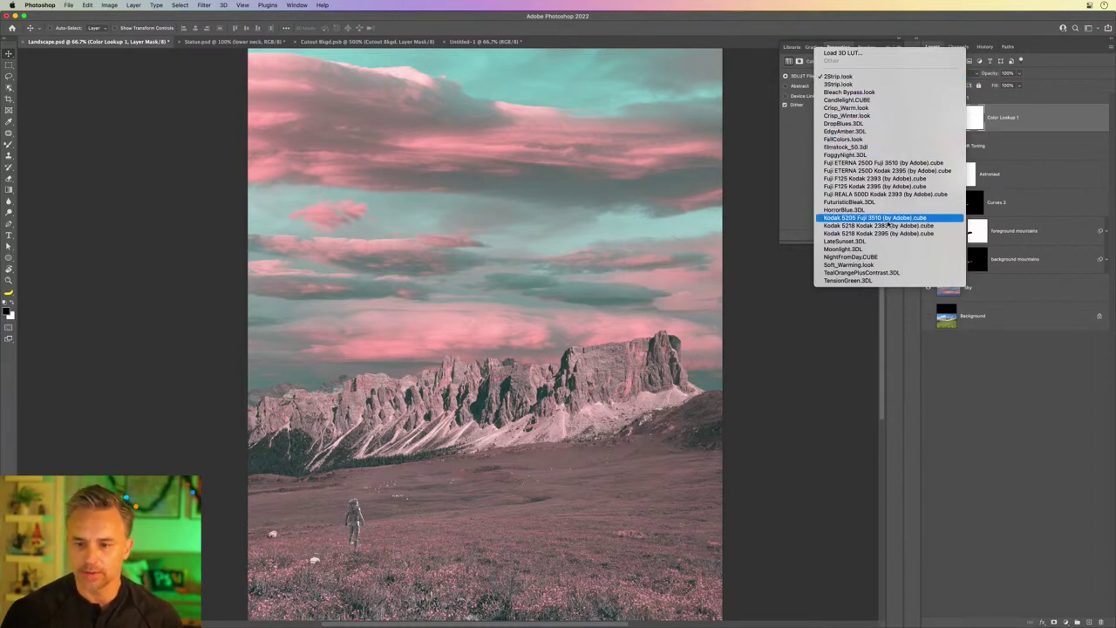
{"action": "left_click", "coordinate": [881, 162]}
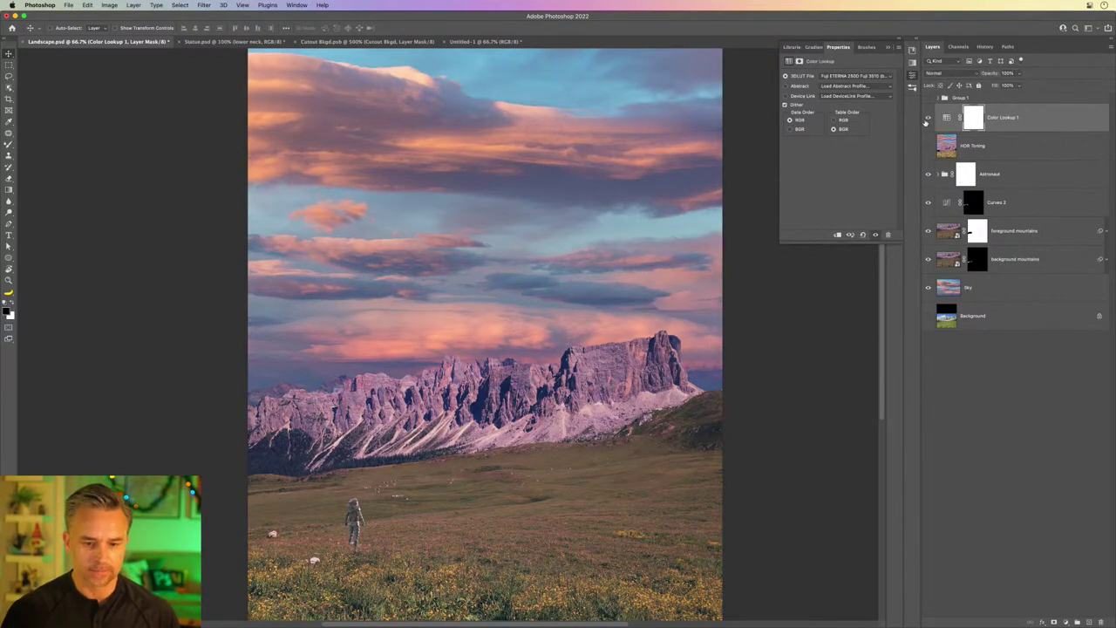
Step: Toggle the Color Lookup layer off and on to compare the Fuji look
{"action": "left_click", "coordinate": [927, 118]}
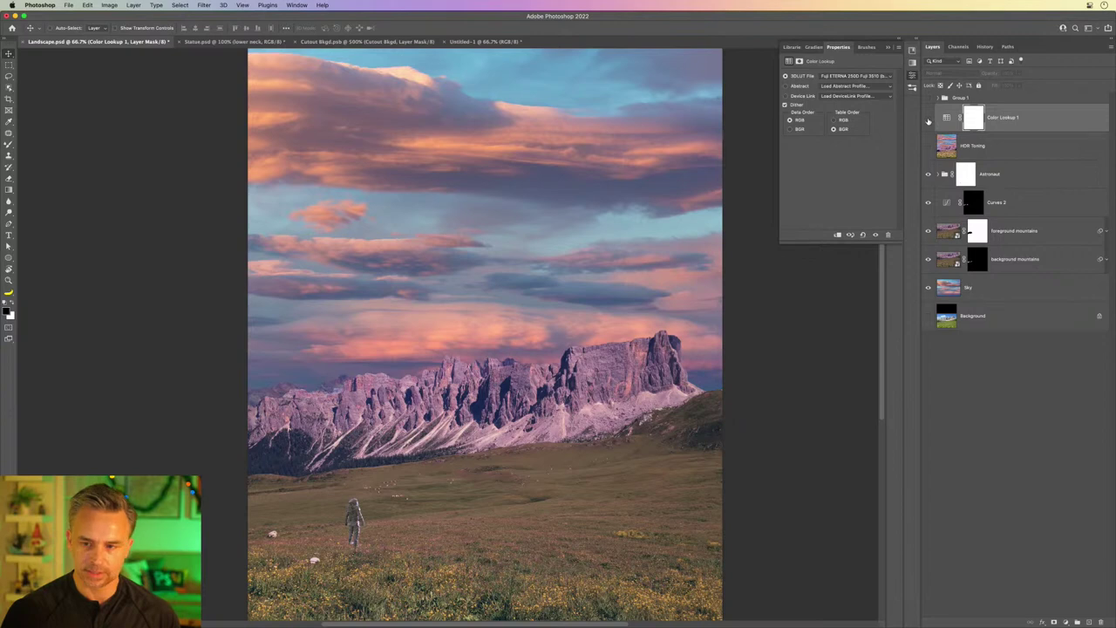
{"action": "left_click", "coordinate": [928, 117]}
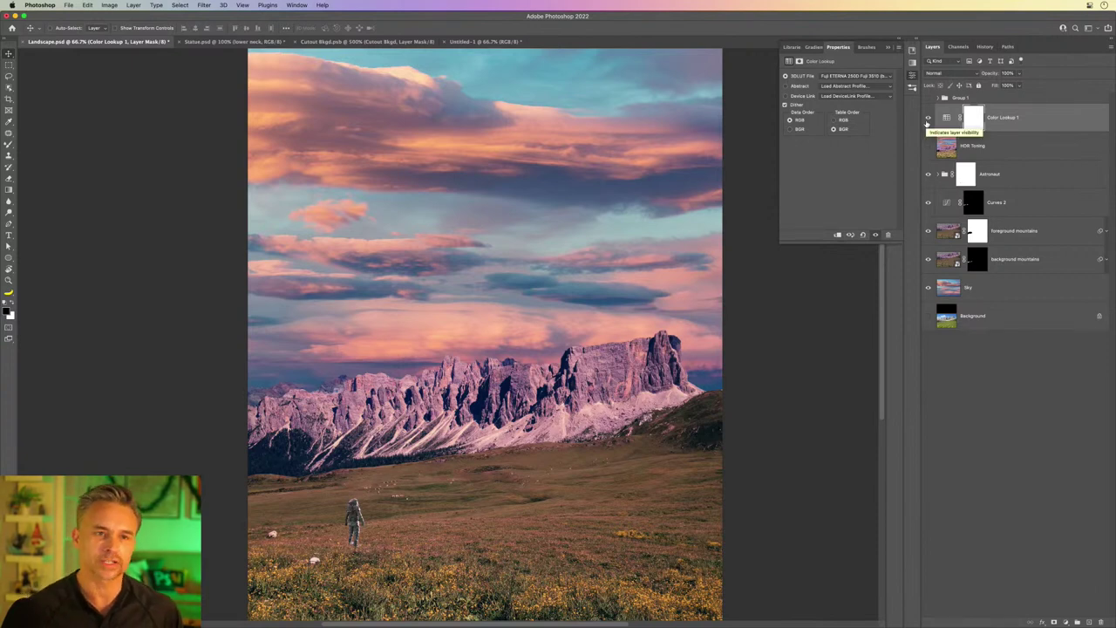
{"action": "left_click", "coordinate": [927, 119]}
{"action": "left_click", "coordinate": [928, 118]}
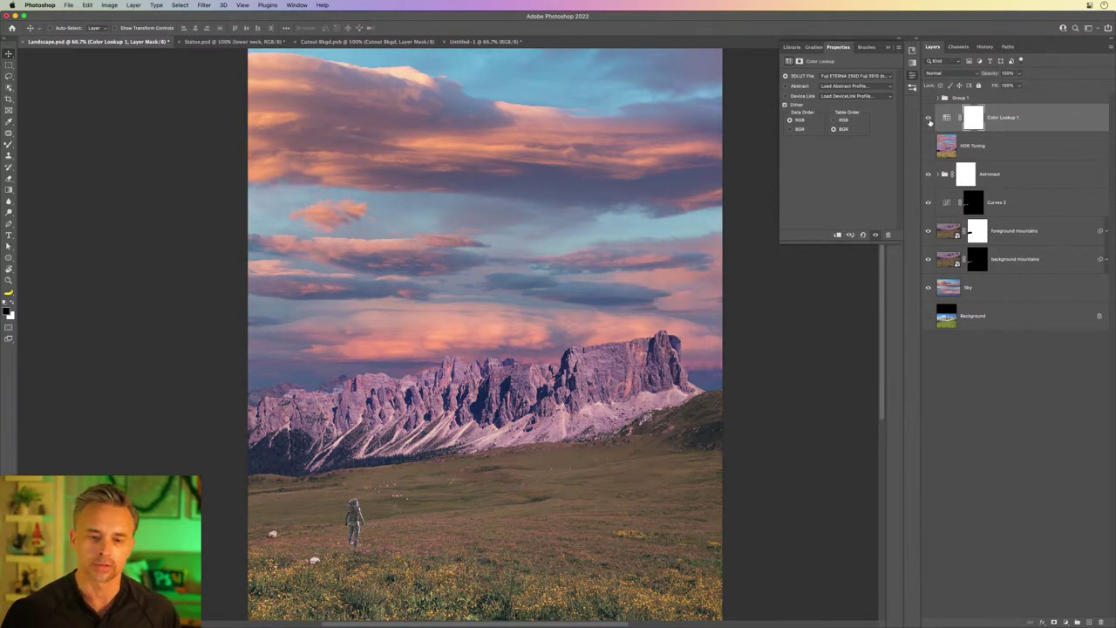
{"action": "left_click", "coordinate": [927, 118]}
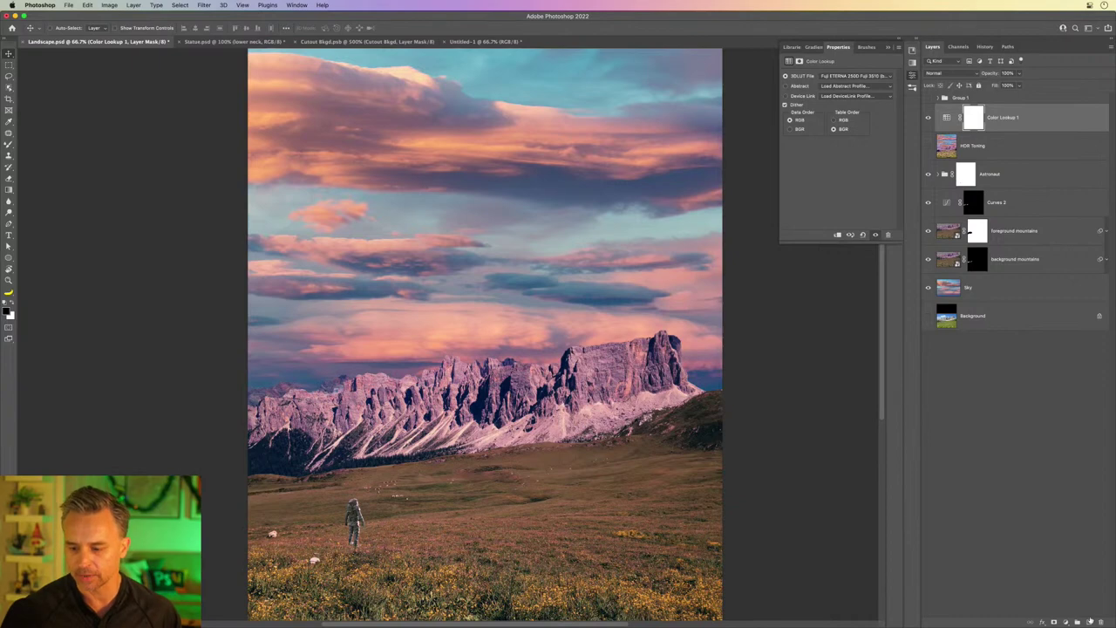
{"action": "left_click", "coordinate": [1089, 622], "text": "alt"}
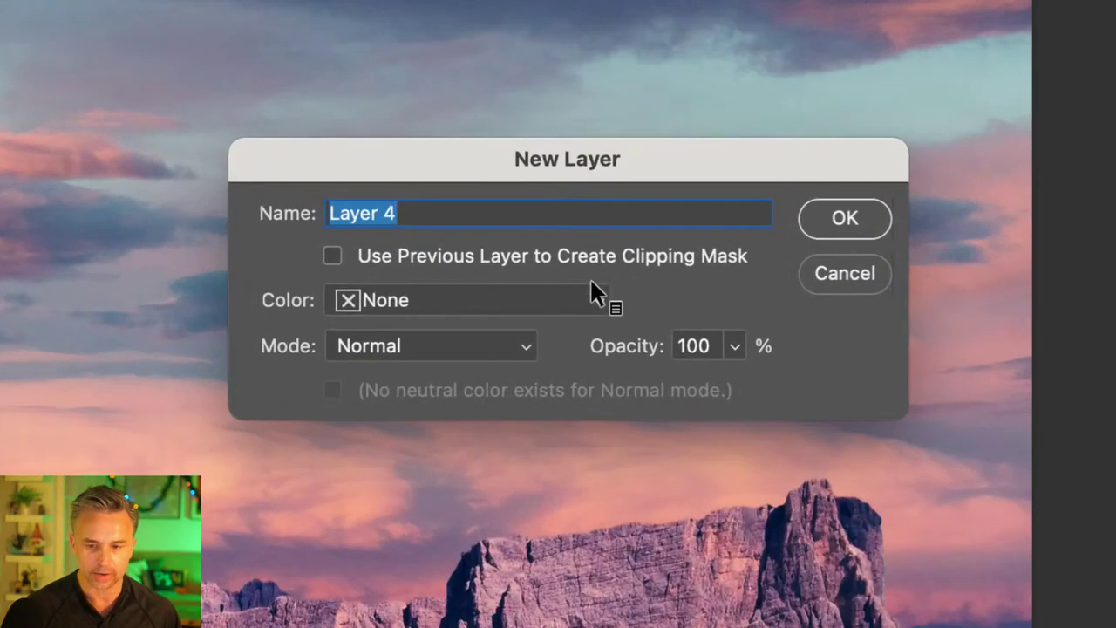
Step: Set the new layer to Soft Light mode with a 50% gray neutral fill
{"action": "left_click", "coordinate": [417, 345]}
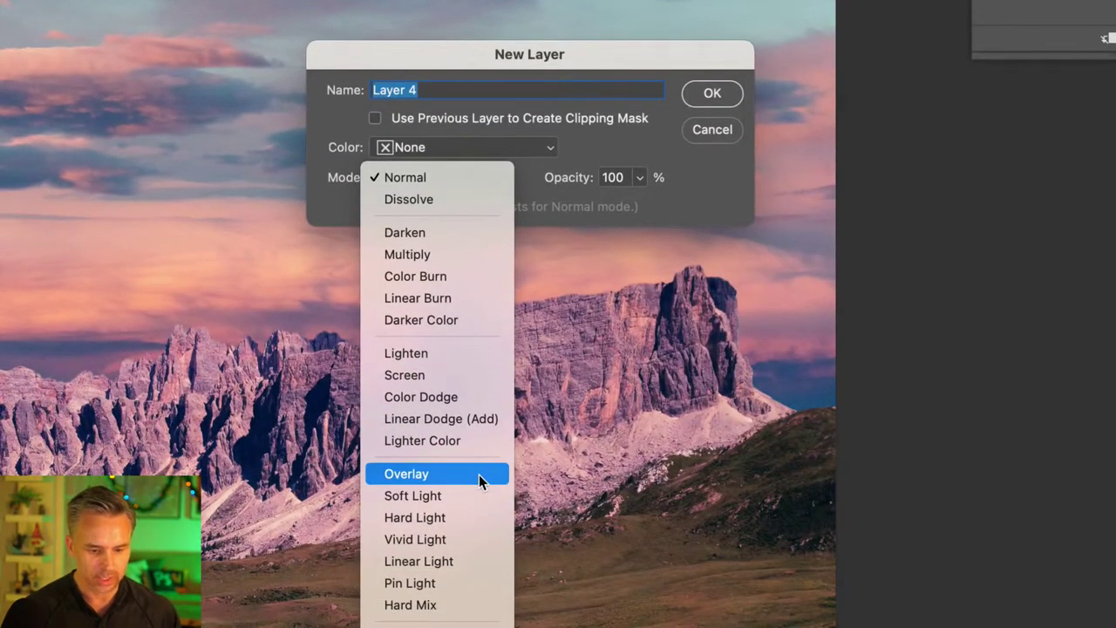
{"action": "left_click", "coordinate": [433, 370]}
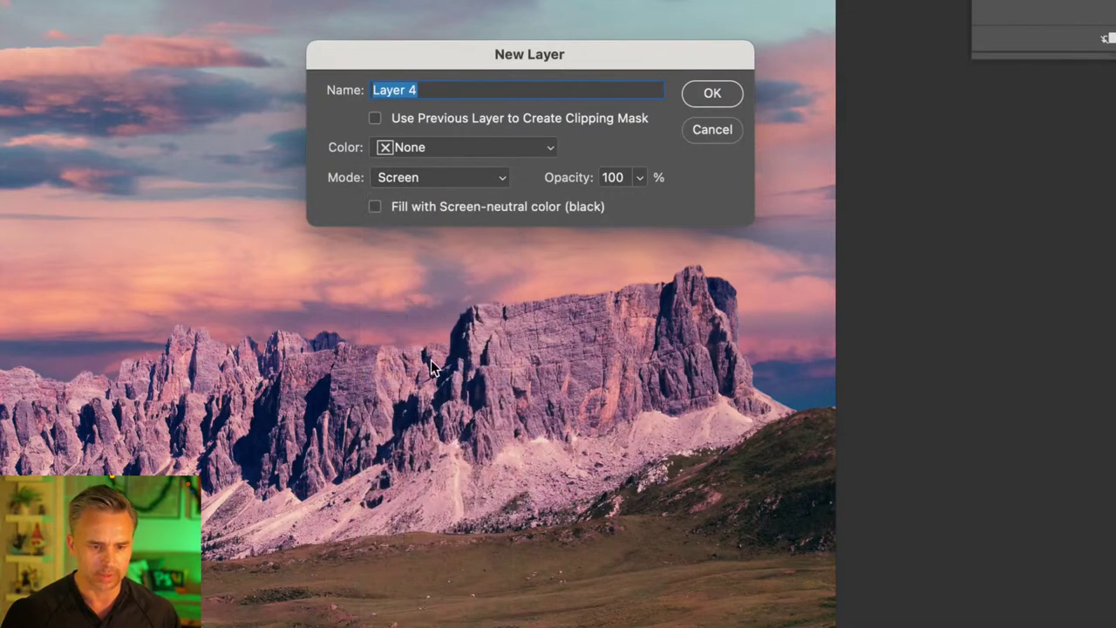
{"action": "left_click", "coordinate": [375, 208]}
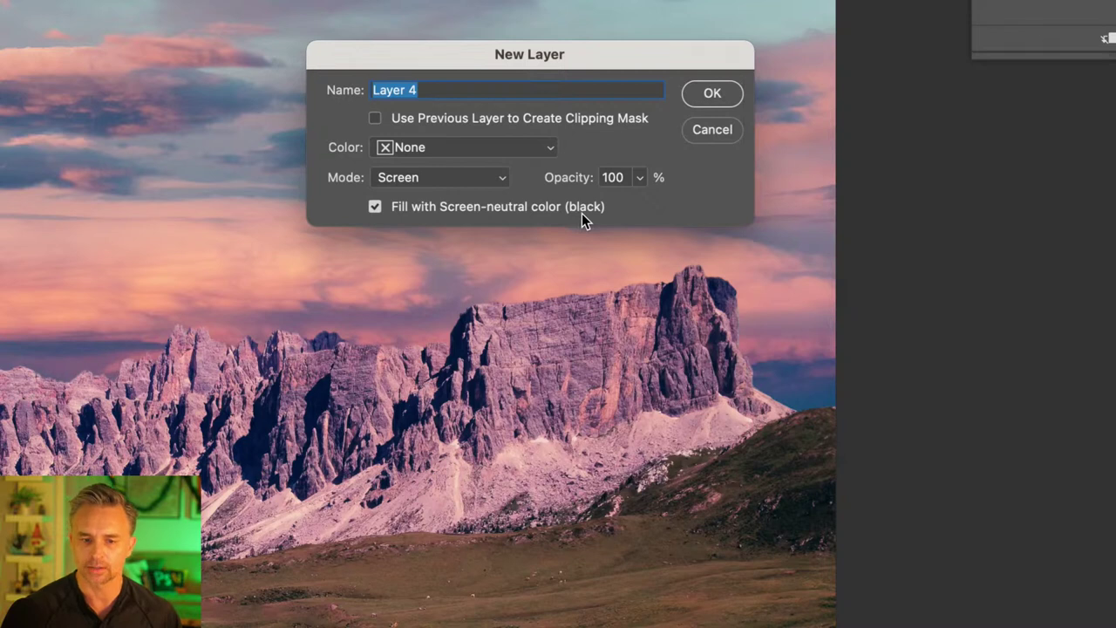
{"action": "left_click", "coordinate": [431, 174]}
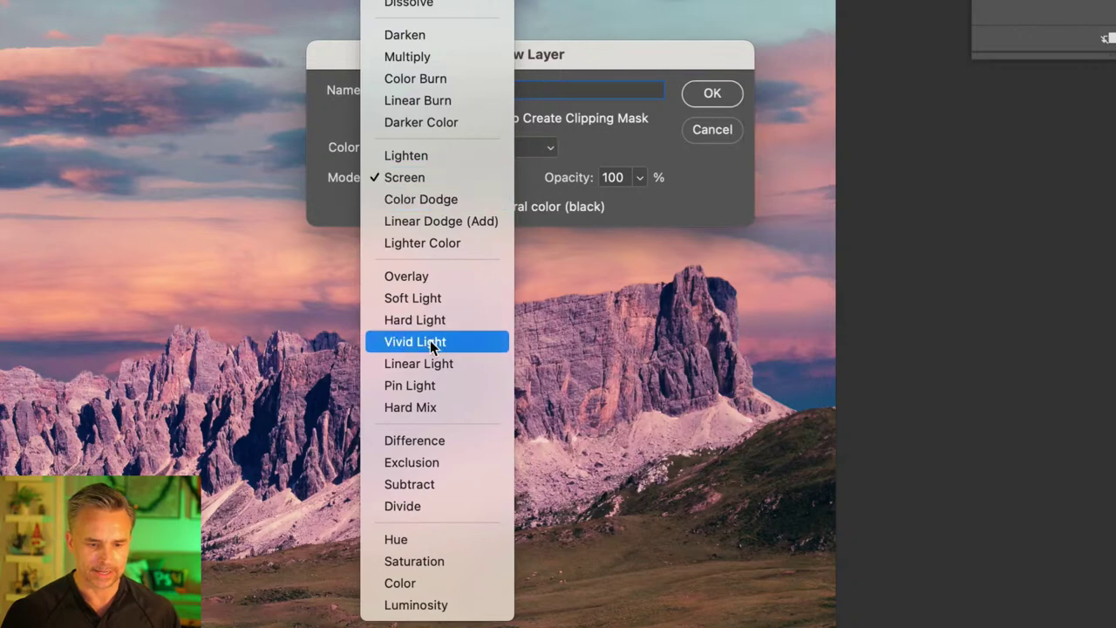
{"action": "left_click", "coordinate": [431, 298]}
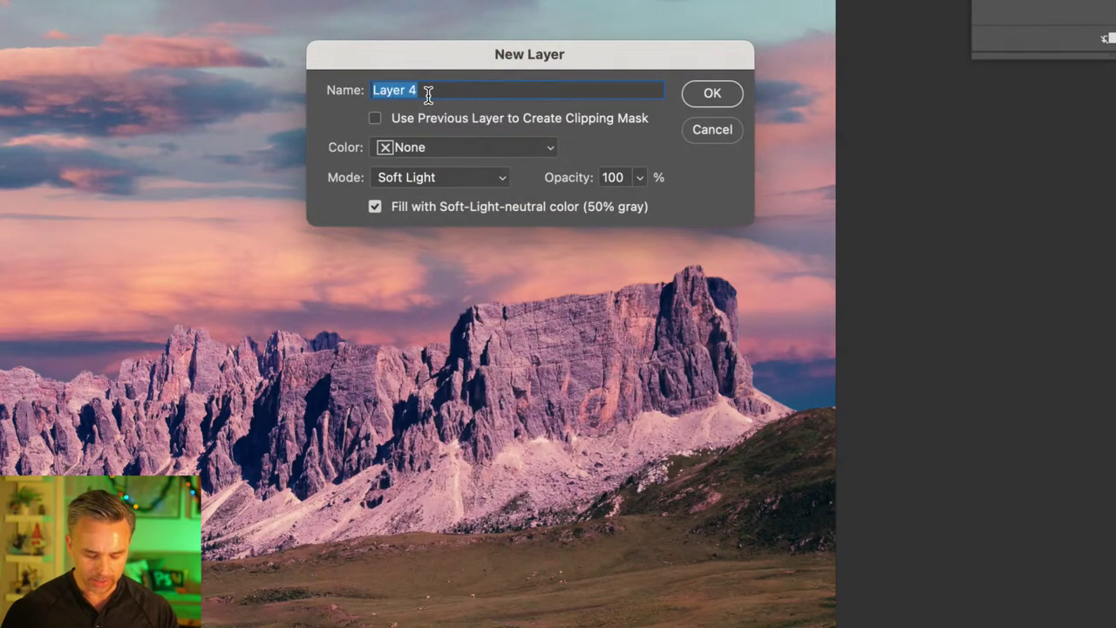
Step: Name the layer 'Dodge/Burn Layer' and create it
{"action": "type", "text": "Sharpen"}
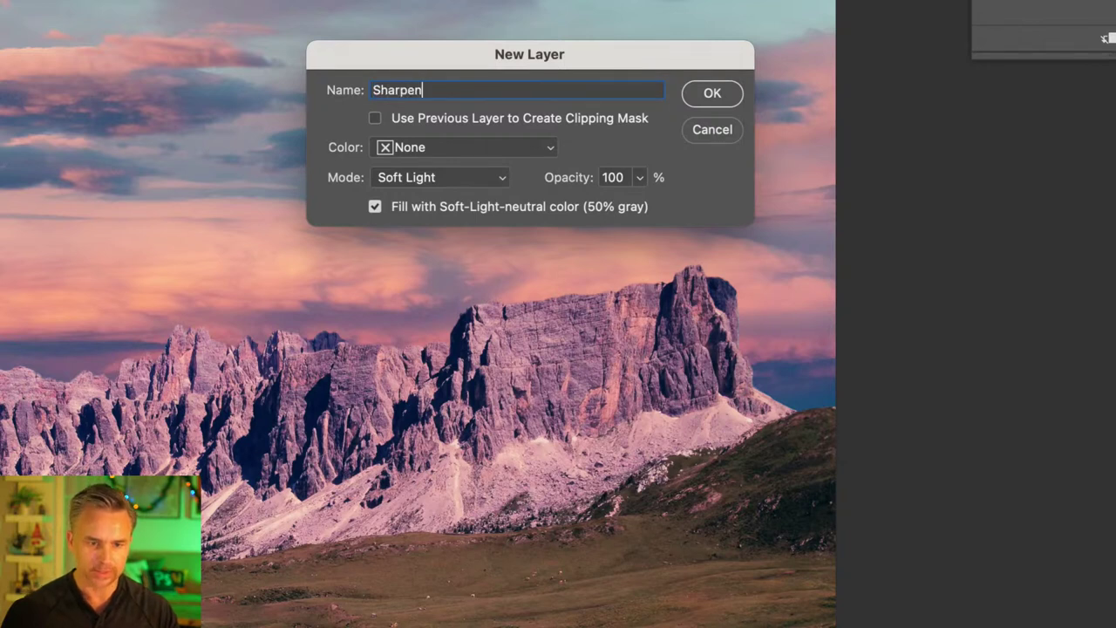
{"action": "key", "text": "BackSpace"}
{"action": "key", "text": "BackSpace"}
{"action": "key", "text": "BackSpace"}
{"action": "key", "text": "BackSpace"}
{"action": "key", "text": "BackSpace"}
{"action": "key", "text": "BackSpace"}
{"action": "key", "text": "BackSpace"}
{"action": "type", "text": "DO"}
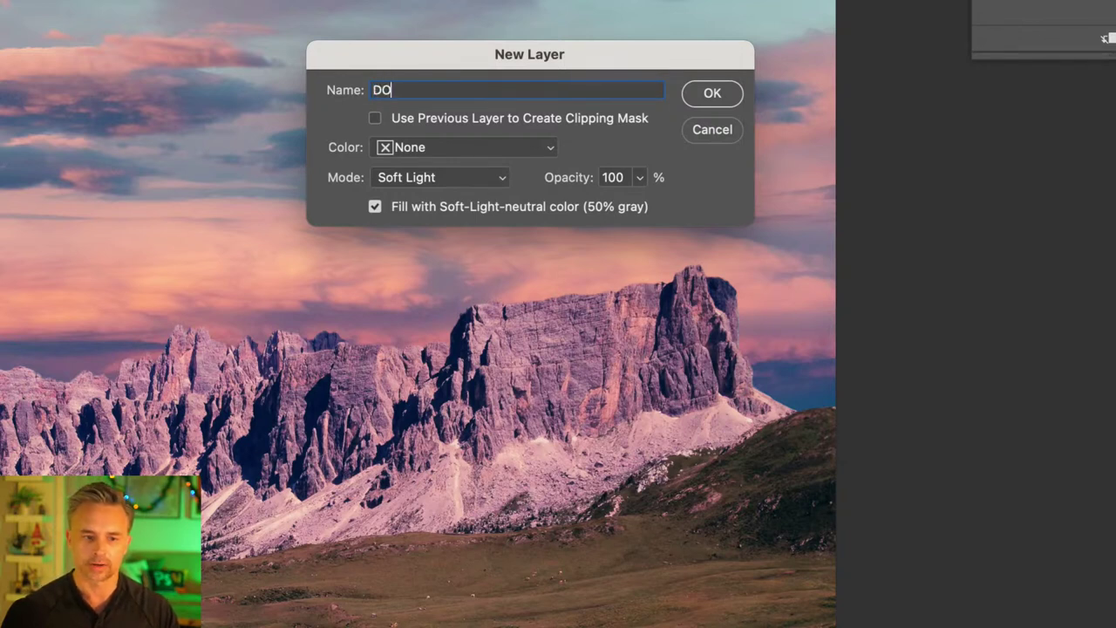
{"action": "type", "text": "d"}
{"action": "key", "text": "BackSpace"}
{"action": "key", "text": "BackSpace"}
{"action": "type", "text": "odge/"}
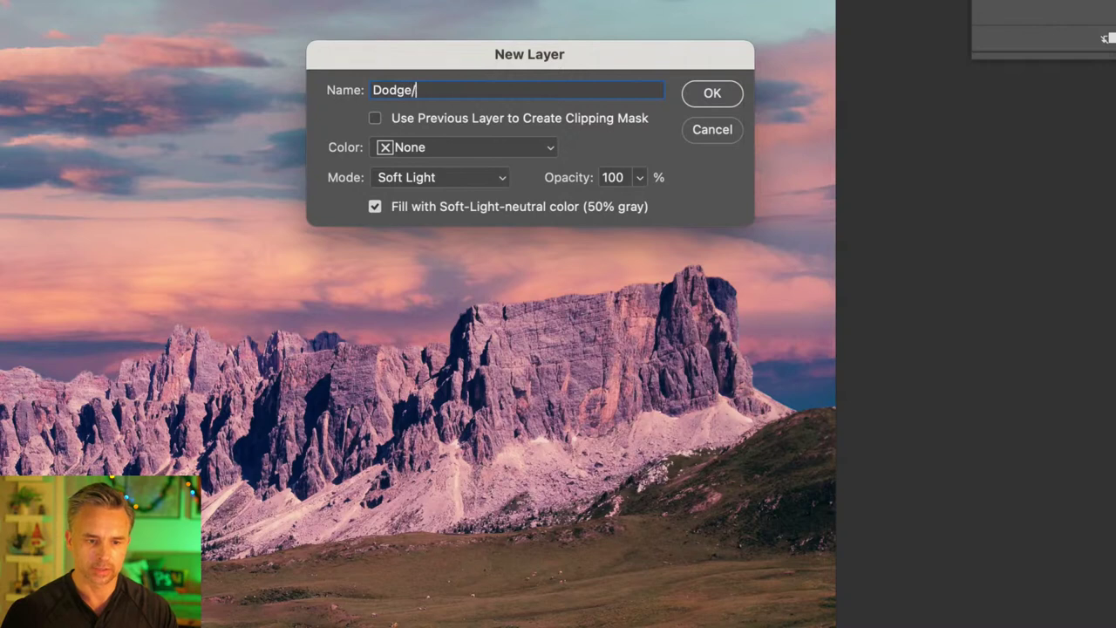
{"action": "type", "text": "BUrn"}
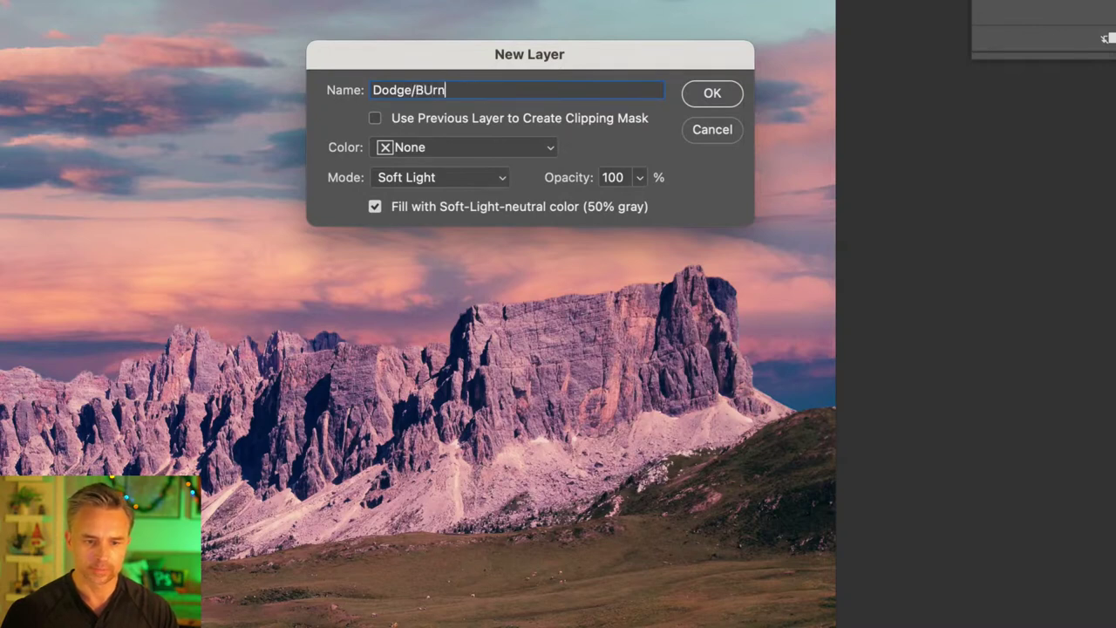
{"action": "key", "text": "BackSpace"}
{"action": "key", "text": "BackSpace"}
{"action": "key", "text": "BackSpace"}
{"action": "type", "text": "urn Layer"}
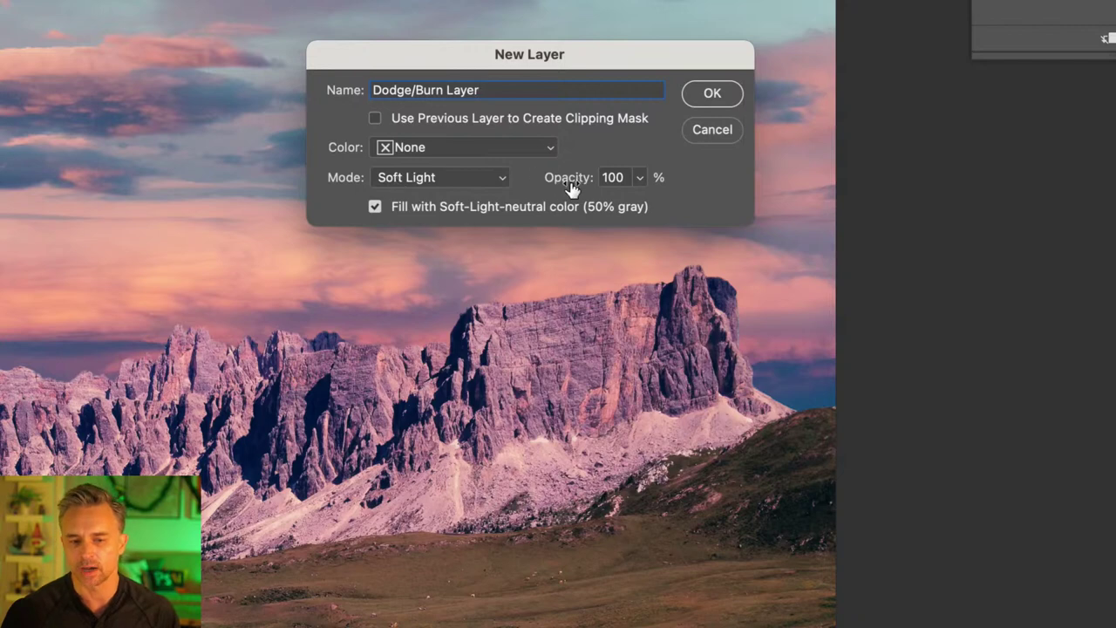
{"action": "left_click", "coordinate": [712, 87]}
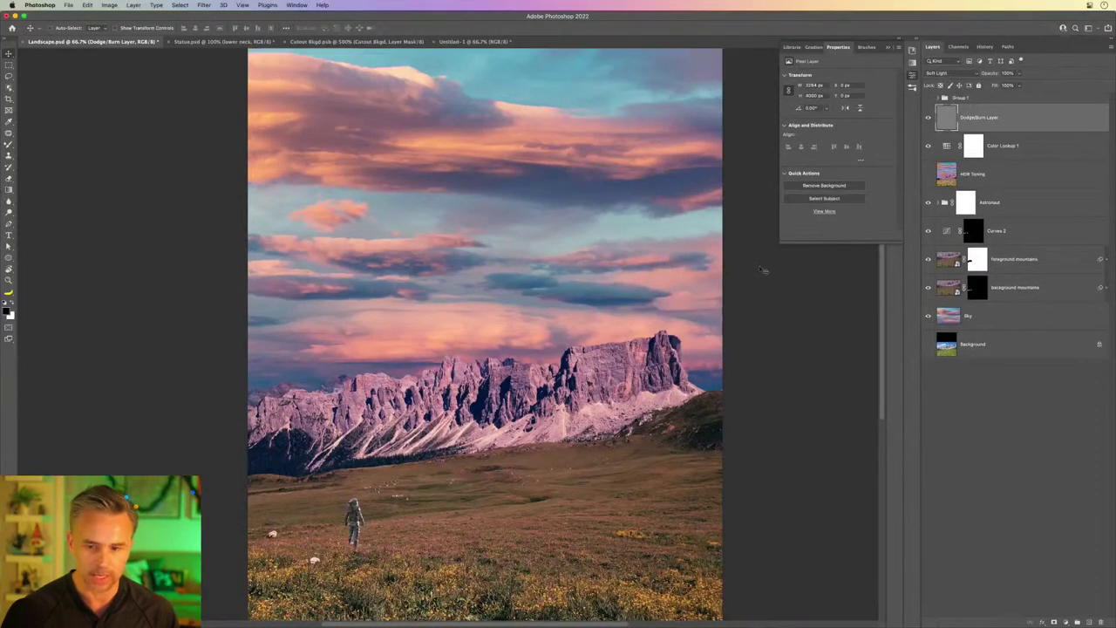
Step: Hide HDR Toning and set up a soft round Brush tool at 100% flow
{"action": "left_click", "coordinate": [927, 173]}
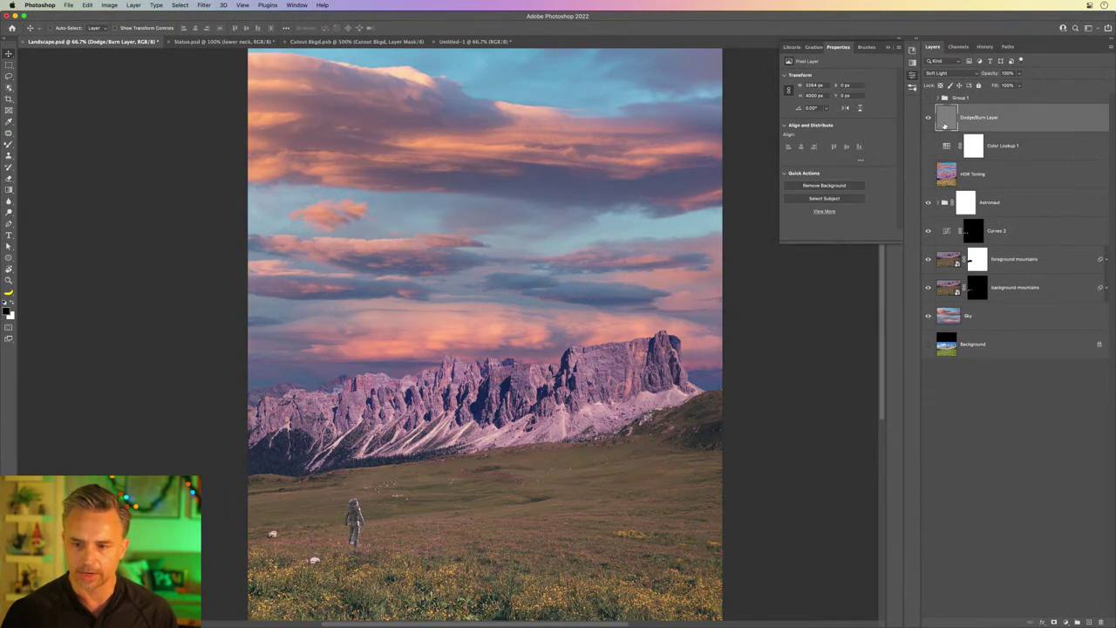
{"action": "key", "text": "b"}
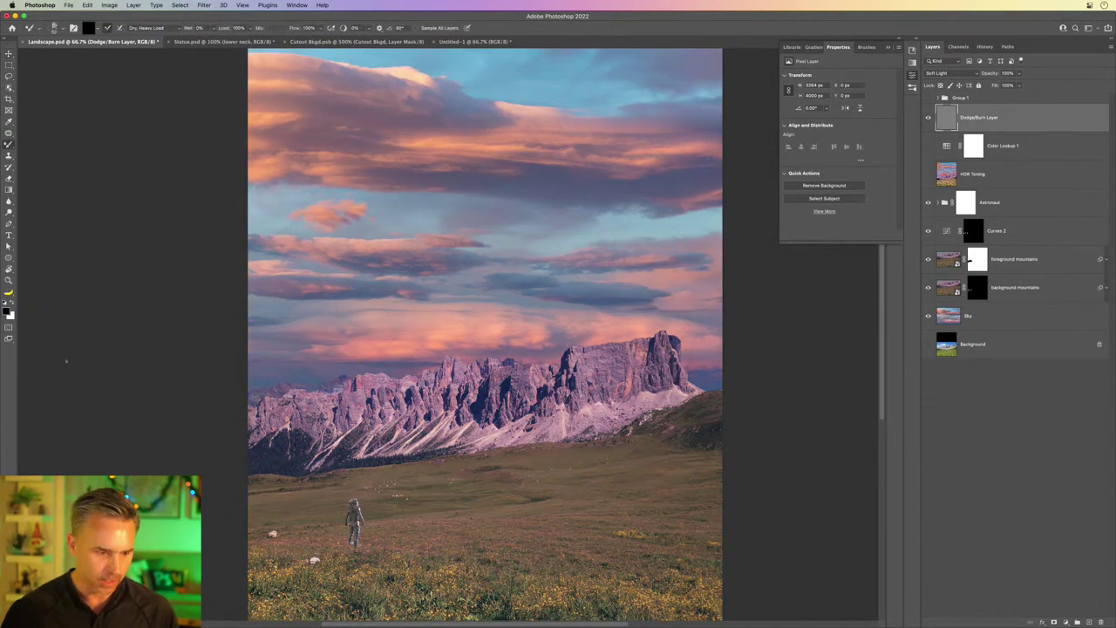
{"action": "right_click", "coordinate": [409, 301]}
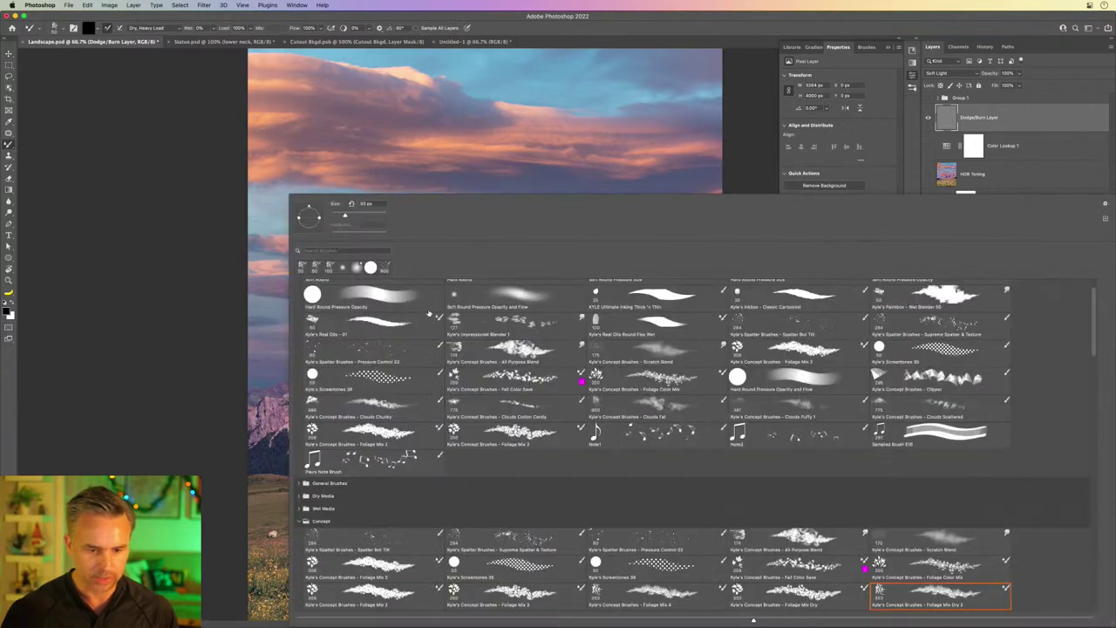
{"action": "left_click", "coordinate": [460, 297]}
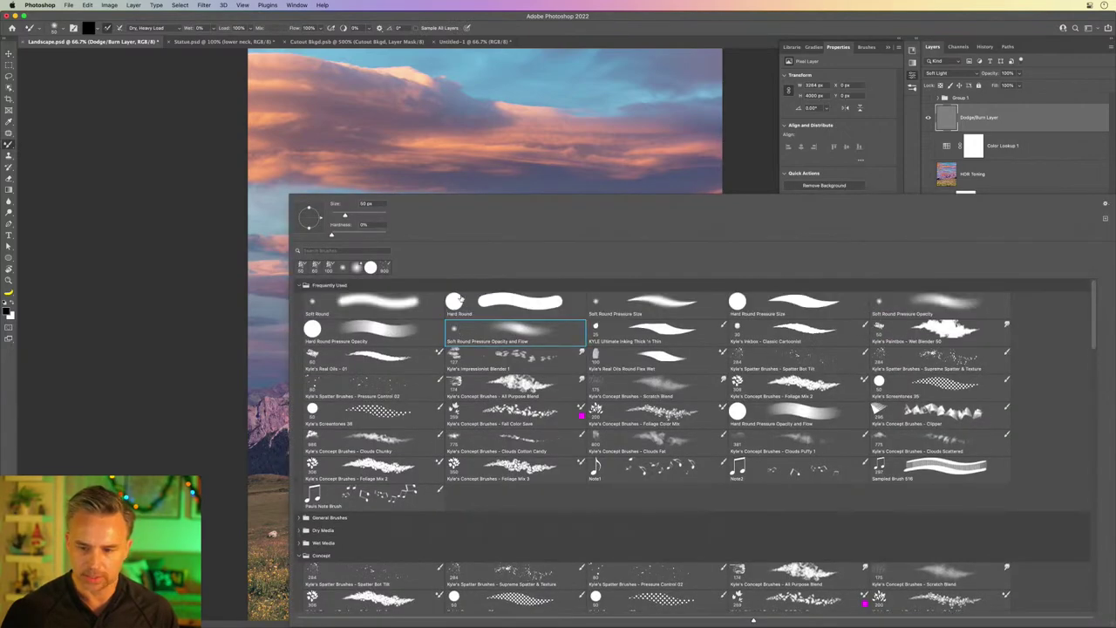
{"action": "double_click", "coordinate": [360, 299]}
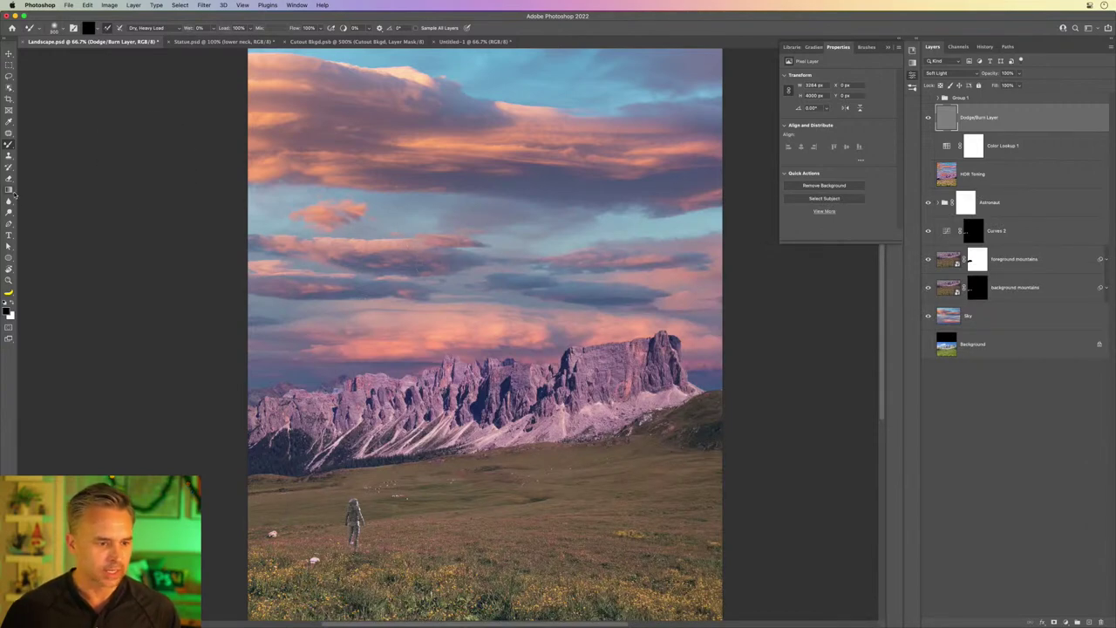
{"action": "right_click", "coordinate": [9, 144]}
{"action": "left_click", "coordinate": [28, 143]}
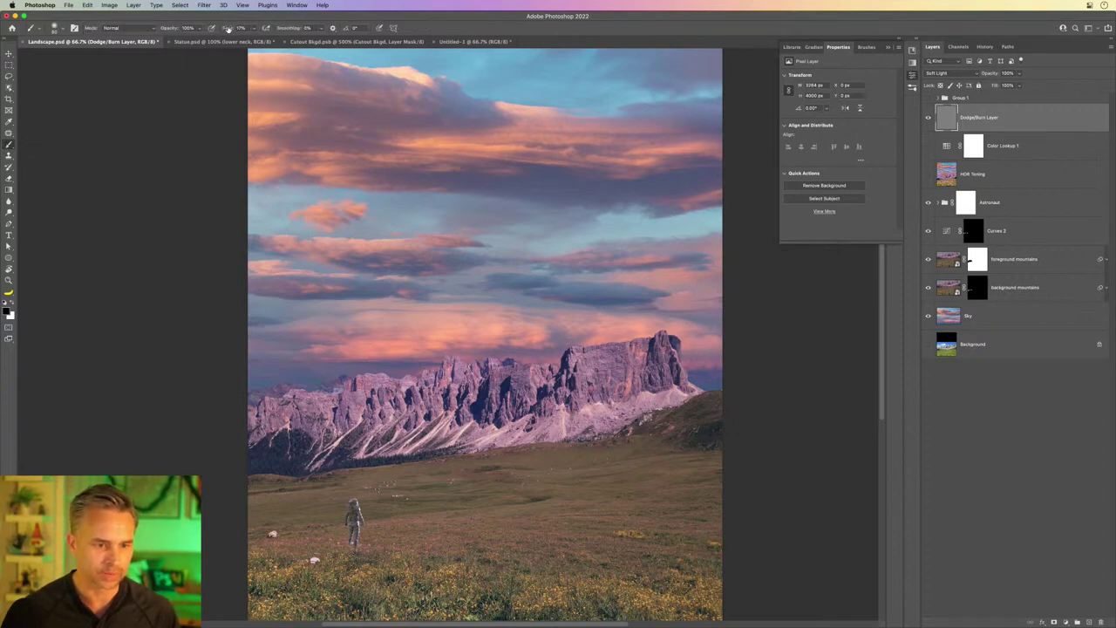
{"action": "left_click_drag", "start_coordinate": [228, 28], "coordinate": [589, 57]}
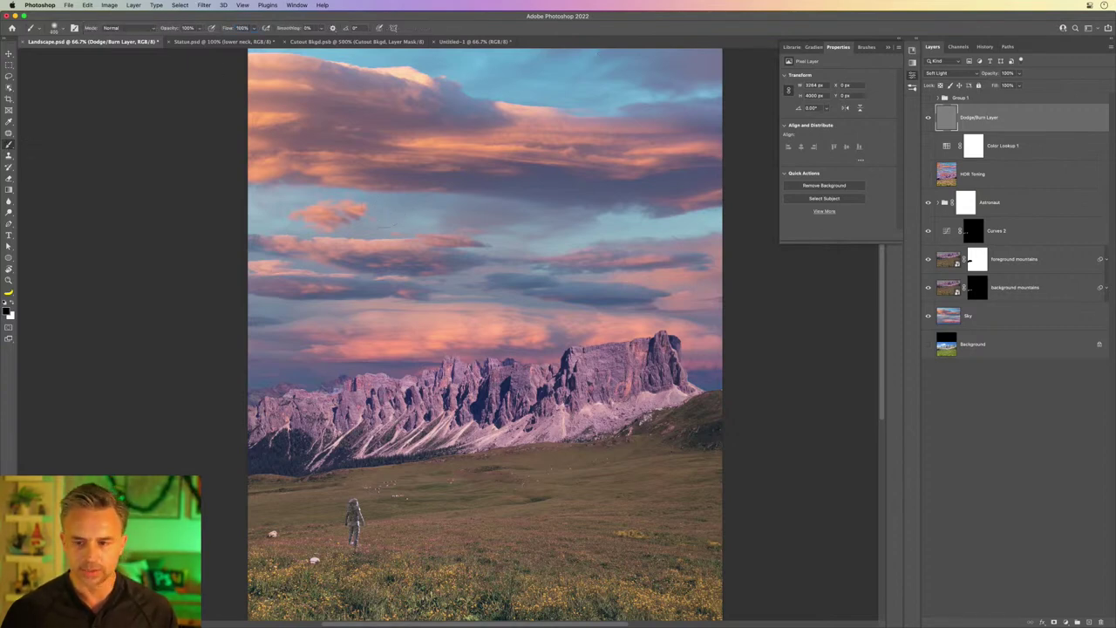
{"action": "scroll", "coordinate": [384, 225], "scroll_direction": "up", "scroll_amount": 1}
Step: Try burn and dodge strokes on the clouds, undoing both
{"action": "left_click_drag", "start_coordinate": [331, 183], "coordinate": [645, 175]}
{"action": "left_click_drag", "start_coordinate": [593, 279], "coordinate": [401, 270]}
{"action": "left_click_drag", "start_coordinate": [322, 174], "coordinate": [602, 166]}
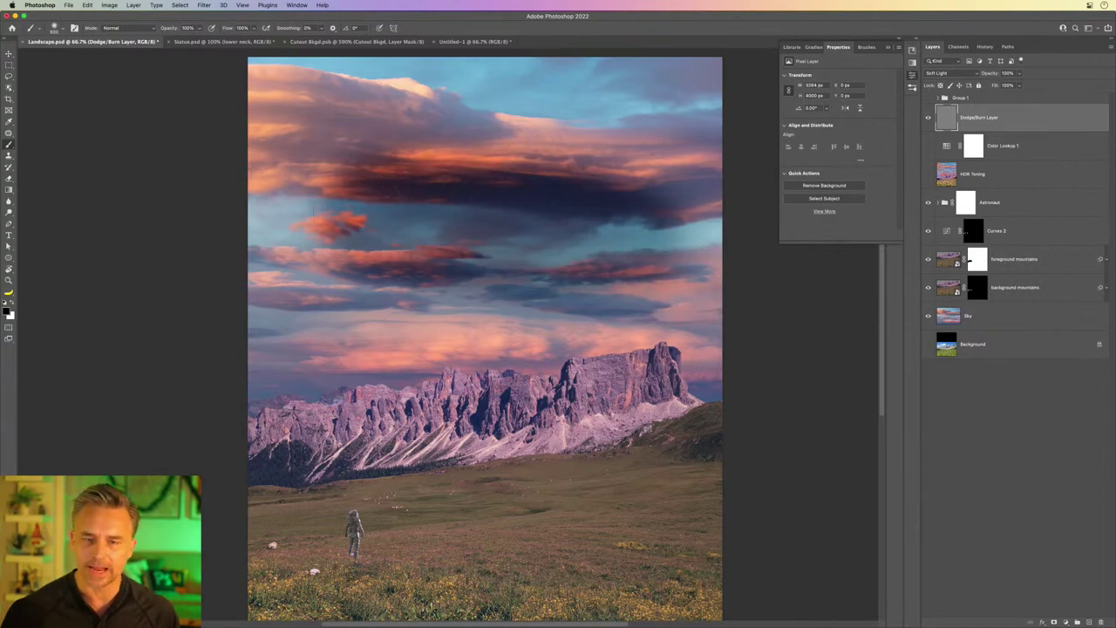
{"action": "key", "text": "ctrl+z"}
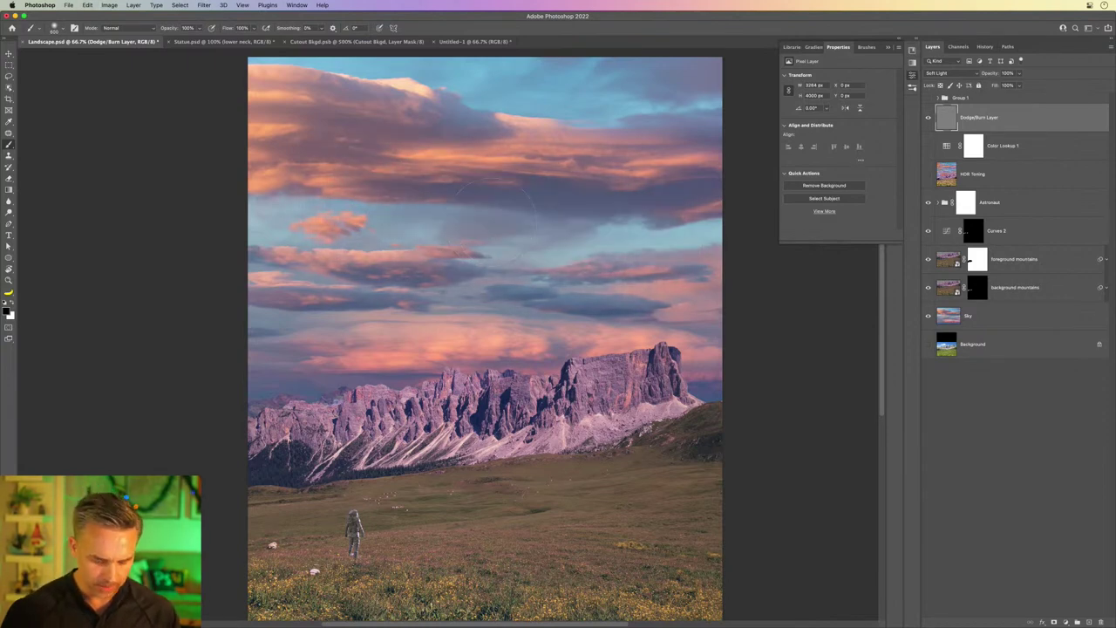
{"action": "mouse_move", "coordinate": [485, 202]}
{"action": "left_mouse_down"}
{"action": "mouse_move", "coordinate": [436, 228]}
{"action": "mouse_move", "coordinate": [450, 245]}
{"action": "left_mouse_up"}
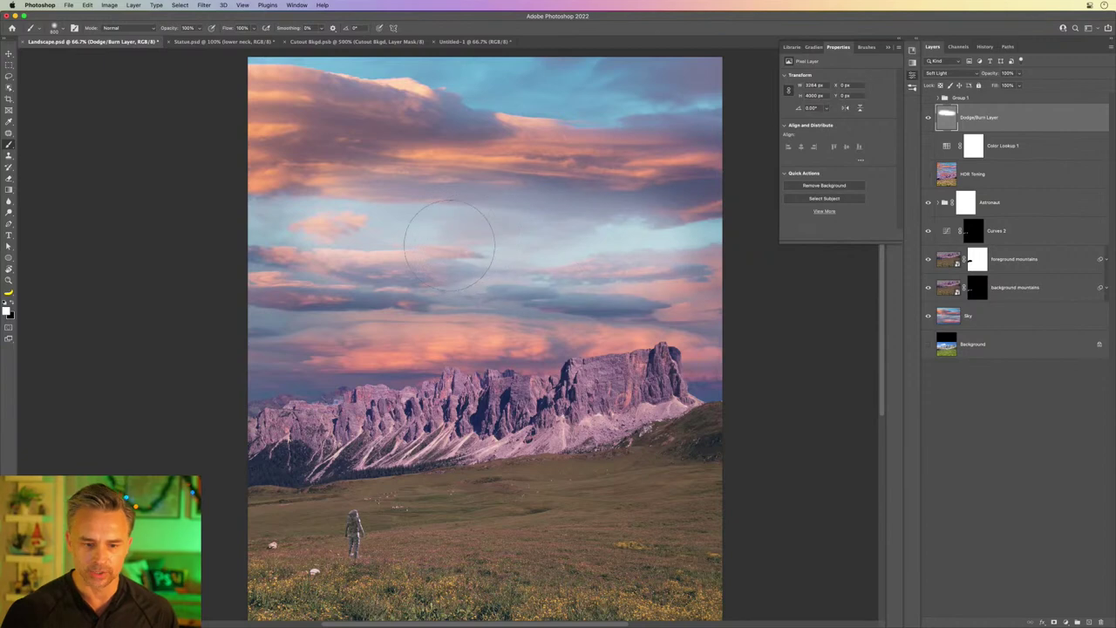
{"action": "key", "text": "ctrl+z"}
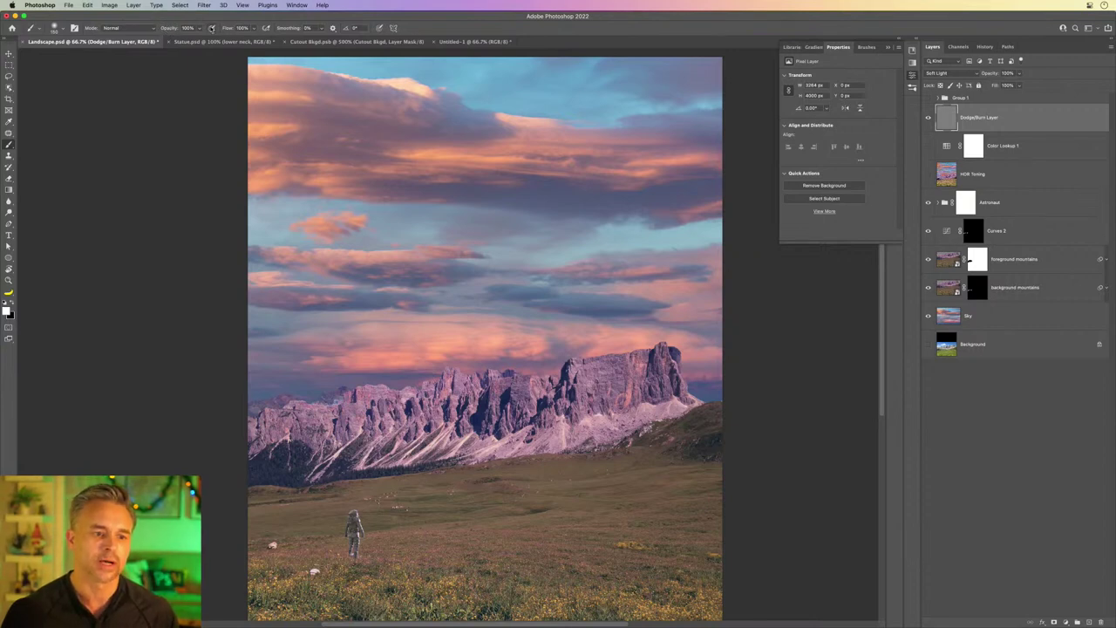
Step: At 14% flow, dodge the mountain, grass and clouds, then burn the sky and meadow
{"action": "left_click_drag", "start_coordinate": [225, 29], "coordinate": [185, 31]}
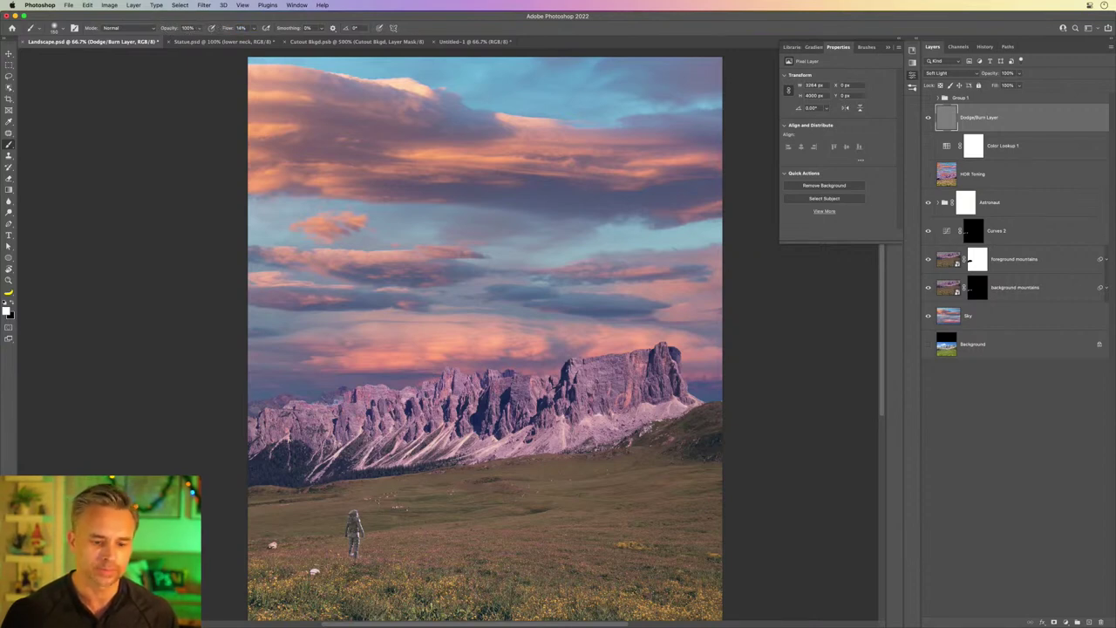
{"action": "left_click_drag", "start_coordinate": [476, 425], "coordinate": [477, 414]}
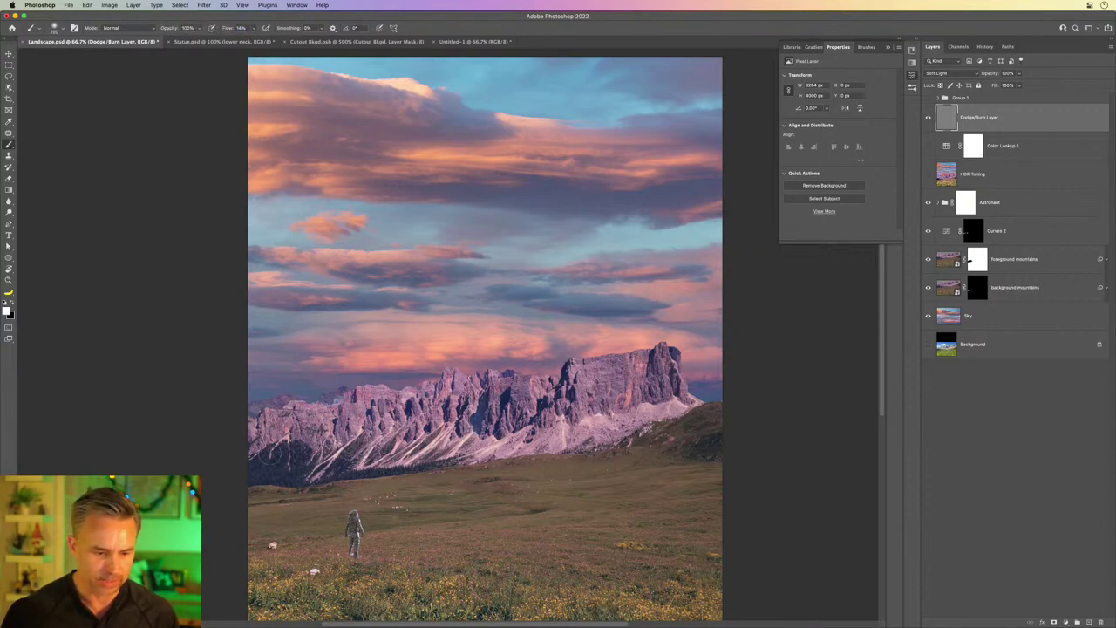
{"action": "left_click_drag", "start_coordinate": [247, 471], "coordinate": [344, 475]}
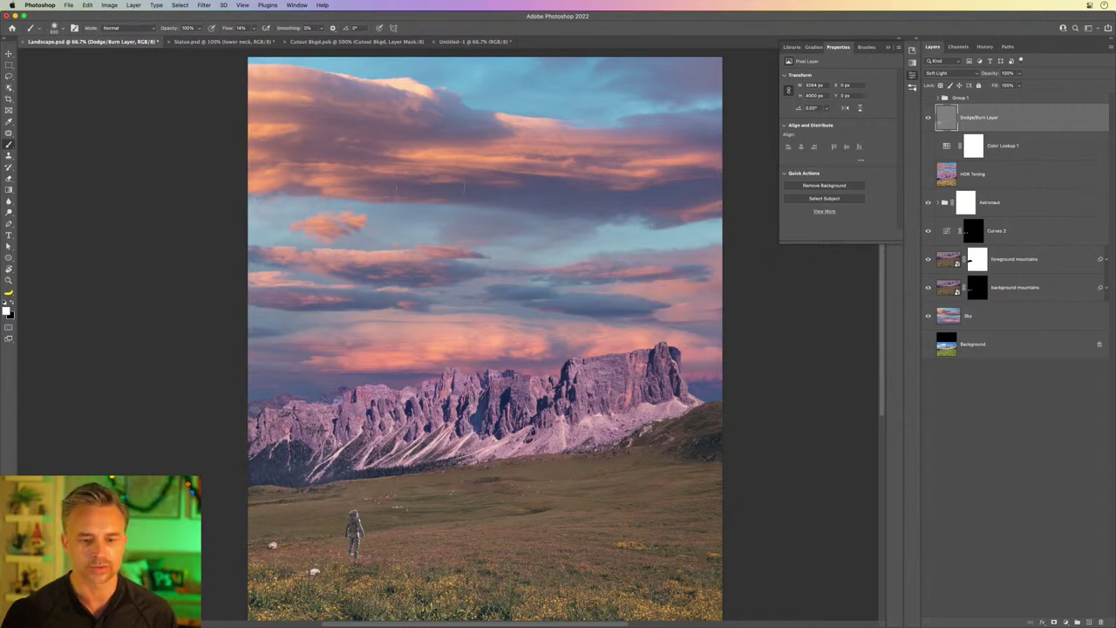
{"action": "left_click_drag", "start_coordinate": [464, 185], "coordinate": [592, 202]}
{"action": "key", "text": "x"}
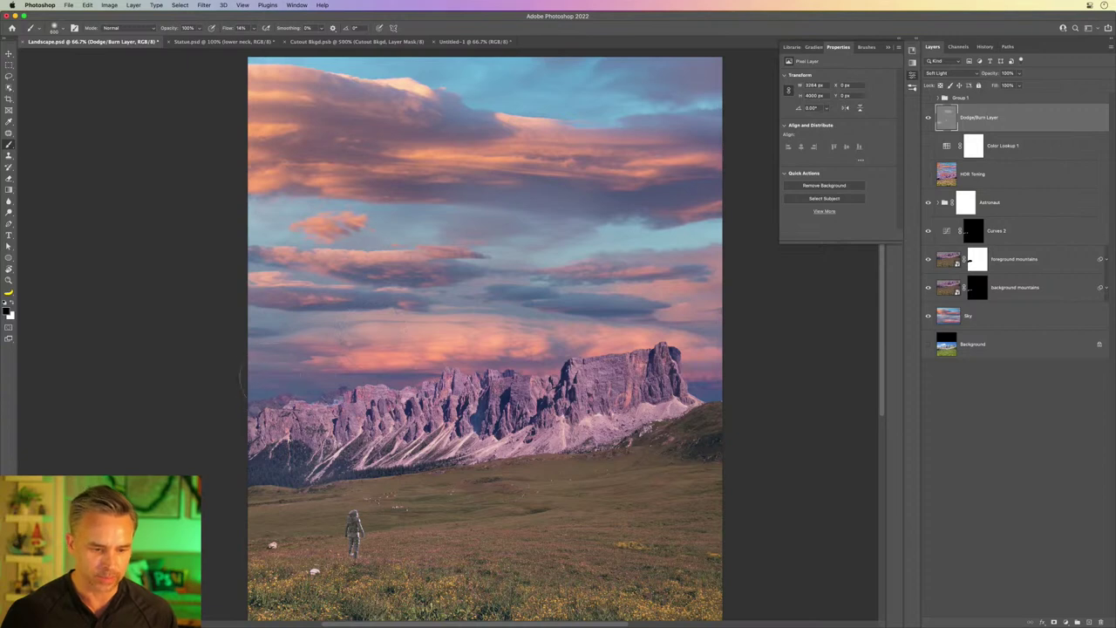
{"action": "mouse_move", "coordinate": [261, 388]}
{"action": "left_mouse_down"}
{"action": "mouse_move", "coordinate": [645, 281]}
{"action": "mouse_move", "coordinate": [515, 495]}
{"action": "left_mouse_up"}
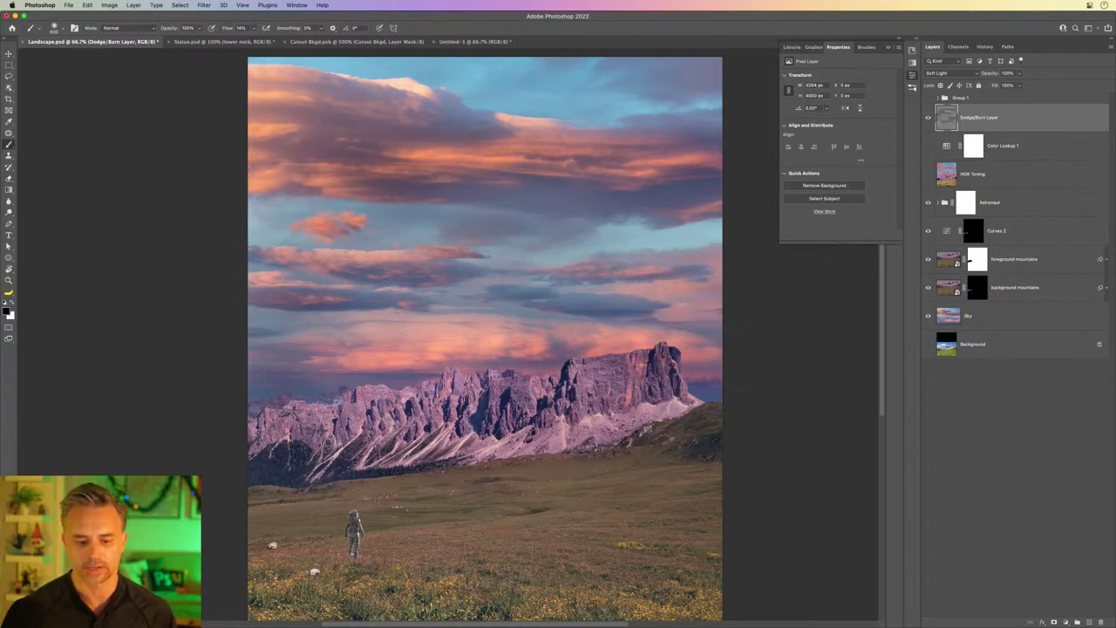
{"action": "left_click_drag", "start_coordinate": [279, 593], "coordinate": [802, 558]}
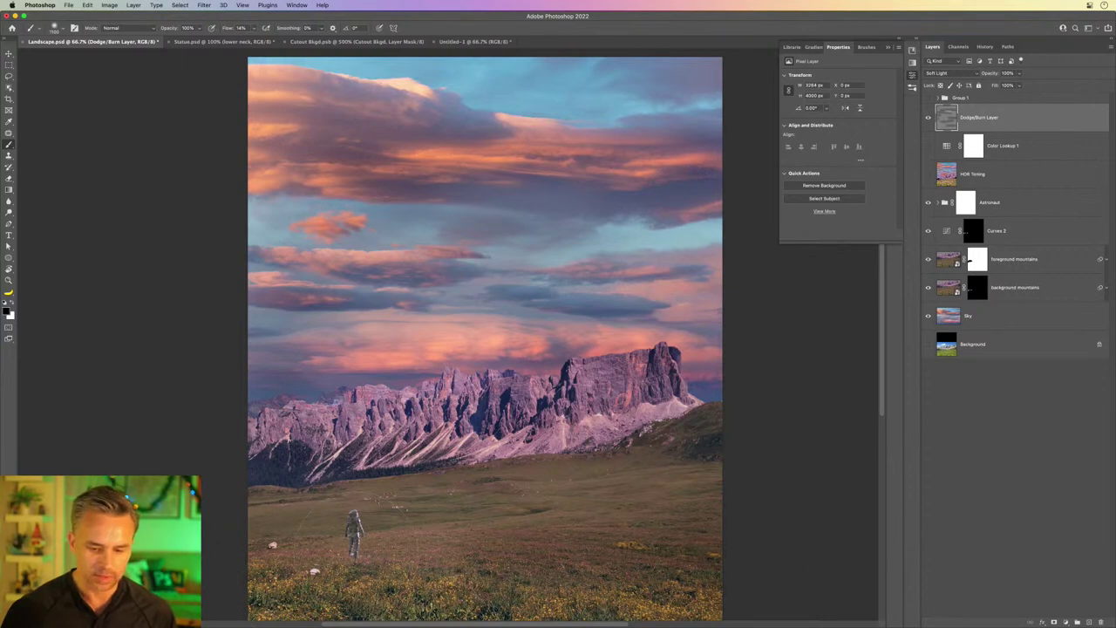
{"action": "left_click_drag", "start_coordinate": [218, 92], "coordinate": [728, 96]}
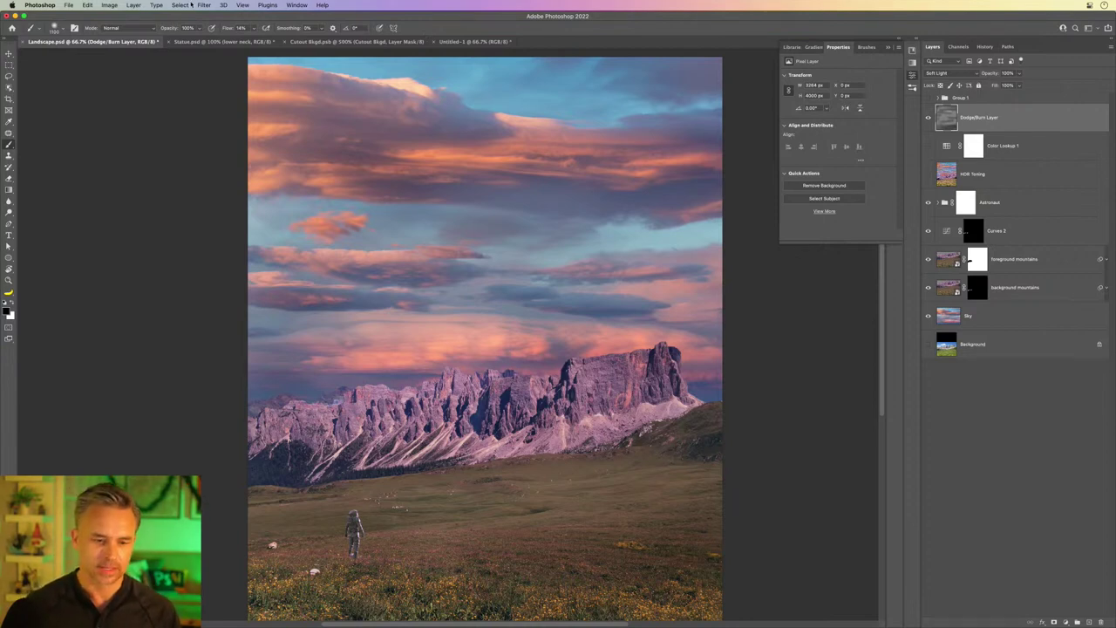
{"action": "left_click", "coordinate": [9, 66]}
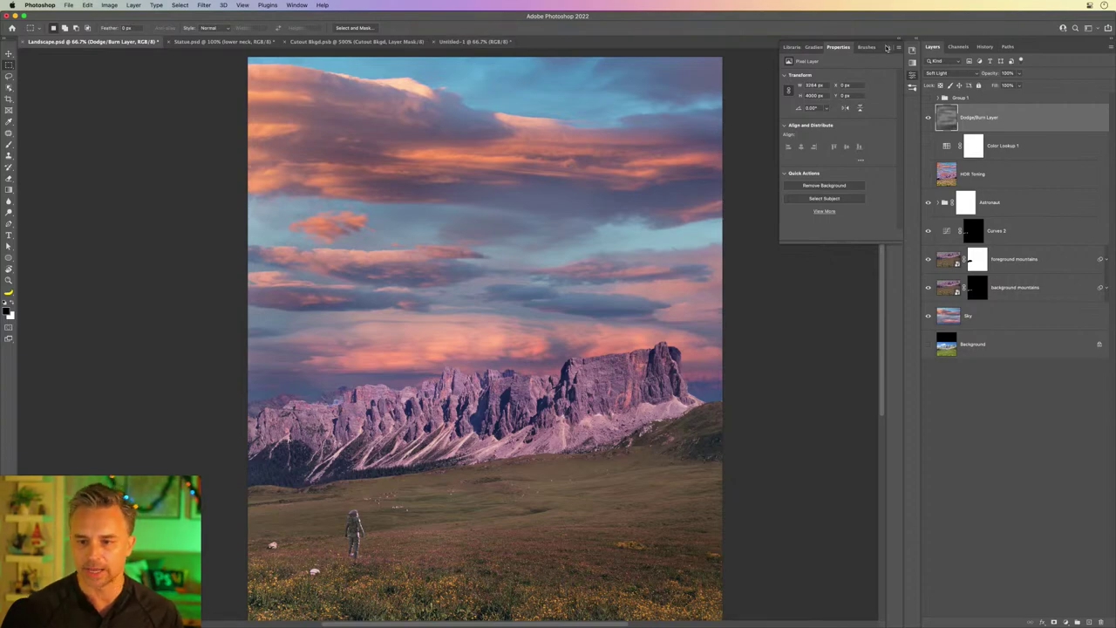
Step: Show HDR Toning again, lower its opacity to 33%, and save
{"action": "left_click", "coordinate": [887, 48]}
{"action": "left_click", "coordinate": [928, 174]}
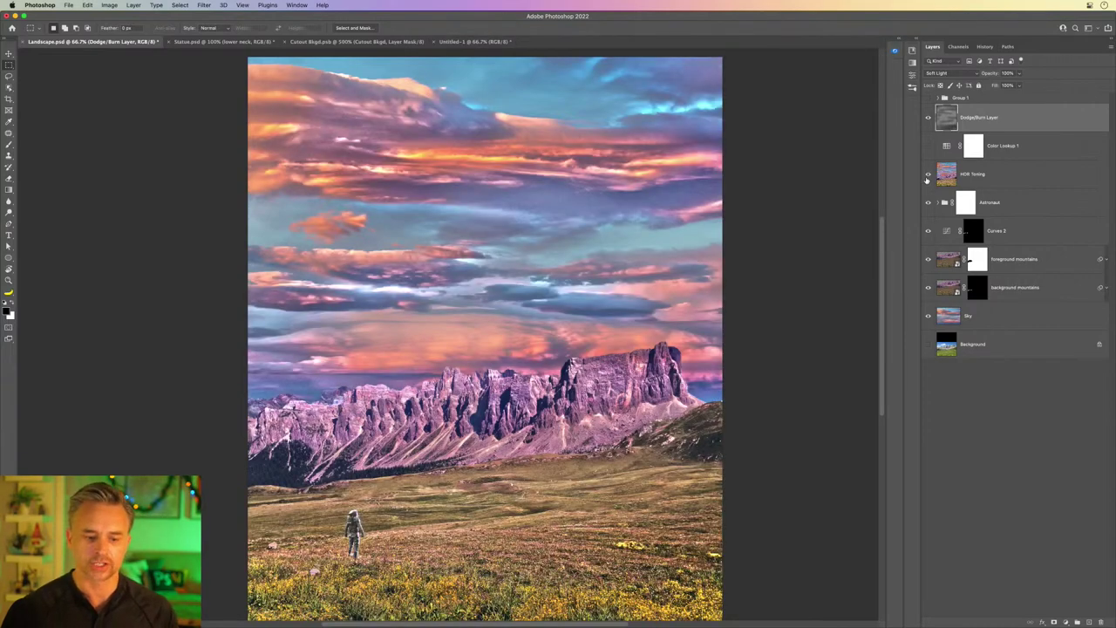
{"action": "key", "text": "ctrl+s"}
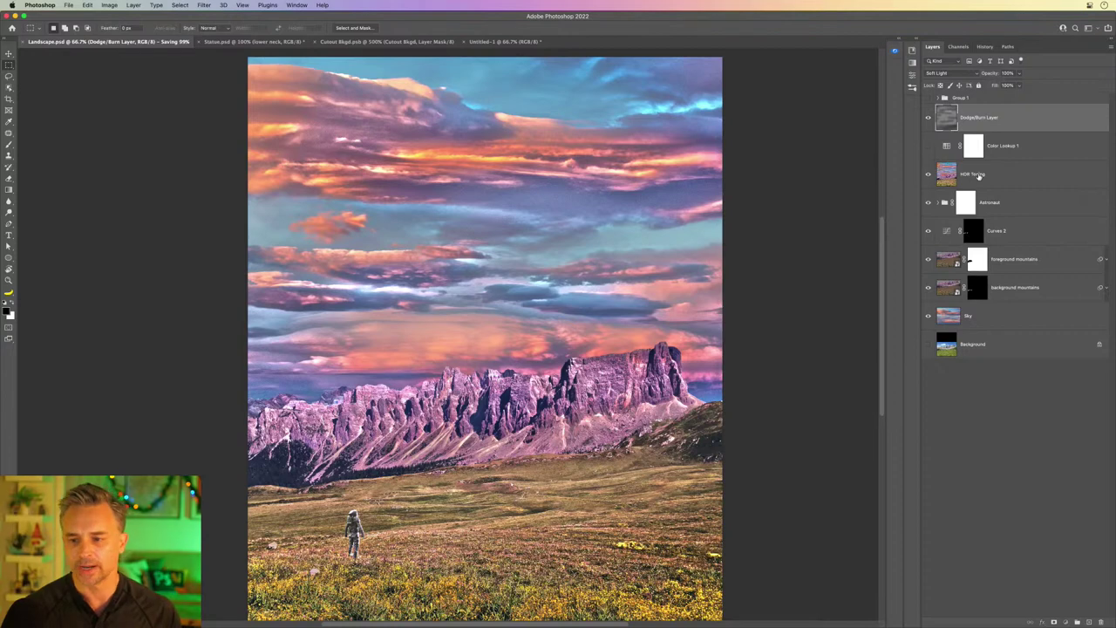
{"action": "left_click", "coordinate": [1007, 174]}
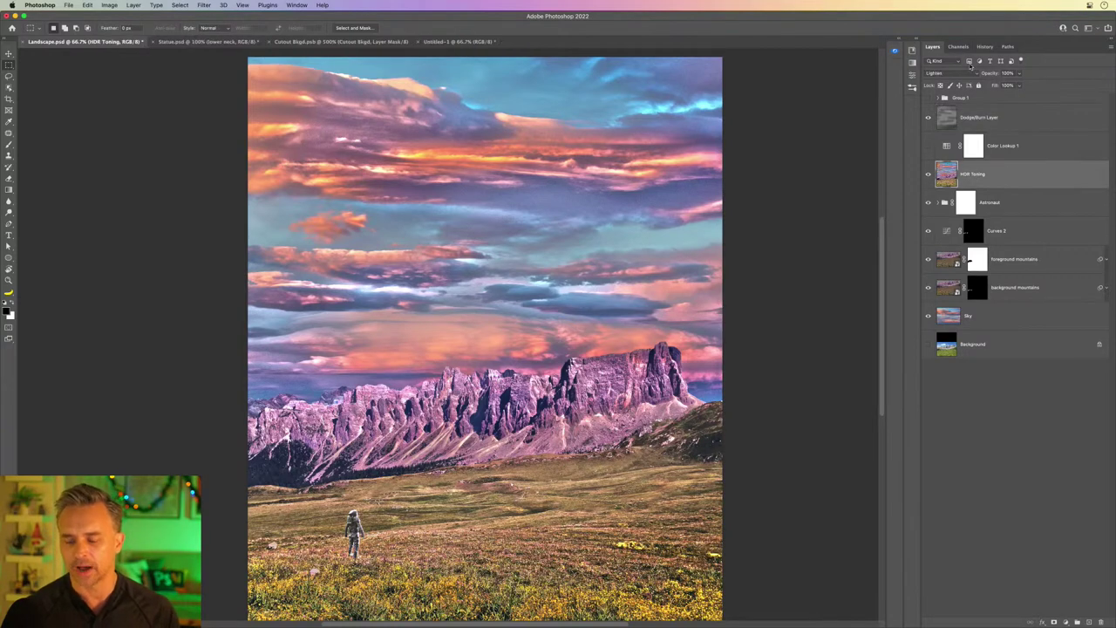
{"action": "left_click_drag", "start_coordinate": [991, 75], "coordinate": [964, 77]}
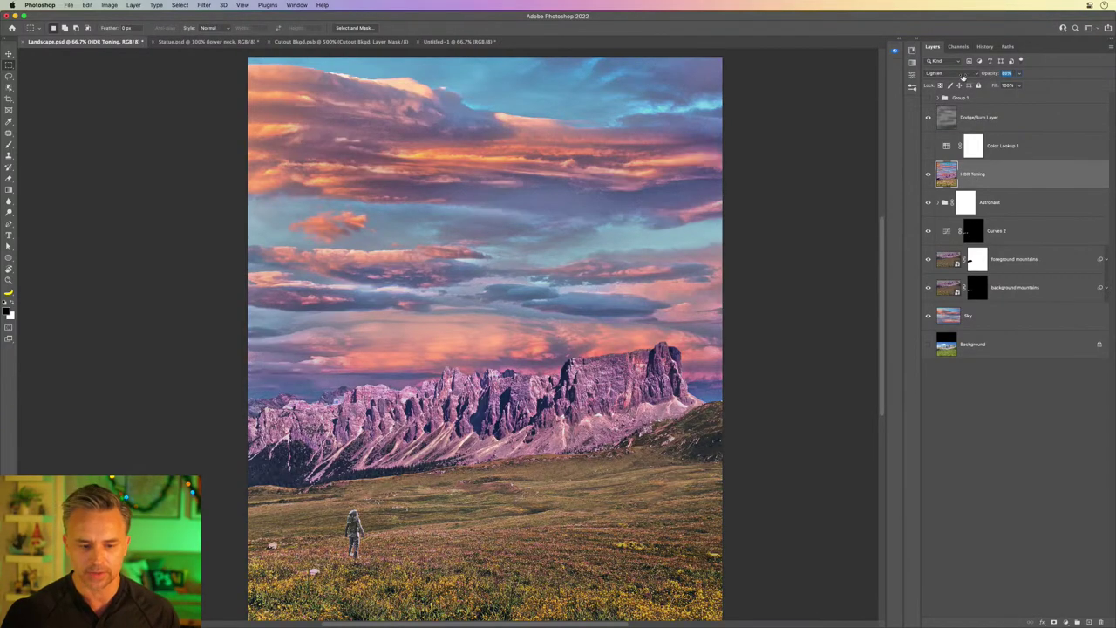
{"action": "type", "text": "33"}
{"action": "key", "text": "Return"}
{"action": "key", "text": "ctrl+s"}
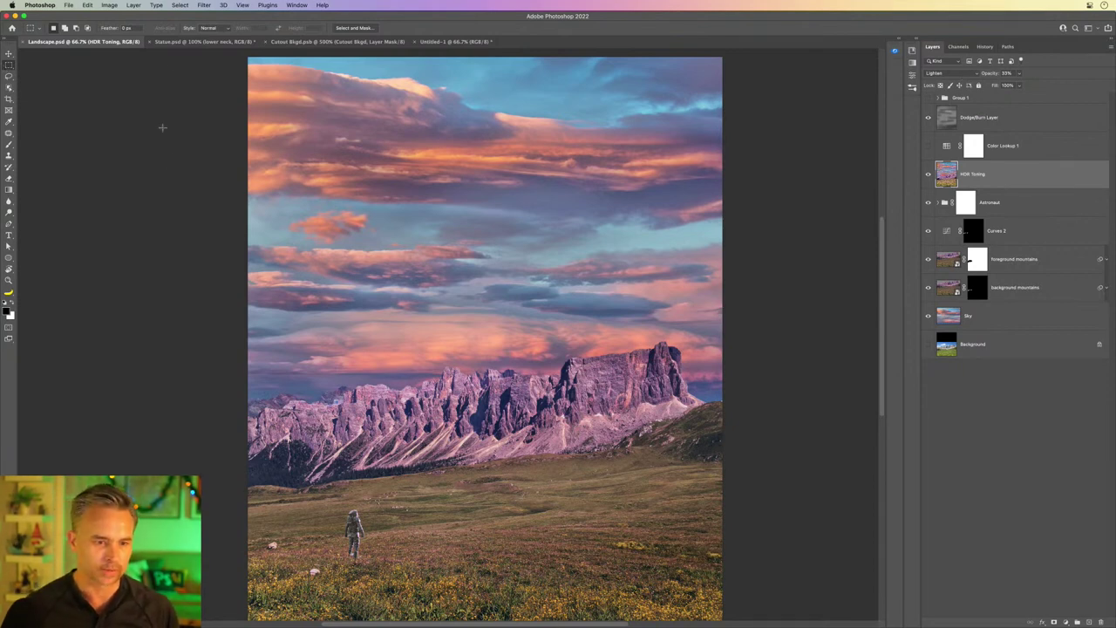
Step: Close Untitled-1 without saving, then close Cutout Bkgd.psb
{"action": "left_click", "coordinate": [415, 42]}
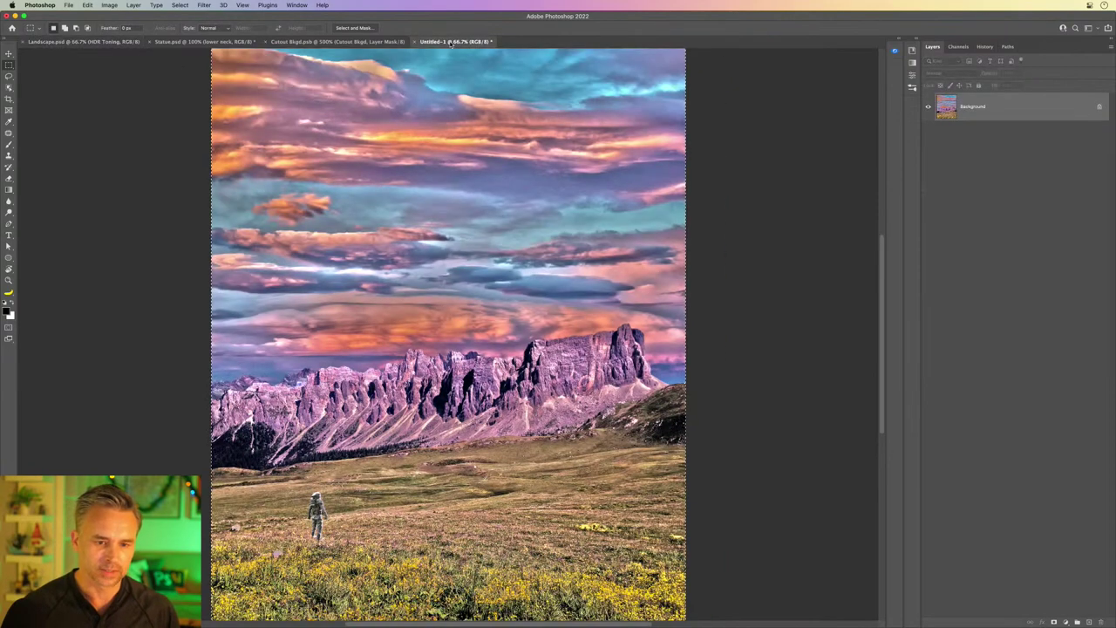
{"action": "left_click", "coordinate": [563, 230]}
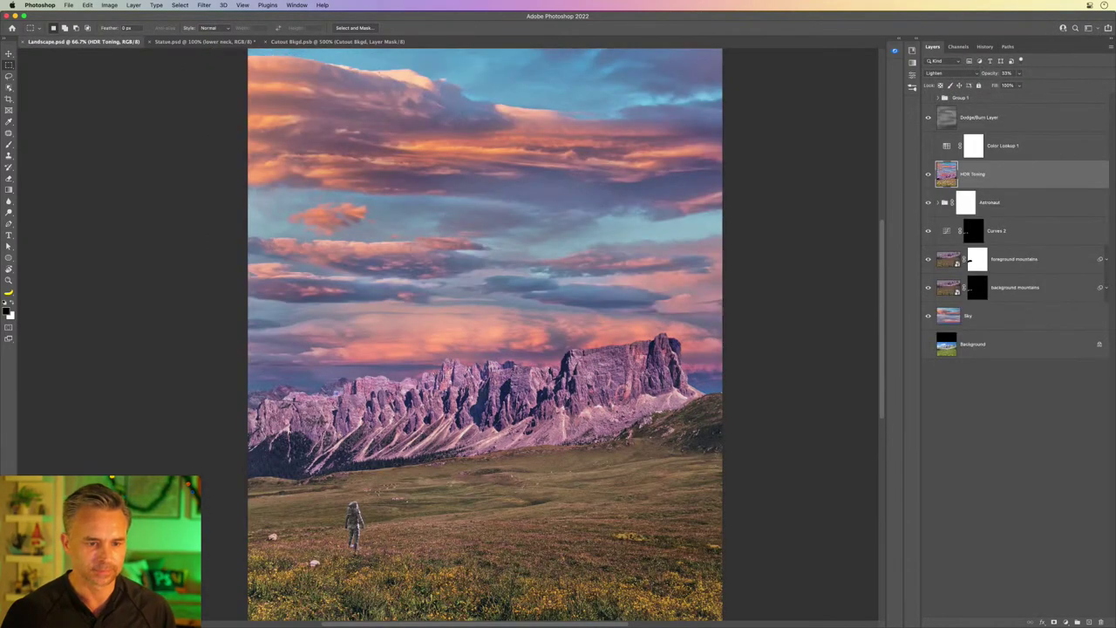
{"action": "left_click", "coordinate": [334, 42]}
{"action": "key", "text": "super+w"}
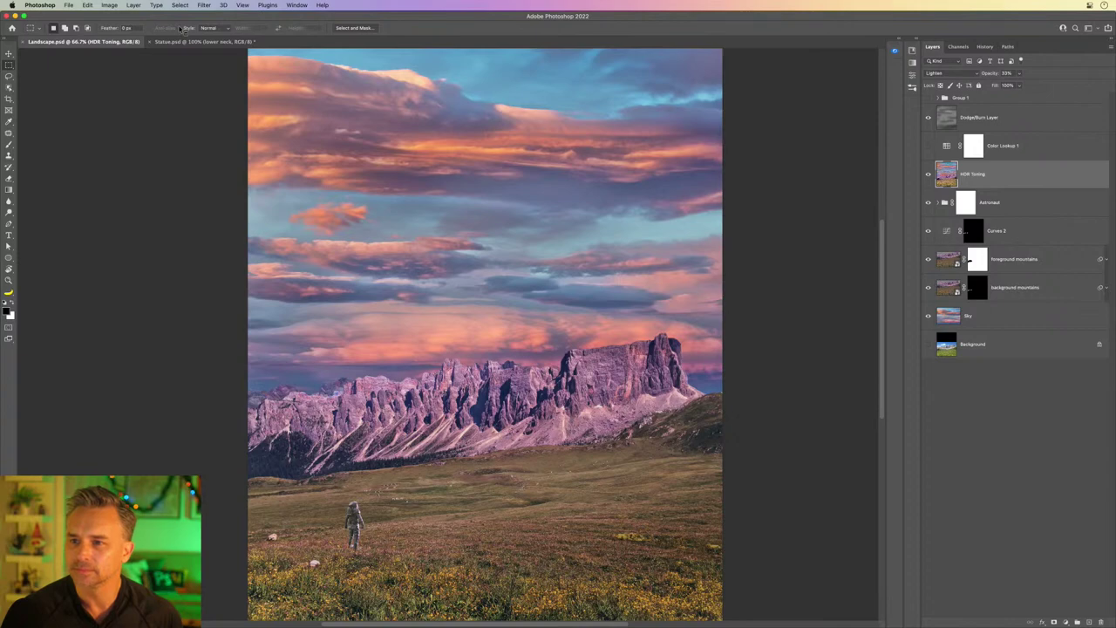
Step: Switch to the Statue.psd document and select the shoulder layer
{"action": "left_click", "coordinate": [192, 43]}
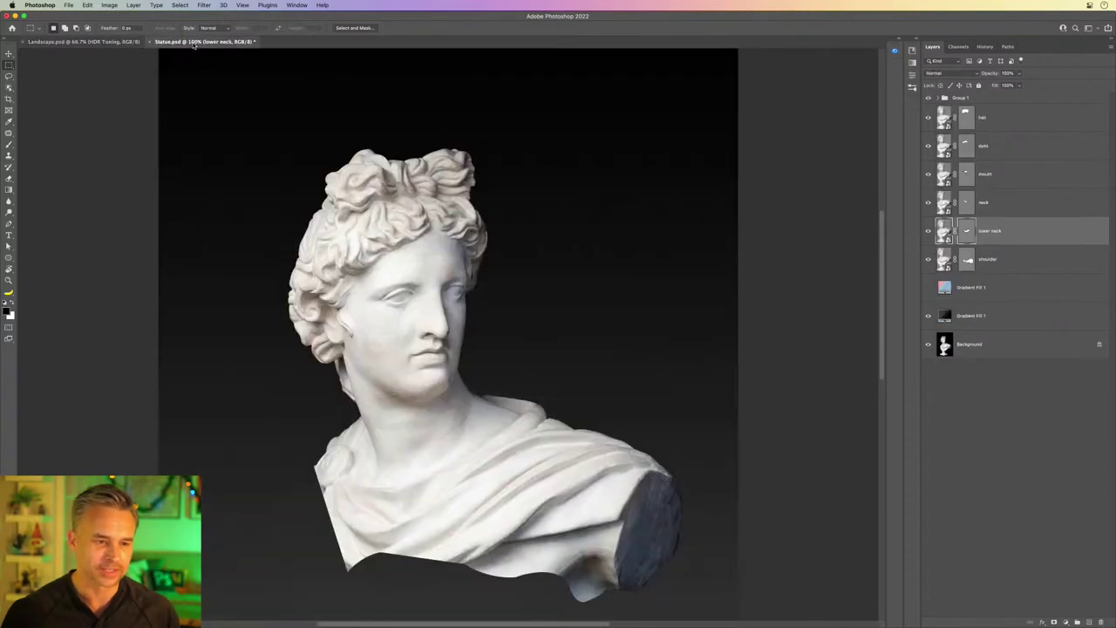
{"action": "key", "text": "ctrl+plus"}
{"action": "key", "text": "ctrl+minus"}
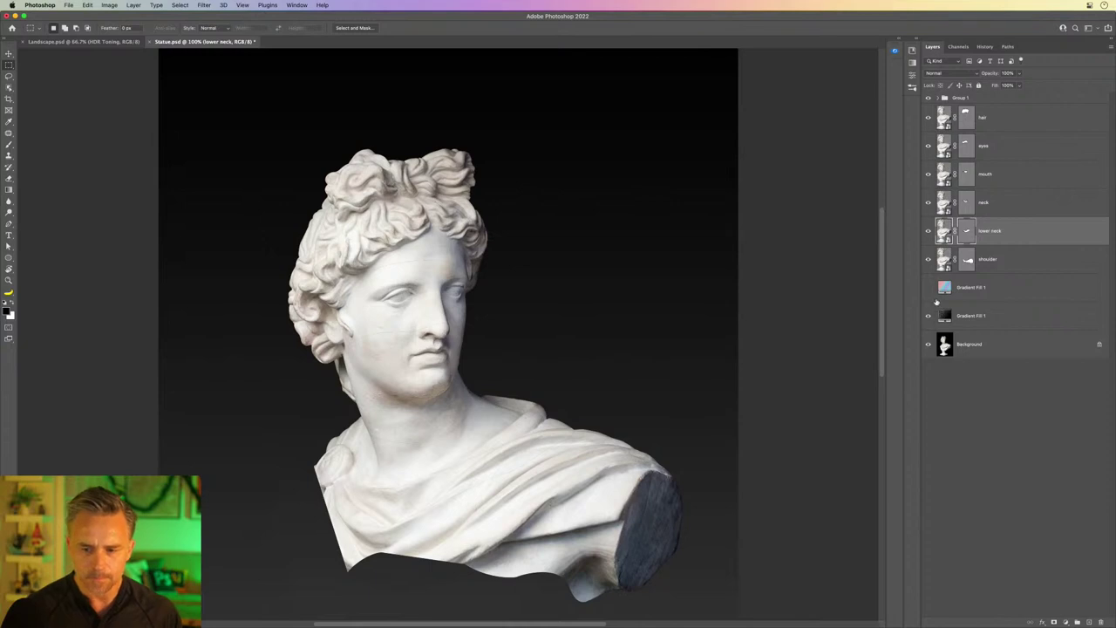
{"action": "left_click", "coordinate": [999, 265]}
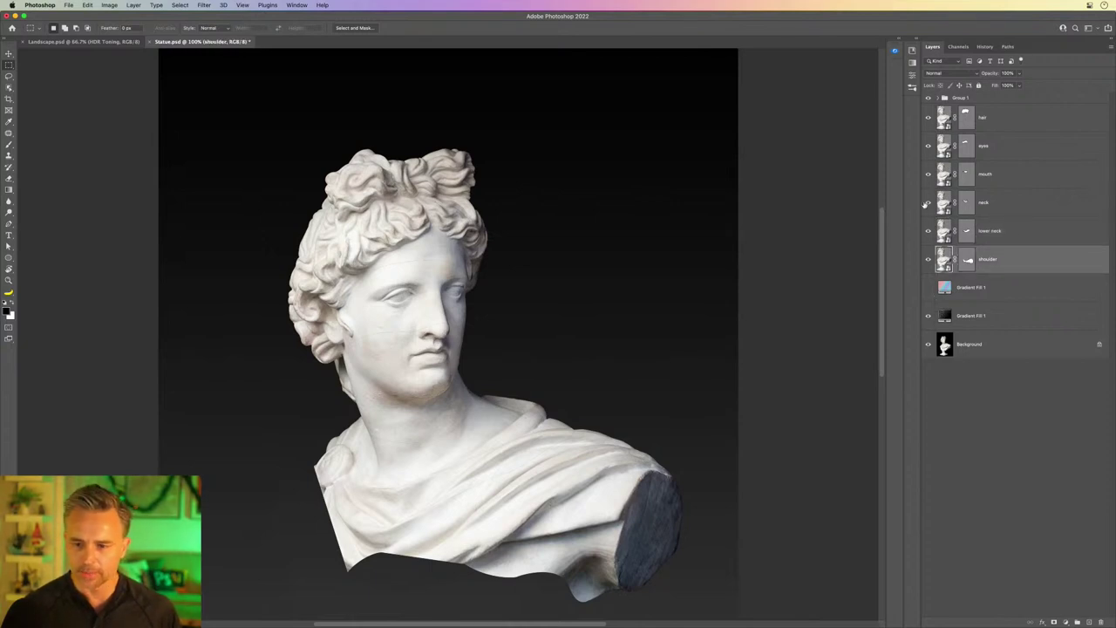
{"action": "left_click", "coordinate": [1020, 127]}
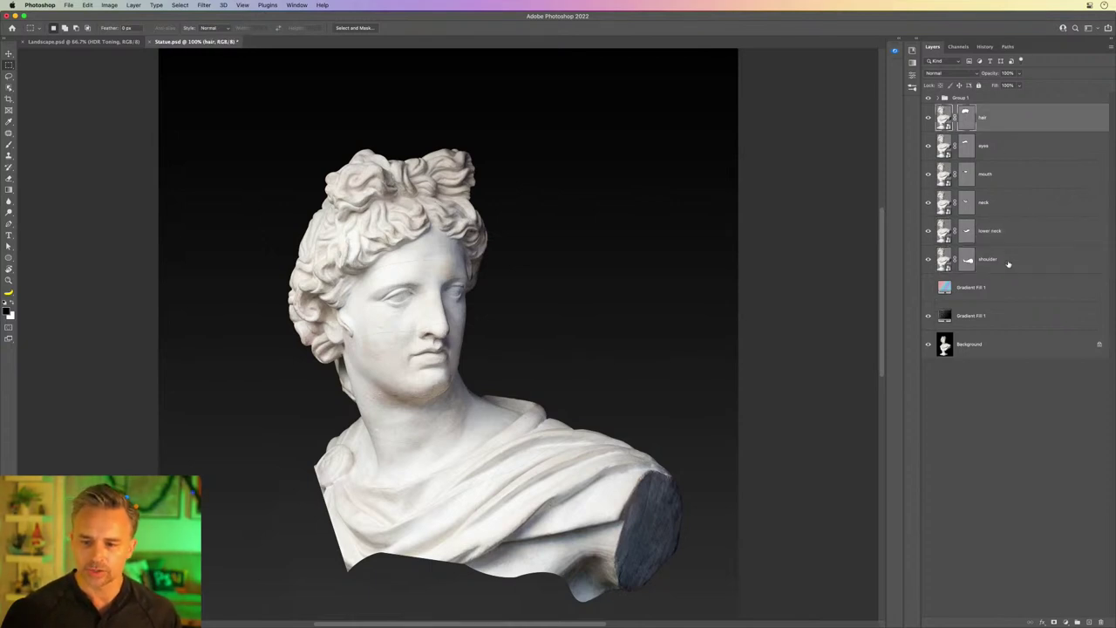
{"action": "left_click", "coordinate": [1004, 261]}
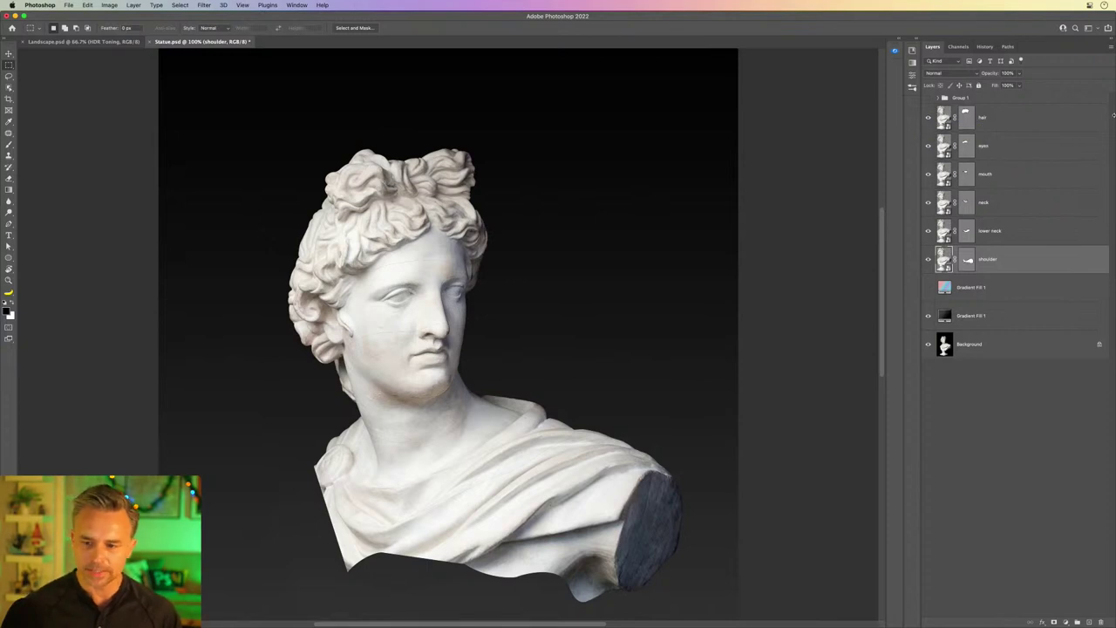
Step: Zoom to 200% and hide the hair, eyes, mouth, neck and lower neck layers
{"action": "key", "text": "ctrl+plus"}
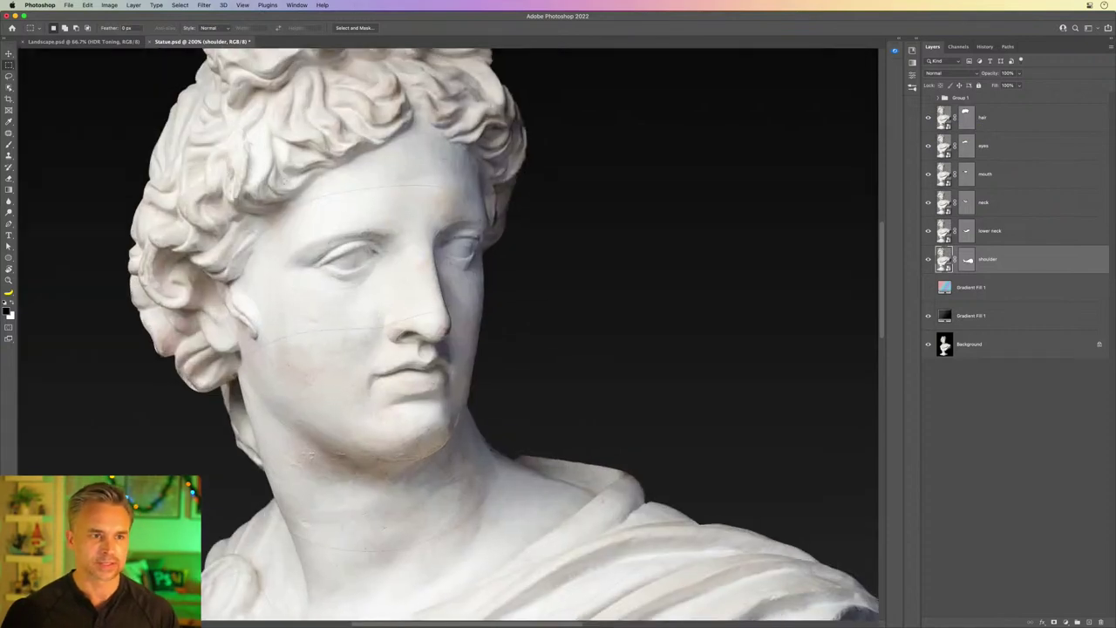
{"action": "left_click_drag", "start_coordinate": [292, 352], "coordinate": [407, 399]}
{"action": "scroll", "coordinate": [378, 402], "scroll_direction": "right", "scroll_amount": 2}
{"action": "scroll", "coordinate": [379, 402], "scroll_direction": "down", "scroll_amount": 1}
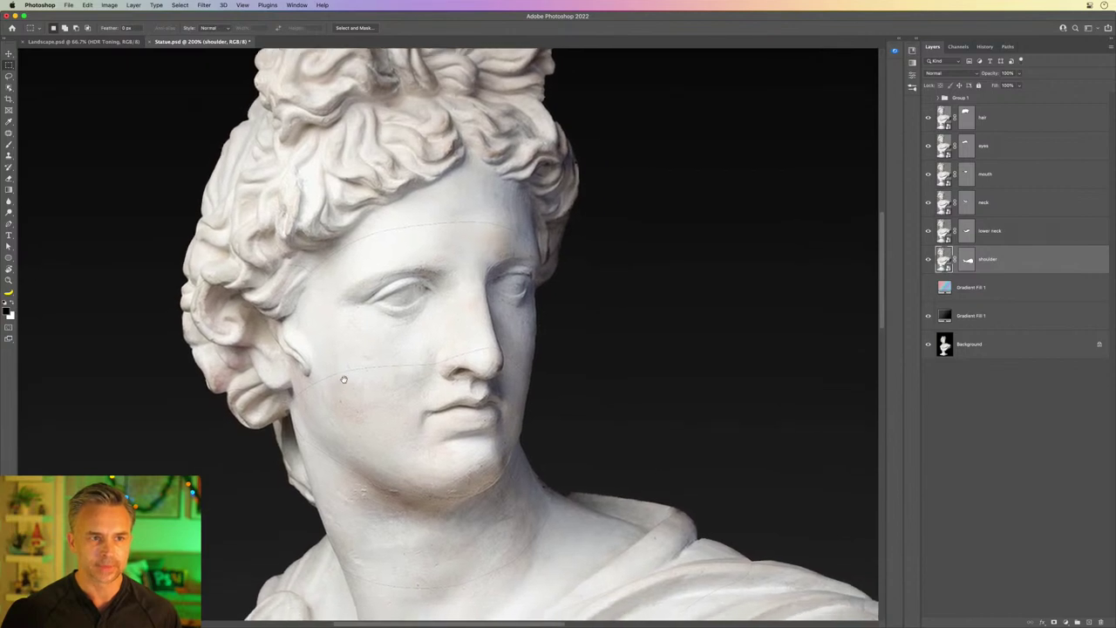
{"action": "left_click", "coordinate": [927, 117]}
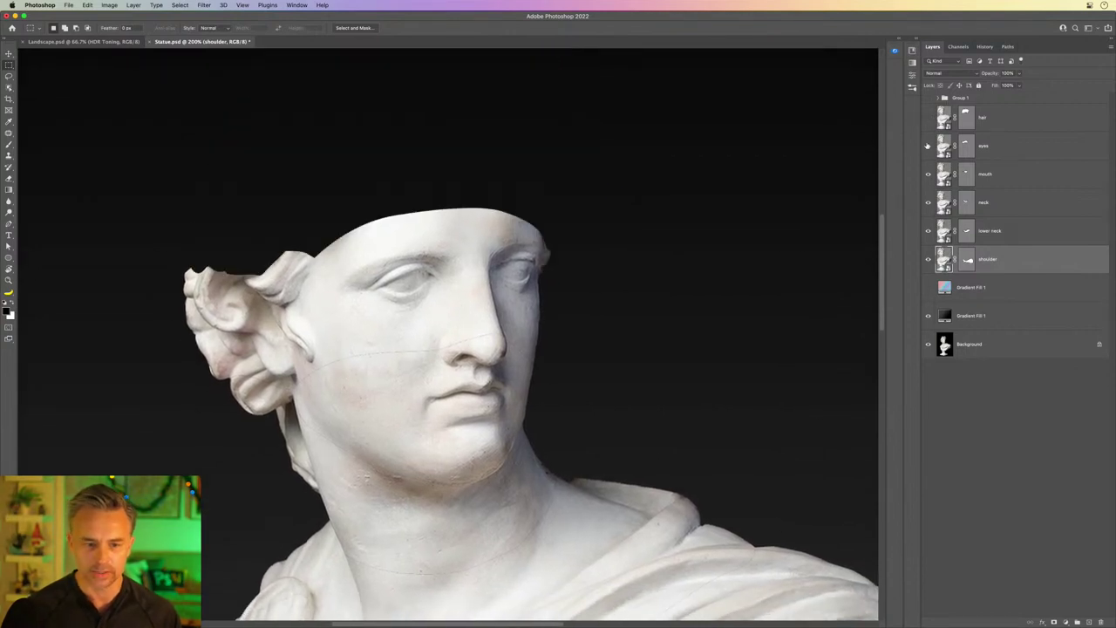
{"action": "left_click", "coordinate": [928, 145]}
{"action": "left_click", "coordinate": [928, 202]}
{"action": "left_click", "coordinate": [928, 230]}
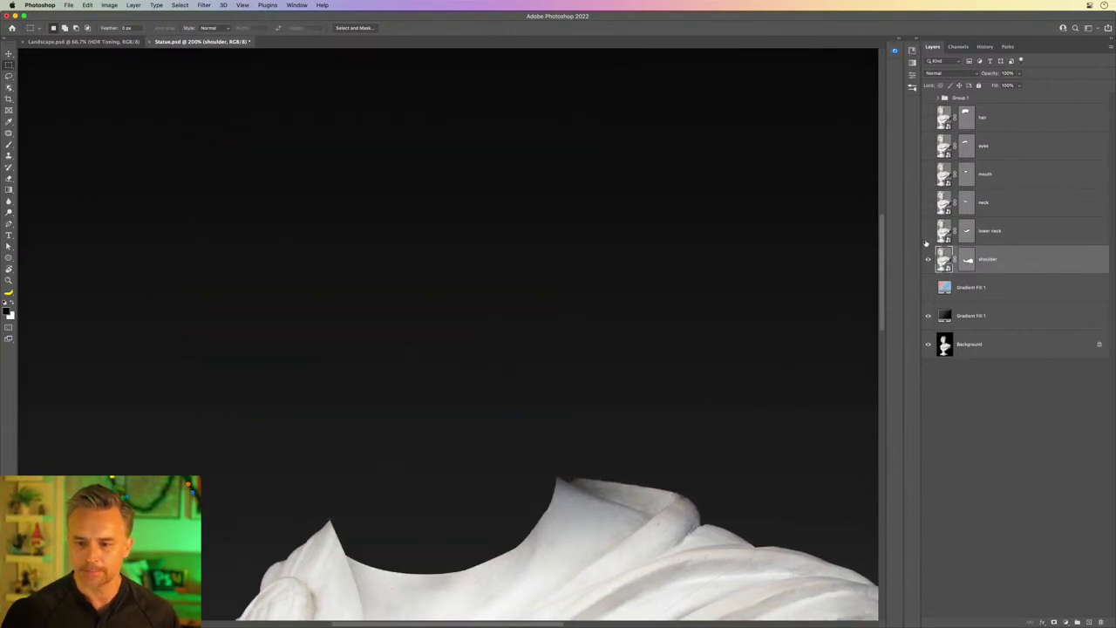
{"action": "left_click", "coordinate": [928, 259]}
Step: Re-show the lower neck, duplicate the shoulder layer with Ctrl+J, and show only the lower shoulder copy
{"action": "mouse_move", "coordinate": [561, 374]}
{"action": "left_mouse_down"}
{"action": "mouse_move", "coordinate": [409, 105]}
{"action": "mouse_move", "coordinate": [458, 117]}
{"action": "left_mouse_up"}
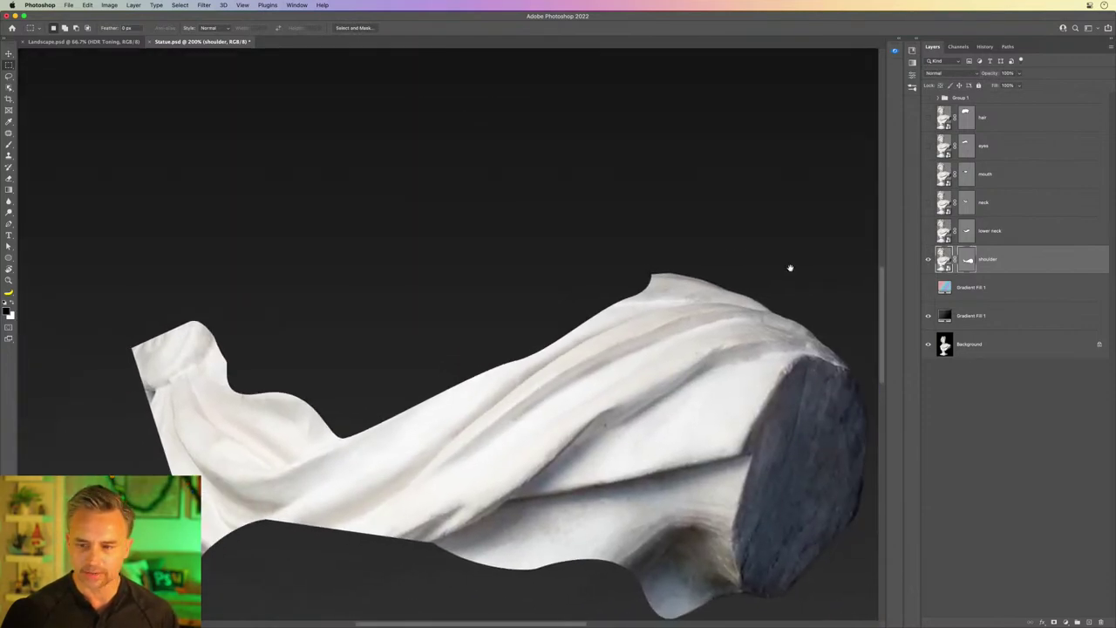
{"action": "left_click", "coordinate": [928, 230]}
{"action": "left_click_drag", "start_coordinate": [340, 340], "coordinate": [421, 252]}
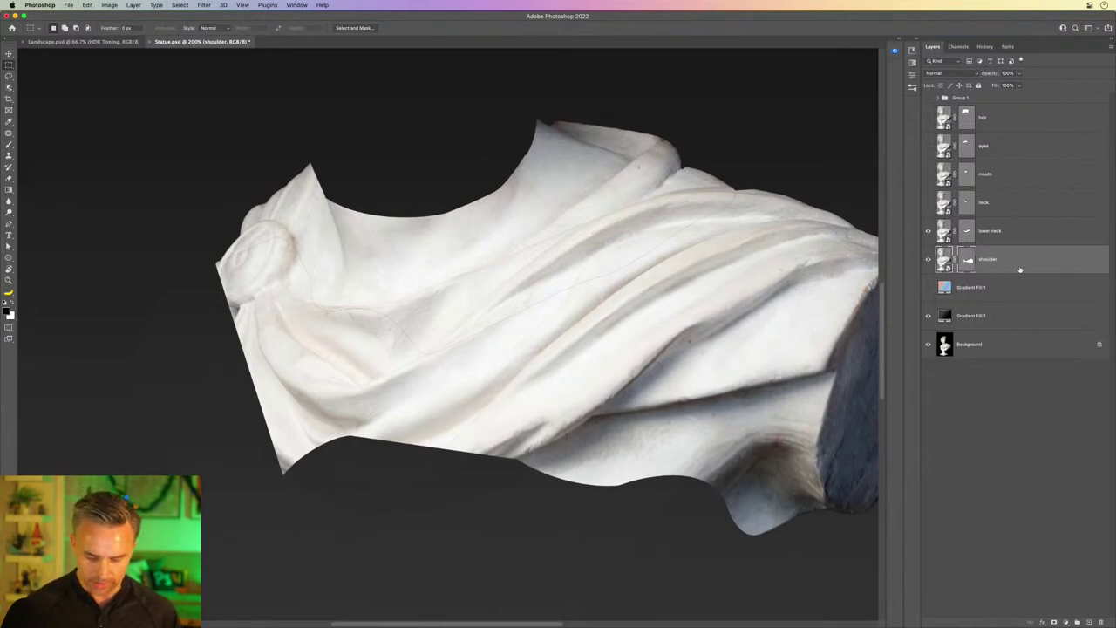
{"action": "key", "text": "ctrl+j"}
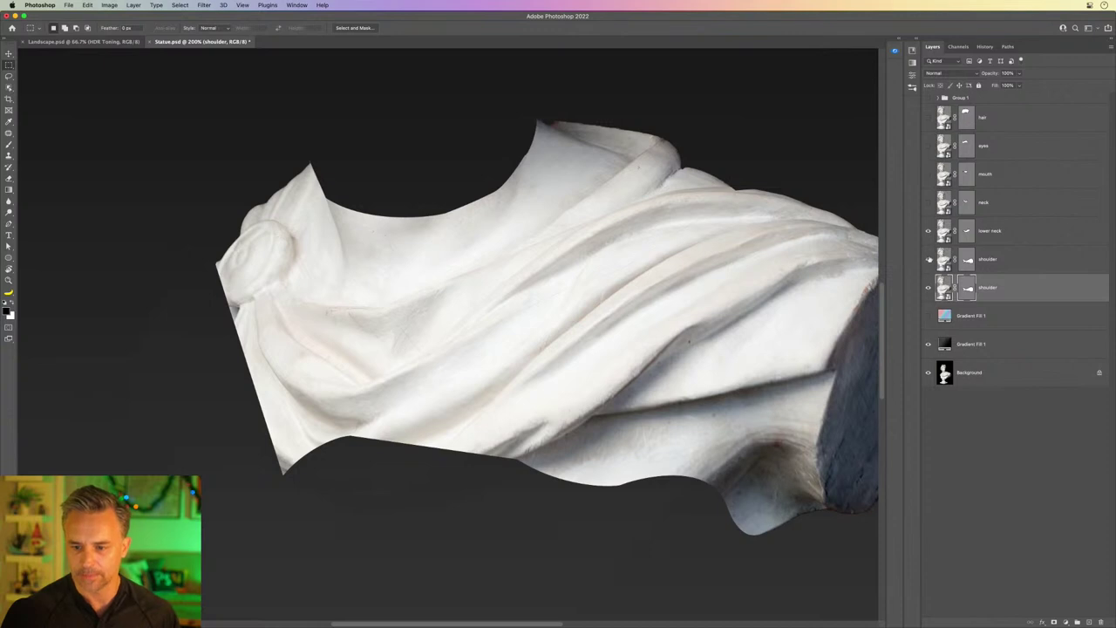
{"action": "left_click", "coordinate": [928, 288], "text": "alt"}
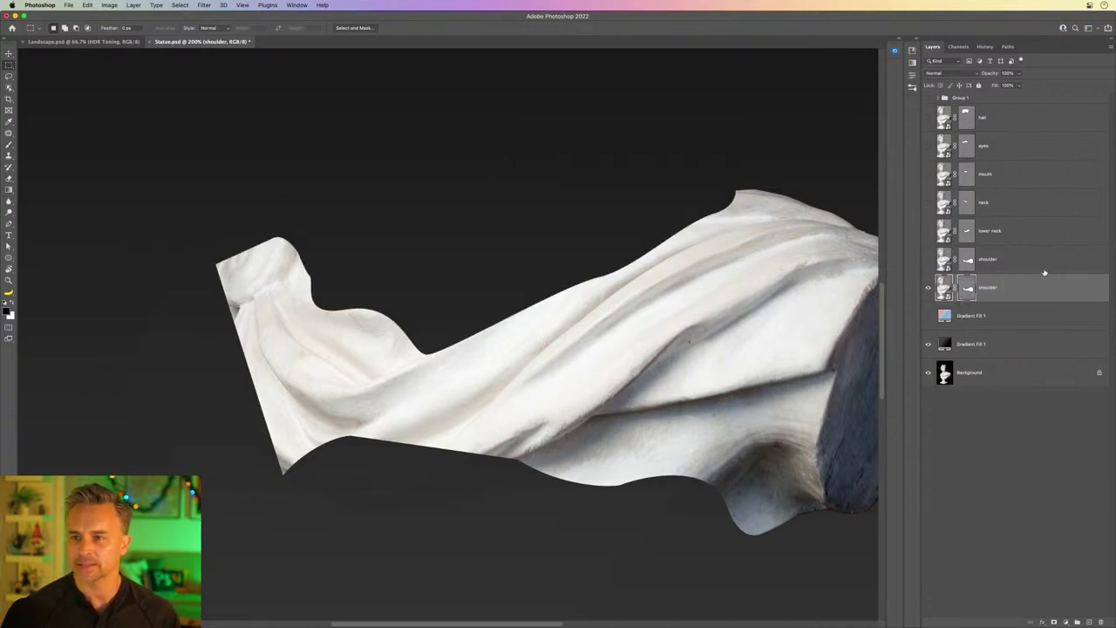
Step: Delete the shoulder copy's vector mask and pan down to the chest and pedestal
{"action": "right_click", "coordinate": [968, 289]}
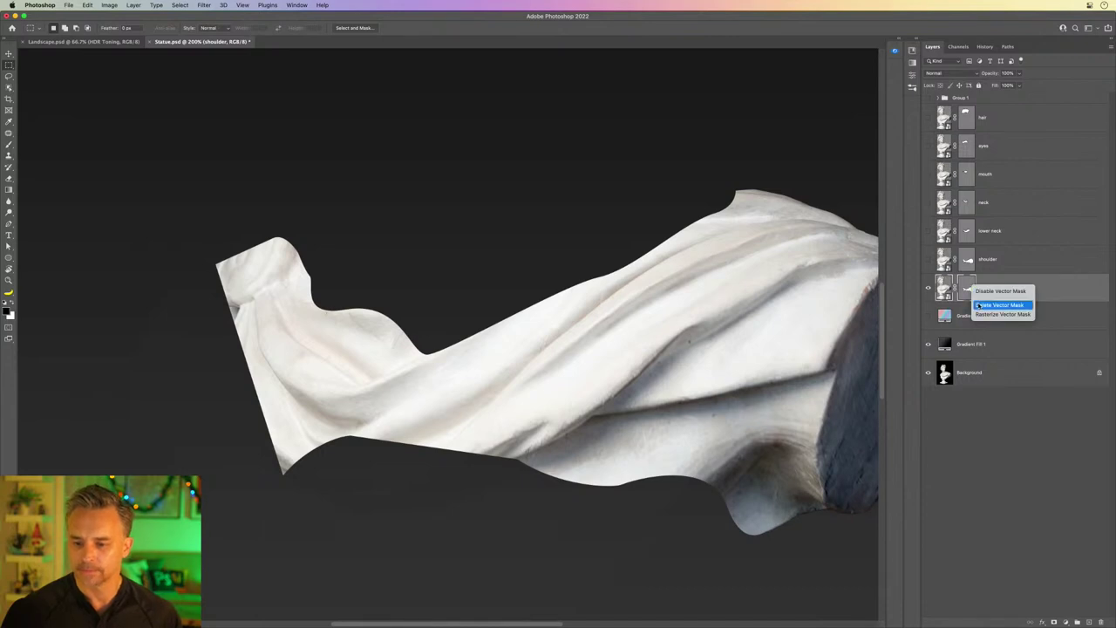
{"action": "left_click", "coordinate": [999, 305]}
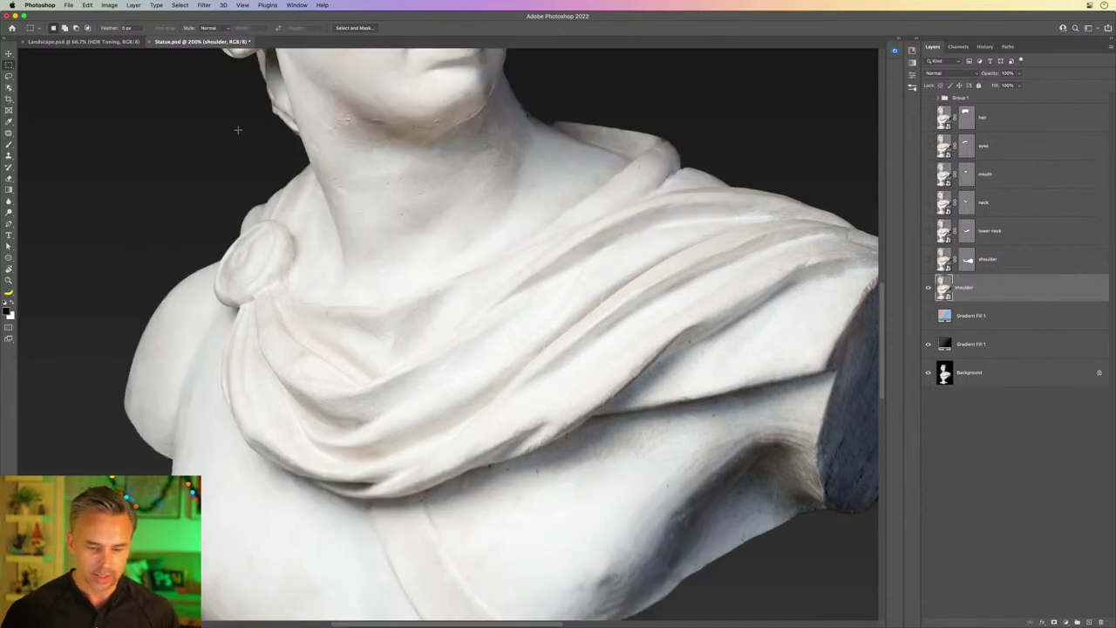
{"action": "left_click_drag", "start_coordinate": [311, 267], "coordinate": [380, 149]}
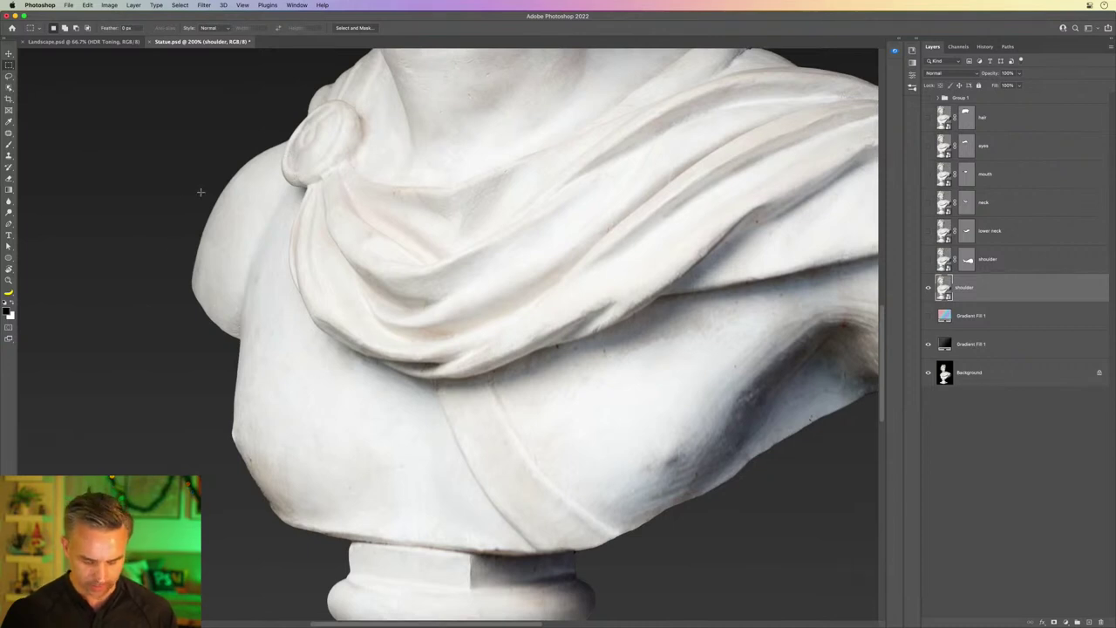
Step: Start a Pen shape left of the shoulder, tracing past the brooch down the drape's edge
{"action": "left_click", "coordinate": [9, 223]}
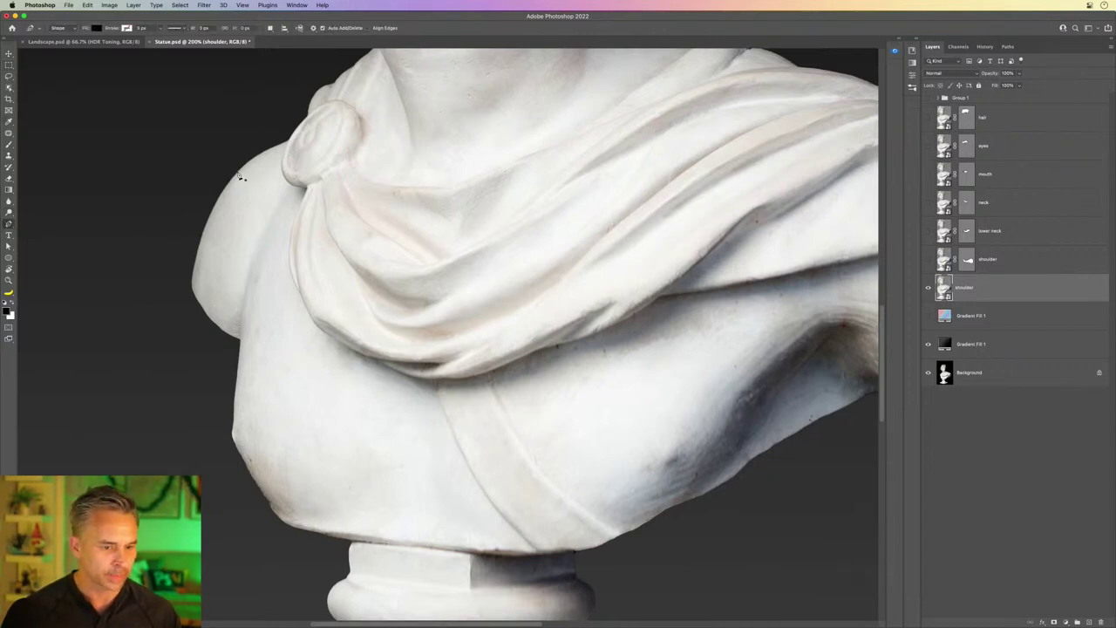
{"action": "left_click", "coordinate": [191, 152]}
{"action": "left_click", "coordinate": [274, 131]}
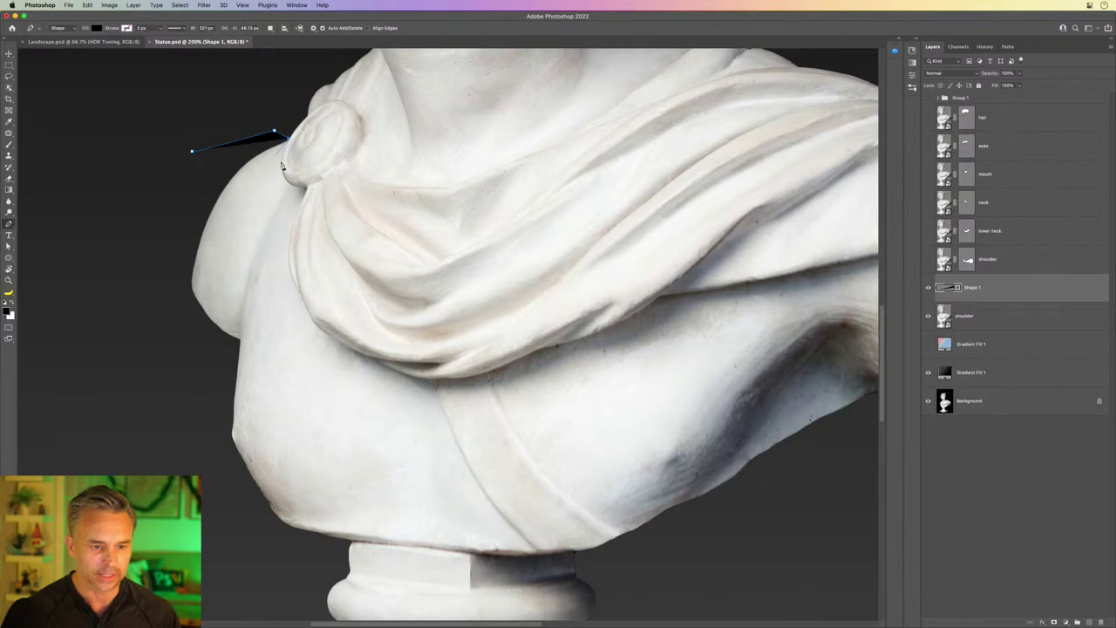
{"action": "left_click", "coordinate": [278, 160]}
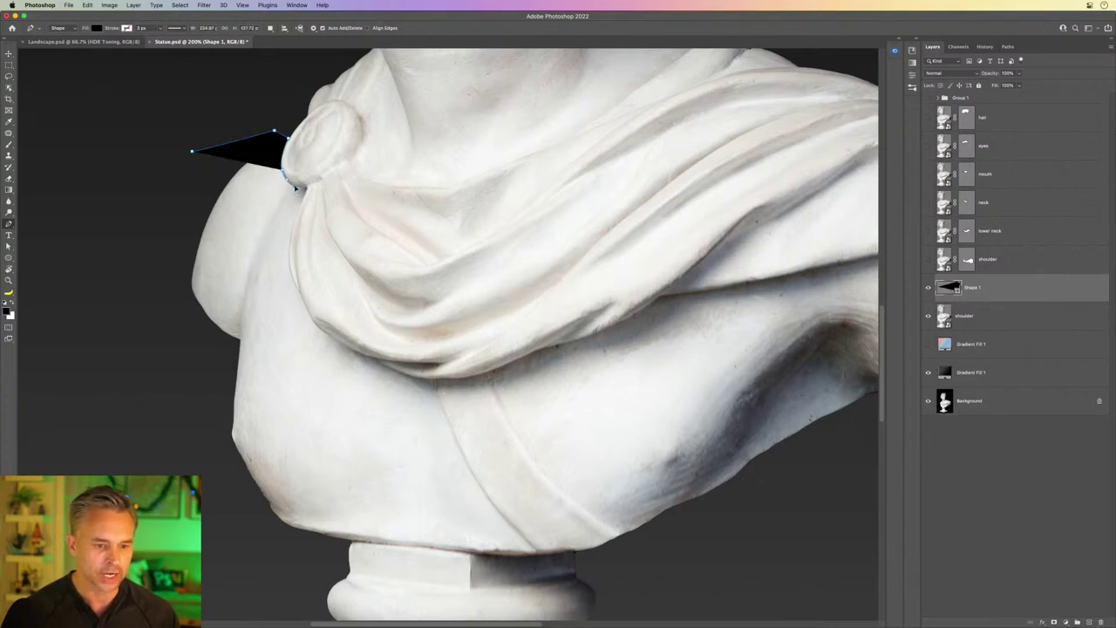
{"action": "left_click", "coordinate": [302, 186]}
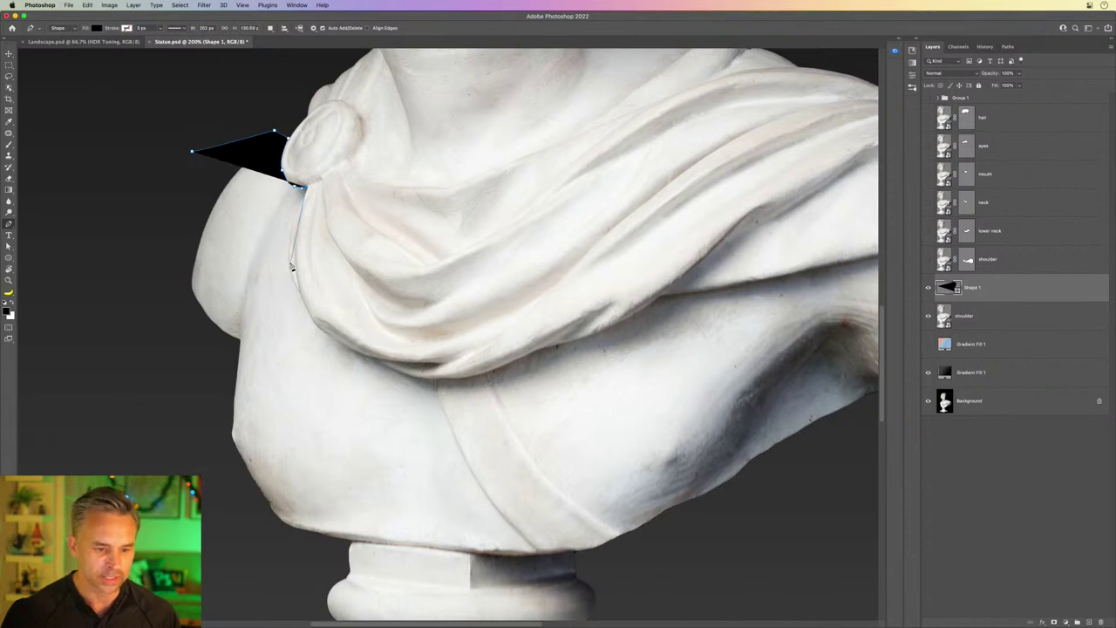
{"action": "left_click_drag", "start_coordinate": [288, 261], "coordinate": [301, 296]}
{"action": "left_click", "coordinate": [312, 323]}
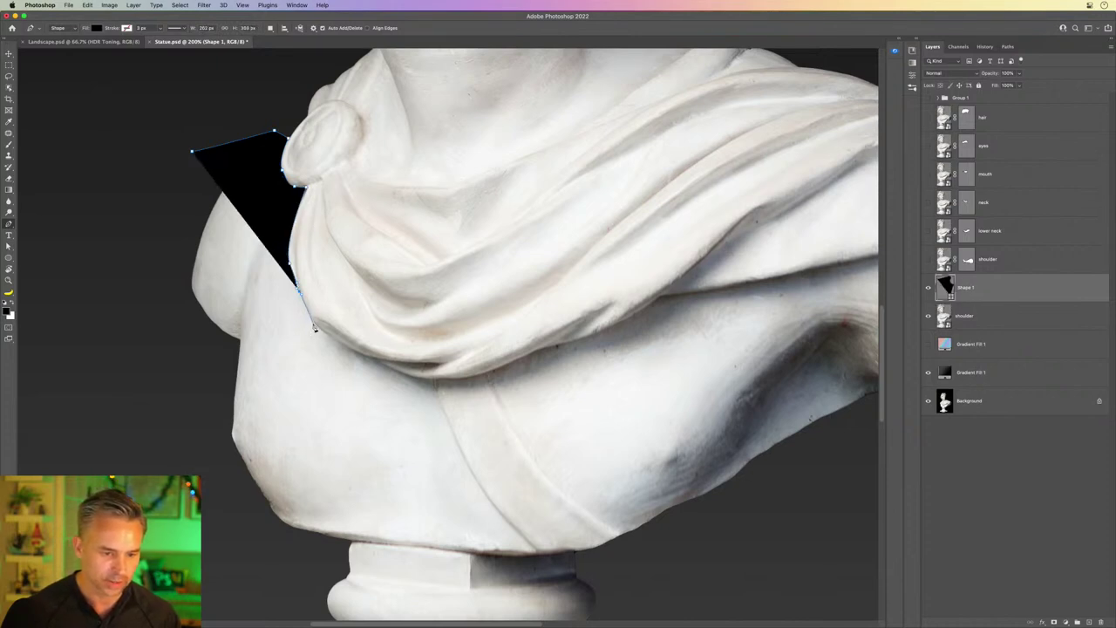
{"action": "left_click", "coordinate": [354, 349]}
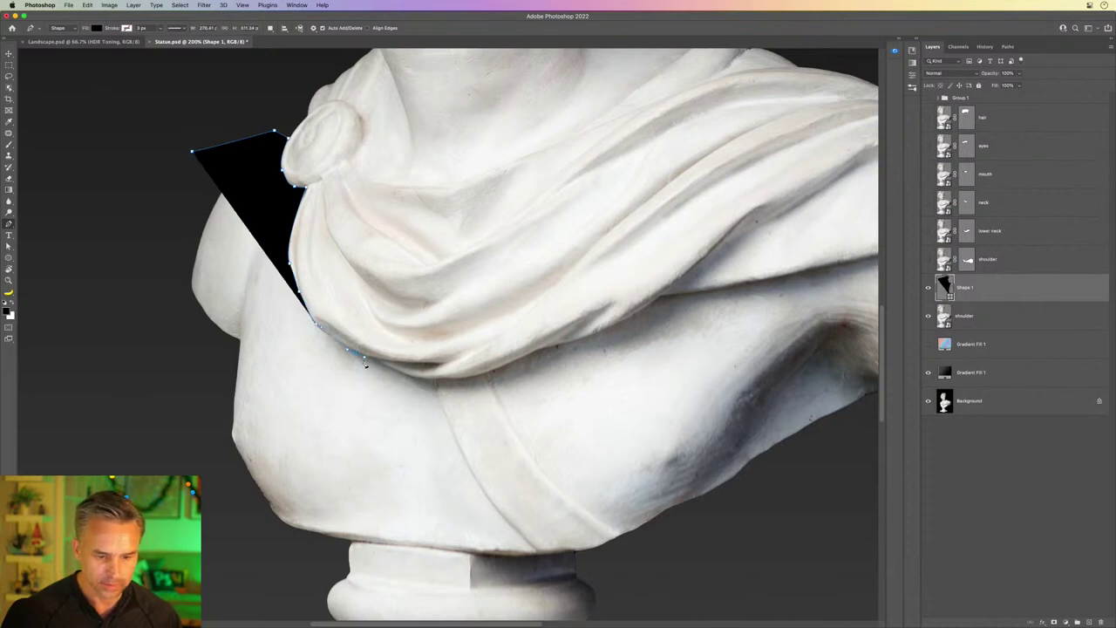
Step: Continue the shape's anchors along the drapery's lower edge toward the statue's right side
{"action": "left_click", "coordinate": [383, 365]}
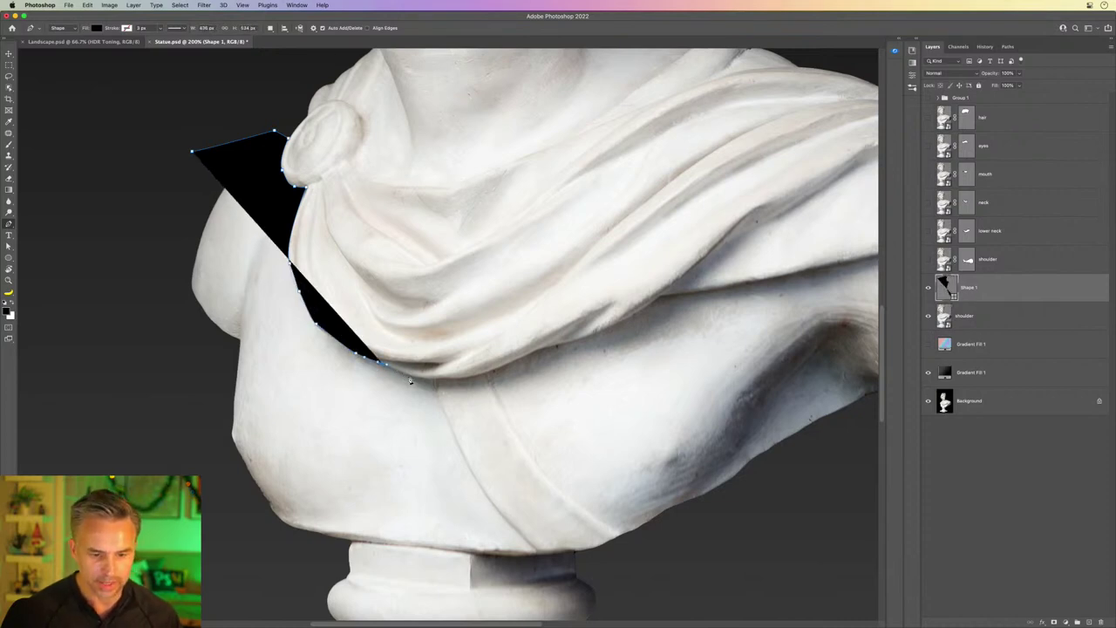
{"action": "left_click", "coordinate": [416, 380]}
{"action": "left_click", "coordinate": [467, 379]}
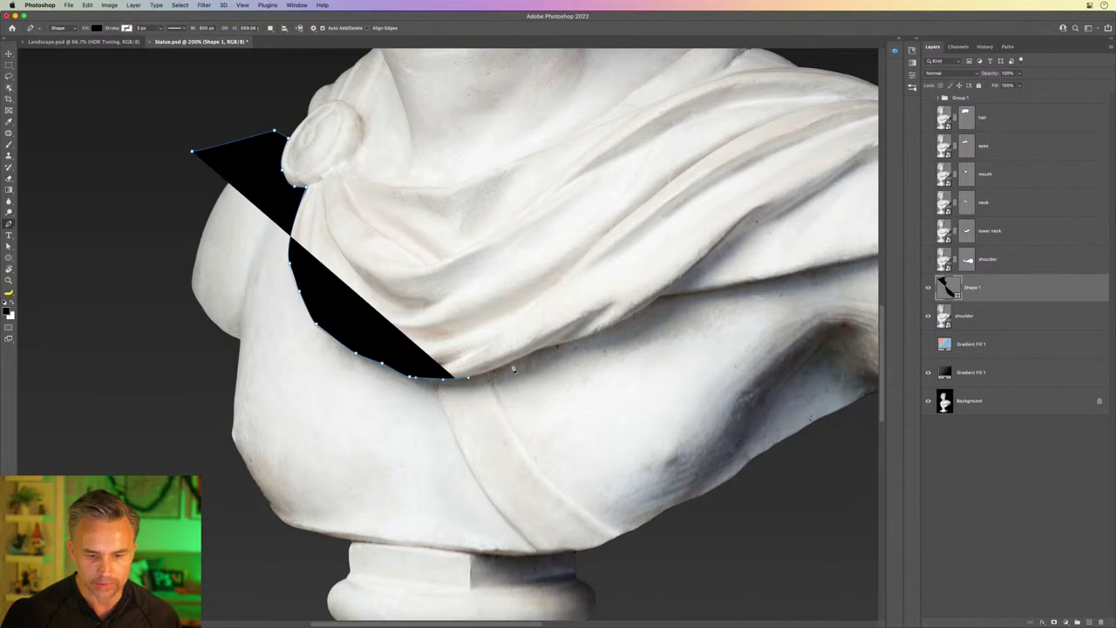
{"action": "left_click", "coordinate": [525, 355]}
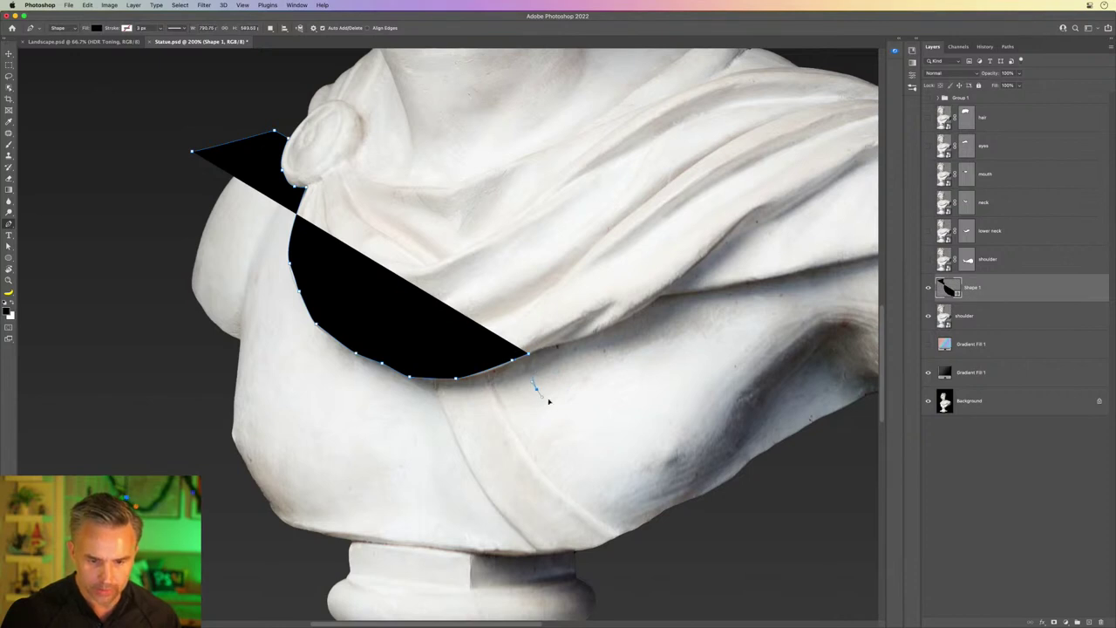
{"action": "left_click", "coordinate": [542, 394]}
{"action": "mouse_move", "coordinate": [599, 445]}
{"action": "left_mouse_down"}
{"action": "mouse_move", "coordinate": [626, 459]}
{"action": "mouse_move", "coordinate": [715, 460]}
{"action": "left_mouse_up"}
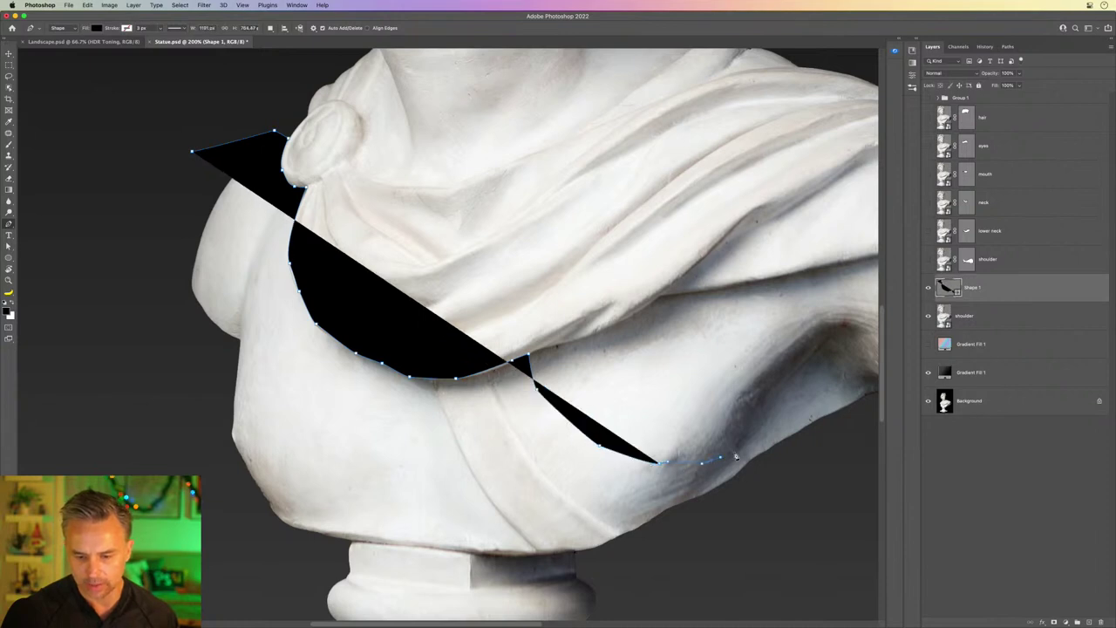
{"action": "left_click", "coordinate": [741, 450]}
{"action": "left_click", "coordinate": [787, 475]}
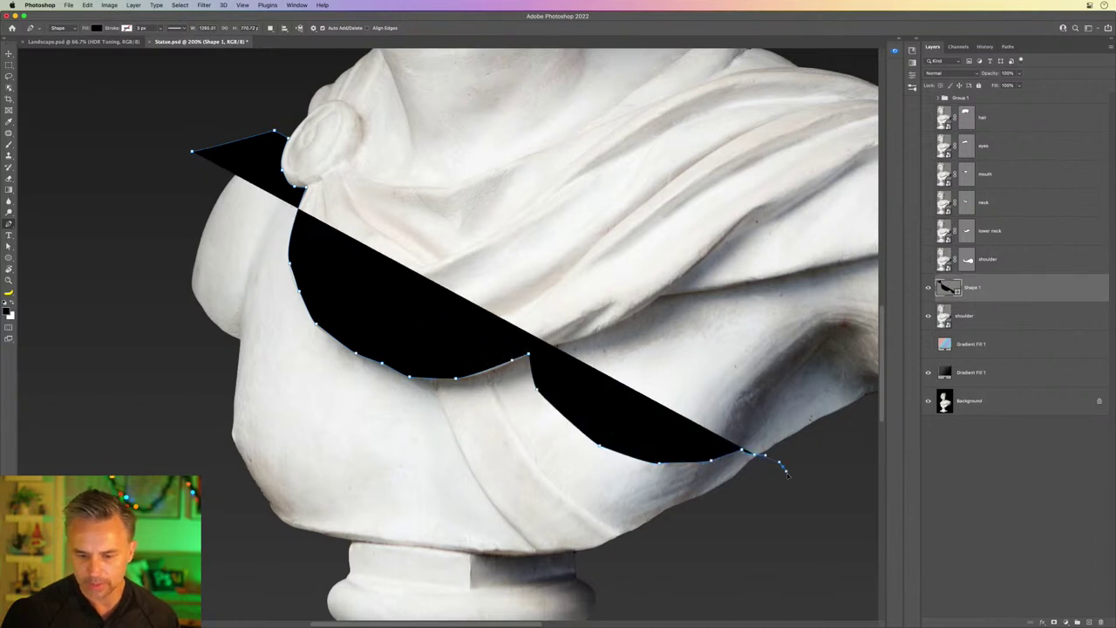
Step: Carry the outline around below the pedestal, to the far left, and curve it up the left side
{"action": "scroll", "coordinate": [750, 488], "scroll_direction": "down", "scroll_amount": 5}
{"action": "scroll", "coordinate": [683, 532], "scroll_direction": "down", "scroll_amount": 8}
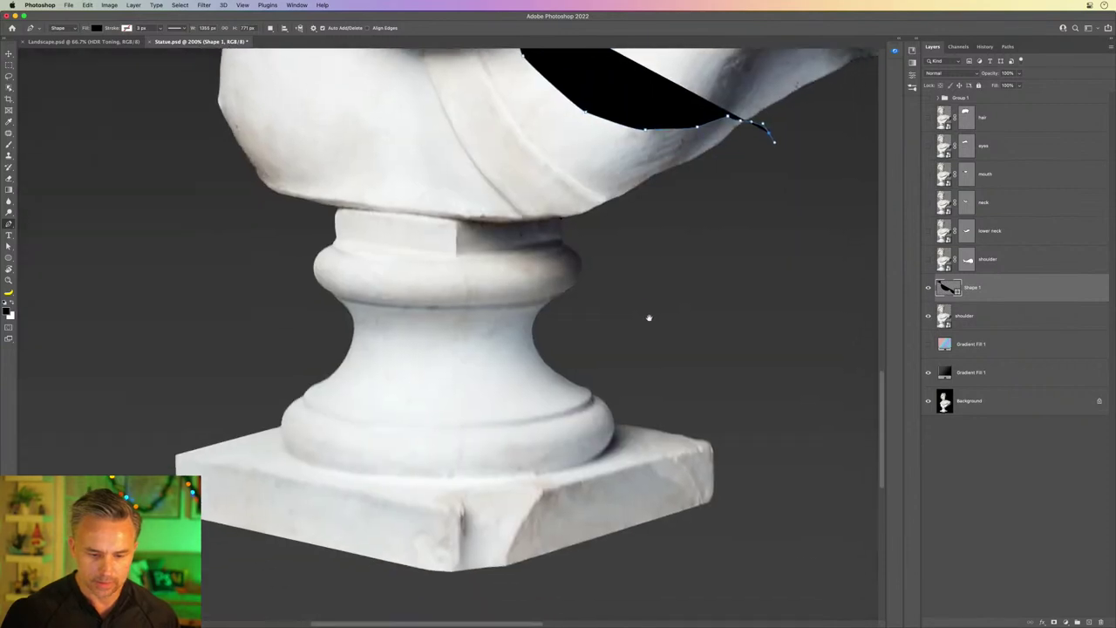
{"action": "scroll", "coordinate": [648, 317], "scroll_direction": "down", "scroll_amount": 2}
{"action": "left_click", "coordinate": [788, 394]}
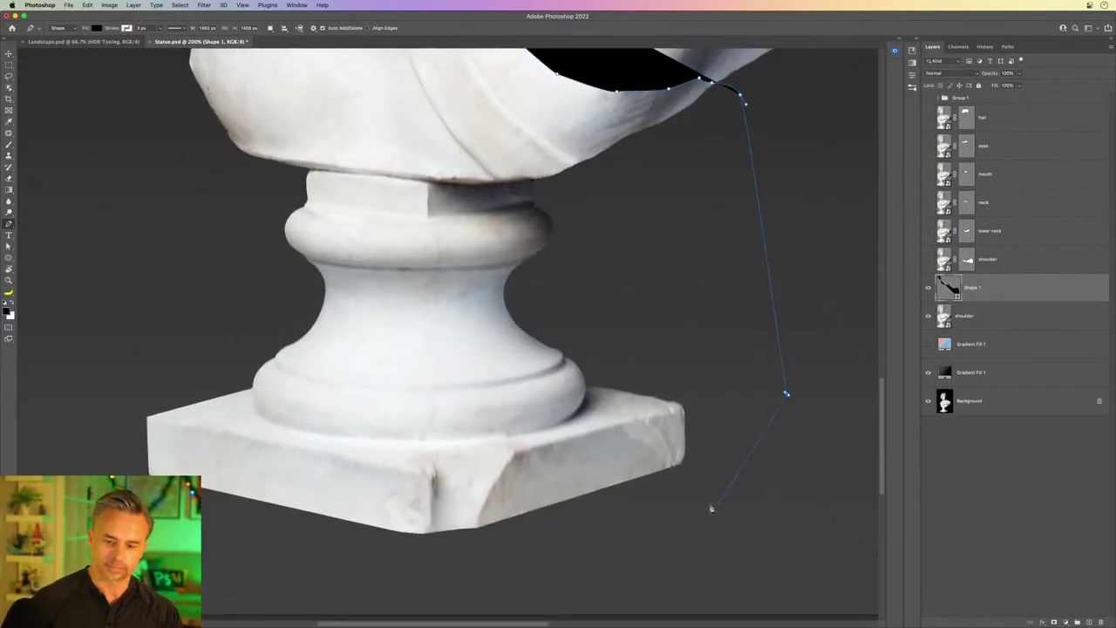
{"action": "left_click", "coordinate": [708, 504]}
{"action": "left_click", "coordinate": [351, 582]}
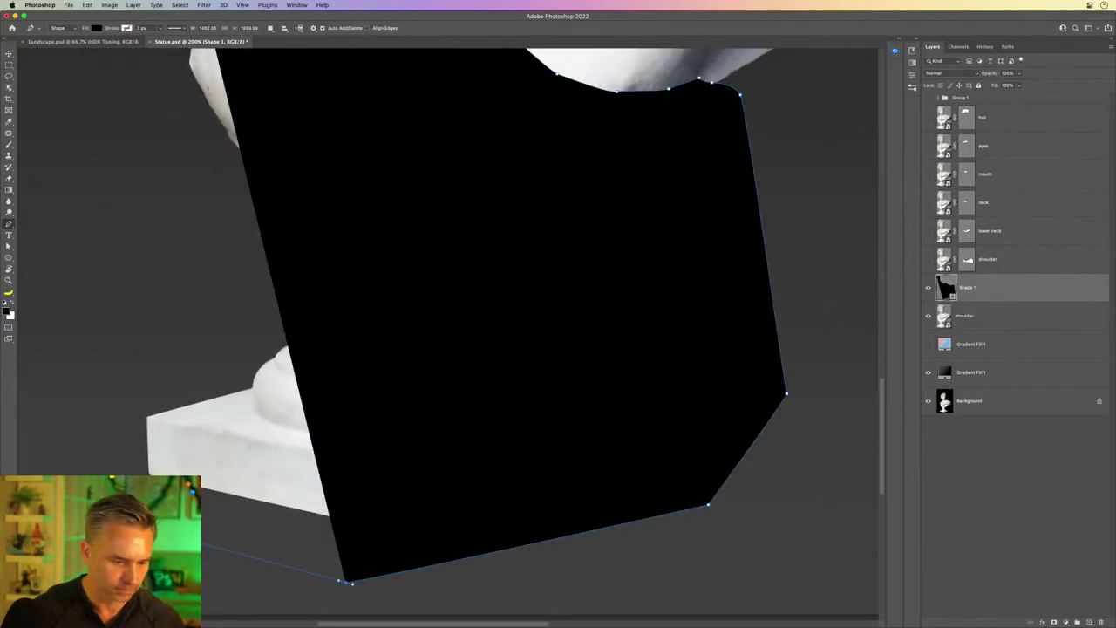
{"action": "left_click", "coordinate": [56, 424]}
{"action": "key", "text": "ctrl+z"}
{"action": "left_click", "coordinate": [73, 349]}
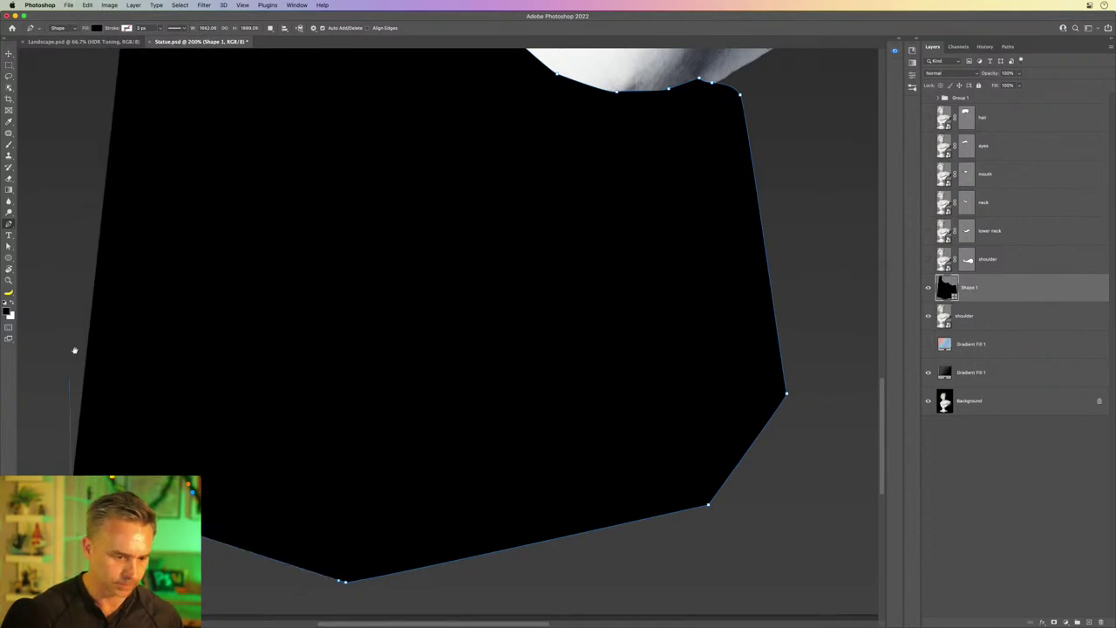
{"action": "scroll", "coordinate": [341, 511], "scroll_direction": "up", "scroll_amount": 5}
{"action": "scroll", "coordinate": [267, 450], "scroll_direction": "up", "scroll_amount": 3}
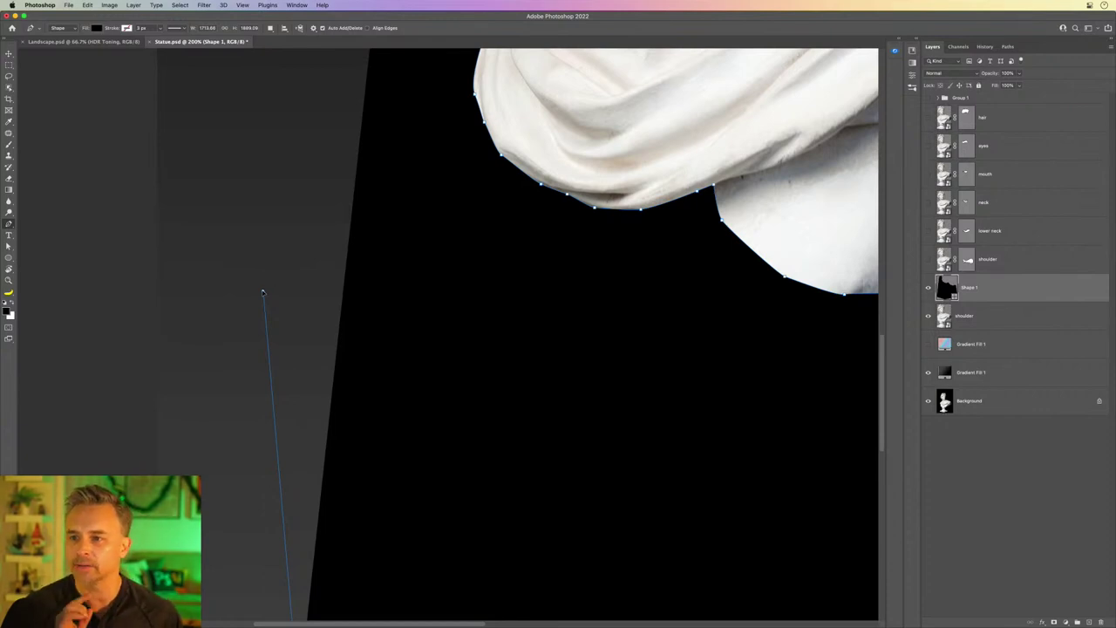
{"action": "mouse_move", "coordinate": [262, 293]}
{"action": "left_mouse_down"}
{"action": "mouse_move", "coordinate": [283, 301]}
{"action": "mouse_move", "coordinate": [288, 220]}
{"action": "mouse_move", "coordinate": [293, 253]}
{"action": "left_mouse_up"}
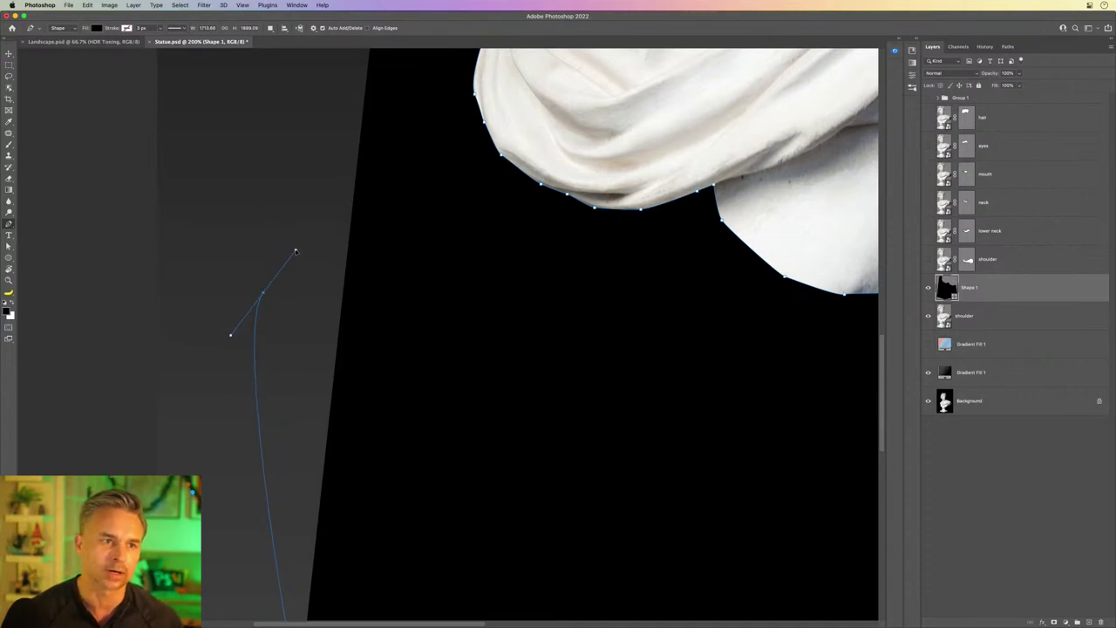
{"action": "mouse_move", "coordinate": [295, 252]}
{"action": "left_mouse_down"}
{"action": "mouse_move", "coordinate": [673, 267]}
{"action": "mouse_move", "coordinate": [511, 249]}
{"action": "mouse_move", "coordinate": [137, 249]}
{"action": "mouse_move", "coordinate": [349, 274]}
{"action": "mouse_move", "coordinate": [263, 199]}
{"action": "mouse_move", "coordinate": [287, 174]}
{"action": "left_mouse_up"}
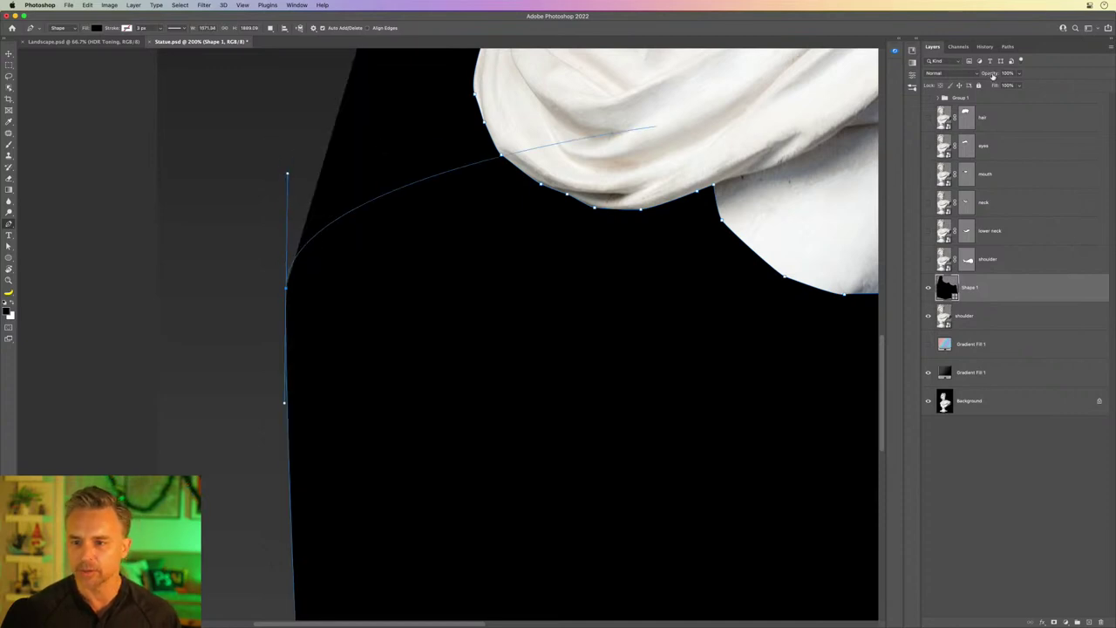
Step: Set the shape's Fill to 0% and close the outline above the left shoulder
{"action": "left_click_drag", "start_coordinate": [993, 88], "coordinate": [780, 92]}
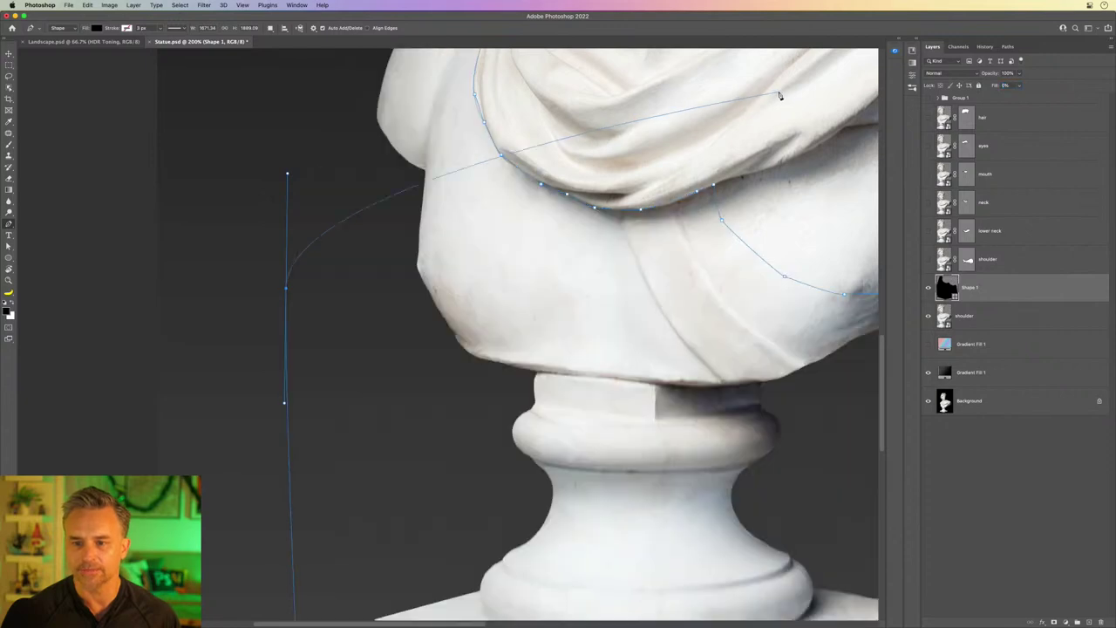
{"action": "mouse_move", "coordinate": [341, 145]}
{"action": "left_mouse_down"}
{"action": "mouse_move", "coordinate": [455, 407]}
{"action": "mouse_move", "coordinate": [446, 416]}
{"action": "left_mouse_up"}
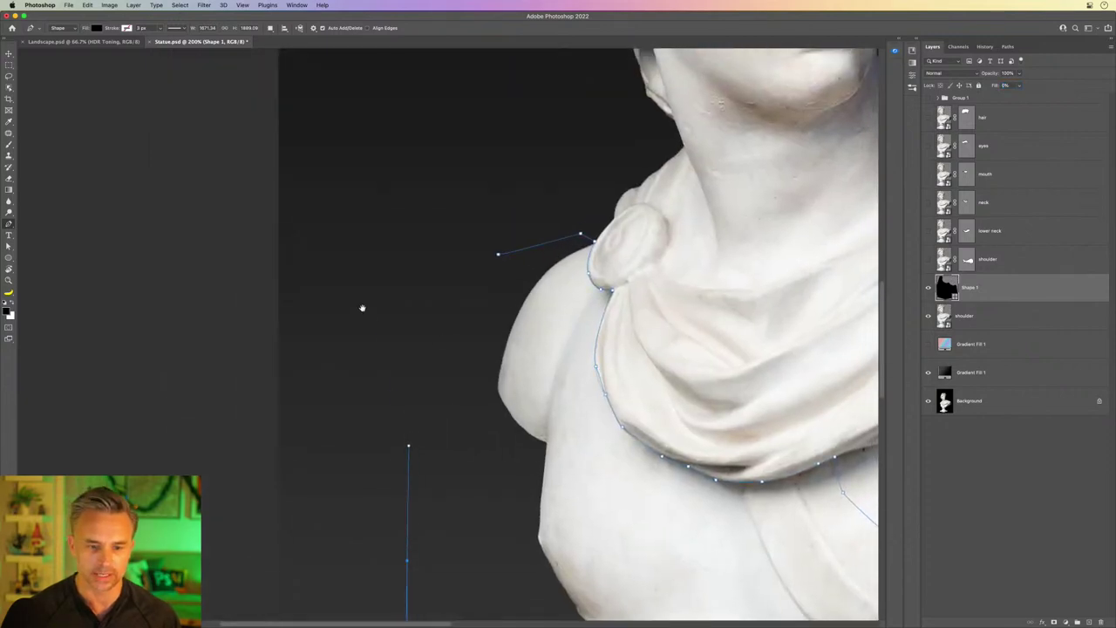
{"action": "left_click", "coordinate": [394, 338]}
{"action": "left_click", "coordinate": [494, 257]}
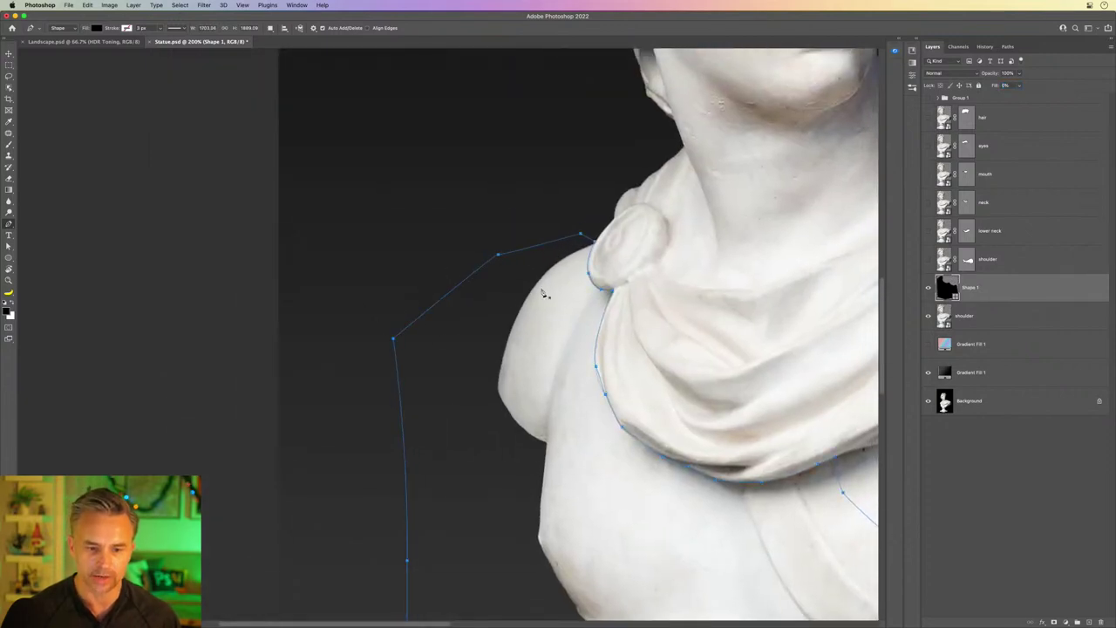
Step: Restore Fill to 100%, zoom out to the whole statue, and float the Paths panel
{"action": "scroll", "coordinate": [509, 319], "scroll_direction": "down", "scroll_amount": 5}
{"action": "scroll", "coordinate": [508, 319], "scroll_direction": "right", "scroll_amount": 5}
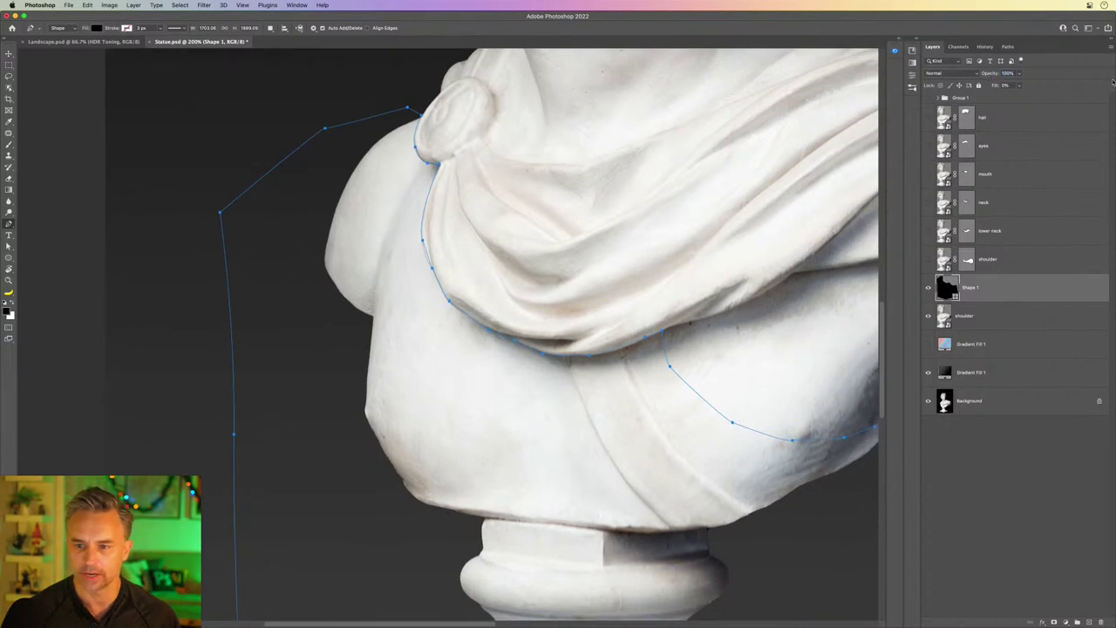
{"action": "left_click_drag", "start_coordinate": [995, 87], "coordinate": [1082, 88]}
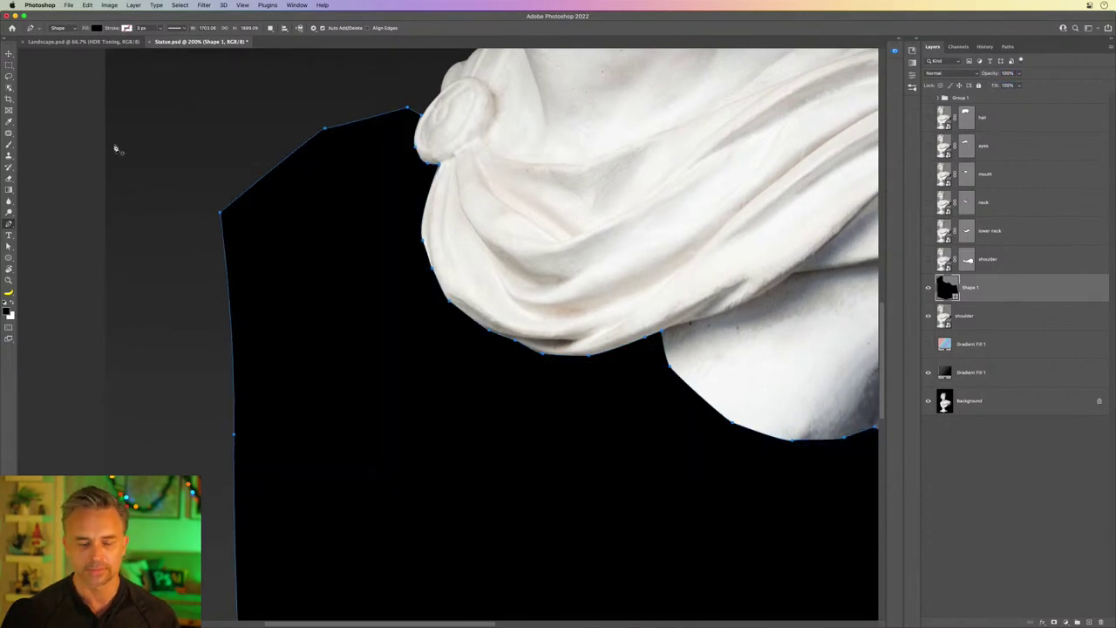
{"action": "key", "text": "ctrl+minus"}
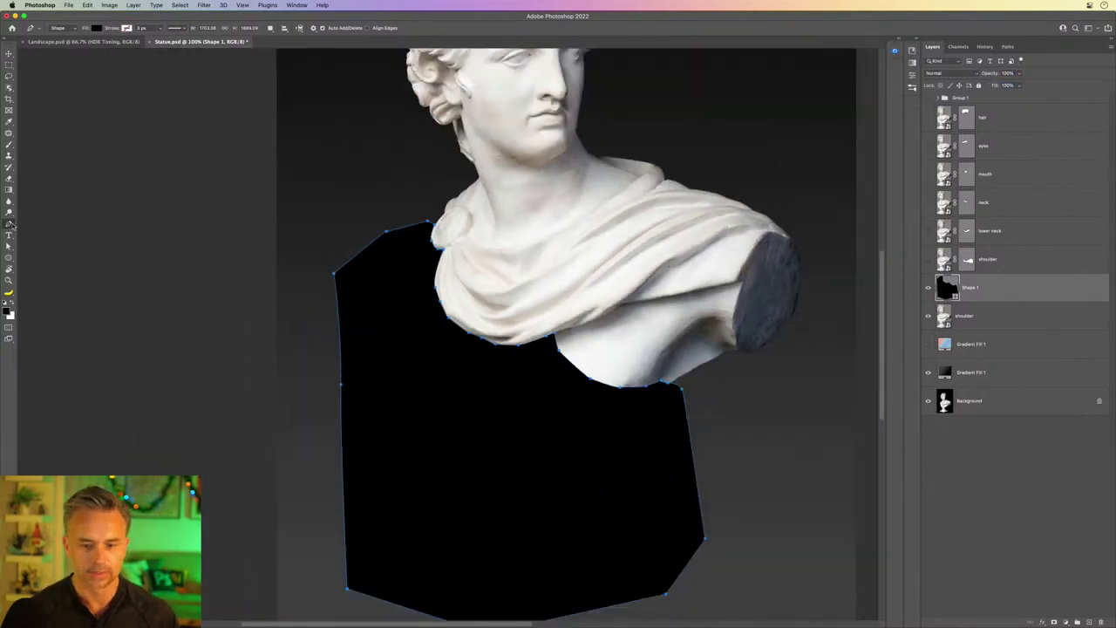
{"action": "left_click_drag", "start_coordinate": [532, 292], "coordinate": [527, 271]}
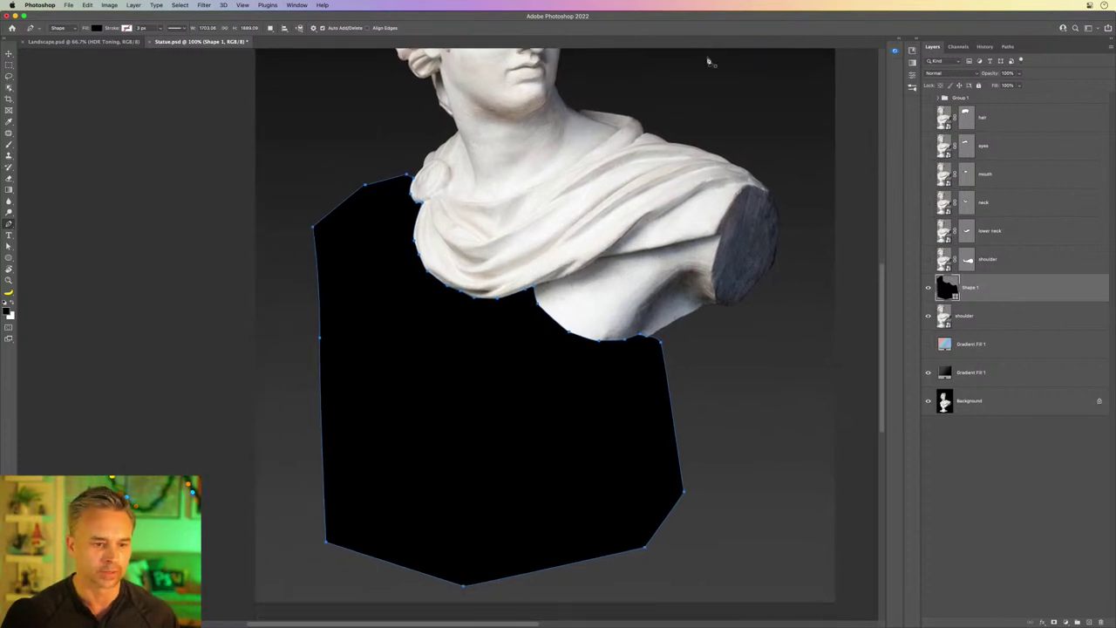
{"action": "mouse_move", "coordinate": [1007, 47]}
{"action": "left_mouse_down"}
{"action": "mouse_move", "coordinate": [678, 110]}
{"action": "mouse_move", "coordinate": [715, 125]}
{"action": "left_mouse_up"}
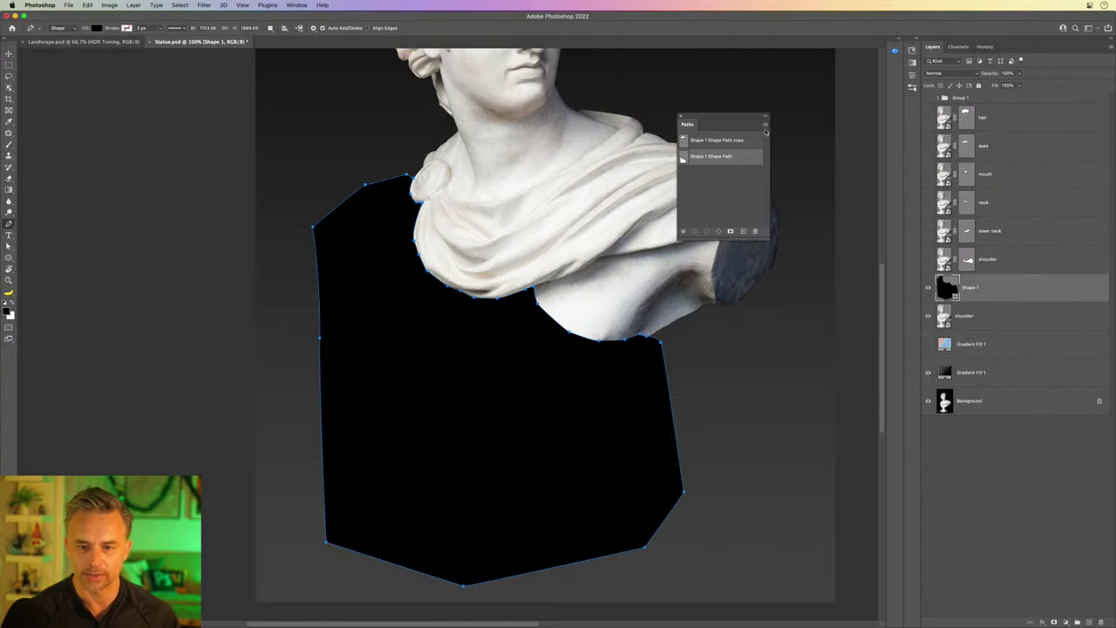
Step: Save the shape's outline as a path named 'bottom half'
{"action": "left_click", "coordinate": [765, 126]}
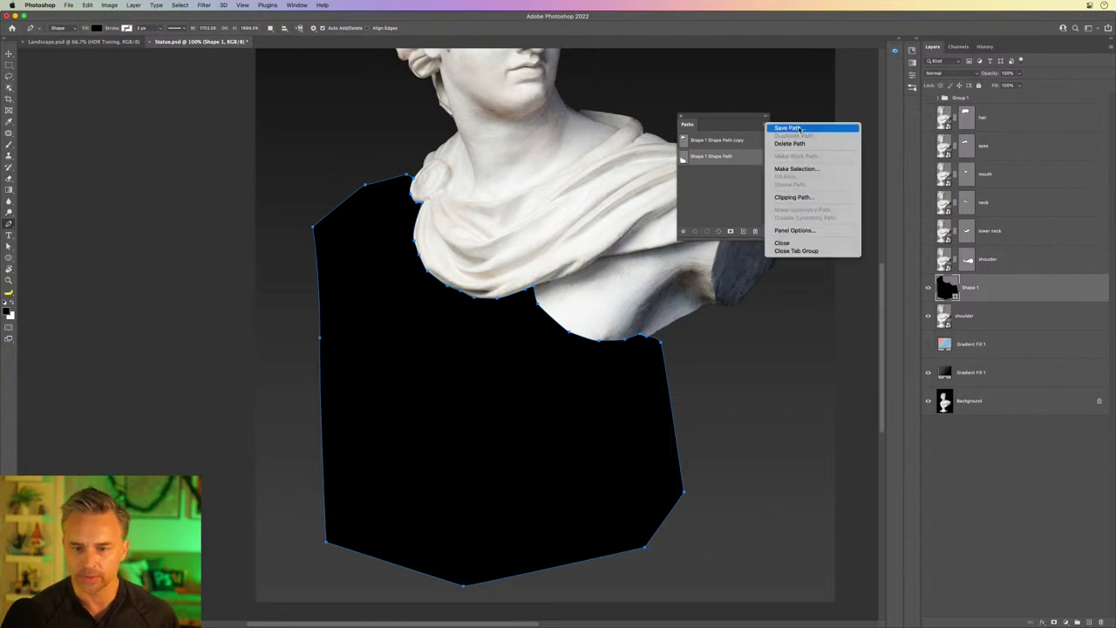
{"action": "left_click", "coordinate": [798, 129]}
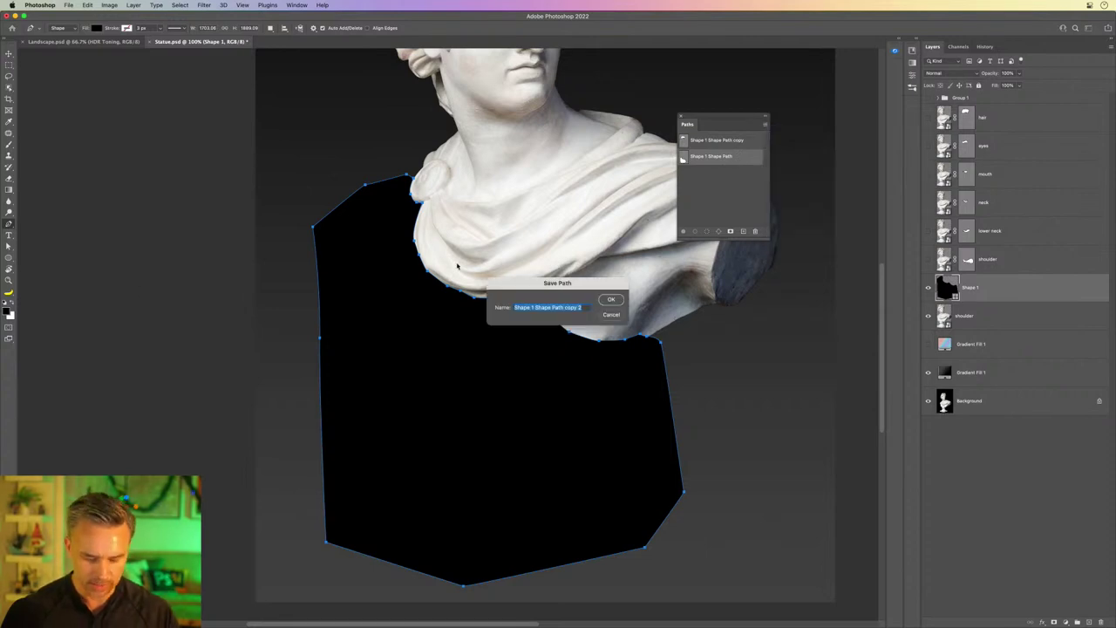
{"action": "type", "text": "bottom half"}
{"action": "key", "text": "Return"}
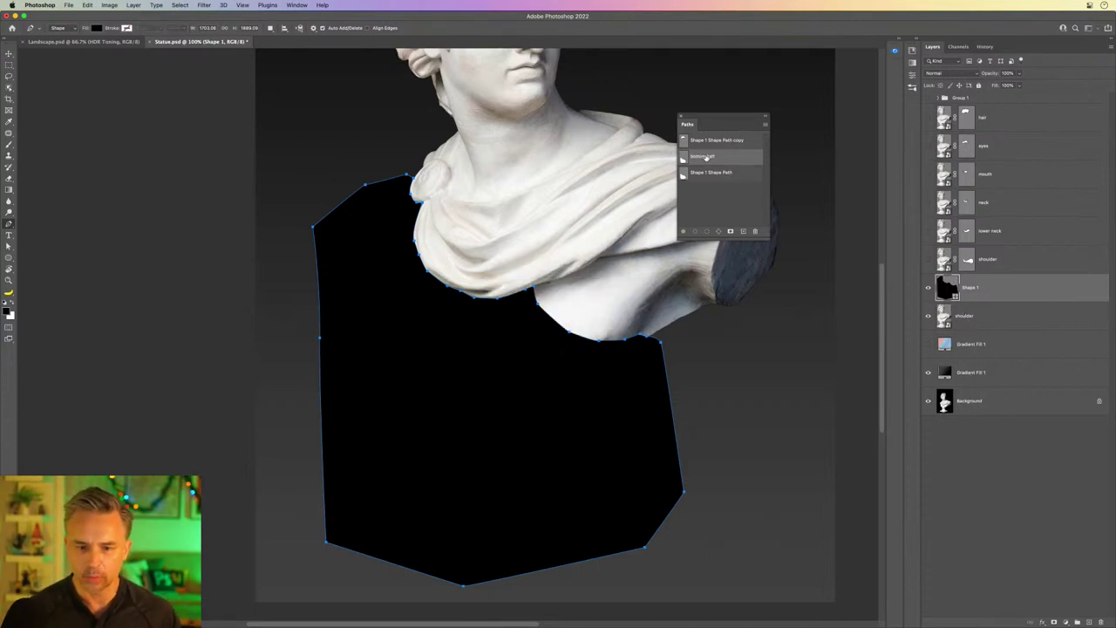
Step: Hide the Shape 1 layer and select the lower shoulder layer
{"action": "left_click", "coordinate": [966, 320]}
{"action": "left_click", "coordinate": [929, 288]}
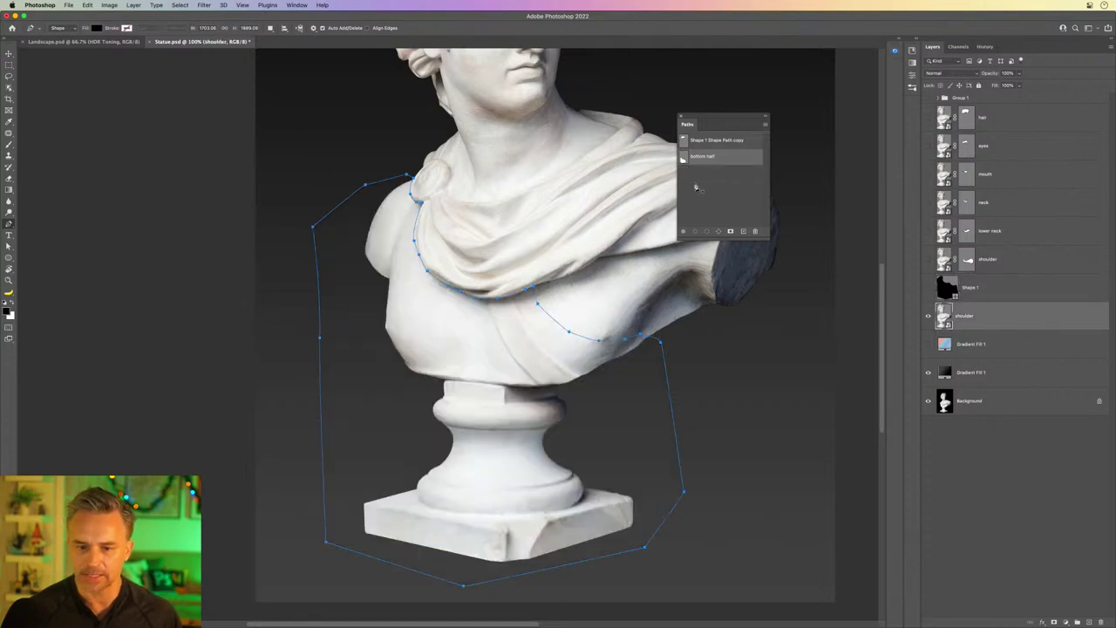
{"action": "left_click_drag", "start_coordinate": [710, 129], "coordinate": [787, 90]}
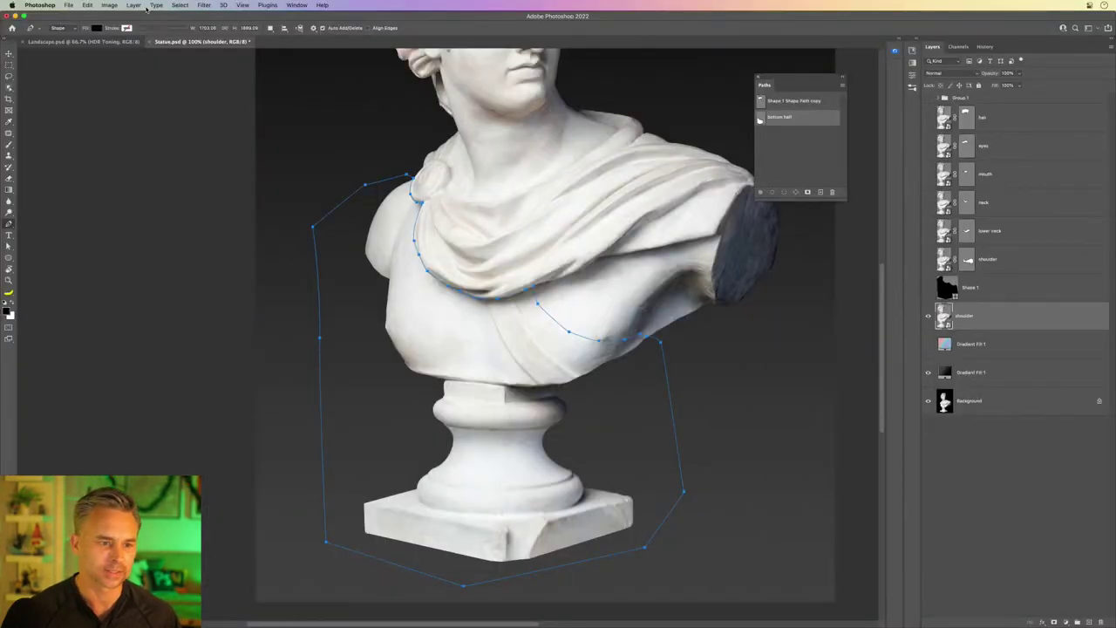
Step: Mask the lower shoulder layer via Layer > Vector Mask > Current Path
{"action": "left_click", "coordinate": [156, 4]}
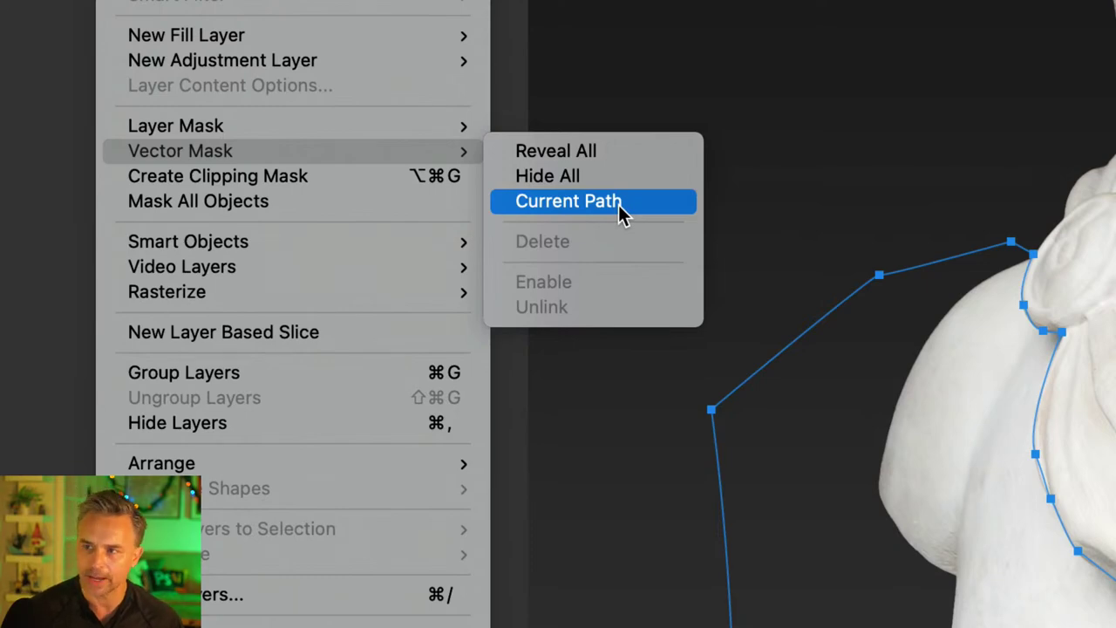
{"action": "left_click", "coordinate": [618, 205]}
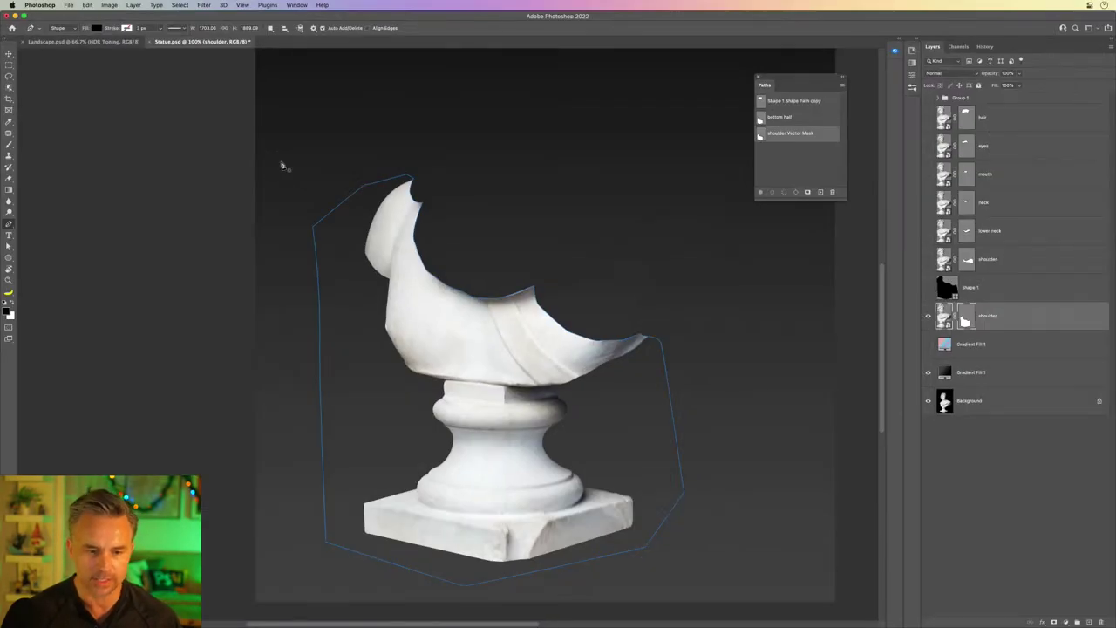
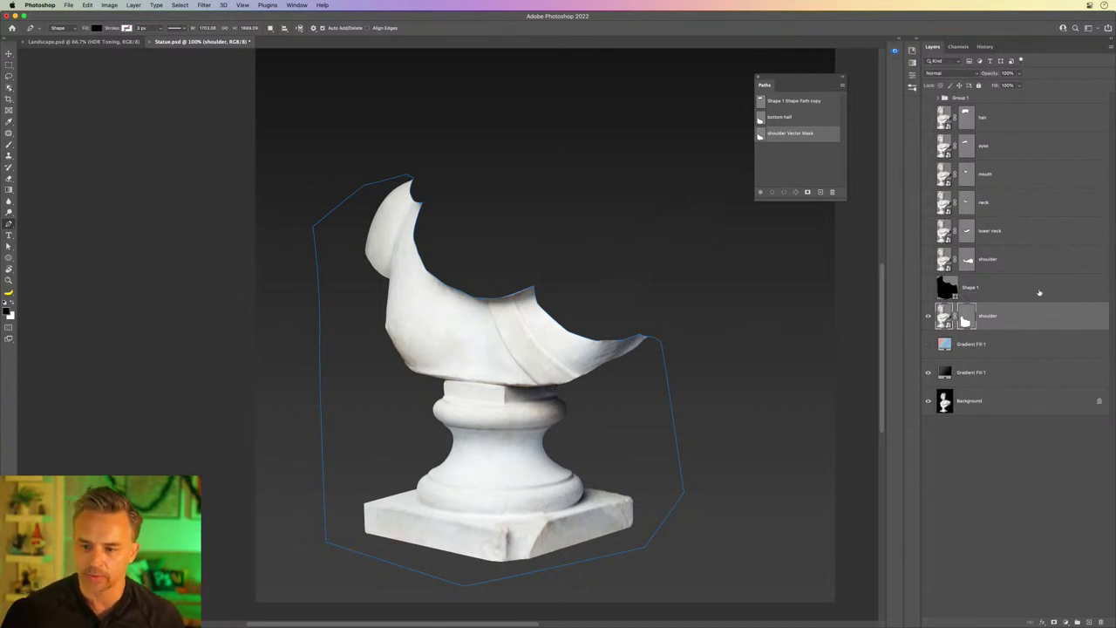
Step: Make the upper shoulder drape visible while hiding Shape 1 and the lower pedestal layer
{"action": "left_click", "coordinate": [940, 288]}
{"action": "left_click", "coordinate": [928, 287]}
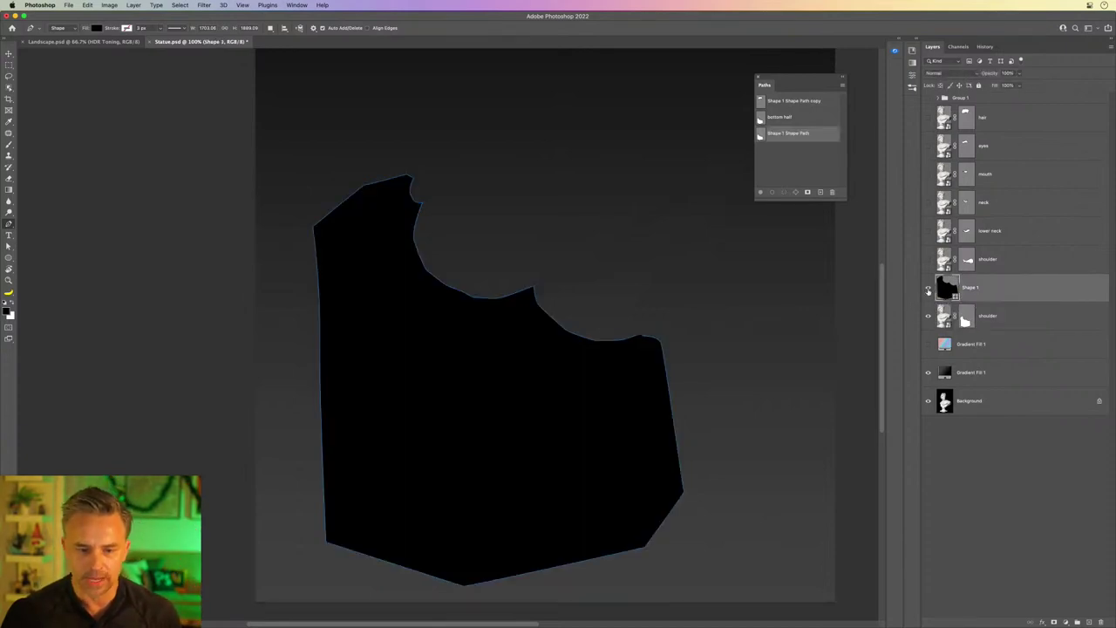
{"action": "left_click", "coordinate": [928, 288]}
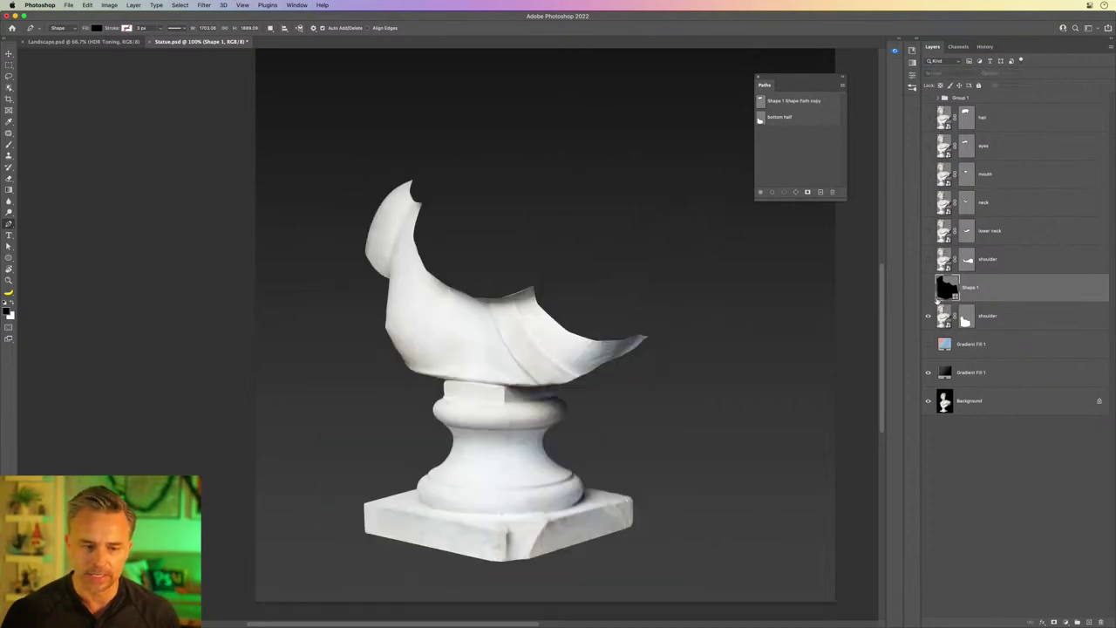
{"action": "left_click", "coordinate": [982, 319]}
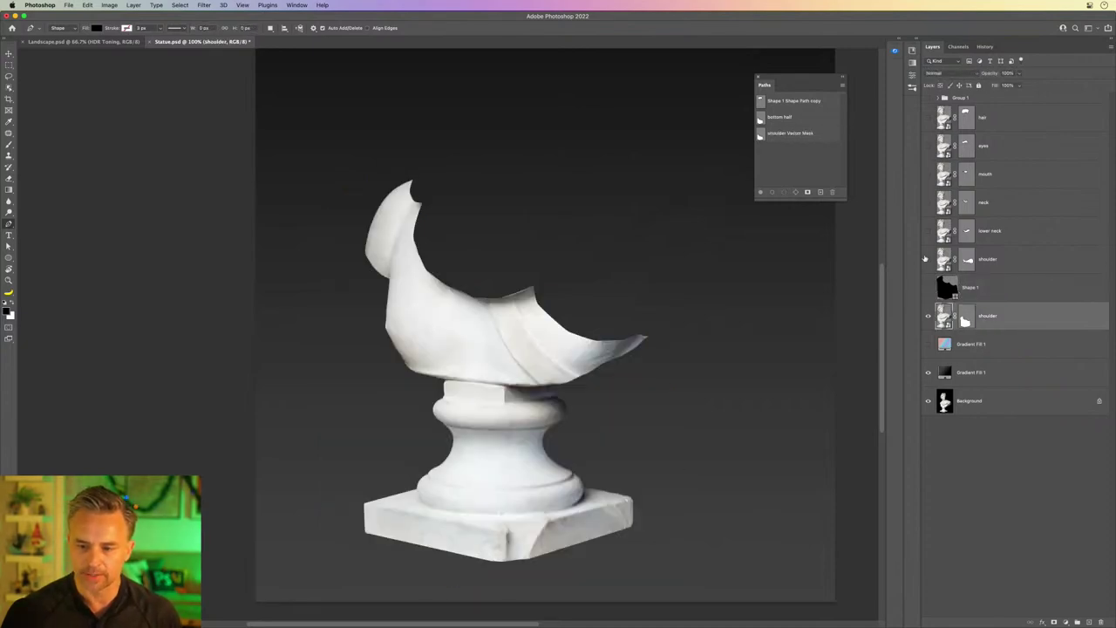
{"action": "left_click", "coordinate": [926, 260]}
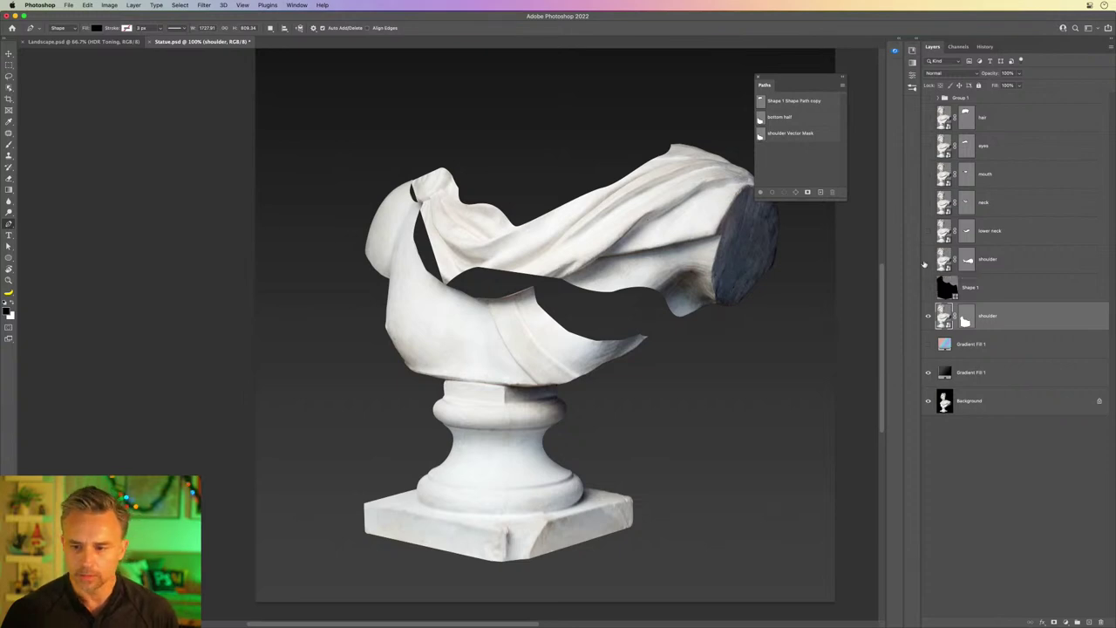
{"action": "left_click", "coordinate": [927, 260]}
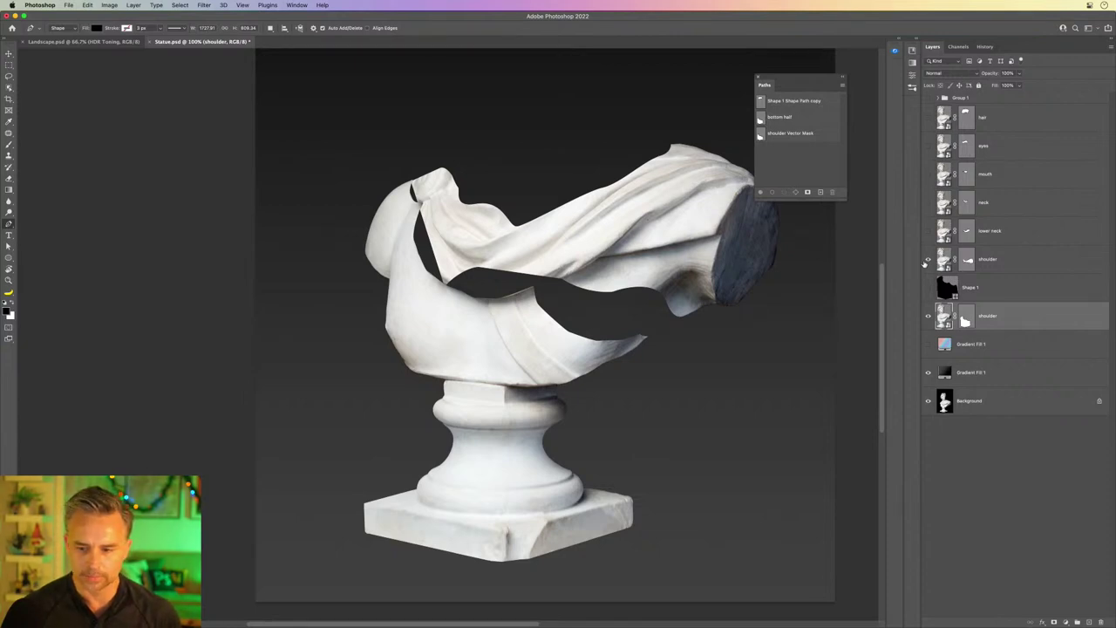
{"action": "left_click", "coordinate": [927, 260]}
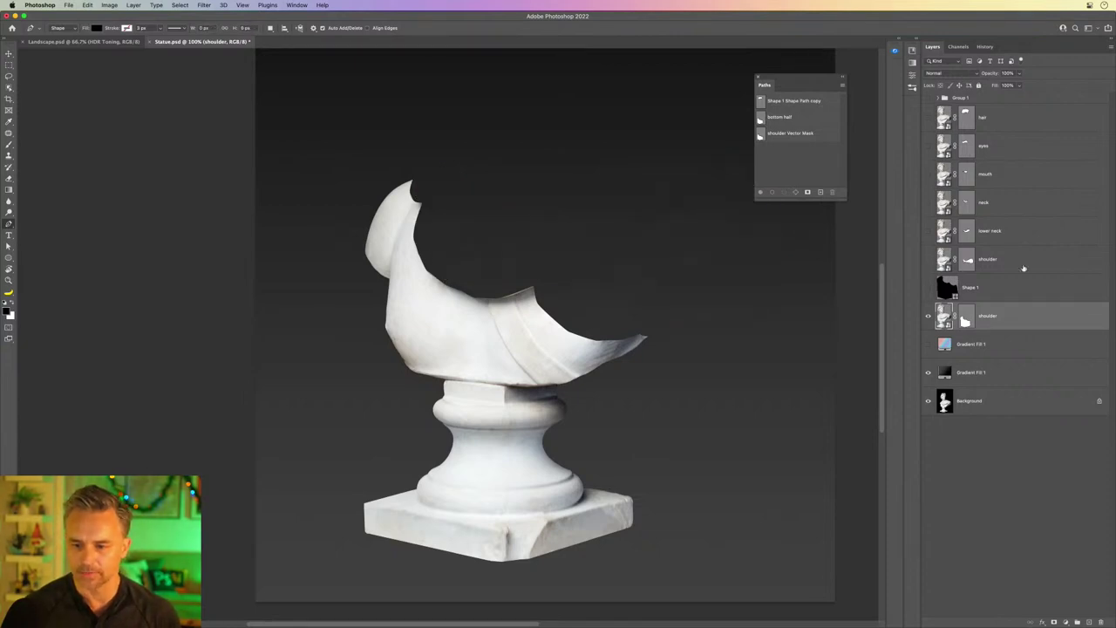
{"action": "left_click", "coordinate": [967, 259]}
{"action": "left_click", "coordinate": [927, 260]}
{"action": "left_click", "coordinate": [927, 317]}
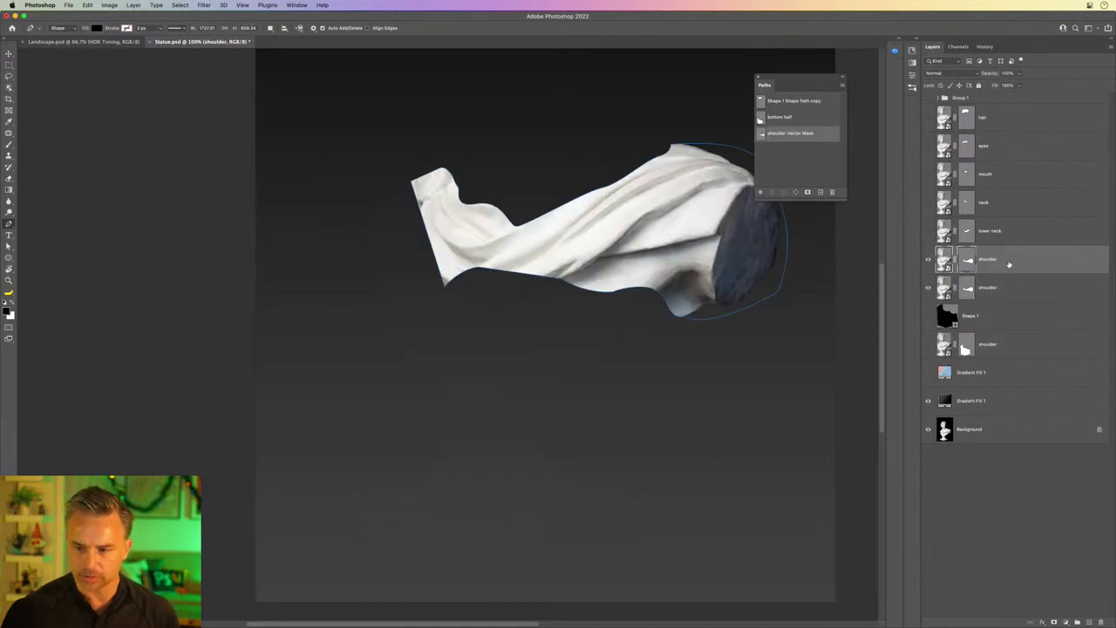
Step: Duplicate the shoulder layer beneath itself and rename the copy 'lower torso'
{"action": "left_click_drag", "start_coordinate": [1013, 262], "coordinate": [983, 289]}
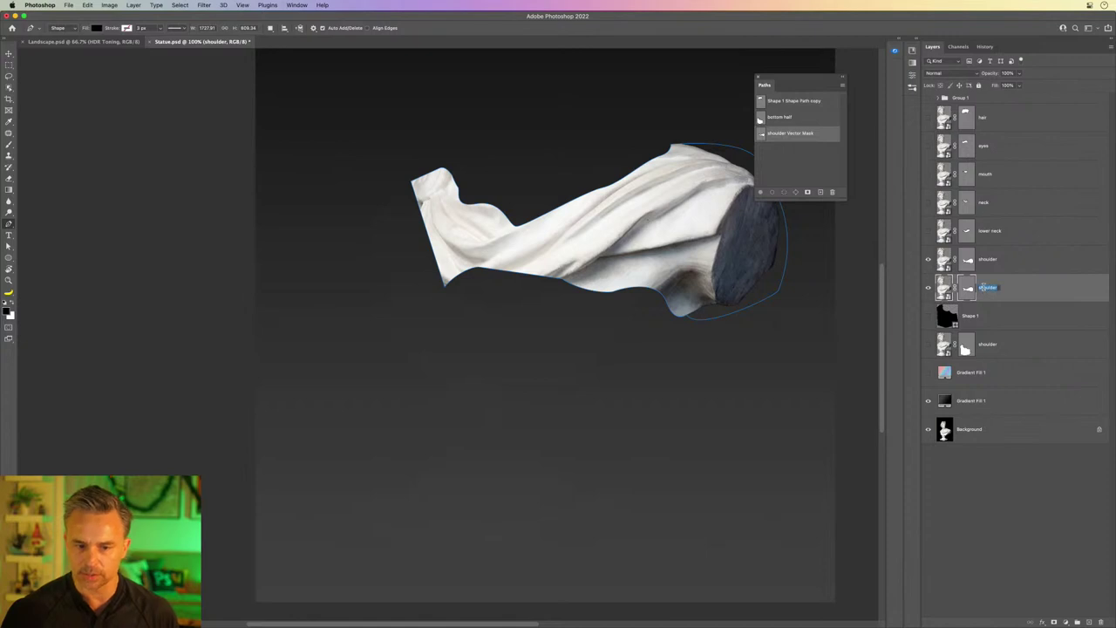
{"action": "type", "text": "lower shad"}
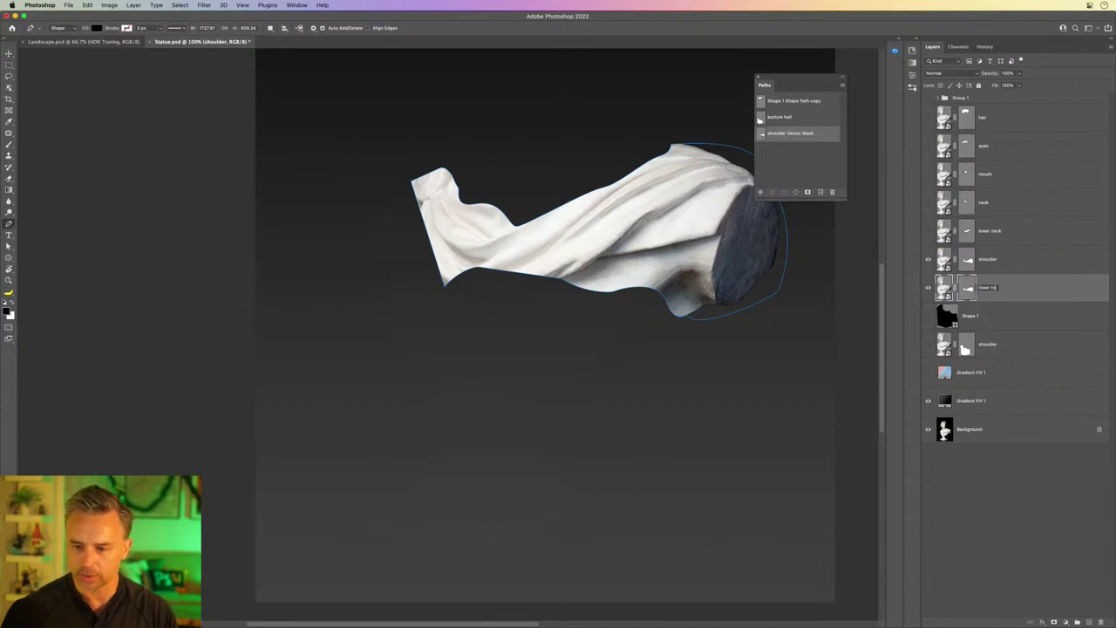
{"action": "key", "text": "Return"}
Step: Zoom in on the draped torso and move the Paths panel clear of the statue
{"action": "scroll", "coordinate": [544, 105], "scroll_direction": "right", "scroll_amount": 5}
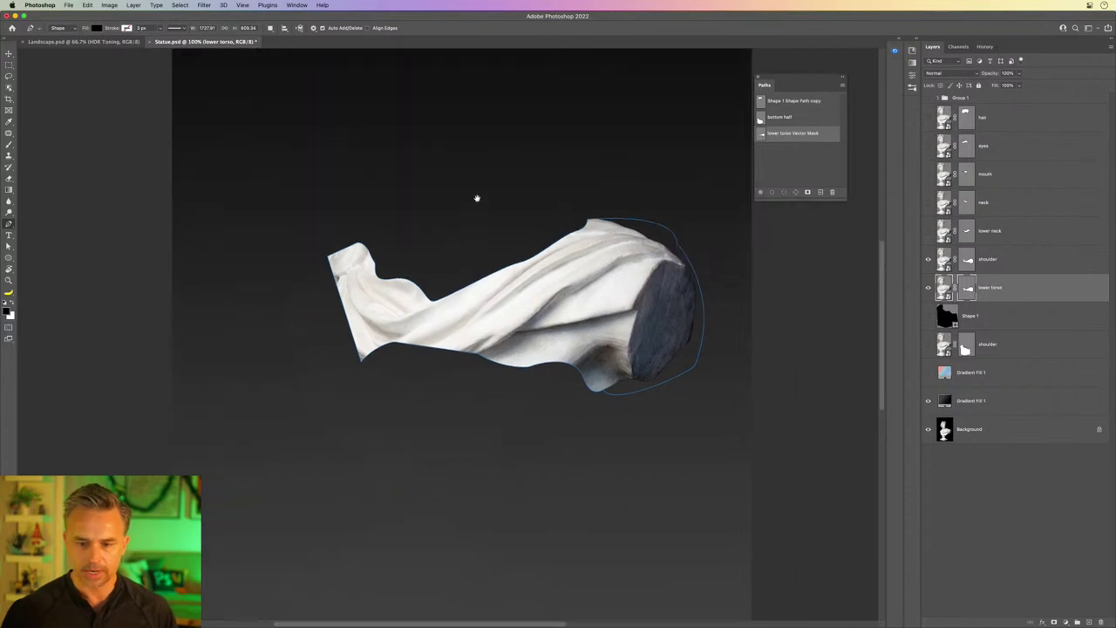
{"action": "scroll", "coordinate": [476, 197], "scroll_direction": "up", "scroll_amount": 4}
{"action": "key", "text": "ctrl+plus"}
{"action": "left_click_drag", "start_coordinate": [442, 241], "coordinate": [357, 279]}
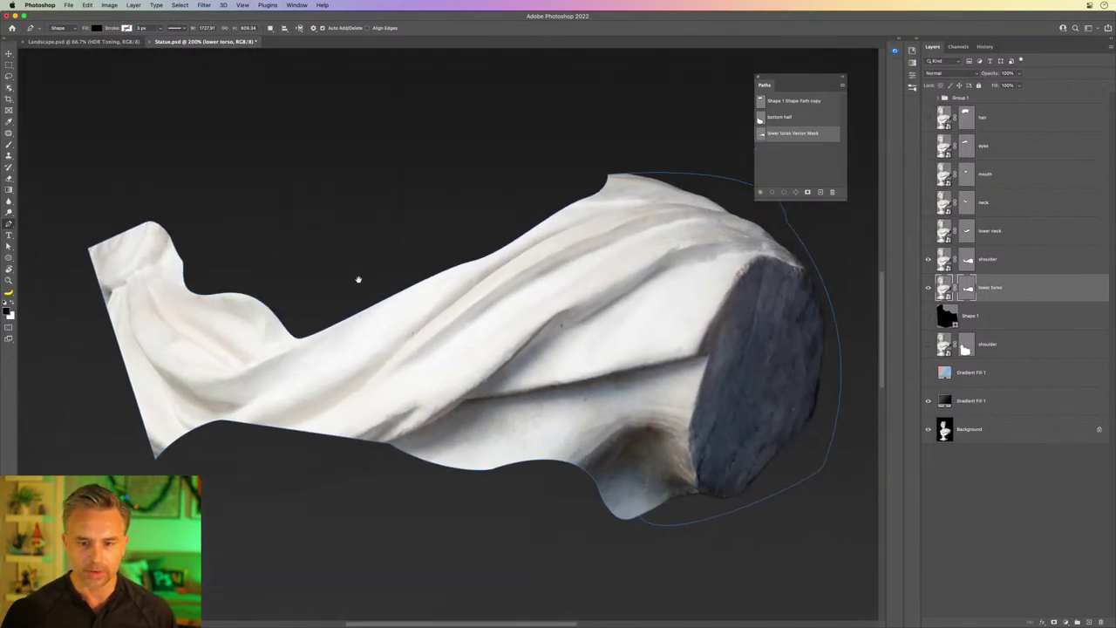
{"action": "left_click_drag", "start_coordinate": [766, 80], "coordinate": [835, 60]}
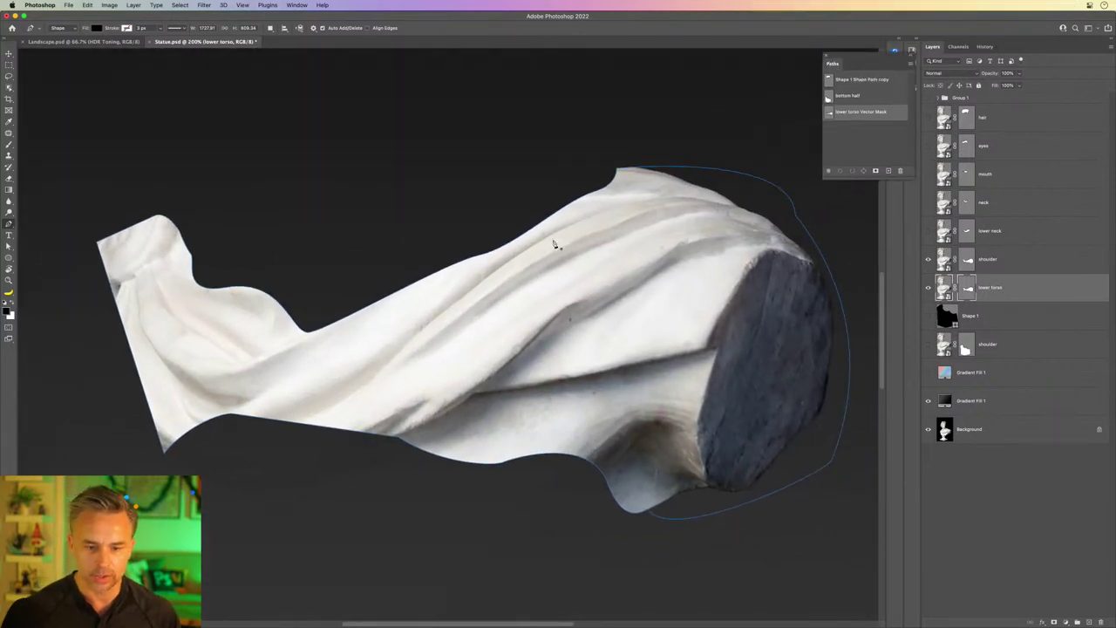
{"action": "scroll", "coordinate": [432, 262], "scroll_direction": "down", "scroll_amount": 2}
{"action": "scroll", "coordinate": [432, 259], "scroll_direction": "left", "scroll_amount": 2}
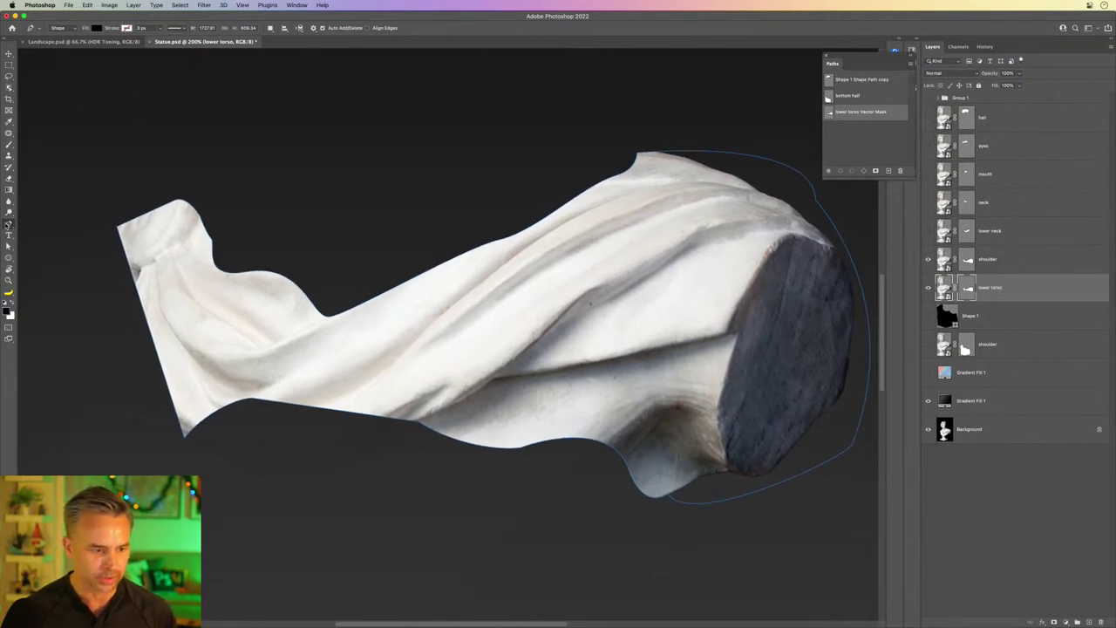
{"action": "left_click", "coordinate": [8, 224]}
Step: With the Direct Selection tool, reveal the lower torso mask anchors and shift one rightward
{"action": "left_click", "coordinate": [8, 247]}
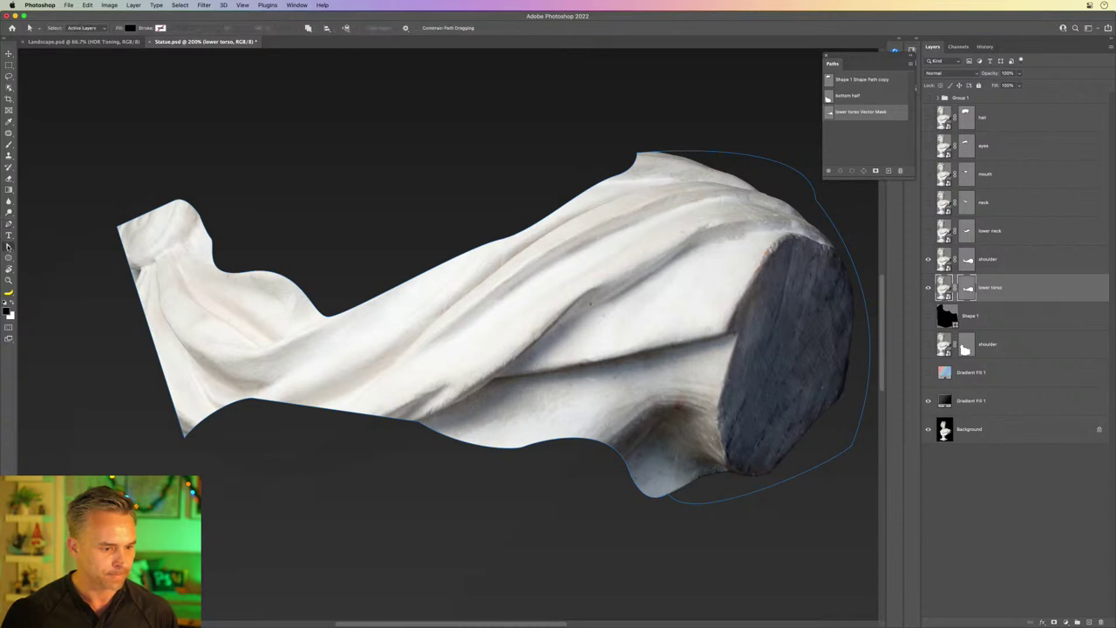
{"action": "left_click", "coordinate": [45, 254]}
{"action": "left_click_drag", "start_coordinate": [160, 174], "coordinate": [430, 341]}
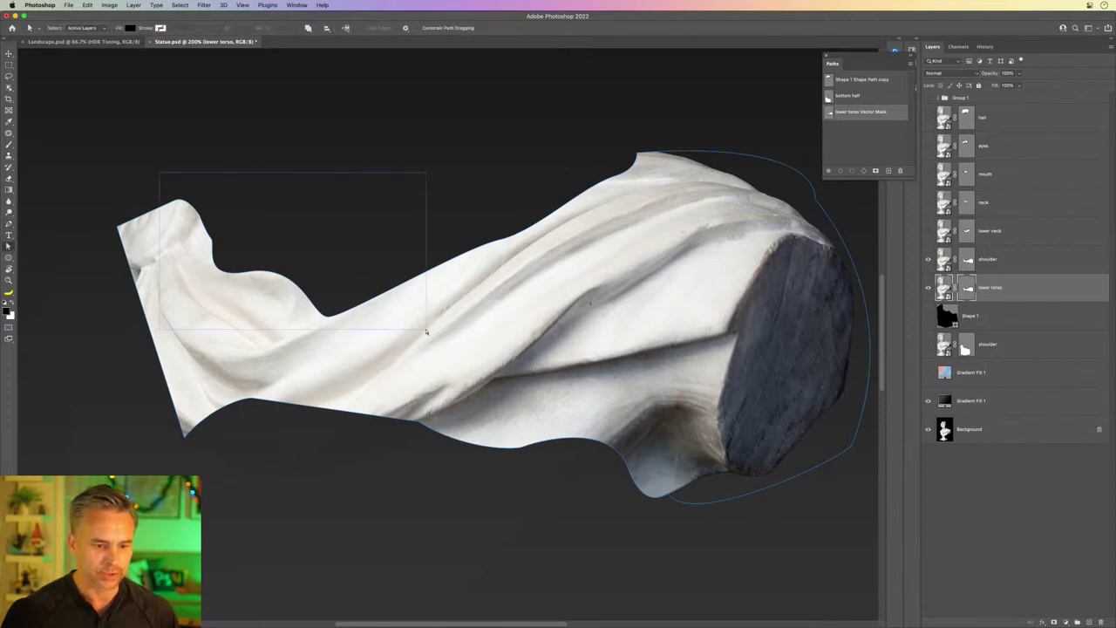
{"action": "scroll", "coordinate": [445, 125], "scroll_direction": "right", "scroll_amount": 10}
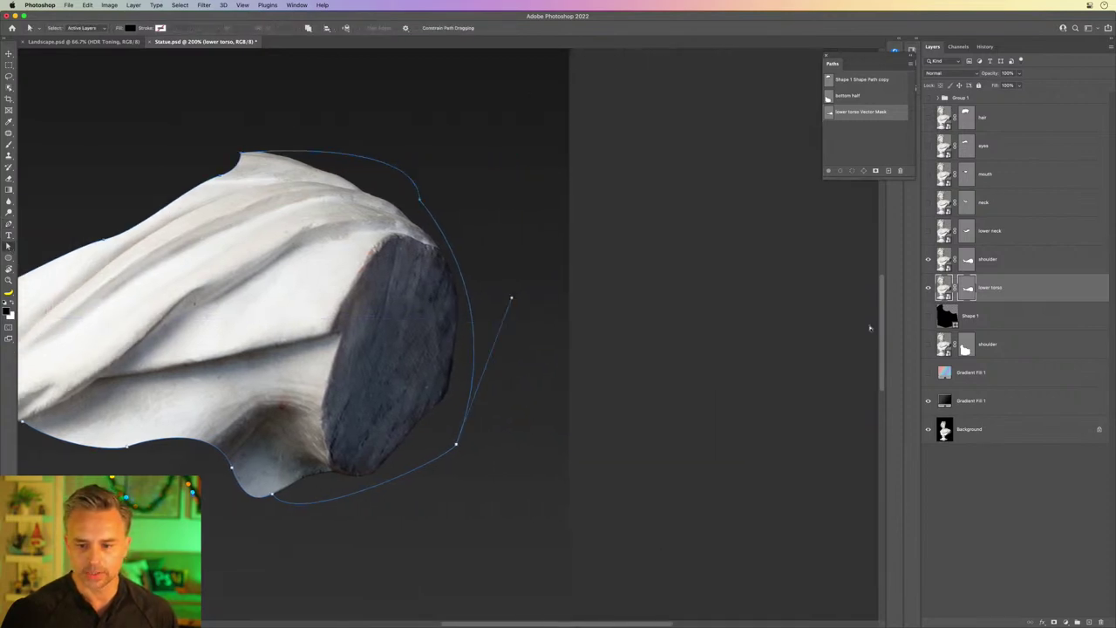
{"action": "scroll", "coordinate": [263, 180], "scroll_direction": "left", "scroll_amount": 8}
{"action": "scroll", "coordinate": [263, 181], "scroll_direction": "down", "scroll_amount": 2}
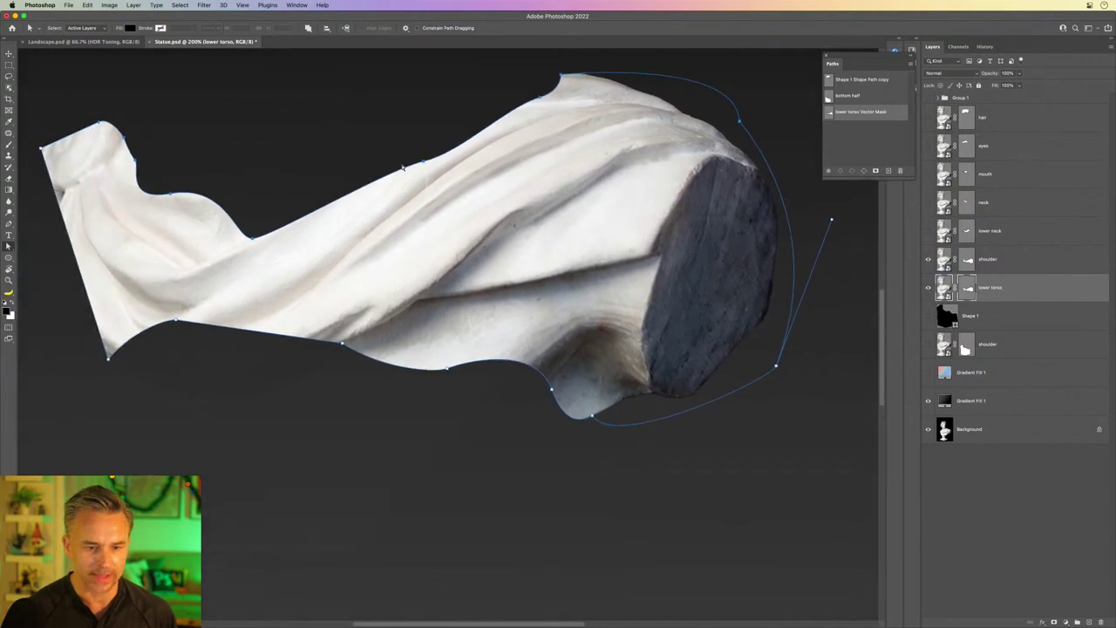
{"action": "left_click", "coordinate": [424, 162]}
{"action": "left_click_drag", "start_coordinate": [282, 543], "coordinate": [399, 543]}
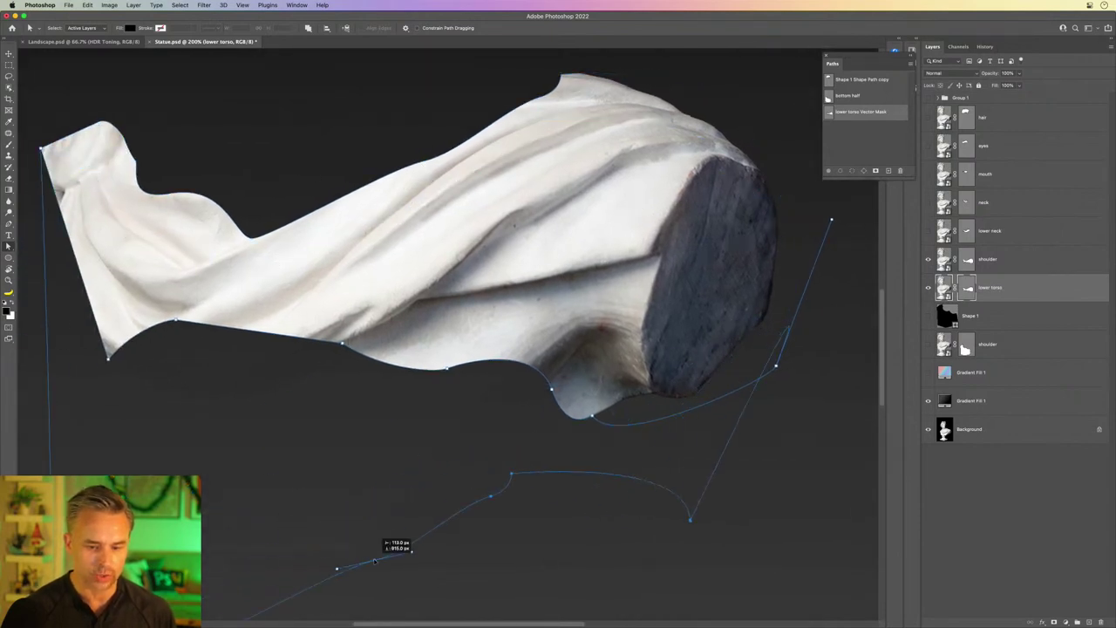
Step: Reshape the mask curves to follow the torso's left side and bottom edge
{"action": "scroll", "coordinate": [398, 543], "scroll_direction": "up", "scroll_amount": 5}
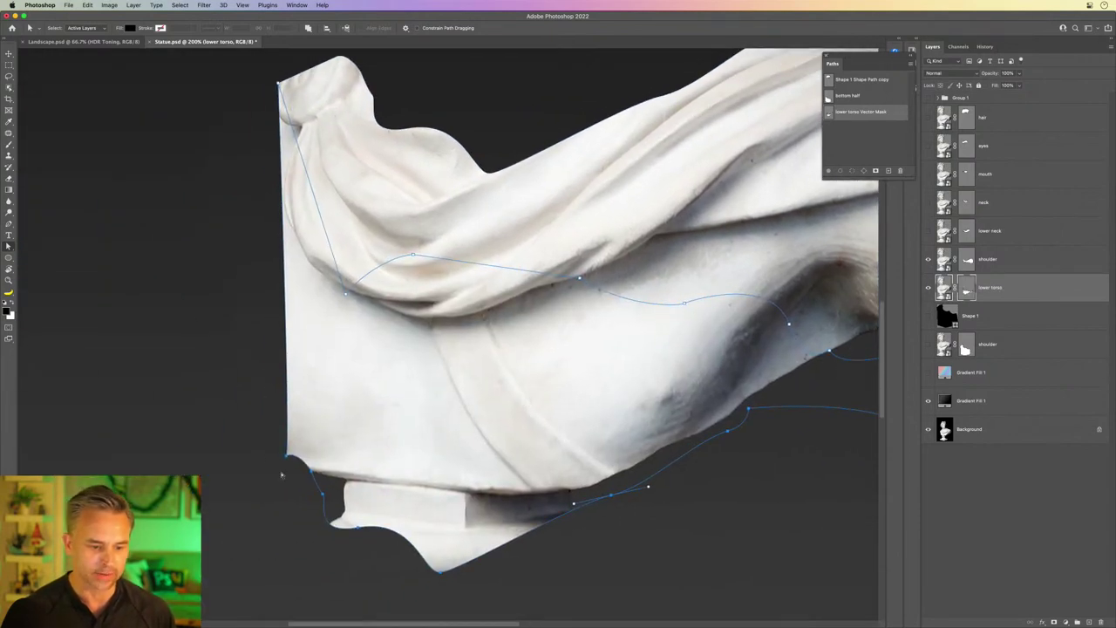
{"action": "mouse_move", "coordinate": [285, 349]}
{"action": "left_mouse_down"}
{"action": "mouse_move", "coordinate": [185, 346]}
{"action": "mouse_move", "coordinate": [147, 299]}
{"action": "mouse_move", "coordinate": [275, 429]}
{"action": "mouse_move", "coordinate": [227, 257]}
{"action": "mouse_move", "coordinate": [361, 162]}
{"action": "mouse_move", "coordinate": [235, 340]}
{"action": "left_mouse_up"}
{"action": "left_click_drag", "start_coordinate": [390, 483], "coordinate": [204, 280]}
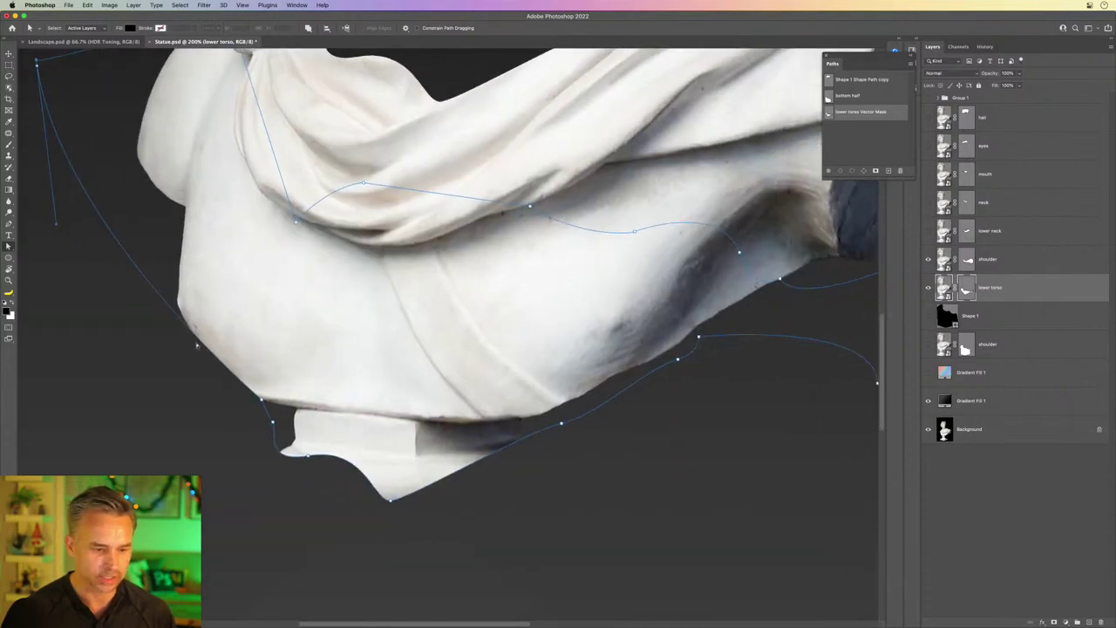
{"action": "left_click_drag", "start_coordinate": [54, 226], "coordinate": [129, 252]}
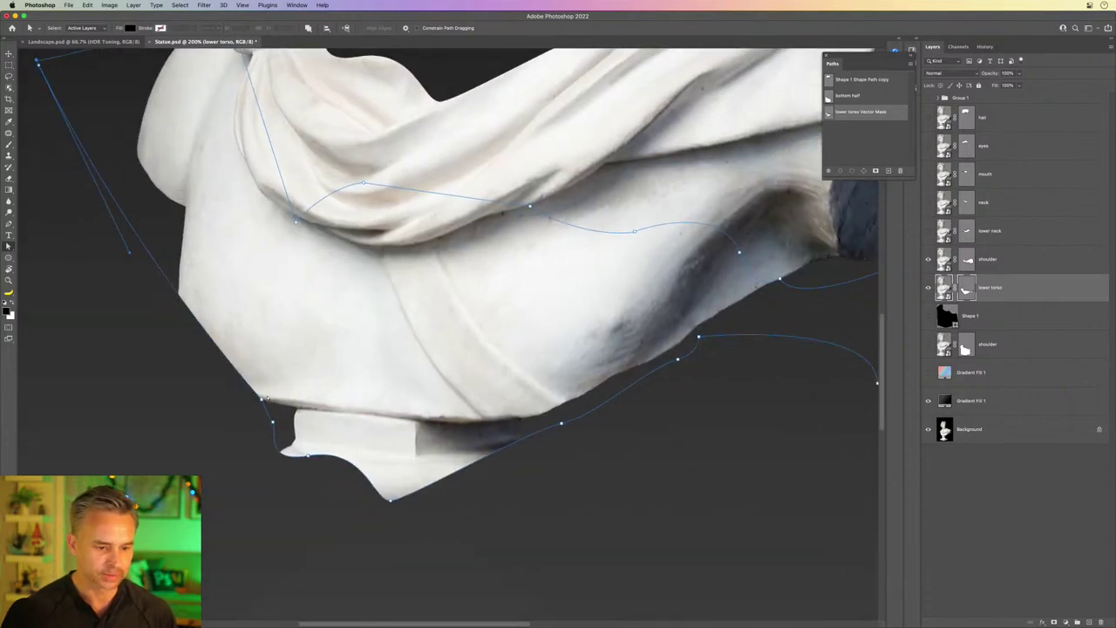
{"action": "left_click_drag", "start_coordinate": [36, 59], "coordinate": [152, 359]}
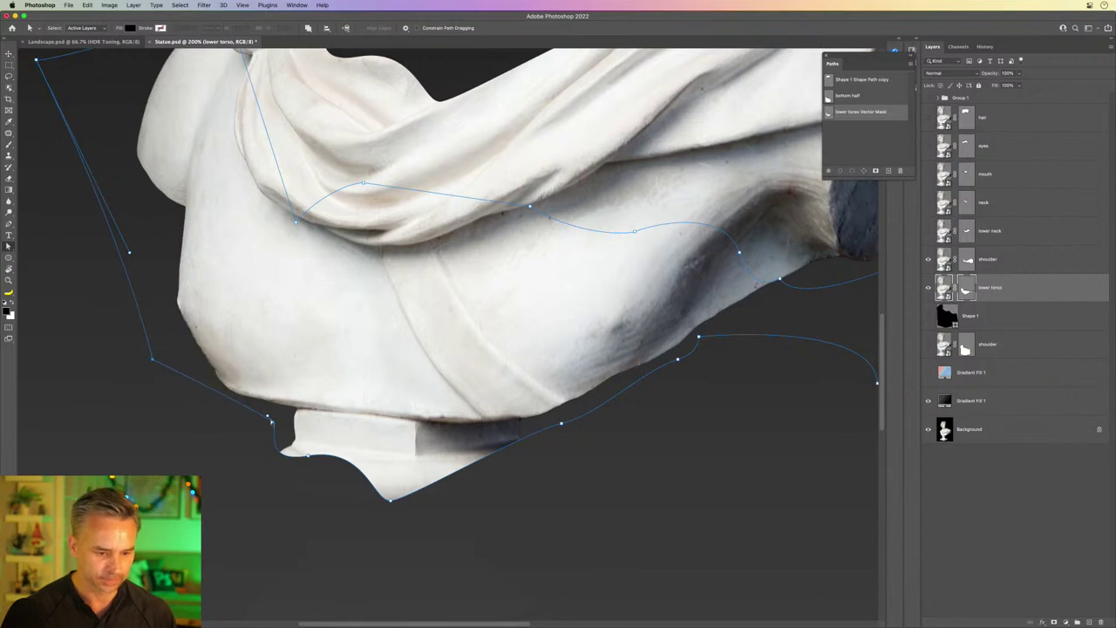
{"action": "mouse_move", "coordinate": [271, 422]}
{"action": "left_mouse_down"}
{"action": "mouse_move", "coordinate": [260, 463]}
{"action": "mouse_move", "coordinate": [393, 502]}
{"action": "mouse_move", "coordinate": [545, 417]}
{"action": "left_mouse_up"}
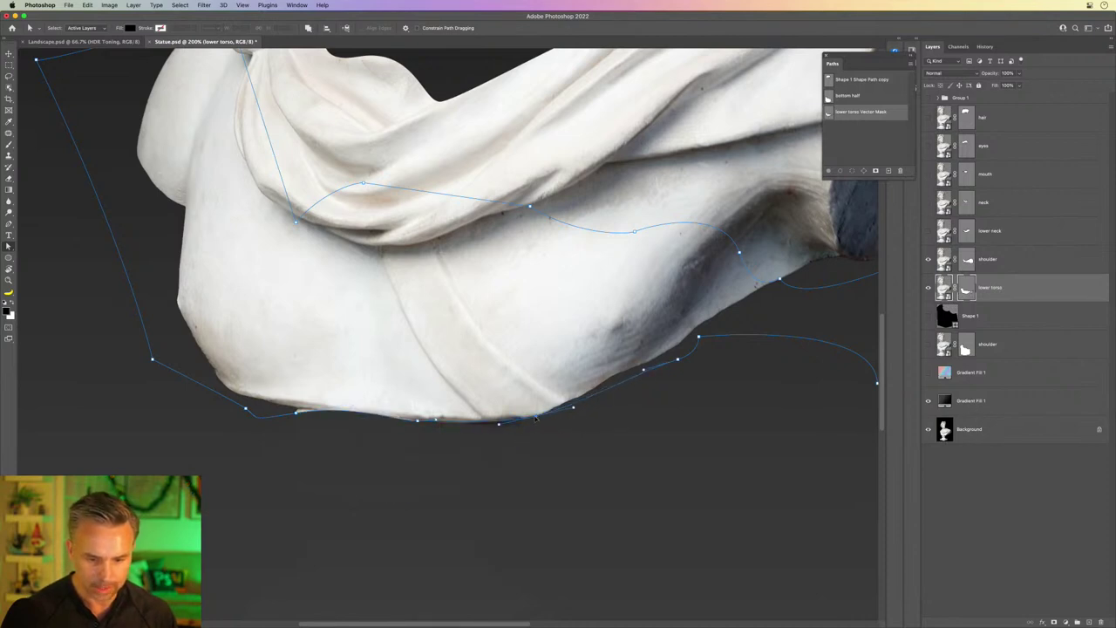
{"action": "scroll", "coordinate": [545, 416], "scroll_direction": "right", "scroll_amount": 5}
{"action": "scroll", "coordinate": [545, 417], "scroll_direction": "up", "scroll_amount": 2}
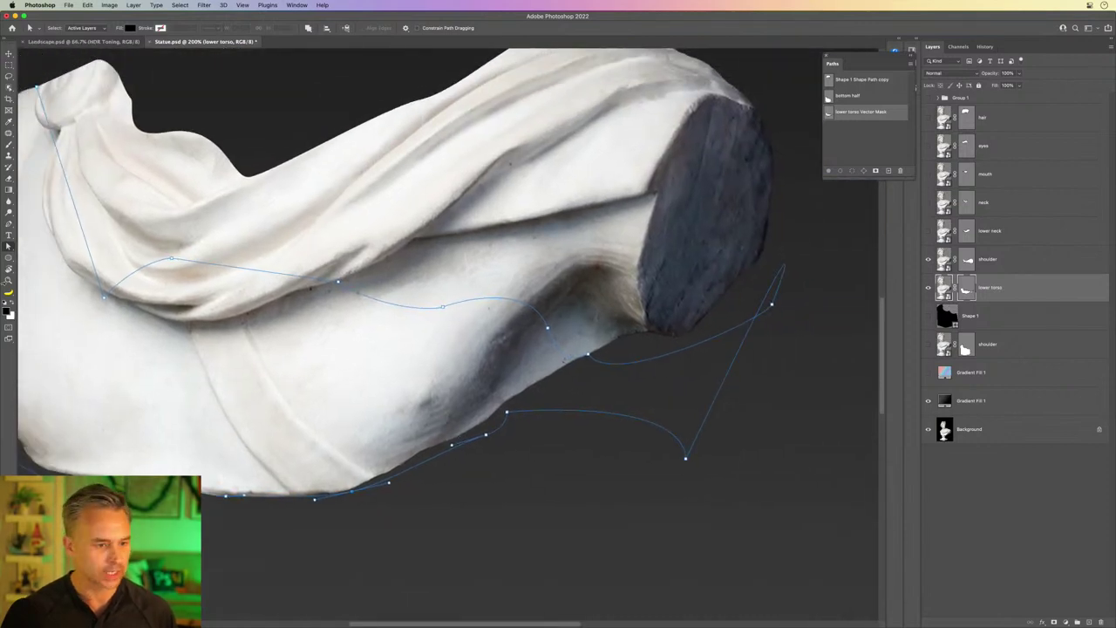
{"action": "left_click", "coordinate": [8, 224]}
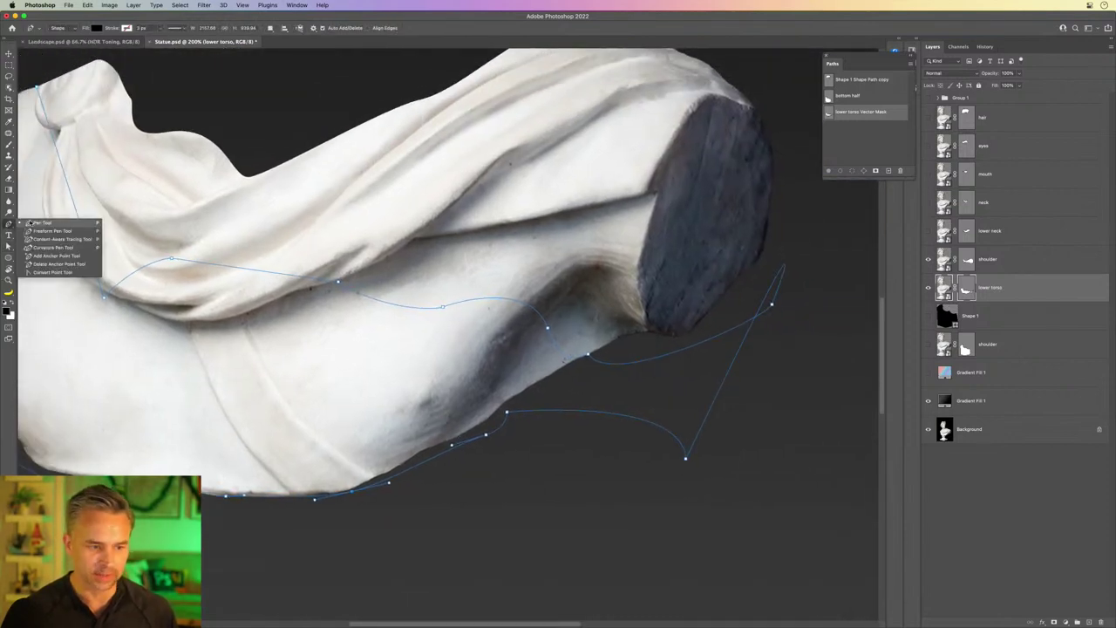
Step: Delete the two stray anchors at the right end of the lower torso mask
{"action": "left_click", "coordinate": [64, 263]}
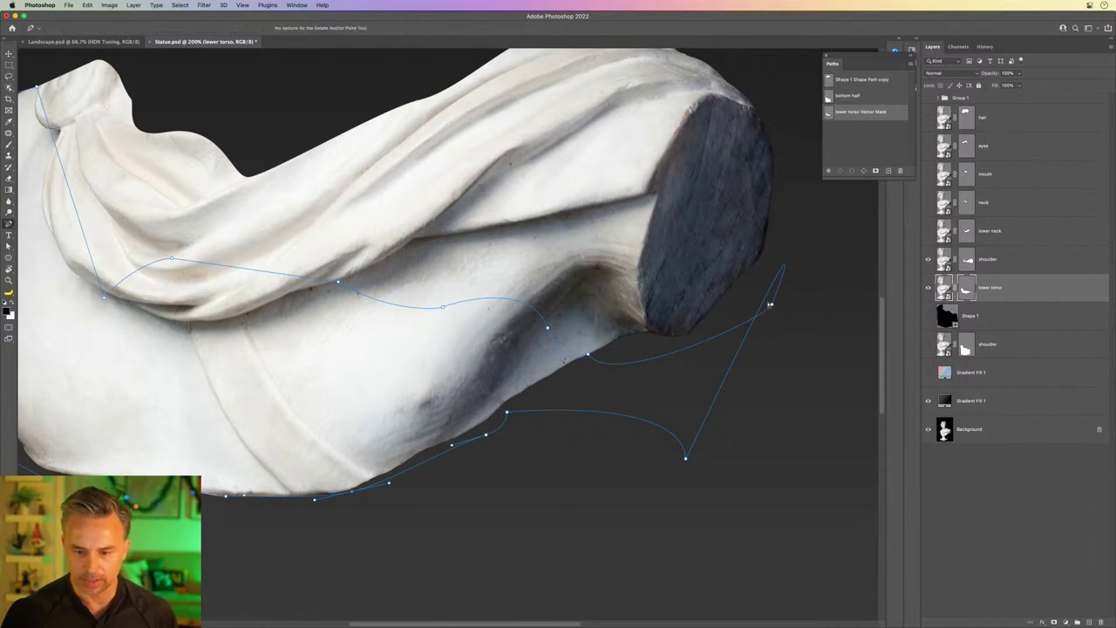
{"action": "left_click", "coordinate": [772, 307]}
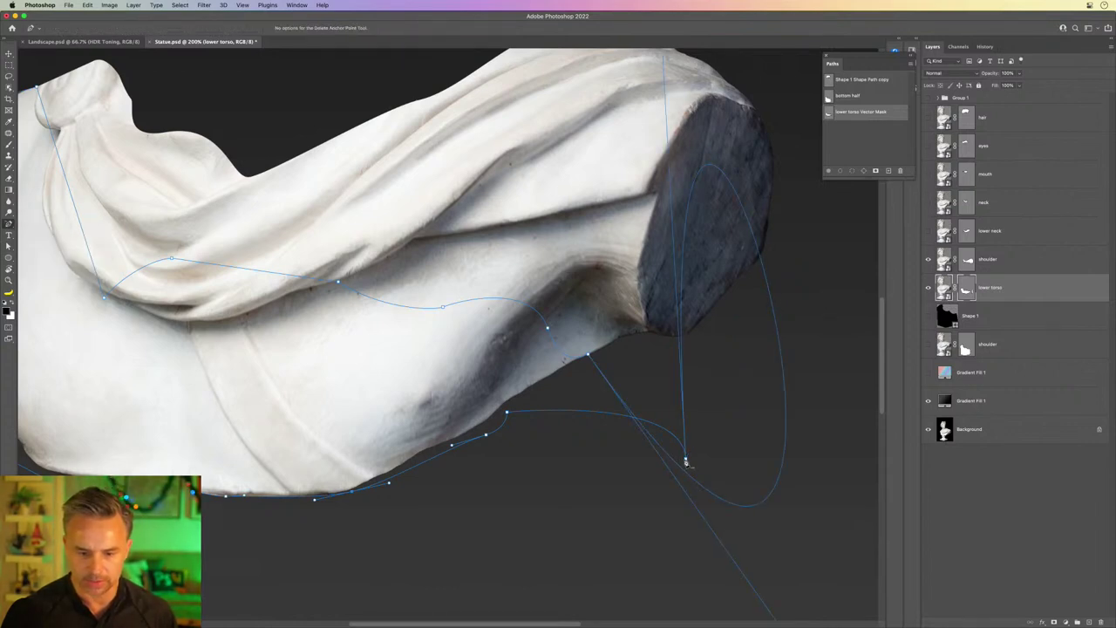
{"action": "left_click", "coordinate": [686, 461]}
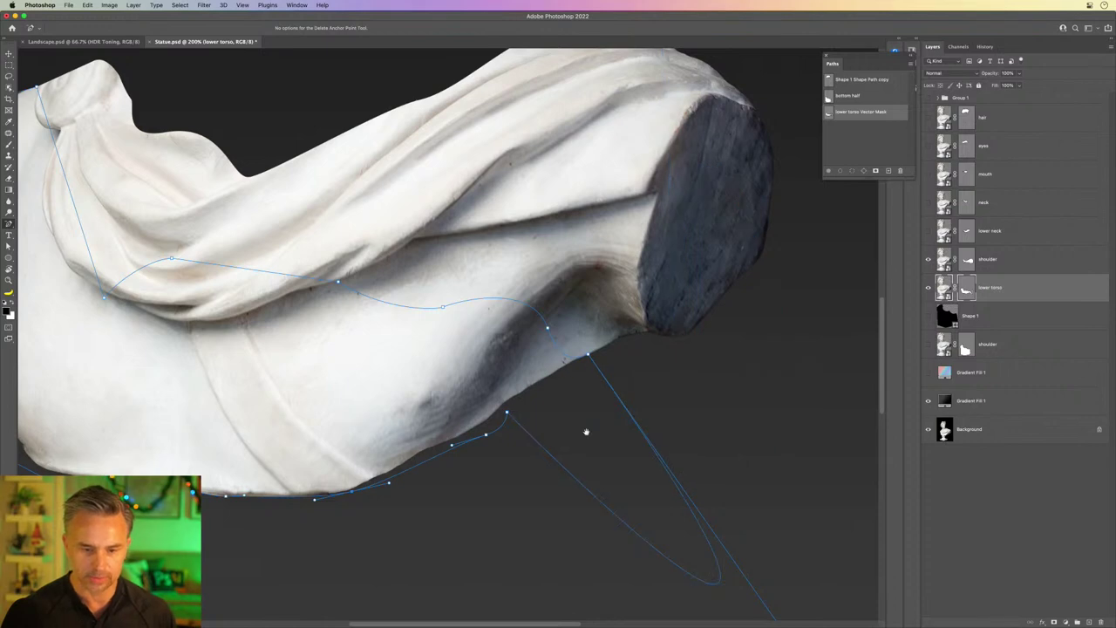
{"action": "left_click_drag", "start_coordinate": [586, 432], "coordinate": [448, 182]}
{"action": "key", "text": "Escape"}
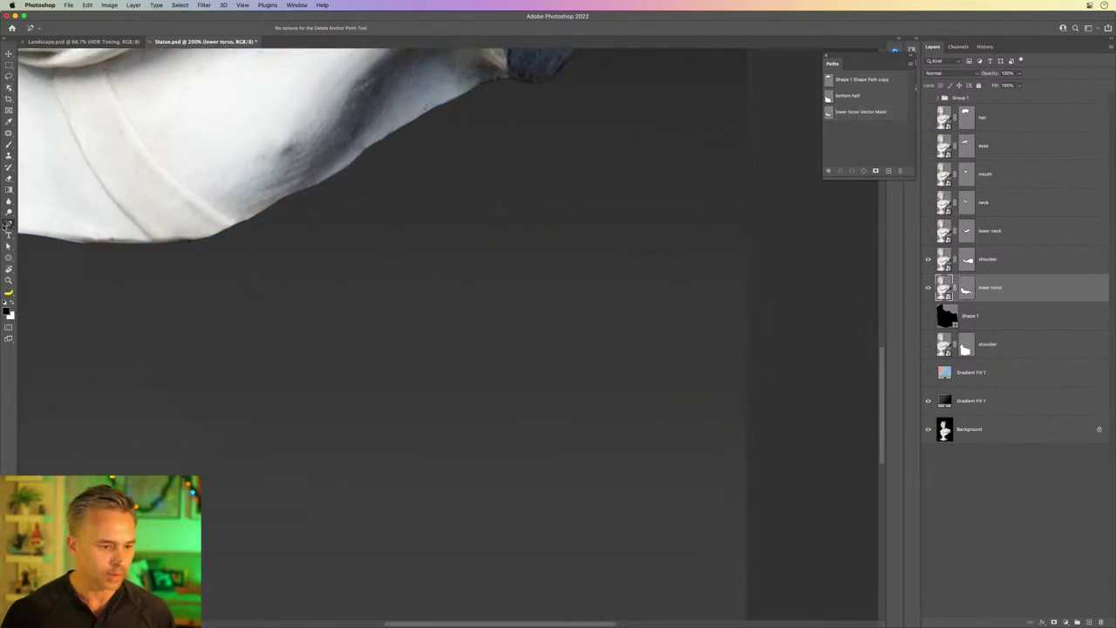
Step: Use the Convert Point tool to pull and tighten a curve handle on the mask
{"action": "left_click", "coordinate": [966, 289]}
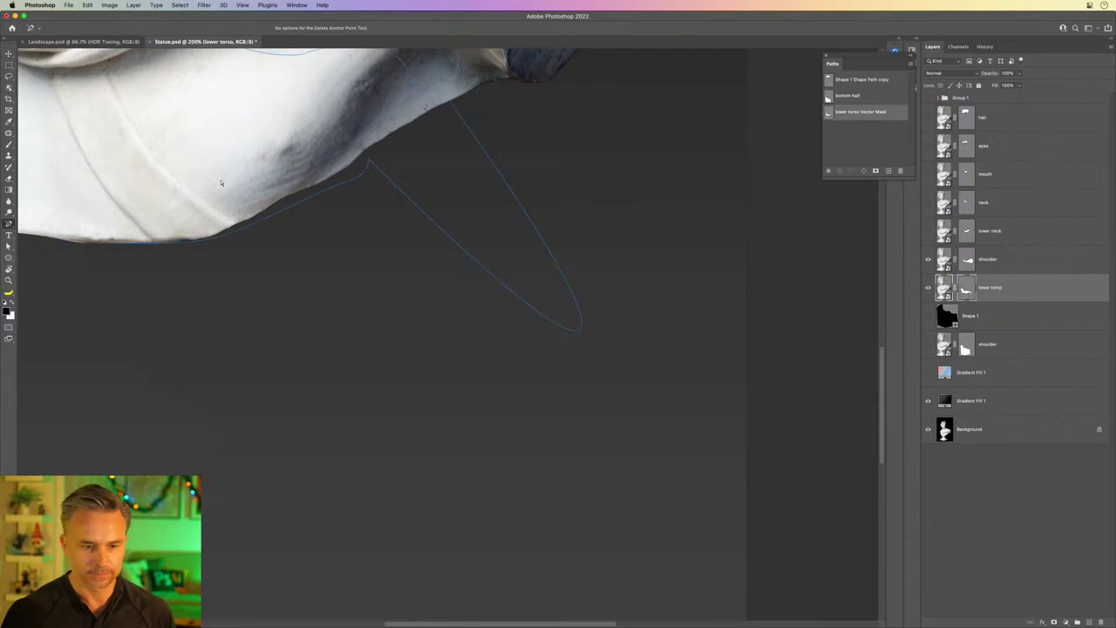
{"action": "left_click", "coordinate": [9, 224]}
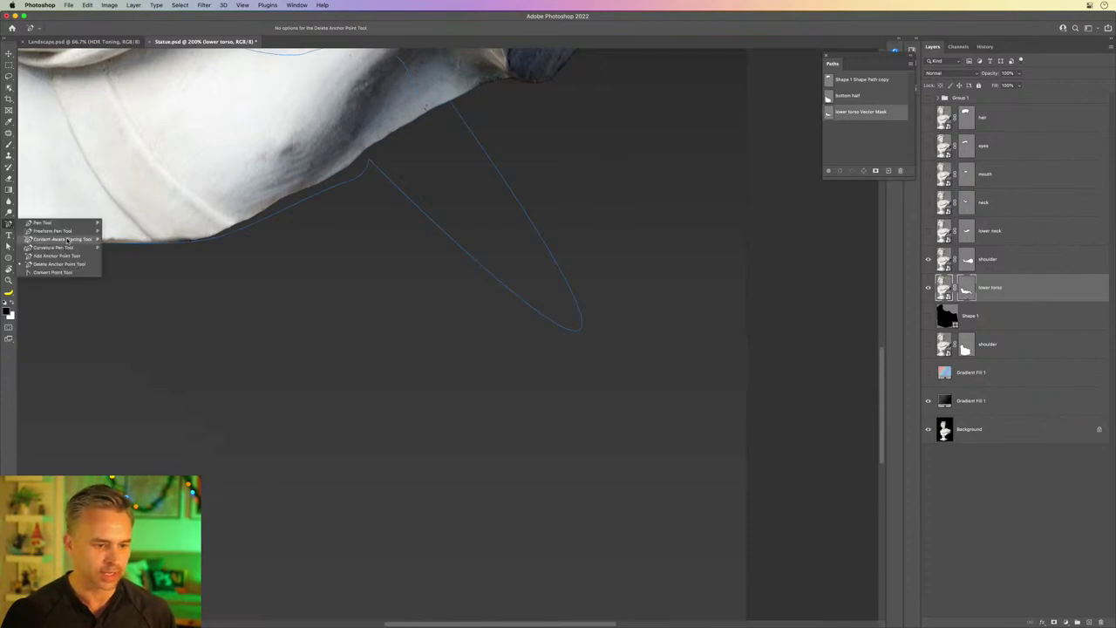
{"action": "left_click", "coordinate": [52, 270]}
{"action": "left_click_drag", "start_coordinate": [451, 103], "coordinate": [794, 586]}
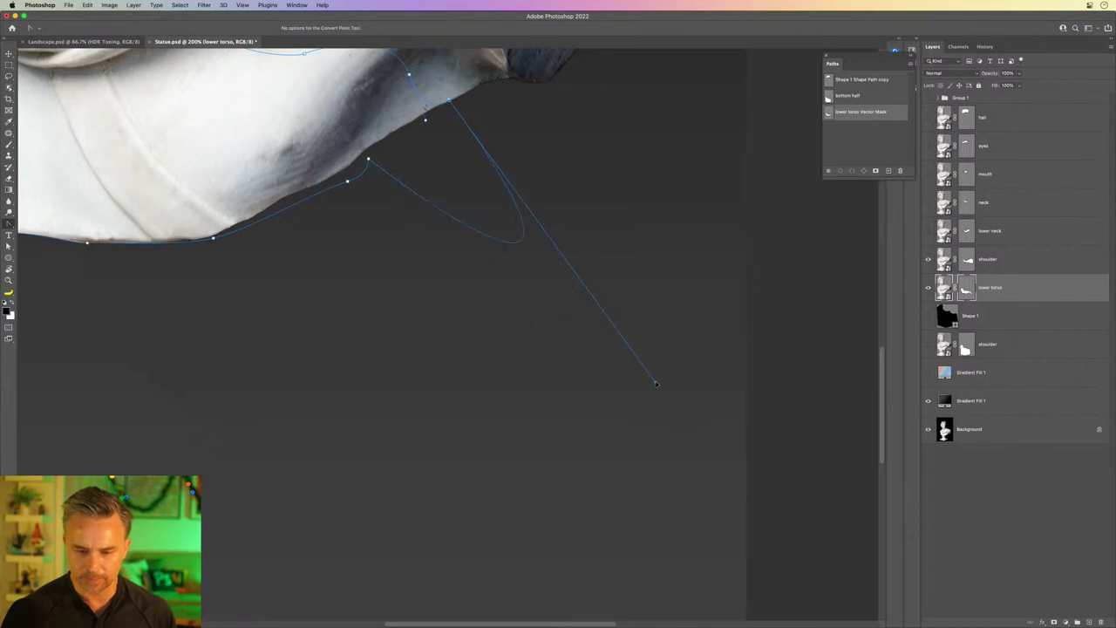
{"action": "mouse_move", "coordinate": [789, 582]}
{"action": "left_mouse_down"}
{"action": "mouse_move", "coordinate": [398, 184]}
{"action": "mouse_move", "coordinate": [789, 411]}
{"action": "mouse_move", "coordinate": [609, 469]}
{"action": "left_mouse_up"}
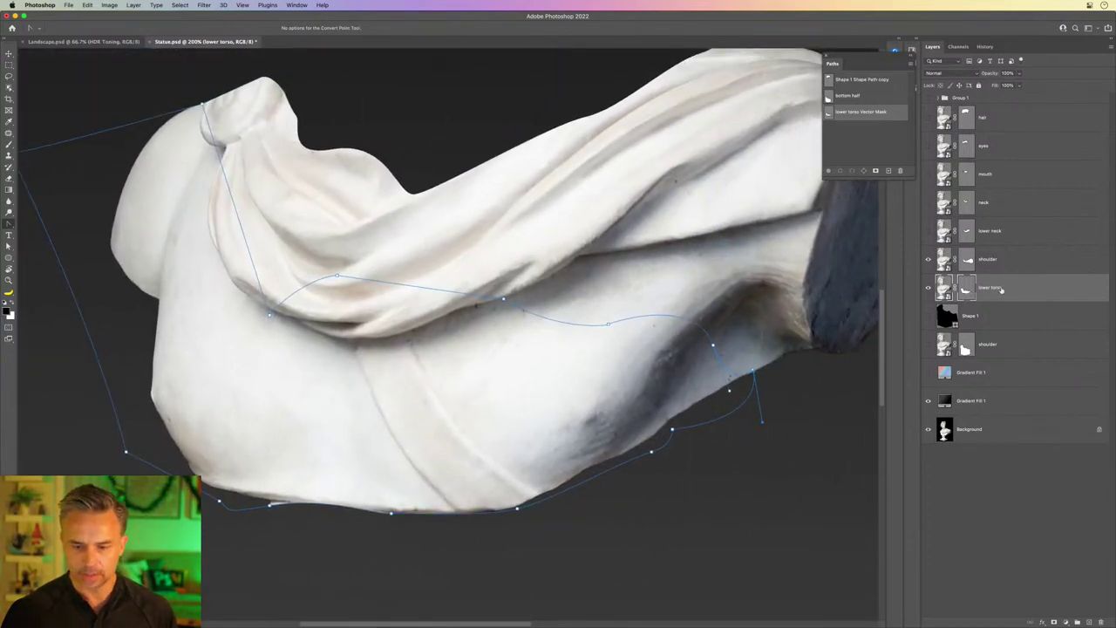
Step: Copy lower torso into a layer named 'pedestal' and hide the shoulder layer
{"action": "key", "text": "ctrl+j"}
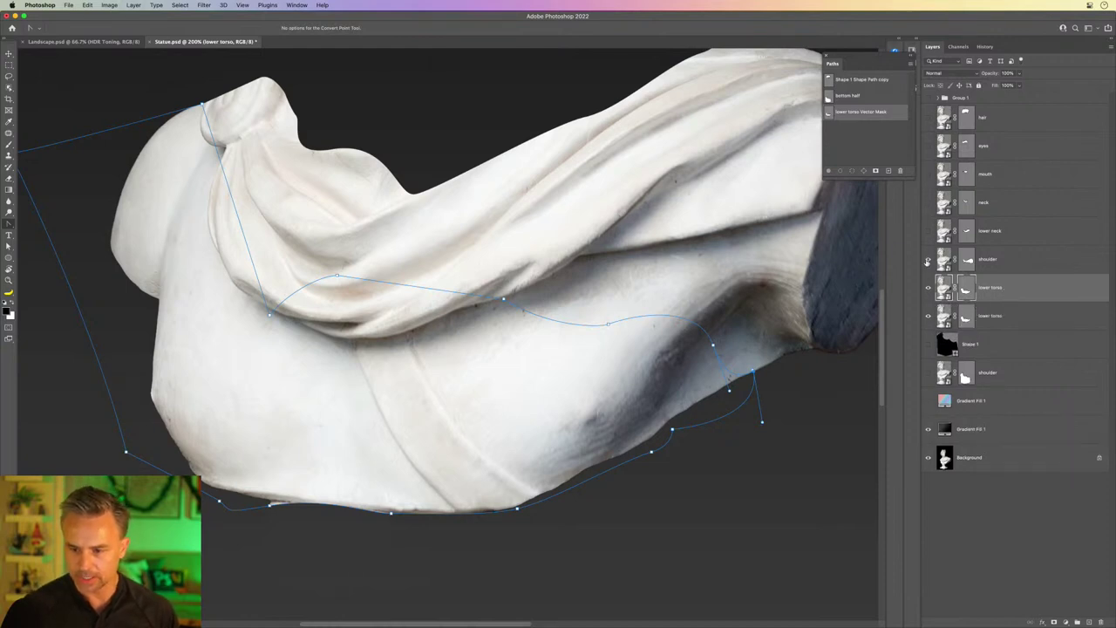
{"action": "left_click", "coordinate": [928, 259]}
{"action": "left_click", "coordinate": [991, 317]}
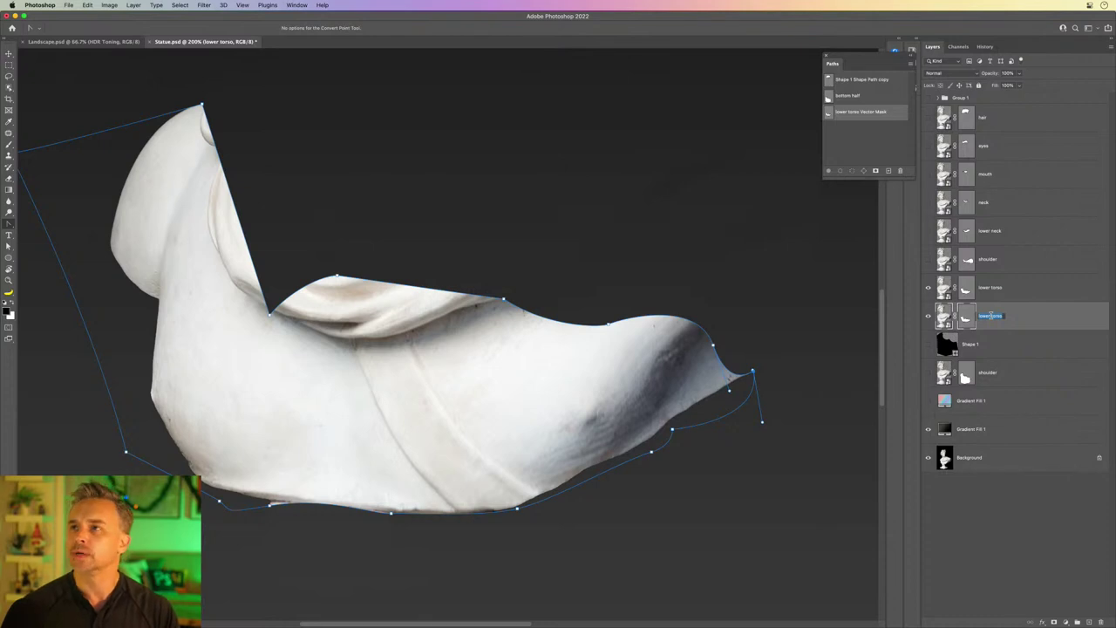
{"action": "type", "text": "pel"}
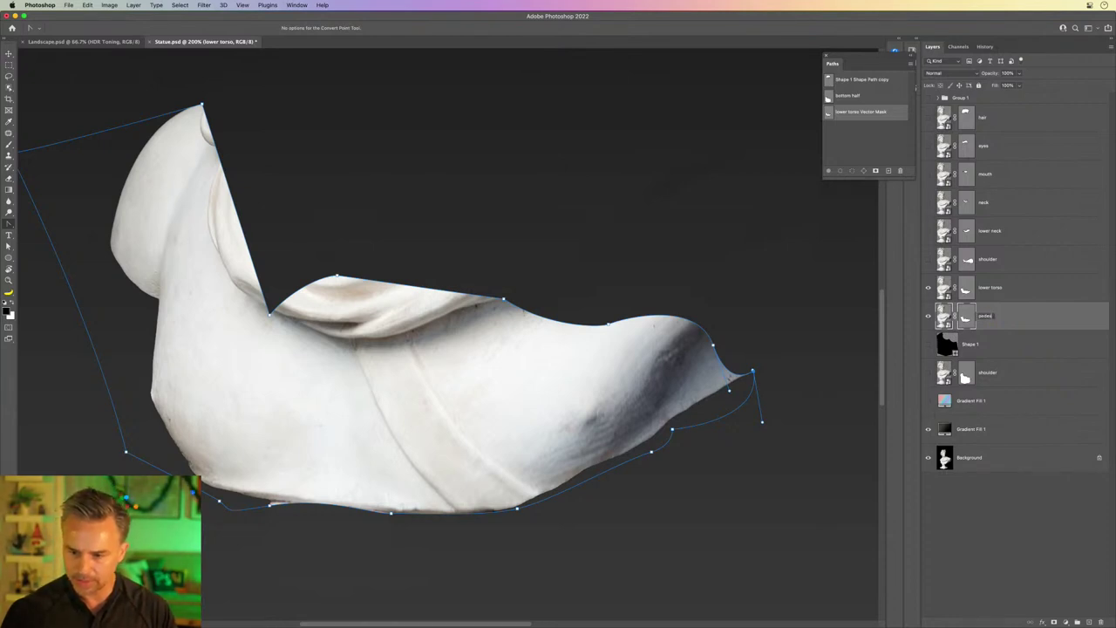
{"action": "type", "text": "l"}
{"action": "key", "text": "Return"}
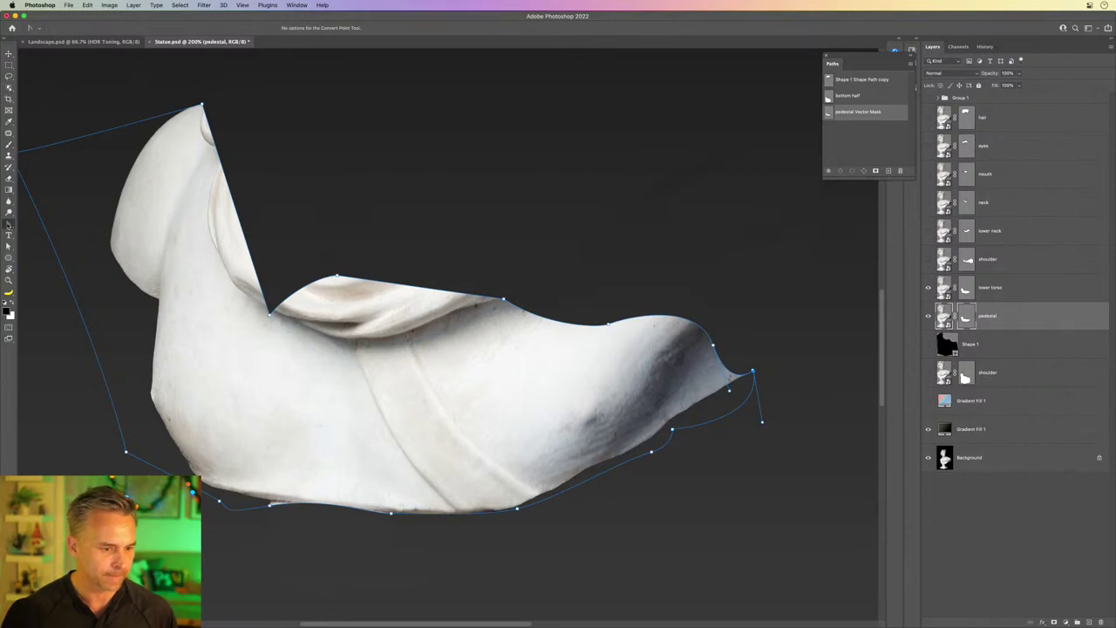
{"action": "right_click", "coordinate": [9, 224]}
{"action": "left_click", "coordinate": [9, 247]}
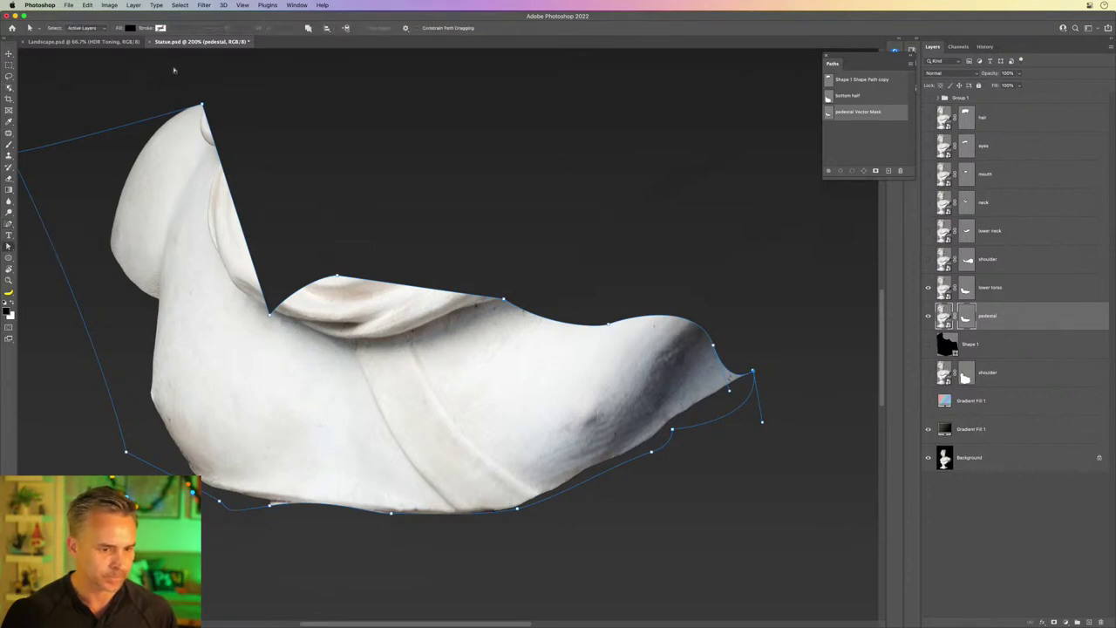
Step: Drag the pedestal mask's lower and top-left anchors down around the pedestal
{"action": "left_click", "coordinate": [264, 323]}
{"action": "left_click_drag", "start_coordinate": [443, 246], "coordinate": [794, 387]}
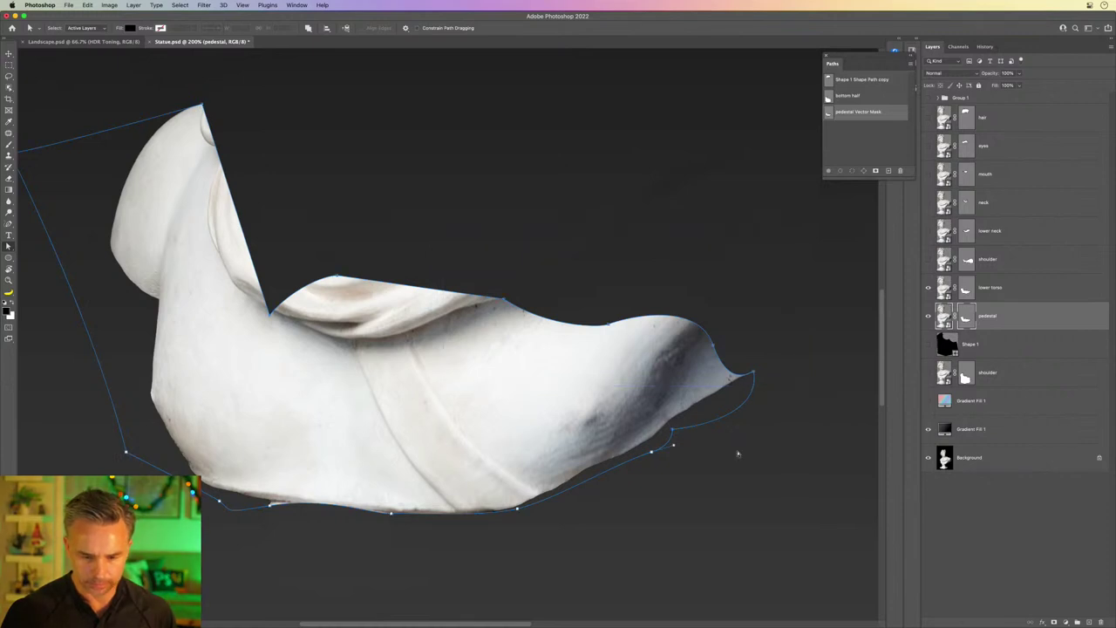
{"action": "scroll", "coordinate": [523, 262], "scroll_direction": "down", "scroll_amount": 2}
{"action": "scroll", "coordinate": [433, 170], "scroll_direction": "down", "scroll_amount": 3}
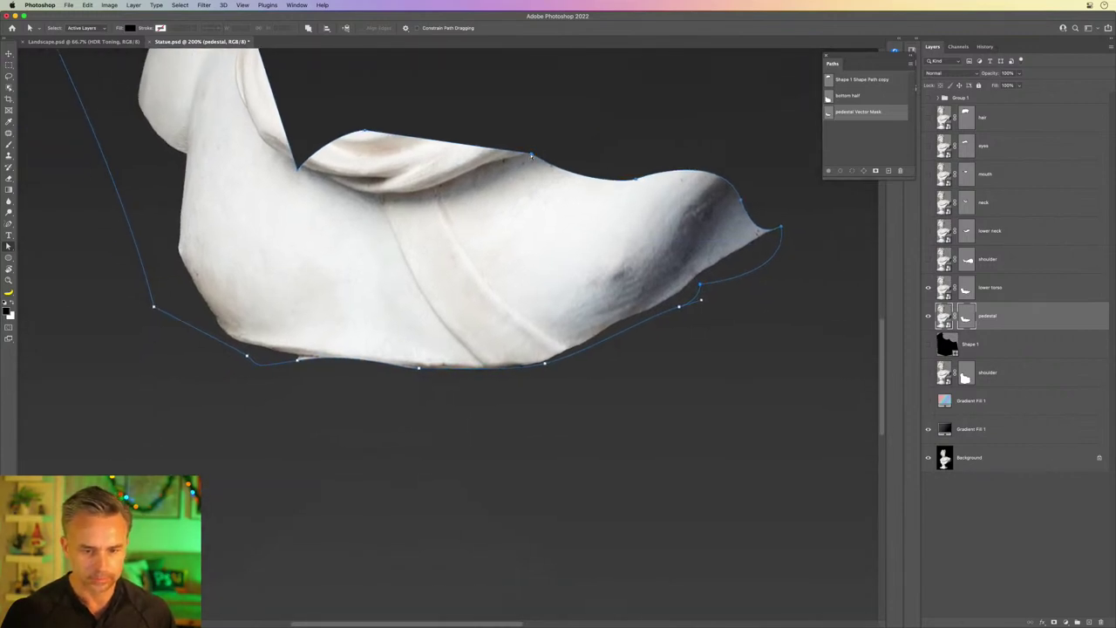
{"action": "left_click_drag", "start_coordinate": [531, 155], "coordinate": [581, 459]}
{"action": "mouse_move", "coordinate": [518, 533]}
{"action": "left_mouse_down"}
{"action": "mouse_move", "coordinate": [491, 197]}
{"action": "mouse_move", "coordinate": [484, 330]}
{"action": "left_mouse_up"}
{"action": "left_click_drag", "start_coordinate": [381, 104], "coordinate": [633, 432]}
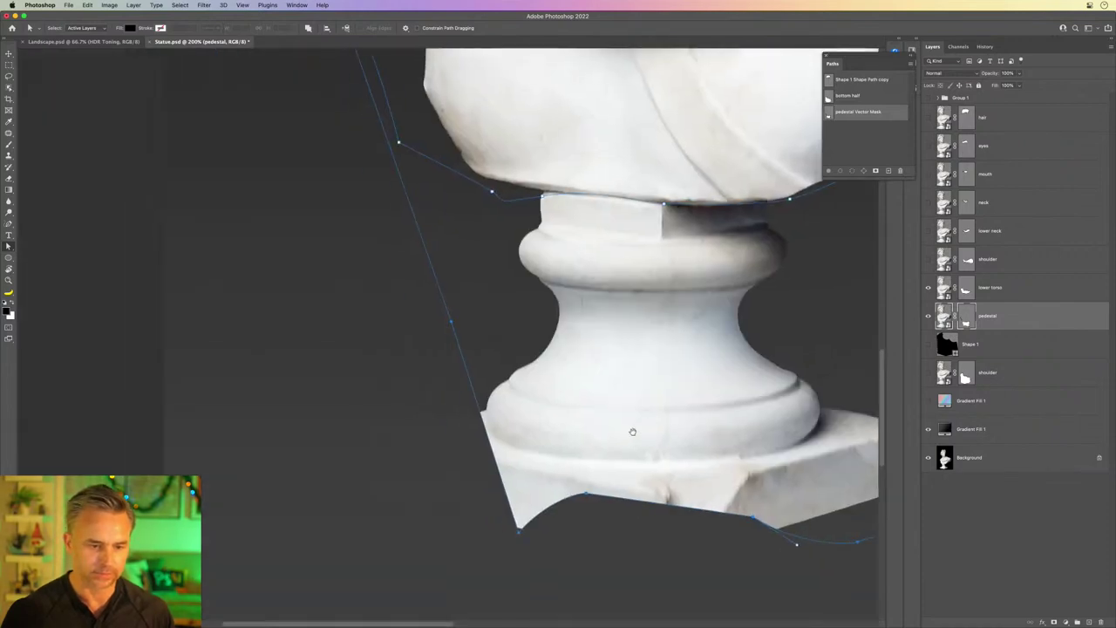
{"action": "scroll", "coordinate": [633, 431], "scroll_direction": "up", "scroll_amount": 2}
{"action": "scroll", "coordinate": [633, 431], "scroll_direction": "up", "scroll_amount": 2}
{"action": "scroll", "coordinate": [633, 432], "scroll_direction": "up", "scroll_amount": 1}
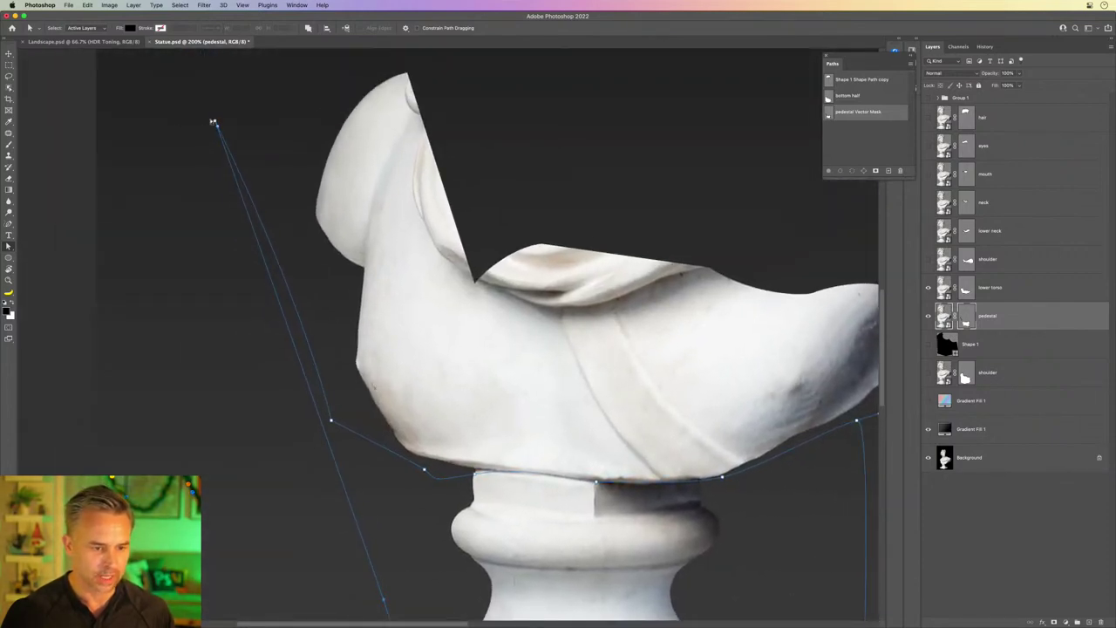
{"action": "left_click", "coordinate": [214, 123]}
{"action": "left_click_drag", "start_coordinate": [213, 122], "coordinate": [232, 517]}
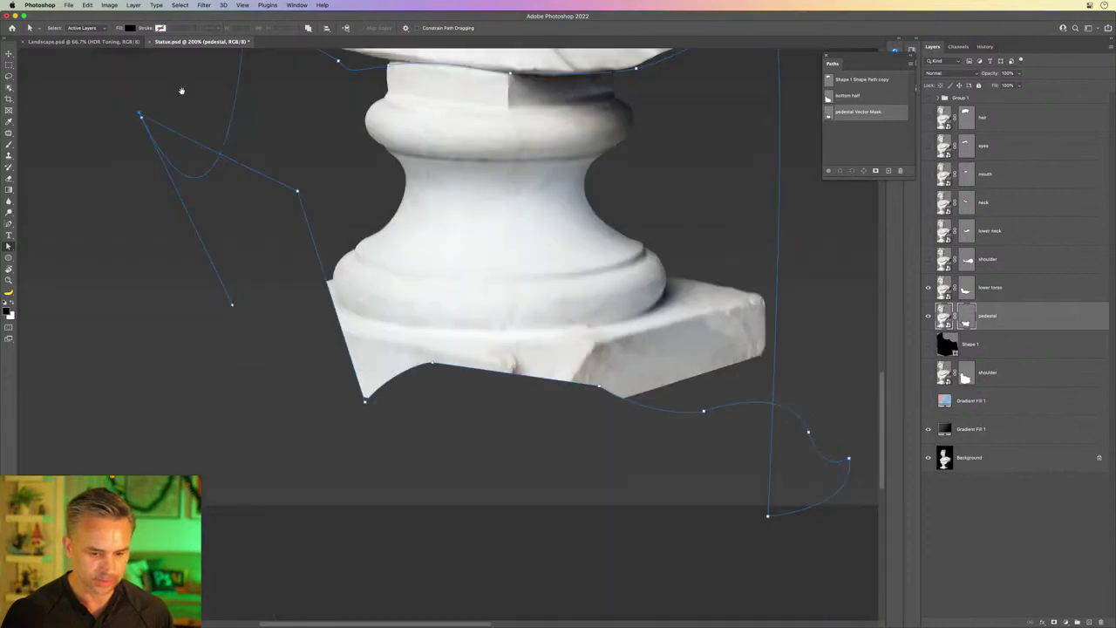
{"action": "scroll", "coordinate": [341, 415], "scroll_direction": "down", "scroll_amount": 5}
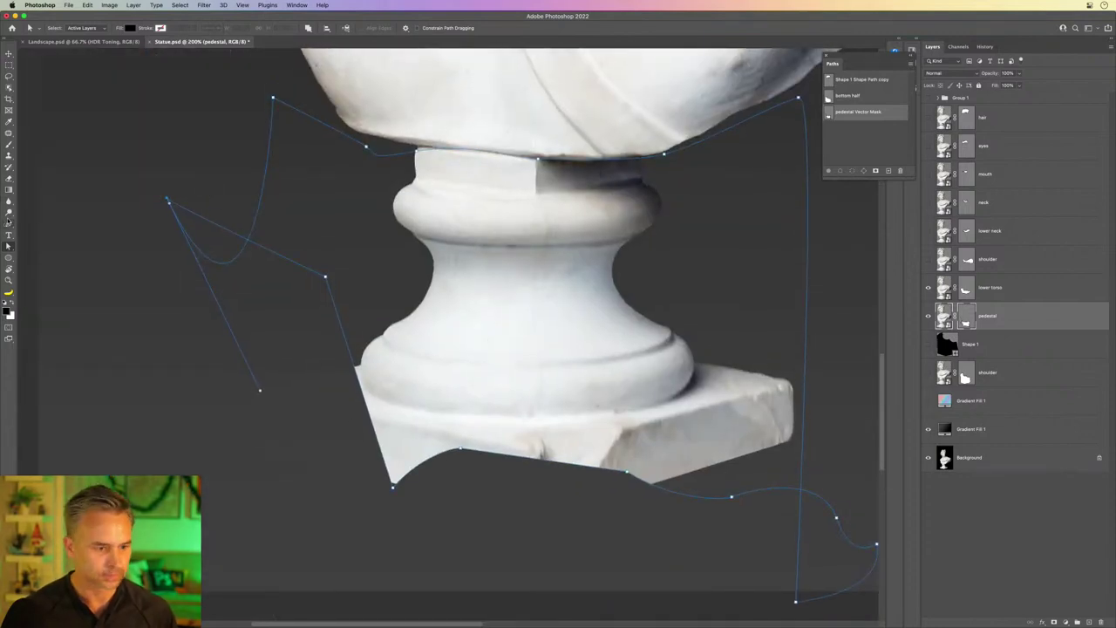
Step: Delete the stray left anchor and extra anchors along the pedestal's bottom edge
{"action": "left_click", "coordinate": [8, 223]}
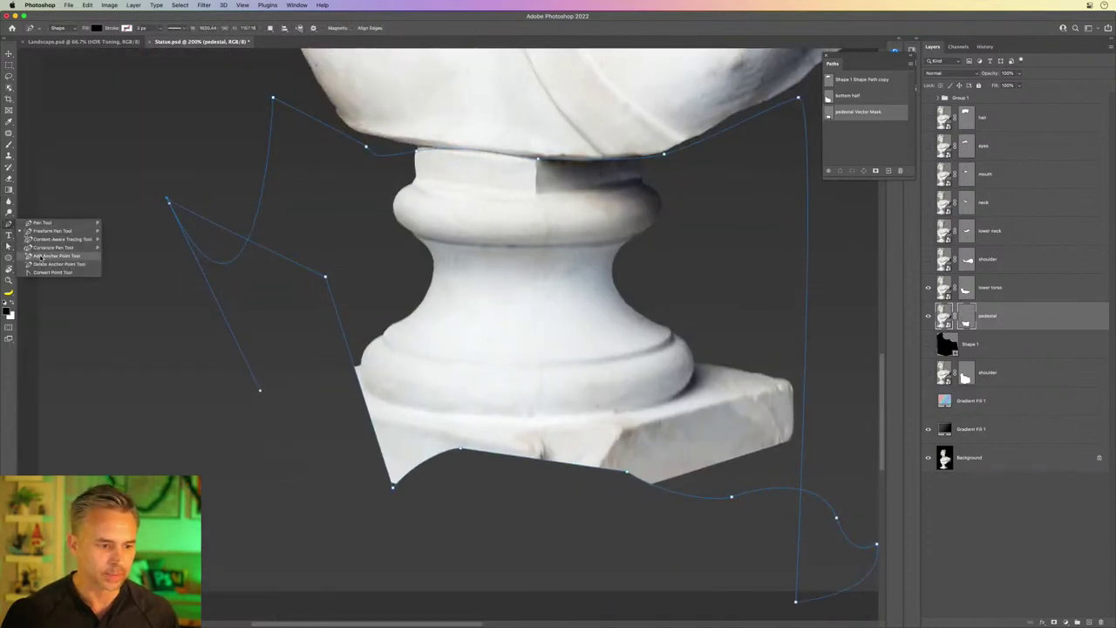
{"action": "left_click_drag", "start_coordinate": [8, 223], "coordinate": [40, 266]}
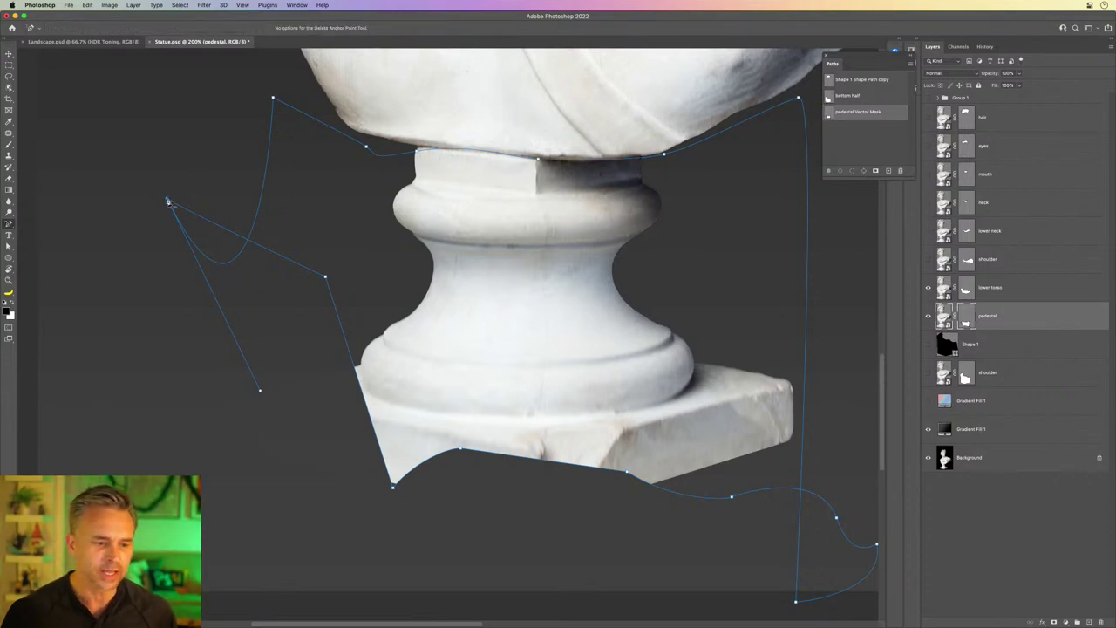
{"action": "left_click", "coordinate": [169, 202]}
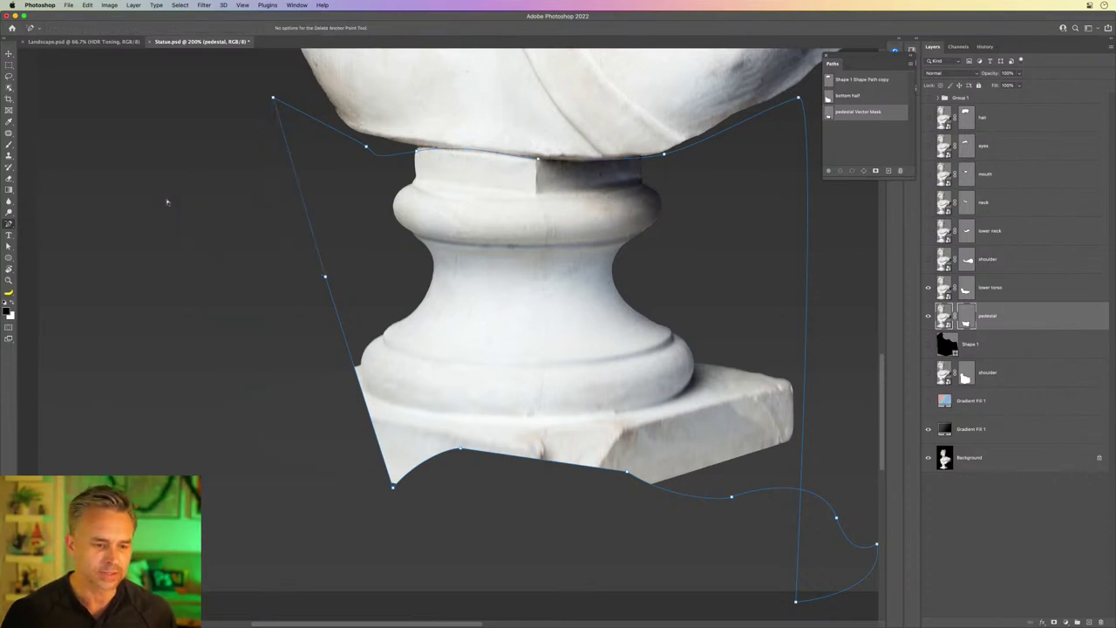
{"action": "left_click", "coordinate": [459, 451]}
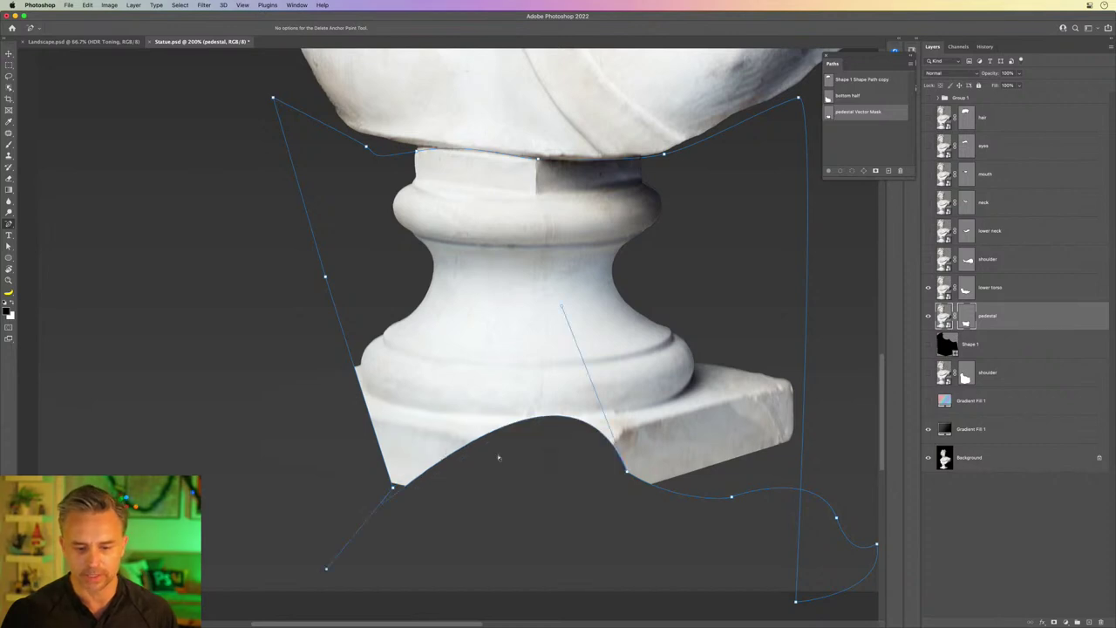
{"action": "left_click", "coordinate": [627, 474]}
{"action": "left_click", "coordinate": [733, 499]}
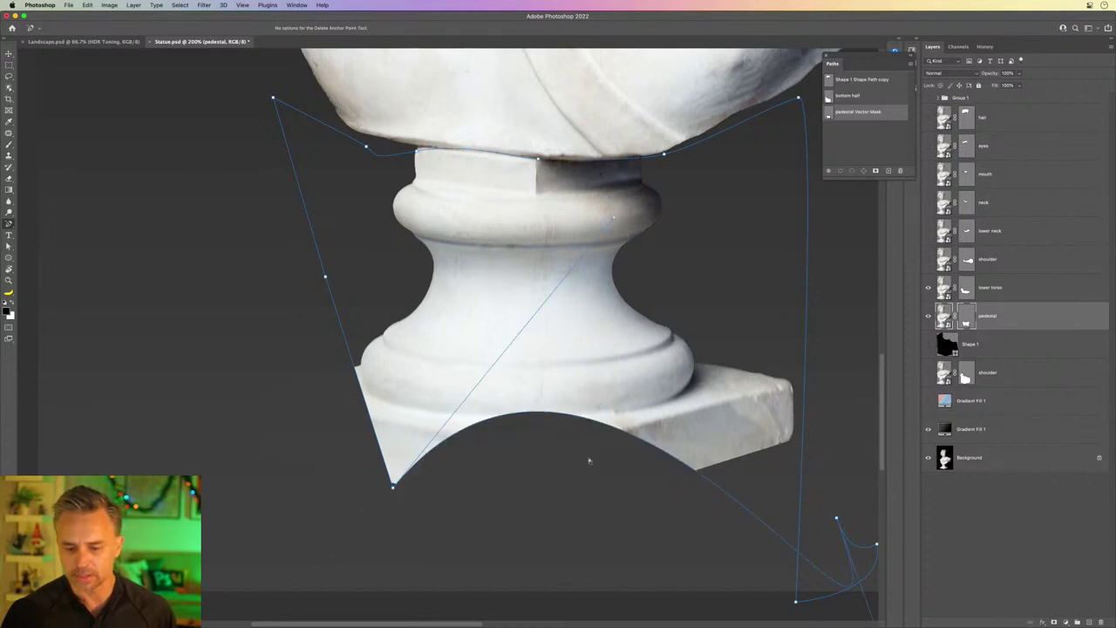
{"action": "mouse_move", "coordinate": [476, 397]}
{"action": "left_mouse_down"}
{"action": "mouse_move", "coordinate": [448, 389]}
{"action": "mouse_move", "coordinate": [374, 324]}
{"action": "left_mouse_up"}
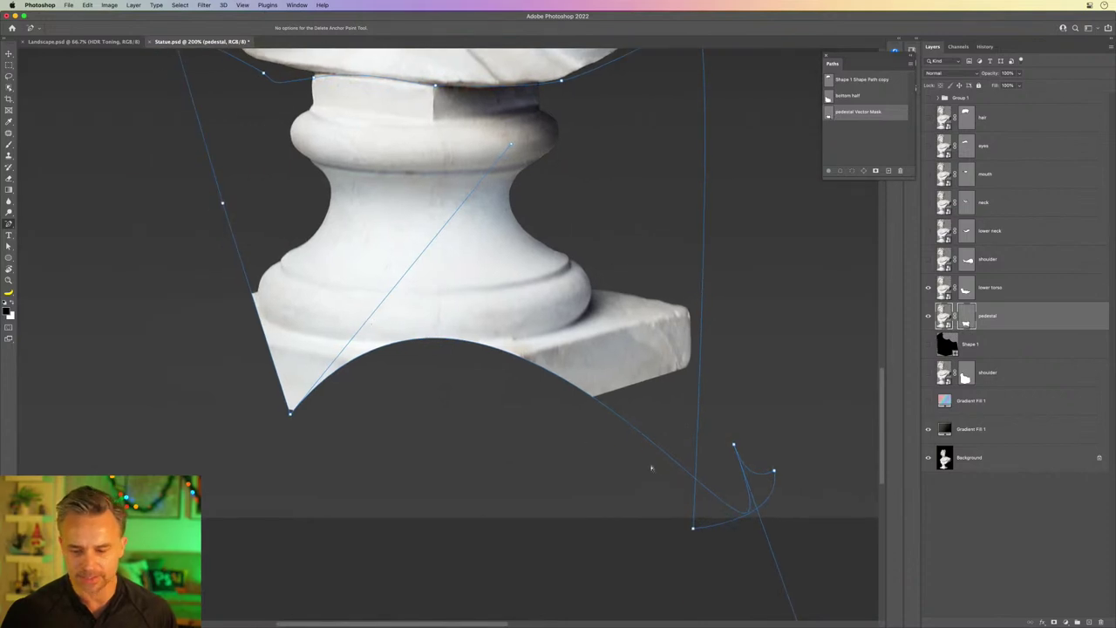
{"action": "left_click", "coordinate": [734, 448]}
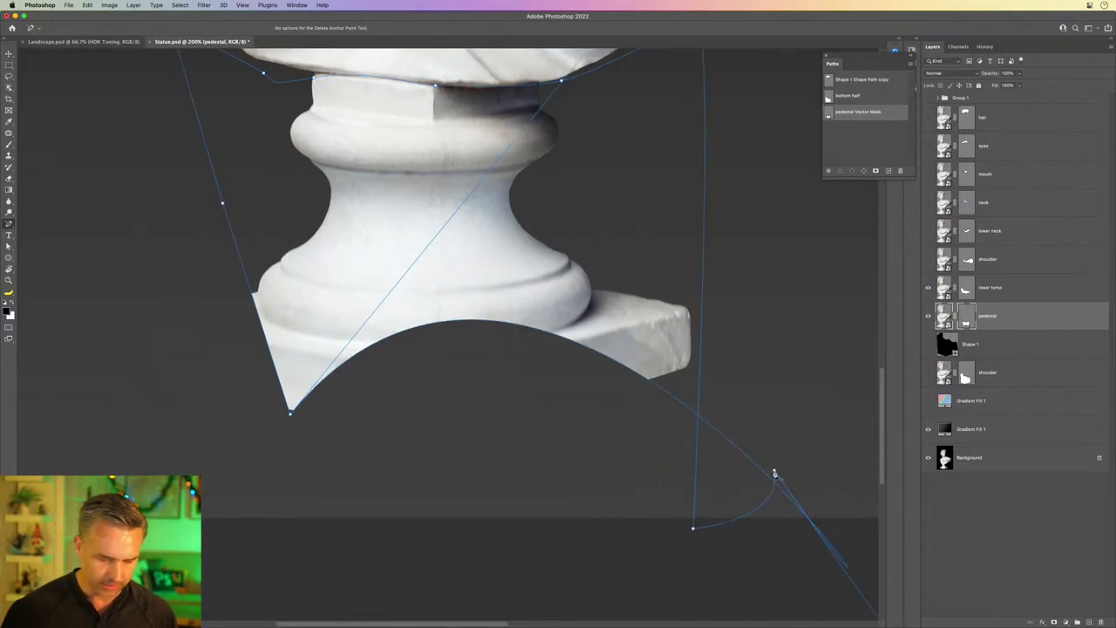
{"action": "scroll", "coordinate": [772, 471], "scroll_direction": "up", "scroll_amount": 5}
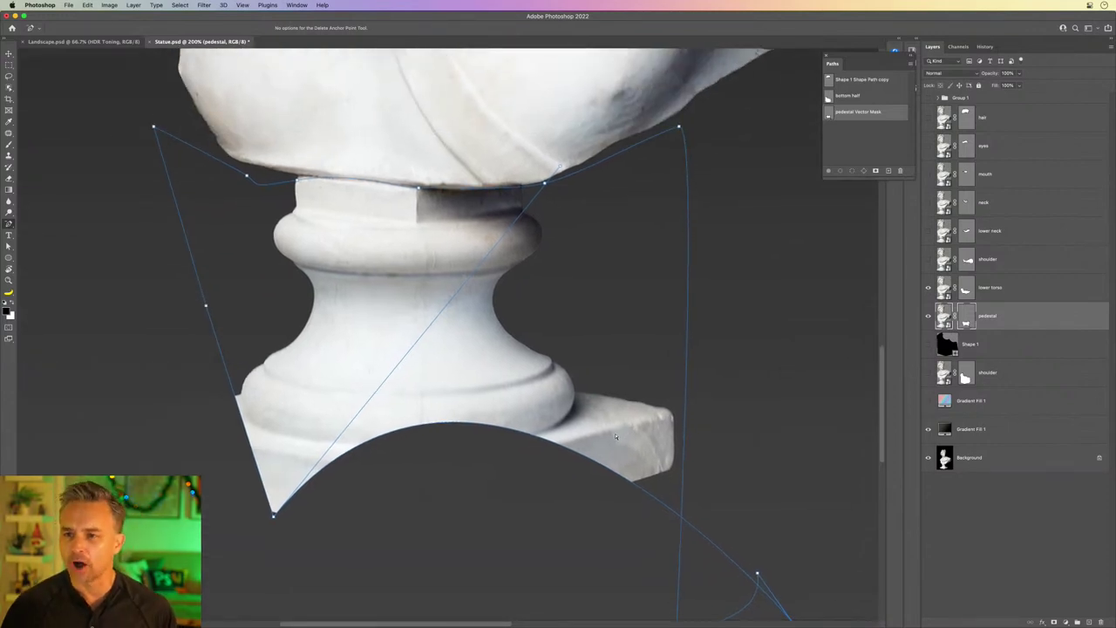
{"action": "mouse_move", "coordinate": [611, 454]}
{"action": "left_mouse_down"}
{"action": "mouse_move", "coordinate": [530, 252]}
{"action": "mouse_move", "coordinate": [542, 272]}
{"action": "left_mouse_up"}
{"action": "key", "text": "c"}
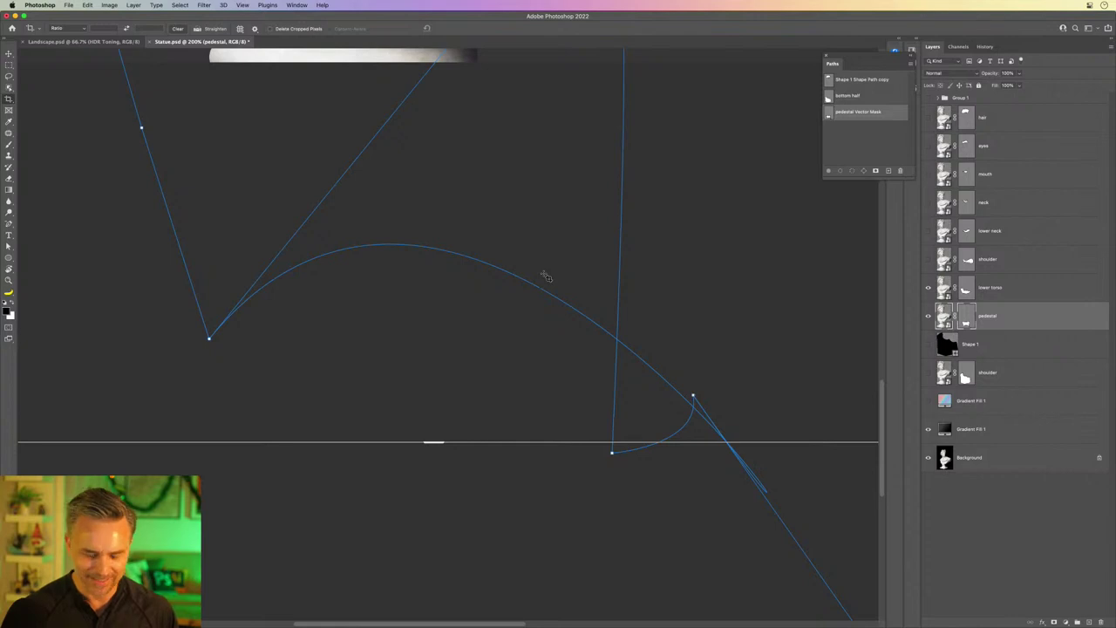
{"action": "key", "text": "ctrl+z"}
{"action": "left_click", "coordinate": [966, 324]}
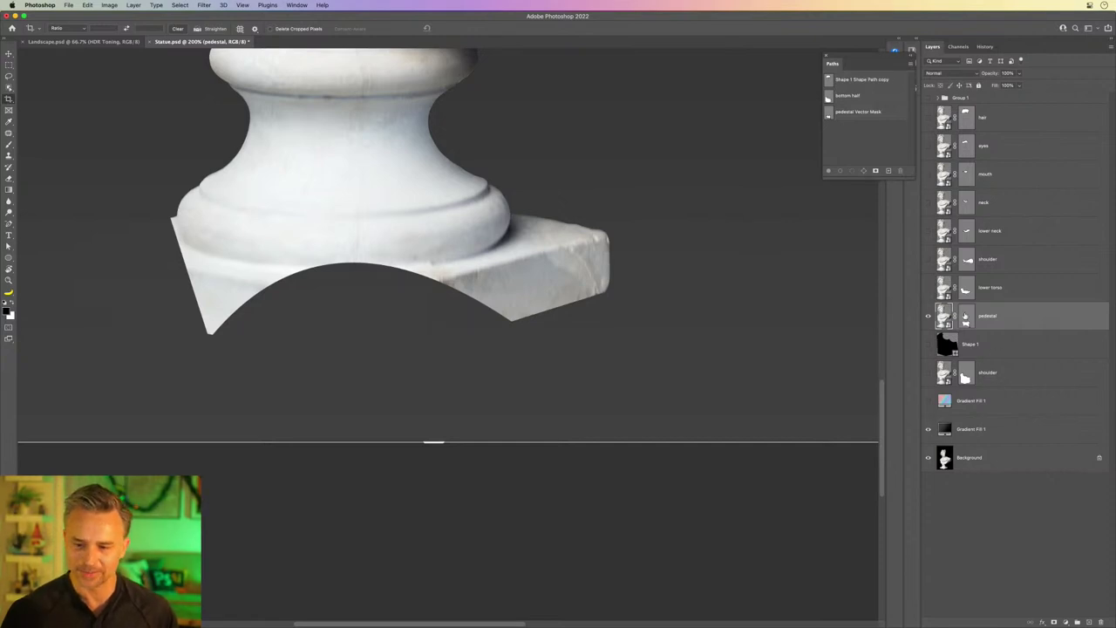
{"action": "left_click", "coordinate": [966, 320]}
Step: Convert the lower-left mask anchor to a sharp corner to straighten the base edge
{"action": "left_click", "coordinate": [9, 224]}
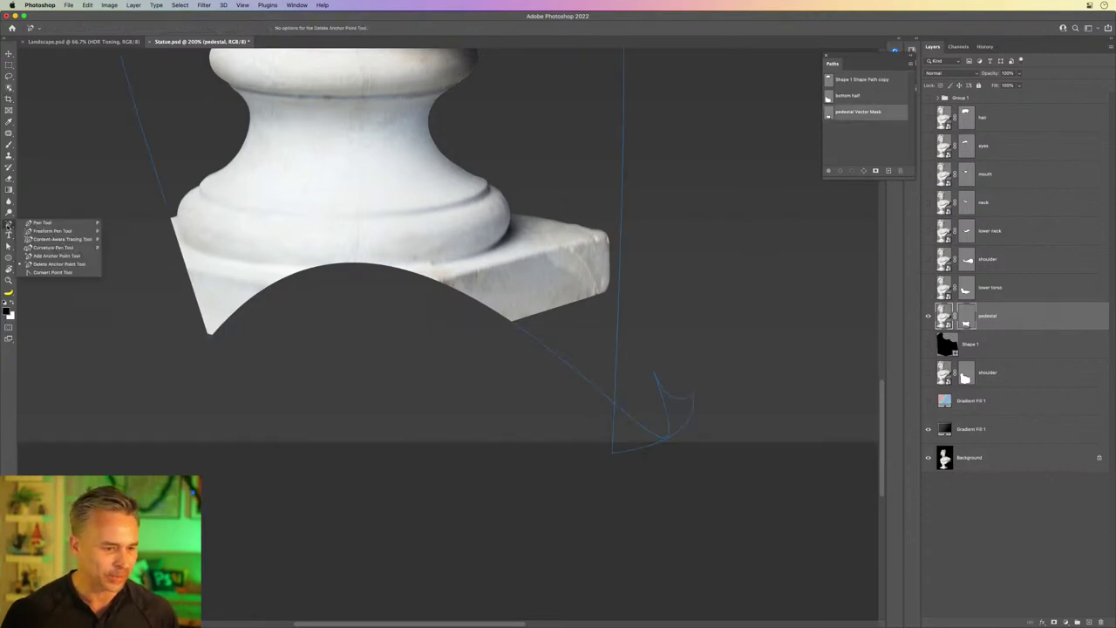
{"action": "left_click", "coordinate": [48, 272]}
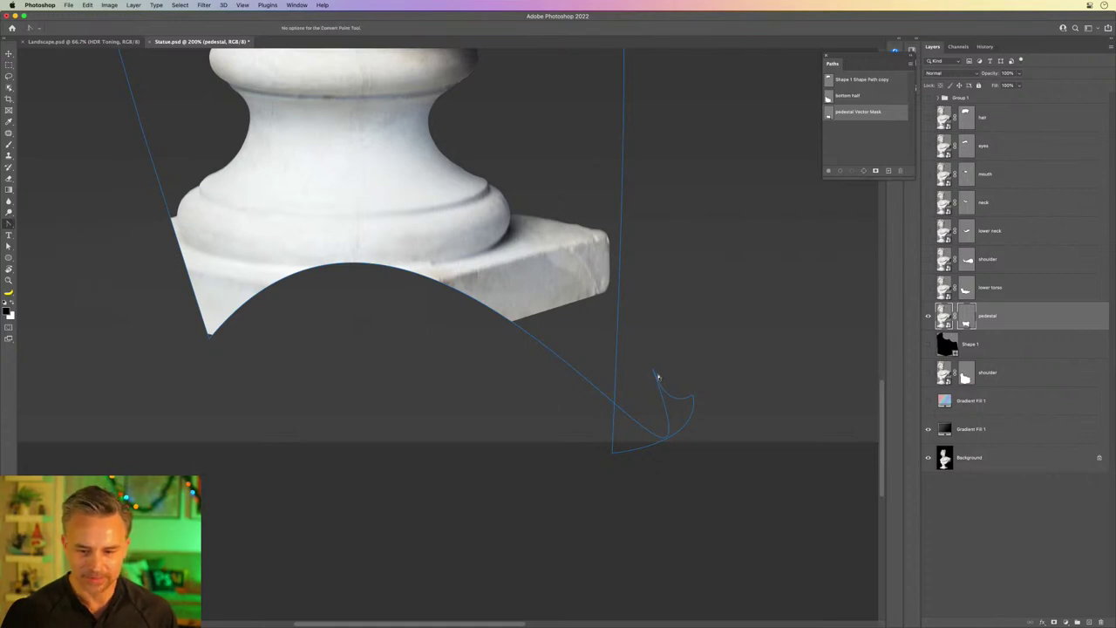
{"action": "left_click_drag", "start_coordinate": [209, 336], "coordinate": [430, 67]}
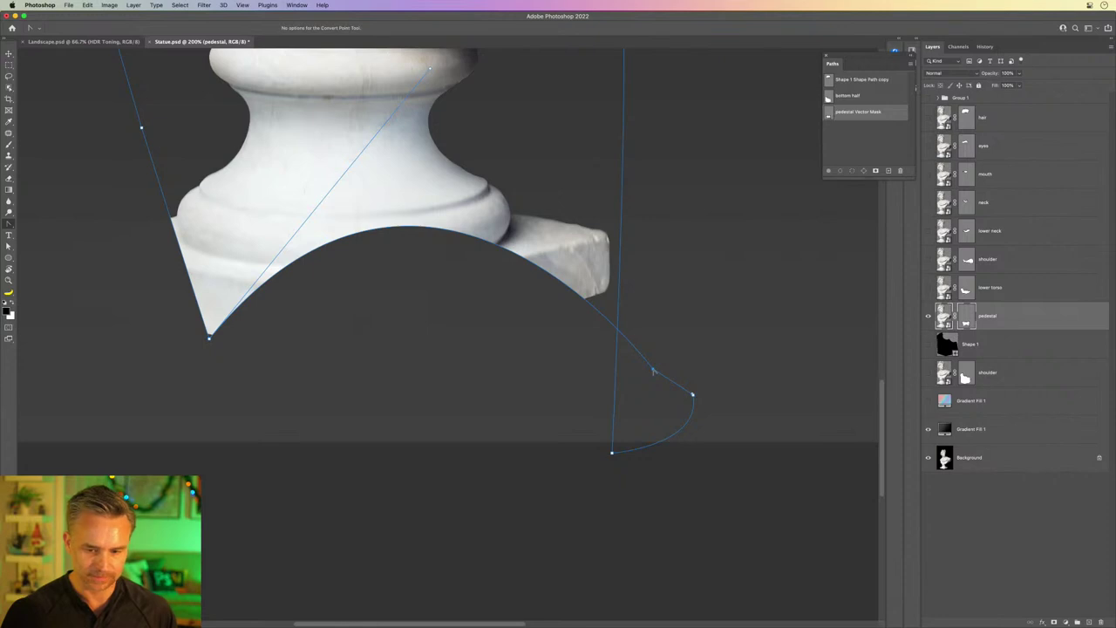
{"action": "scroll", "coordinate": [652, 372], "scroll_direction": "up", "scroll_amount": 3}
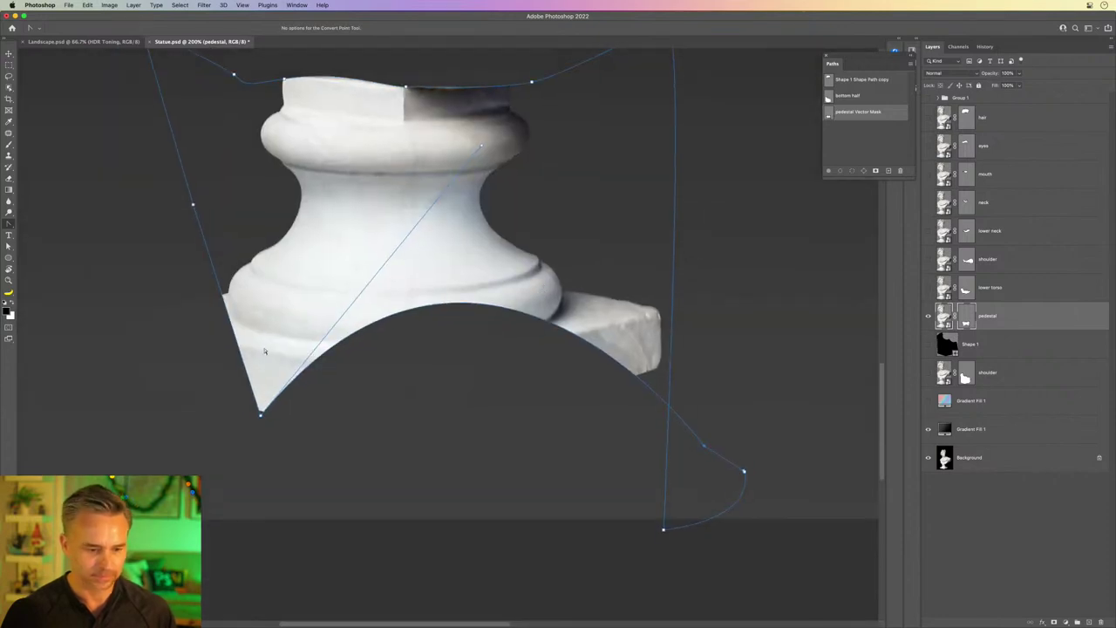
{"action": "left_click", "coordinate": [261, 415]}
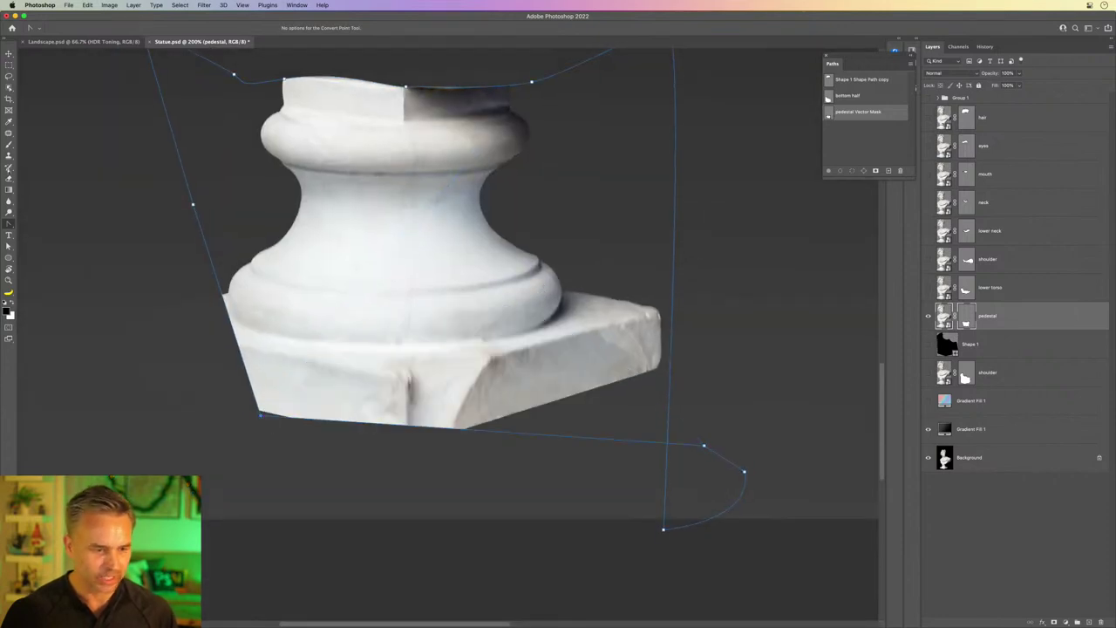
Step: Pull the lower-left and bottom mask points outward so the whole square base shows
{"action": "right_click", "coordinate": [8, 224]}
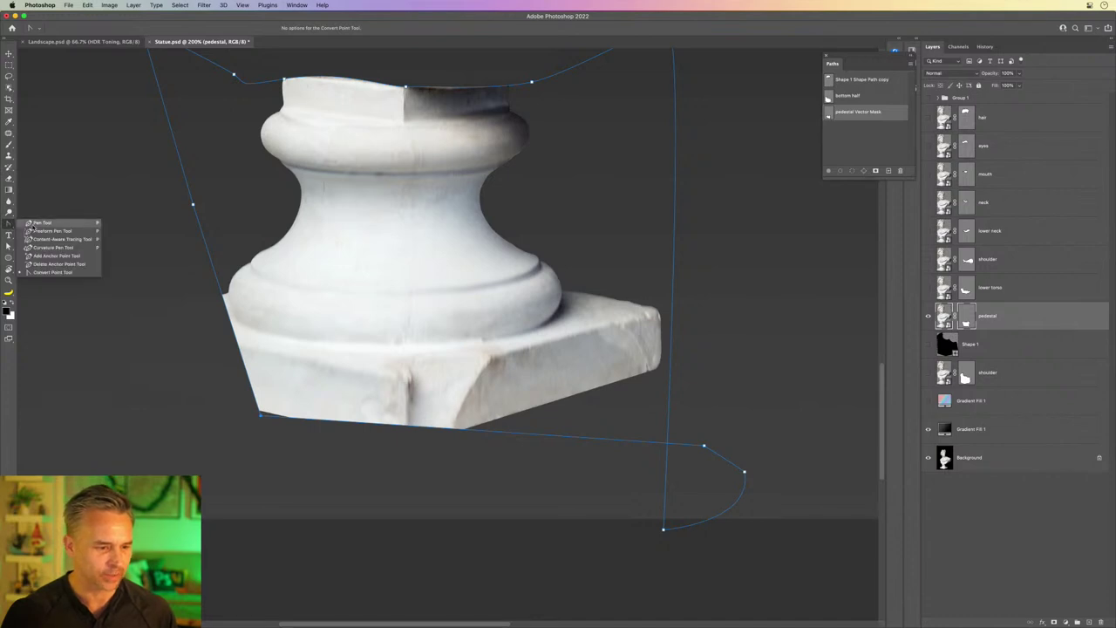
{"action": "left_click", "coordinate": [8, 246]}
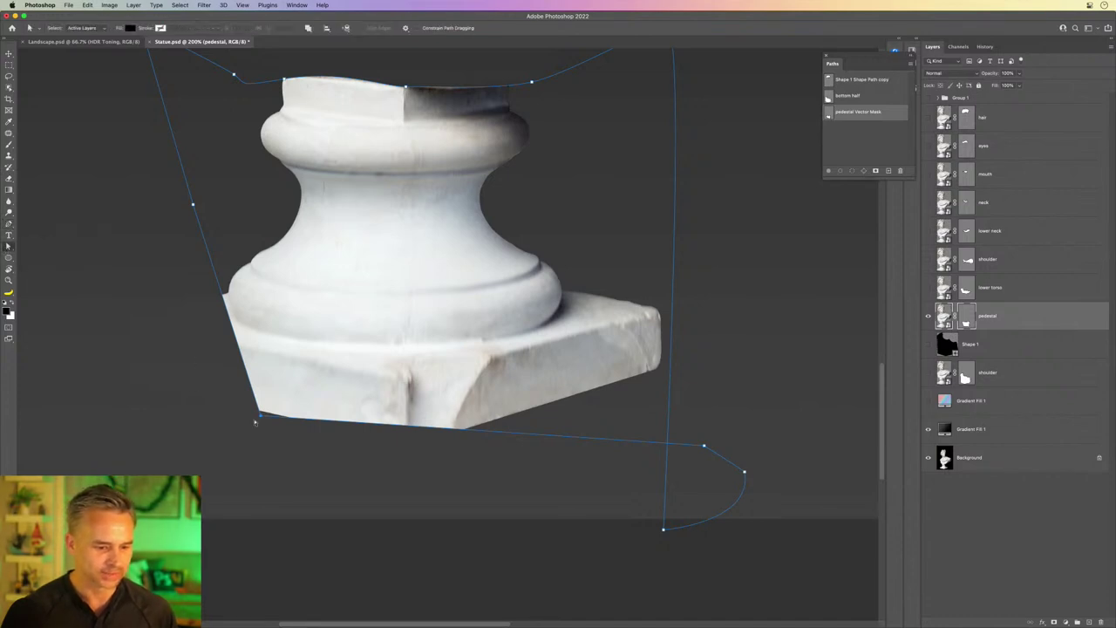
{"action": "left_click_drag", "start_coordinate": [261, 416], "coordinate": [61, 404]}
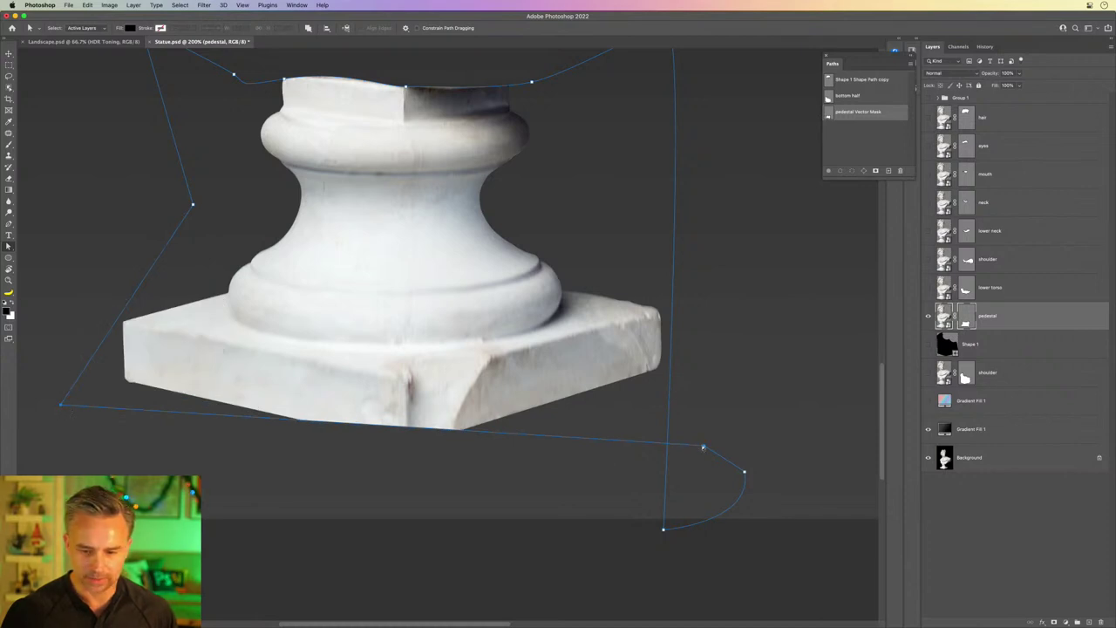
{"action": "left_click_drag", "start_coordinate": [703, 449], "coordinate": [393, 490]}
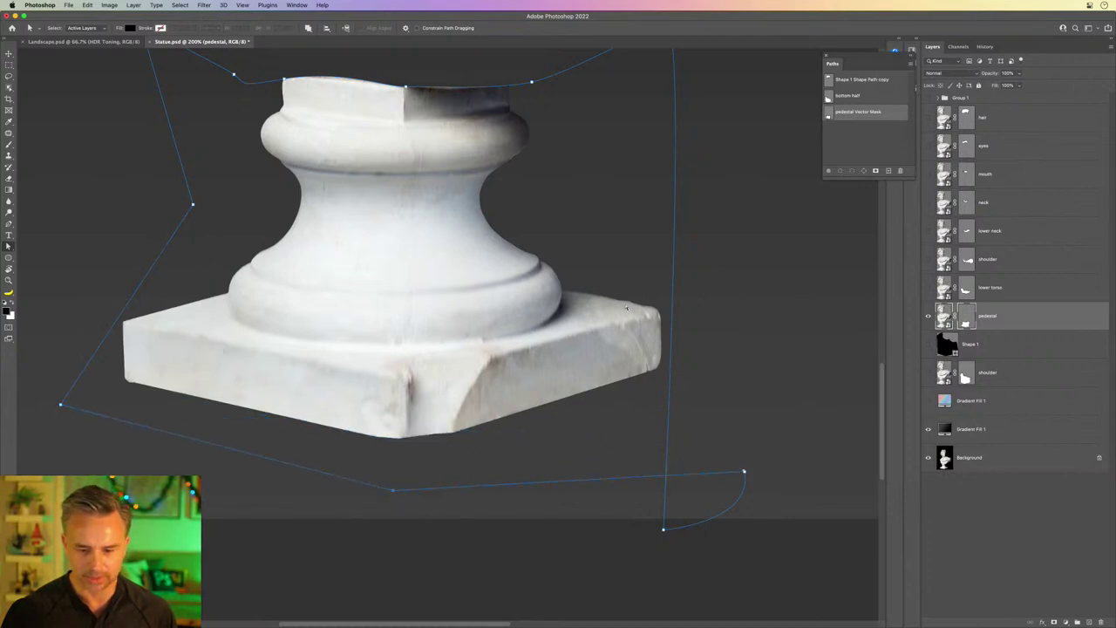
{"action": "left_click_drag", "start_coordinate": [664, 531], "coordinate": [737, 431]}
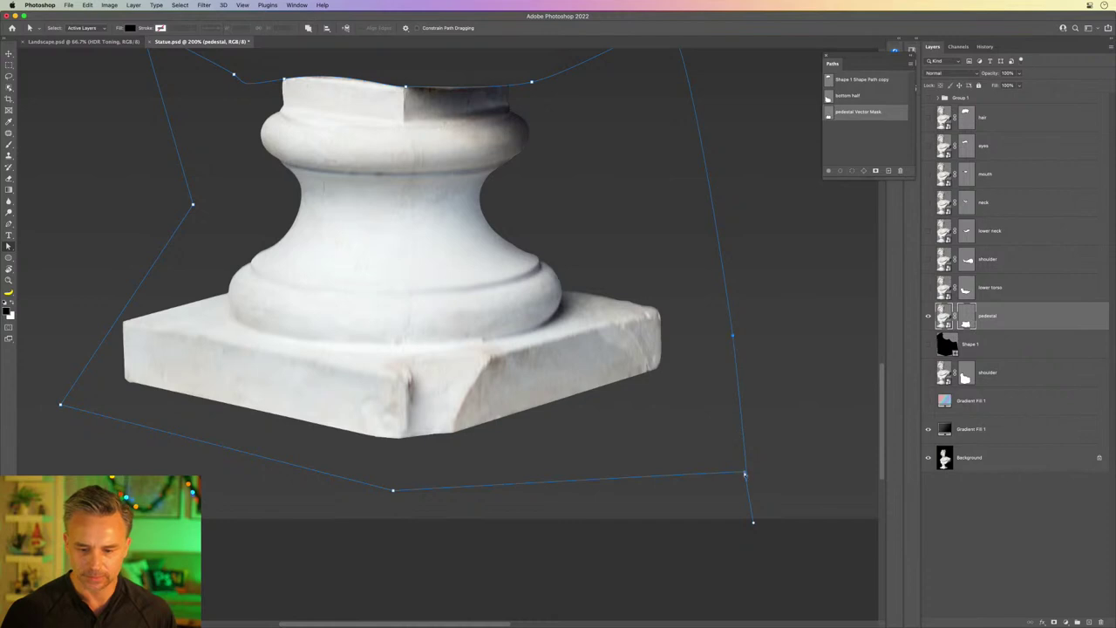
{"action": "left_click_drag", "start_coordinate": [744, 475], "coordinate": [652, 422]}
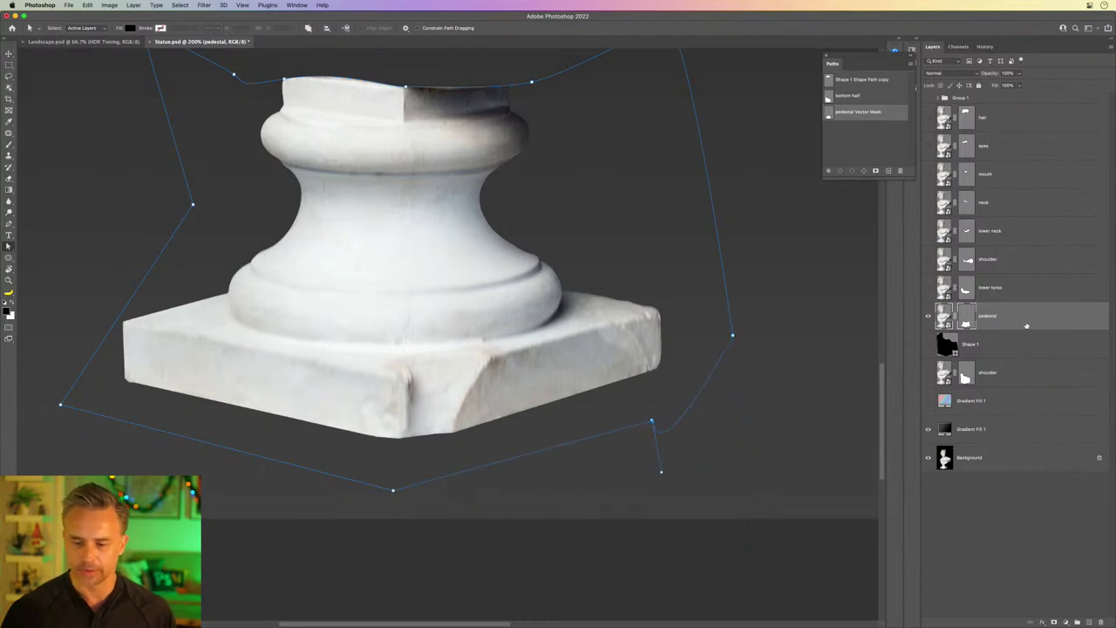
{"action": "key", "text": "super+minus"}
{"action": "key", "text": "super+minus"}
{"action": "key", "text": "super+minus"}
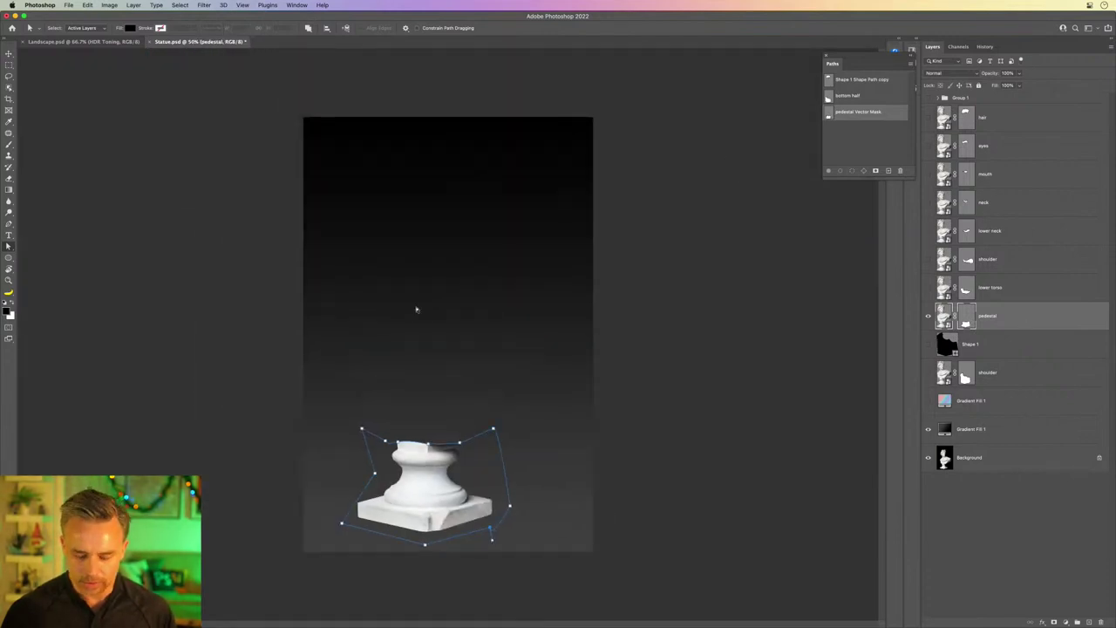
Step: Reveal Group 1's bust layers, close the Paths panel, zoom to 100%, and select Shape 1
{"action": "key", "text": "super+plus"}
{"action": "mouse_move", "coordinate": [414, 308]}
{"action": "left_mouse_down"}
{"action": "mouse_move", "coordinate": [445, 302]}
{"action": "mouse_move", "coordinate": [462, 254]}
{"action": "left_mouse_up"}
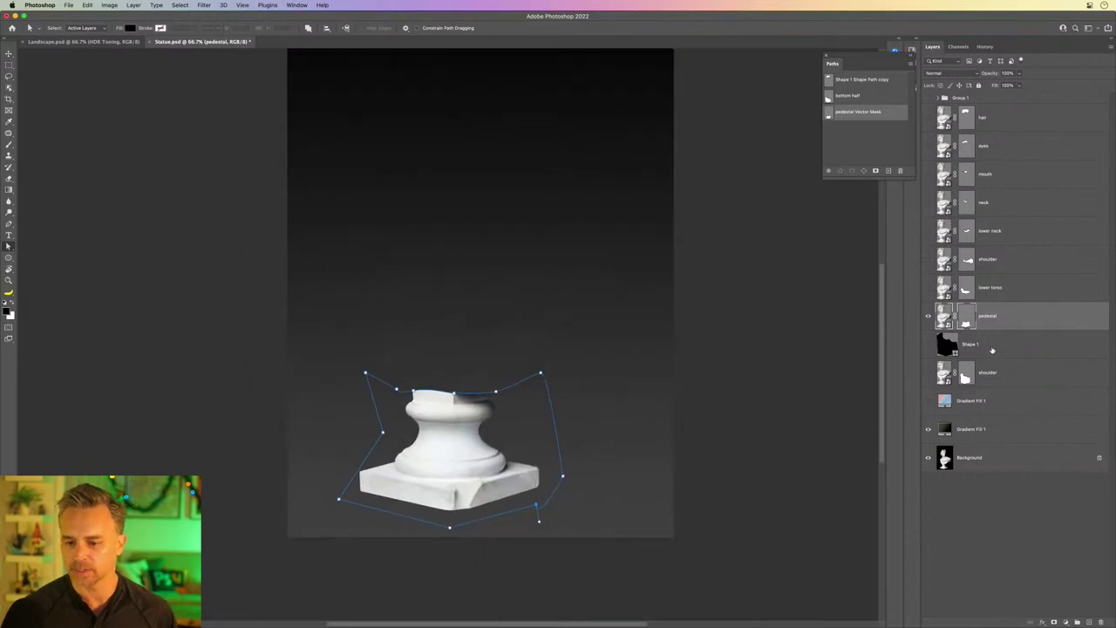
{"action": "left_click", "coordinate": [928, 98]}
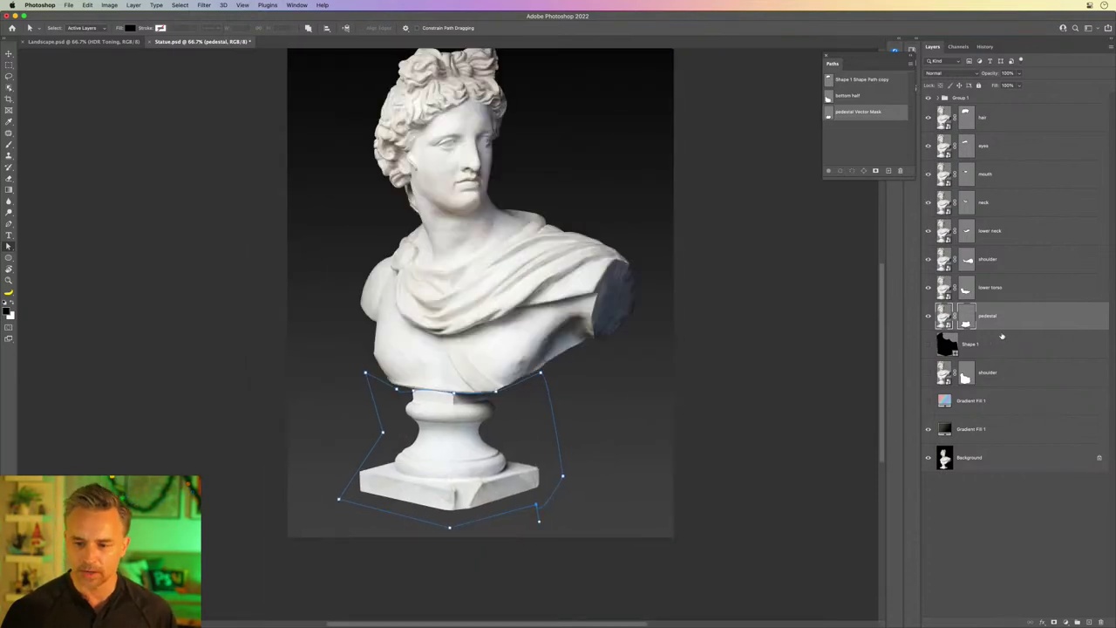
{"action": "left_click", "coordinate": [8, 55]}
{"action": "left_click", "coordinate": [983, 291]}
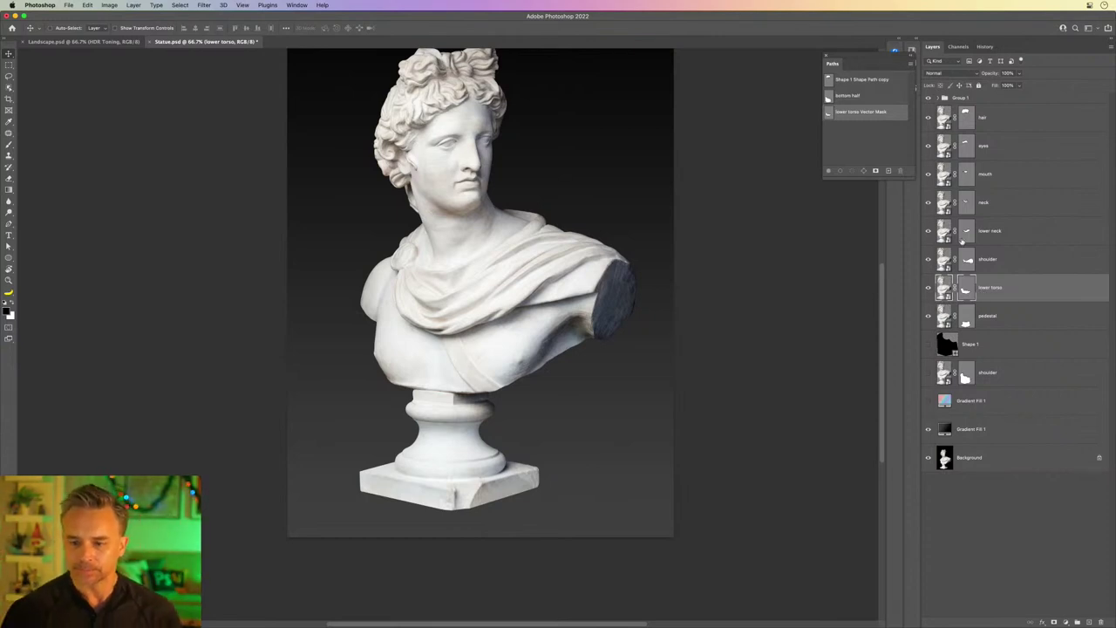
{"action": "left_click", "coordinate": [825, 58]}
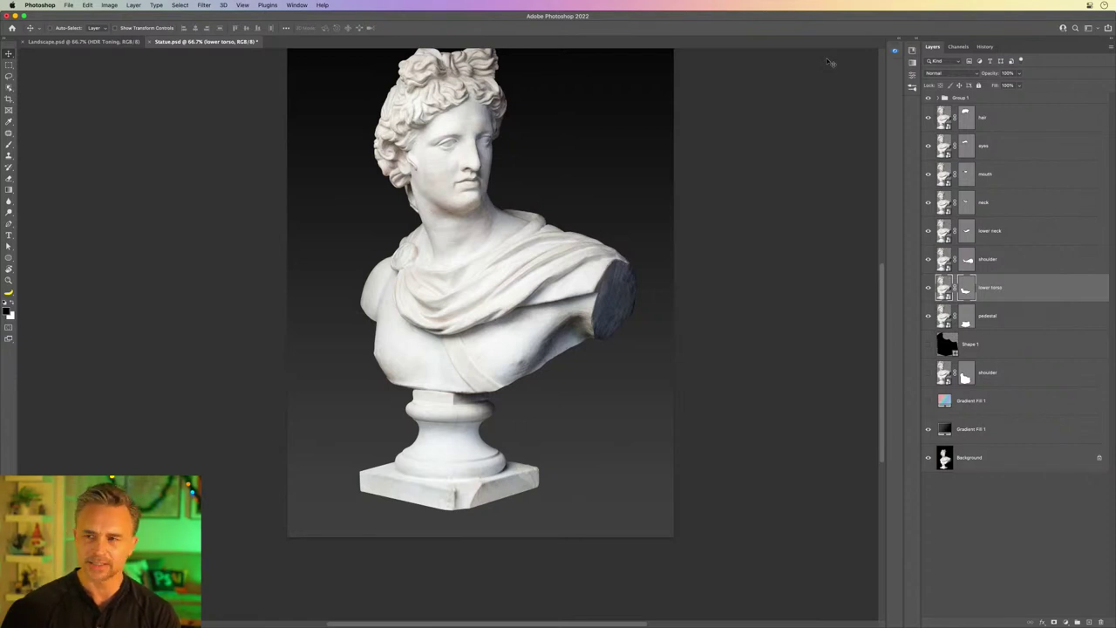
{"action": "key", "text": "ctrl+1"}
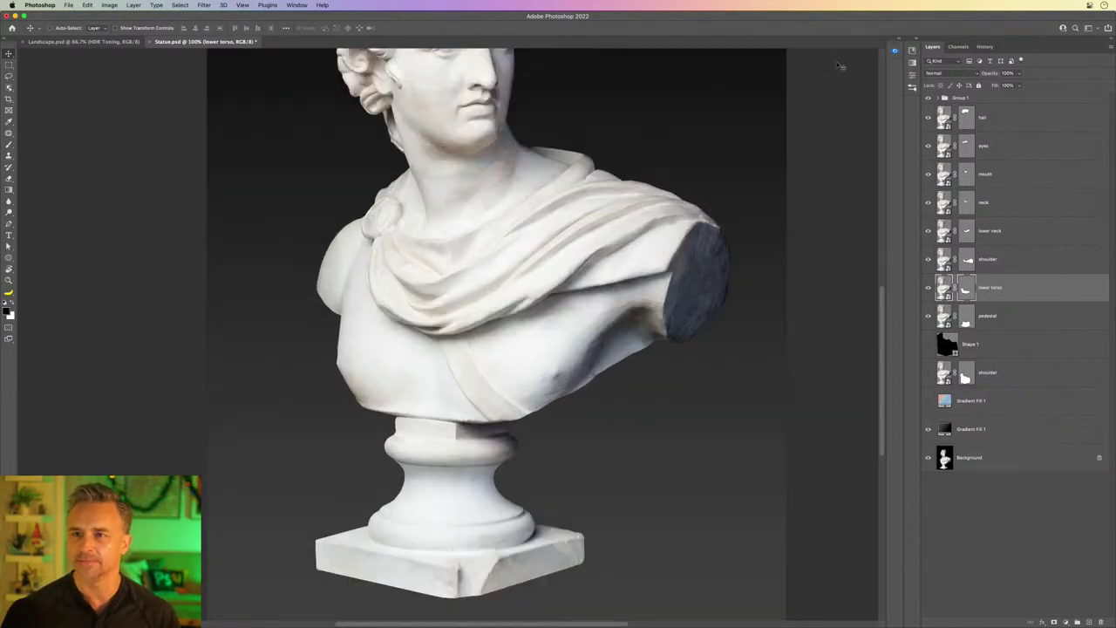
{"action": "left_click", "coordinate": [997, 317]}
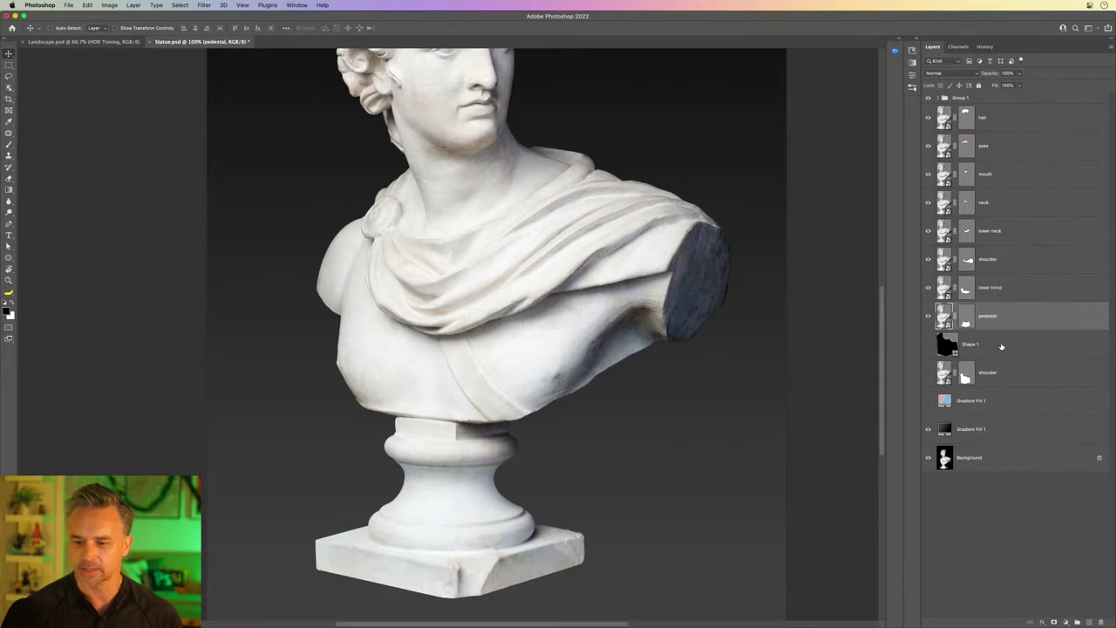
{"action": "left_click", "coordinate": [1003, 345]}
Step: Add an empty layer above Shape 1, save the document, and hide the eyes layer
{"action": "left_click", "coordinate": [1087, 620]}
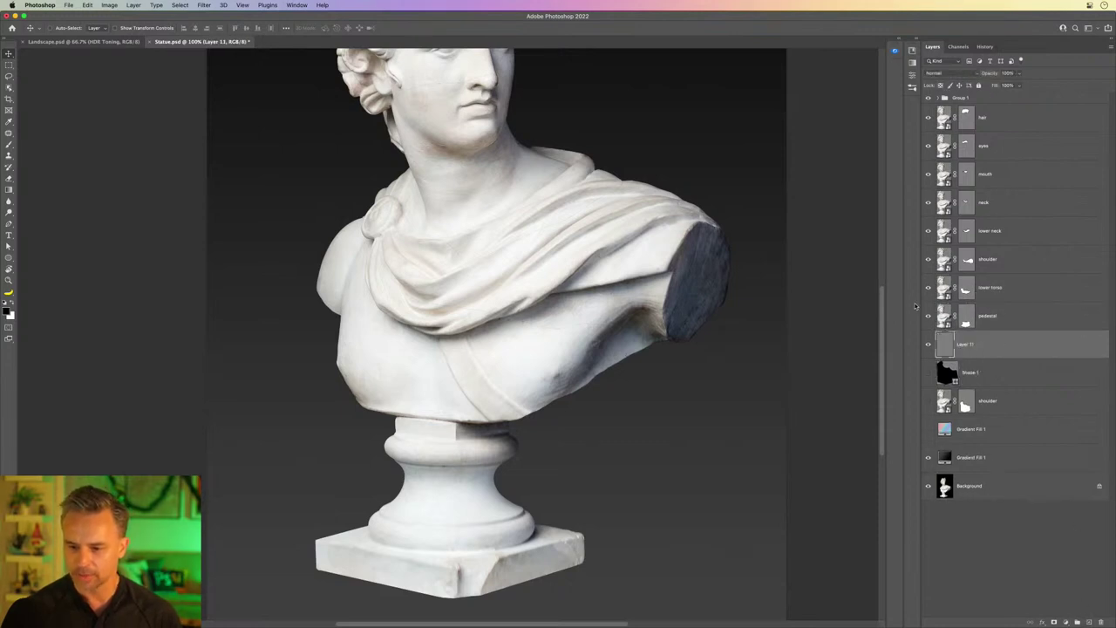
{"action": "scroll", "coordinate": [270, 340], "scroll_direction": "up", "scroll_amount": 5}
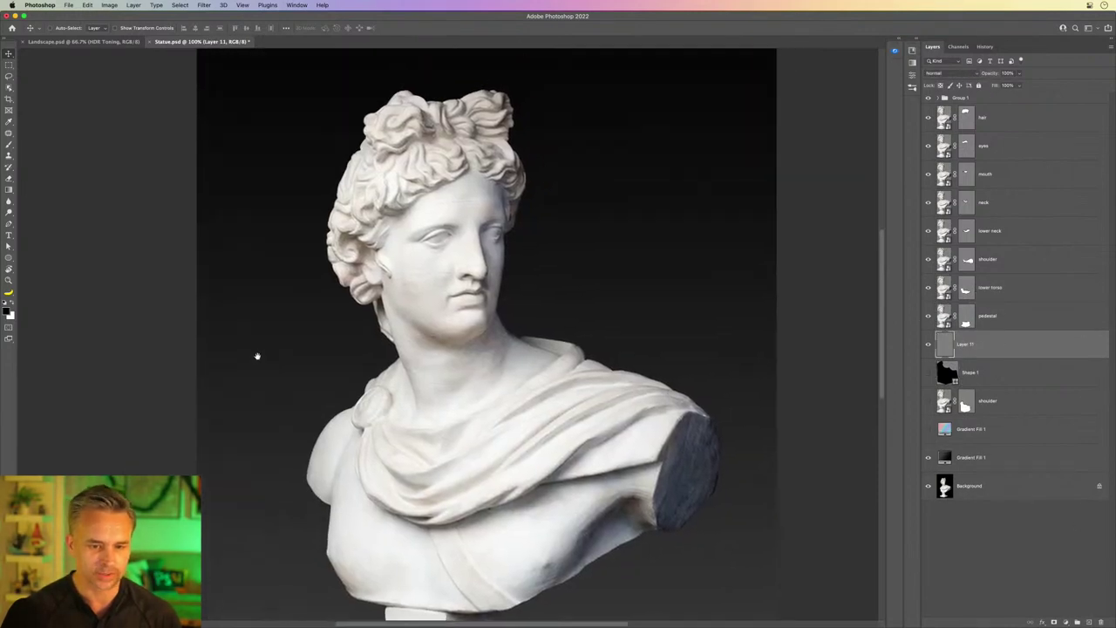
{"action": "left_click", "coordinate": [9, 189]}
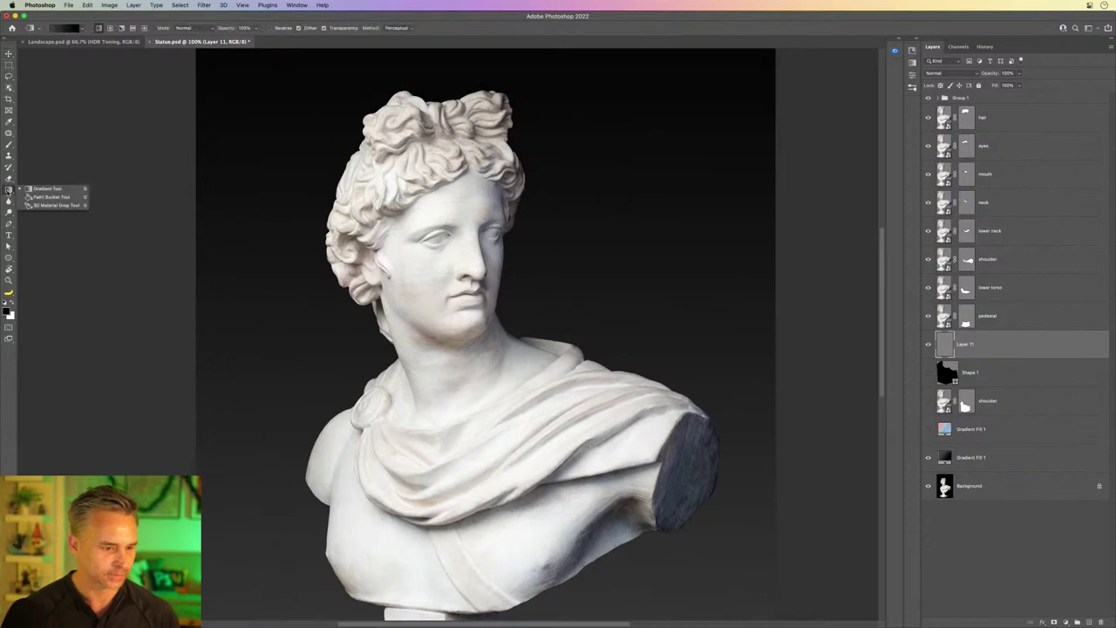
{"action": "left_click", "coordinate": [8, 191]}
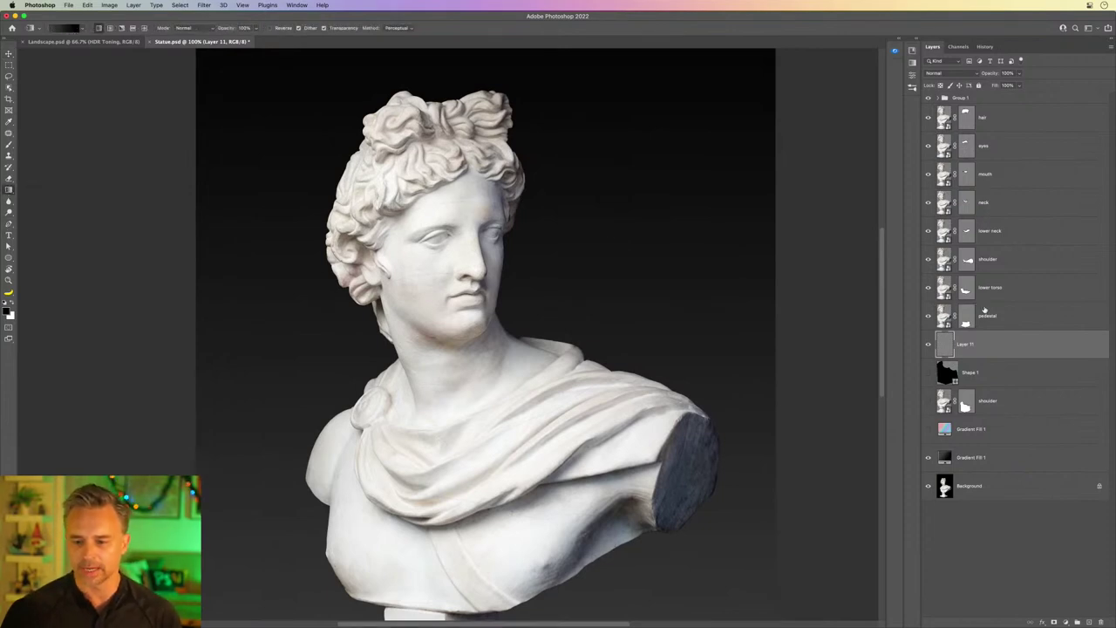
{"action": "key", "text": "ctrl+s"}
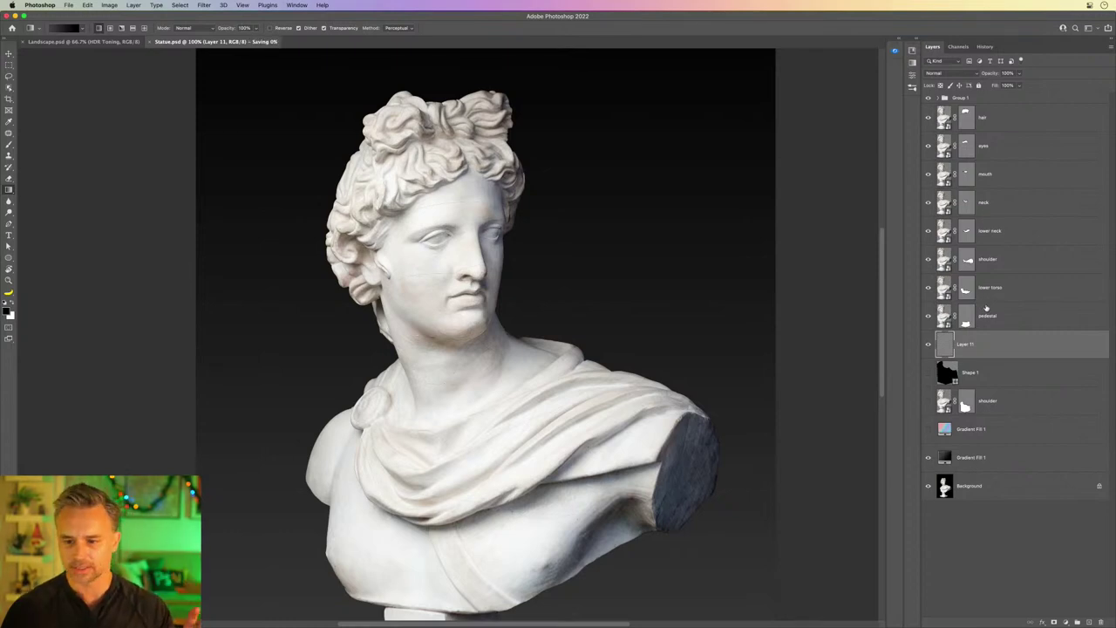
{"action": "left_click", "coordinate": [928, 146]}
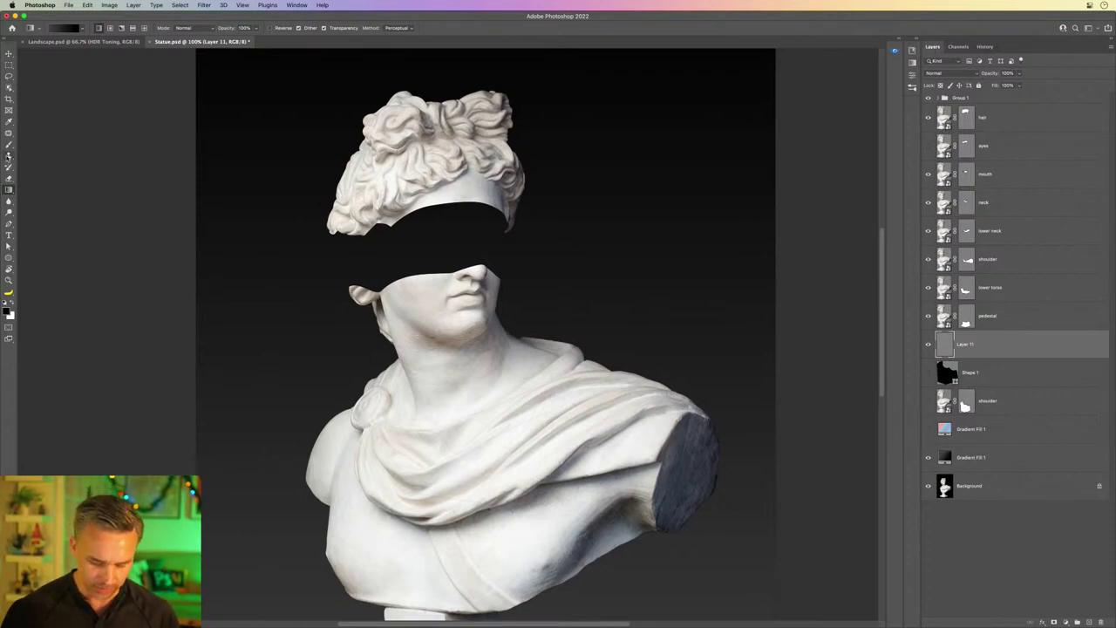
Step: Choose the Brush tool with a bright magenta foreground colour
{"action": "left_click", "coordinate": [8, 147]}
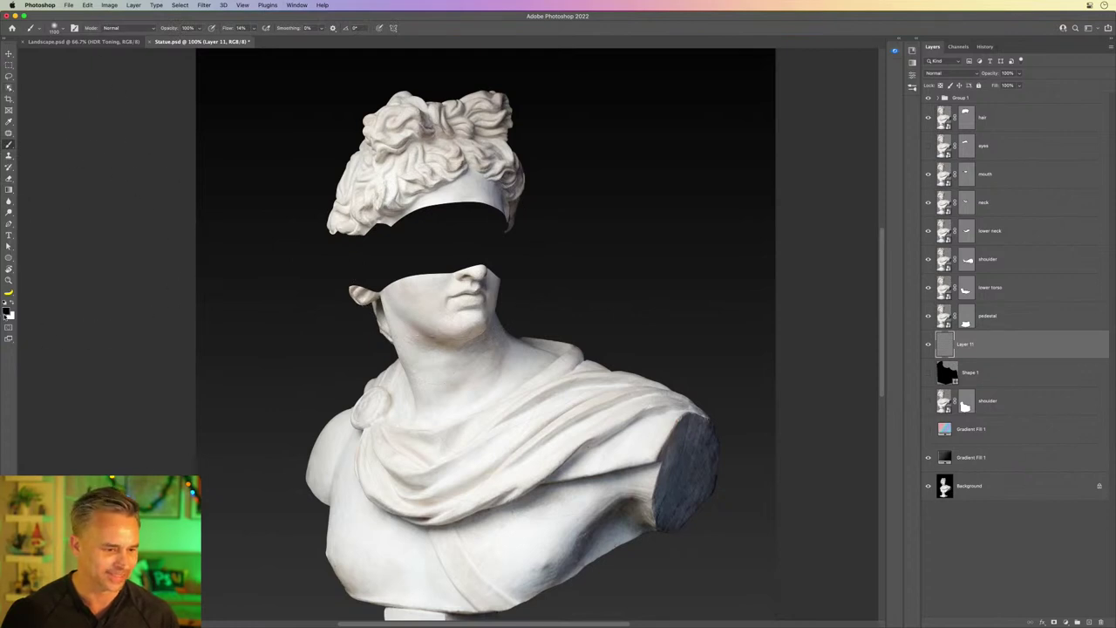
{"action": "left_click", "coordinate": [7, 312]}
{"action": "mouse_move", "coordinate": [244, 219]}
{"action": "left_mouse_down"}
{"action": "mouse_move", "coordinate": [284, 206]}
{"action": "mouse_move", "coordinate": [684, 224]}
{"action": "left_mouse_up"}
{"action": "left_click", "coordinate": [689, 261]}
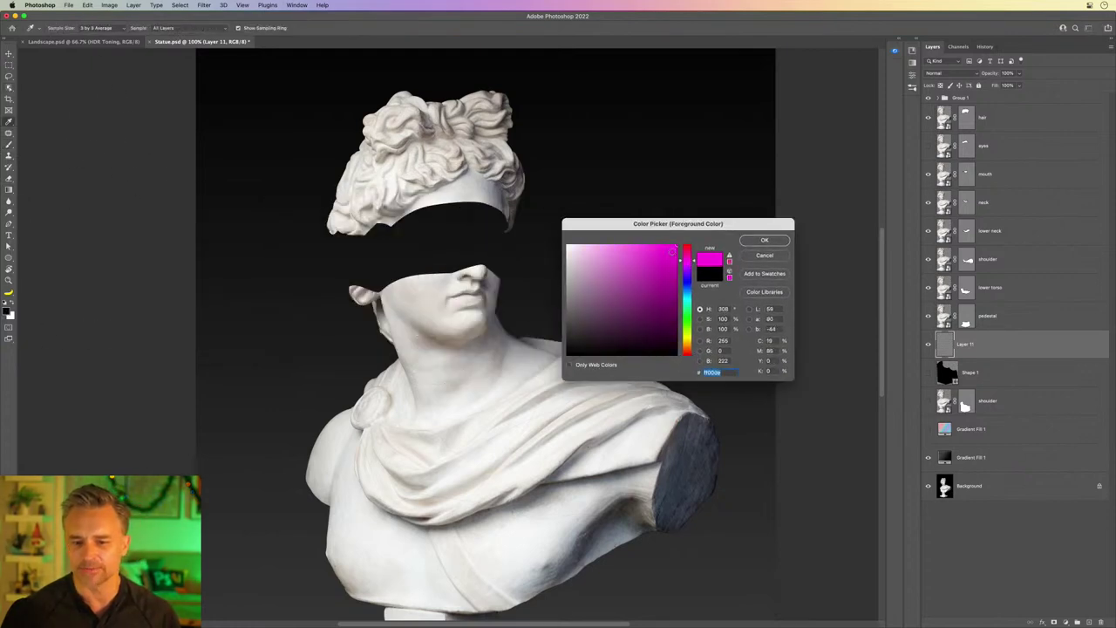
{"action": "left_click", "coordinate": [753, 240]}
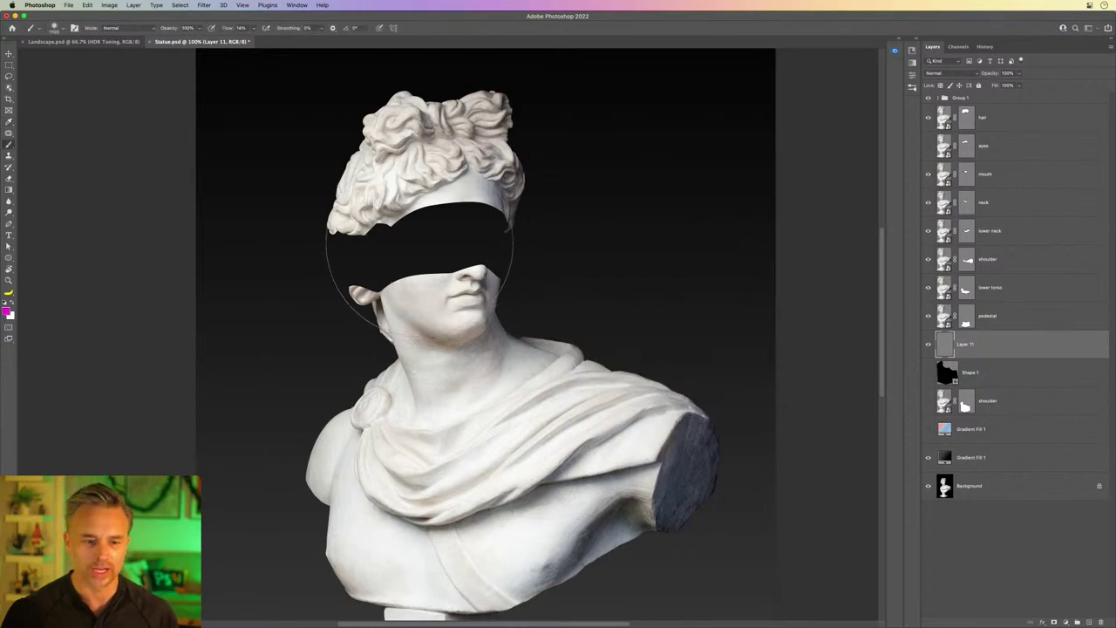
Step: Paint a magenta glow over the eye band, preview it on the gradient, then hide the layer
{"action": "key", "text": "bracketleft"}
{"action": "key", "text": "bracketleft"}
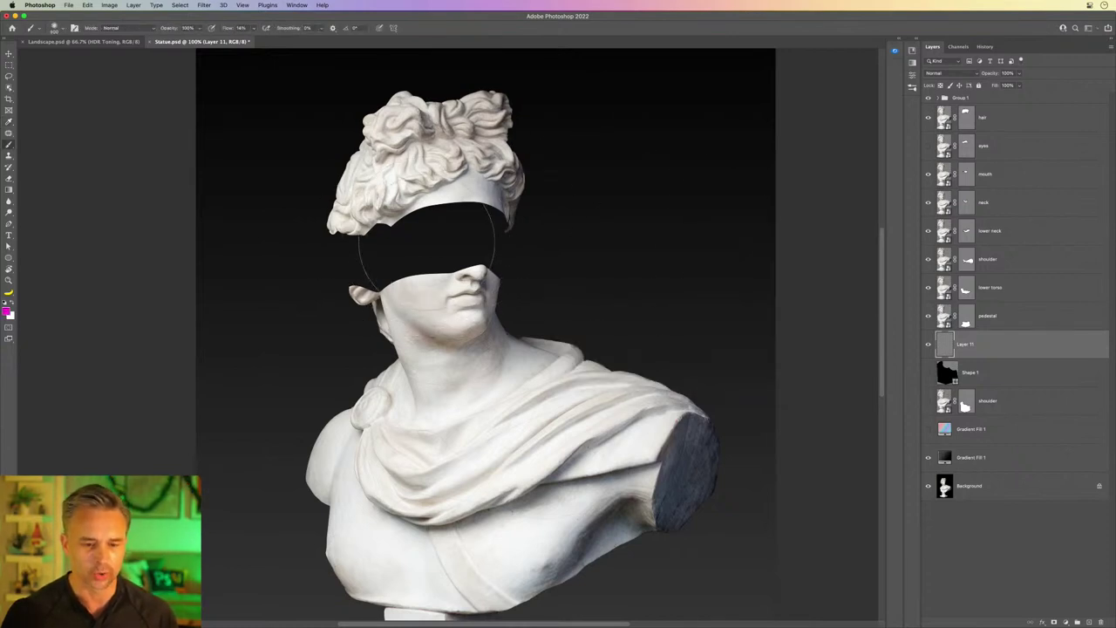
{"action": "left_click_drag", "start_coordinate": [428, 250], "coordinate": [440, 246]}
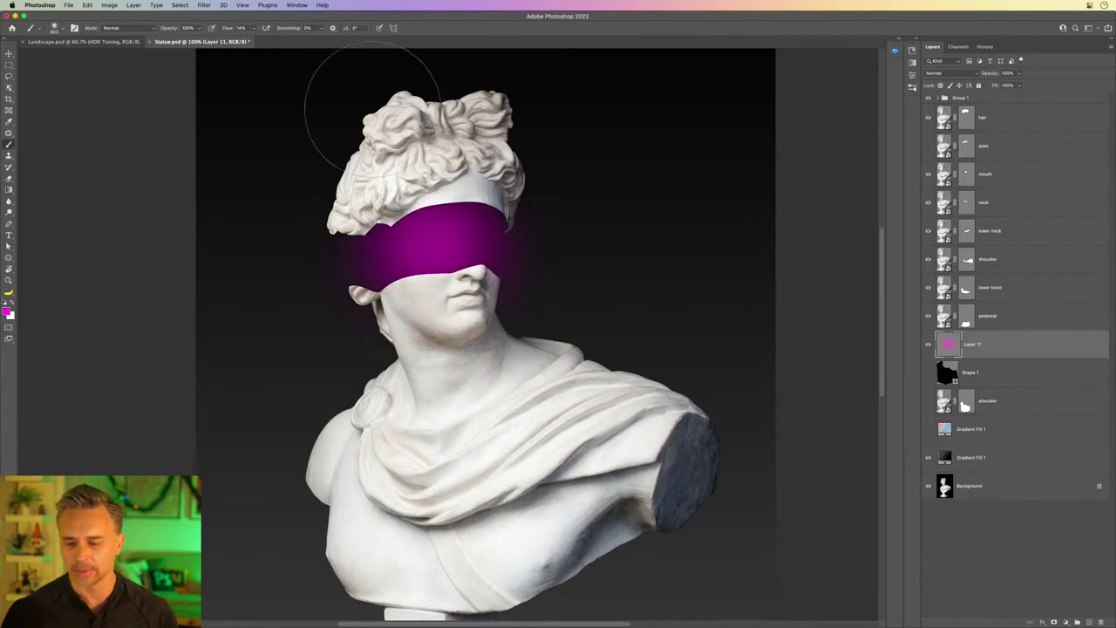
{"action": "left_click", "coordinate": [928, 430]}
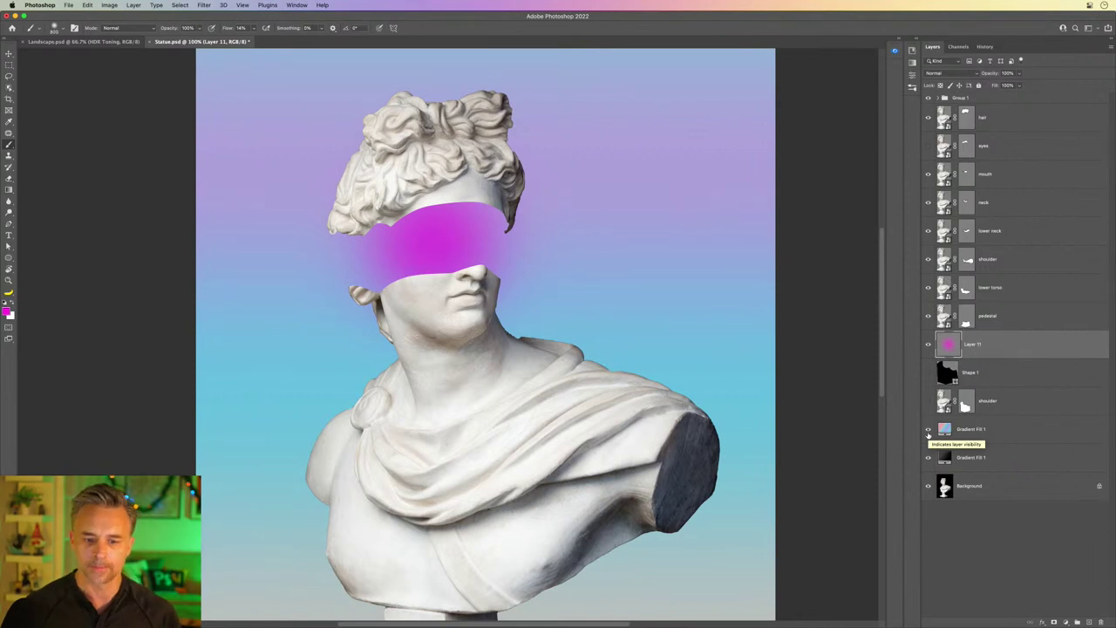
{"action": "left_click", "coordinate": [928, 430]}
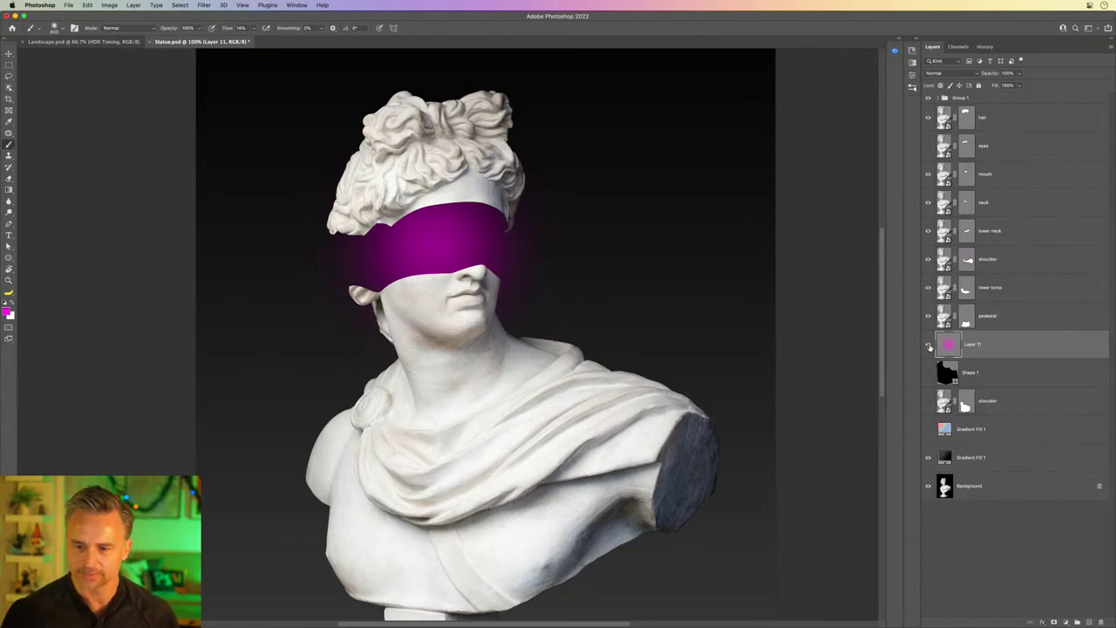
{"action": "left_click", "coordinate": [929, 345]}
Step: Move the pedestal copy under the hair layer, delete its mask, and rasterize it
{"action": "left_click", "coordinate": [983, 145]}
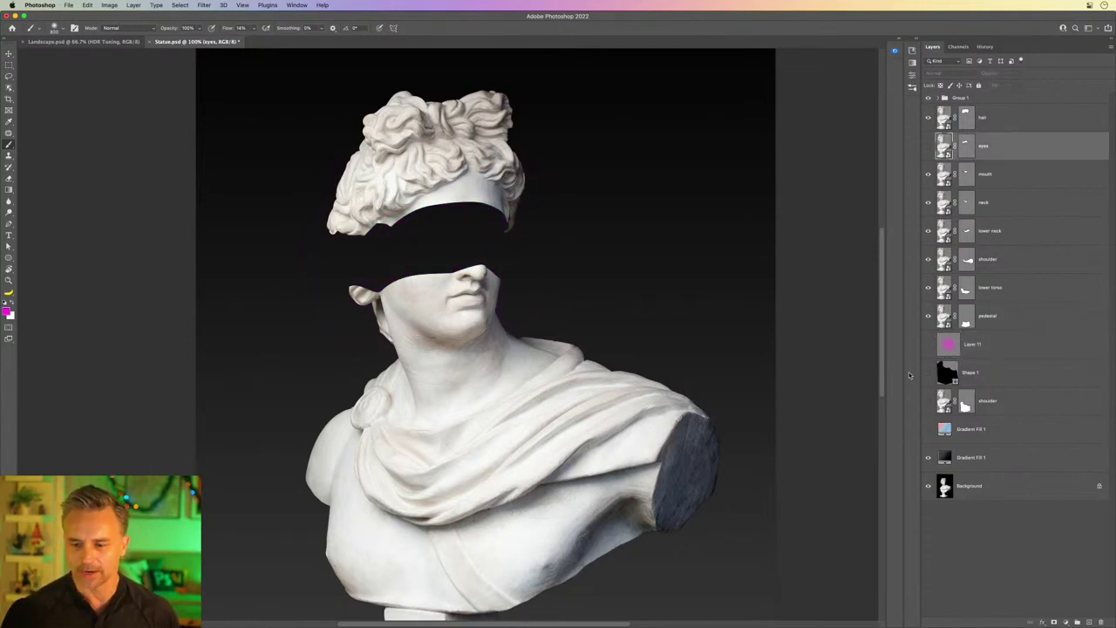
{"action": "left_click", "coordinate": [996, 324]}
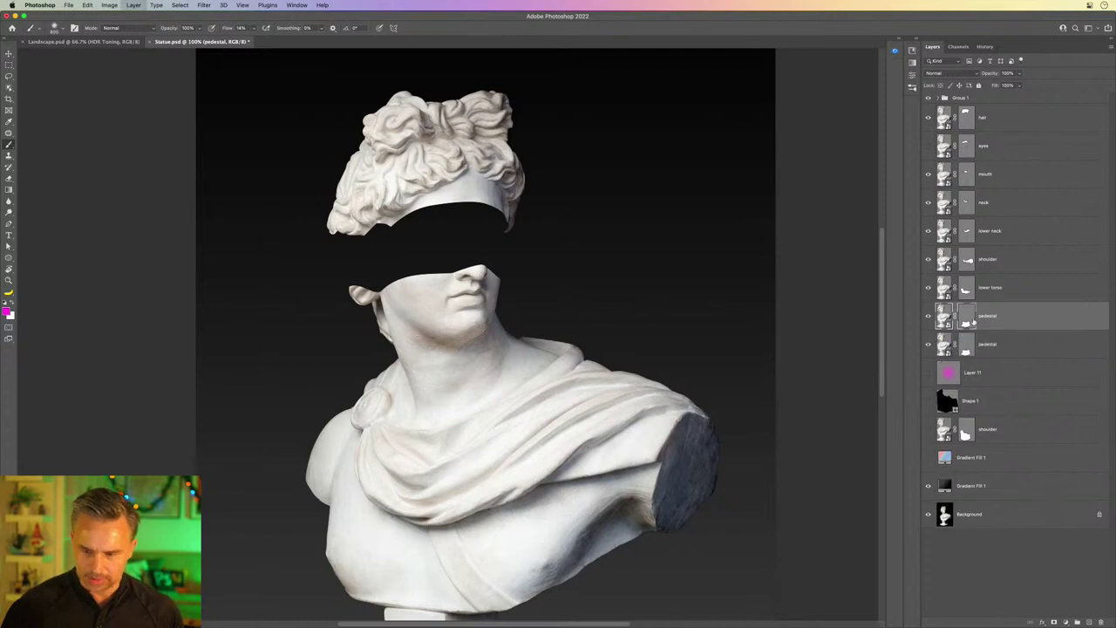
{"action": "left_click_drag", "start_coordinate": [998, 325], "coordinate": [988, 156]}
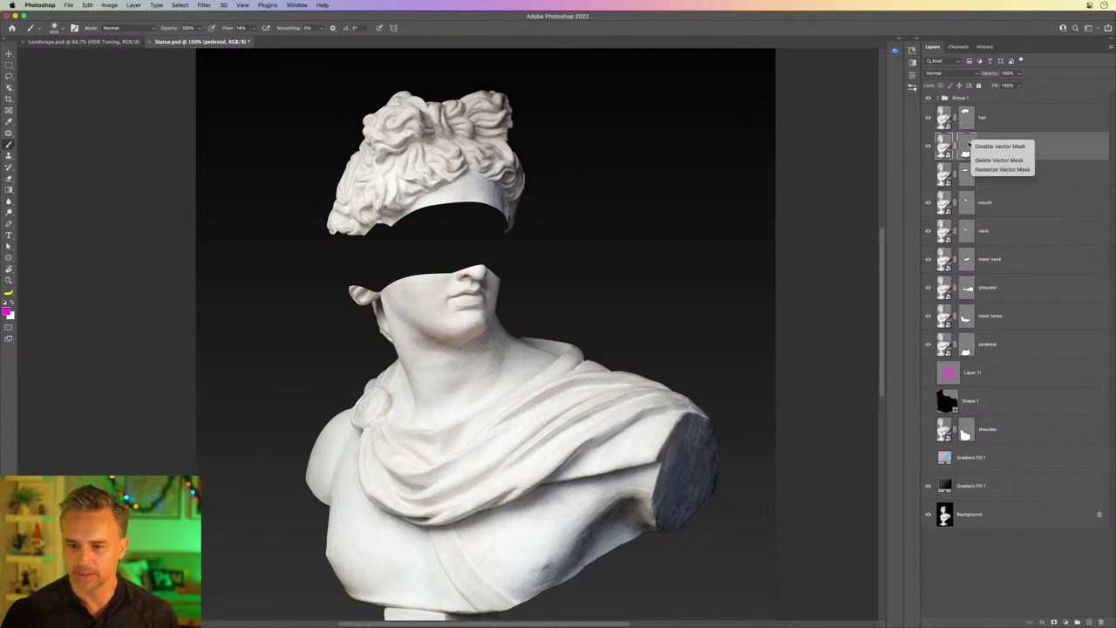
{"action": "left_click", "coordinate": [948, 155]}
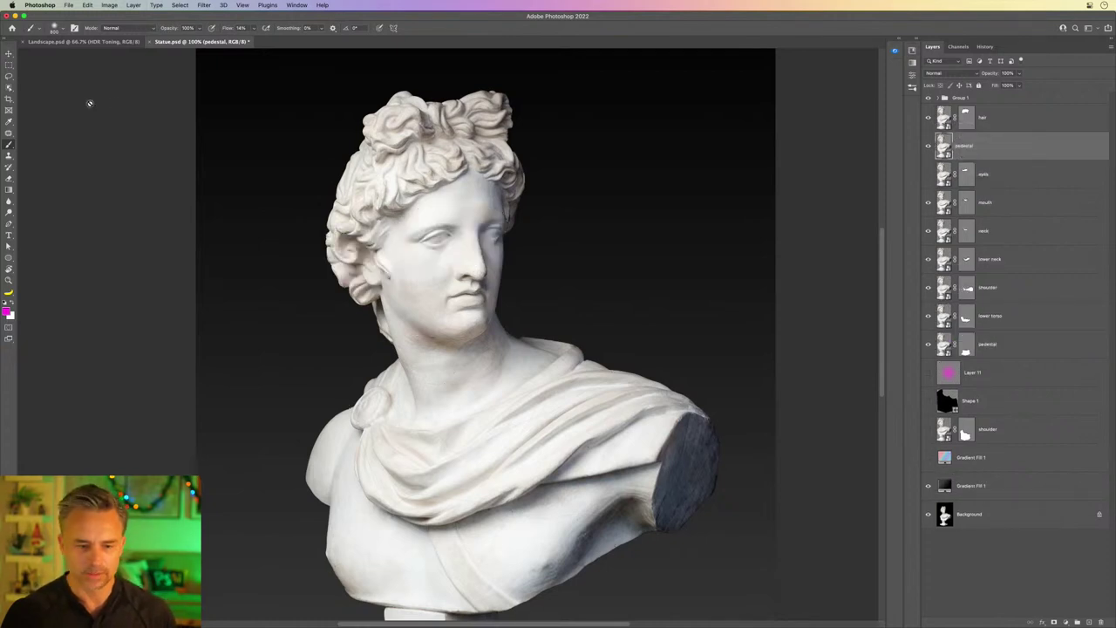
{"action": "key", "text": "v"}
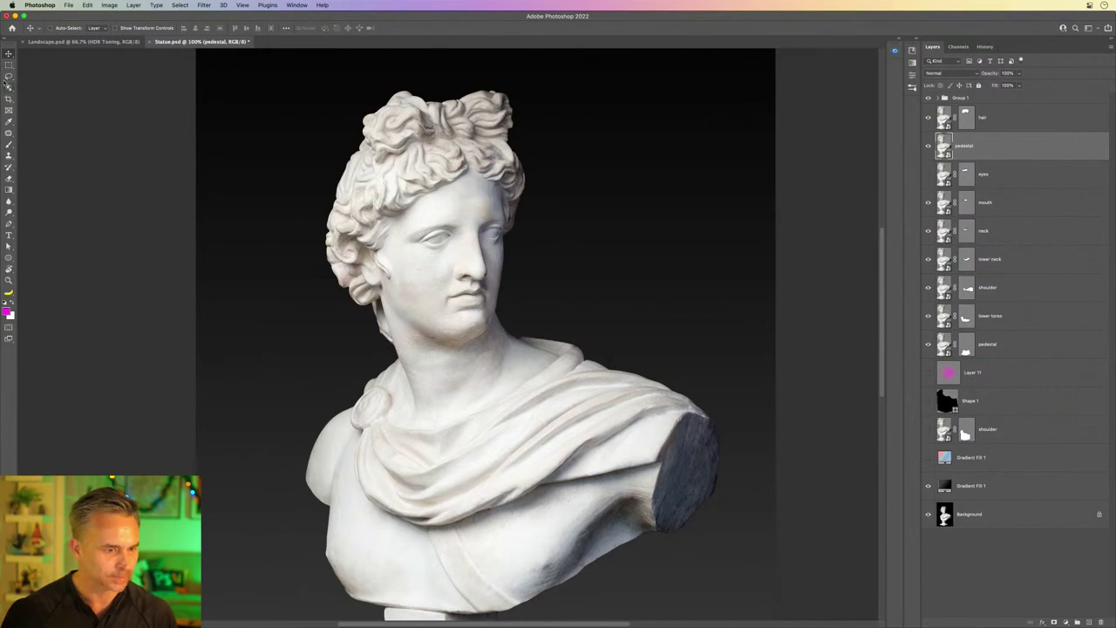
{"action": "left_click", "coordinate": [9, 76]}
{"action": "right_click", "coordinate": [946, 146]}
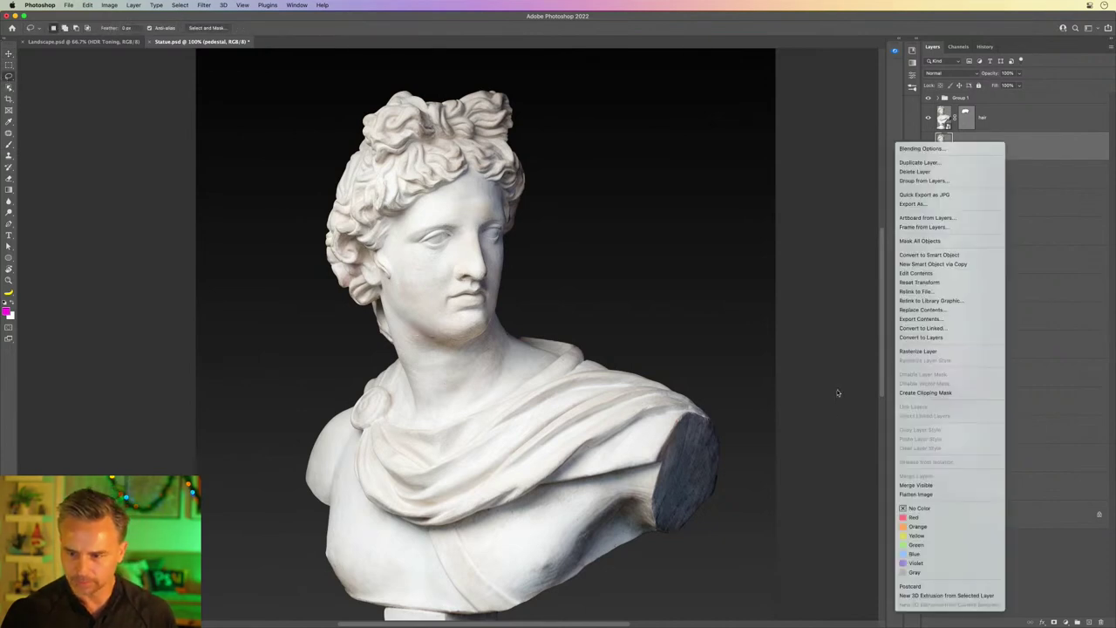
{"action": "left_click", "coordinate": [917, 350]}
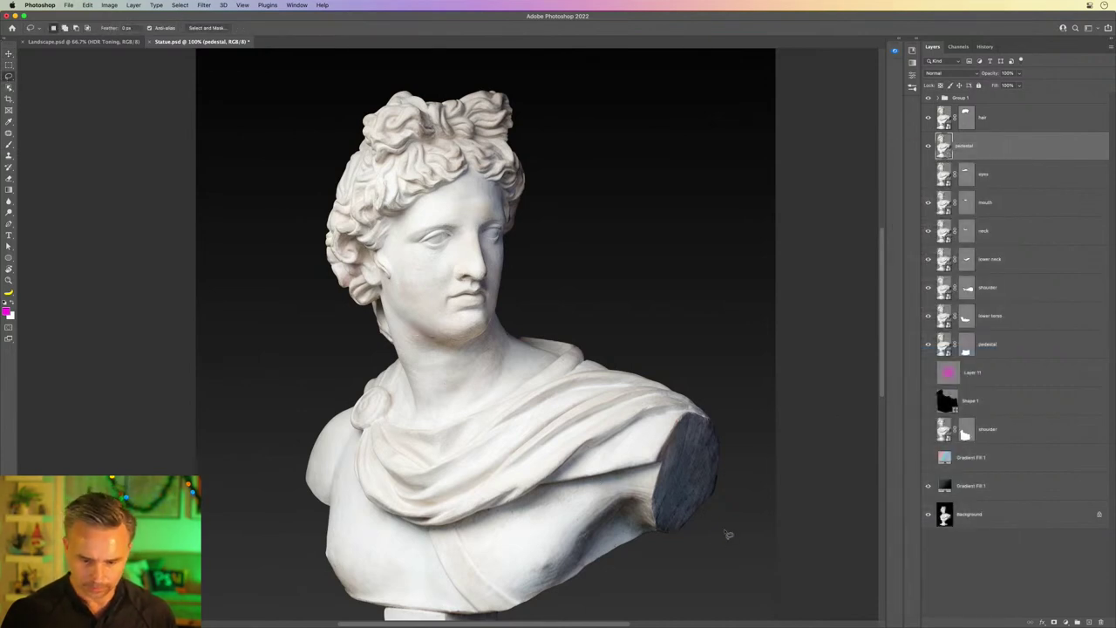
Step: Lasso the dark stone shoulder cut onto a new layer and hide the eyes section
{"action": "left_click_drag", "start_coordinate": [729, 535], "coordinate": [660, 538]}
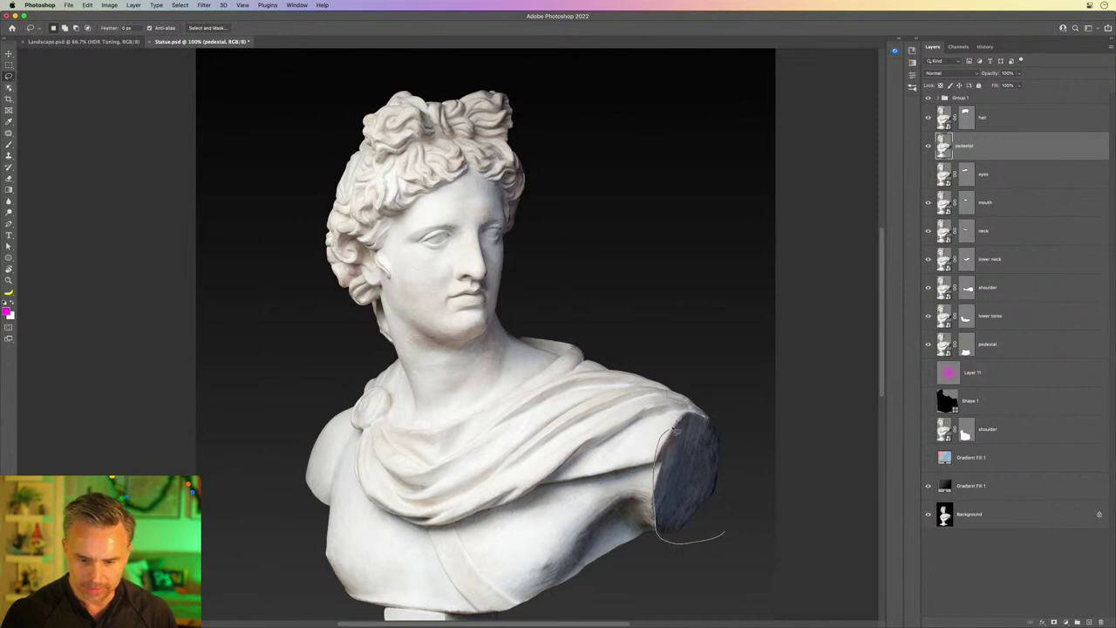
{"action": "left_click_drag", "start_coordinate": [656, 475], "coordinate": [722, 534]}
{"action": "key", "text": "ctrl+j"}
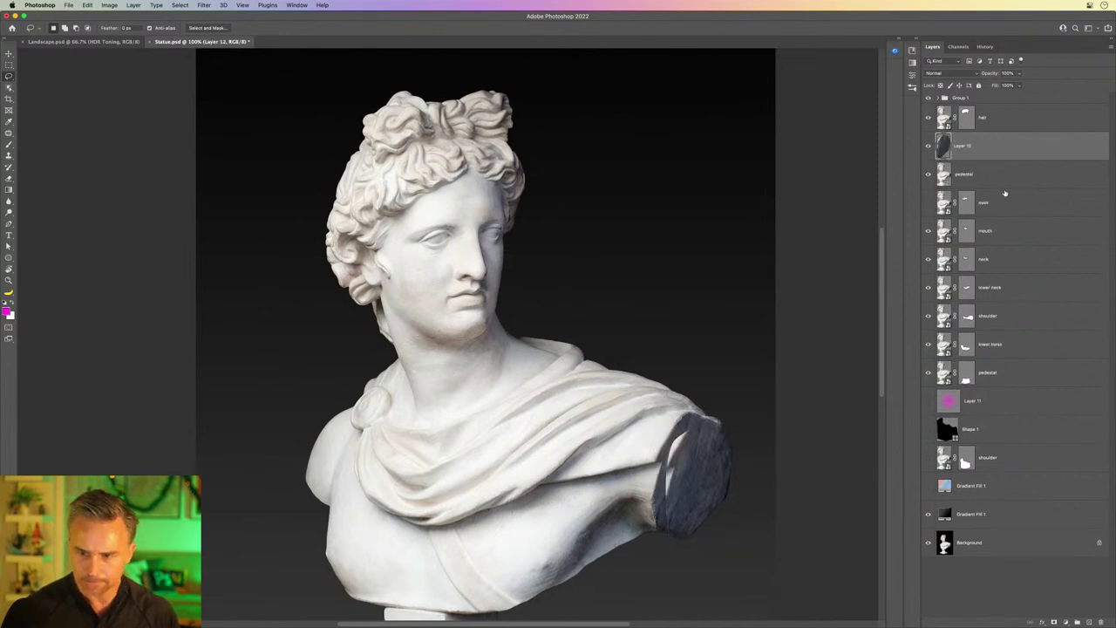
{"action": "left_click", "coordinate": [928, 203]}
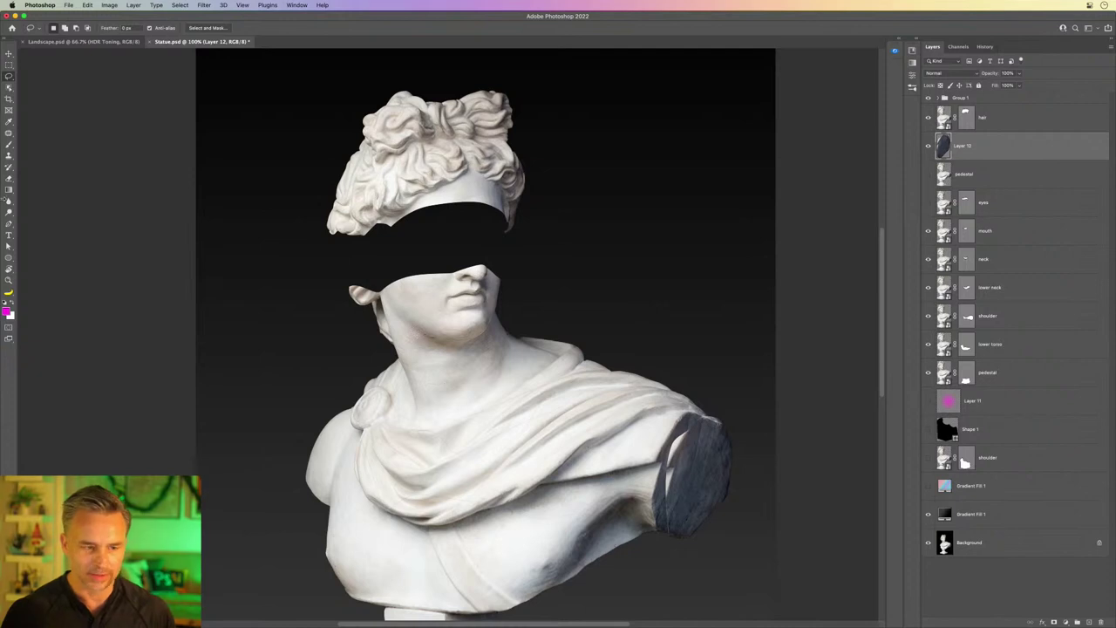
{"action": "left_click", "coordinate": [9, 56]}
Step: Move Layer 12's stone piece up under the hair, rotating and scaling it to fit
{"action": "left_click_drag", "start_coordinate": [522, 429], "coordinate": [260, 194]}
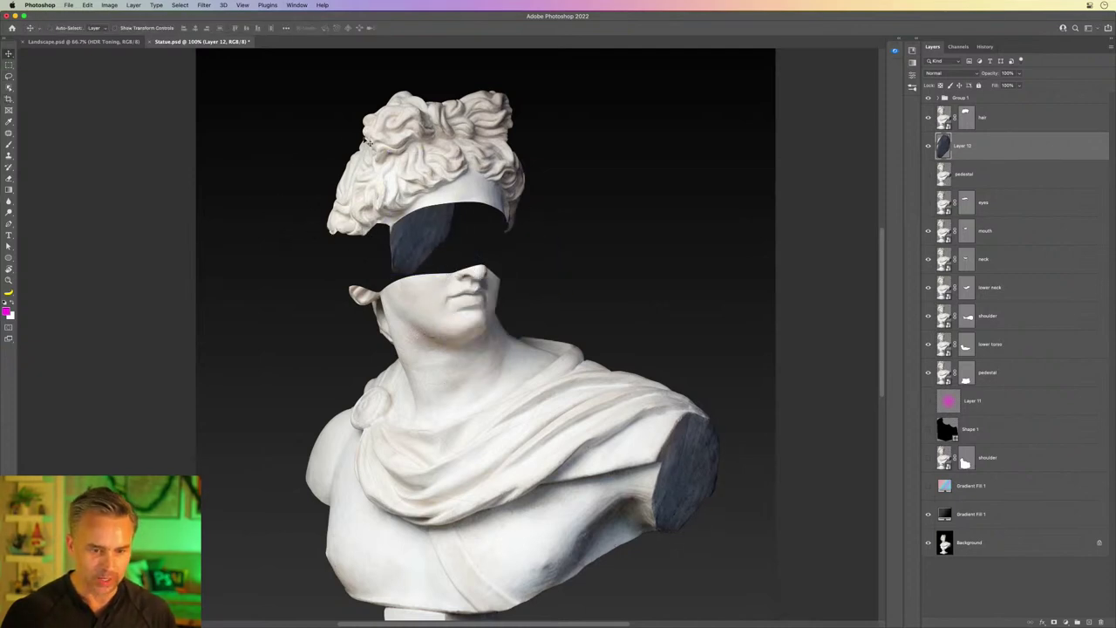
{"action": "key", "text": "ctrl+t"}
{"action": "left_click_drag", "start_coordinate": [372, 130], "coordinate": [477, 148]}
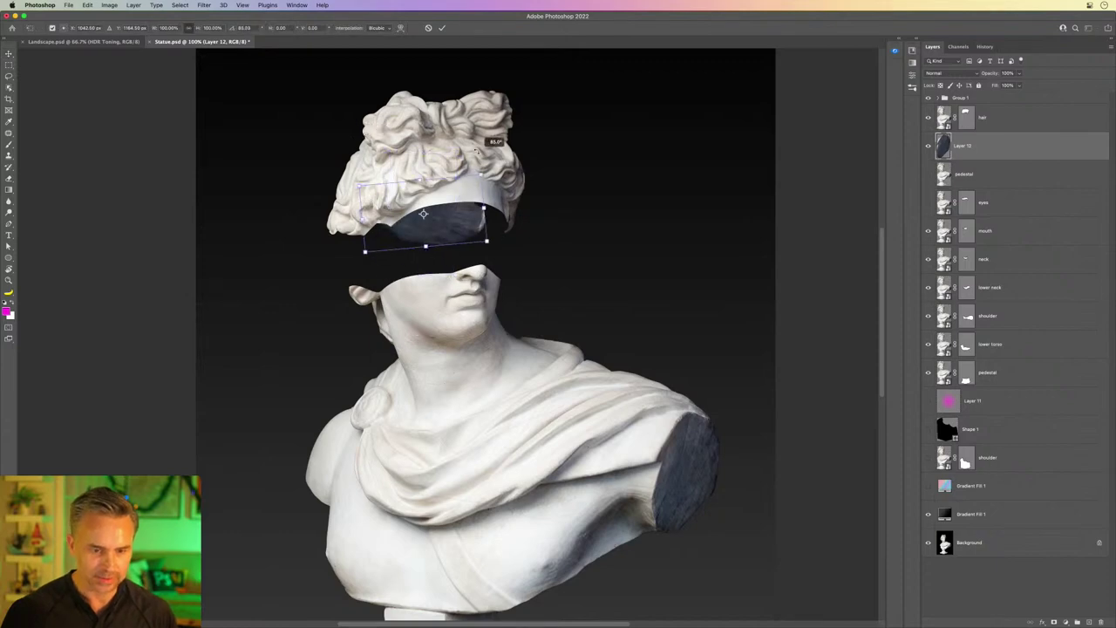
{"action": "key", "text": "ctrl+plus"}
{"action": "key", "text": "ctrl+plus"}
{"action": "scroll", "coordinate": [426, 512], "scroll_direction": "down", "scroll_amount": 3}
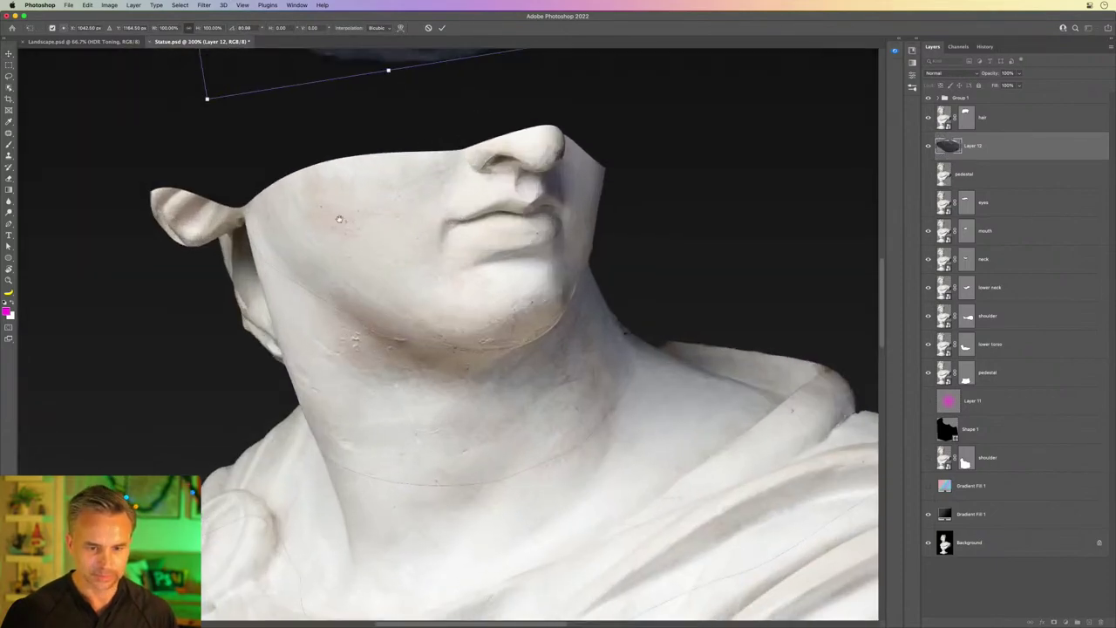
{"action": "scroll", "coordinate": [426, 512], "scroll_direction": "up", "scroll_amount": 4}
{"action": "scroll", "coordinate": [426, 512], "scroll_direction": "up", "scroll_amount": 2}
{"action": "left_click_drag", "start_coordinate": [530, 351], "coordinate": [565, 372]}
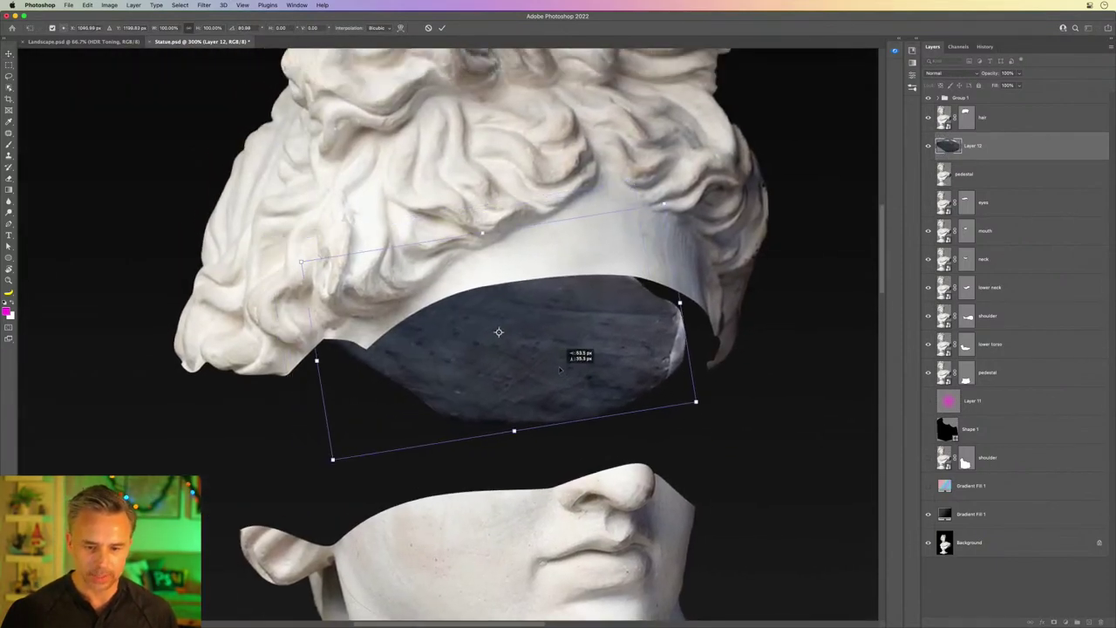
{"action": "right_click", "coordinate": [536, 299]}
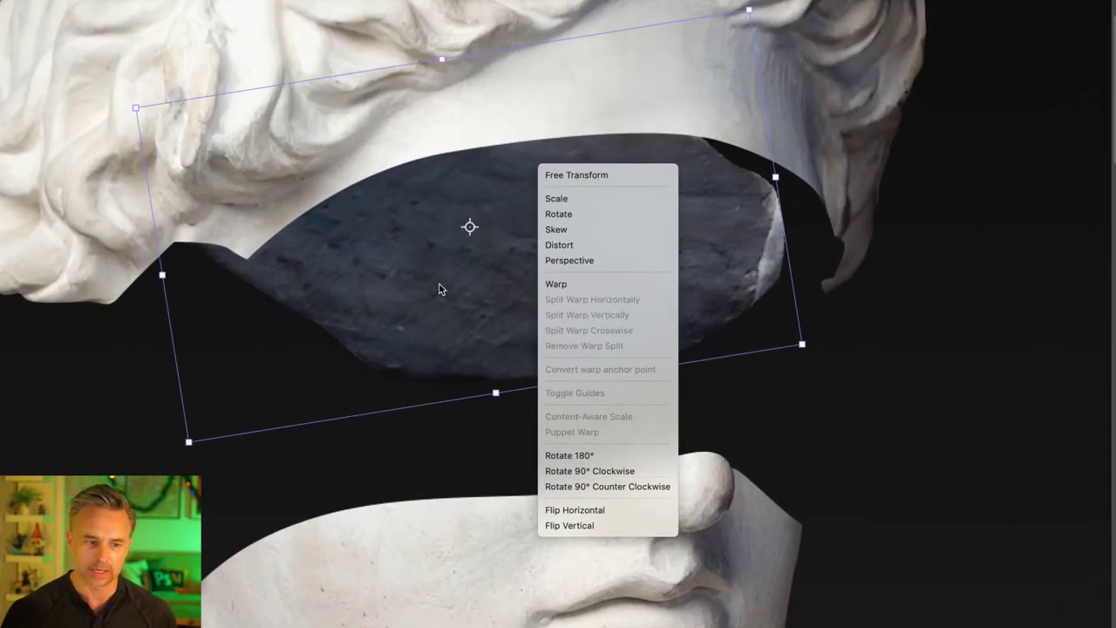
{"action": "left_click", "coordinate": [149, 285]}
{"action": "mouse_move", "coordinate": [163, 276]}
{"action": "left_mouse_down"}
{"action": "mouse_move", "coordinate": [180, 274]}
{"action": "mouse_move", "coordinate": [152, 309]}
{"action": "left_mouse_up"}
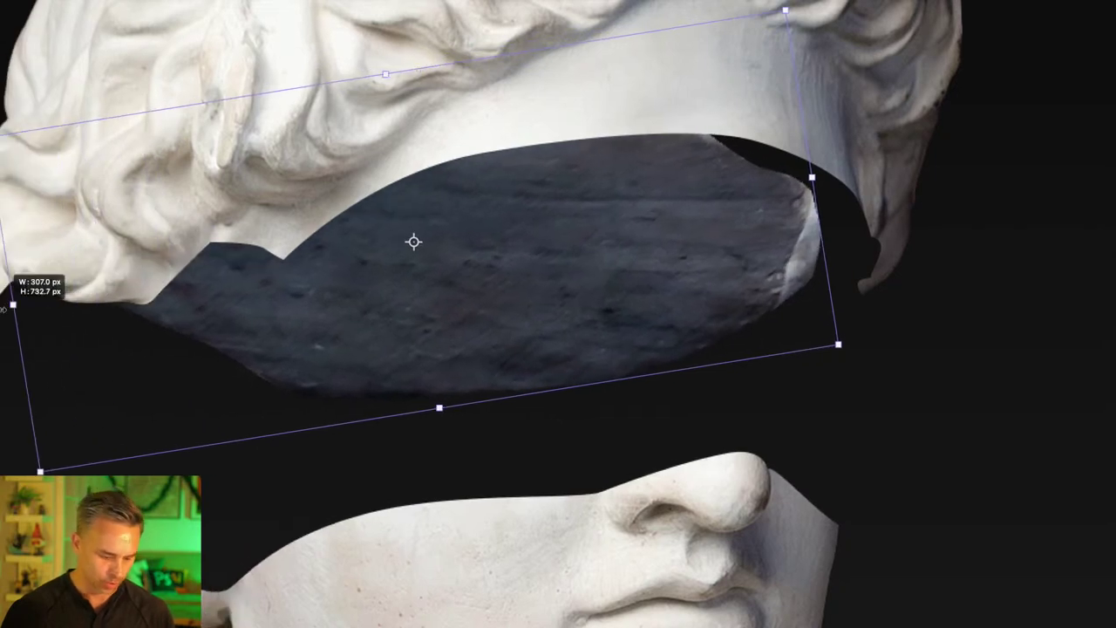
{"action": "left_click_drag", "start_coordinate": [153, 309], "coordinate": [98, 290]}
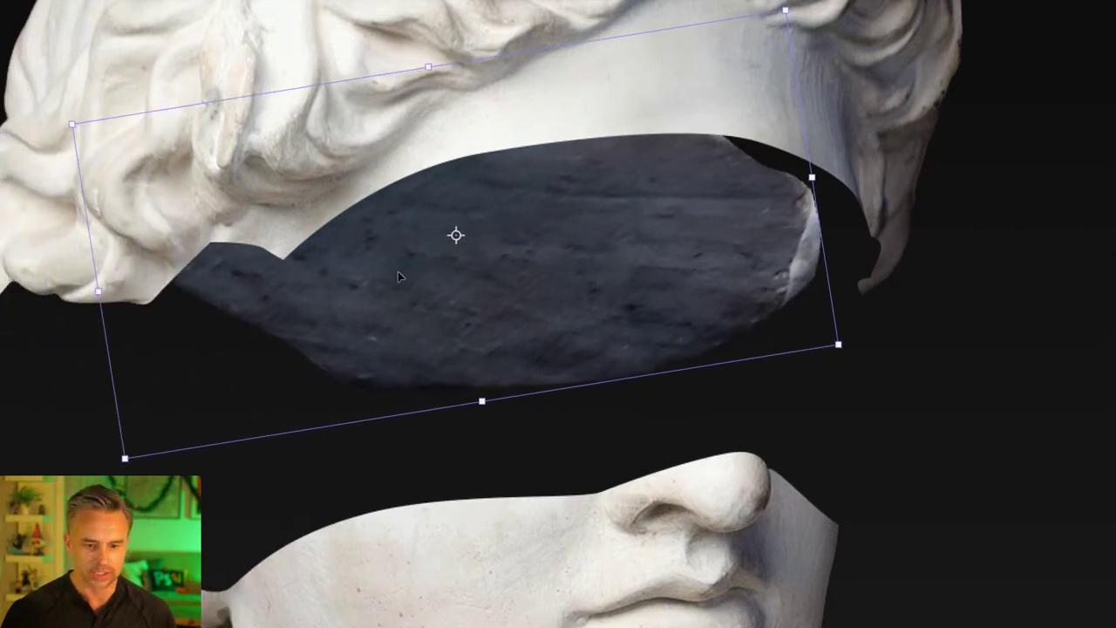
Step: Warp the stone piece's corners and edges to follow the hair's curve, then commit
{"action": "right_click", "coordinate": [539, 255]}
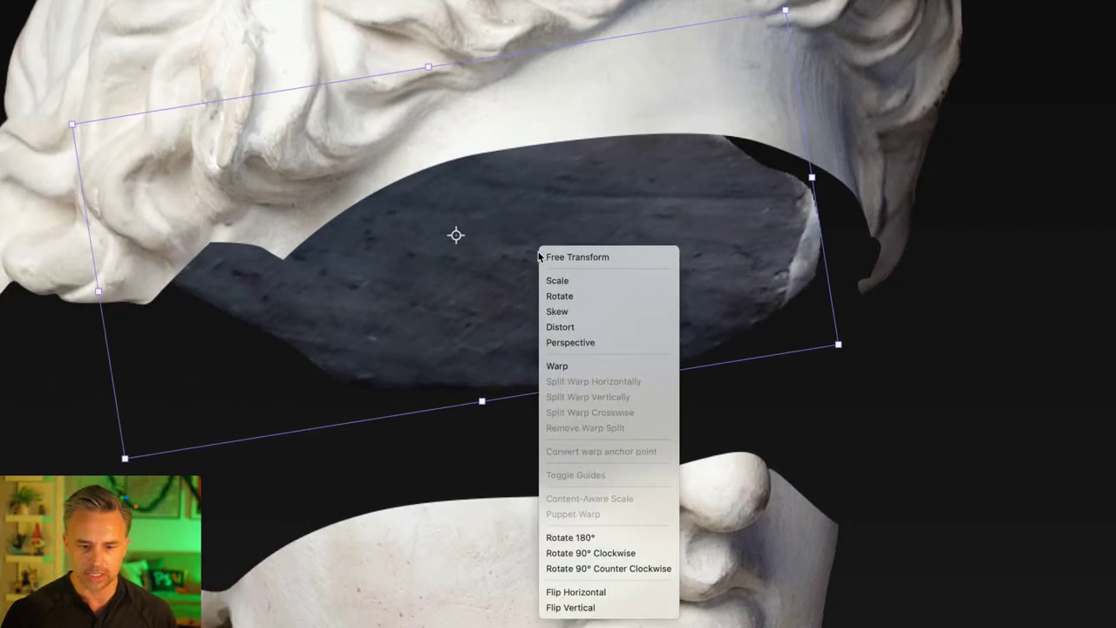
{"action": "left_click", "coordinate": [578, 367]}
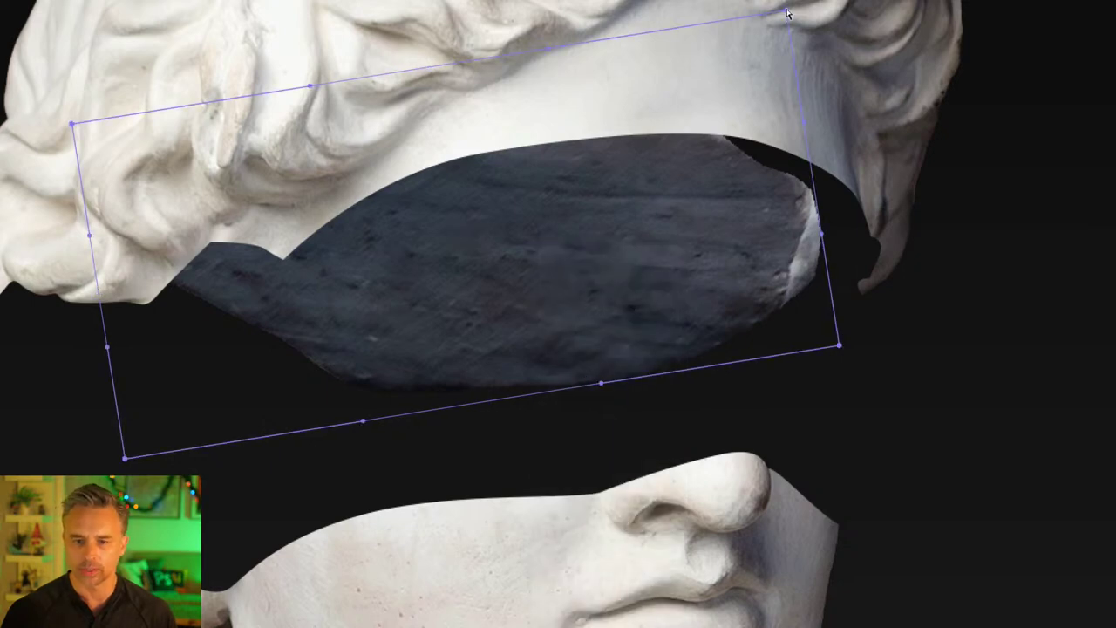
{"action": "left_click_drag", "start_coordinate": [787, 12], "coordinate": [932, 45]}
{"action": "left_click_drag", "start_coordinate": [828, 214], "coordinate": [915, 216]}
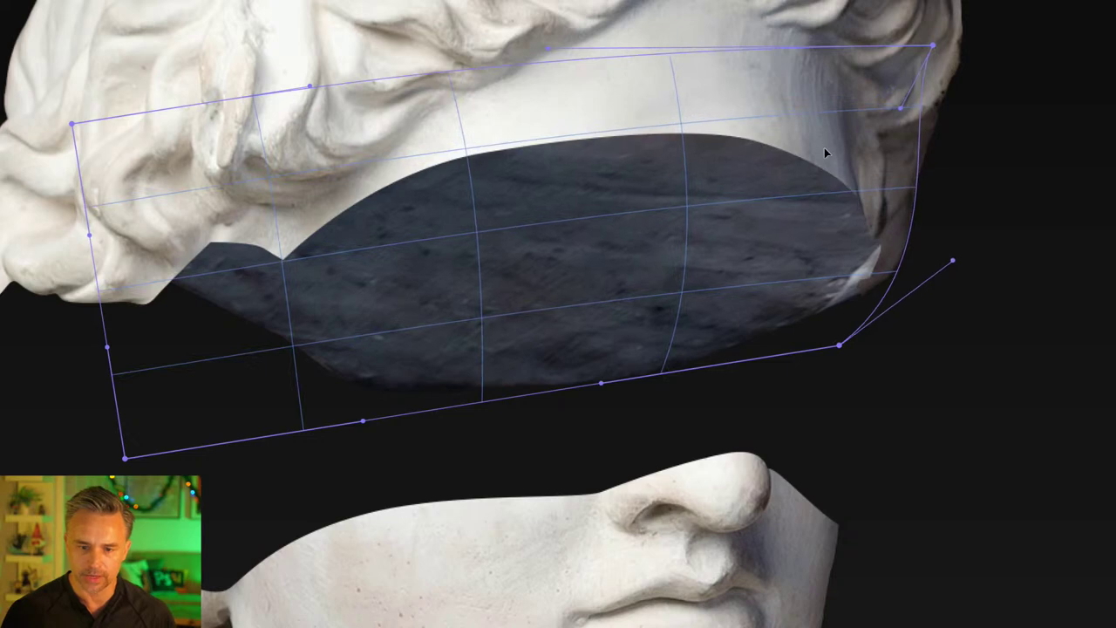
{"action": "left_click_drag", "start_coordinate": [173, 272], "coordinate": [382, 315]}
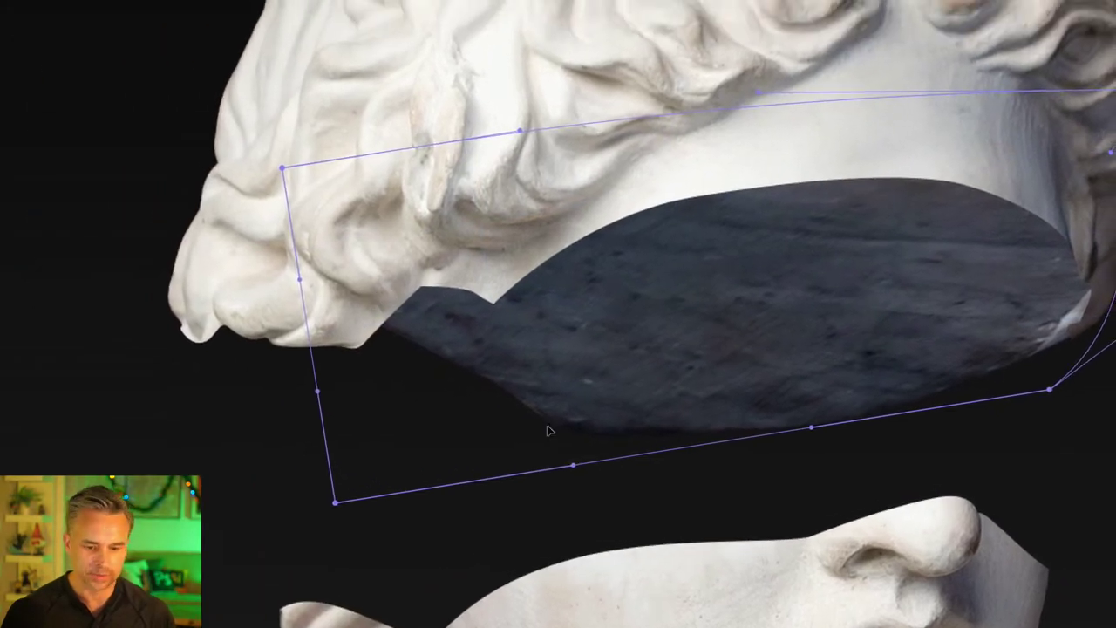
{"action": "left_click_drag", "start_coordinate": [549, 428], "coordinate": [520, 395]}
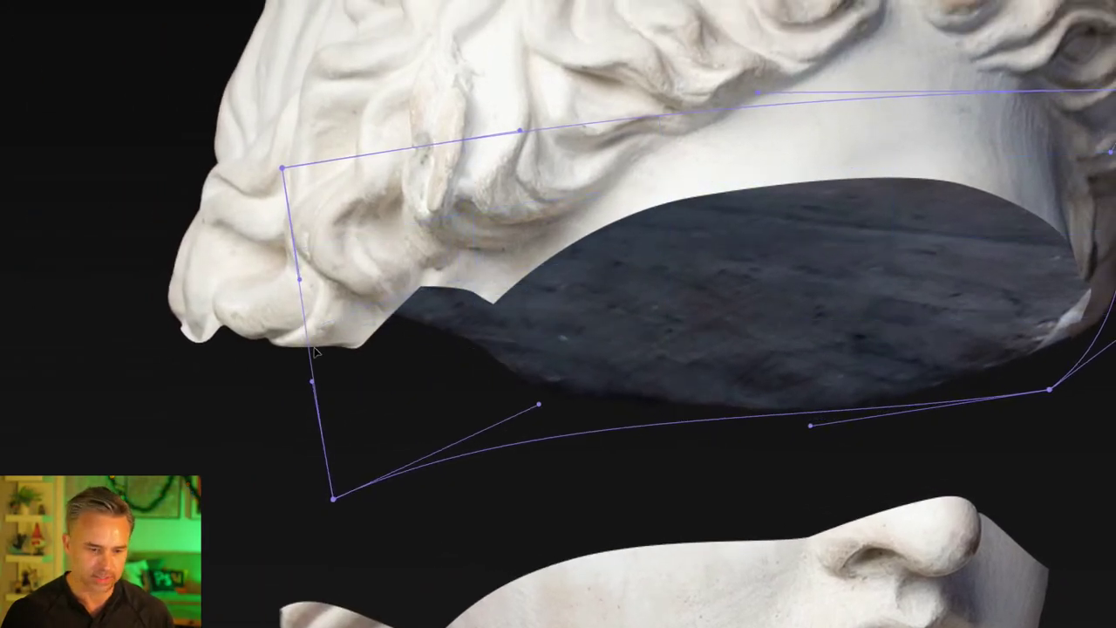
{"action": "mouse_move", "coordinate": [312, 387]}
{"action": "left_mouse_down"}
{"action": "mouse_move", "coordinate": [203, 347]}
{"action": "mouse_move", "coordinate": [213, 296]}
{"action": "left_mouse_up"}
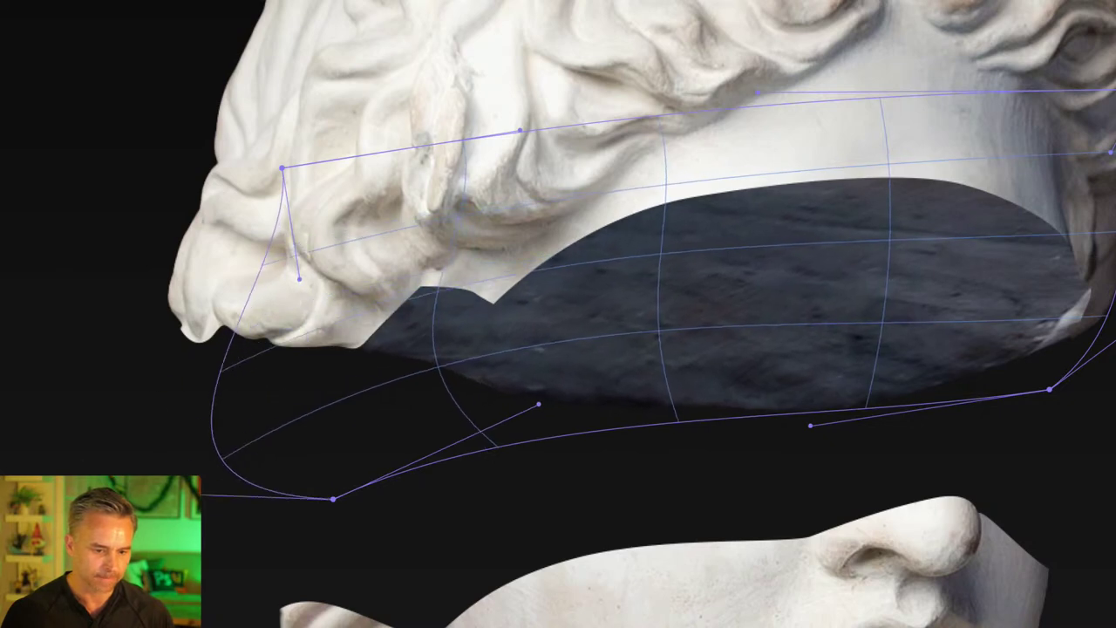
{"action": "left_click_drag", "start_coordinate": [300, 280], "coordinate": [162, 288]}
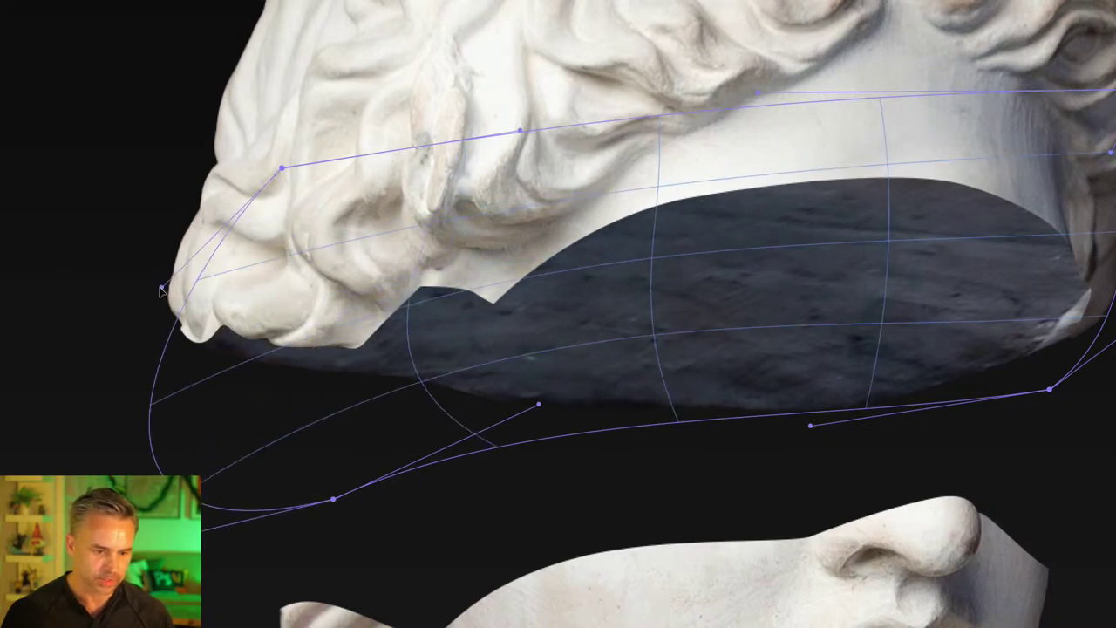
{"action": "key", "text": "ctrl+0"}
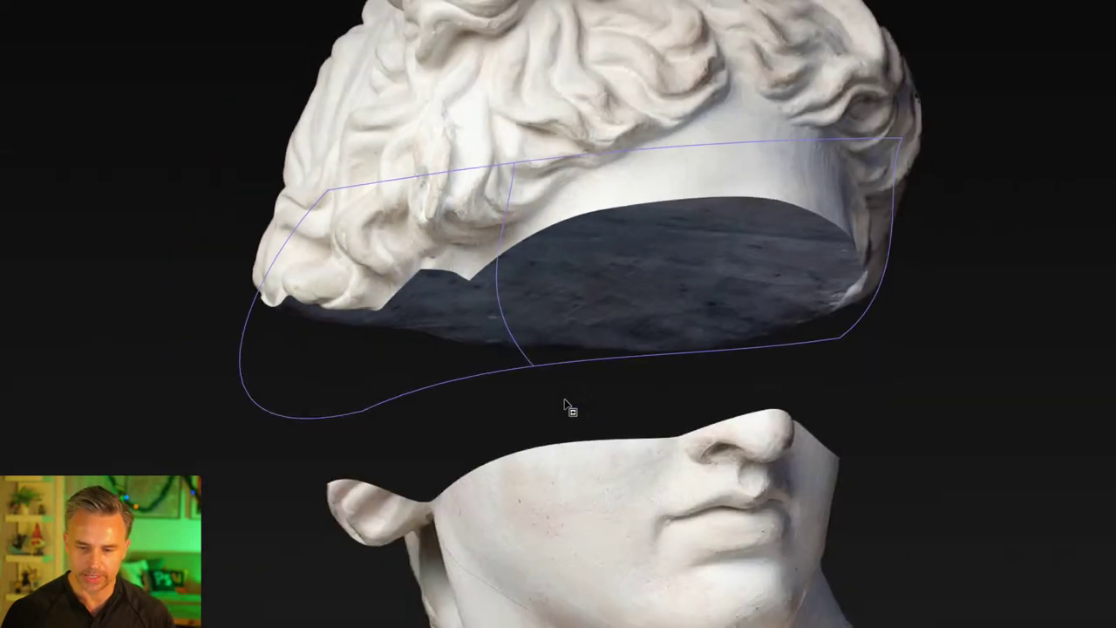
{"action": "key", "text": "Return"}
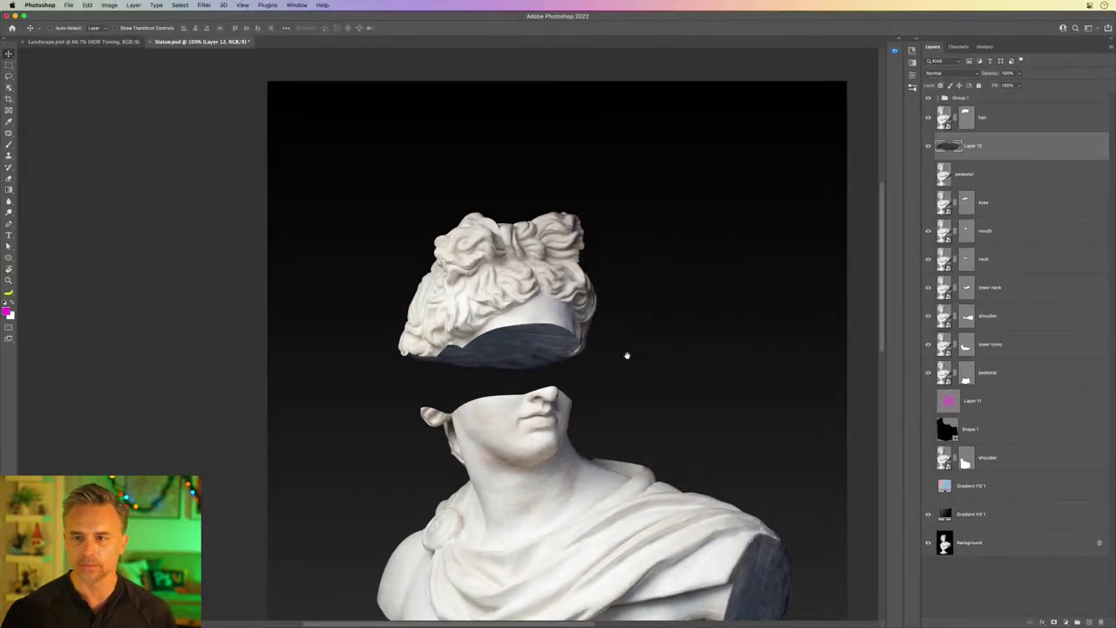
{"action": "left_click_drag", "start_coordinate": [625, 354], "coordinate": [603, 214]}
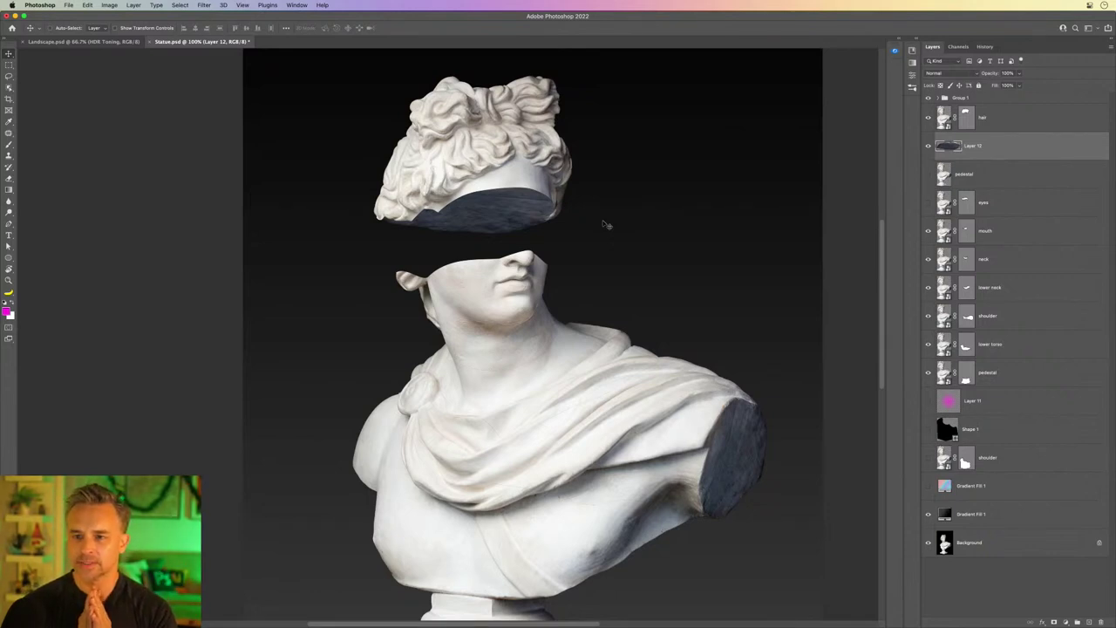
Step: Search Free Stock Search 2 Pro for 'statue' and download the split-face and curly-haired head photos
{"action": "left_click", "coordinate": [894, 48]}
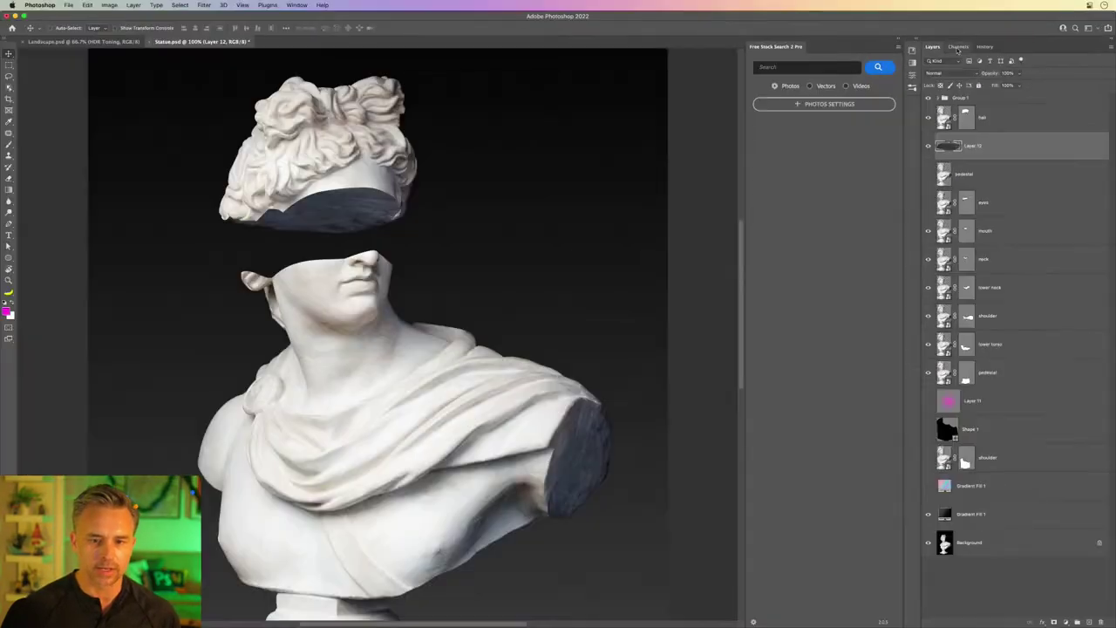
{"action": "left_click", "coordinate": [267, 5]}
{"action": "mouse_move", "coordinate": [331, 234]}
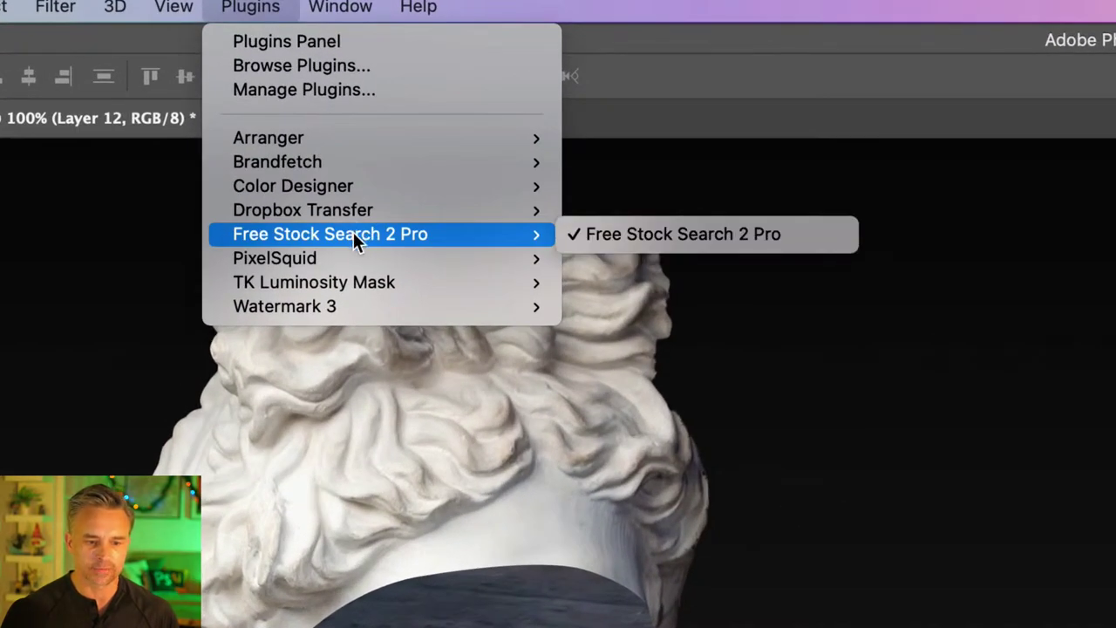
{"action": "left_click", "coordinate": [797, 55]}
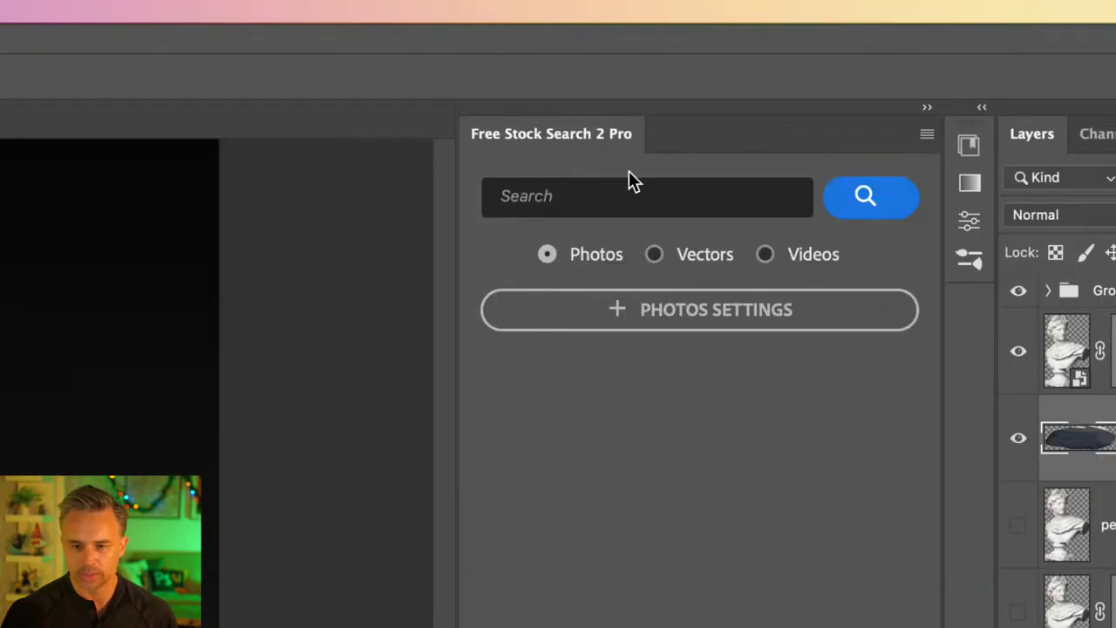
{"action": "left_click", "coordinate": [654, 202]}
{"action": "type", "text": "statue"}
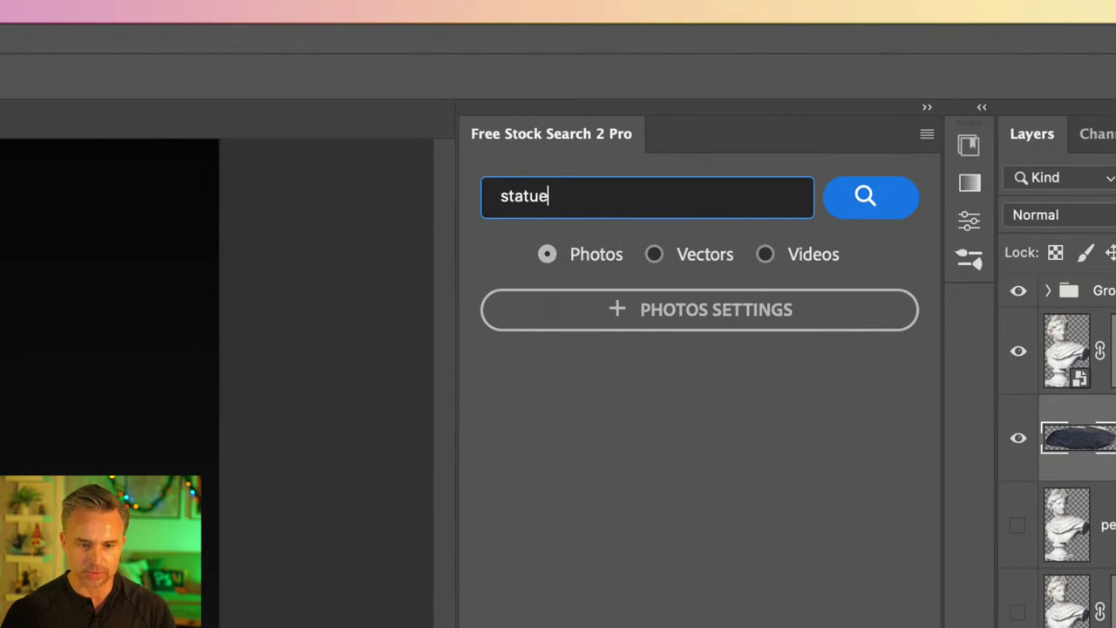
{"action": "key", "text": "Return"}
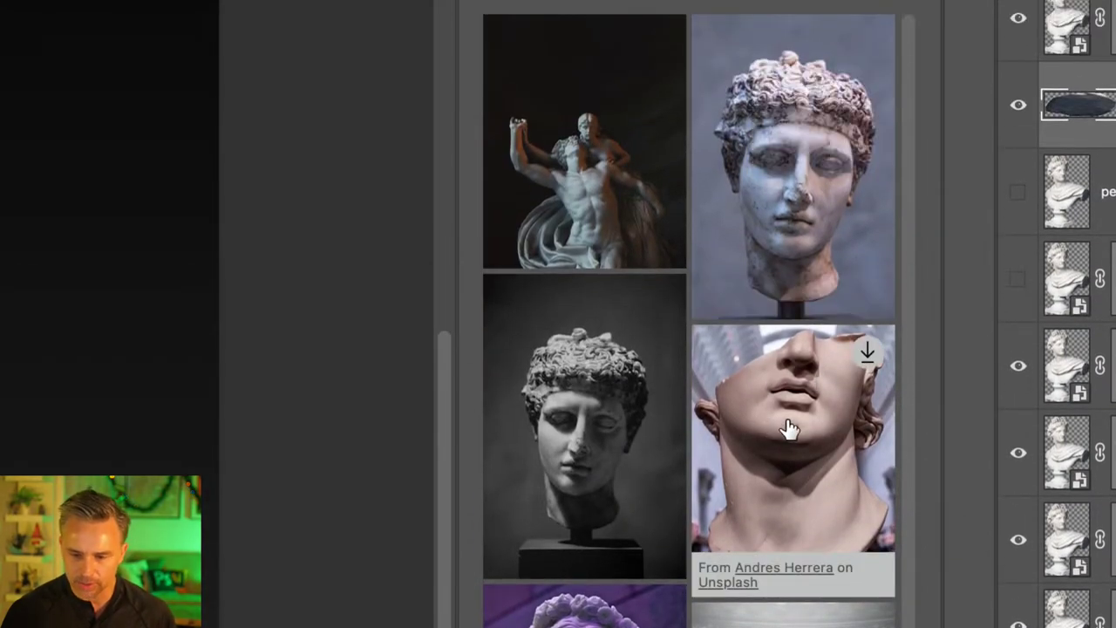
{"action": "left_click", "coordinate": [785, 426]}
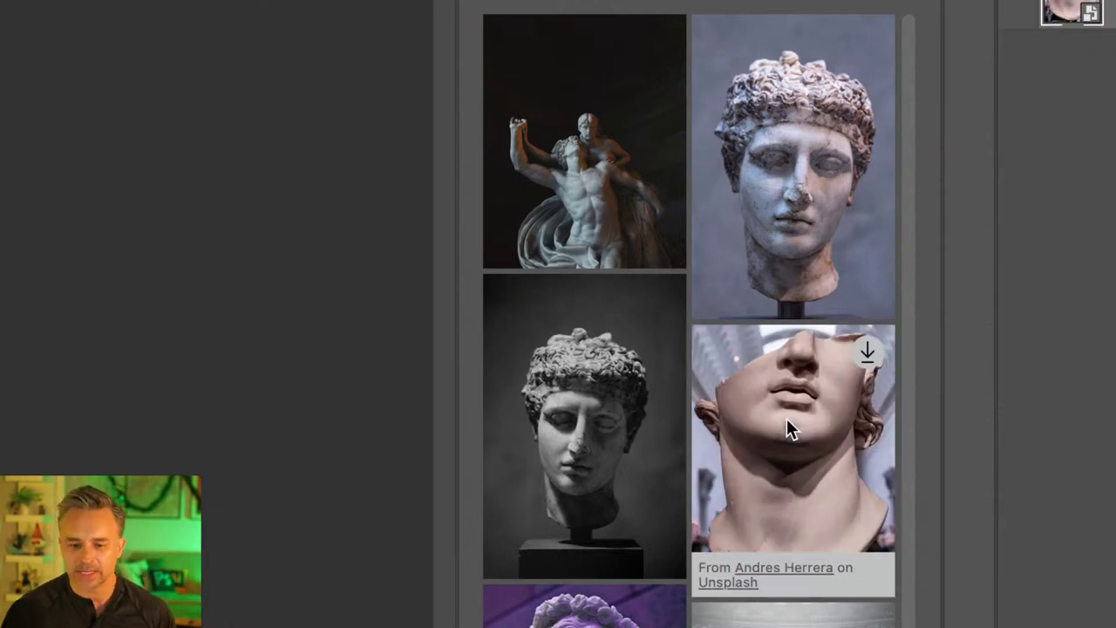
{"action": "left_click", "coordinate": [779, 161]}
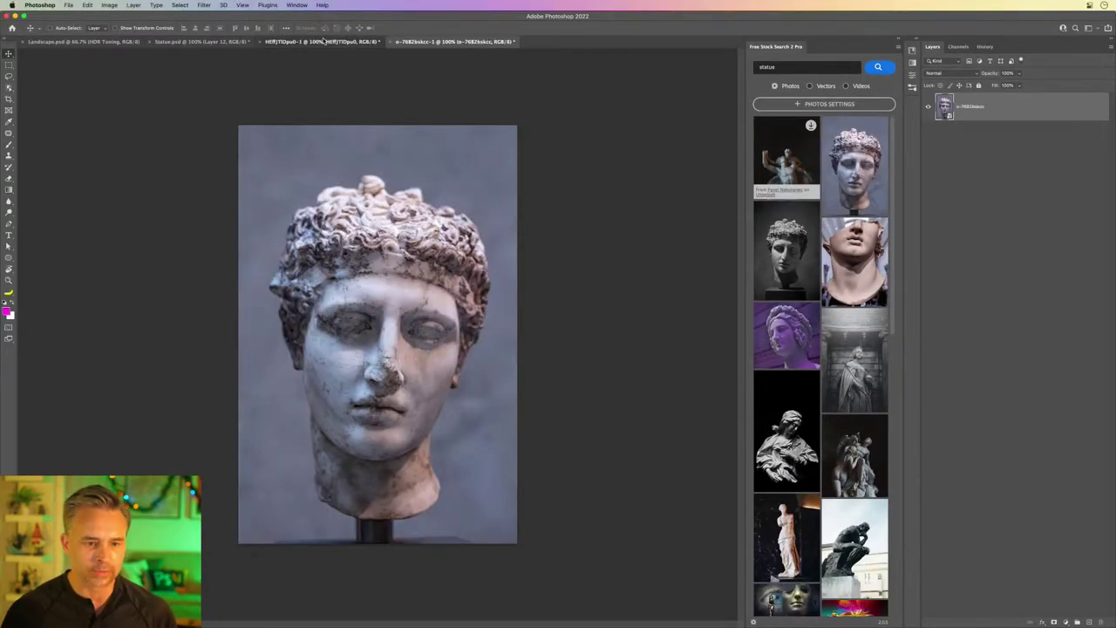
Step: Undock the downloaded statue photo, glance at Landscape.psd, then return to Statue.psd
{"action": "left_click_drag", "start_coordinate": [322, 41], "coordinate": [741, 98]}
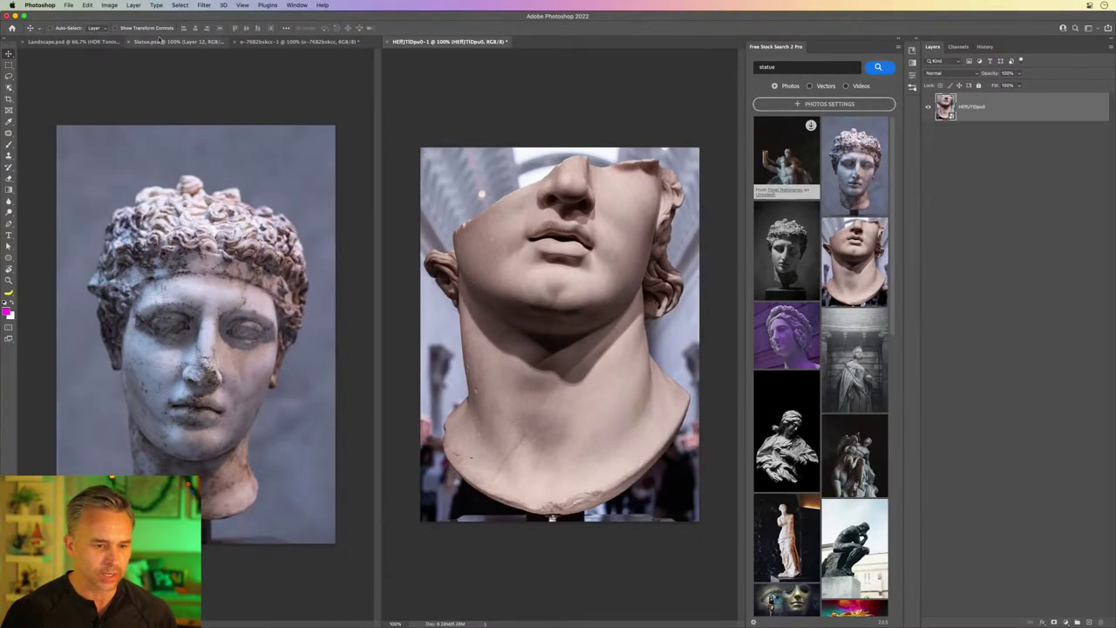
{"action": "left_click", "coordinate": [87, 42]}
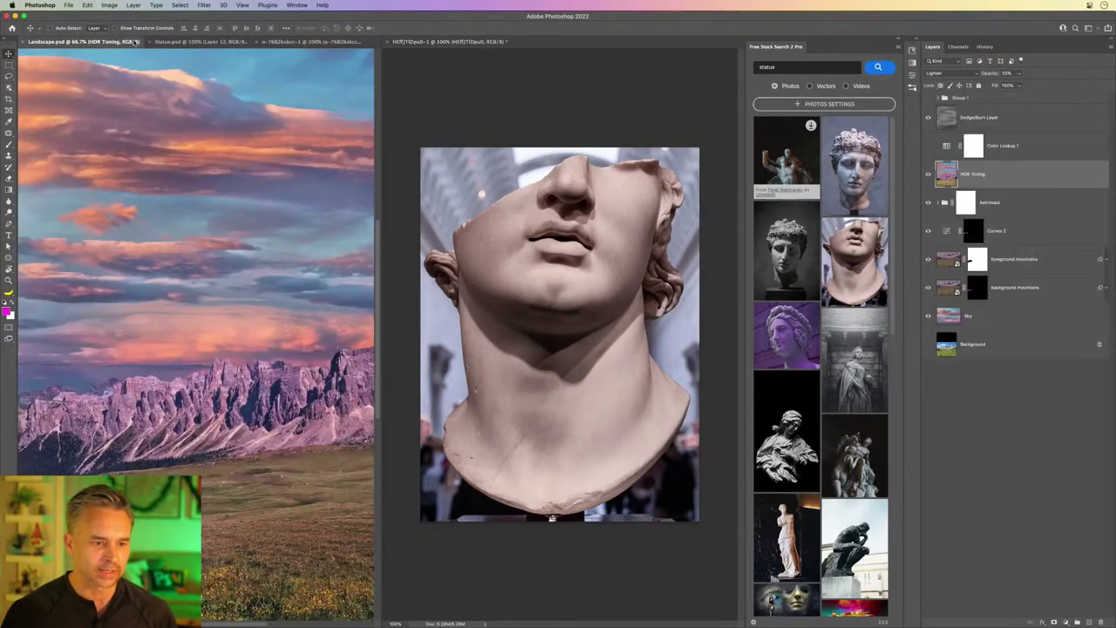
{"action": "left_click", "coordinate": [164, 41]}
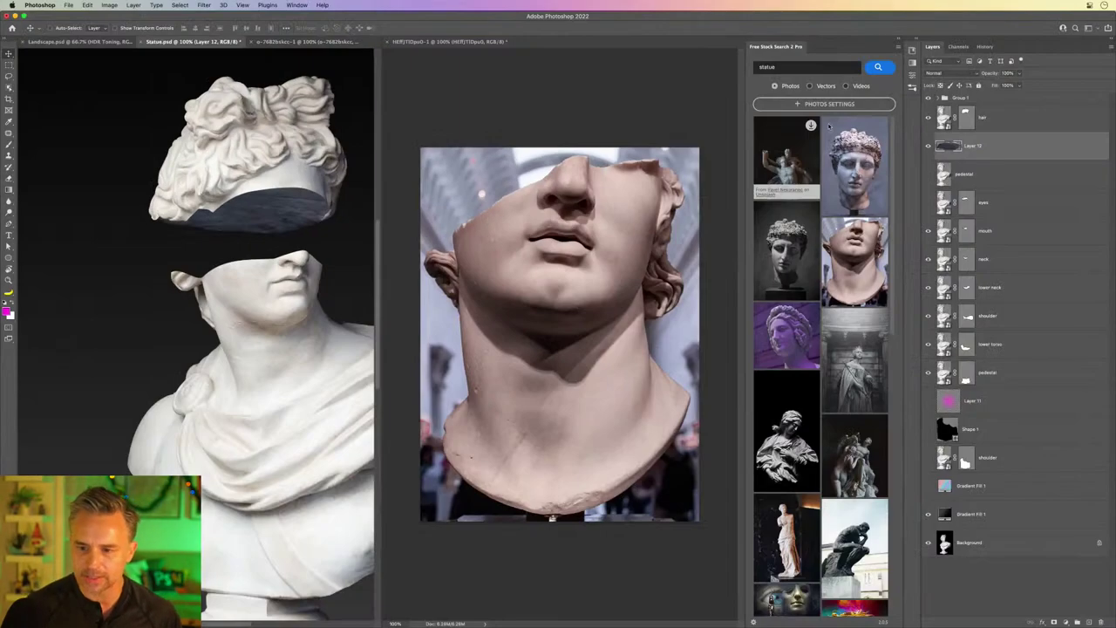
Step: Add a white layer mask to the hair layer and bring up the Brushes panel
{"action": "left_click", "coordinate": [991, 232]}
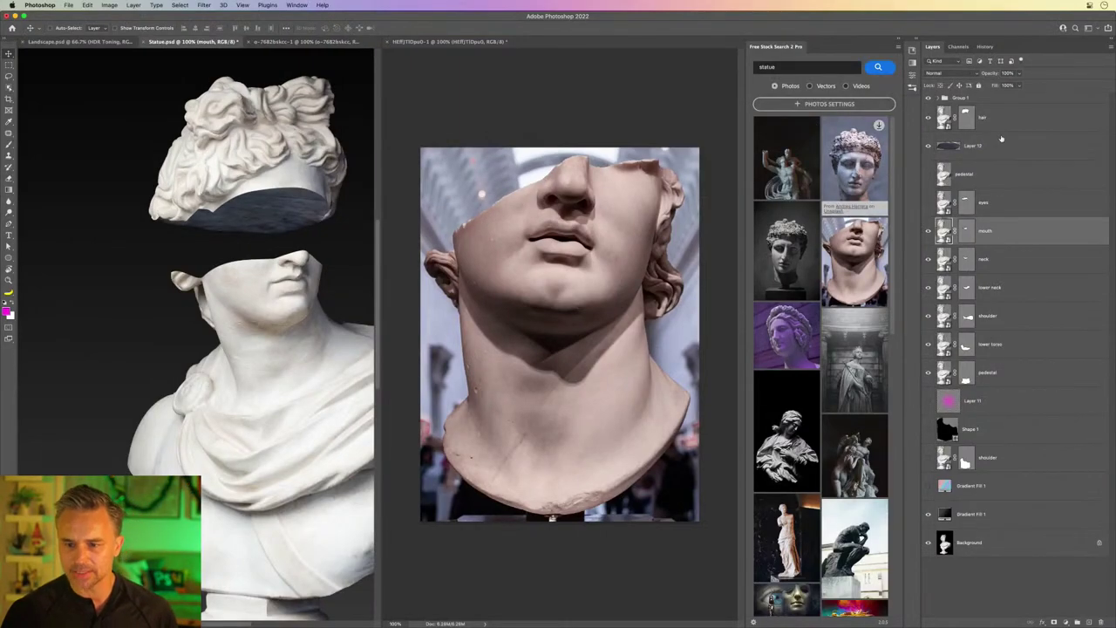
{"action": "left_click", "coordinate": [983, 124]}
{"action": "left_click", "coordinate": [928, 117]}
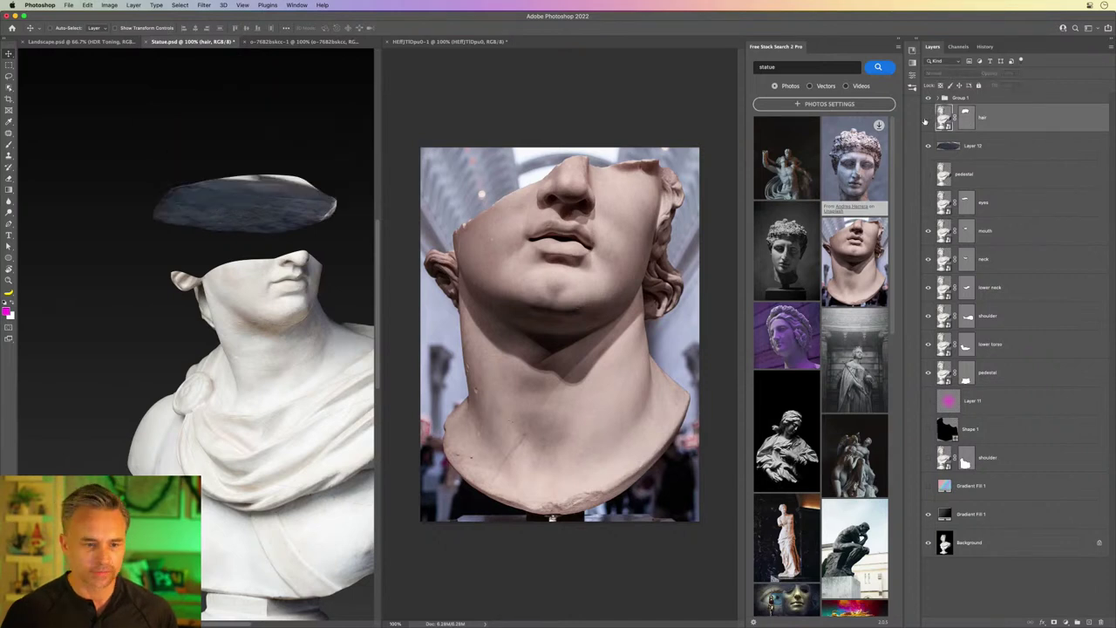
{"action": "key", "text": "ctrl+plus"}
{"action": "key", "text": "ctrl+plus"}
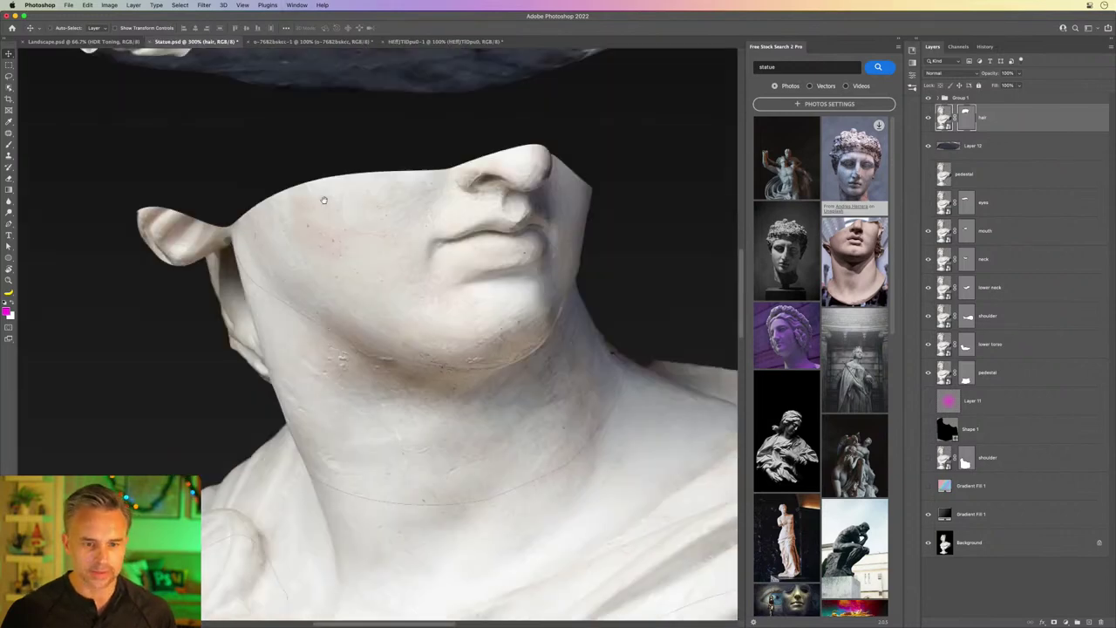
{"action": "left_click_drag", "start_coordinate": [279, 104], "coordinate": [333, 462]}
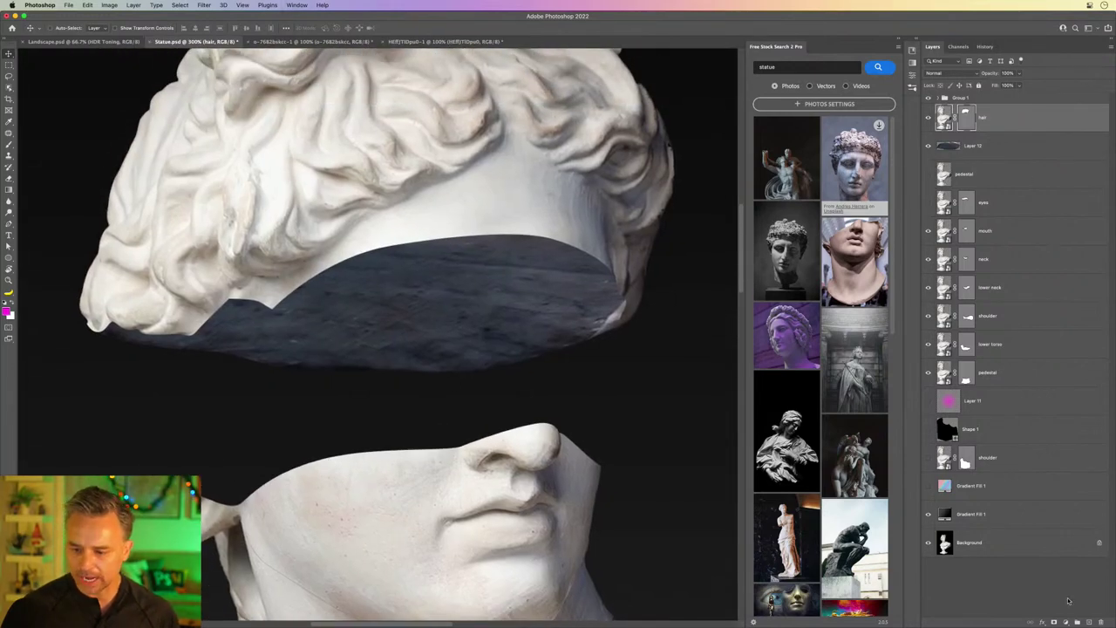
{"action": "left_click", "coordinate": [1054, 622]}
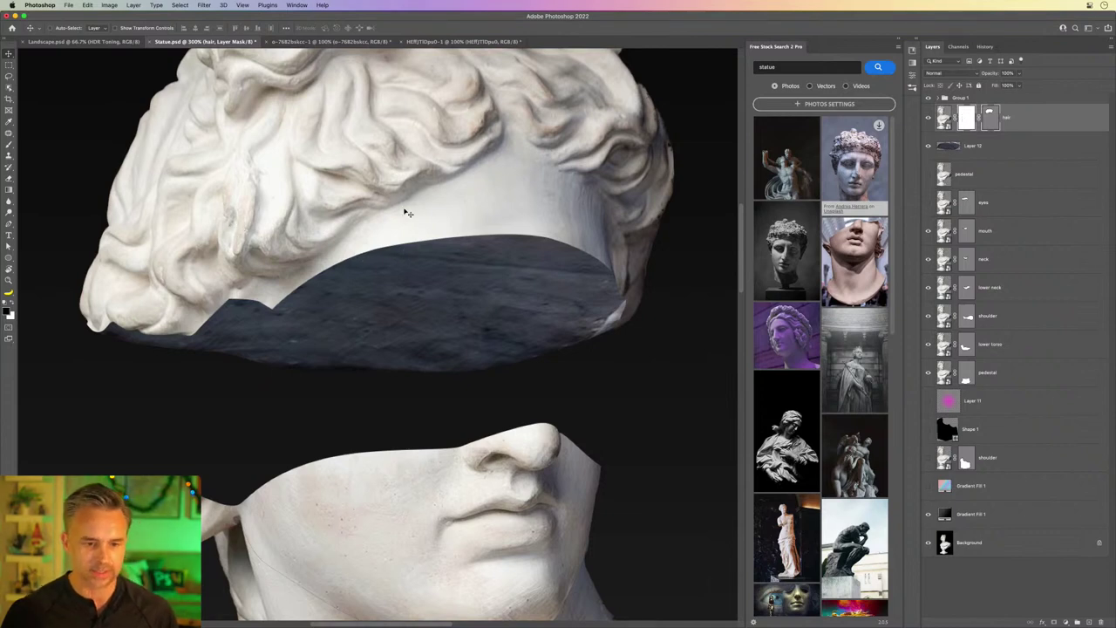
{"action": "left_click", "coordinate": [896, 38]}
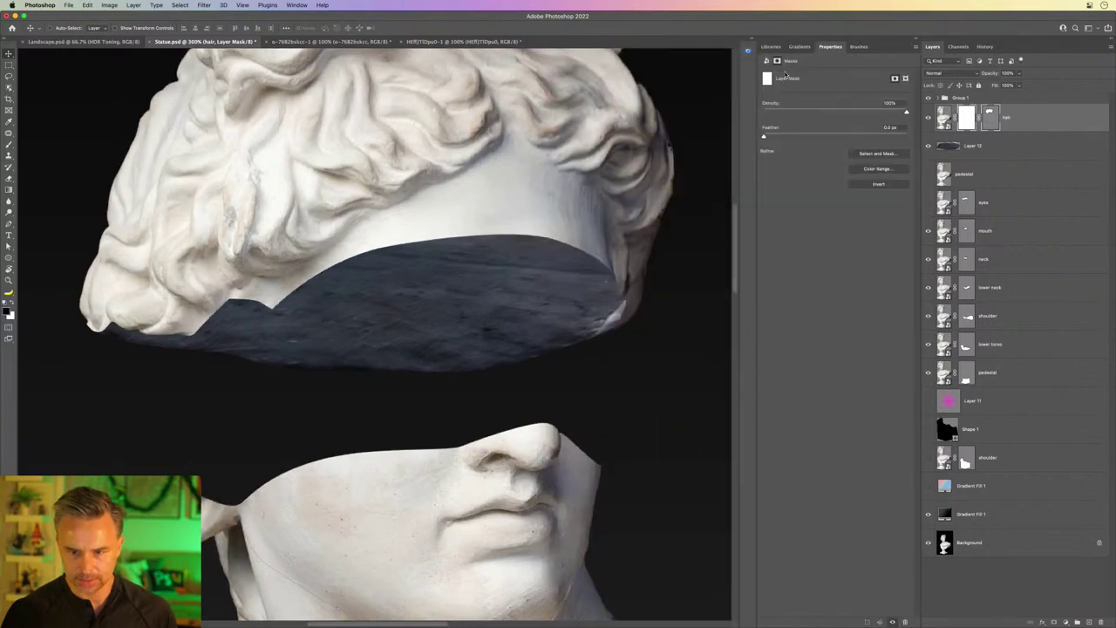
{"action": "left_click", "coordinate": [859, 46]}
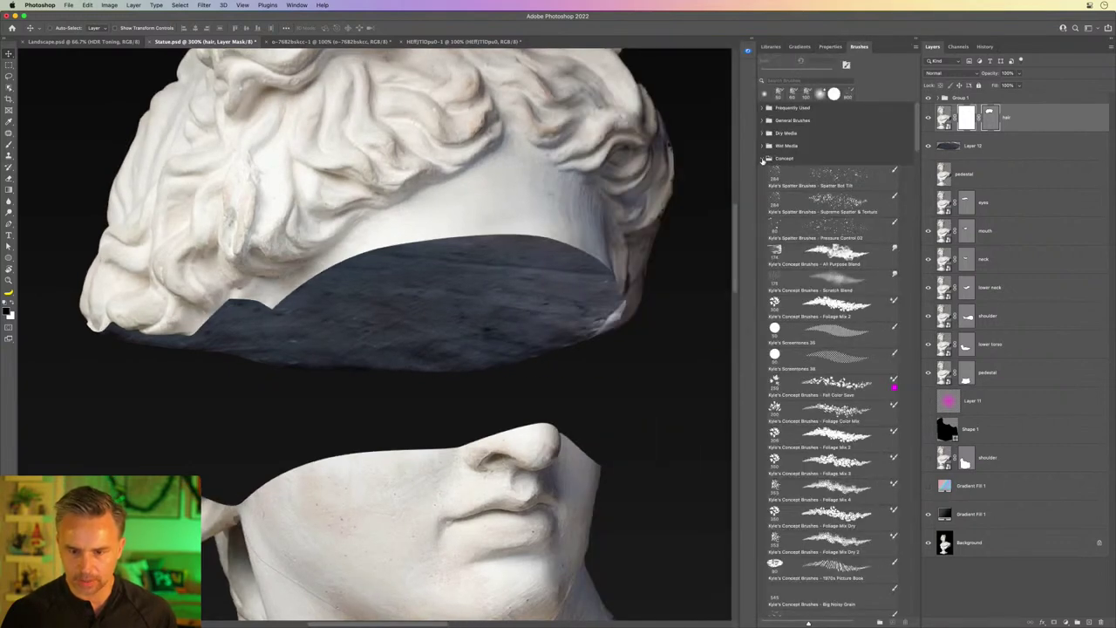
Step: Pick the Dry Media Conte Pencil Rough brush at a size below 175 px
{"action": "left_click", "coordinate": [764, 159]}
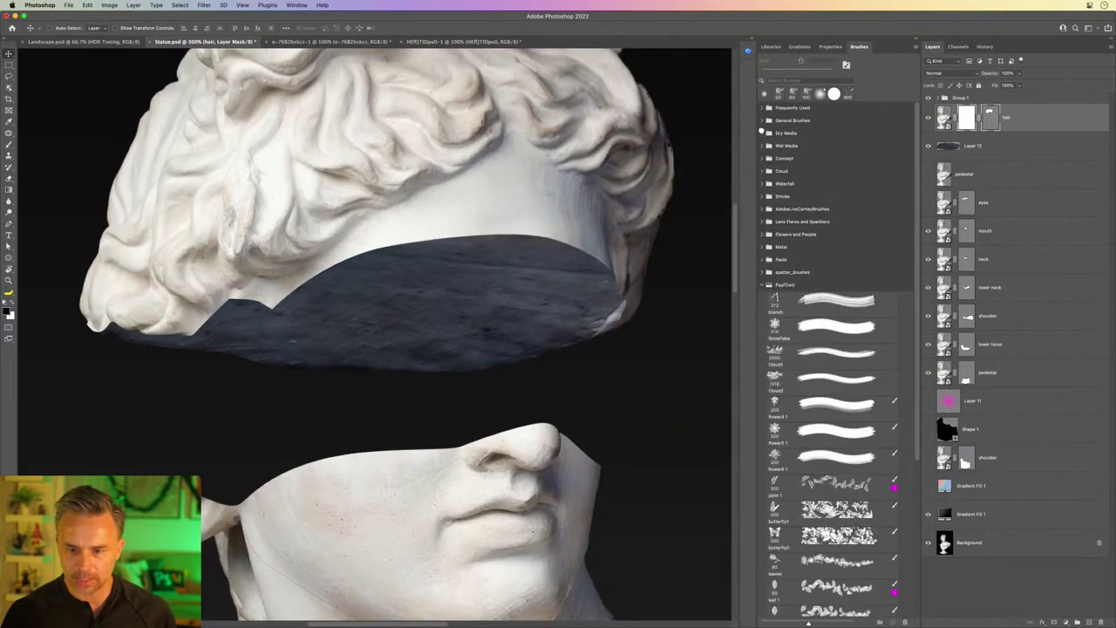
{"action": "left_click", "coordinate": [762, 132]}
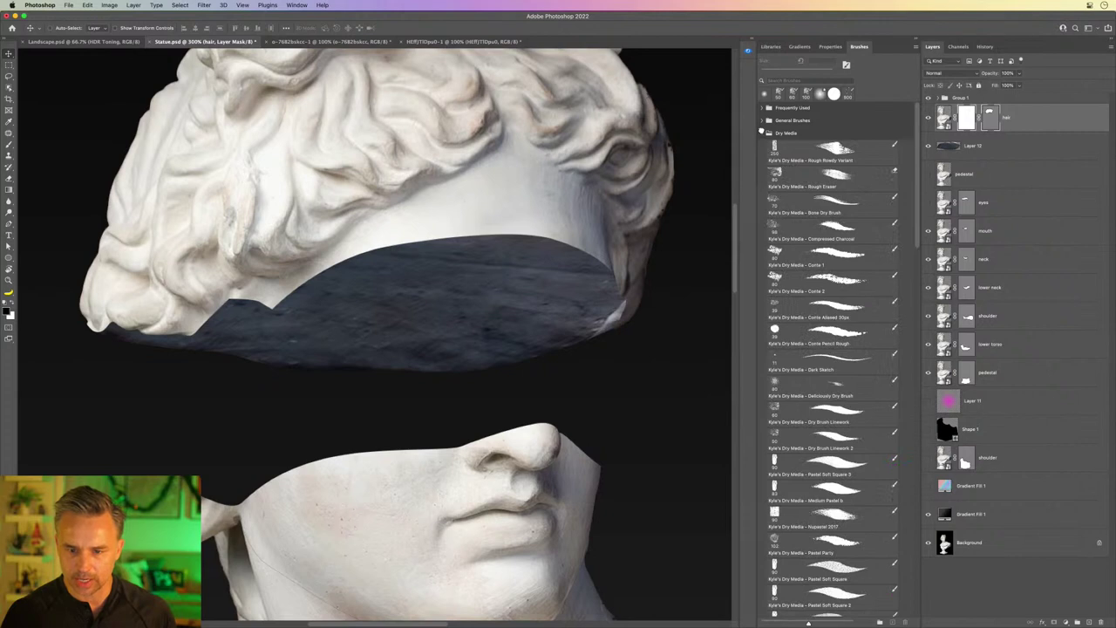
{"action": "left_click", "coordinate": [783, 179]}
{"action": "left_click", "coordinate": [782, 155]}
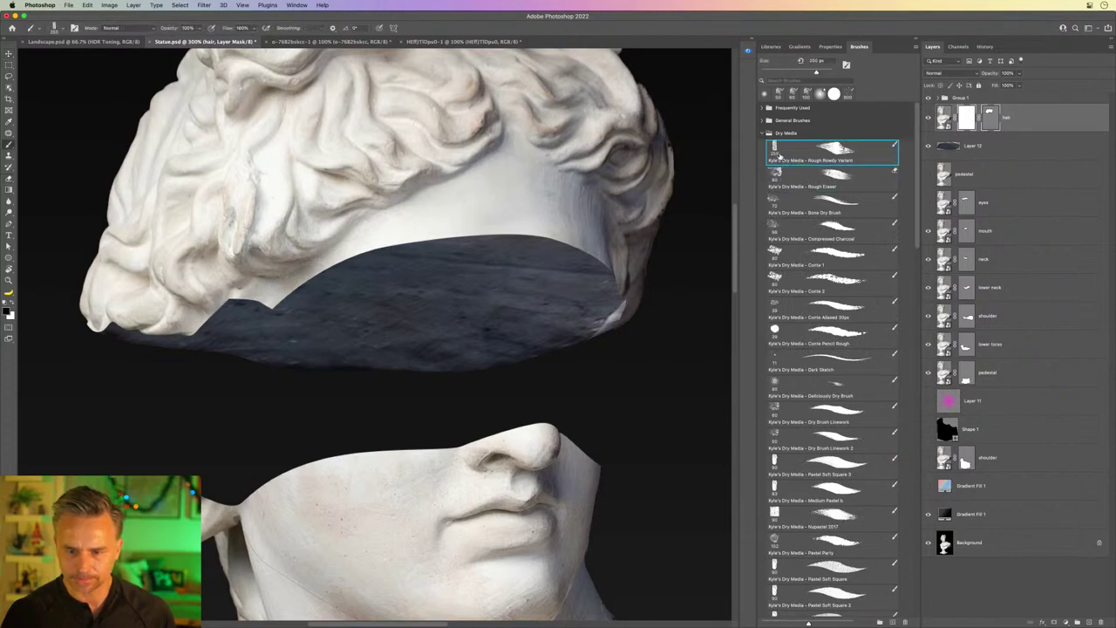
{"action": "key", "text": "bracketleft"}
{"action": "key", "text": "bracketleft"}
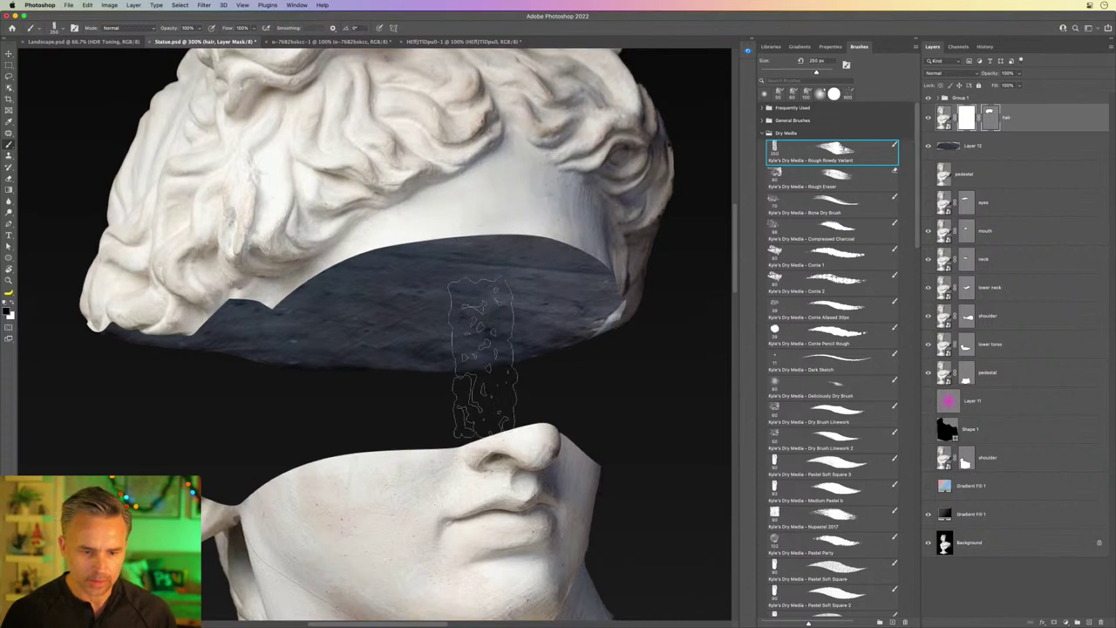
{"action": "key", "text": "bracketleft"}
{"action": "key", "text": "bracketleft"}
{"action": "key", "text": "bracketleft"}
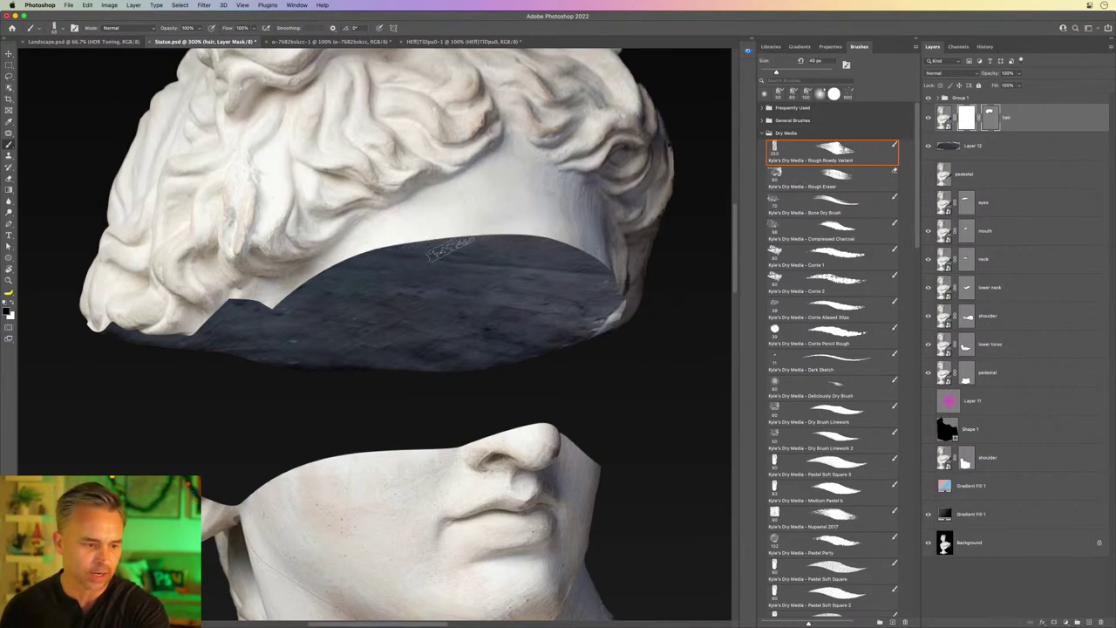
{"action": "key", "text": "bracketleft"}
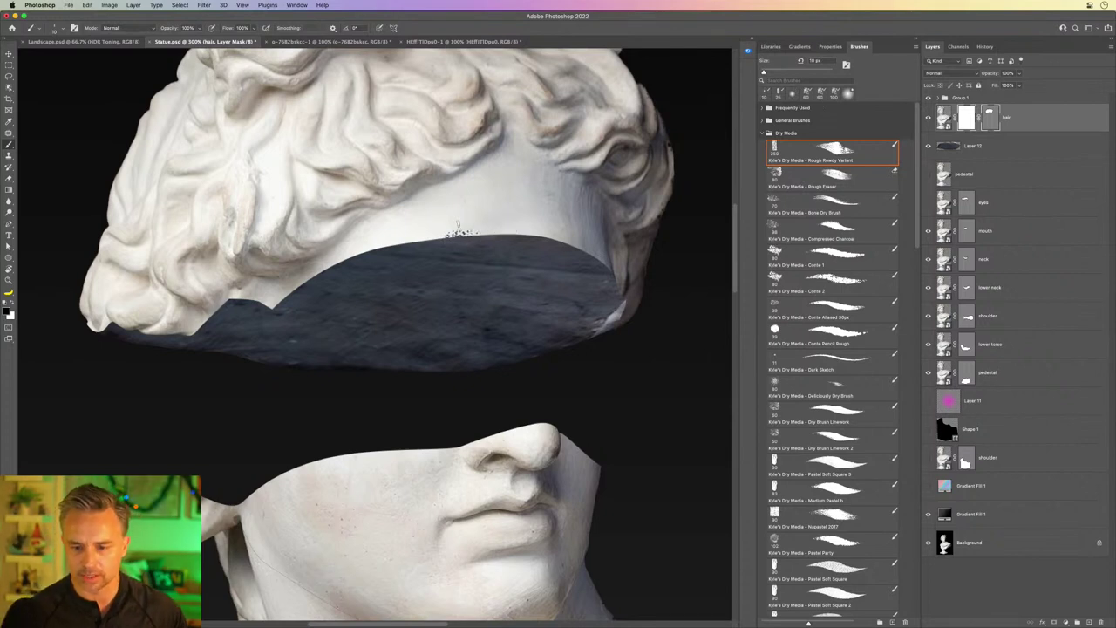
{"action": "left_click", "coordinate": [815, 343]}
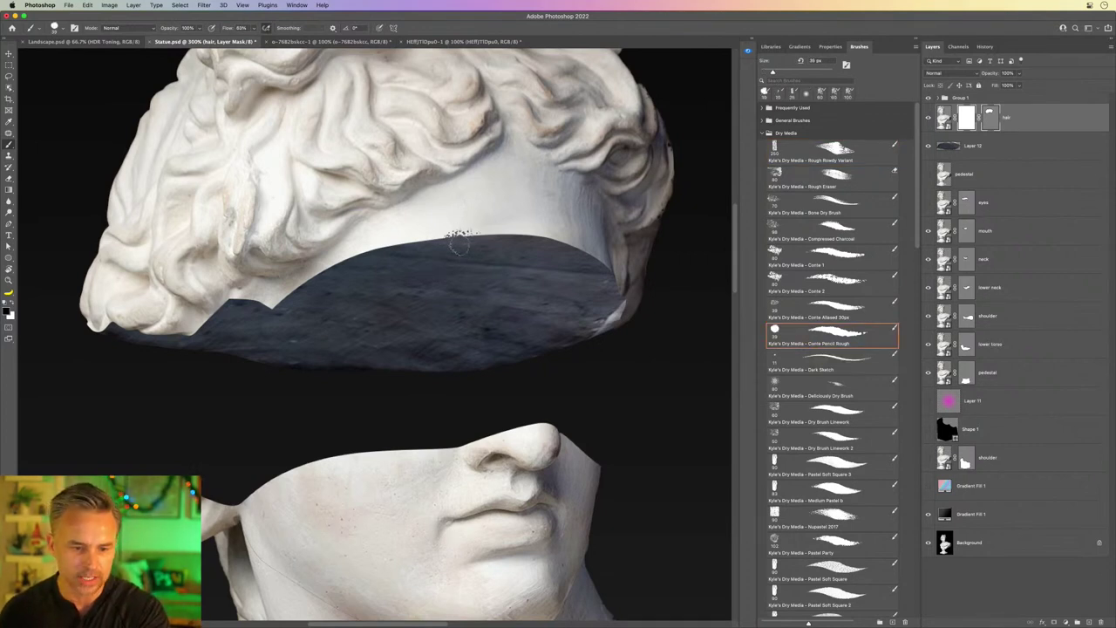
Step: Paint black on the hair mask along the cut's top edge to chip the boundary
{"action": "mouse_move", "coordinate": [459, 242]}
{"action": "left_mouse_down"}
{"action": "mouse_move", "coordinate": [493, 241]}
{"action": "mouse_move", "coordinate": [345, 266]}
{"action": "mouse_move", "coordinate": [284, 307]}
{"action": "mouse_move", "coordinate": [262, 316]}
{"action": "mouse_move", "coordinate": [241, 305]}
{"action": "mouse_move", "coordinate": [161, 341]}
{"action": "left_mouse_up"}
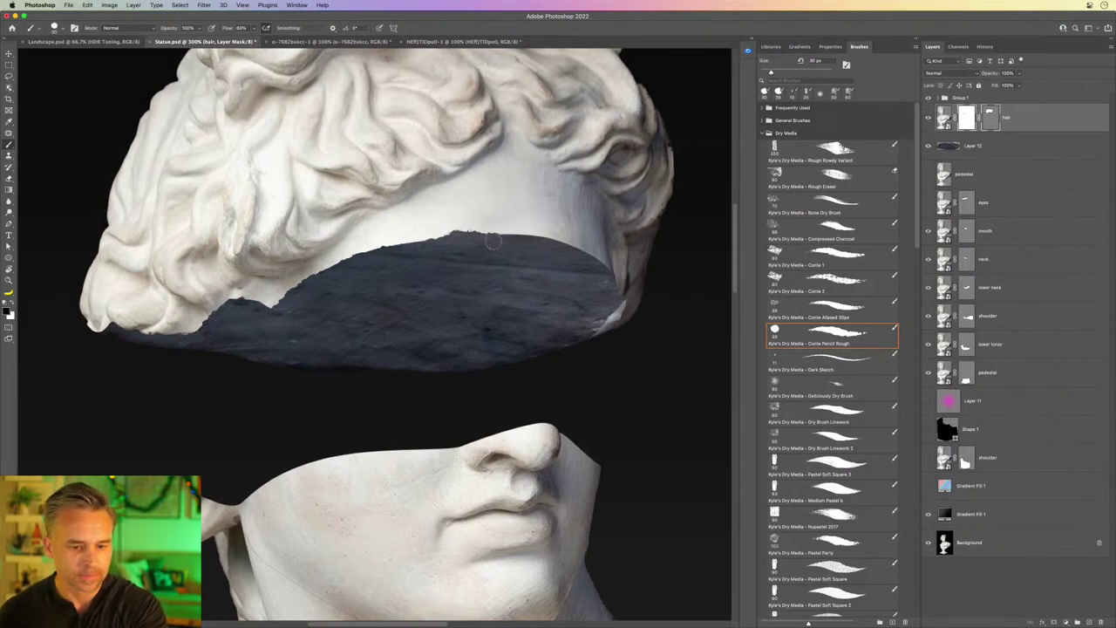
{"action": "mouse_move", "coordinate": [492, 242]}
{"action": "left_mouse_down"}
{"action": "mouse_move", "coordinate": [551, 244]}
{"action": "mouse_move", "coordinate": [589, 262]}
{"action": "left_mouse_up"}
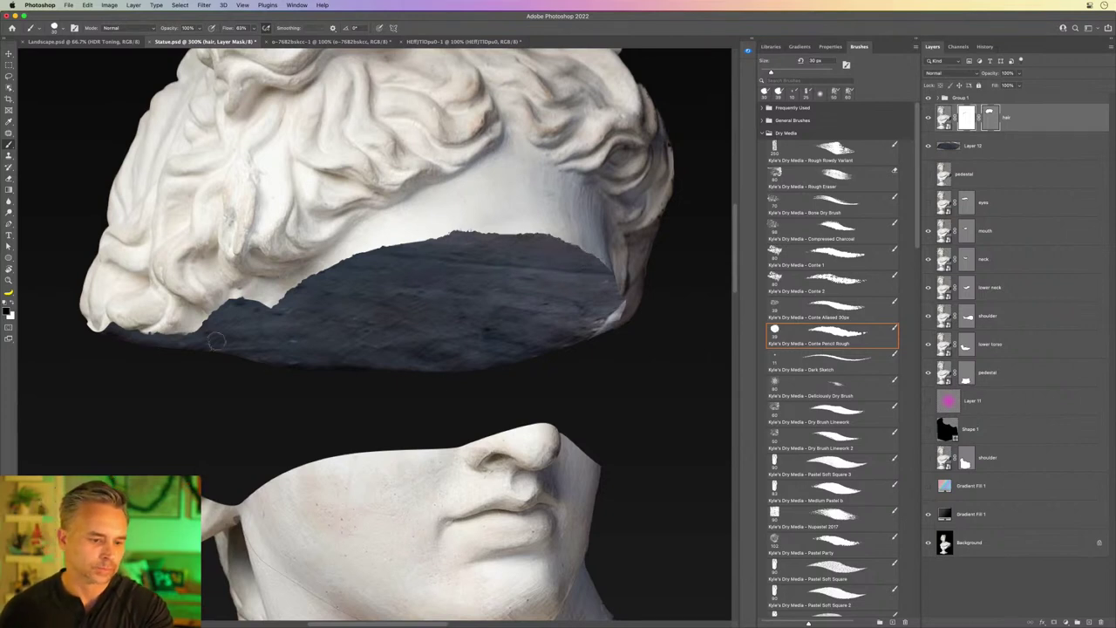
{"action": "left_click_drag", "start_coordinate": [272, 311], "coordinate": [302, 314]}
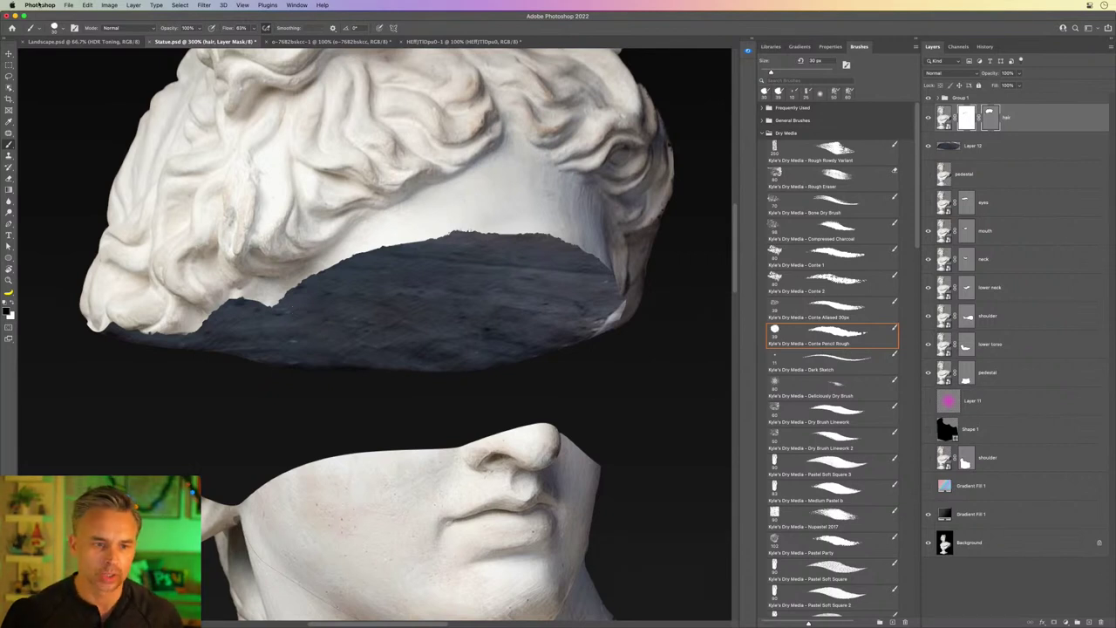
{"action": "left_click", "coordinate": [267, 5]}
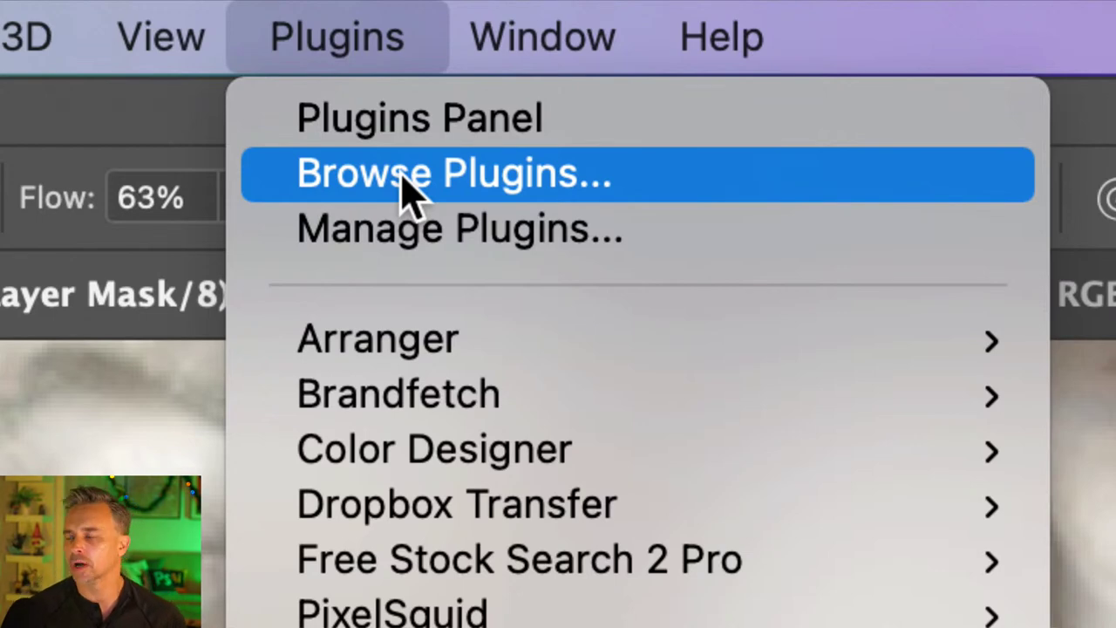
{"action": "left_click", "coordinate": [403, 175]}
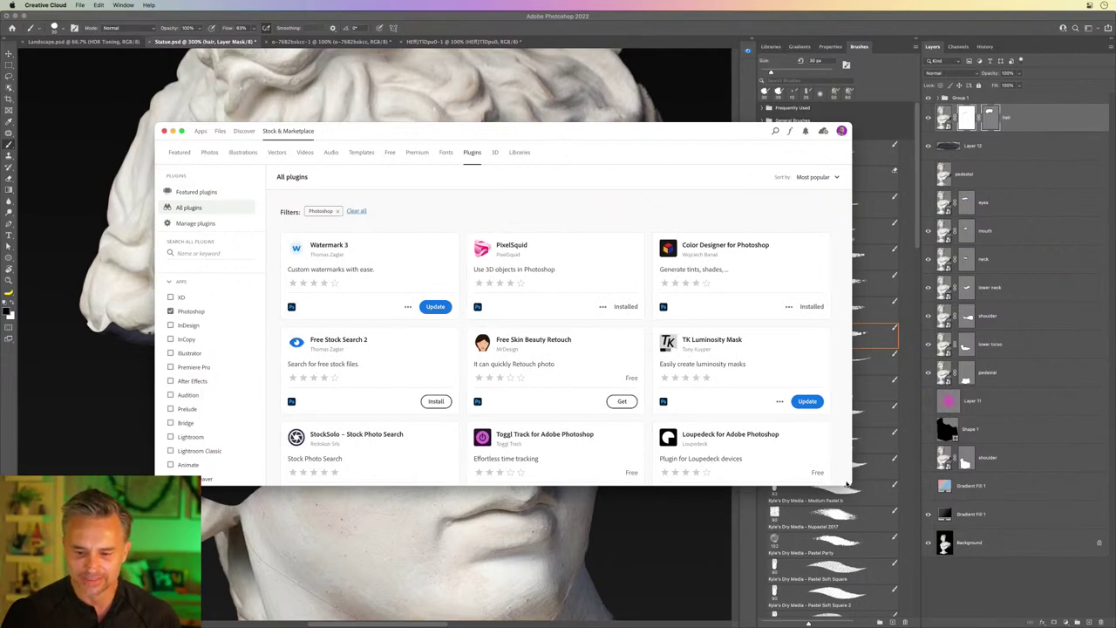
{"action": "left_click_drag", "start_coordinate": [845, 484], "coordinate": [972, 586]}
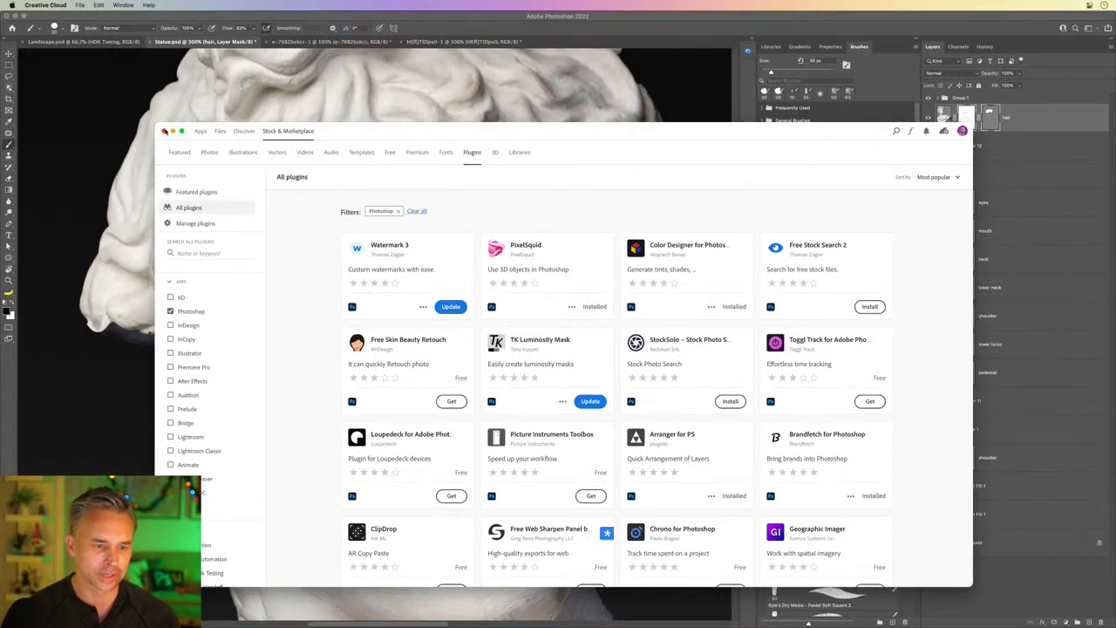
{"action": "left_click", "coordinate": [166, 132]}
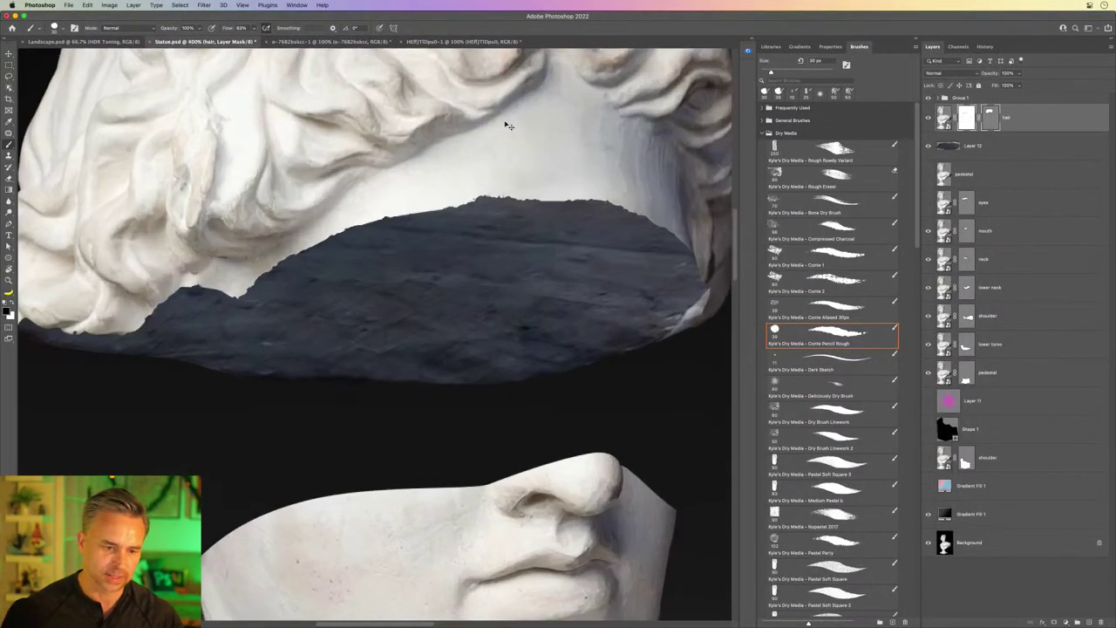
Step: Zoom in on the chipped hair edge, then select Layer 12, the dark cut surface
{"action": "scroll", "coordinate": [490, 317], "scroll_direction": "up", "scroll_amount": 2}
{"action": "left_click_drag", "start_coordinate": [440, 303], "coordinate": [440, 297]}
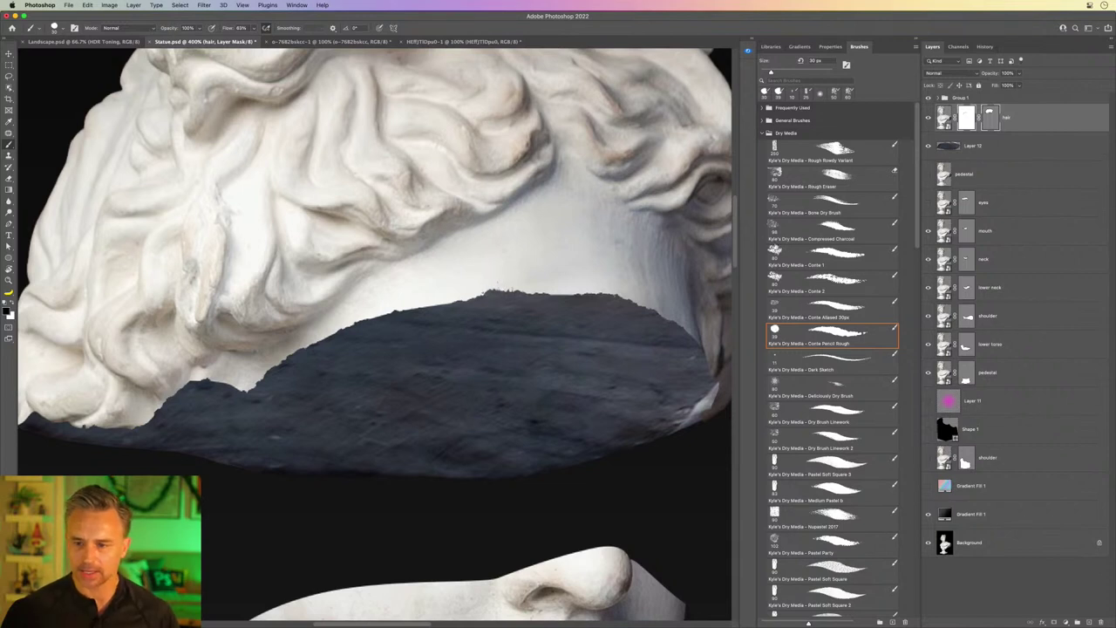
{"action": "left_click", "coordinate": [1036, 152]}
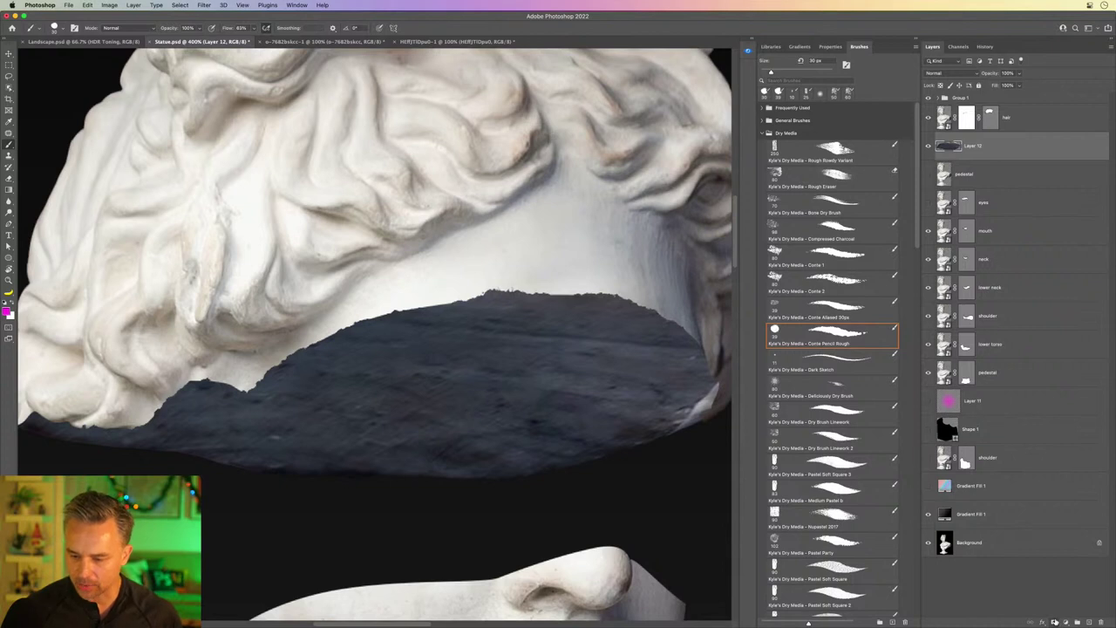
Step: Add a new empty Layer 13 above Layer 12 and choose a 25 px brush
{"action": "left_click", "coordinate": [1054, 622]}
{"action": "key", "text": "ctrl+z"}
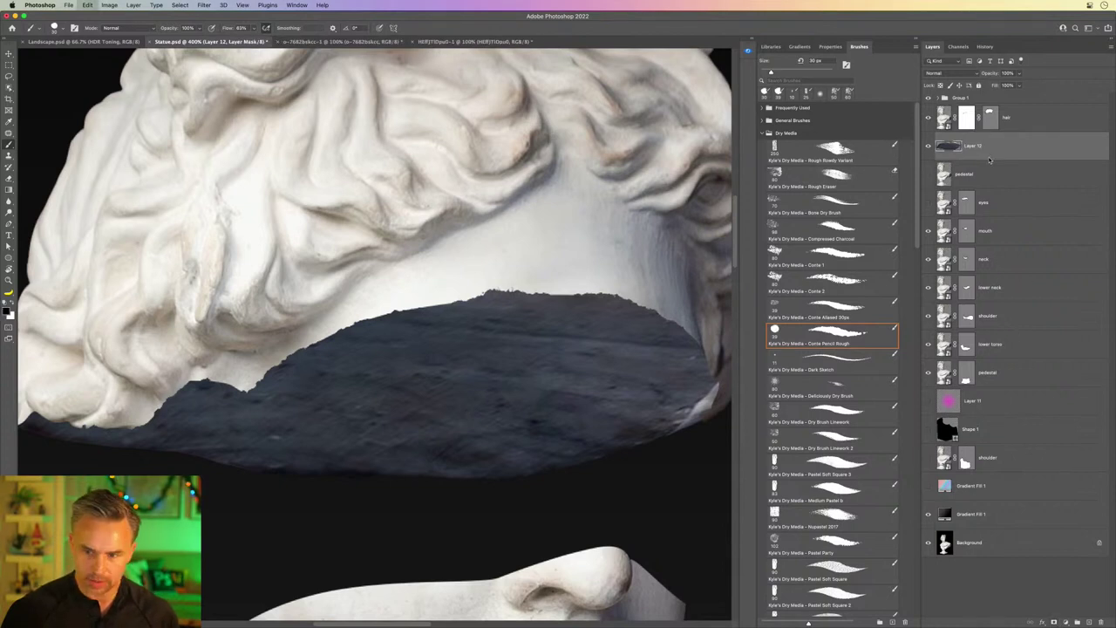
{"action": "left_click", "coordinate": [1088, 621]}
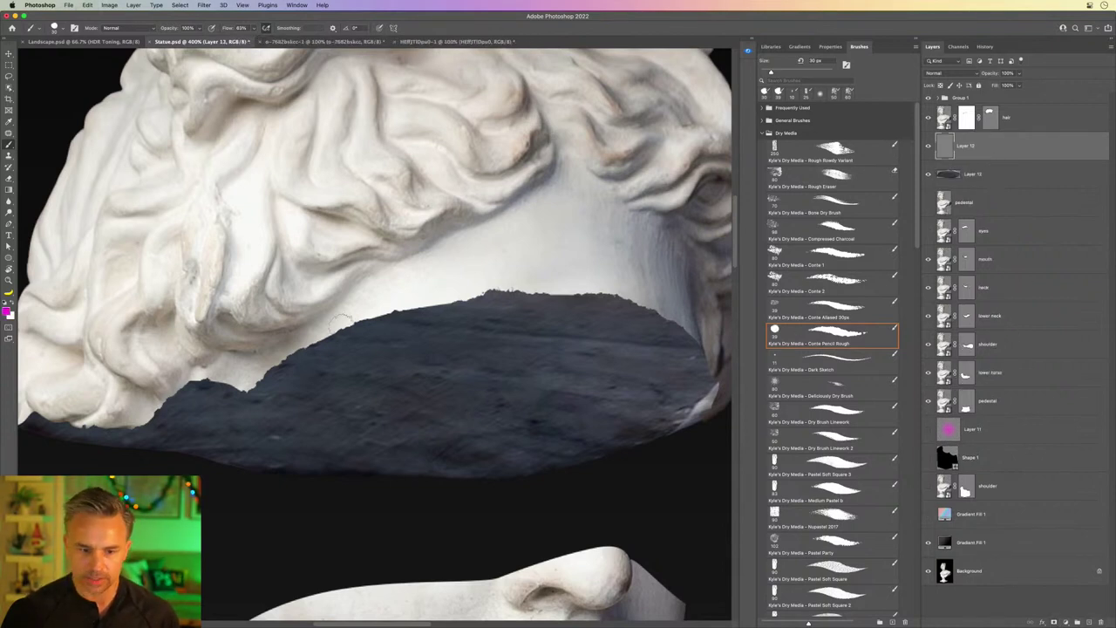
{"action": "scroll", "coordinate": [340, 321], "scroll_direction": "up", "scroll_amount": 2}
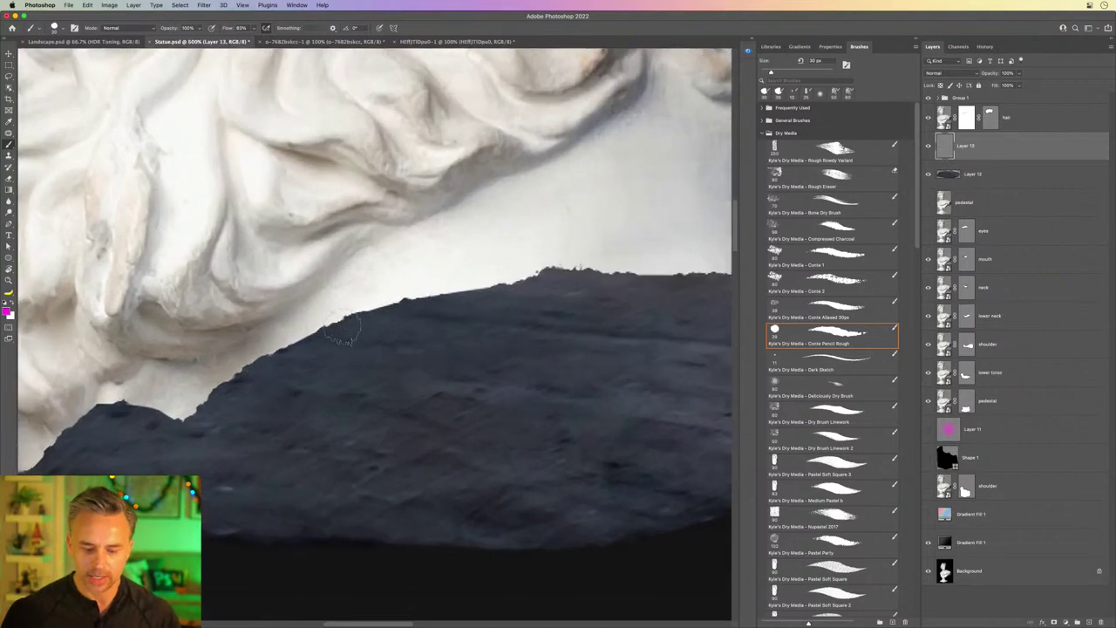
{"action": "scroll", "coordinate": [341, 330], "scroll_direction": "up", "scroll_amount": 2}
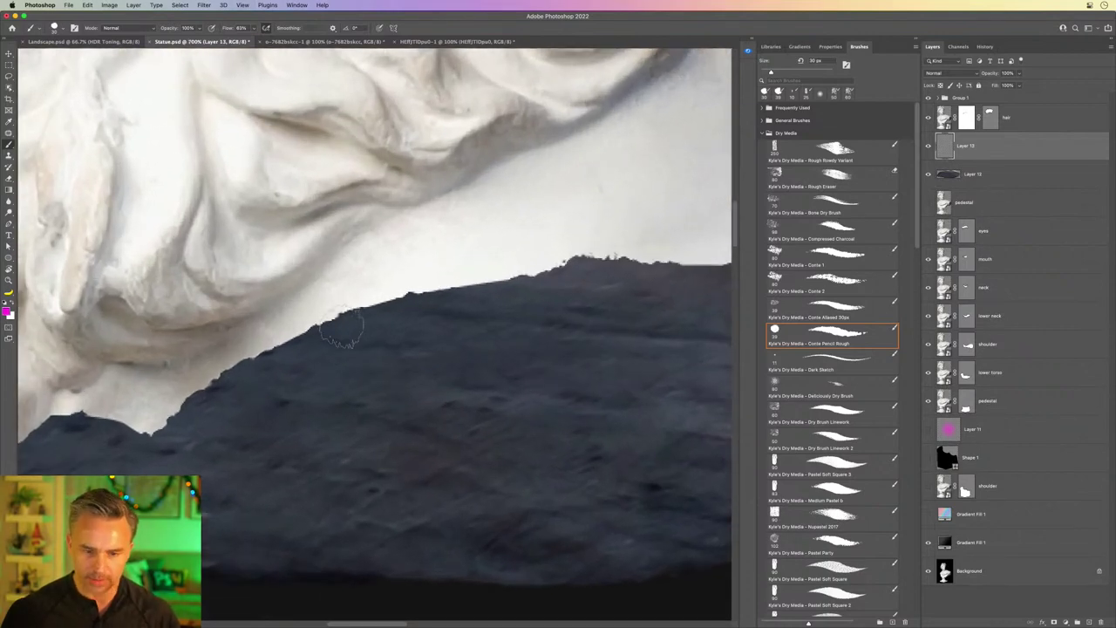
{"action": "right_click", "coordinate": [408, 305]}
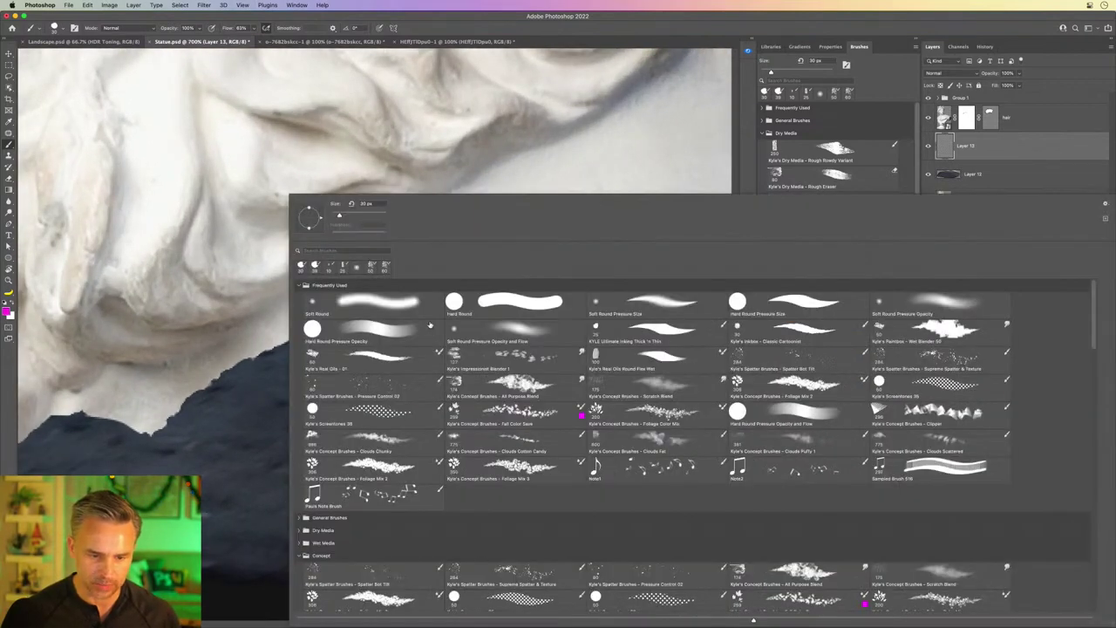
{"action": "double_click", "coordinate": [382, 302]}
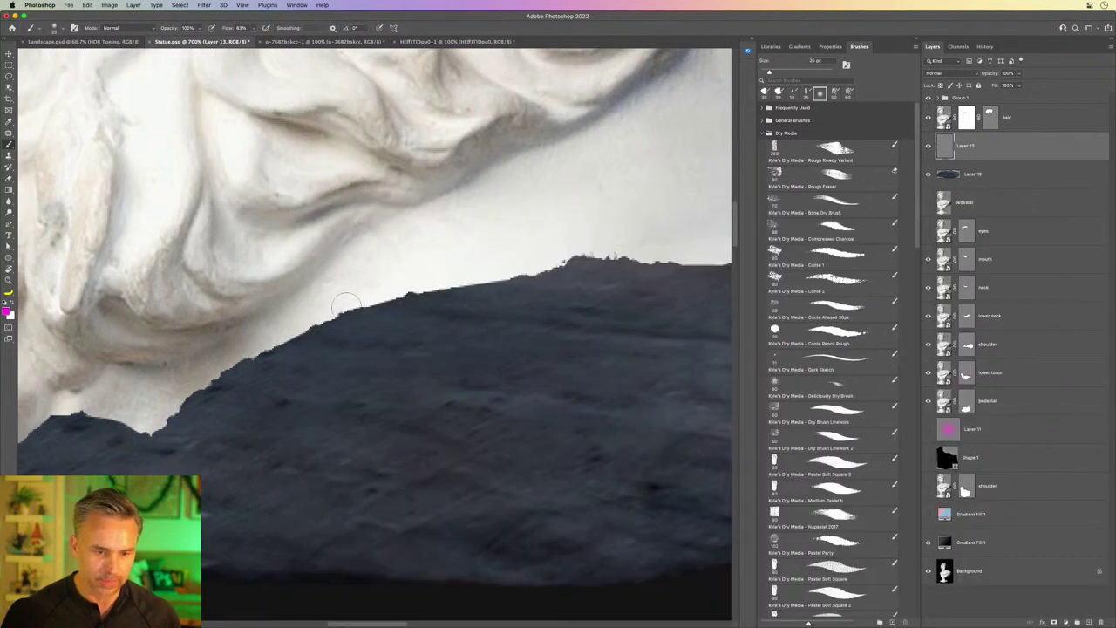
Step: Sample the light marble colour and paint it along the stone's upper edge at 15 px
{"action": "left_click_drag", "start_coordinate": [340, 317], "coordinate": [374, 307]}
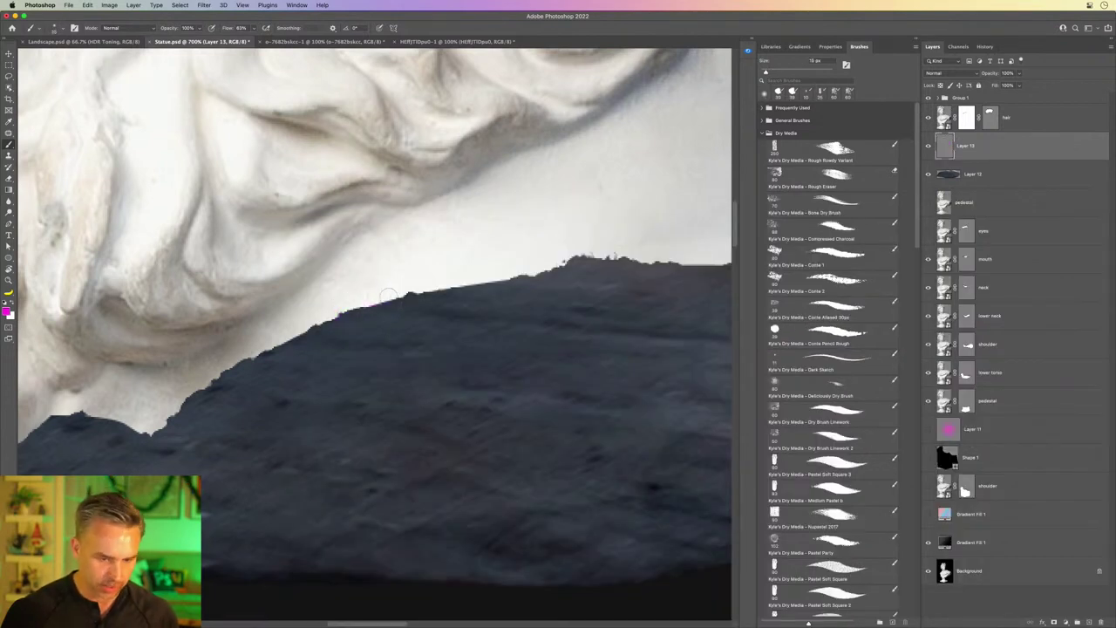
{"action": "left_click", "coordinate": [426, 277], "text": "alt"}
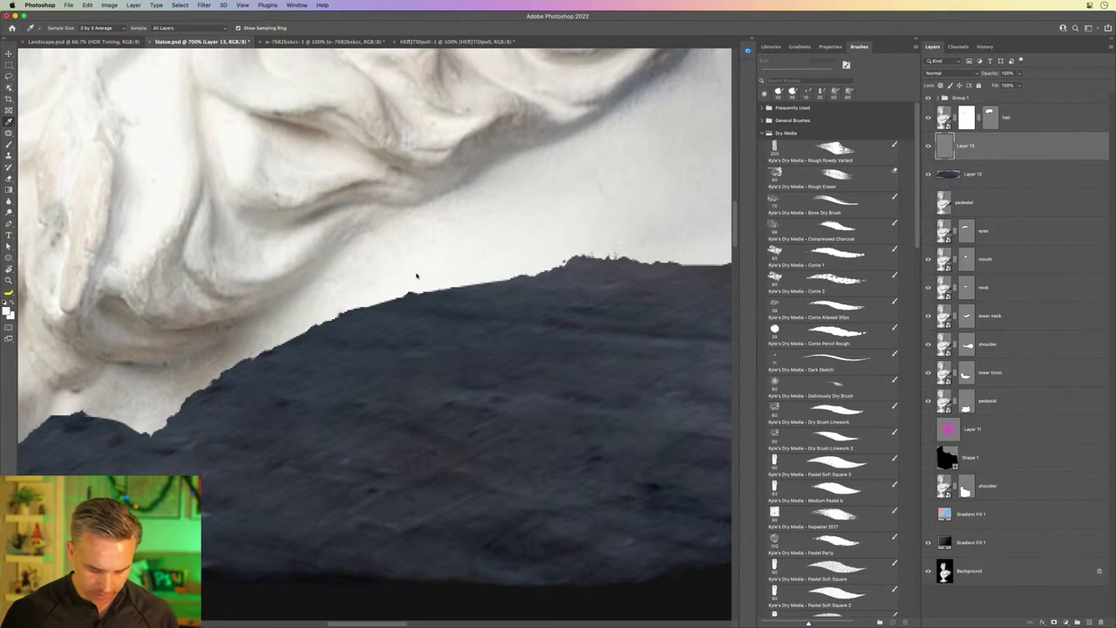
{"action": "mouse_move", "coordinate": [316, 330]}
{"action": "left_mouse_down"}
{"action": "mouse_move", "coordinate": [456, 272]}
{"action": "mouse_move", "coordinate": [513, 268]}
{"action": "mouse_move", "coordinate": [413, 279]}
{"action": "mouse_move", "coordinate": [301, 327]}
{"action": "mouse_move", "coordinate": [153, 432]}
{"action": "left_mouse_up"}
{"action": "key", "text": "ctrl+z"}
{"action": "key", "text": "bracketright"}
{"action": "key", "text": "bracketright"}
{"action": "key", "text": "bracketleft"}
{"action": "mouse_move", "coordinate": [243, 359]}
{"action": "left_mouse_down"}
{"action": "mouse_move", "coordinate": [353, 307]}
{"action": "mouse_move", "coordinate": [558, 275]}
{"action": "mouse_move", "coordinate": [580, 255]}
{"action": "mouse_move", "coordinate": [720, 257]}
{"action": "left_mouse_up"}
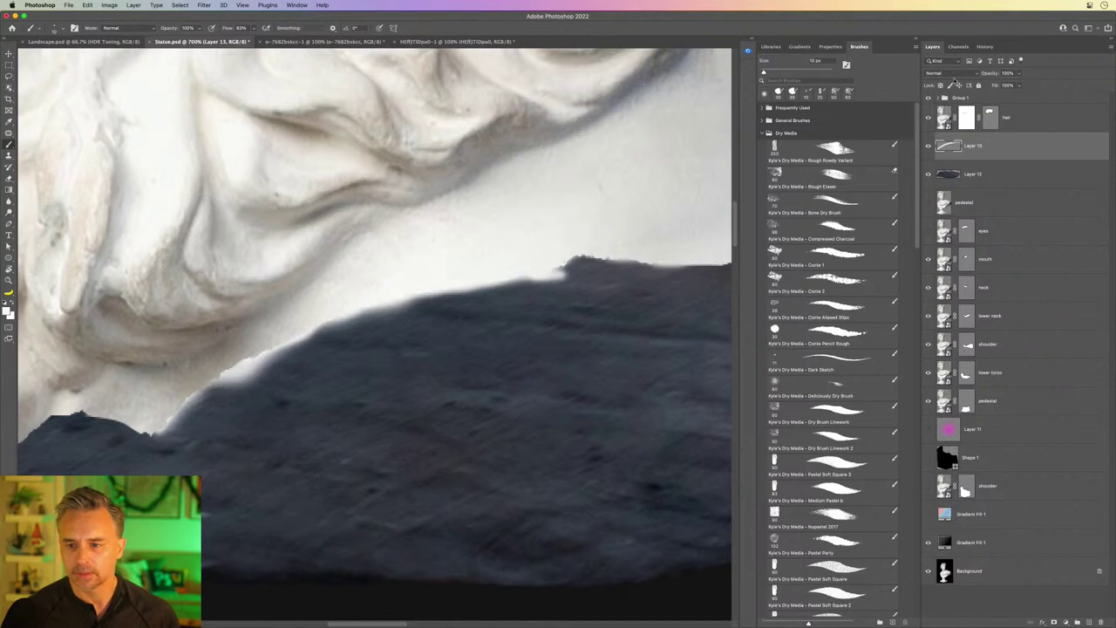
Step: Set Layer 13's blend mode to Overlay
{"action": "left_click", "coordinate": [953, 73]}
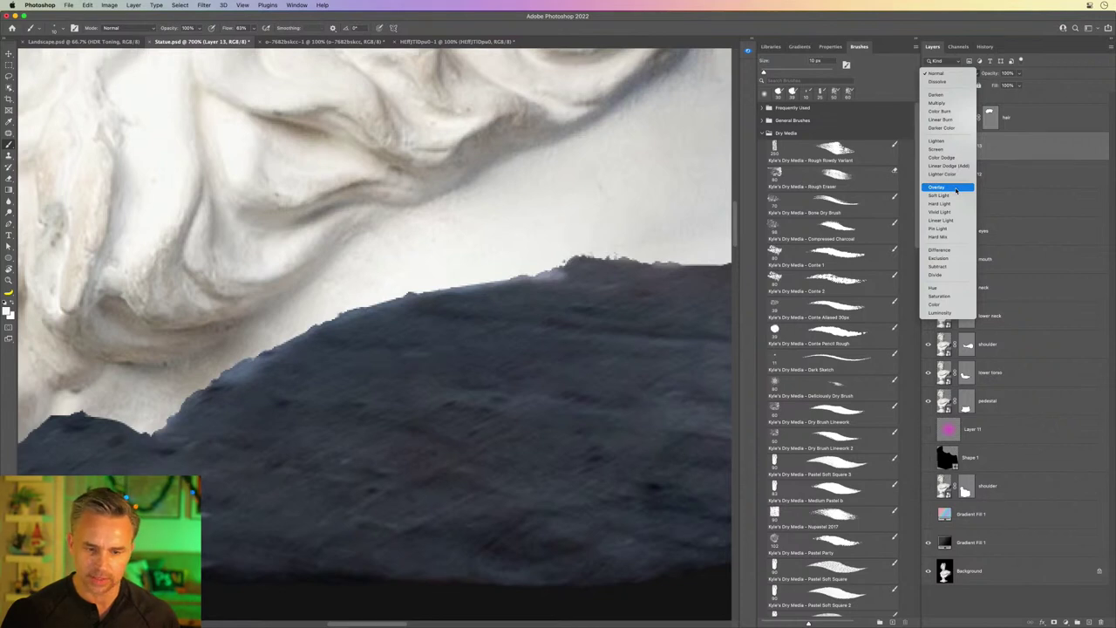
{"action": "left_click", "coordinate": [956, 190]}
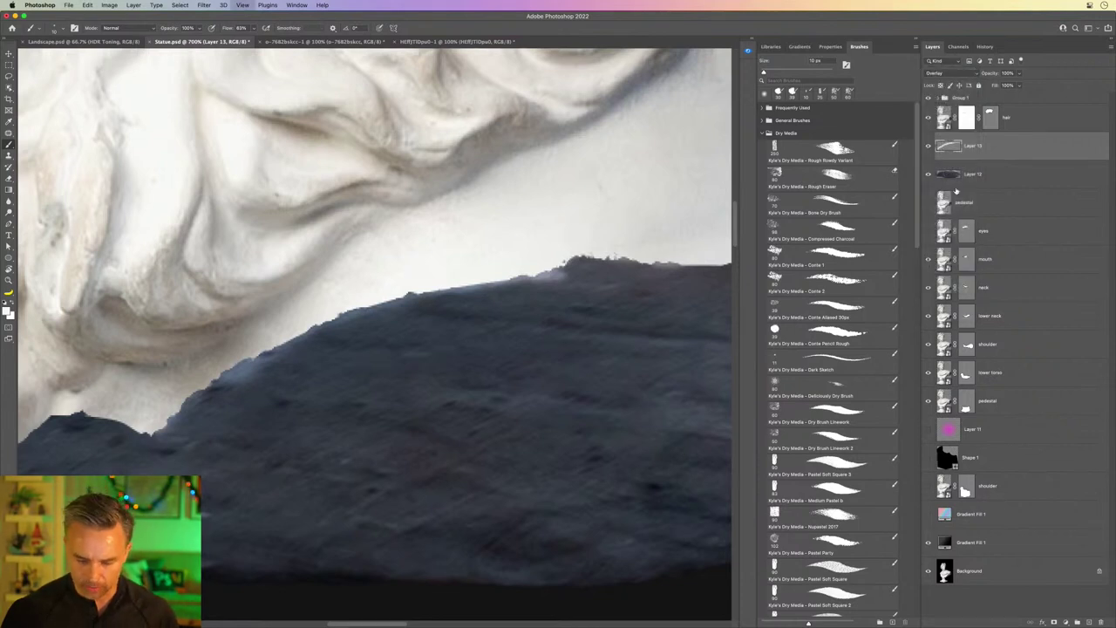
{"action": "key", "text": "ctrl+minus"}
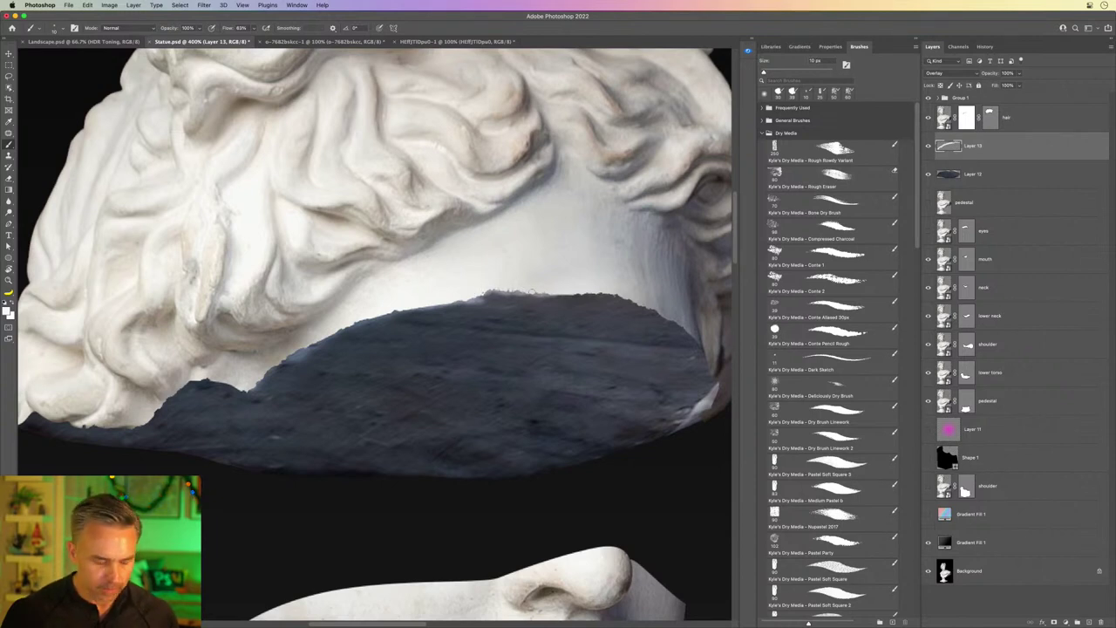
Step: Save Conte Pencil Rough to Frequently Used brushes and paint another light stroke on the stone edge
{"action": "right_click", "coordinate": [504, 187]}
{"action": "scroll", "coordinate": [471, 413], "scroll_direction": "down", "scroll_amount": 3}
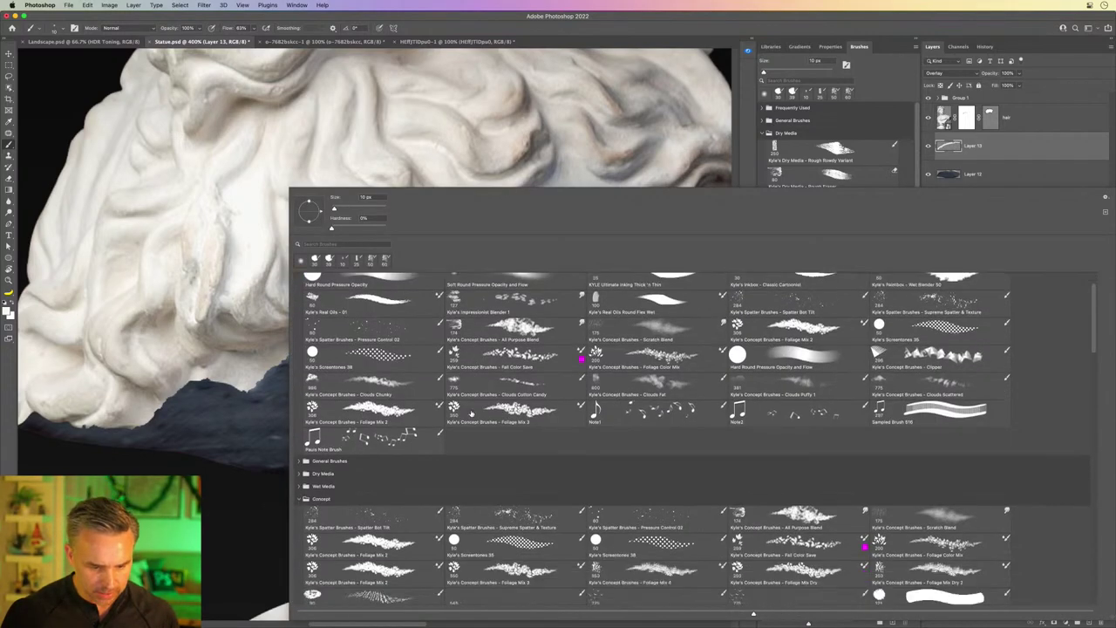
{"action": "scroll", "coordinate": [471, 412], "scroll_direction": "up", "scroll_amount": 1}
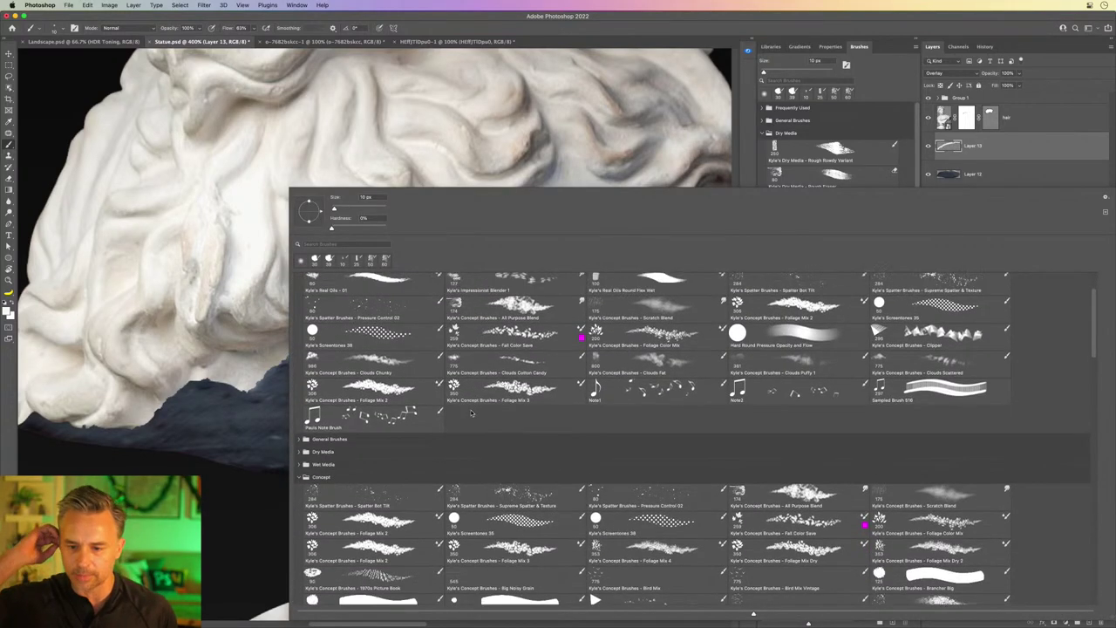
{"action": "scroll", "coordinate": [470, 412], "scroll_direction": "up", "scroll_amount": 2}
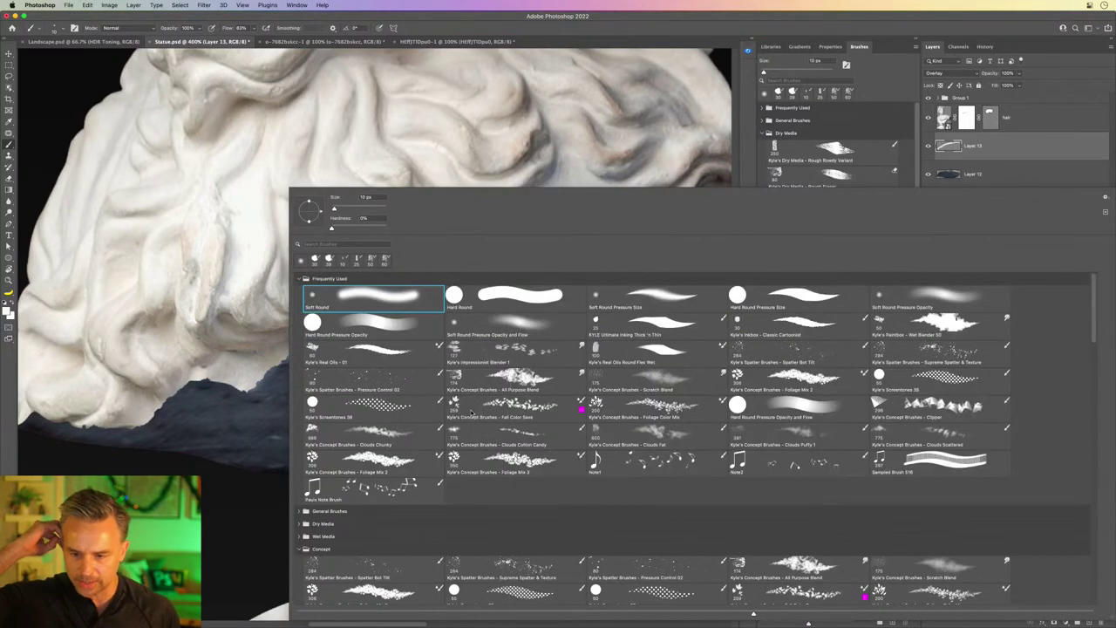
{"action": "left_click", "coordinate": [303, 523]}
{"action": "scroll", "coordinate": [428, 529], "scroll_direction": "down", "scroll_amount": 3}
{"action": "scroll", "coordinate": [428, 529], "scroll_direction": "down", "scroll_amount": 2}
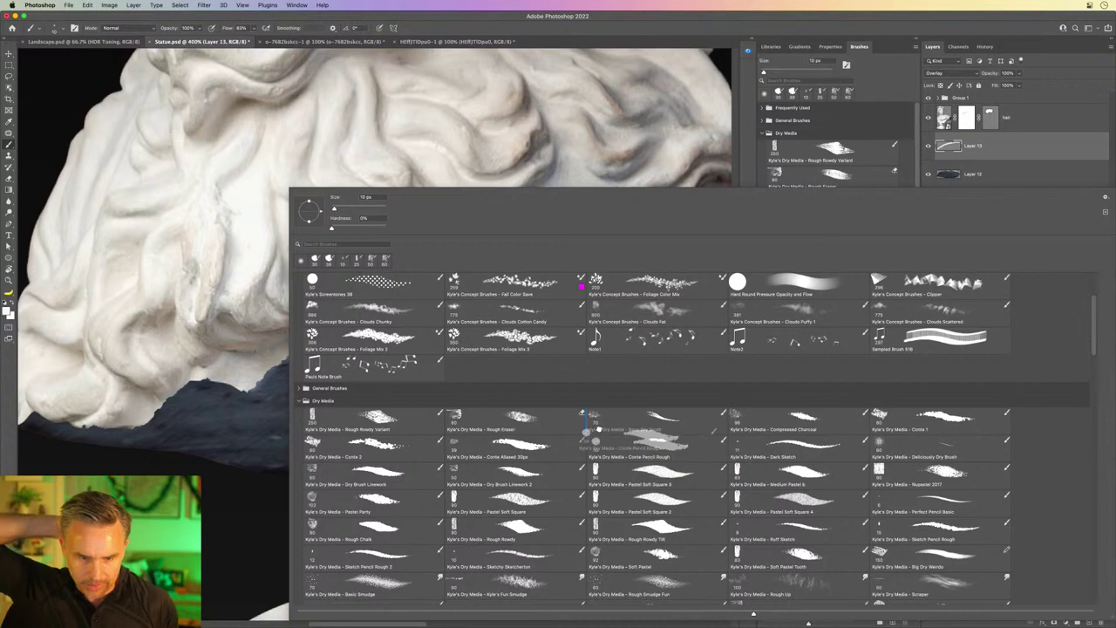
{"action": "scroll", "coordinate": [488, 301], "scroll_direction": "up", "scroll_amount": 3}
{"action": "scroll", "coordinate": [453, 287], "scroll_direction": "up", "scroll_amount": 4}
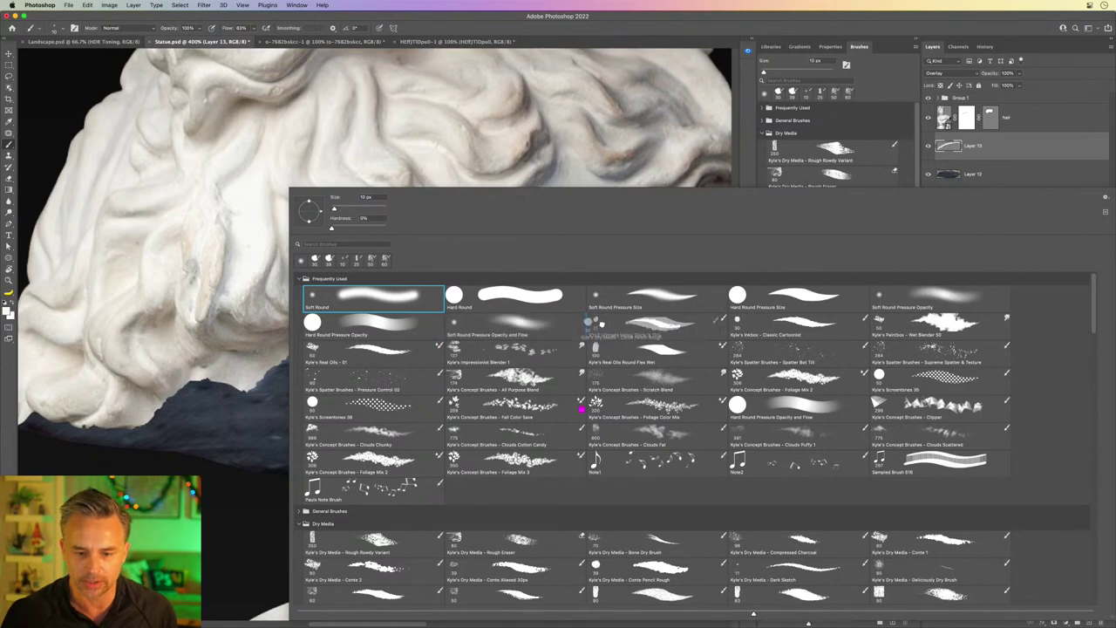
{"action": "left_click_drag", "start_coordinate": [601, 322], "coordinate": [604, 329]}
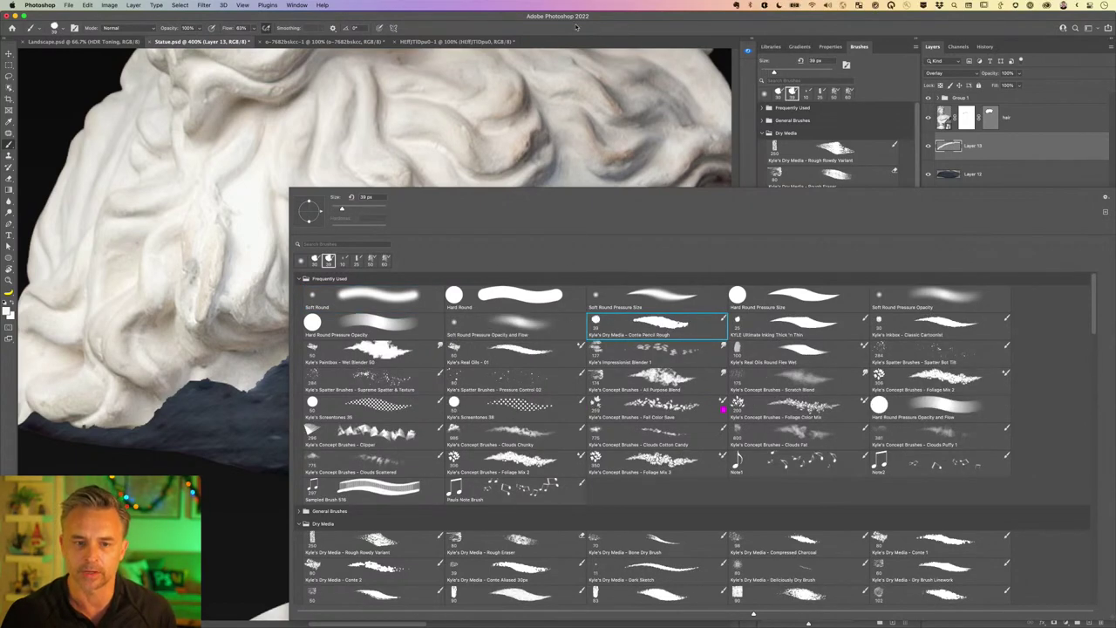
{"action": "key", "text": "Escape"}
{"action": "left_click_drag", "start_coordinate": [469, 295], "coordinate": [520, 286]}
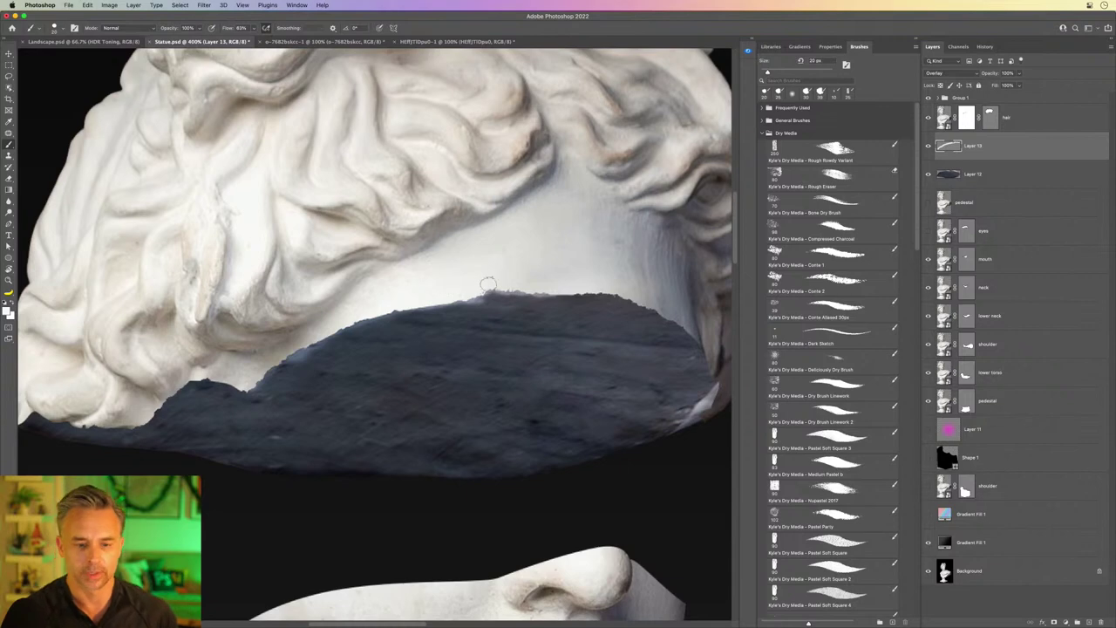
Step: At 400% zoom, brighten the stone's left edge below the hair with a 15 px brush
{"action": "scroll", "coordinate": [510, 229], "scroll_direction": "down", "scroll_amount": 5}
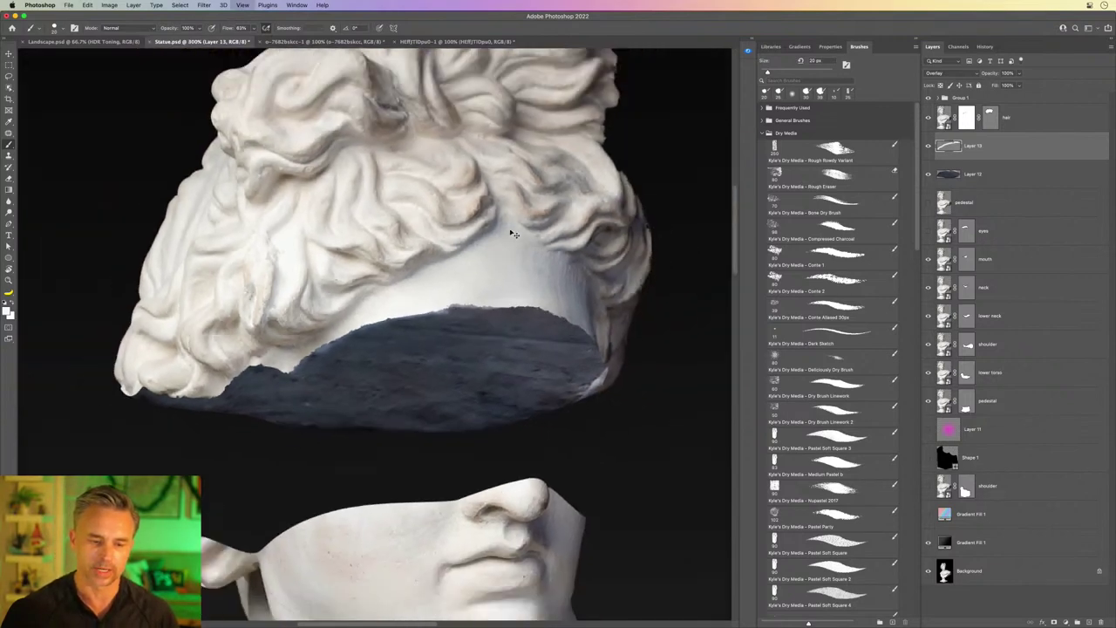
{"action": "scroll", "coordinate": [510, 229], "scroll_direction": "up", "scroll_amount": 2}
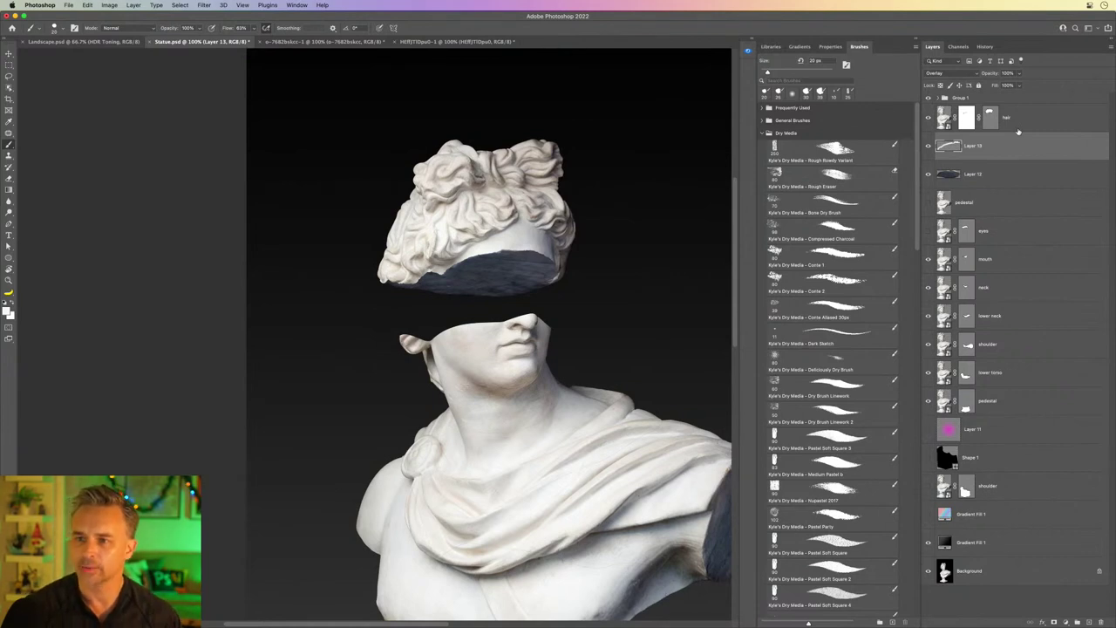
{"action": "key", "text": "ctrl+plus"}
{"action": "key", "text": "ctrl+plus"}
{"action": "key", "text": "ctrl+plus"}
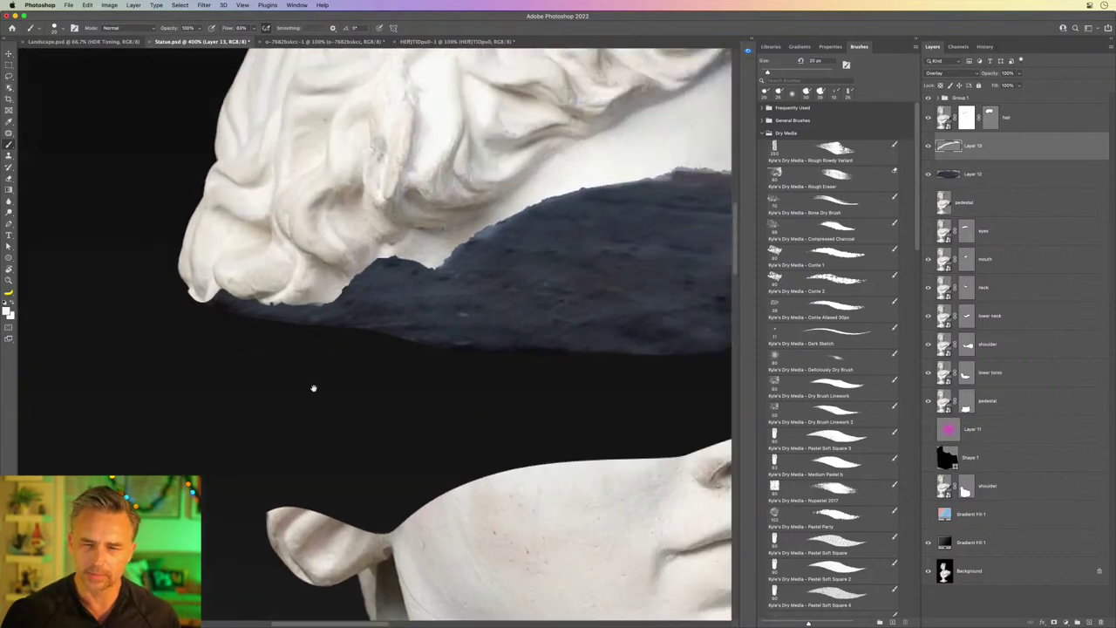
{"action": "left_click_drag", "start_coordinate": [541, 189], "coordinate": [180, 458]}
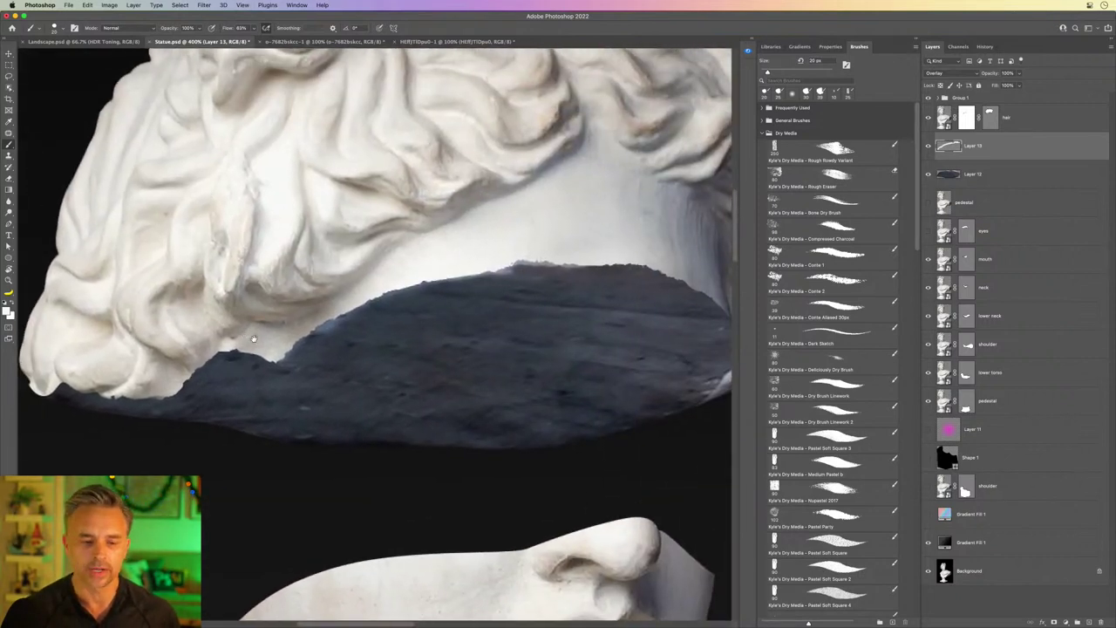
{"action": "left_click_drag", "start_coordinate": [253, 338], "coordinate": [314, 326]}
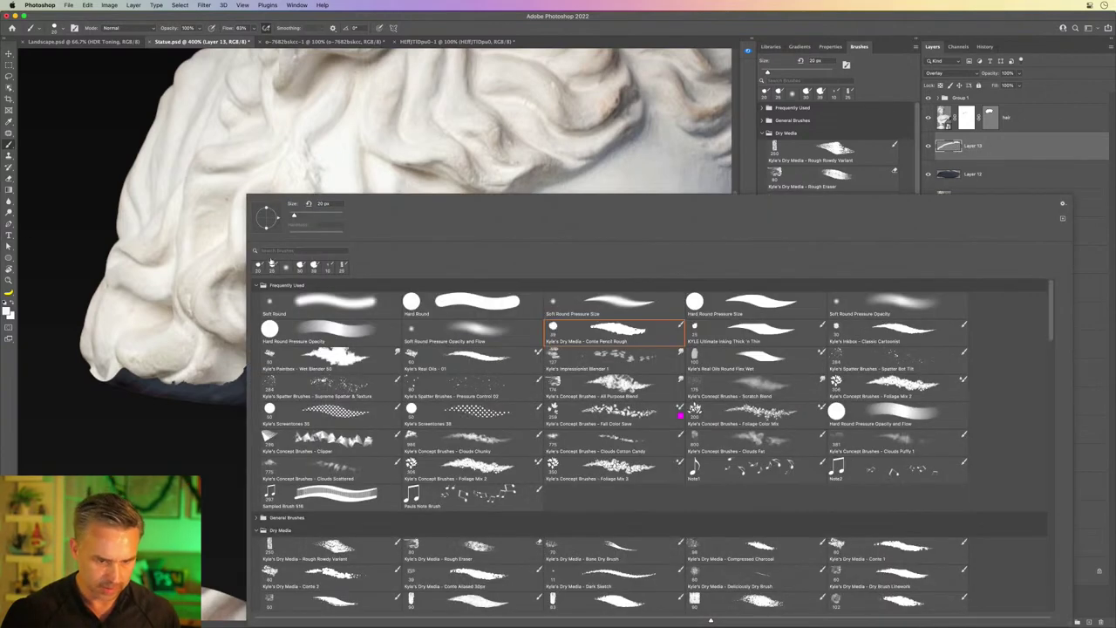
{"action": "right_click", "coordinate": [225, 221]}
{"action": "double_click", "coordinate": [331, 305]}
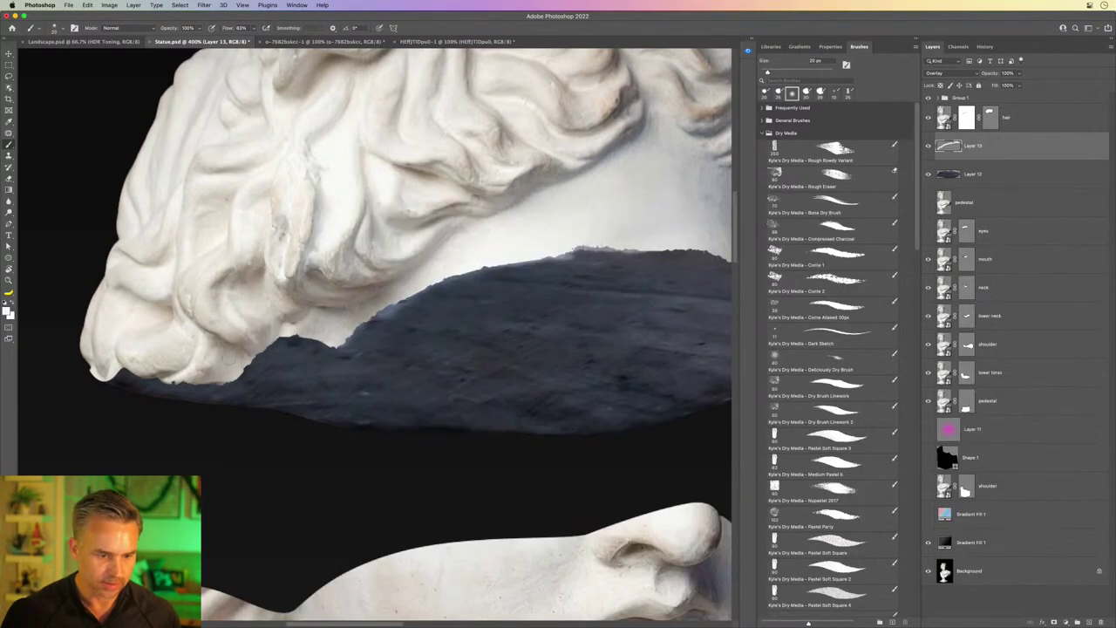
{"action": "key", "text": "bracketleft"}
{"action": "left_click_drag", "start_coordinate": [248, 361], "coordinate": [291, 334]}
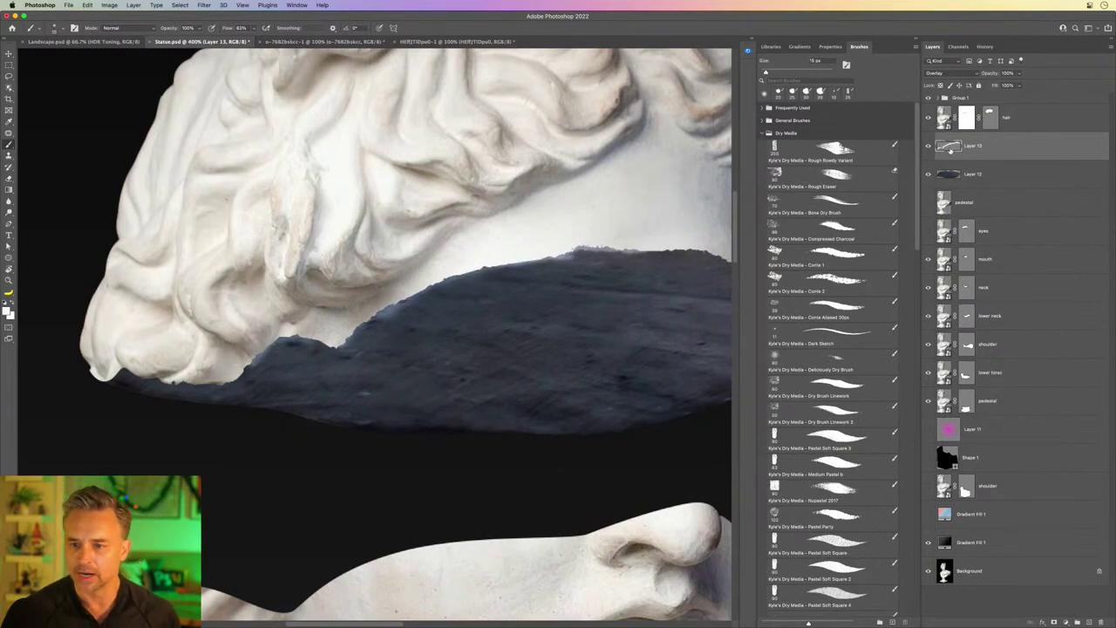
Step: Target the hair layer's mask at 600% zoom and switch to the Smudge tool
{"action": "left_click", "coordinate": [963, 123]}
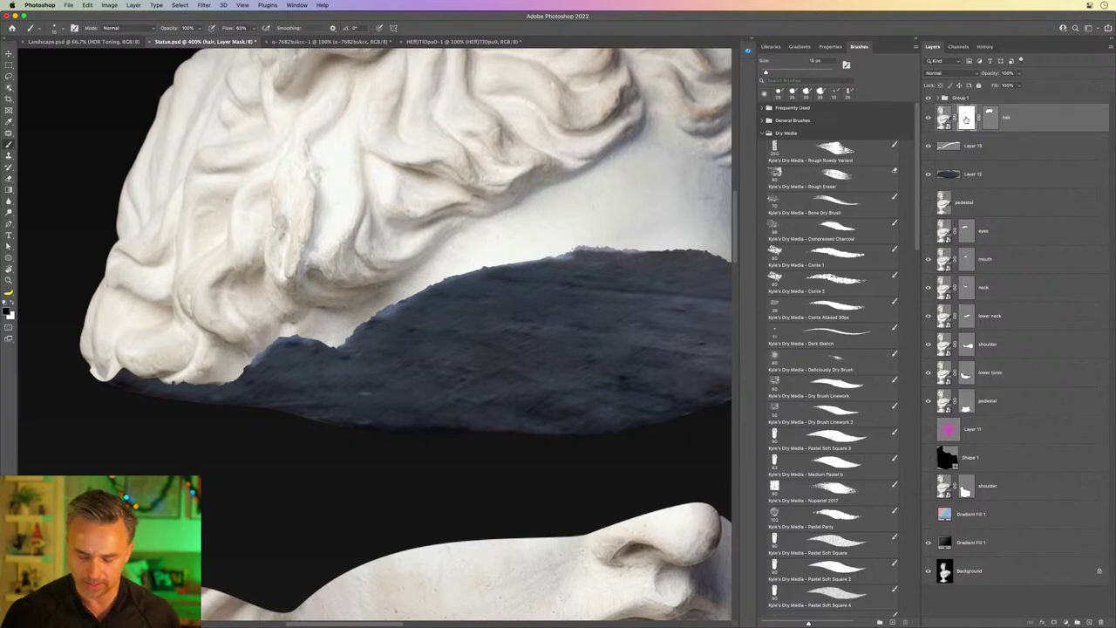
{"action": "key", "text": "ctrl+plus"}
{"action": "key", "text": "ctrl+plus"}
{"action": "left_click_drag", "start_coordinate": [502, 323], "coordinate": [467, 367]}
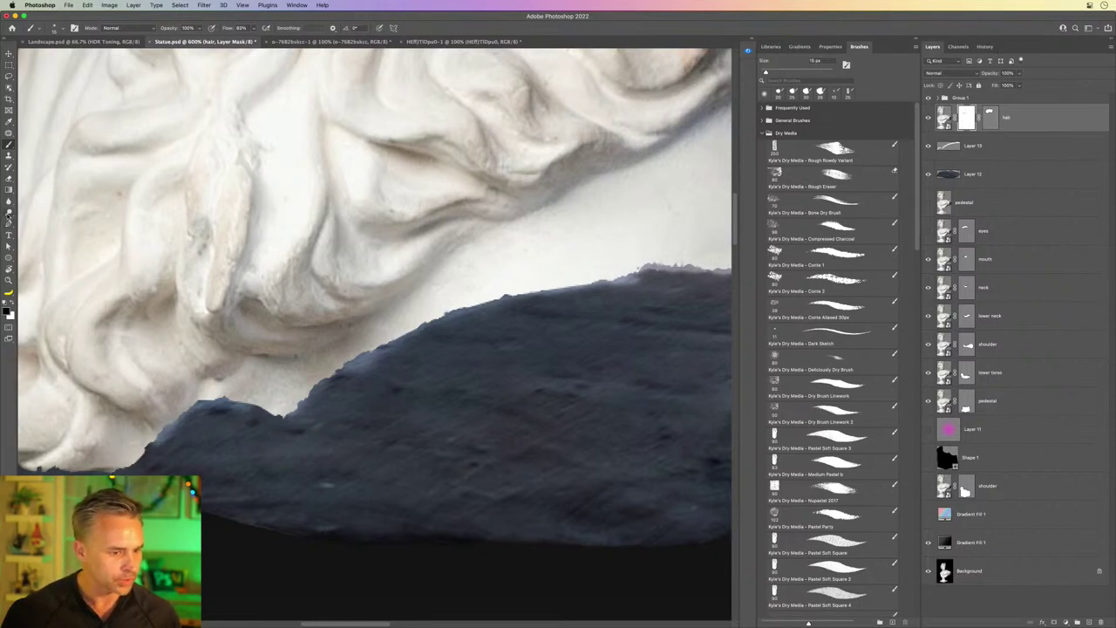
{"action": "left_click", "coordinate": [9, 214]}
{"action": "left_click", "coordinate": [8, 201]}
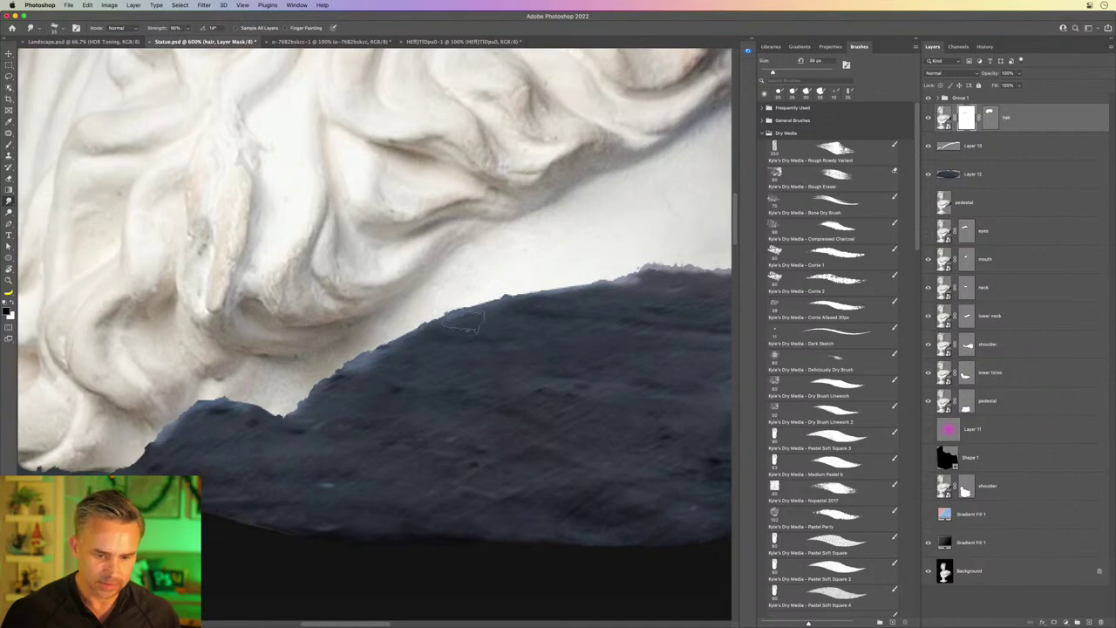
Step: Give the smudge tool a Soft Round tip at about 35 px and zoom out to 300%
{"action": "right_click", "coordinate": [484, 329]}
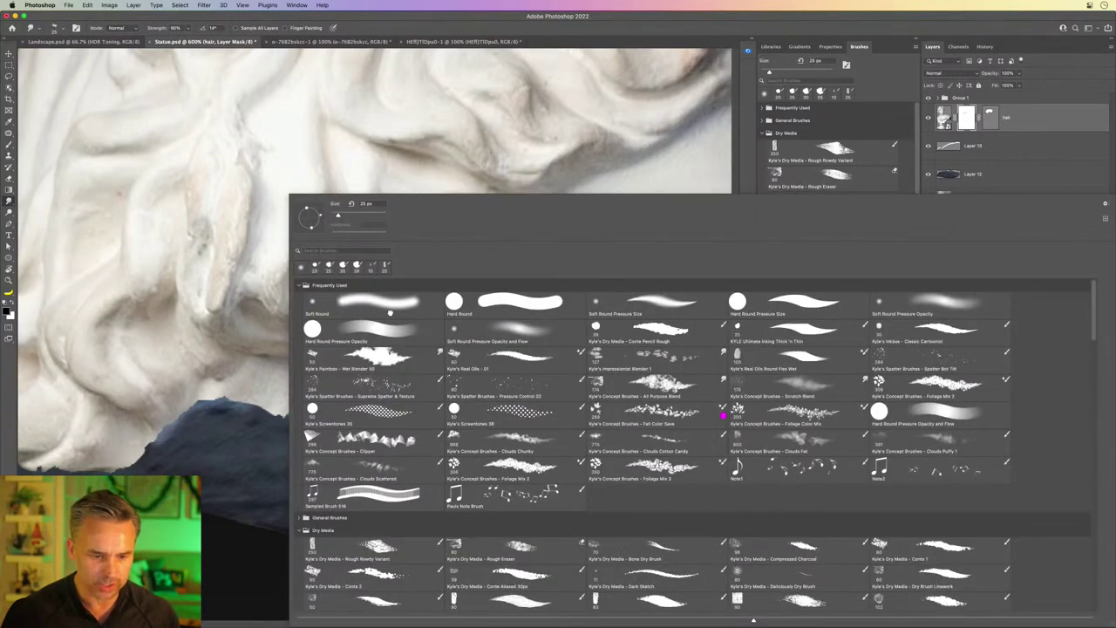
{"action": "double_click", "coordinate": [390, 313]}
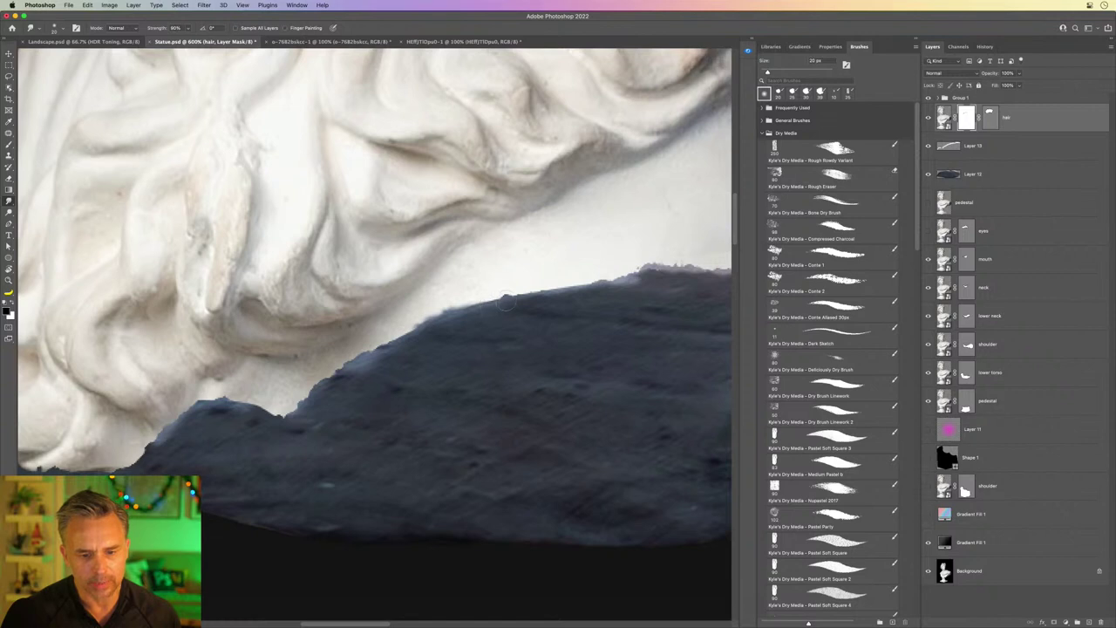
{"action": "key", "text": "bracketright"}
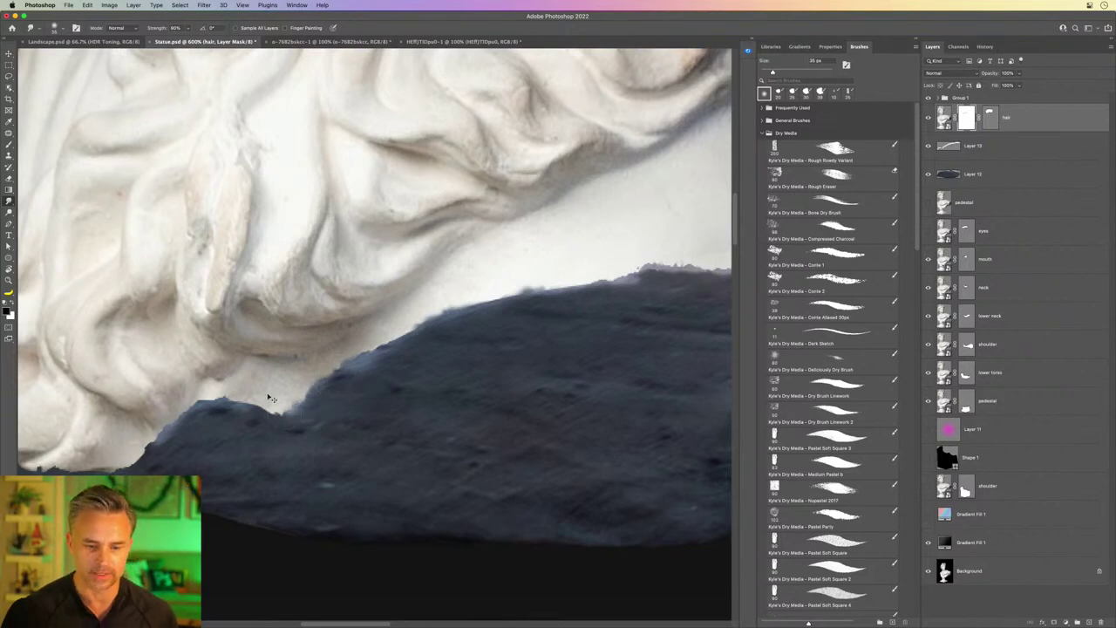
{"action": "scroll", "coordinate": [284, 406], "scroll_direction": "down", "scroll_amount": 3}
{"action": "scroll", "coordinate": [284, 410], "scroll_direction": "down", "scroll_amount": 2}
{"action": "scroll", "coordinate": [284, 410], "scroll_direction": "right", "scroll_amount": 3}
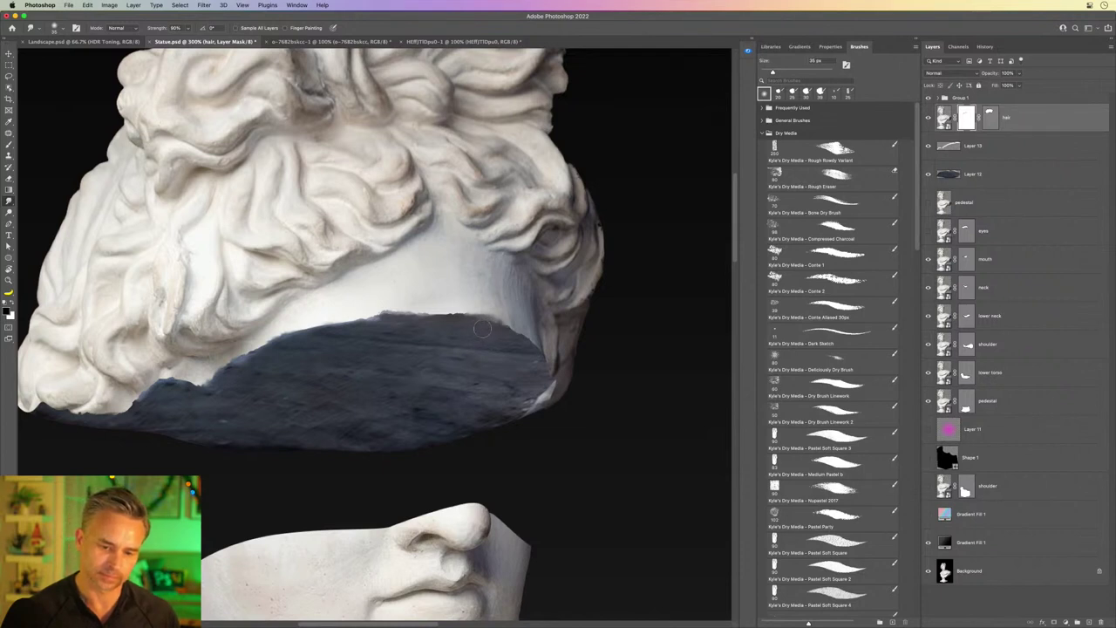
Step: Zoom out to 200% to see the whole head over the dark stone underside
{"action": "scroll", "coordinate": [376, 236], "scroll_direction": "down", "scroll_amount": 3}
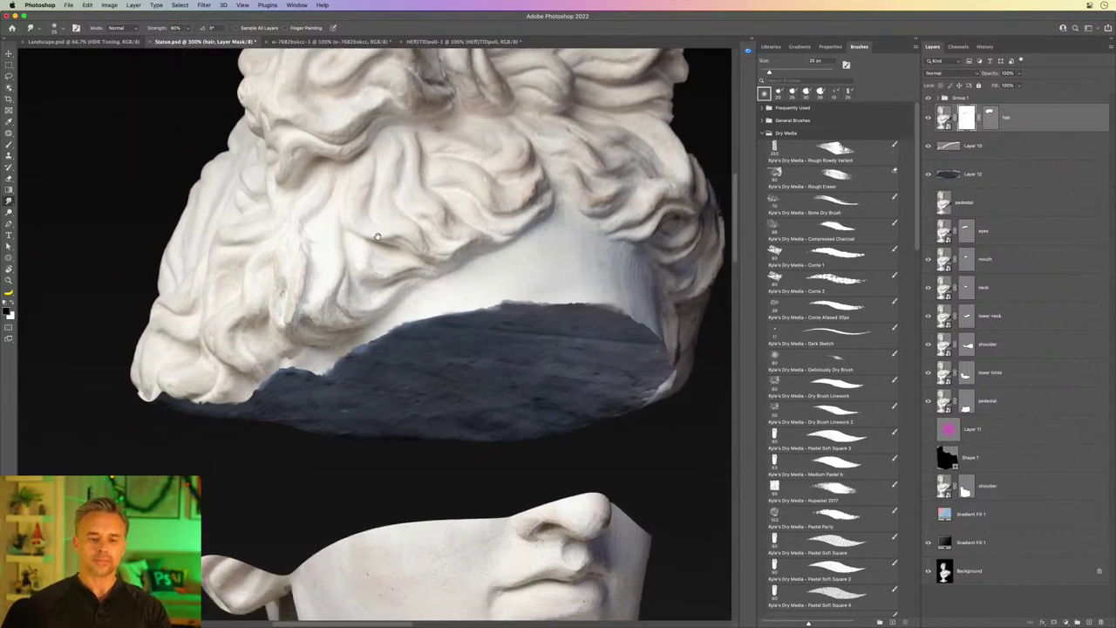
{"action": "key", "text": "ctrl+minus"}
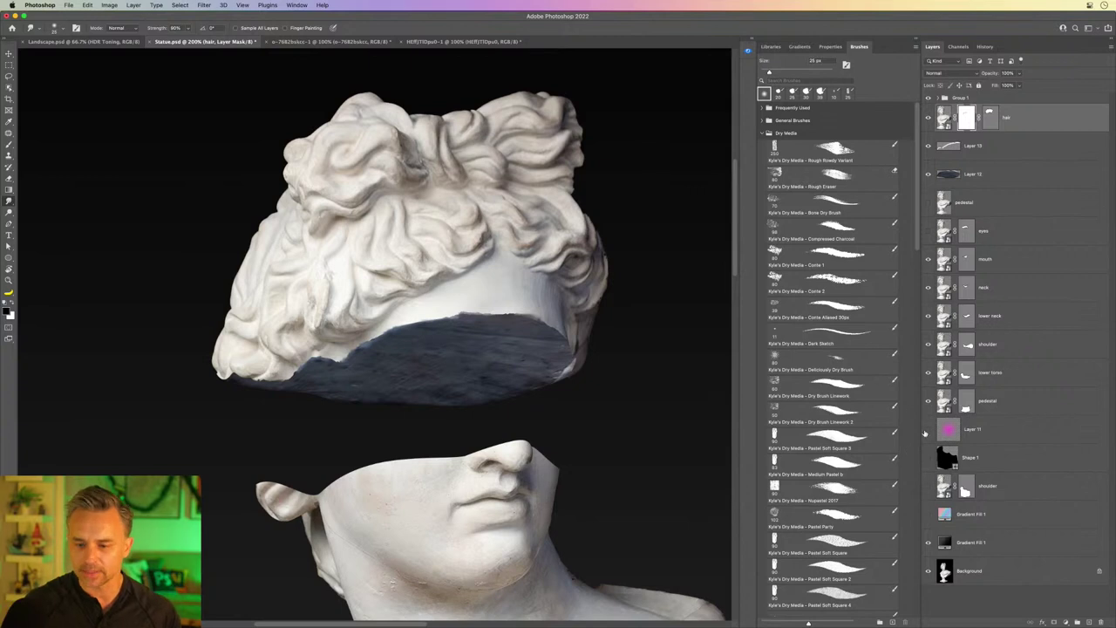
Step: Show and select the magenta glow Layer 11, then reframe the view on the face
{"action": "left_click", "coordinate": [928, 429]}
{"action": "left_click", "coordinate": [1007, 434]}
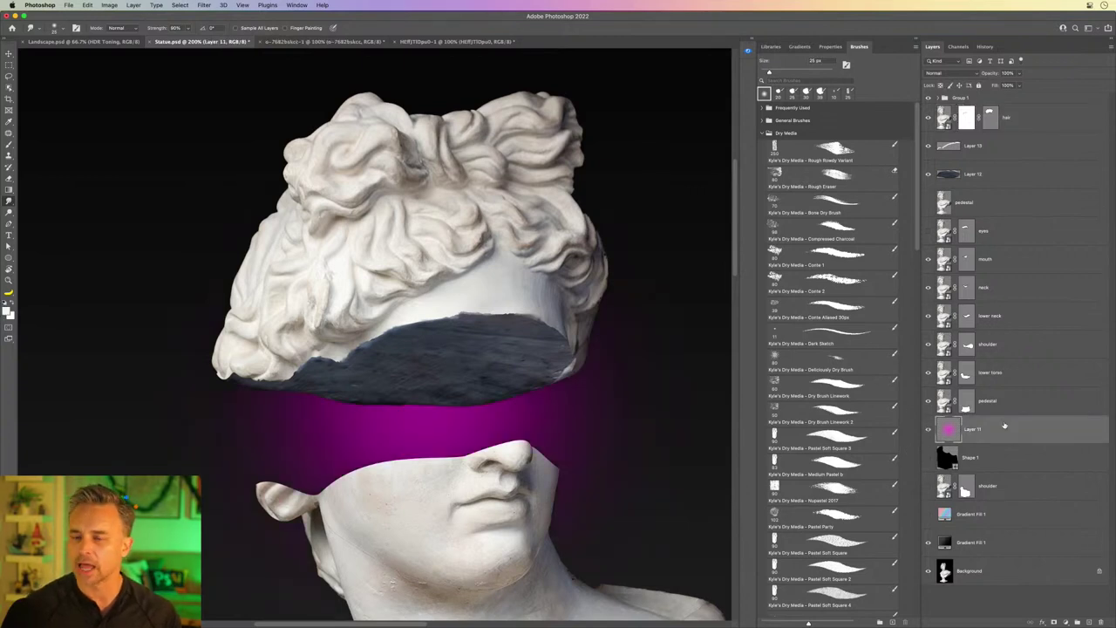
{"action": "key", "text": "ctrl+minus"}
{"action": "key", "text": "ctrl+minus"}
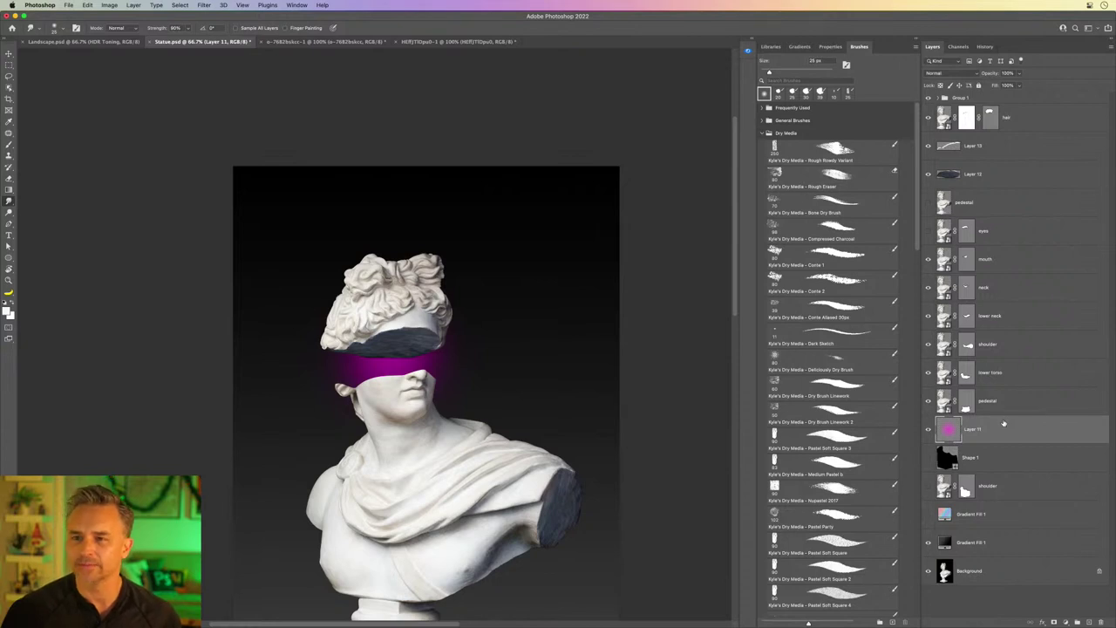
{"action": "key", "text": "ctrl+plus"}
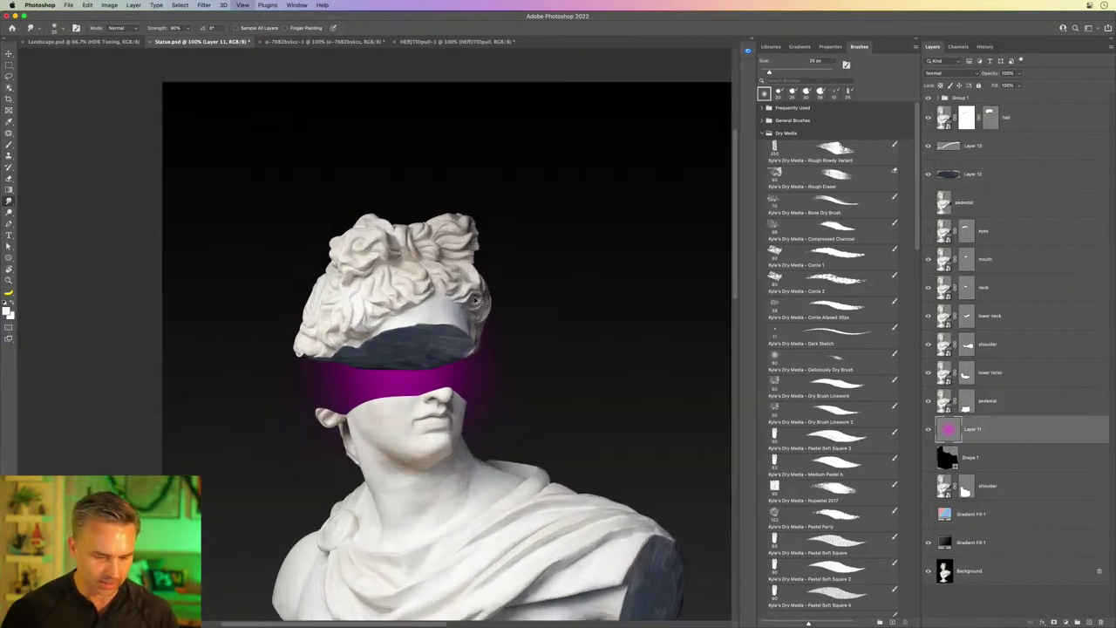
{"action": "key", "text": "ctrl+plus"}
{"action": "left_click_drag", "start_coordinate": [422, 341], "coordinate": [392, 253]}
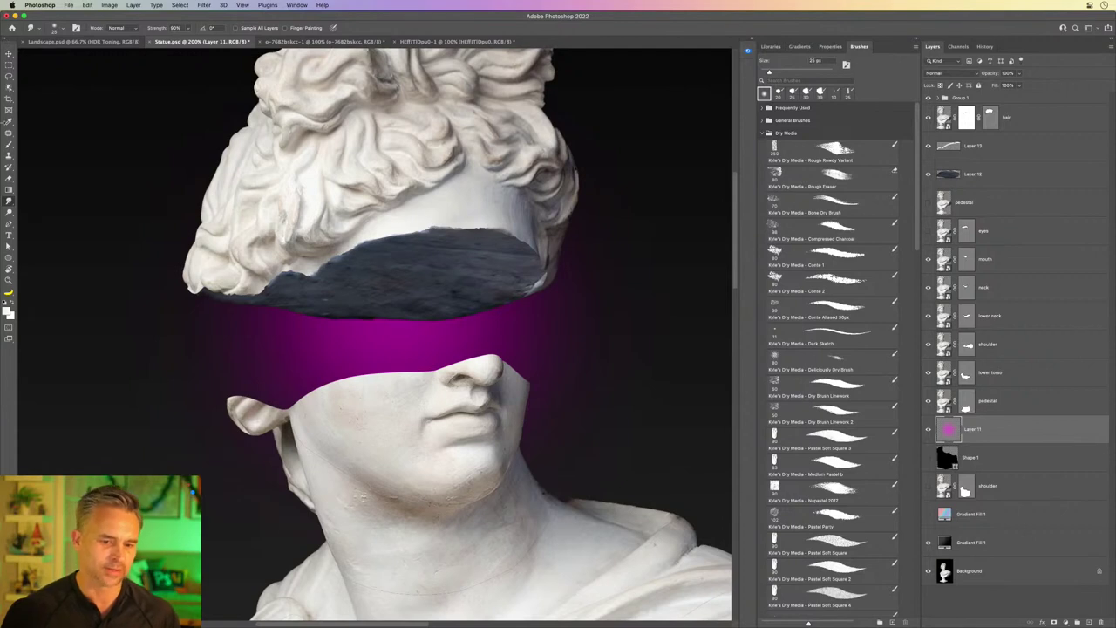
{"action": "left_click", "coordinate": [8, 53]}
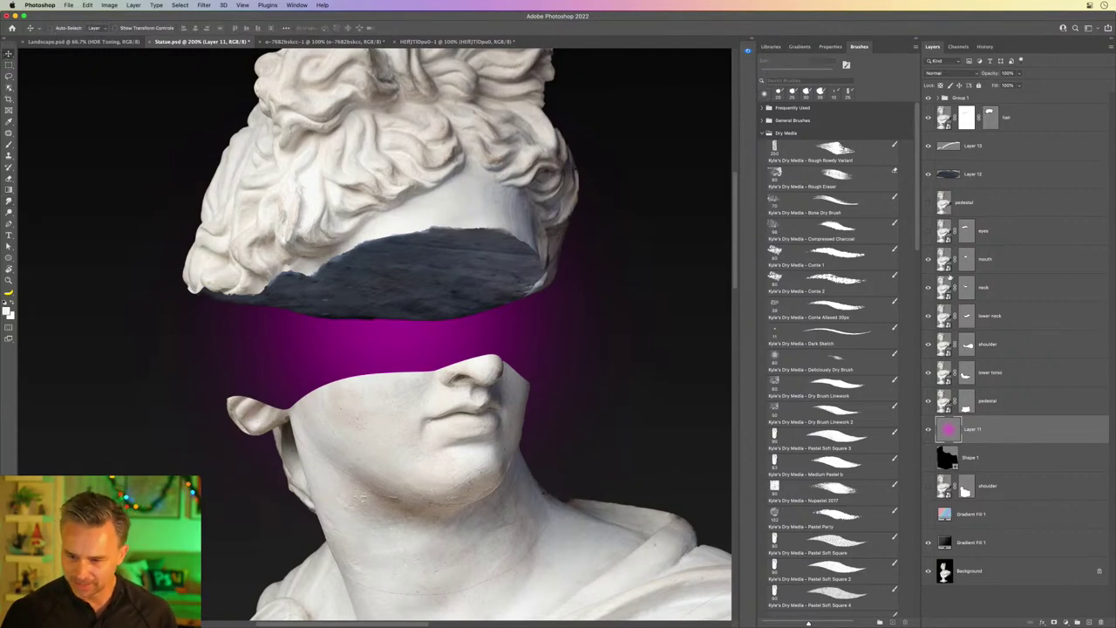
Step: Hide the neck layer to check the cut beneath it
{"action": "left_click", "coordinate": [926, 290]}
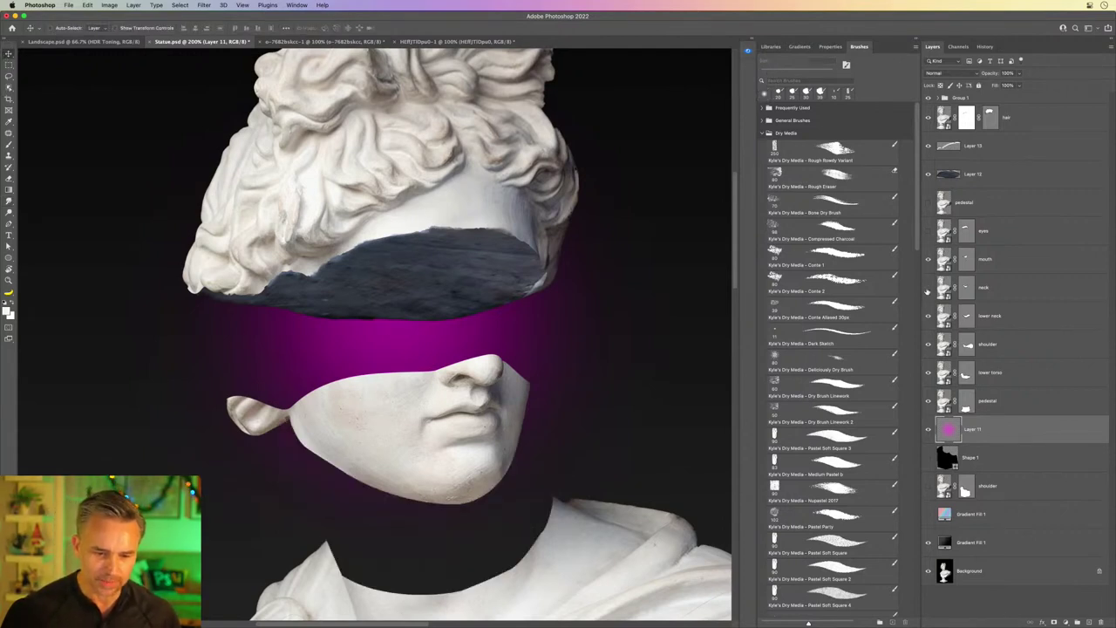
{"action": "left_click", "coordinate": [926, 291]}
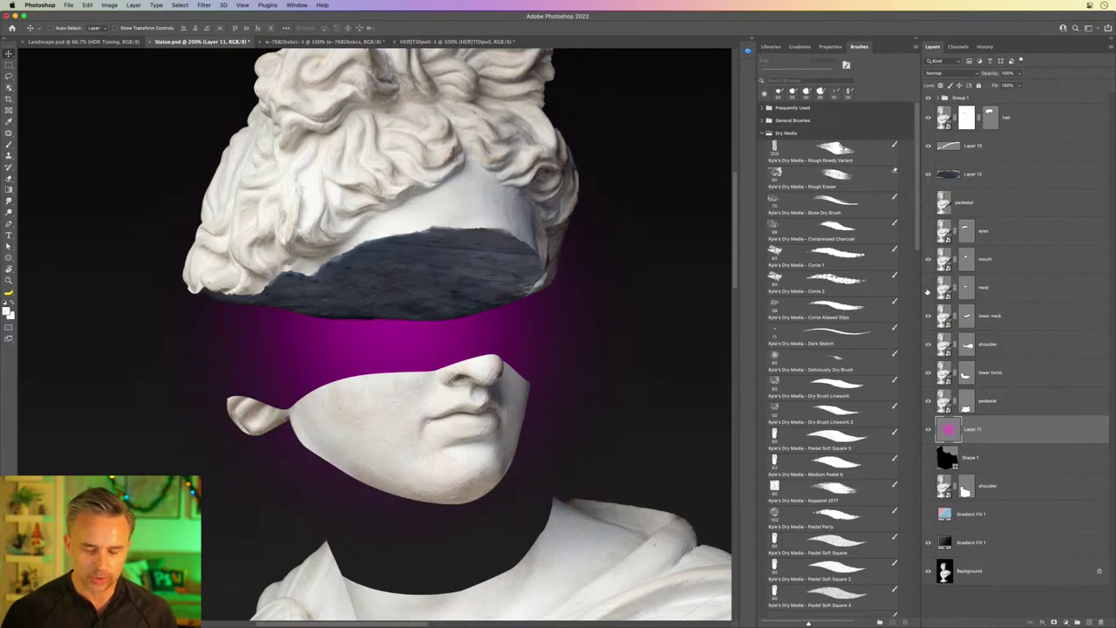
{"action": "left_click", "coordinate": [927, 291]}
{"action": "left_click", "coordinate": [980, 298]}
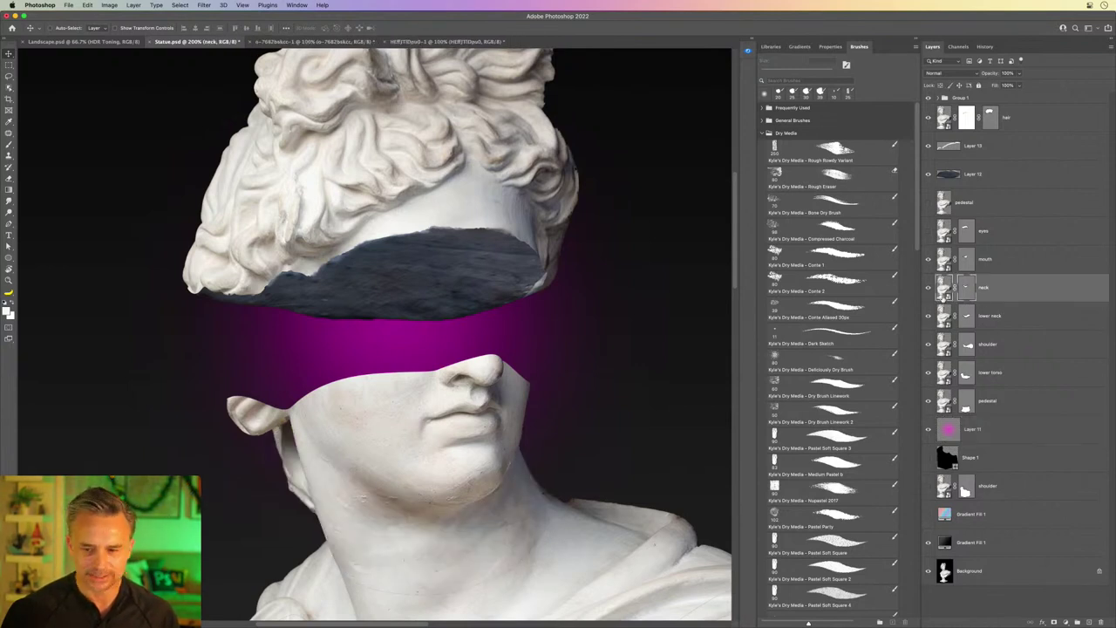
{"action": "left_click", "coordinate": [927, 291]}
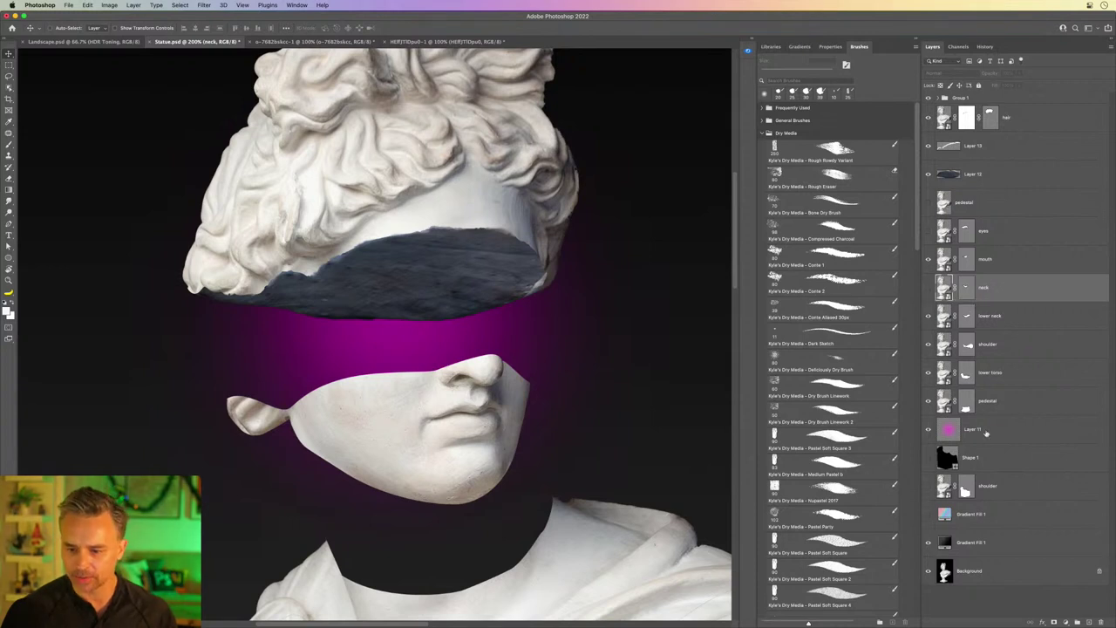
Step: Duplicate stone texture Layer 12 and place the copy below the lower neck layer
{"action": "left_click", "coordinate": [980, 175]}
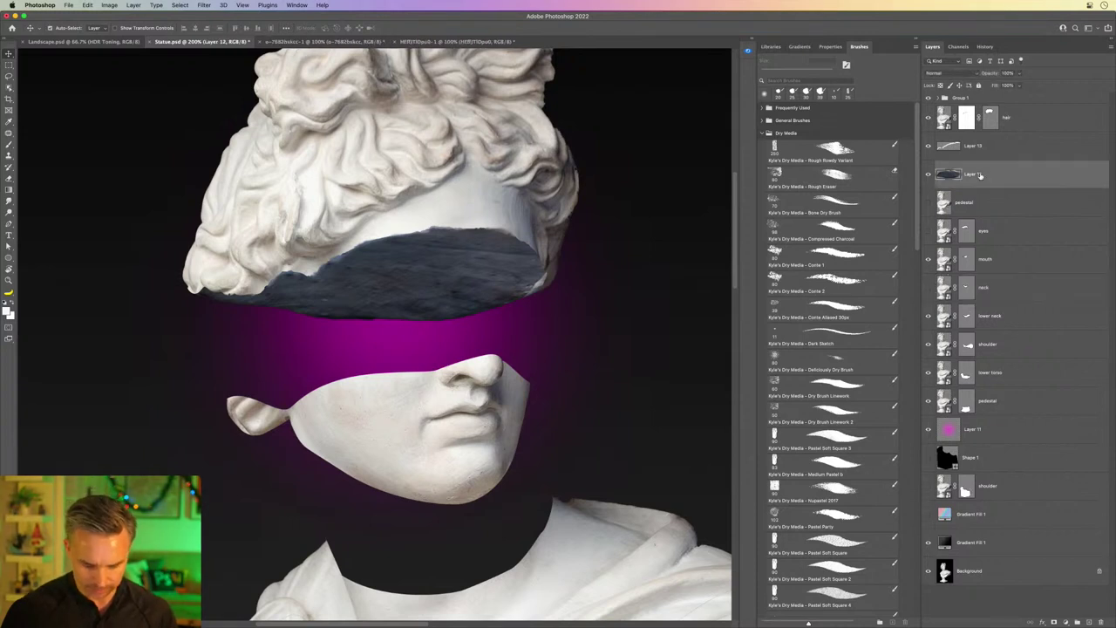
{"action": "key", "text": "ctrl+j"}
{"action": "mouse_move", "coordinate": [994, 349]}
{"action": "left_mouse_down"}
{"action": "mouse_move", "coordinate": [1006, 344]}
{"action": "mouse_move", "coordinate": [1003, 352]}
{"action": "left_mouse_up"}
{"action": "mouse_move", "coordinate": [450, 450]}
{"action": "left_mouse_down"}
{"action": "mouse_move", "coordinate": [418, 252]}
{"action": "mouse_move", "coordinate": [419, 377]}
{"action": "left_mouse_up"}
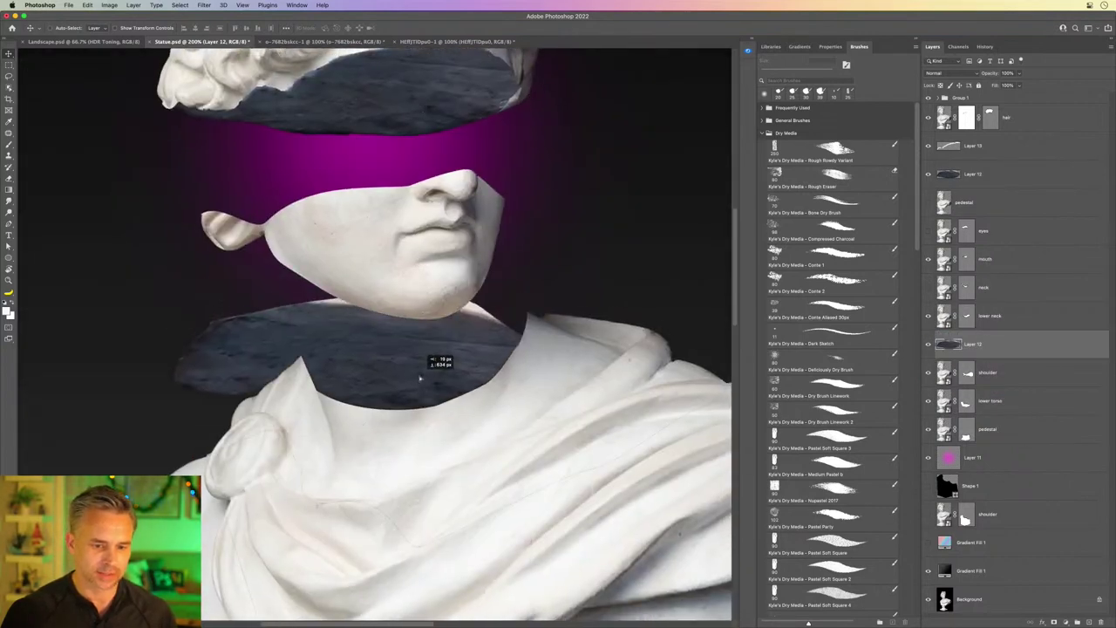
Step: Flip the stone copy vertically, tilt it slightly and set it at the neck's base
{"action": "key", "text": "ctrl+t"}
{"action": "right_click", "coordinate": [260, 354]}
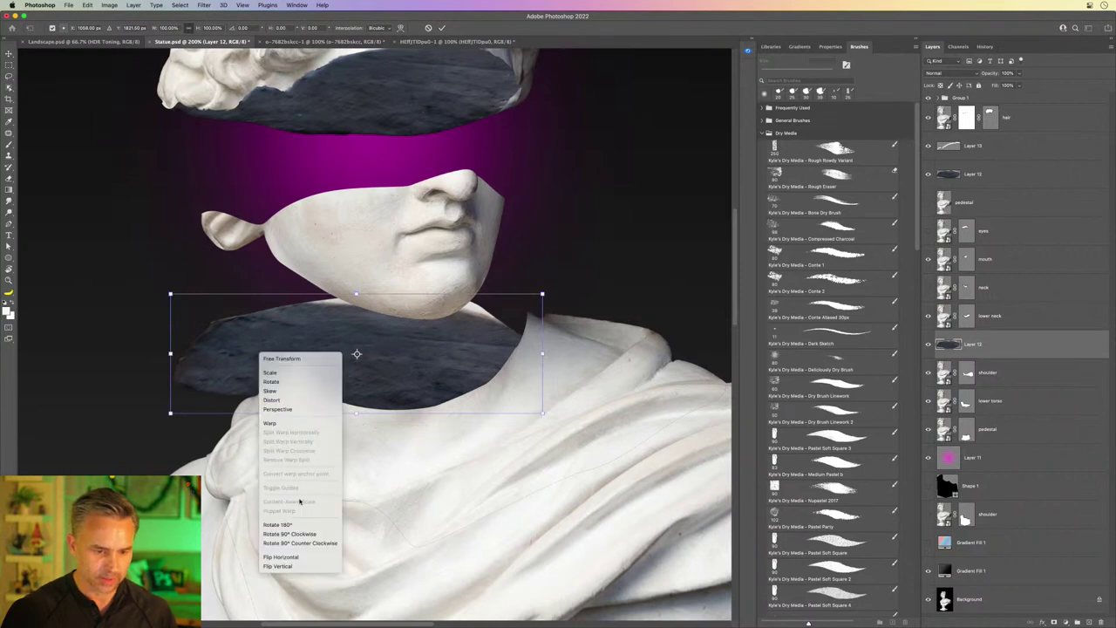
{"action": "left_click", "coordinate": [294, 567]}
{"action": "mouse_move", "coordinate": [159, 288]}
{"action": "left_mouse_down"}
{"action": "mouse_move", "coordinate": [167, 285]}
{"action": "mouse_move", "coordinate": [179, 321]}
{"action": "left_mouse_up"}
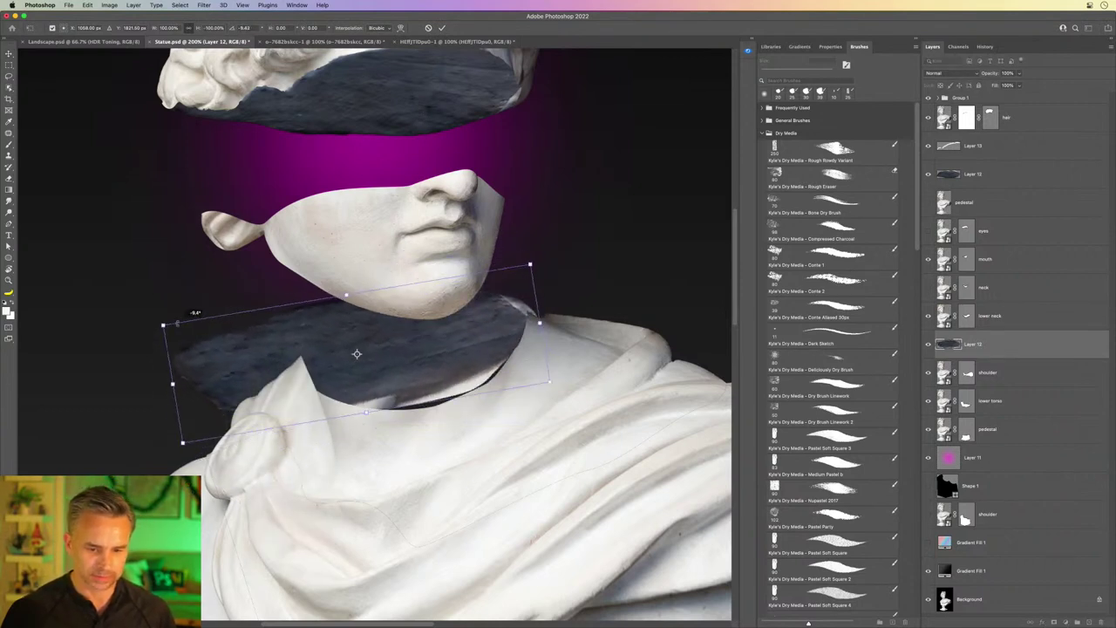
{"action": "left_click_drag", "start_coordinate": [323, 375], "coordinate": [281, 366]}
{"action": "scroll", "coordinate": [217, 333], "scroll_direction": "down", "scroll_amount": 3}
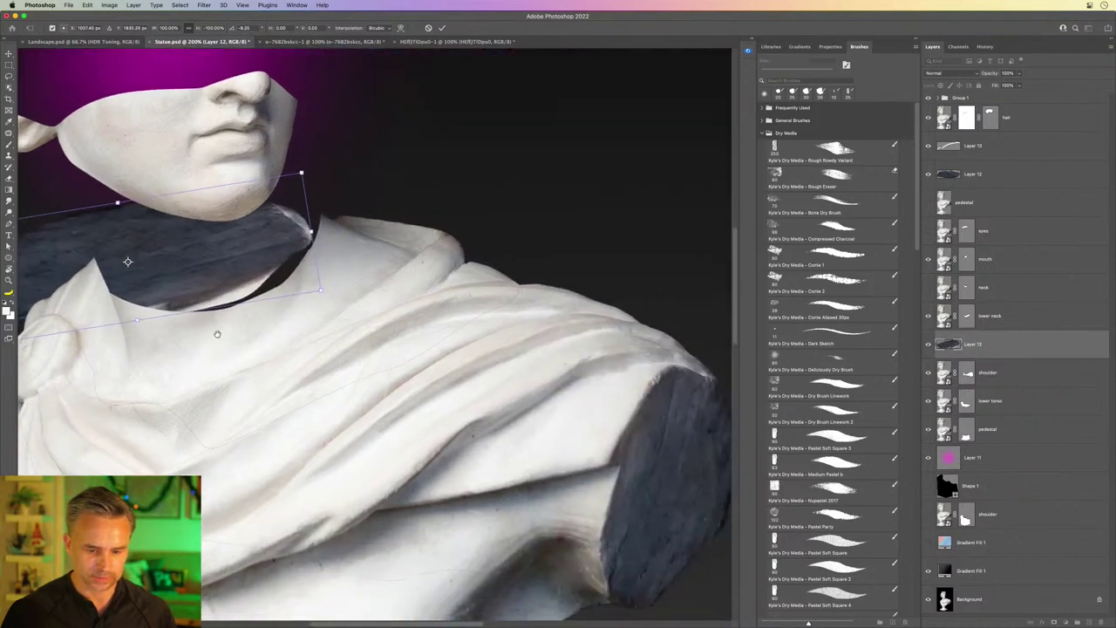
{"action": "scroll", "coordinate": [217, 333], "scroll_direction": "down", "scroll_amount": 2}
{"action": "key", "text": "Return"}
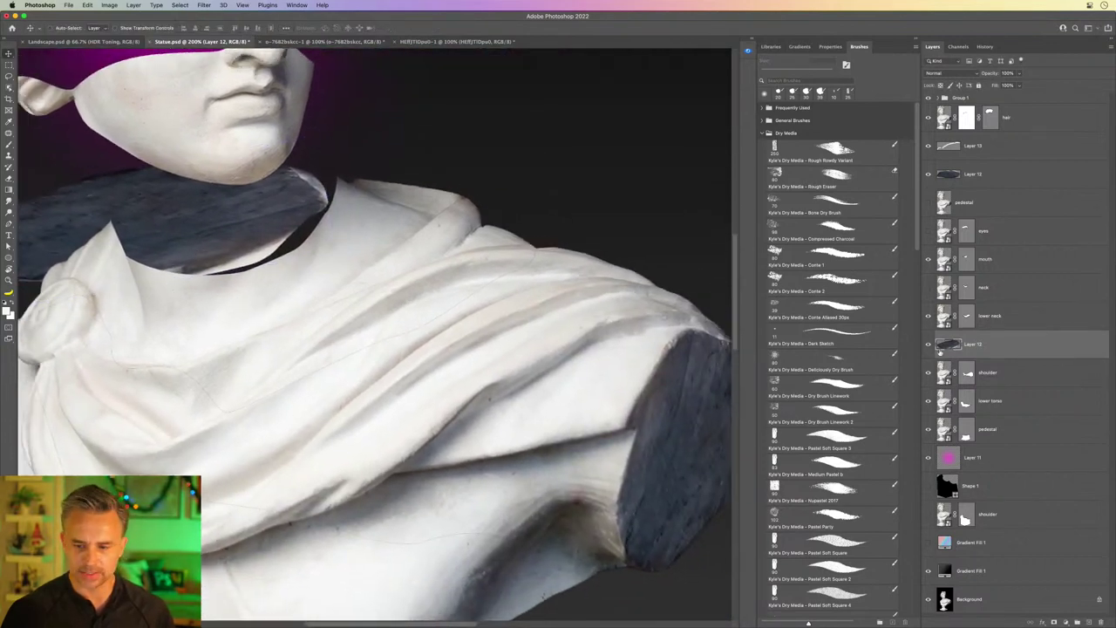
Step: Delete the Layer 12 copy, then duplicate the lower shoulder layer, removing its vector mask and rasterizing it
{"action": "left_click", "coordinate": [1100, 622]}
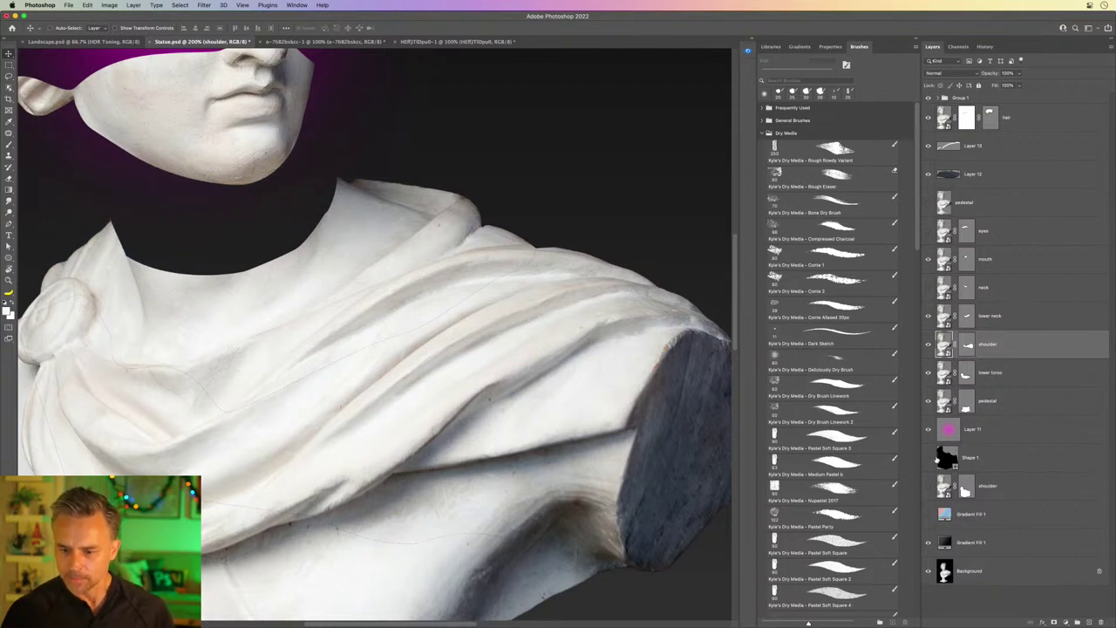
{"action": "left_click", "coordinate": [1002, 404]}
{"action": "left_click", "coordinate": [1004, 493]}
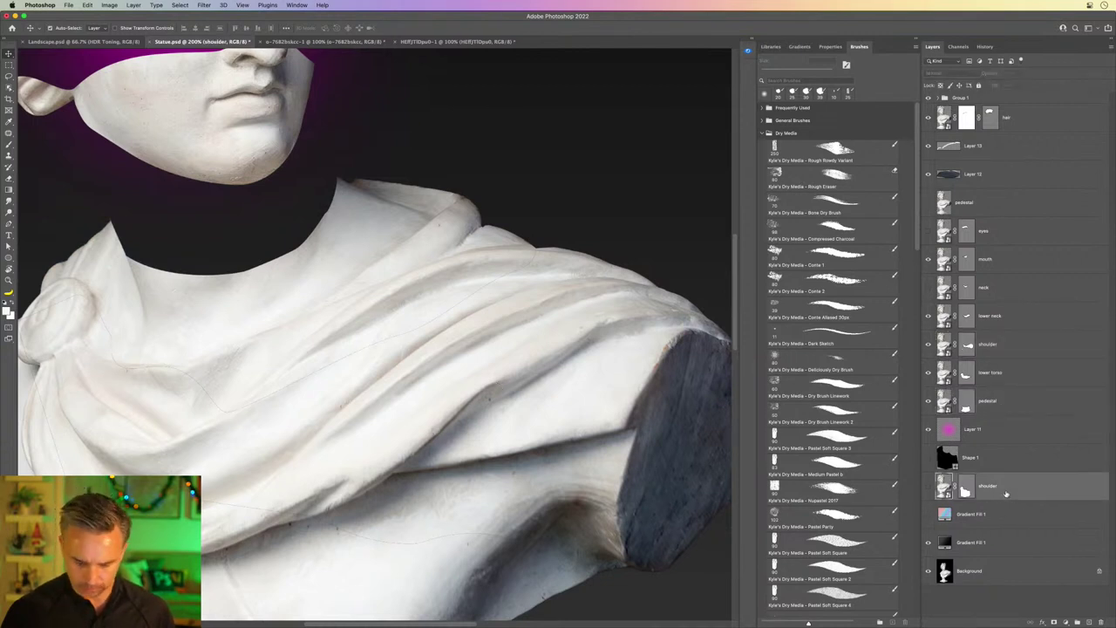
{"action": "key", "text": "ctrl+j"}
{"action": "right_click", "coordinate": [974, 491]}
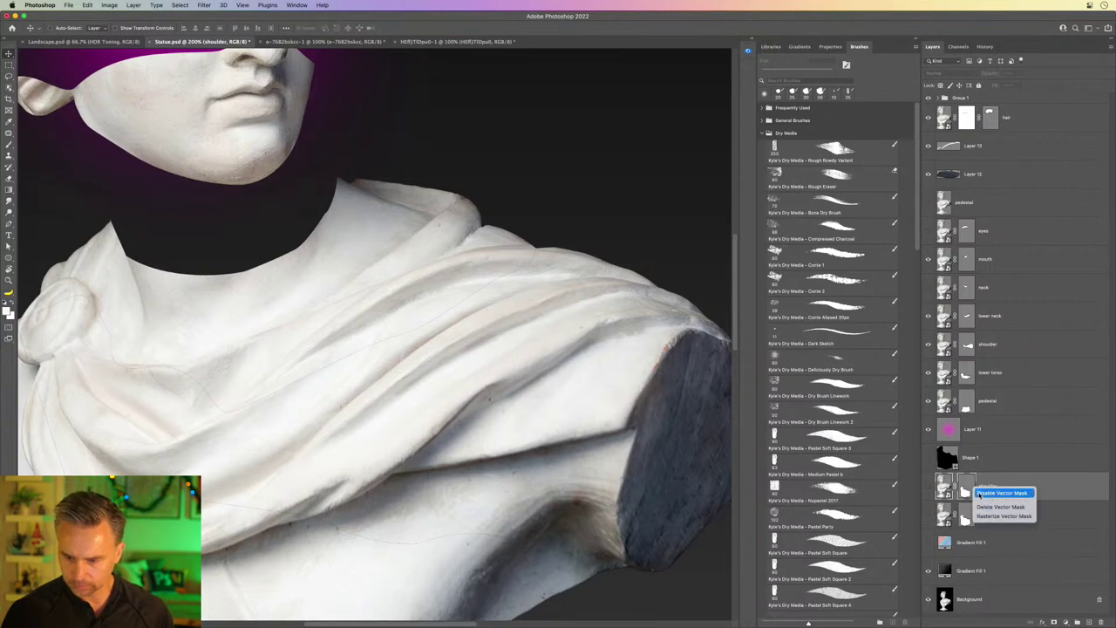
{"action": "left_click", "coordinate": [1000, 506]}
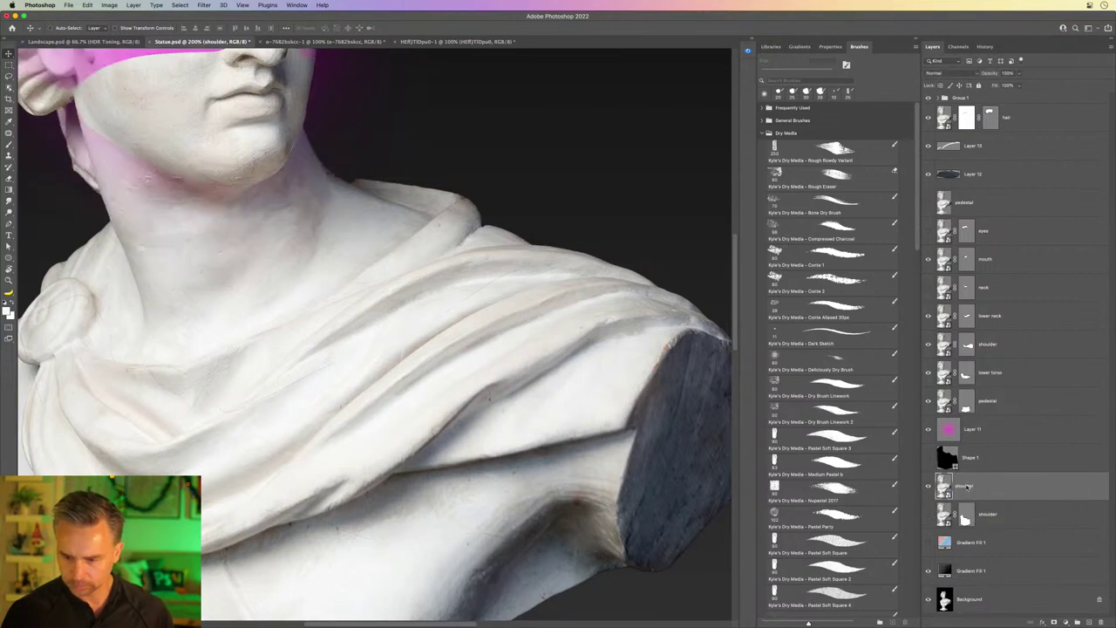
{"action": "right_click", "coordinate": [964, 488]}
{"action": "left_click", "coordinate": [994, 364]}
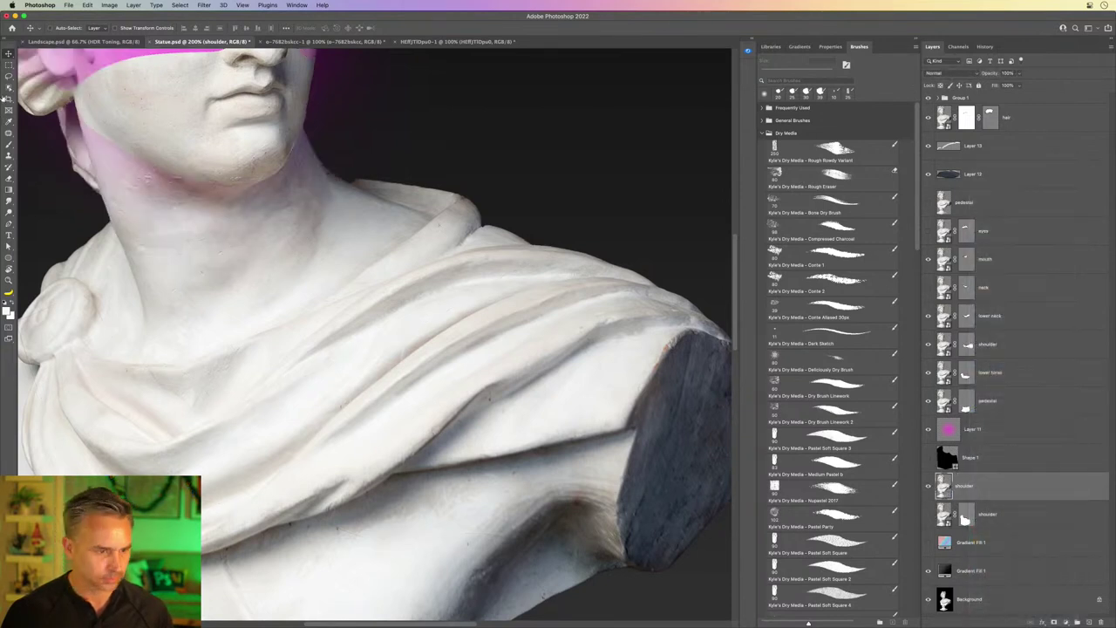
Step: Lasso the stone arm stump onto Layer 14, hide the shoulder copy, and move Layer 14 above the shoulder
{"action": "left_click", "coordinate": [8, 76]}
{"action": "scroll", "coordinate": [558, 558], "scroll_direction": "right", "scroll_amount": 5}
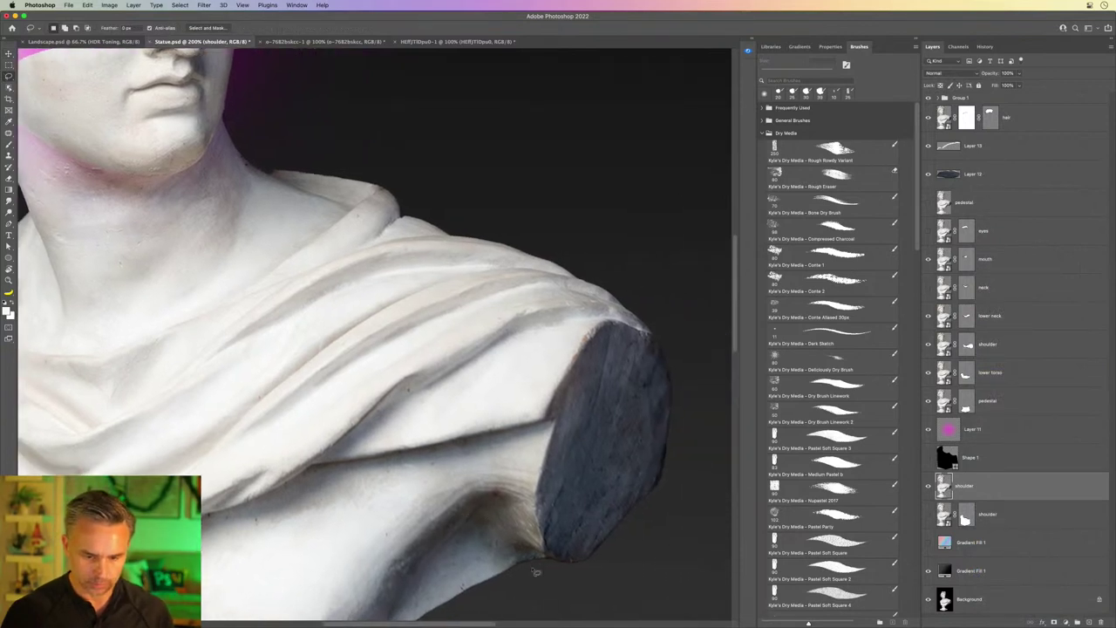
{"action": "mouse_move", "coordinate": [544, 573]}
{"action": "left_mouse_down"}
{"action": "mouse_move", "coordinate": [744, 537]}
{"action": "mouse_move", "coordinate": [690, 600]}
{"action": "left_mouse_up"}
{"action": "key", "text": "ctrl+j"}
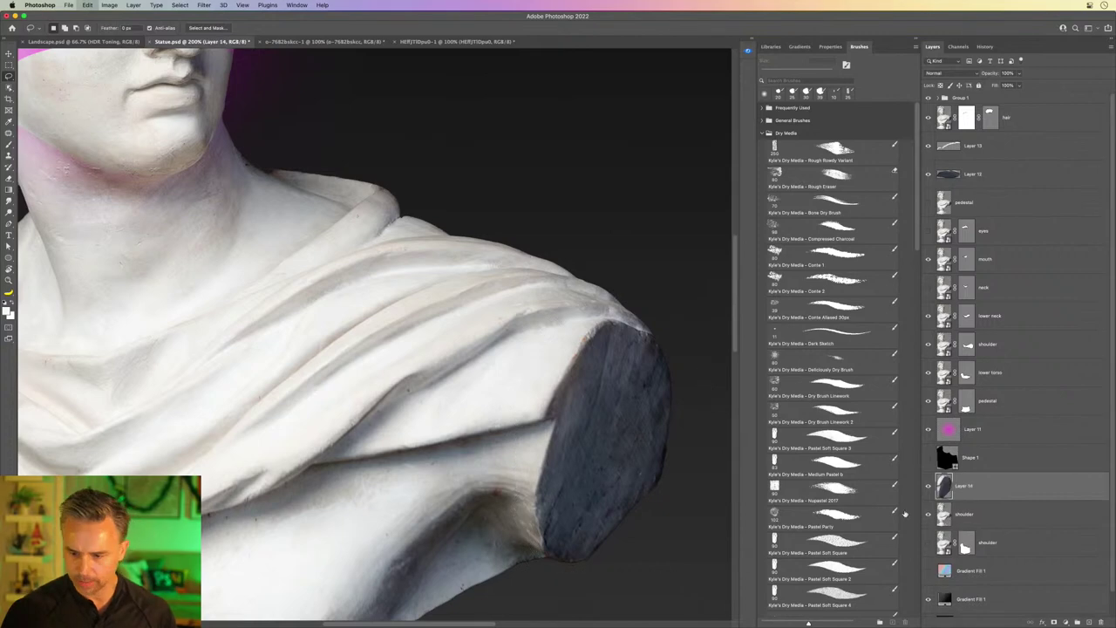
{"action": "left_click", "coordinate": [929, 516]}
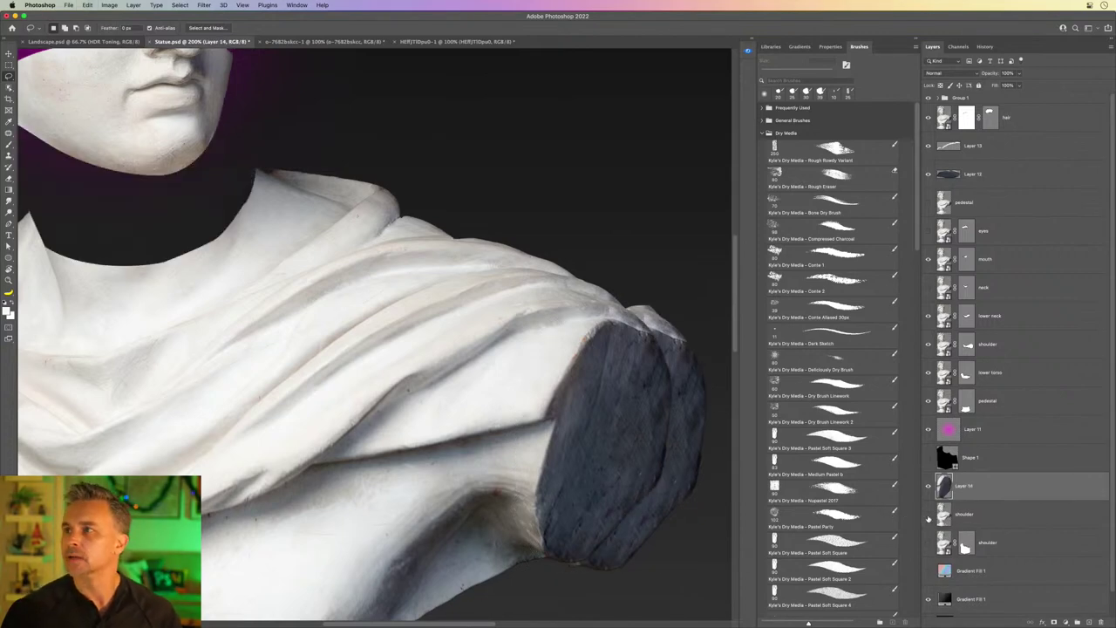
{"action": "key", "text": "ctrl+minus"}
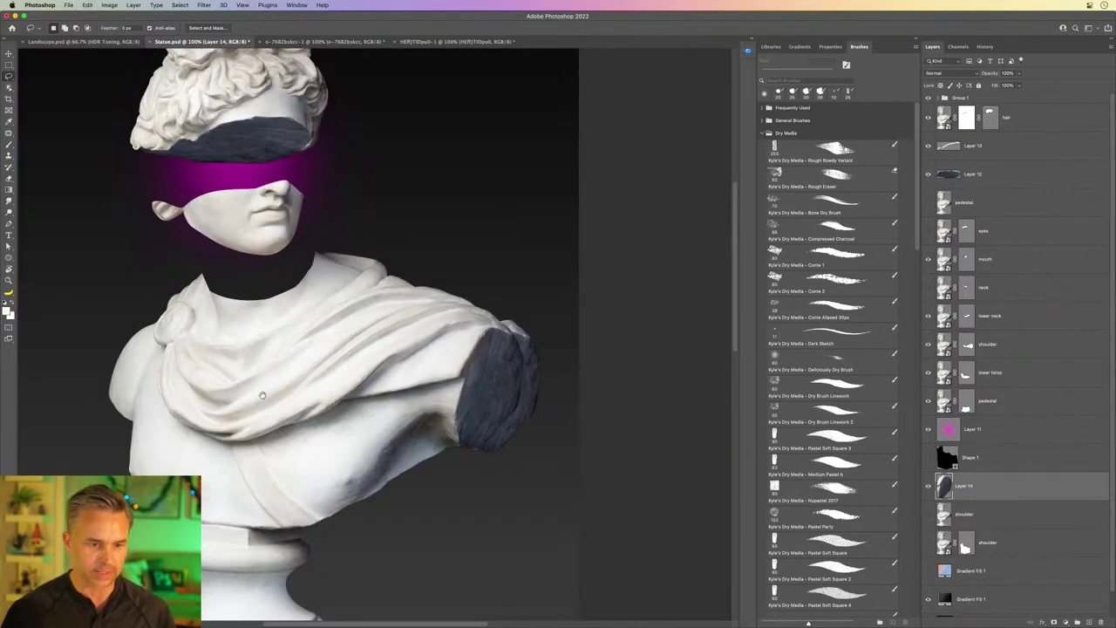
{"action": "left_click_drag", "start_coordinate": [179, 344], "coordinate": [340, 440]}
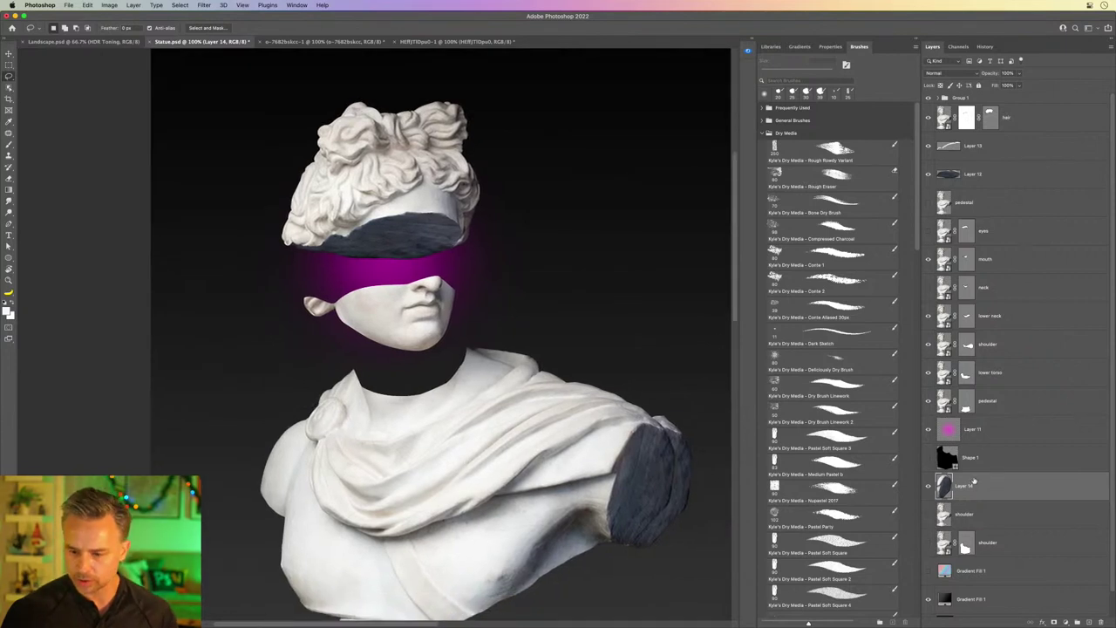
{"action": "mouse_move", "coordinate": [979, 485]}
{"action": "left_mouse_down"}
{"action": "mouse_move", "coordinate": [986, 326]}
{"action": "mouse_move", "coordinate": [1015, 346]}
{"action": "left_mouse_up"}
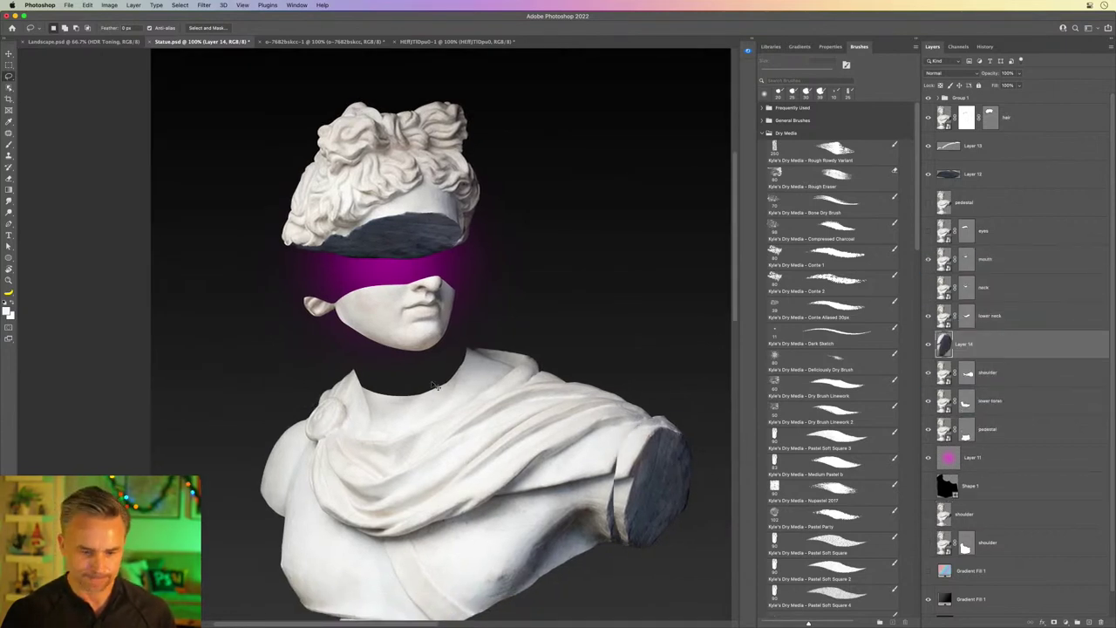
Step: Rotate the Layer 14 stone piece and move it onto the neck
{"action": "key", "text": "ctrl+t"}
{"action": "left_click_drag", "start_coordinate": [558, 513], "coordinate": [635, 575]}
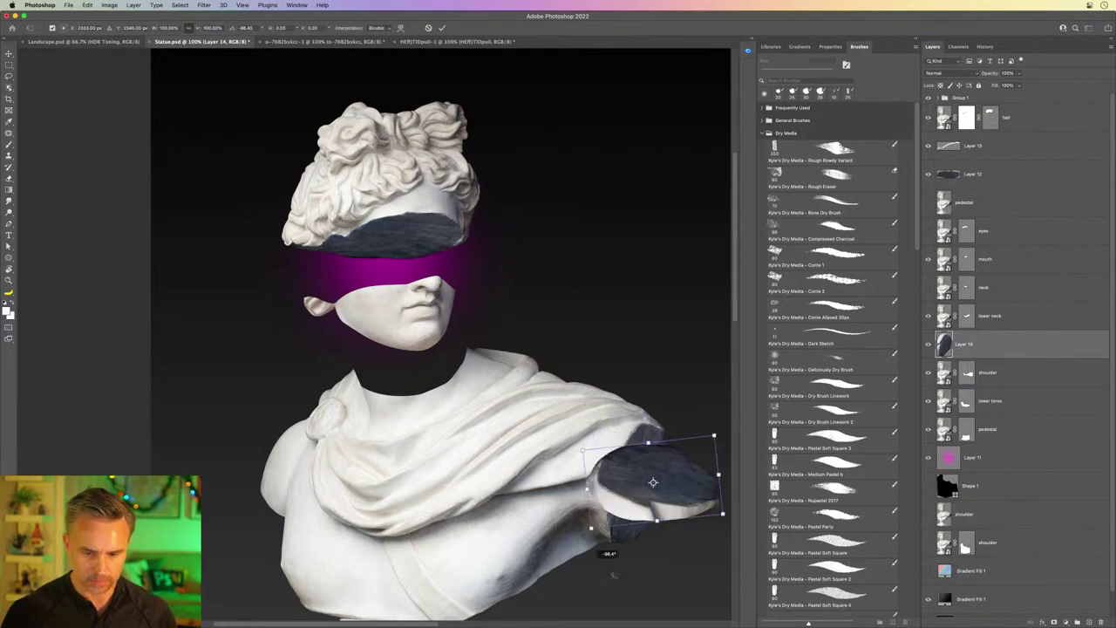
{"action": "key", "text": "Return"}
{"action": "key", "text": "ctrl+alt+t"}
{"action": "left_click_drag", "start_coordinate": [653, 481], "coordinate": [389, 373]}
{"action": "scroll", "coordinate": [389, 373], "scroll_direction": "up", "scroll_amount": 3}
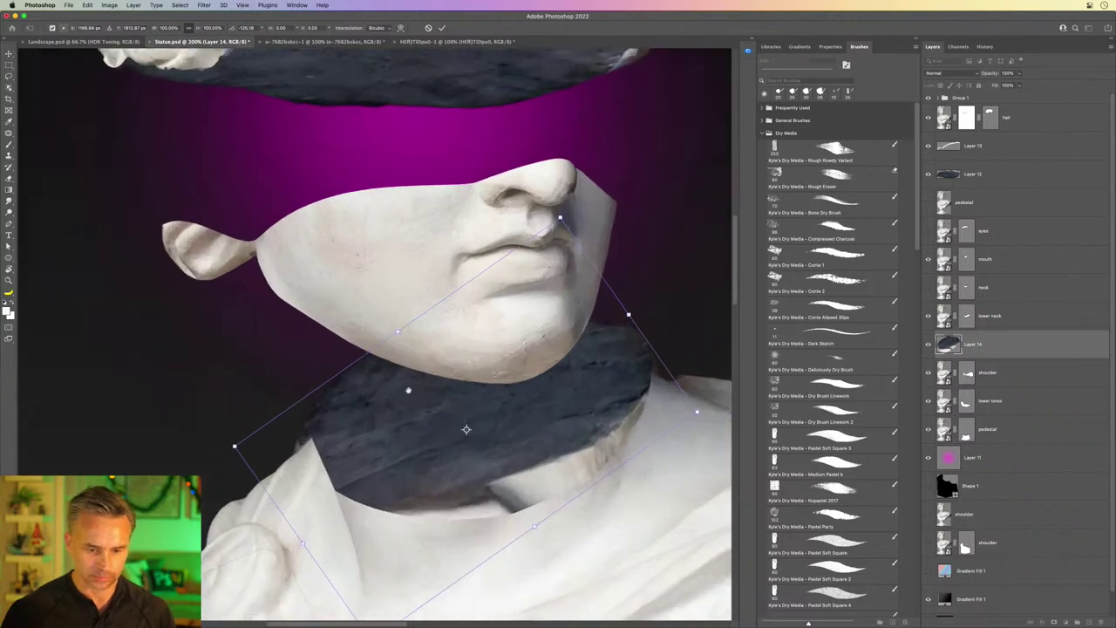
{"action": "scroll", "coordinate": [387, 366], "scroll_direction": "up", "scroll_amount": 3}
{"action": "scroll", "coordinate": [332, 323], "scroll_direction": "down", "scroll_amount": 2}
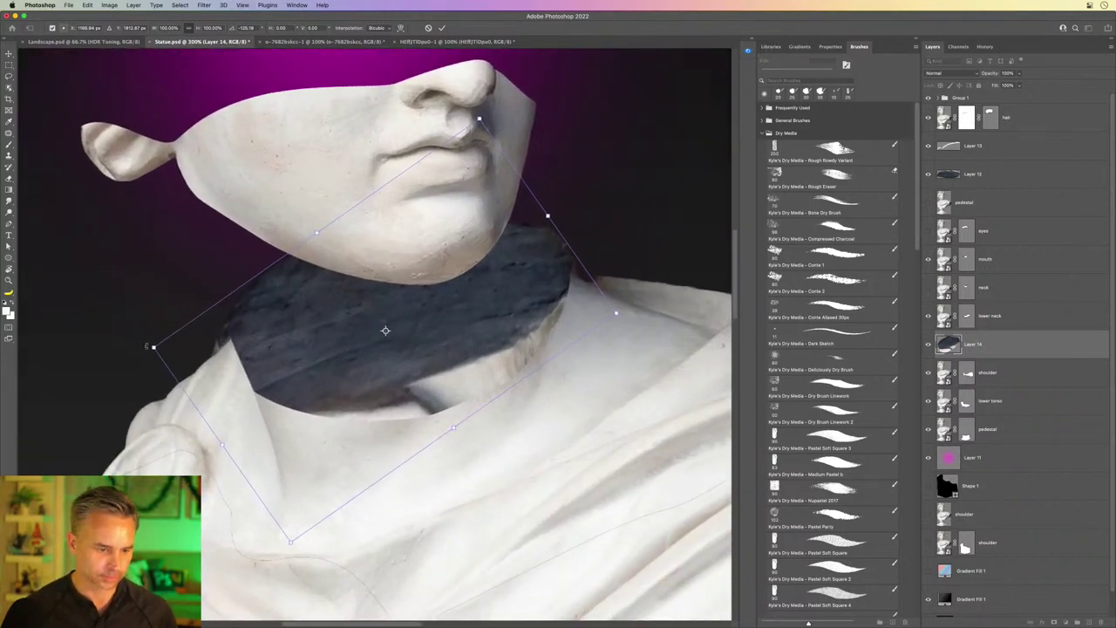
Step: Warp the stone piece's corners and sides to wrap the neck between chin and collar
{"action": "right_click", "coordinate": [319, 362]}
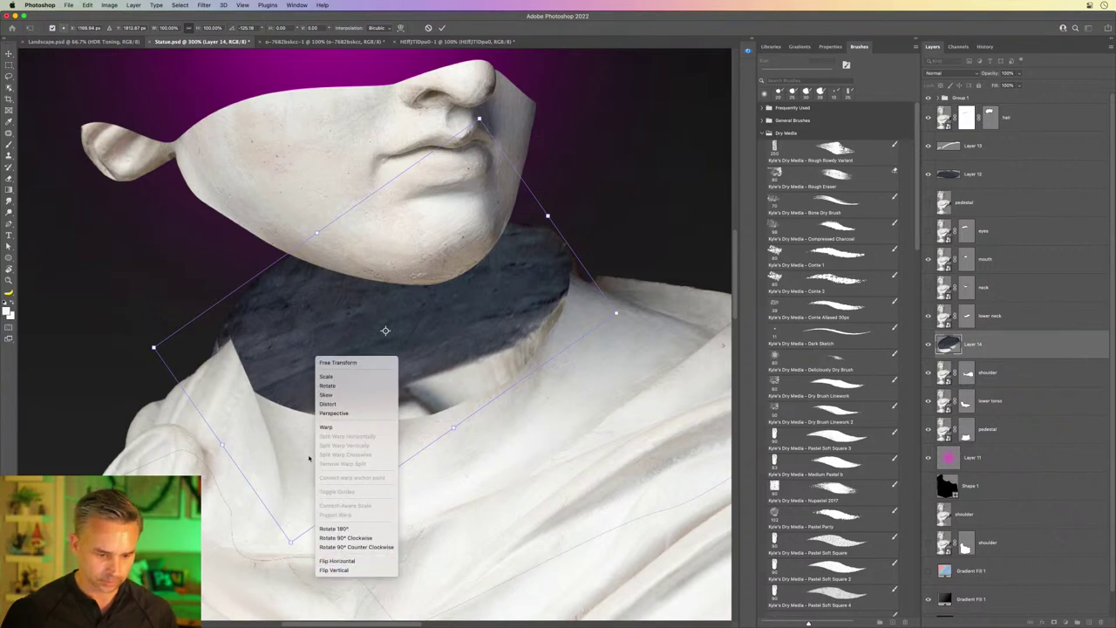
{"action": "left_click", "coordinate": [353, 427]}
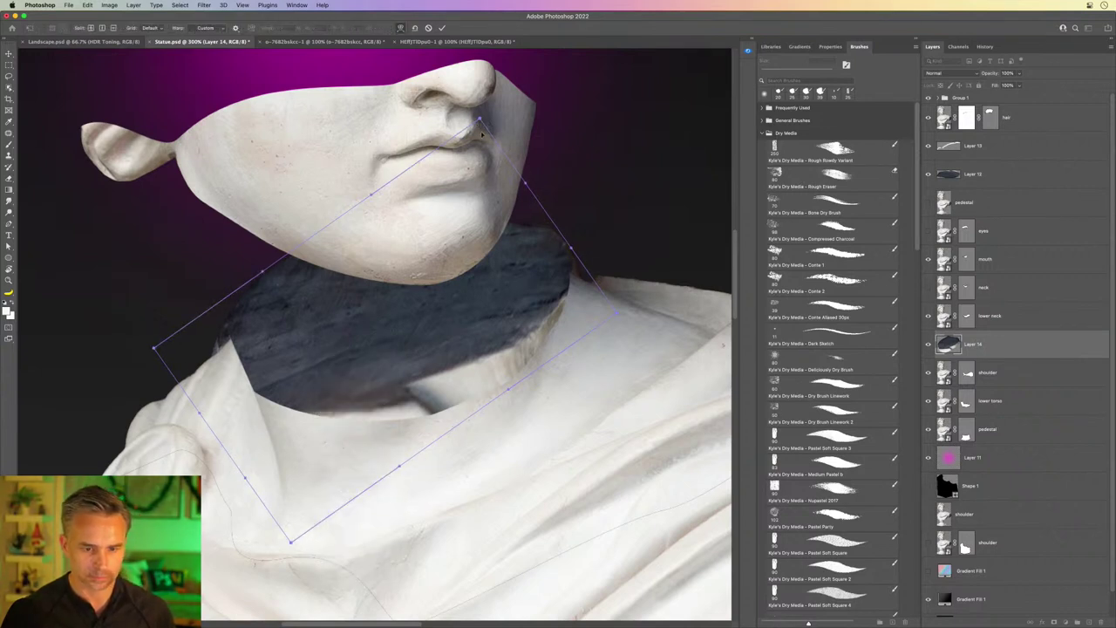
{"action": "left_click_drag", "start_coordinate": [481, 131], "coordinate": [484, 170]}
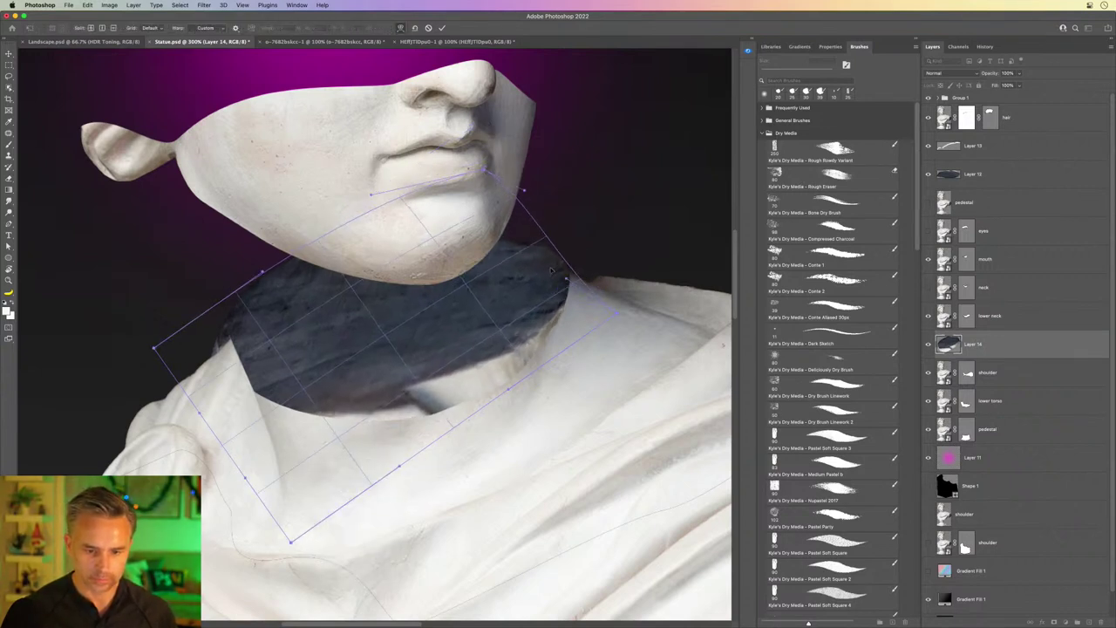
{"action": "left_click_drag", "start_coordinate": [551, 270], "coordinate": [535, 244]}
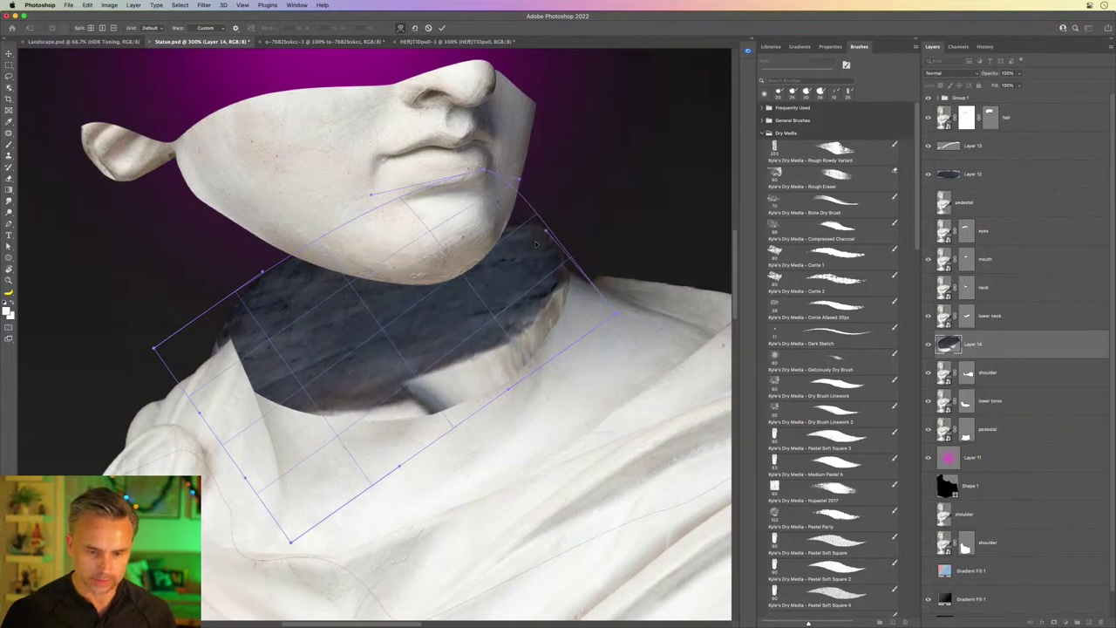
{"action": "left_click_drag", "start_coordinate": [468, 374], "coordinate": [465, 393]}
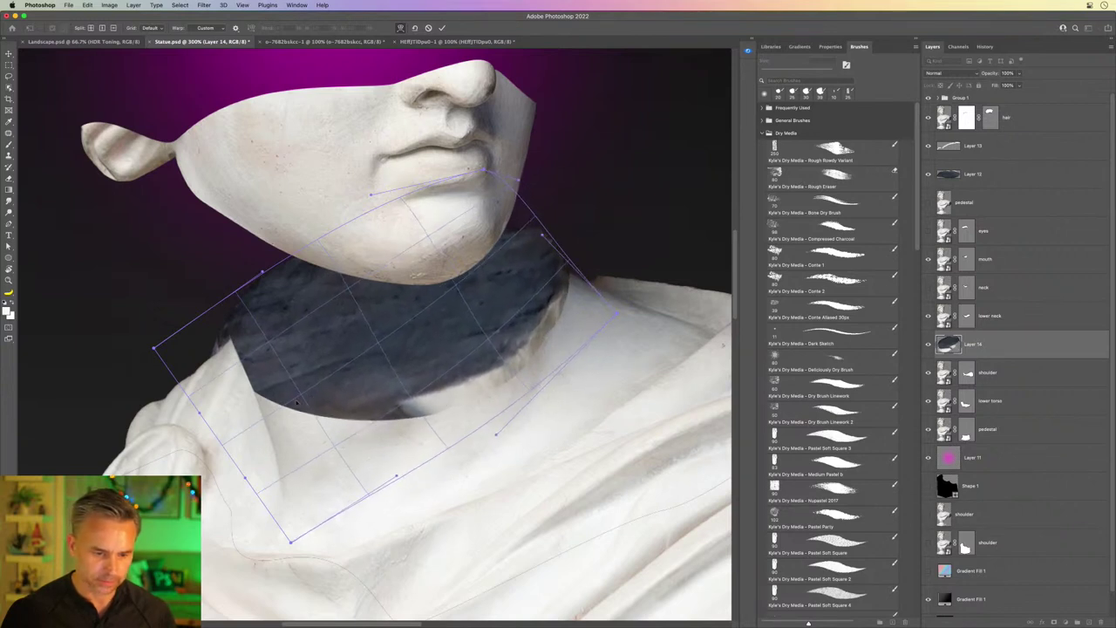
{"action": "left_click_drag", "start_coordinate": [179, 356], "coordinate": [209, 328]}
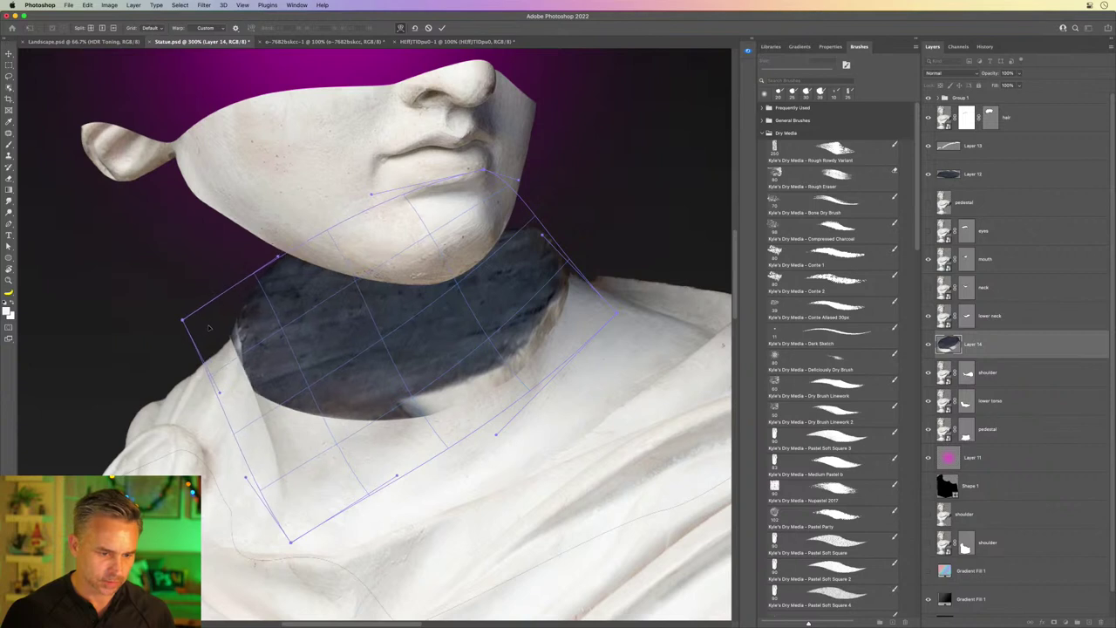
{"action": "left_click_drag", "start_coordinate": [281, 423], "coordinate": [288, 404]}
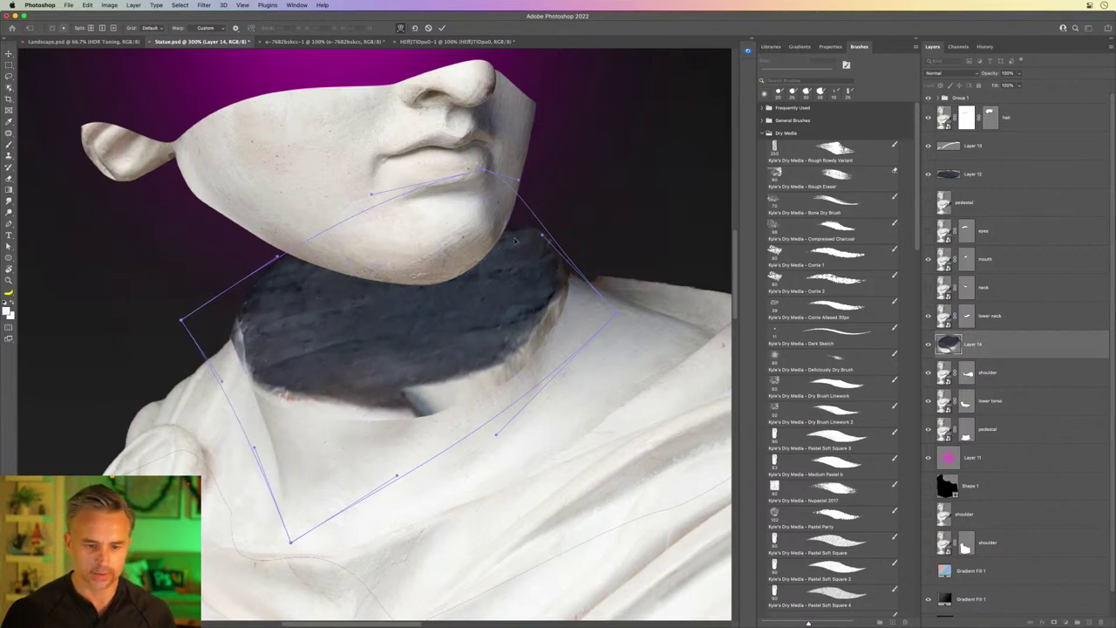
{"action": "key", "text": "Return"}
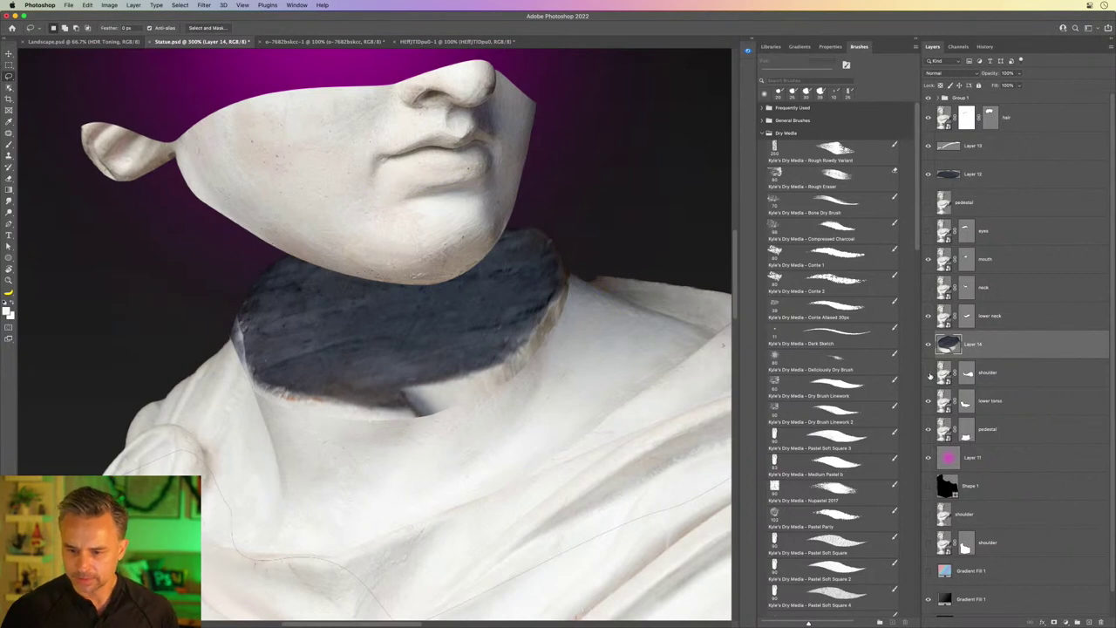
{"action": "left_click", "coordinate": [928, 315]}
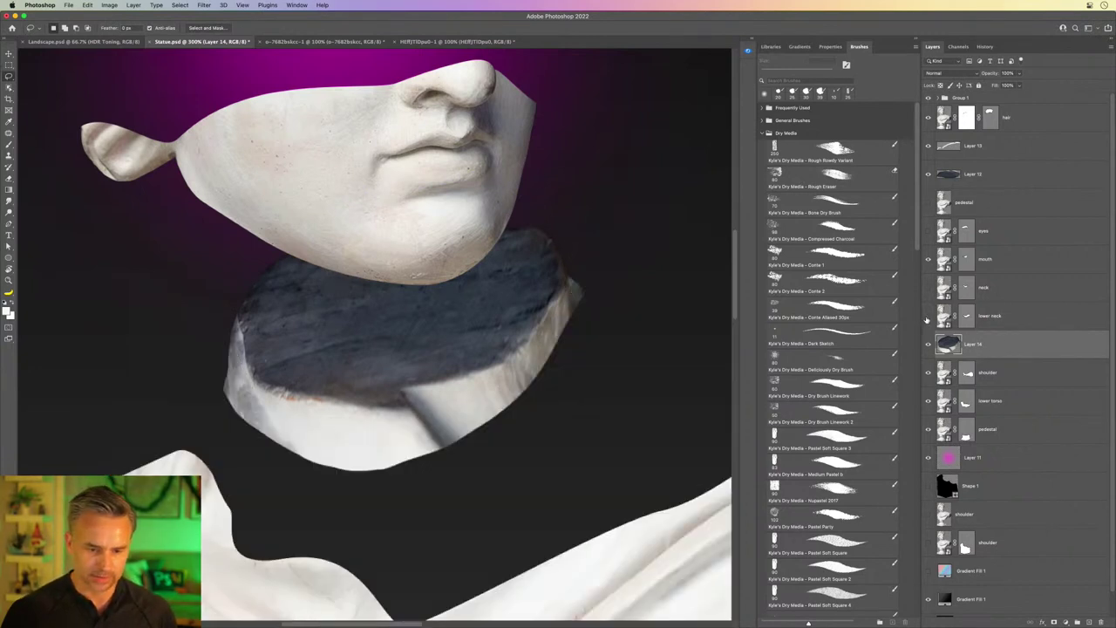
{"action": "left_click", "coordinate": [983, 319]}
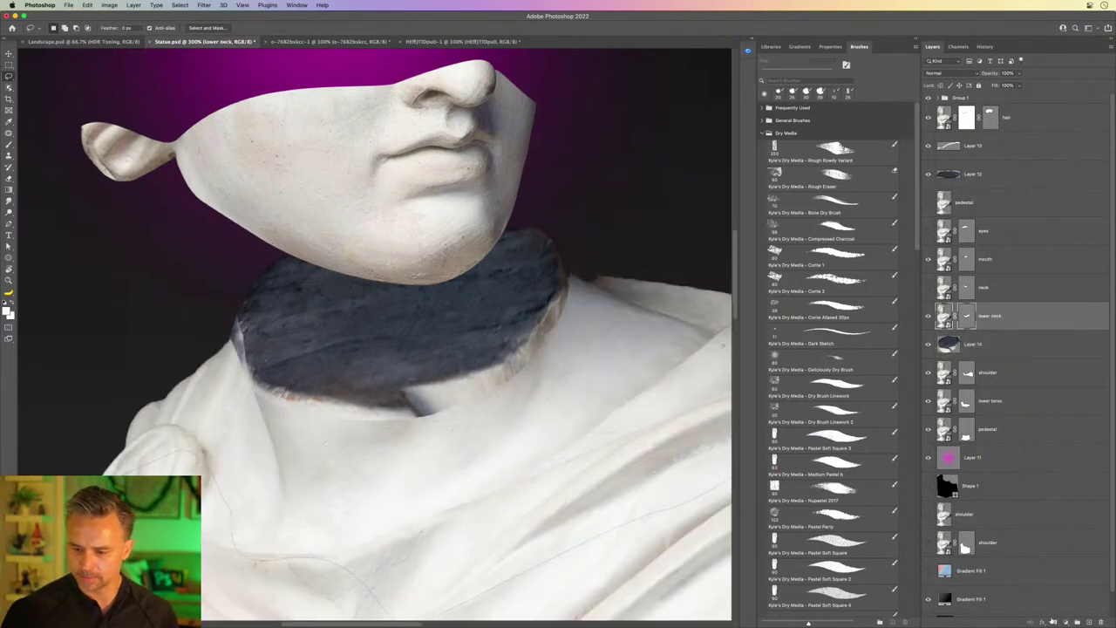
Step: Add a mask to lower neck and paint black with a ~70 px brush along the stone's bottom edge
{"action": "left_click", "coordinate": [1053, 621]}
{"action": "key", "text": "b"}
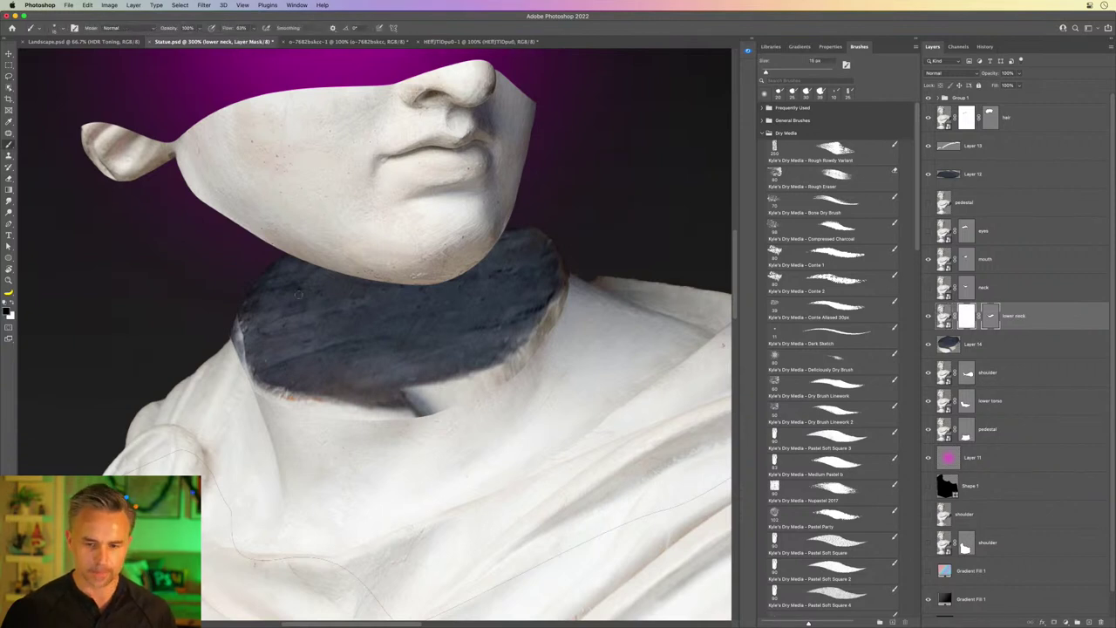
{"action": "key", "text": "bracketright"}
{"action": "key", "text": "bracketright"}
{"action": "key", "text": "bracketright"}
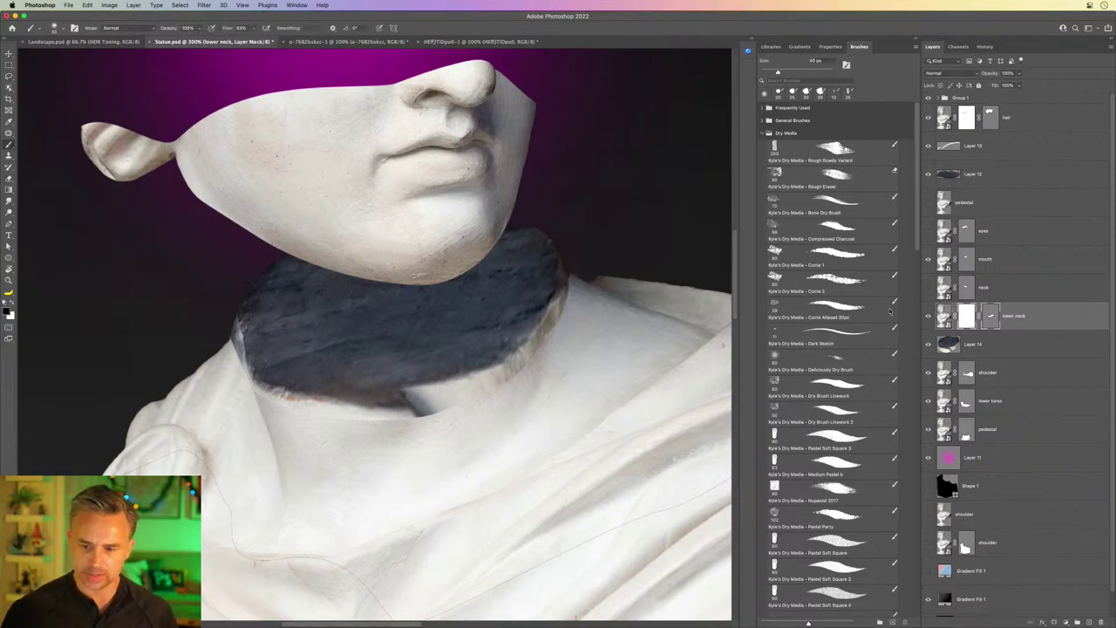
{"action": "key", "text": "bracketright"}
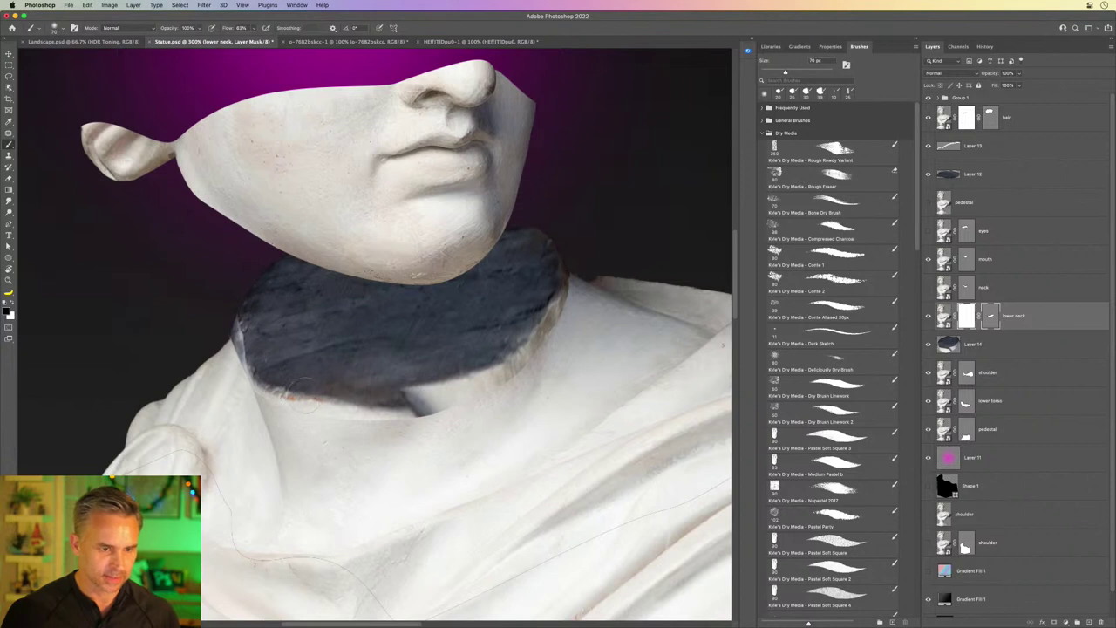
{"action": "left_click_drag", "start_coordinate": [405, 403], "coordinate": [436, 431]}
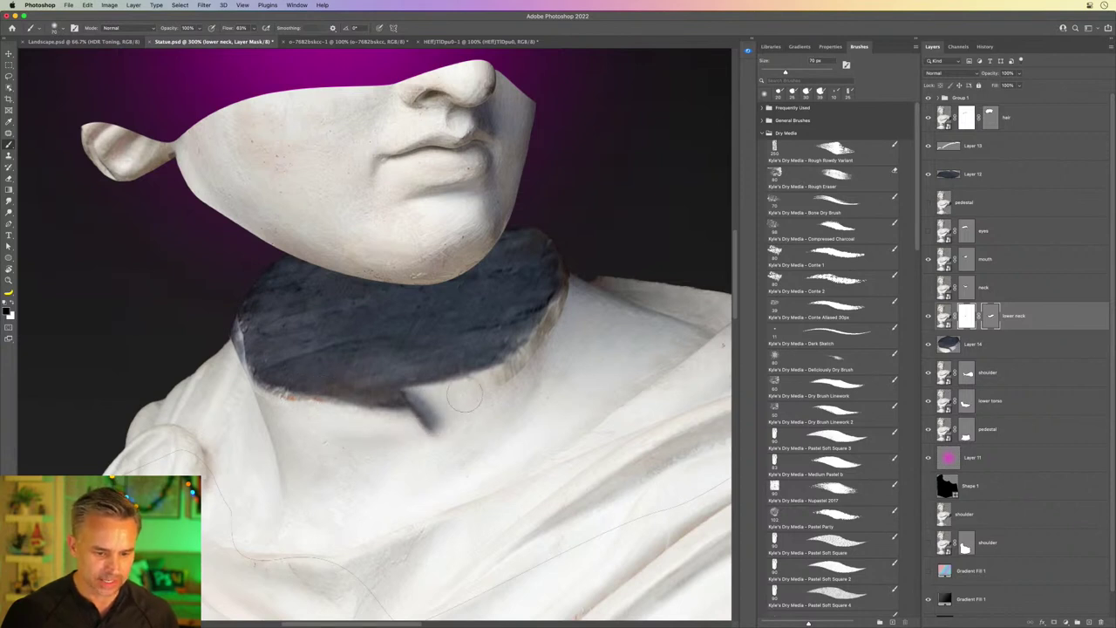
{"action": "key", "text": "bracketright"}
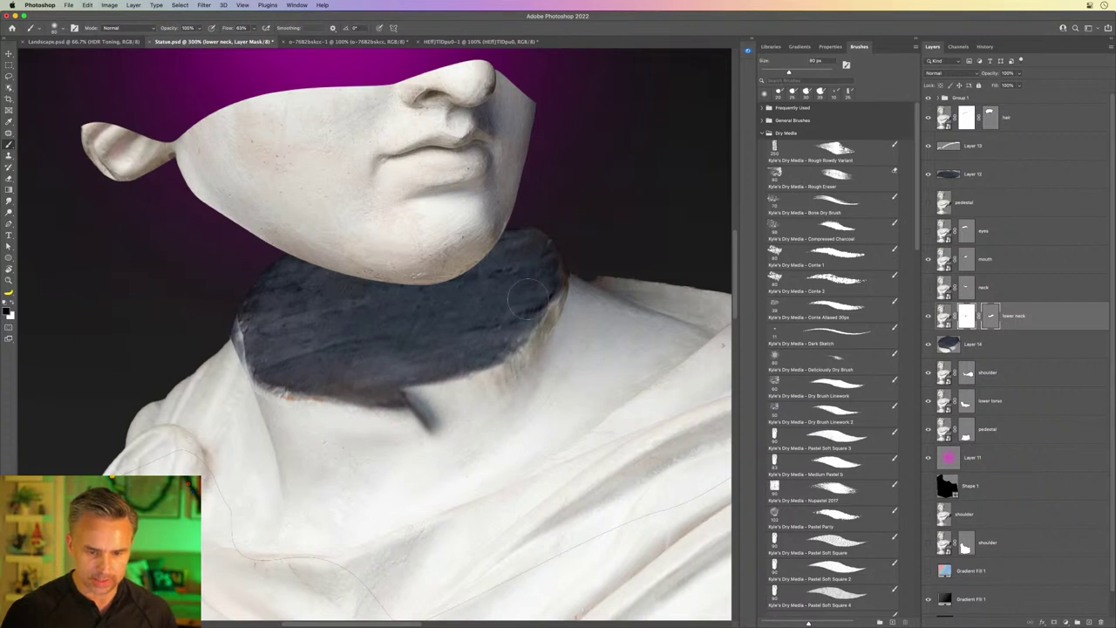
{"action": "key", "text": "bracketleft"}
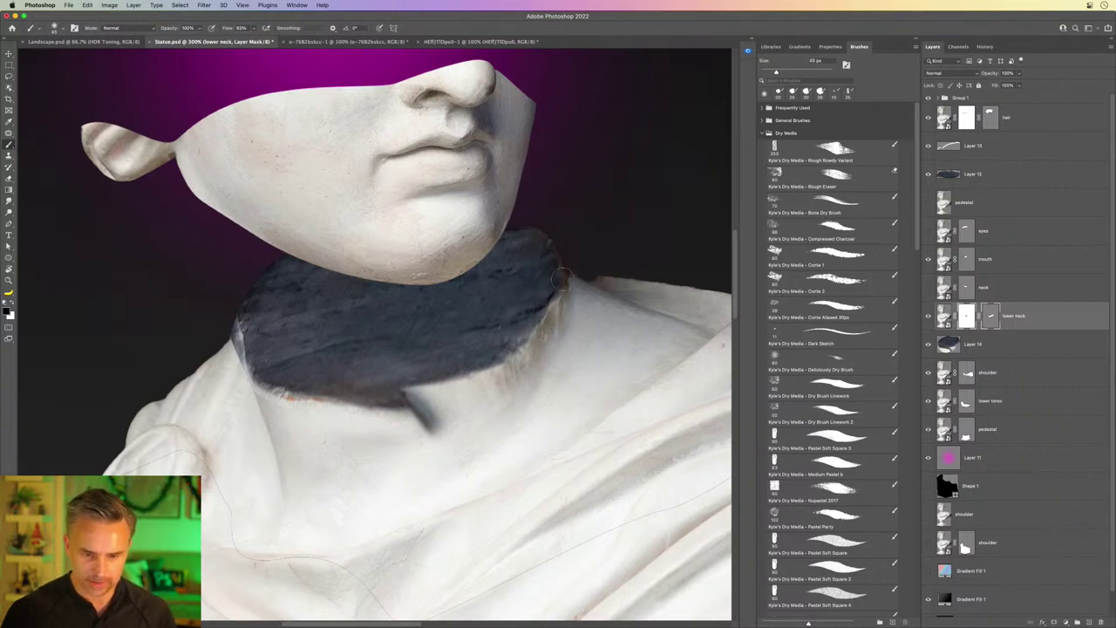
{"action": "key", "text": "ctrl+minus"}
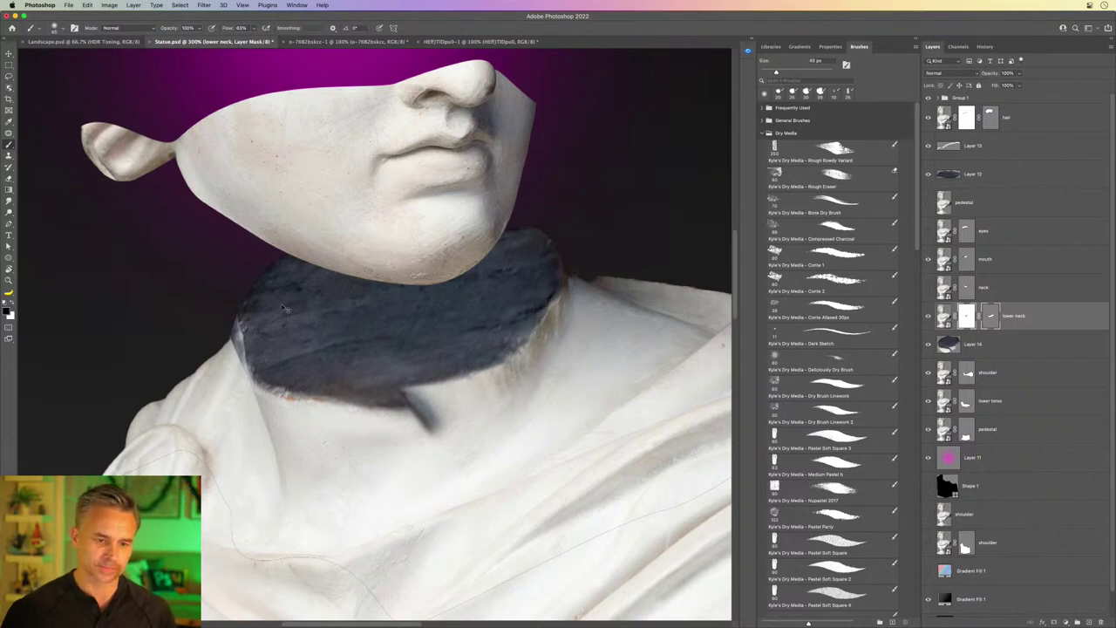
{"action": "key", "text": "ctrl+minus"}
{"action": "key", "text": "ctrl+minus"}
{"action": "key", "text": "ctrl+minus"}
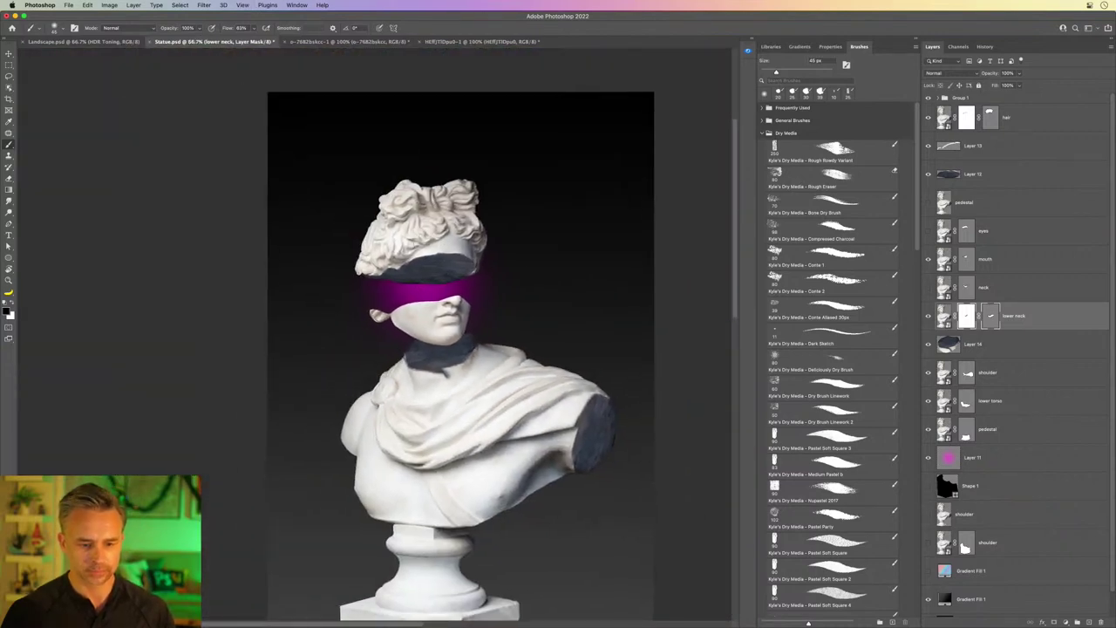
Step: Select Layer 14 with the Move tool and nudge the stone neck piece slightly
{"action": "left_click", "coordinate": [9, 52]}
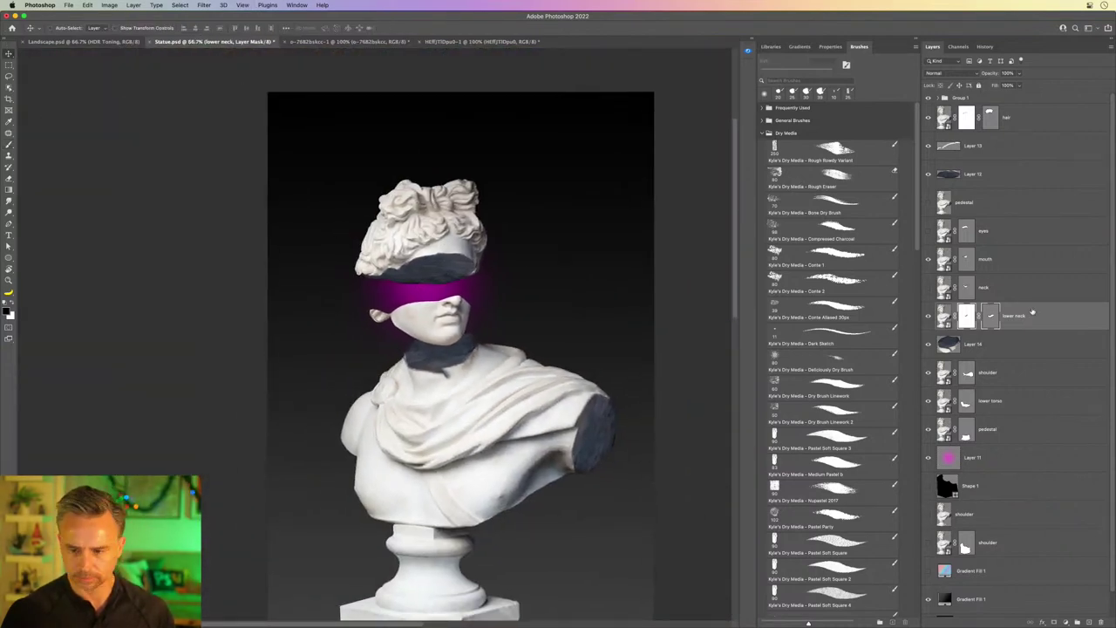
{"action": "left_click", "coordinate": [950, 346]}
{"action": "left_click_drag", "start_coordinate": [459, 374], "coordinate": [455, 377]}
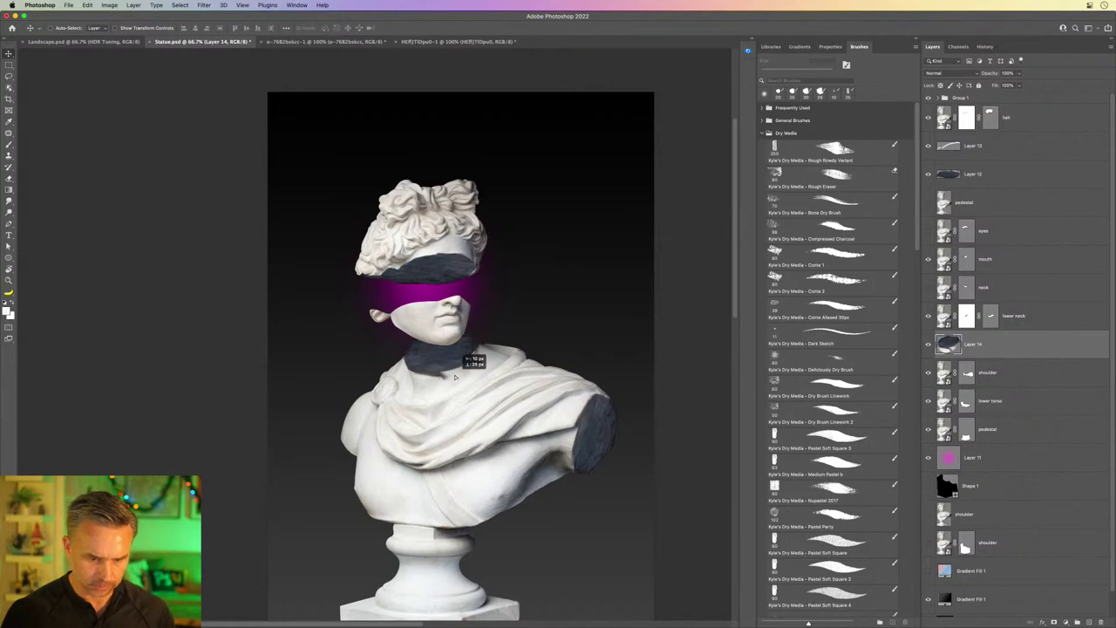
{"action": "scroll", "coordinate": [428, 362], "scroll_direction": "up", "scroll_amount": 2}
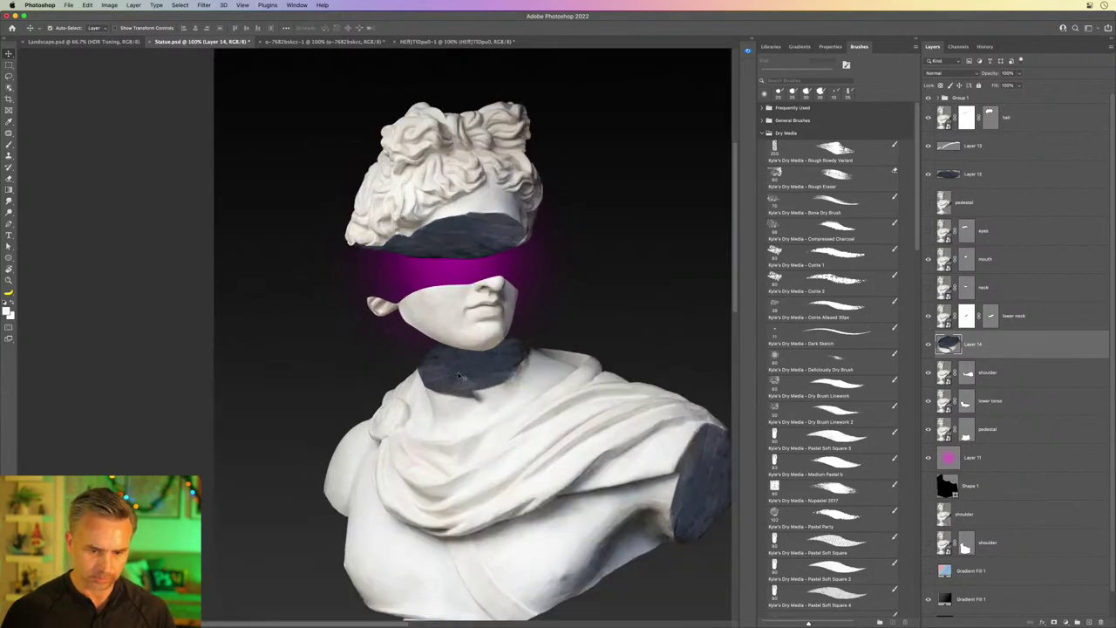
{"action": "scroll", "coordinate": [401, 345], "scroll_direction": "up", "scroll_amount": 2}
{"action": "scroll", "coordinate": [367, 323], "scroll_direction": "up", "scroll_amount": 2}
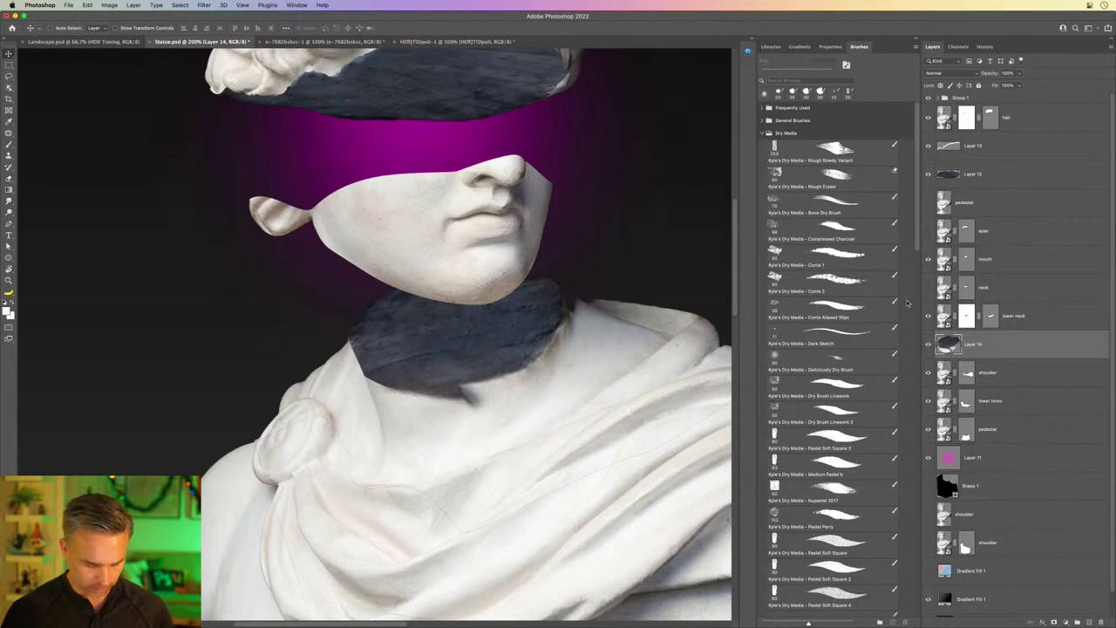
Step: Re-warp the stone collar, reshaping its right side and pulling its left side to hug the neck
{"action": "key", "text": "ctrl+t"}
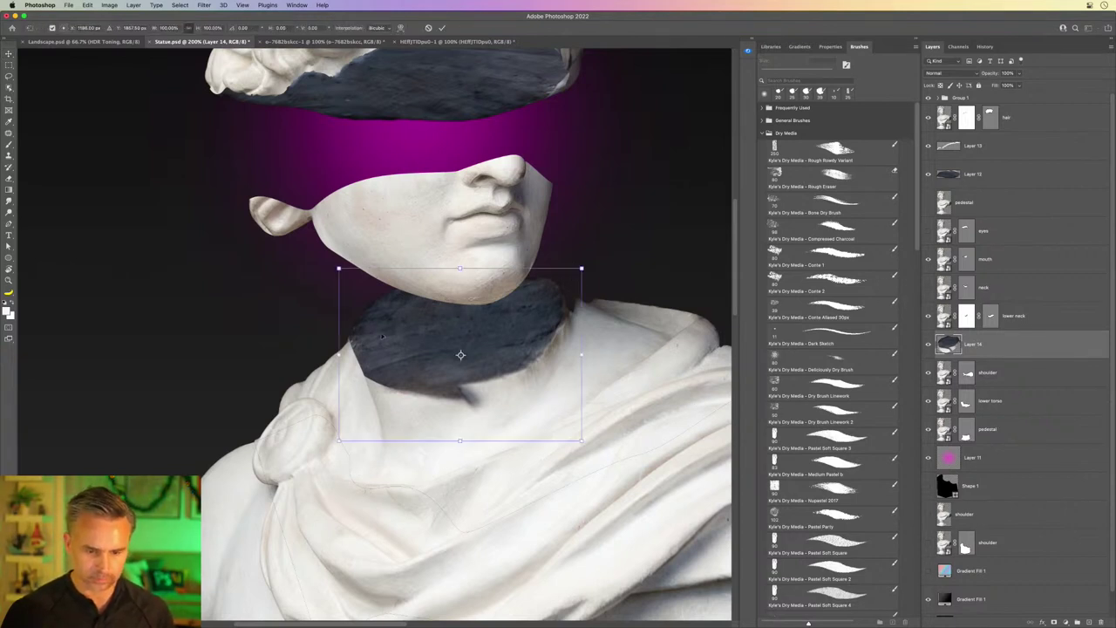
{"action": "right_click", "coordinate": [519, 344]}
{"action": "left_click", "coordinate": [530, 410]}
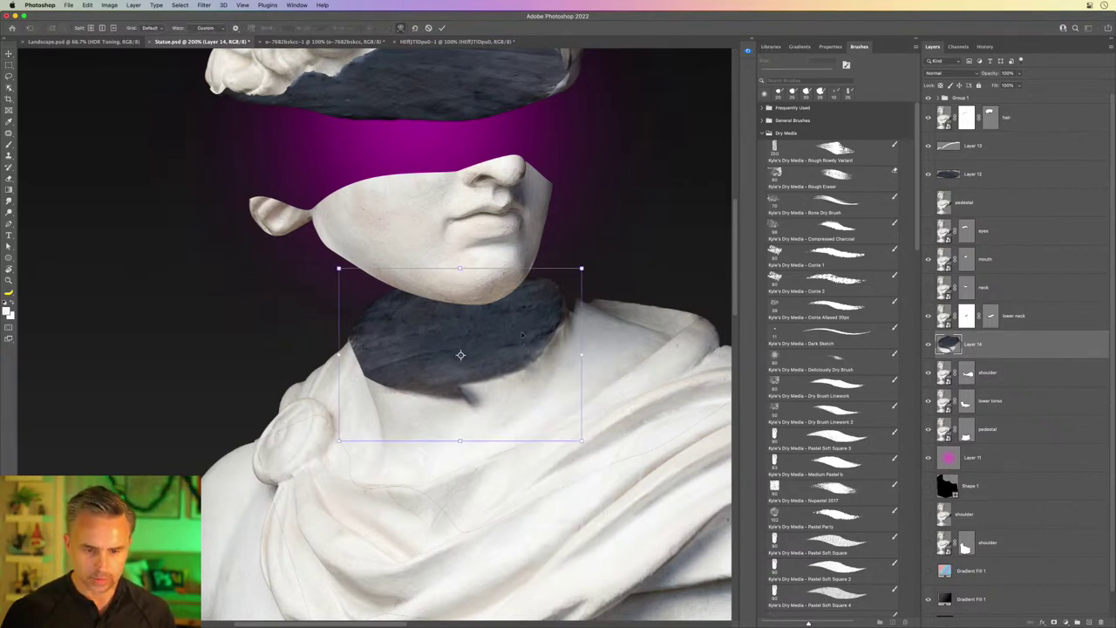
{"action": "left_click_drag", "start_coordinate": [561, 286], "coordinate": [593, 272]}
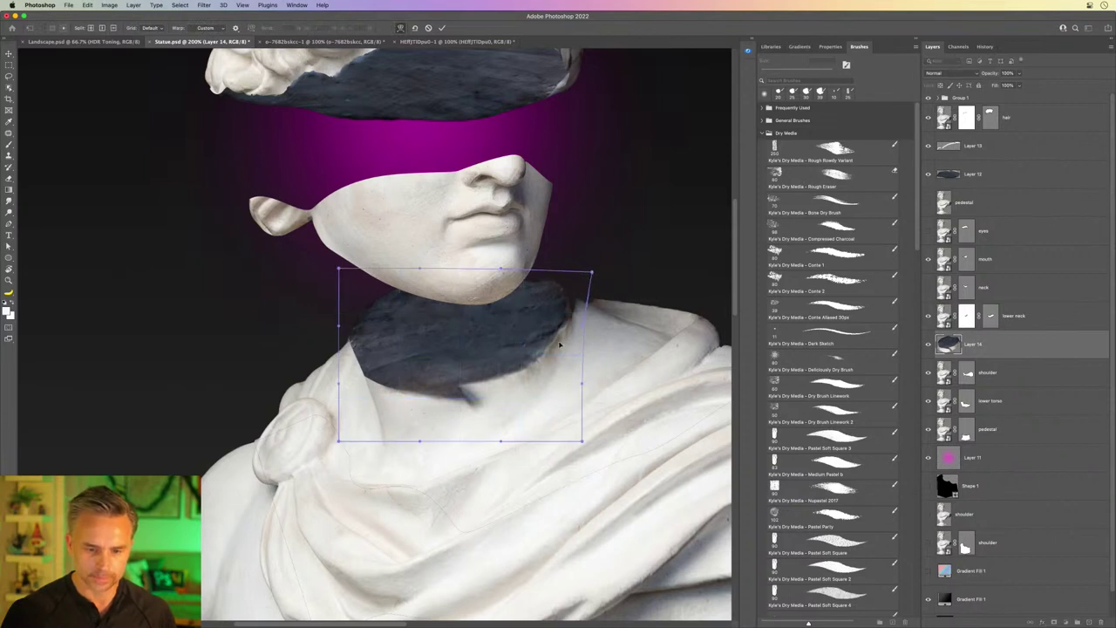
{"action": "left_click_drag", "start_coordinate": [577, 343], "coordinate": [568, 324]}
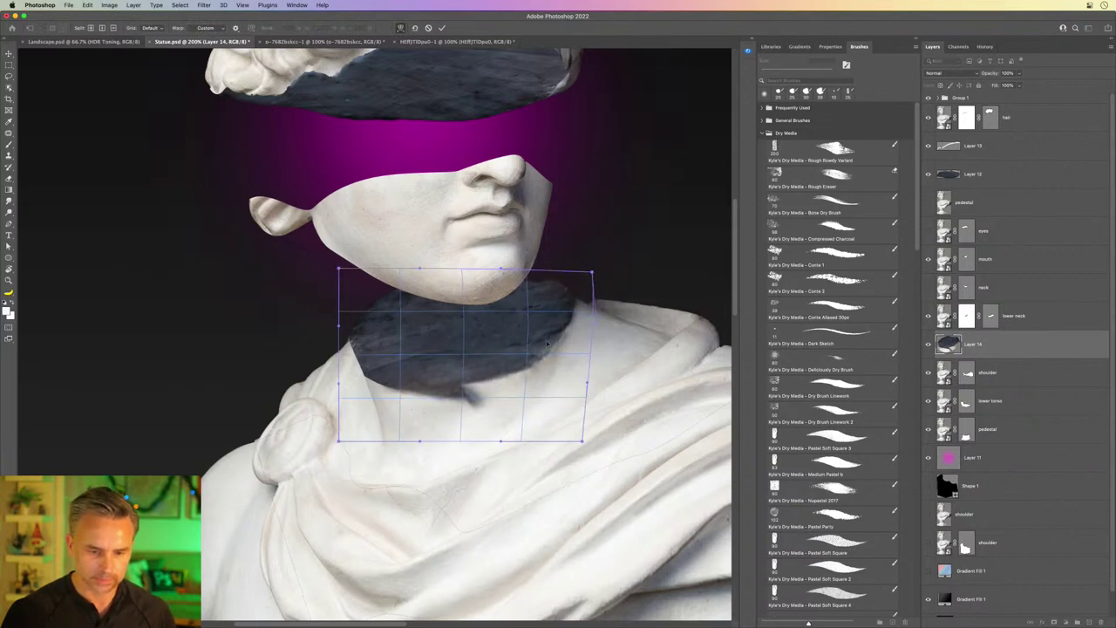
{"action": "left_click_drag", "start_coordinate": [398, 369], "coordinate": [343, 364]}
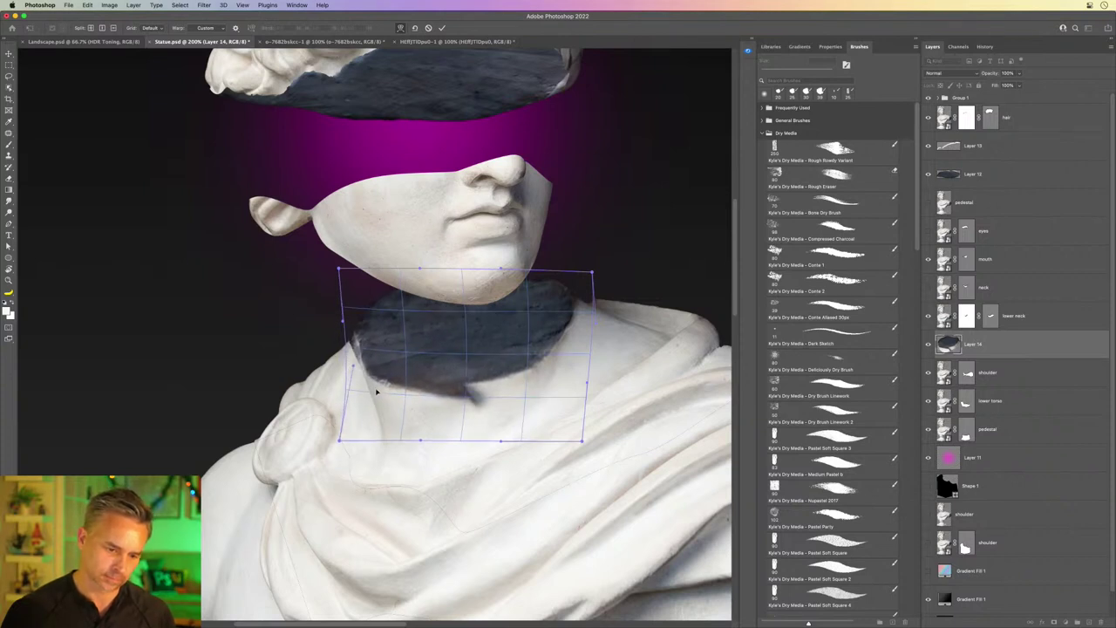
{"action": "mouse_move", "coordinate": [342, 365]}
{"action": "left_mouse_down"}
{"action": "mouse_move", "coordinate": [357, 327]}
{"action": "mouse_move", "coordinate": [343, 320]}
{"action": "left_mouse_up"}
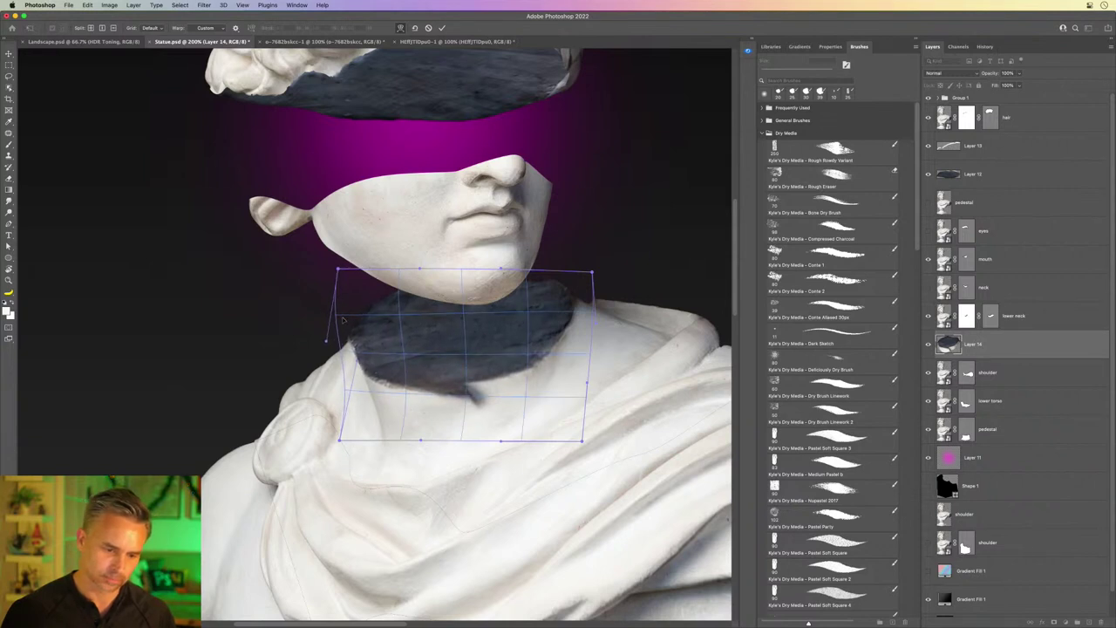
{"action": "key", "text": "Return"}
Step: Fit the image on screen and scale the magenta glow Layer 11 down toward the face
{"action": "key", "text": "super+0"}
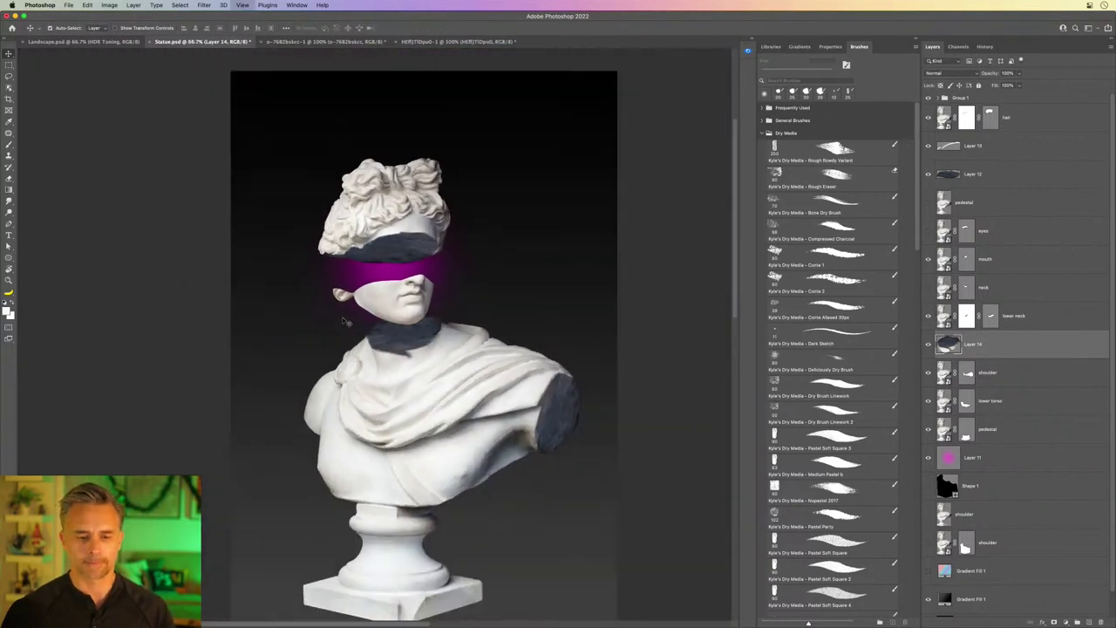
{"action": "left_click_drag", "start_coordinate": [346, 322], "coordinate": [369, 327]}
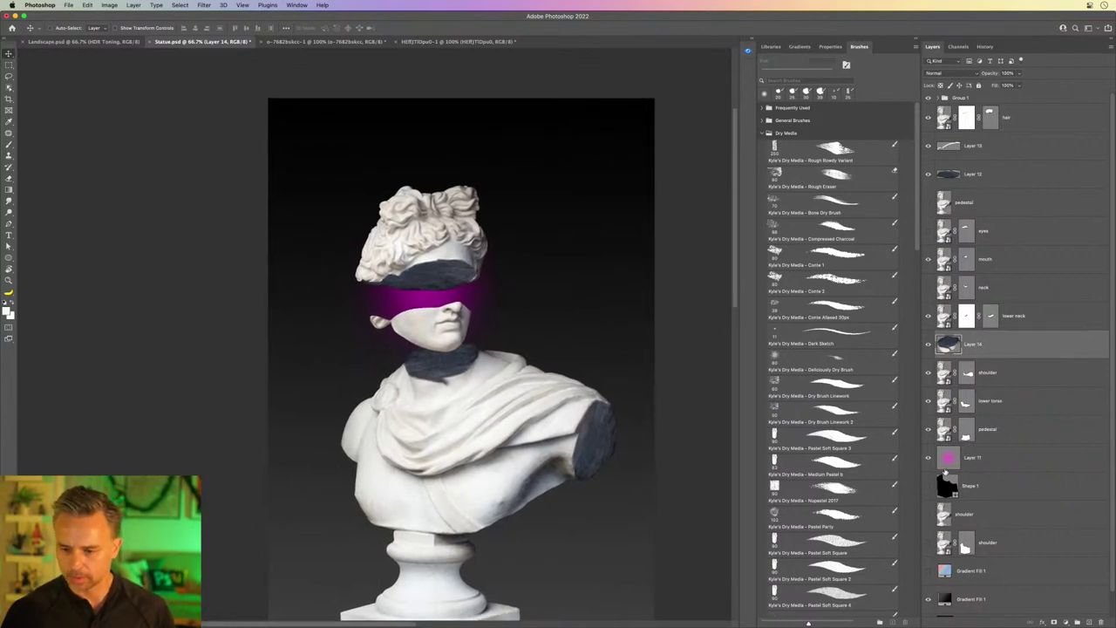
{"action": "left_click", "coordinate": [948, 457]}
{"action": "key", "text": "super+t"}
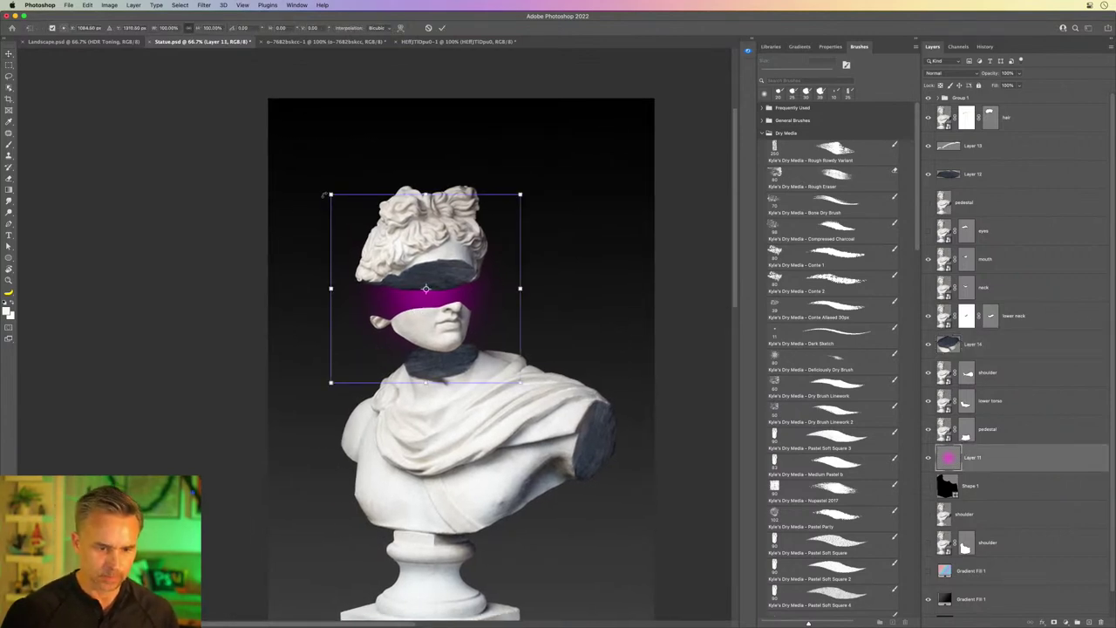
{"action": "left_click_drag", "start_coordinate": [330, 194], "coordinate": [440, 304]}
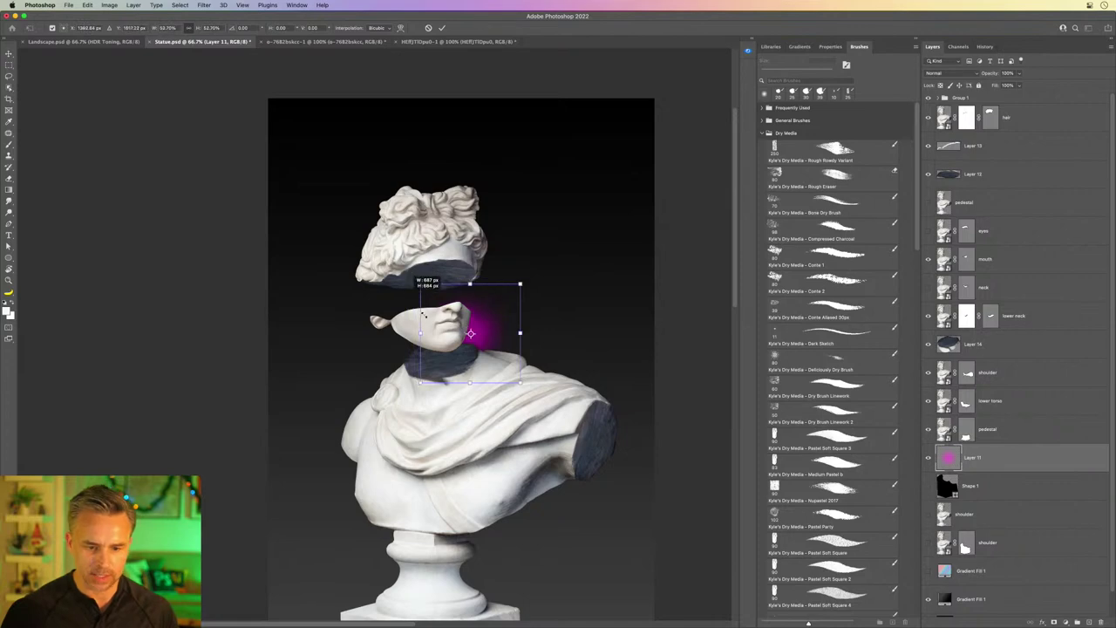
{"action": "key", "text": "Return"}
Step: Move the magenta band into the gap above the nose and stack Layer 11 above the face layers
{"action": "scroll", "coordinate": [436, 323], "scroll_direction": "up", "scroll_amount": 10}
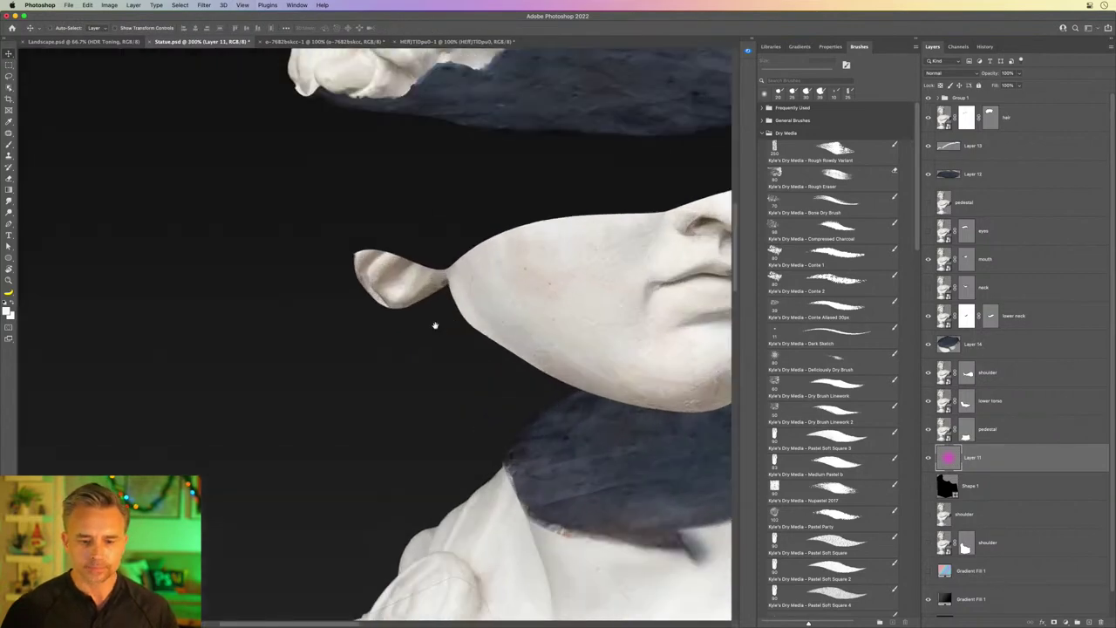
{"action": "scroll", "coordinate": [131, 284], "scroll_direction": "up", "scroll_amount": 3}
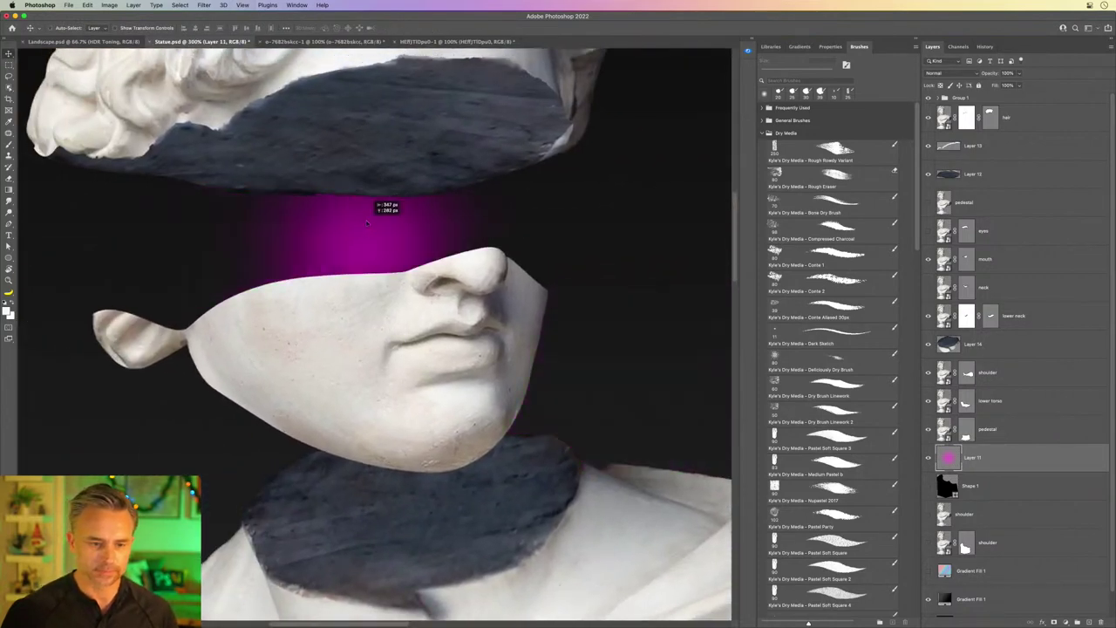
{"action": "left_click_drag", "start_coordinate": [367, 255], "coordinate": [399, 207]}
{"action": "left_click_drag", "start_coordinate": [989, 429], "coordinate": [1000, 332]}
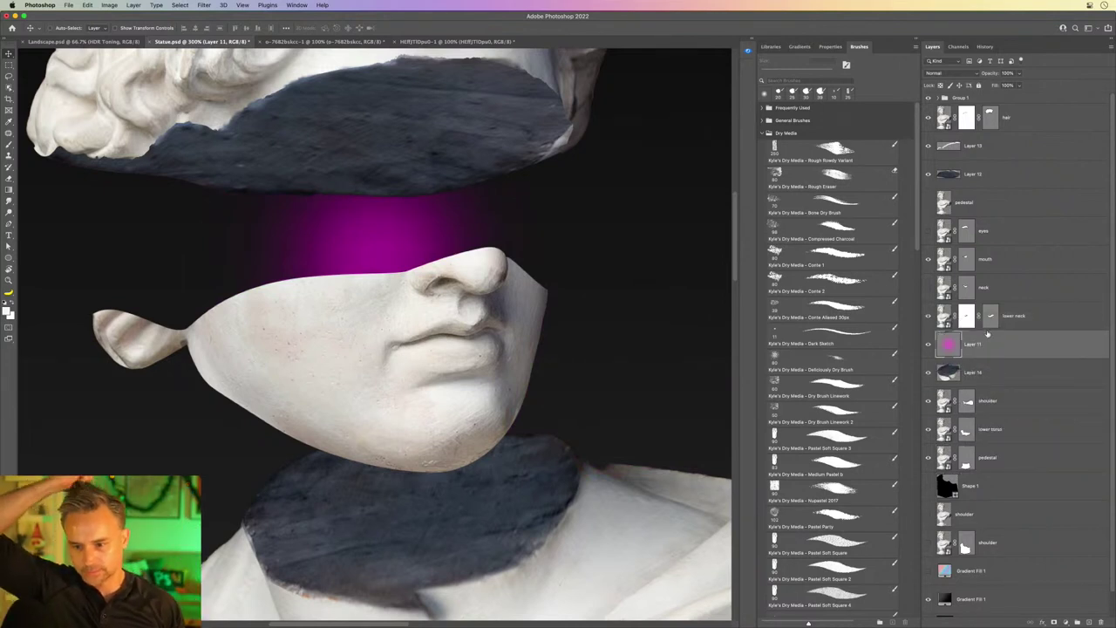
{"action": "left_click_drag", "start_coordinate": [1000, 332], "coordinate": [1007, 131]}
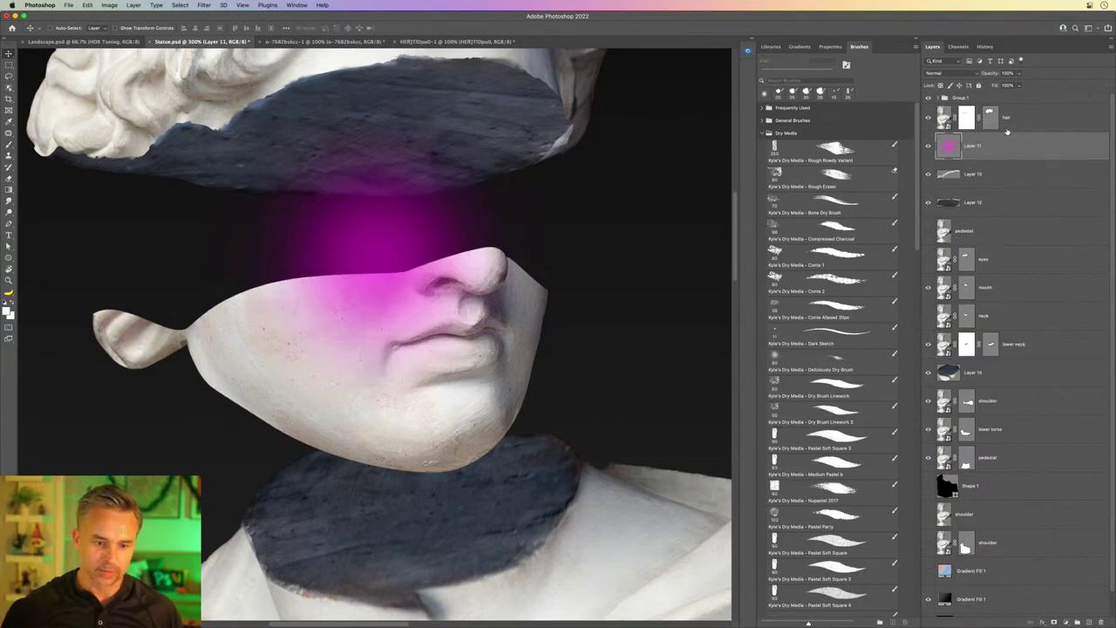
Step: Drag the mouth layer to the top of the stack above the glow, then reselect Layer 11
{"action": "left_click", "coordinate": [990, 288]}
{"action": "left_click_drag", "start_coordinate": [986, 291], "coordinate": [1025, 131]}
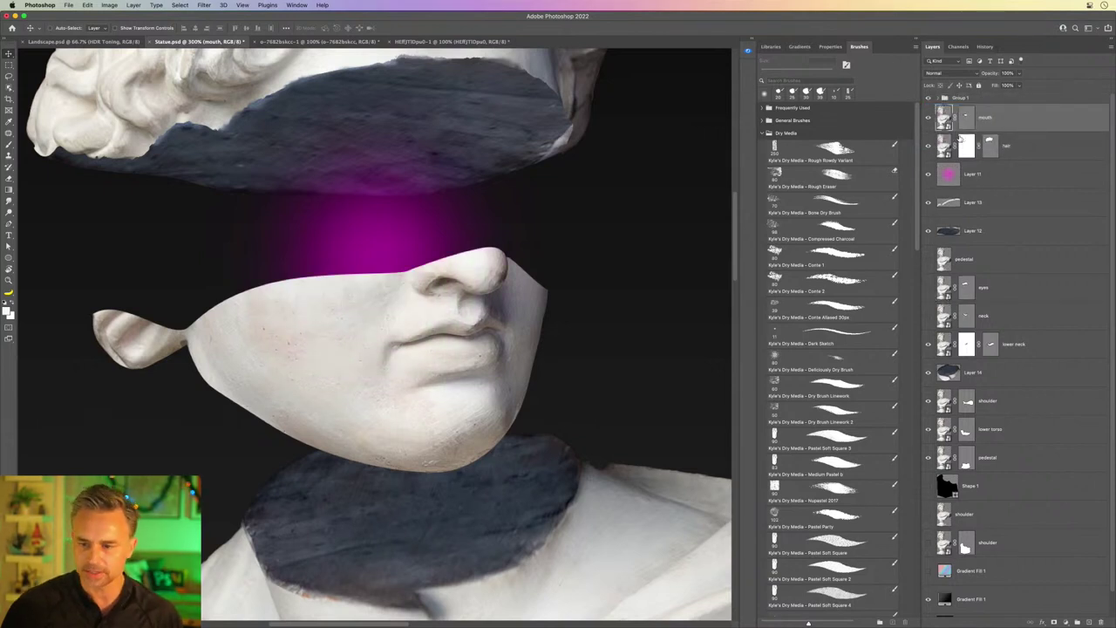
{"action": "left_click", "coordinate": [977, 185]}
{"action": "left_click_drag", "start_coordinate": [455, 198], "coordinate": [486, 266]}
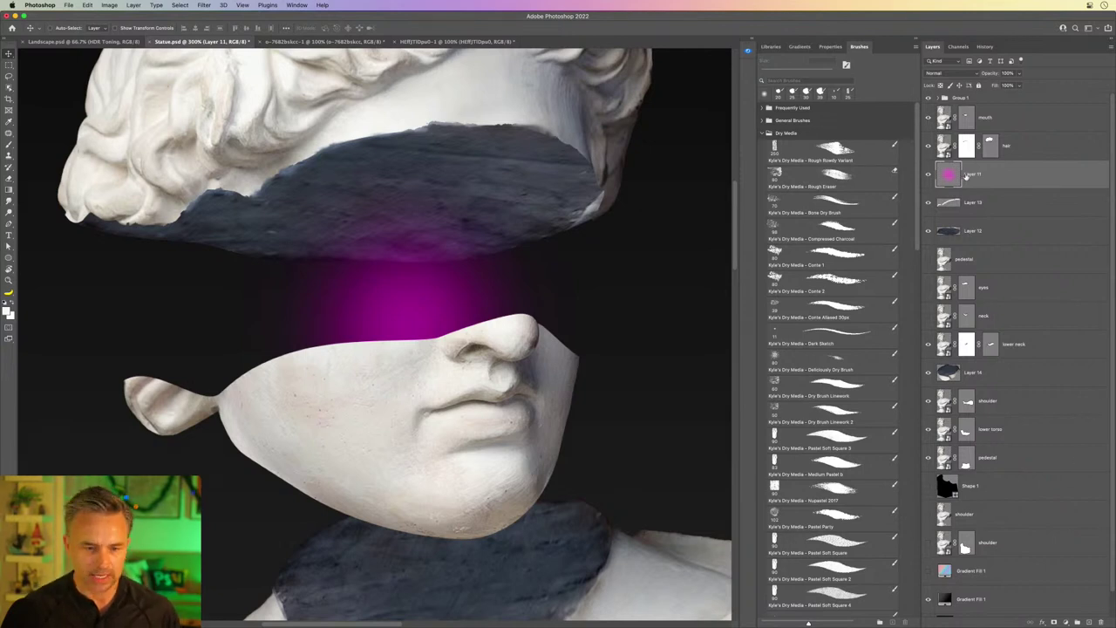
Step: Recolour the Layer 11 glow from magenta to golden amber via Hue/Saturation (Hue about +92, Saturation +100)
{"action": "key", "text": "ctrl+u"}
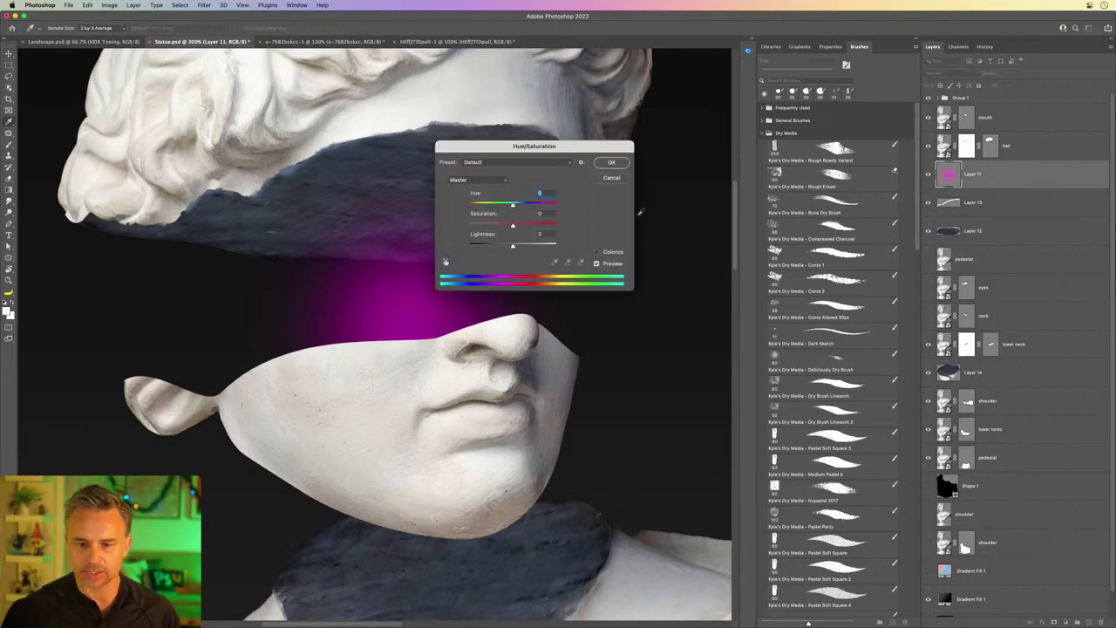
{"action": "mouse_move", "coordinate": [513, 204]}
{"action": "left_mouse_down"}
{"action": "mouse_move", "coordinate": [488, 204]}
{"action": "mouse_move", "coordinate": [542, 212]}
{"action": "left_mouse_up"}
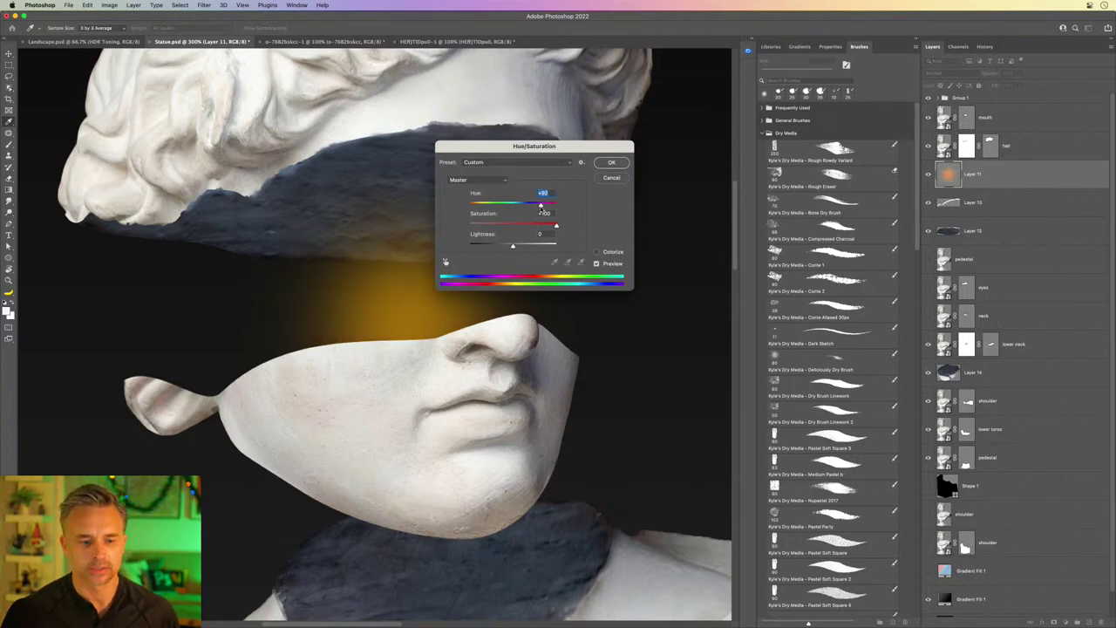
{"action": "key", "text": "Return"}
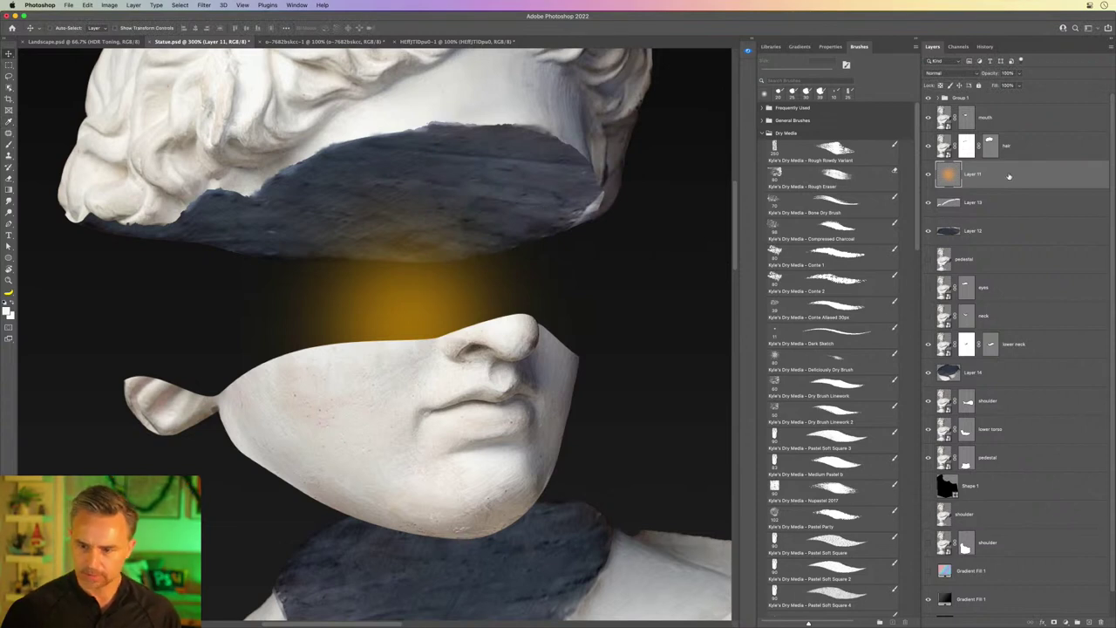
Step: Duplicate the golden glow layer, enlarge the copy and shift it slightly right
{"action": "key", "text": "ctrl+j"}
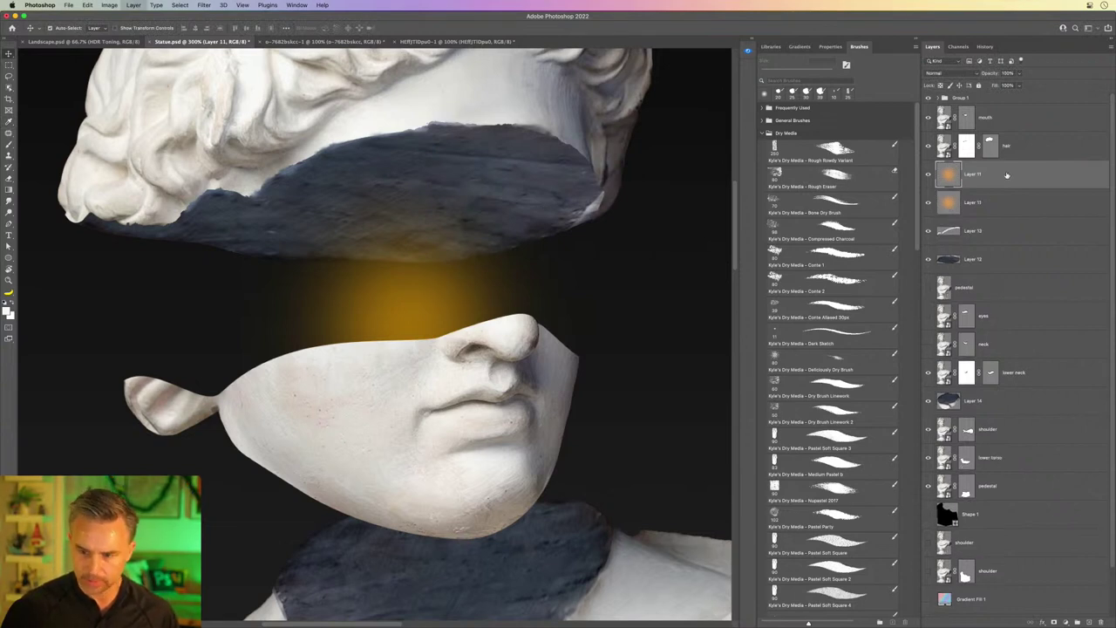
{"action": "key", "text": "ctrl+t"}
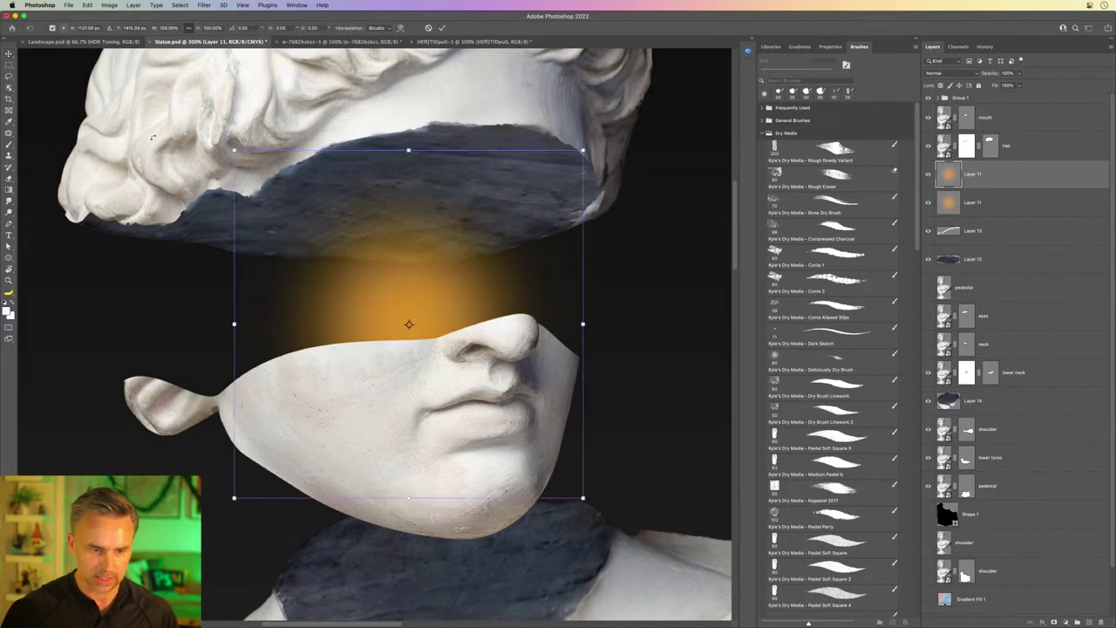
{"action": "left_click_drag", "start_coordinate": [206, 140], "coordinate": [88, 22]}
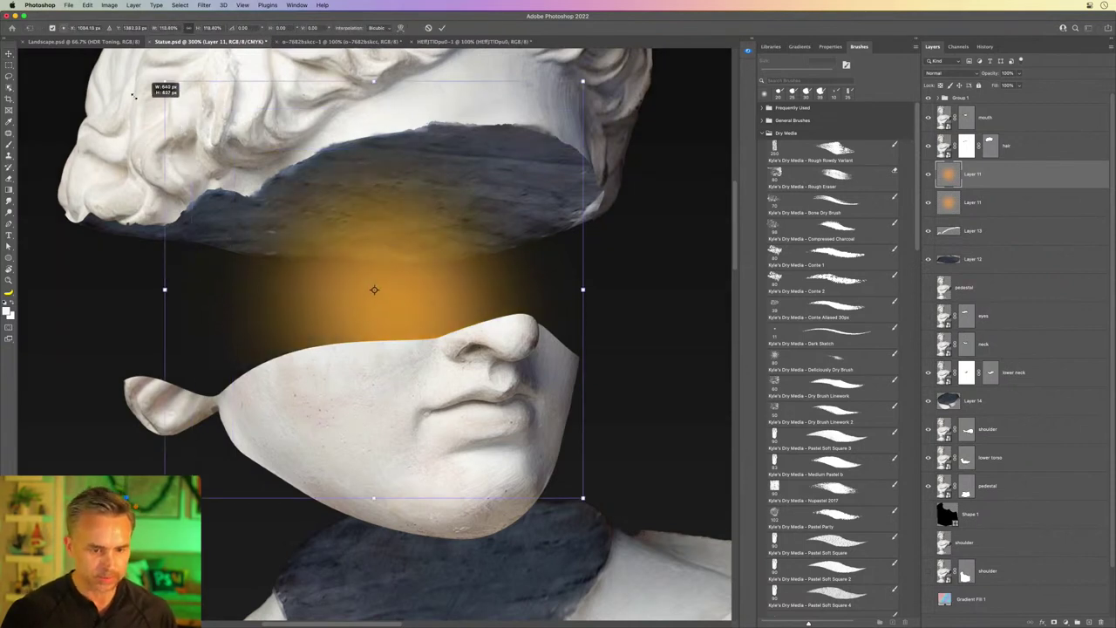
{"action": "left_click_drag", "start_coordinate": [250, 213], "coordinate": [302, 209]}
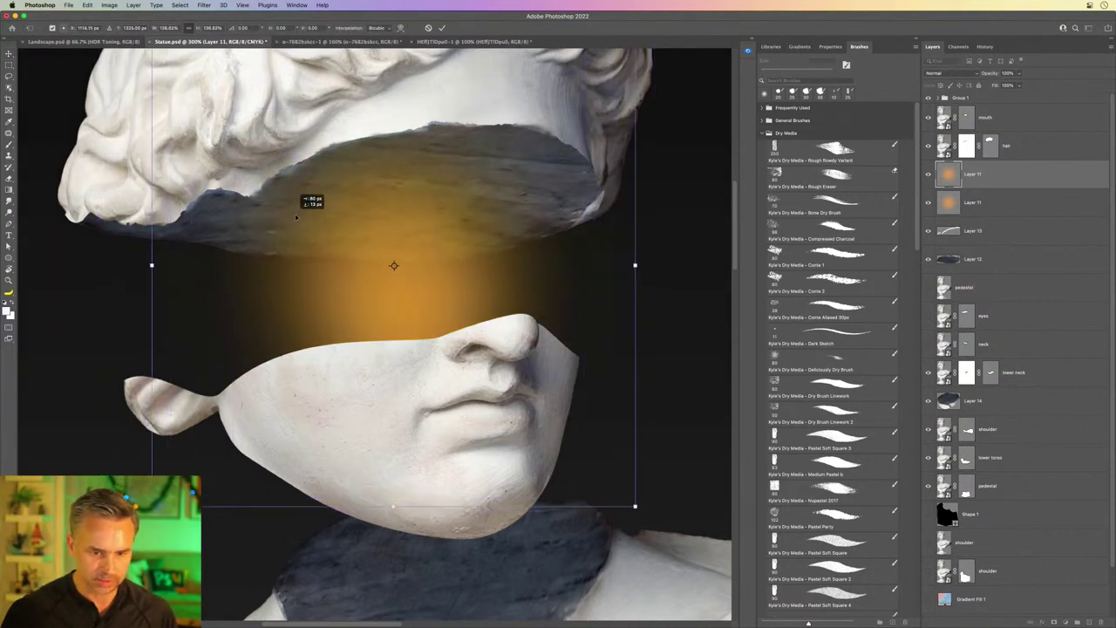
{"action": "key", "text": "Return"}
Step: Place the glow copy above Layer 12, clip it to the cut stone, and compare its visibility
{"action": "left_click_drag", "start_coordinate": [1001, 188], "coordinate": [991, 244]}
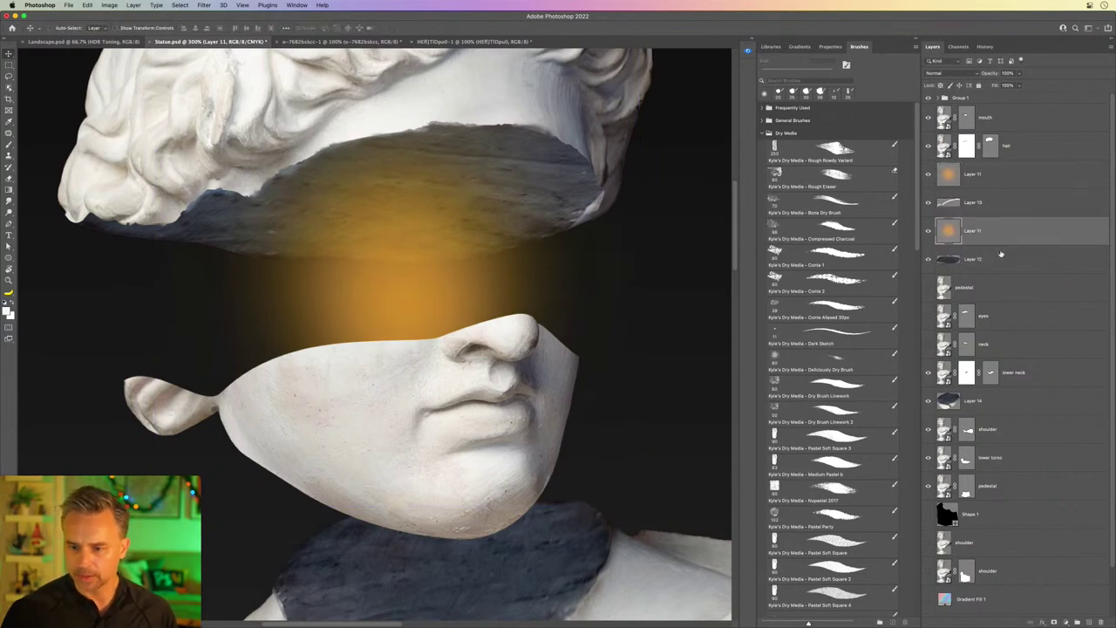
{"action": "left_click", "coordinate": [994, 243], "text": "alt"}
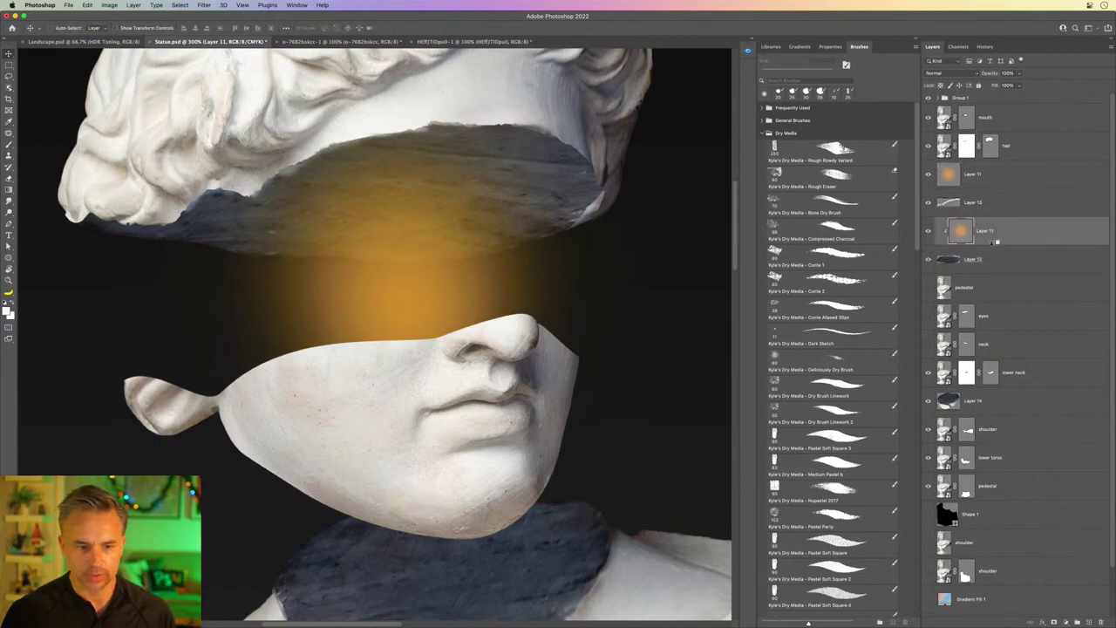
{"action": "left_click", "coordinate": [929, 233]}
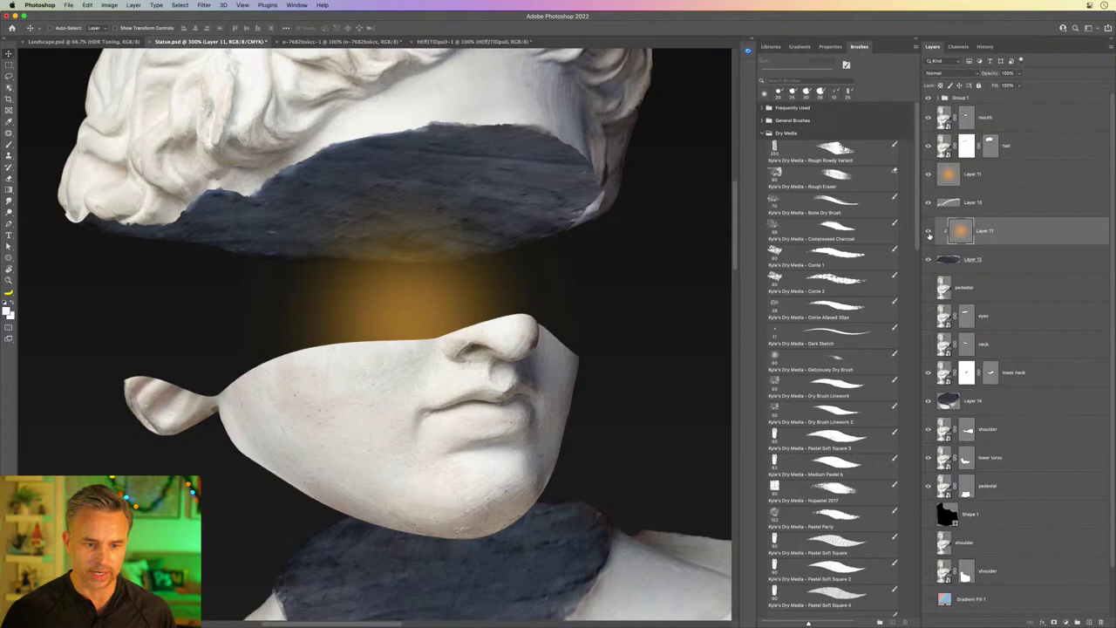
{"action": "left_click", "coordinate": [928, 233]}
{"action": "left_click", "coordinate": [929, 233]}
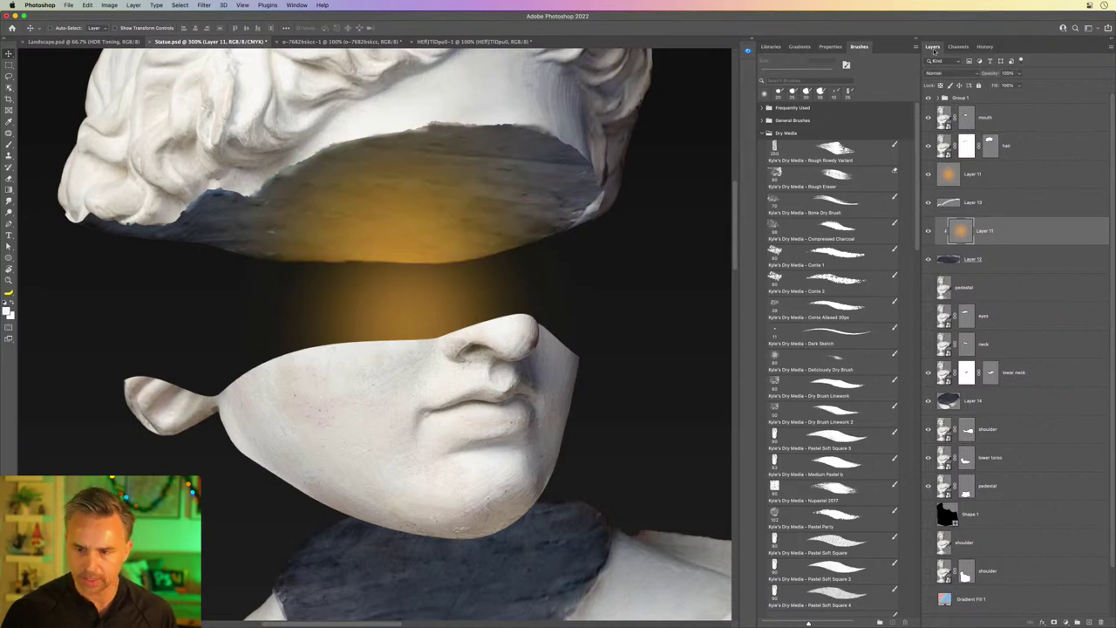
Step: Hide the clipped glow and add a Levels adjustment brightening Layer 12's cut stone
{"action": "left_click", "coordinate": [936, 75]}
{"action": "left_click", "coordinate": [942, 74]}
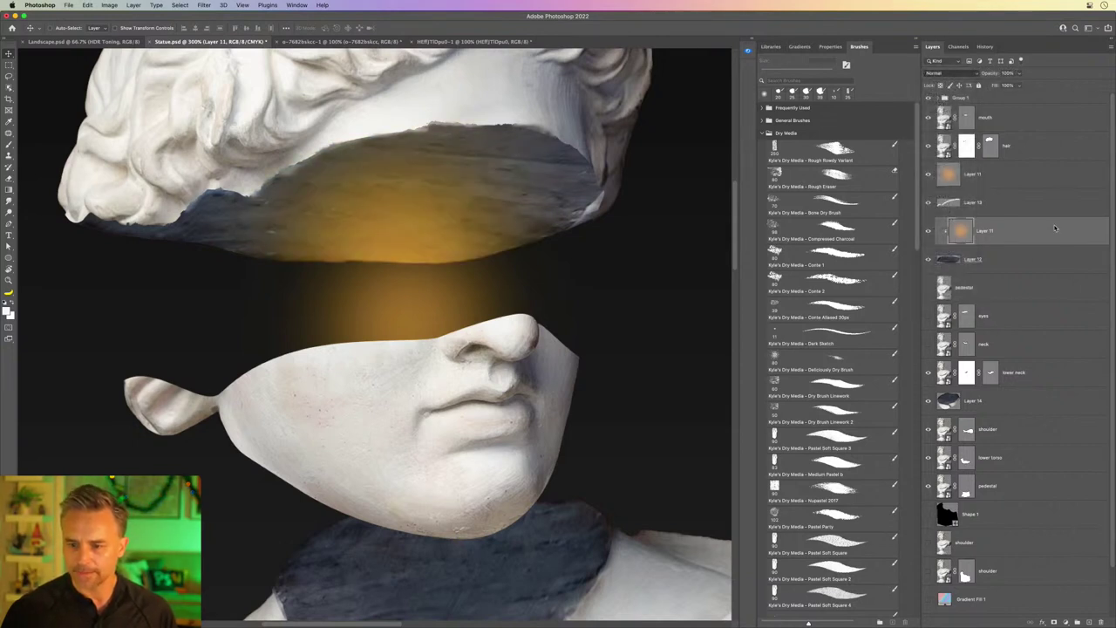
{"action": "left_click", "coordinate": [995, 262]}
{"action": "left_click", "coordinate": [929, 231]}
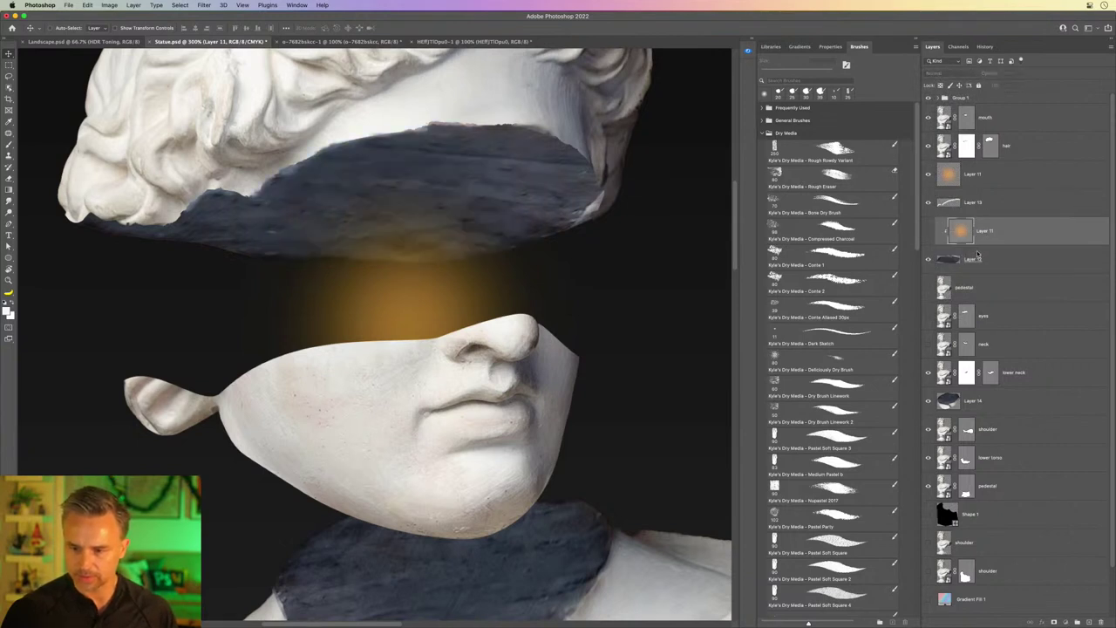
{"action": "left_click", "coordinate": [1065, 622]}
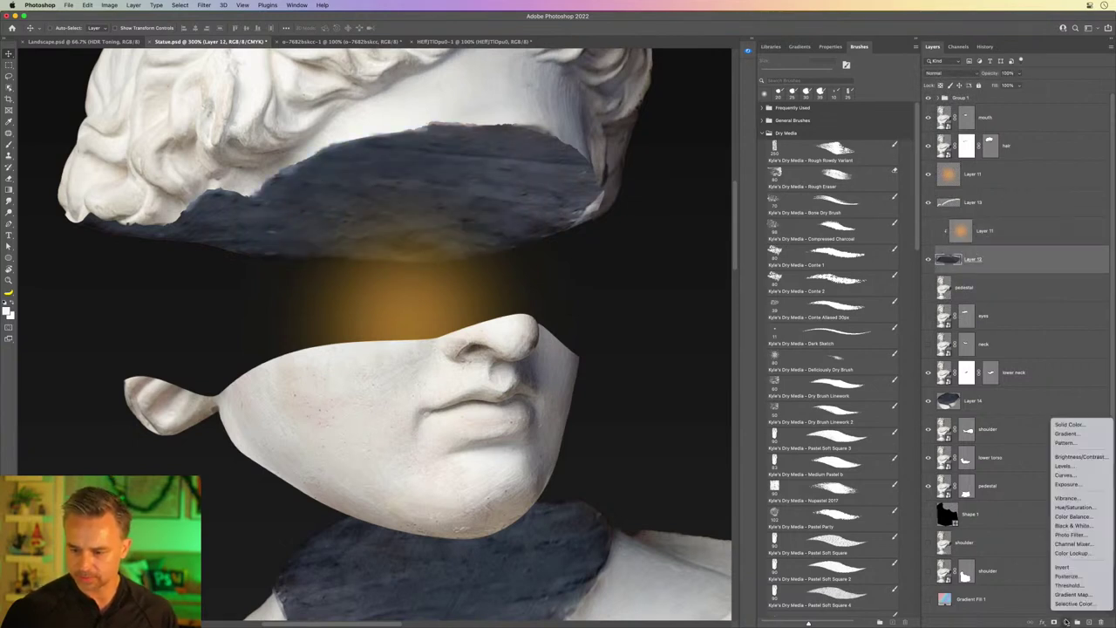
{"action": "left_click", "coordinate": [1064, 466]}
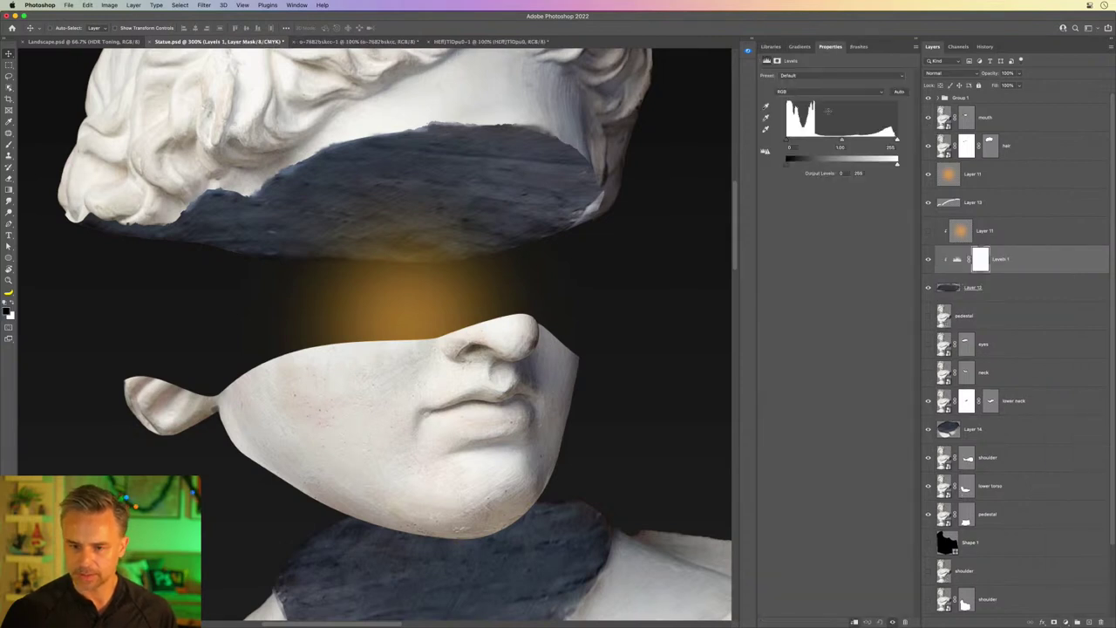
{"action": "left_click_drag", "start_coordinate": [895, 140], "coordinate": [806, 141]}
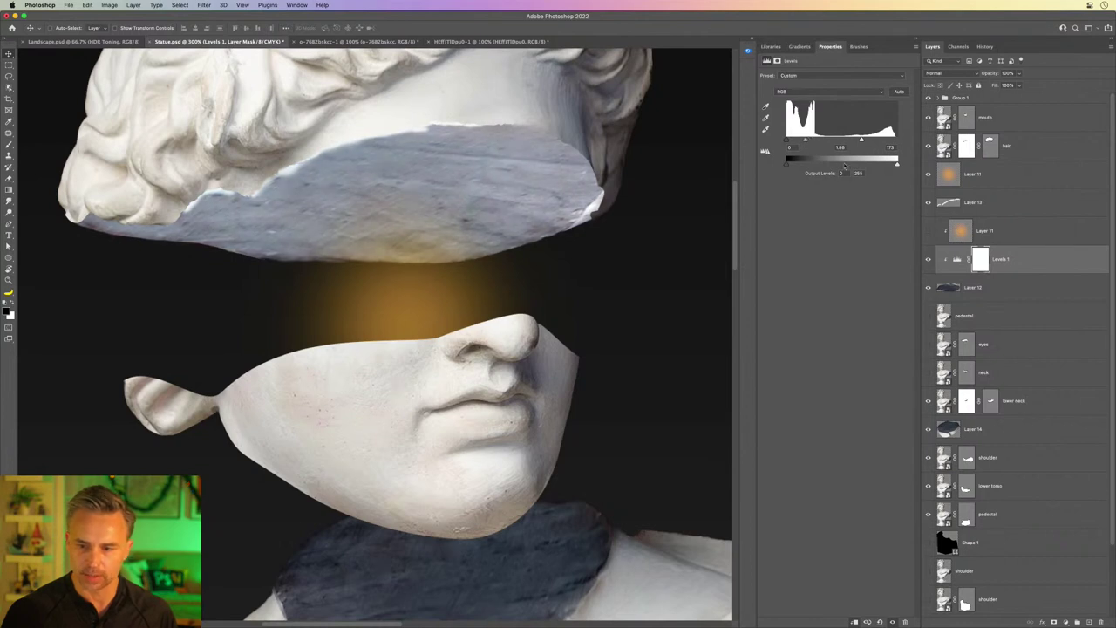
Step: Paint the Levels 1 mask to remove the brightening across most of the stone
{"action": "left_click", "coordinate": [981, 259]}
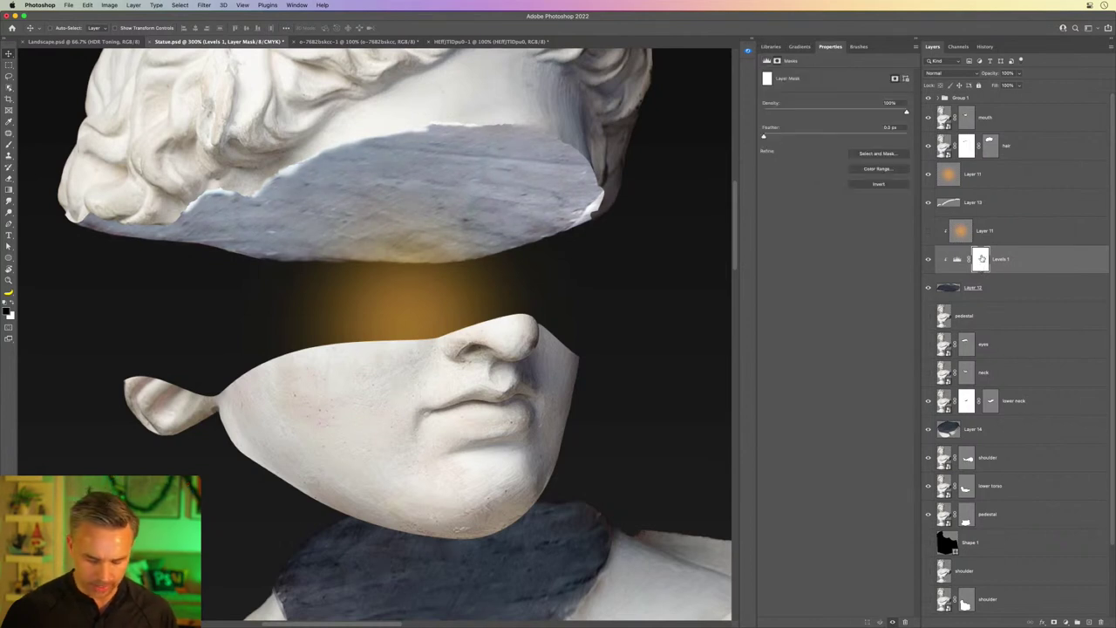
{"action": "key", "text": "b"}
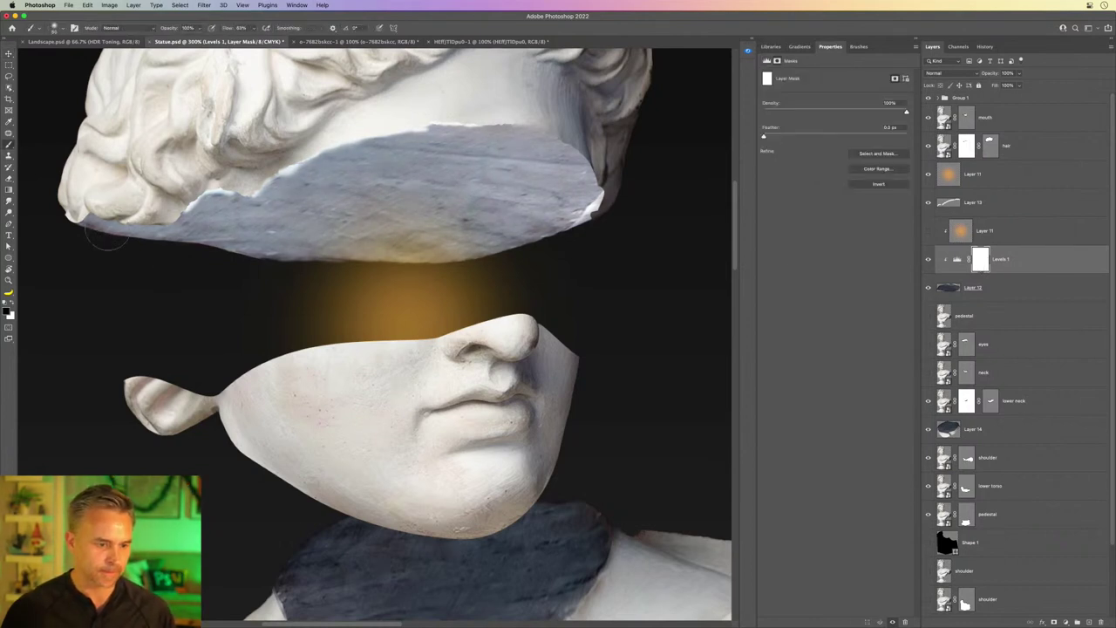
{"action": "key", "text": "bracketright"}
{"action": "key", "text": "bracketright"}
{"action": "key", "text": "bracketright"}
{"action": "key", "text": "bracketright"}
{"action": "key", "text": "bracketright"}
{"action": "left_click_drag", "start_coordinate": [104, 237], "coordinate": [368, 122]}
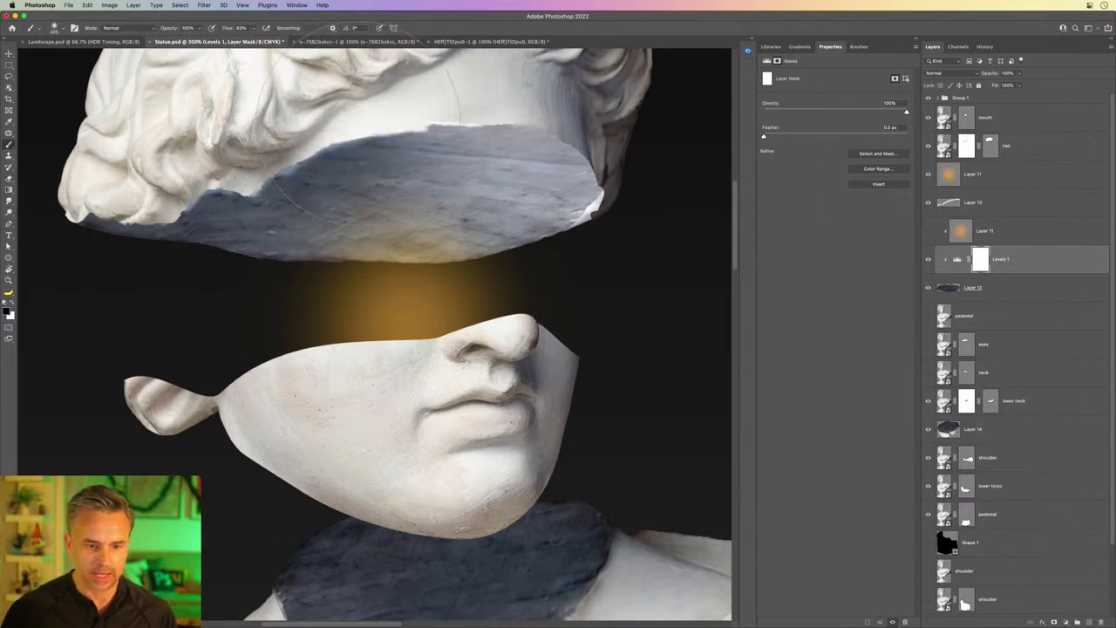
{"action": "key", "text": "bracketleft"}
{"action": "key", "text": "bracketleft"}
{"action": "mouse_move", "coordinate": [305, 161]}
{"action": "left_mouse_down"}
{"action": "mouse_move", "coordinate": [454, 131]}
{"action": "mouse_move", "coordinate": [636, 187]}
{"action": "left_mouse_up"}
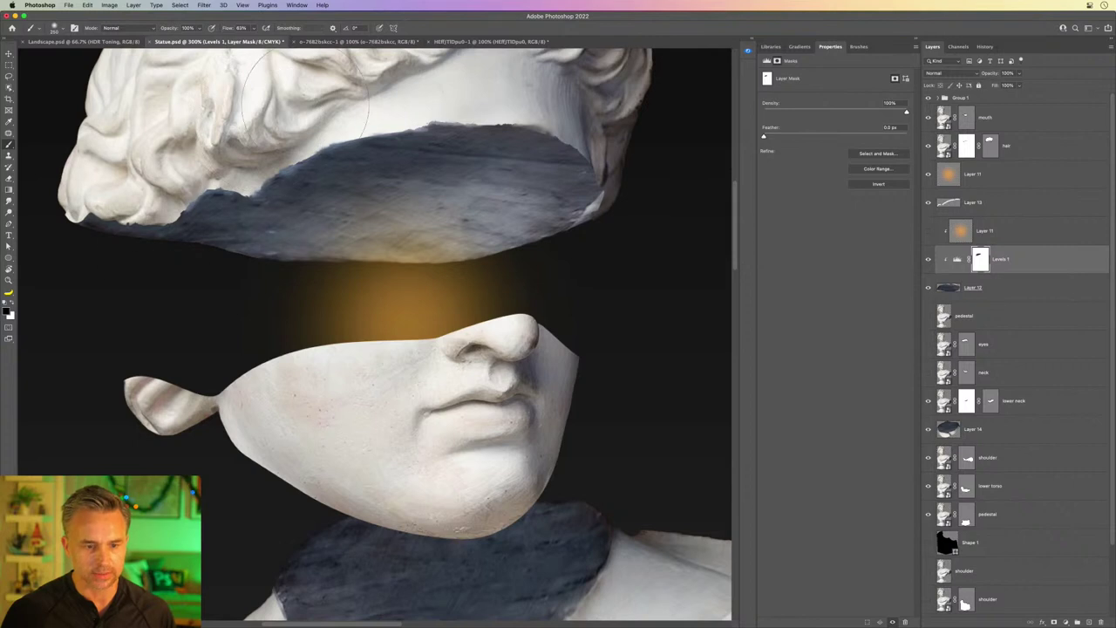
Step: Compare the stone band with and without Levels 1, then show the orange glow again
{"action": "key", "text": "ctrl+minus"}
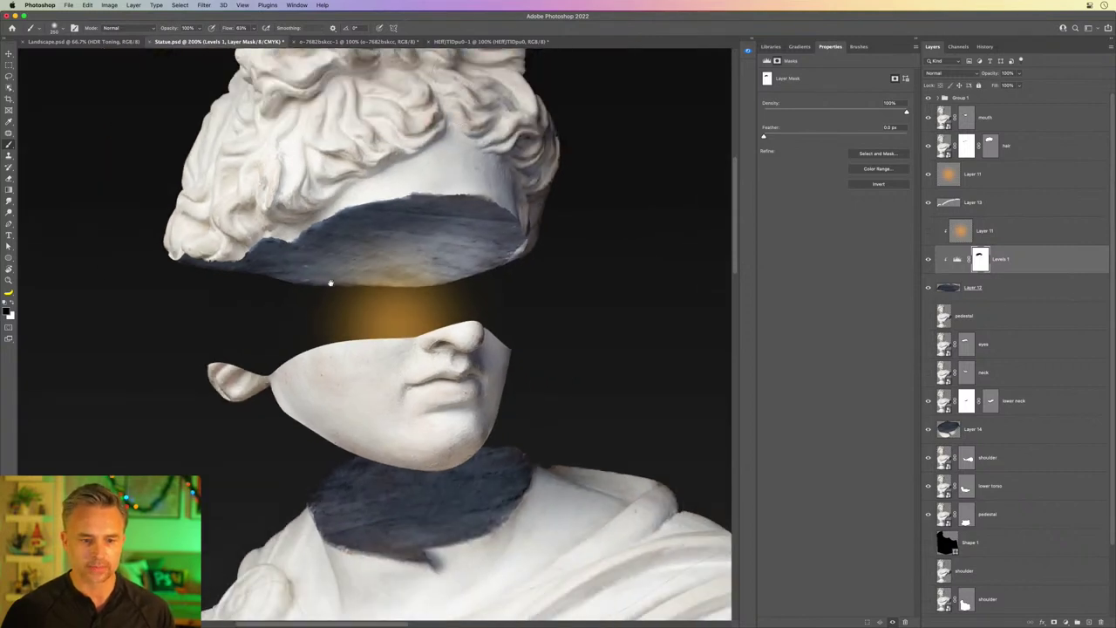
{"action": "scroll", "coordinate": [330, 283], "scroll_direction": "up", "scroll_amount": 2}
{"action": "scroll", "coordinate": [330, 284], "scroll_direction": "left", "scroll_amount": 2}
{"action": "left_click", "coordinate": [928, 262]}
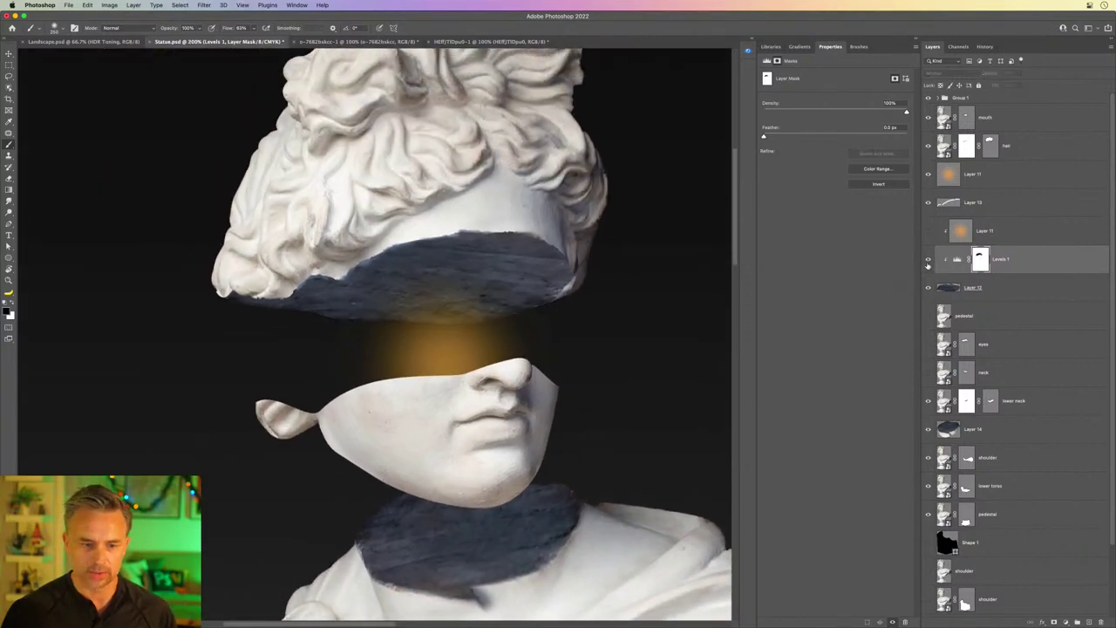
{"action": "left_click", "coordinate": [928, 261]}
{"action": "left_click", "coordinate": [928, 261]}
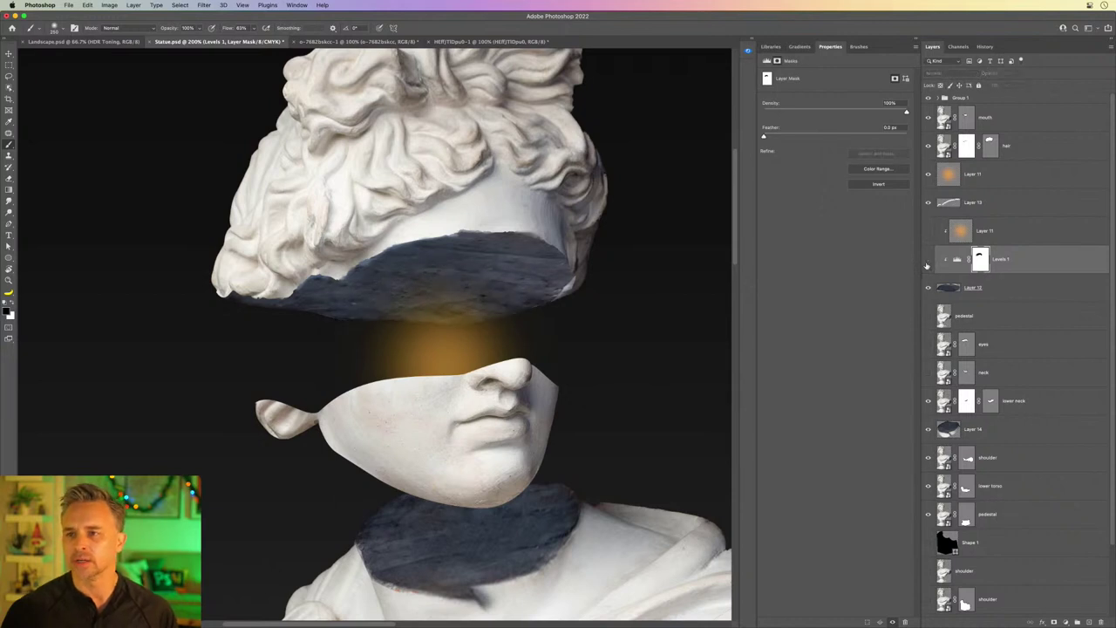
{"action": "left_click", "coordinate": [927, 231]}
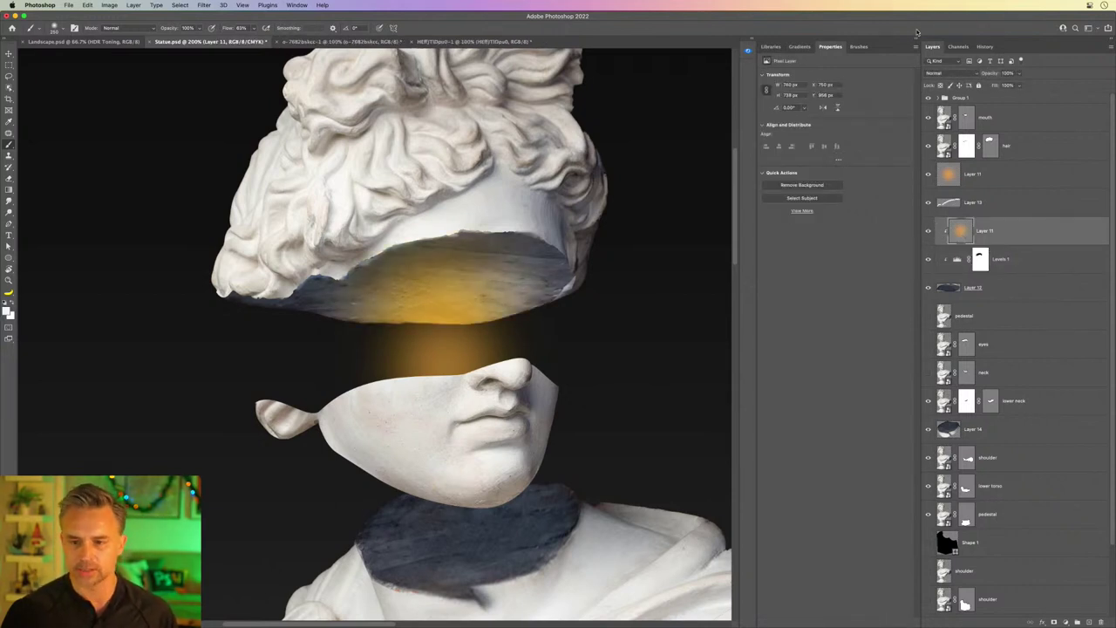
Step: Set the stone glow layer's blend mode to Overlay
{"action": "left_click", "coordinate": [943, 74]}
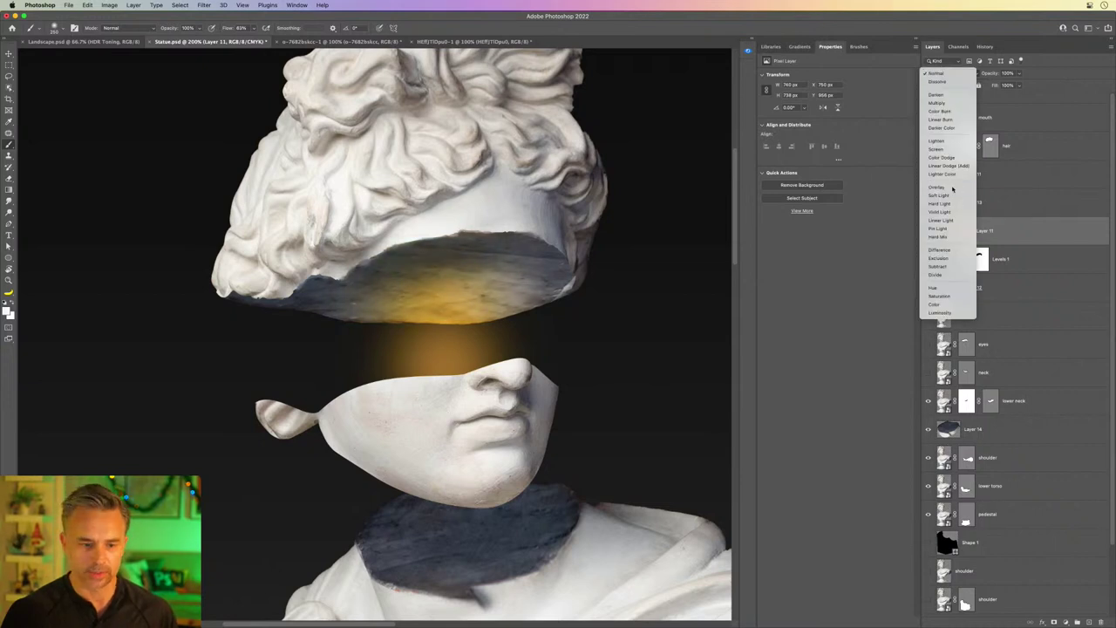
{"action": "left_click", "coordinate": [954, 188]}
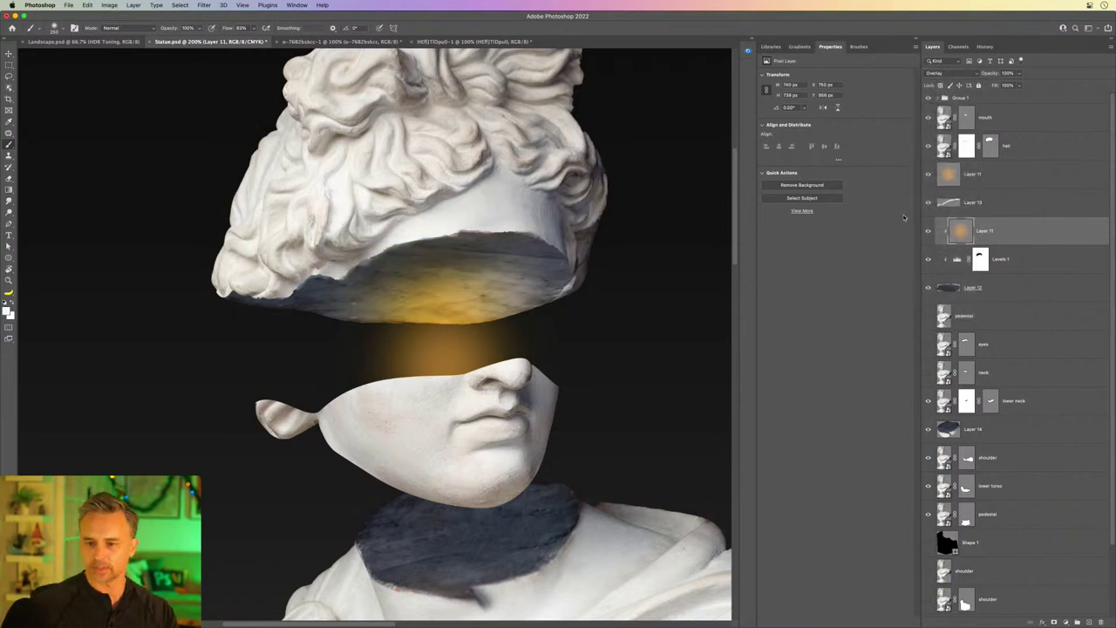
{"action": "left_click", "coordinate": [994, 175]}
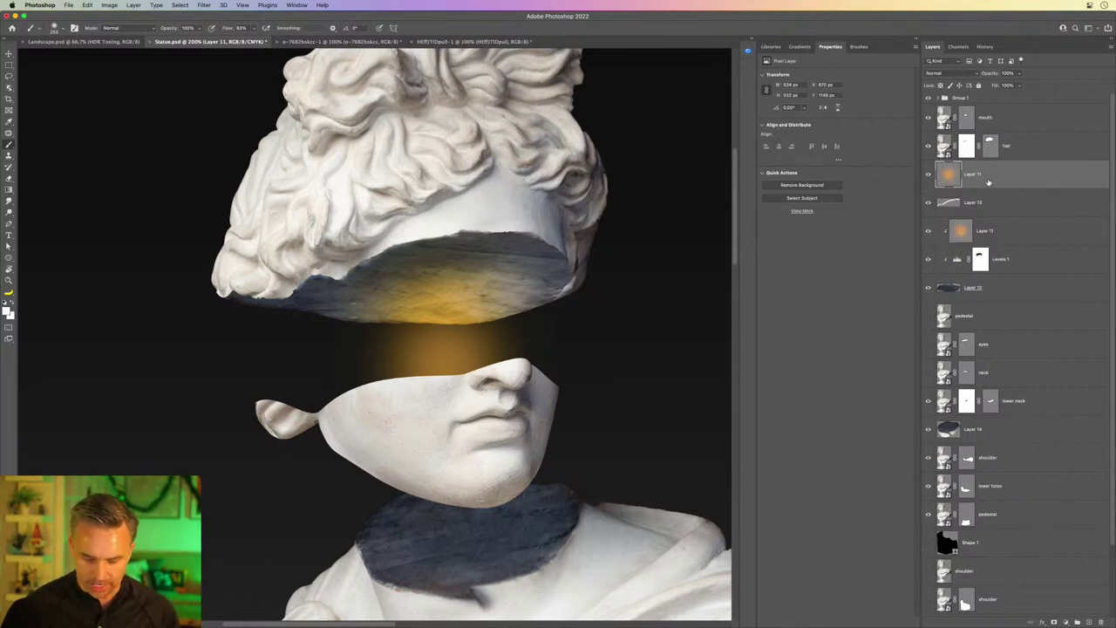
Step: Duplicate the upper orange glow and shrink the copy around its centre
{"action": "key", "text": "ctrl+j"}
{"action": "key", "text": "ctrl+t"}
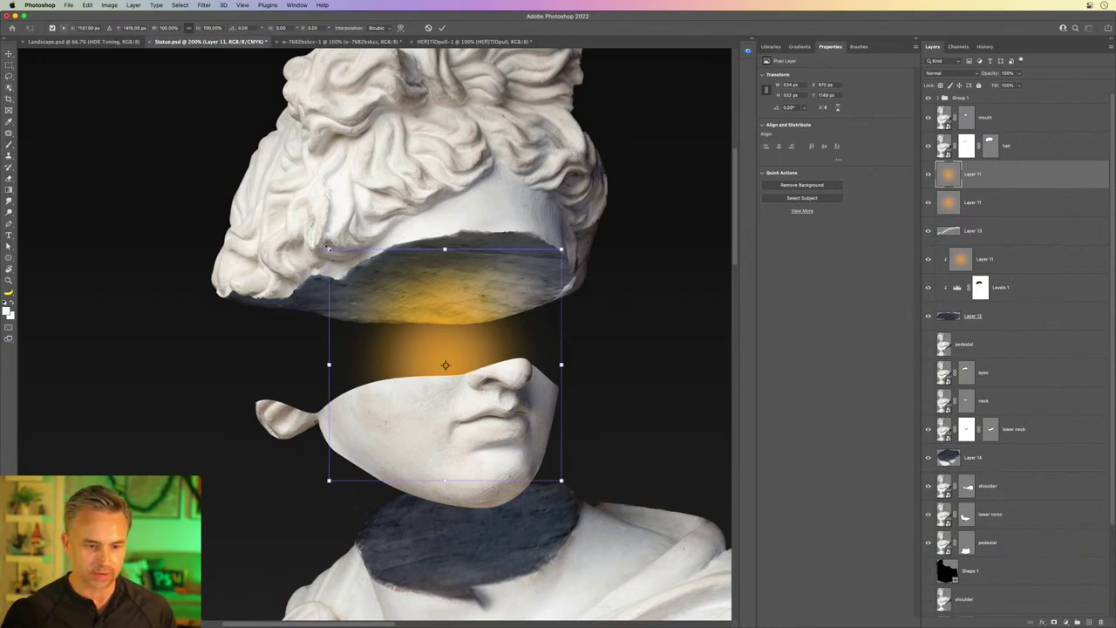
{"action": "left_click_drag", "start_coordinate": [329, 248], "coordinate": [377, 297]}
{"action": "key", "text": "Return"}
{"action": "key", "text": "b"}
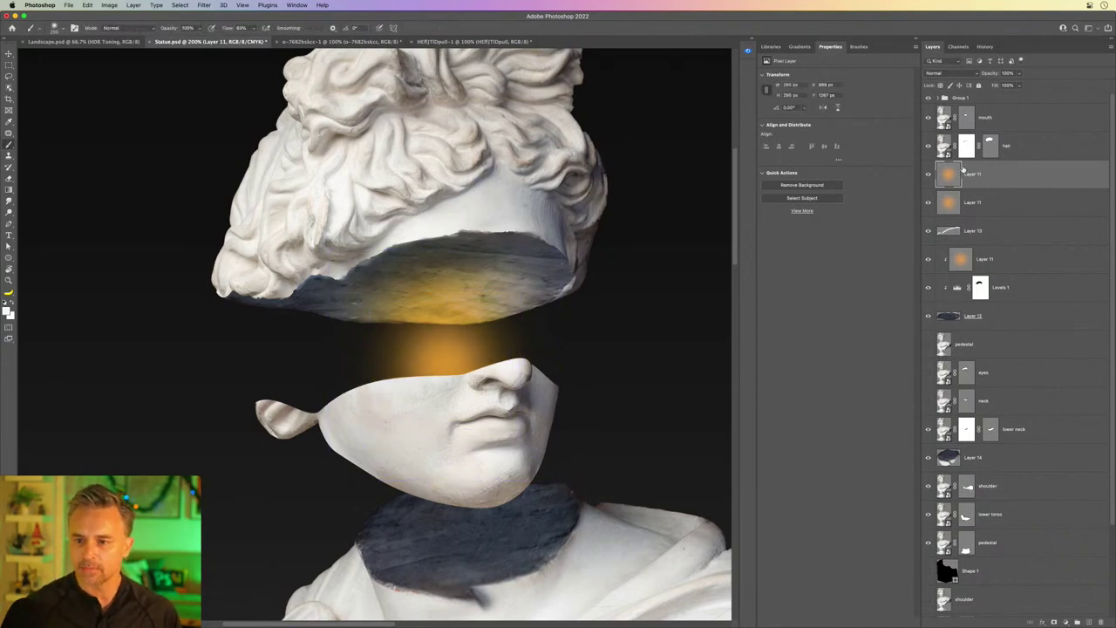
Step: Boost the smaller glow to Saturation +100 and Lightness about +41
{"action": "key", "text": "ctrl+u"}
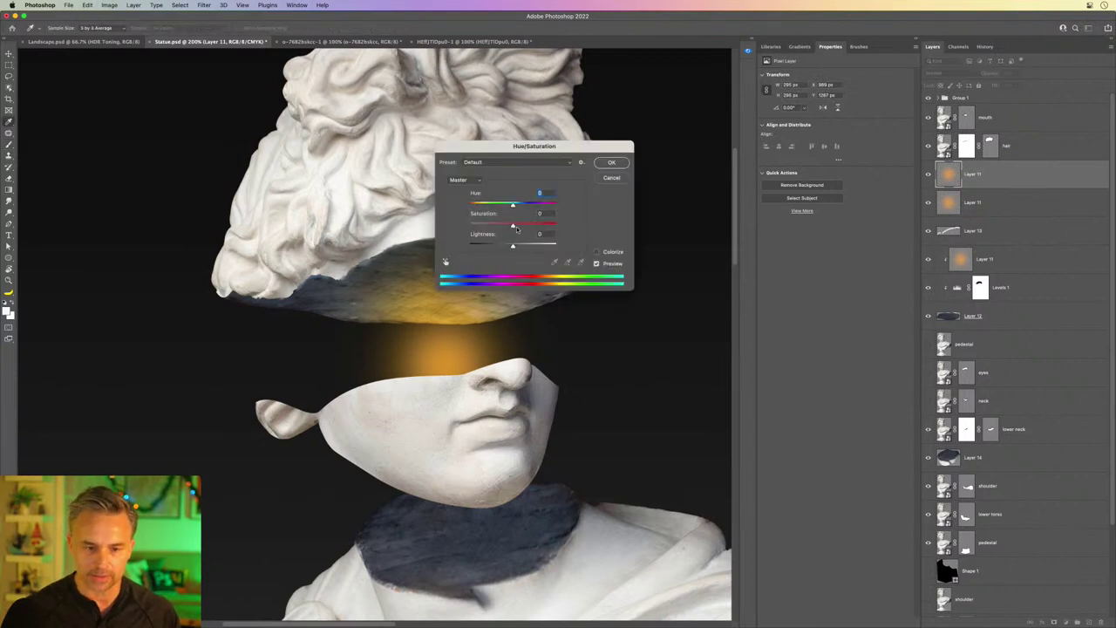
{"action": "key", "text": "Tab"}
{"action": "left_click", "coordinate": [522, 247]}
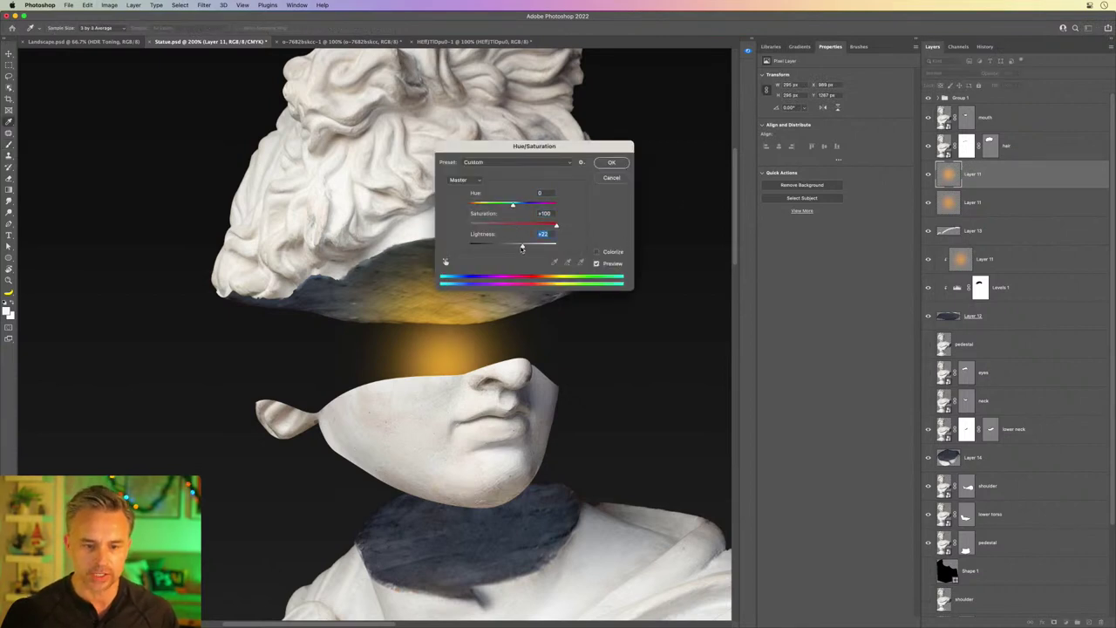
{"action": "left_click_drag", "start_coordinate": [532, 249], "coordinate": [529, 247]}
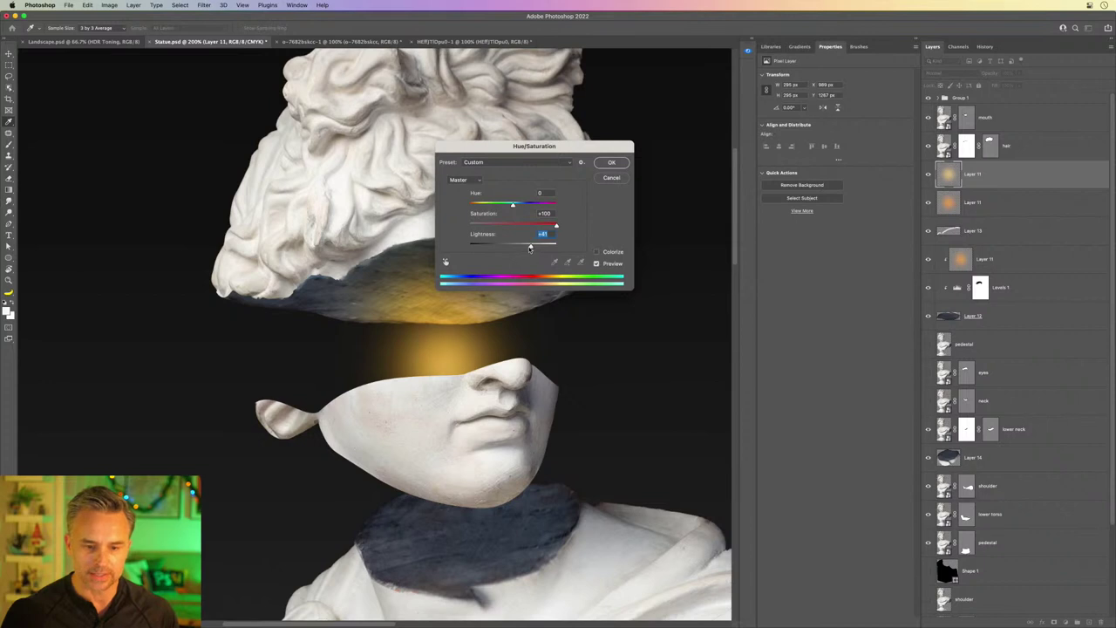
{"action": "key", "text": "Return"}
Step: Make a further copy shrunk to about 171 px and move it down toward the nose
{"action": "key", "text": "ctrl+t"}
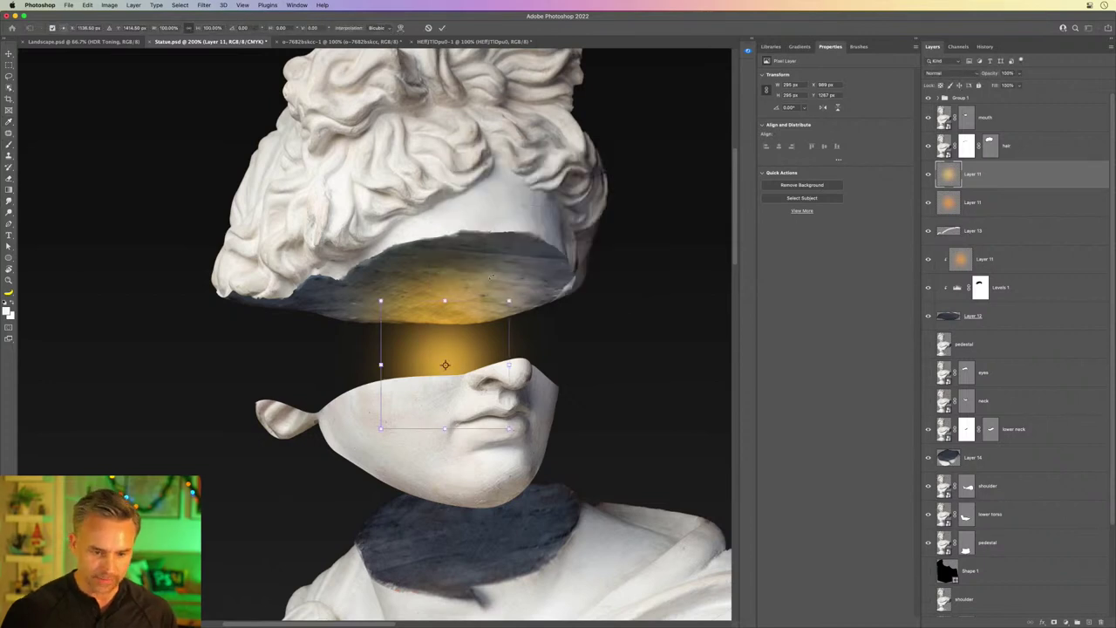
{"action": "key", "text": "Return"}
{"action": "key", "text": "ctrl+alt+t"}
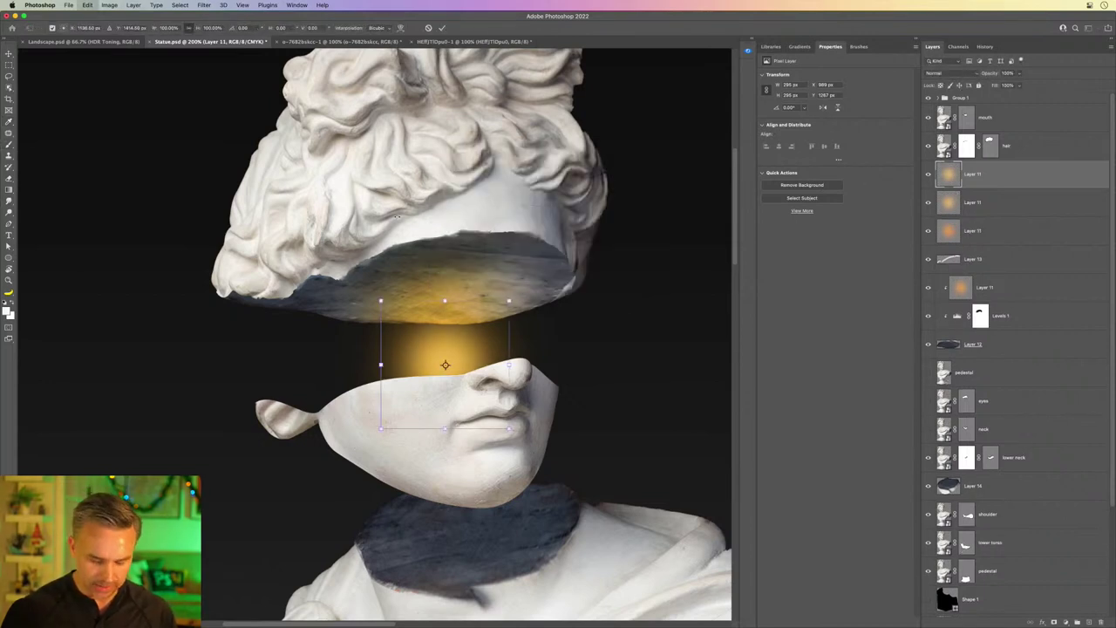
{"action": "left_click_drag", "start_coordinate": [381, 301], "coordinate": [468, 367]}
{"action": "key", "text": "Return"}
{"action": "key", "text": "b"}
{"action": "key", "text": "v"}
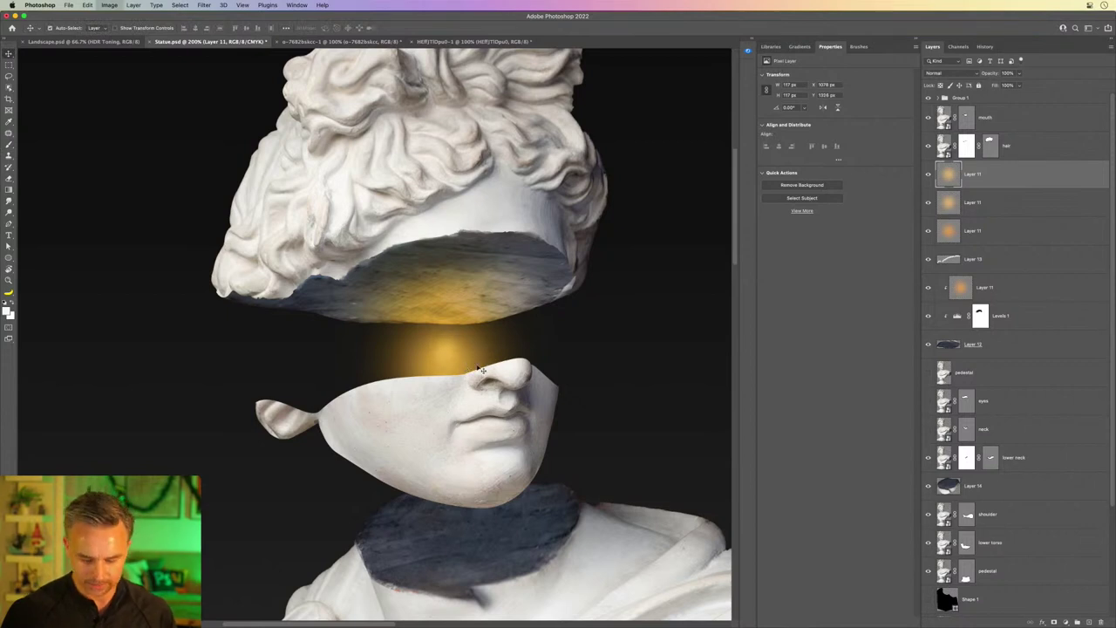
Step: Fully saturate the small glow copy and zoom in on the glowing core
{"action": "key", "text": "ctrl+u"}
{"action": "mouse_move", "coordinate": [532, 231]}
{"action": "left_mouse_down"}
{"action": "mouse_move", "coordinate": [563, 236]}
{"action": "mouse_move", "coordinate": [529, 248]}
{"action": "mouse_move", "coordinate": [579, 250]}
{"action": "left_mouse_up"}
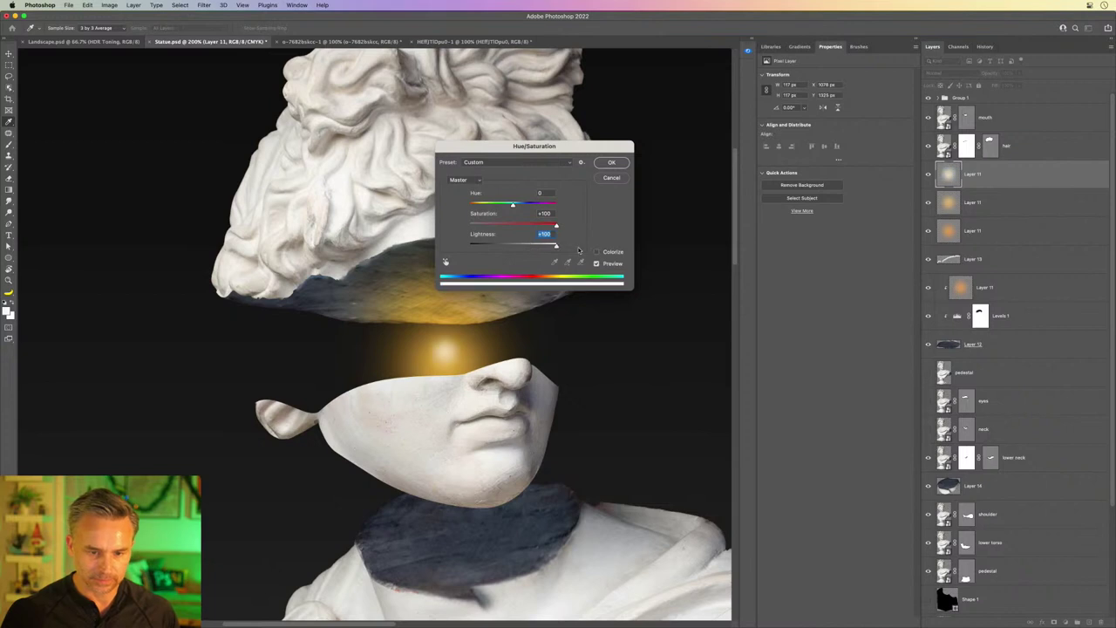
{"action": "key", "text": "Return"}
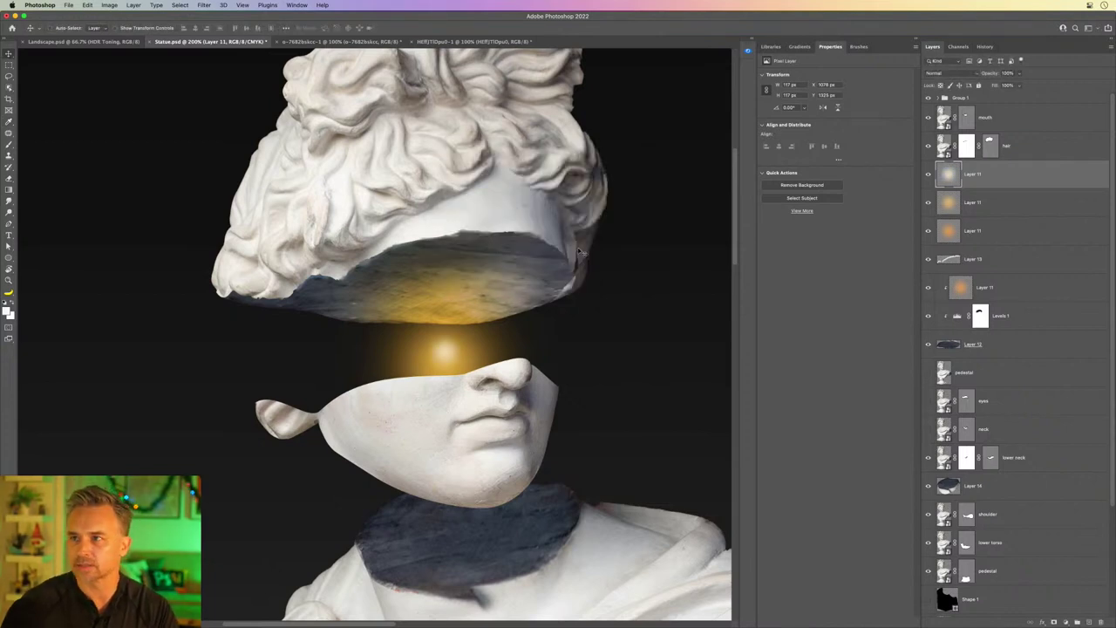
{"action": "key", "text": "ctrl+minus"}
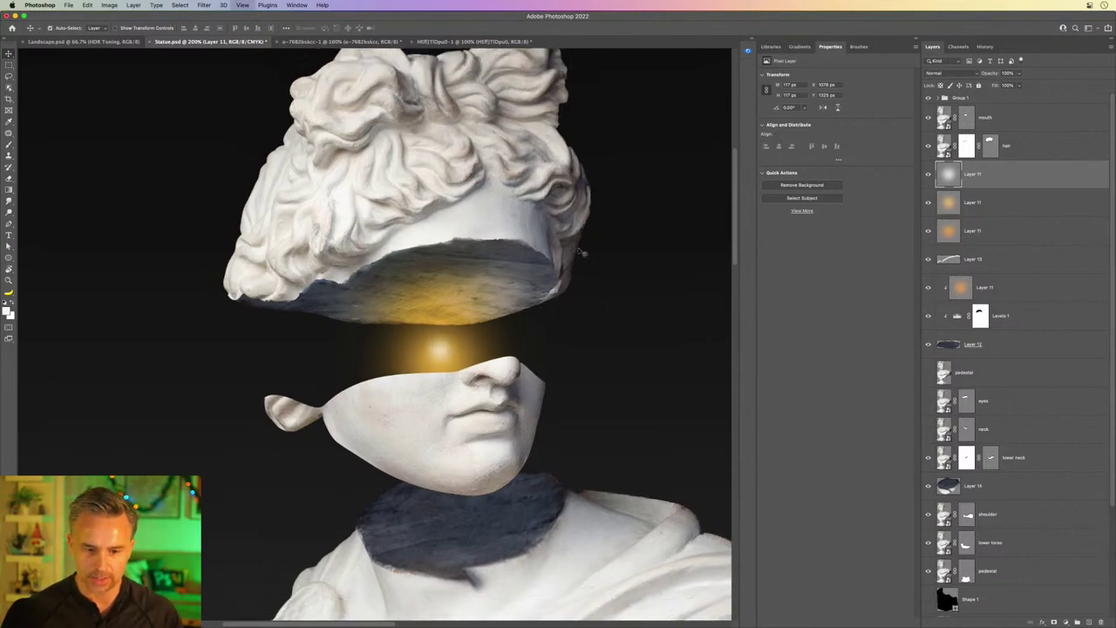
{"action": "key", "text": "ctrl+minus"}
{"action": "key", "text": "ctrl+plus"}
{"action": "key", "text": "ctrl+plus"}
{"action": "key", "text": "ctrl+plus"}
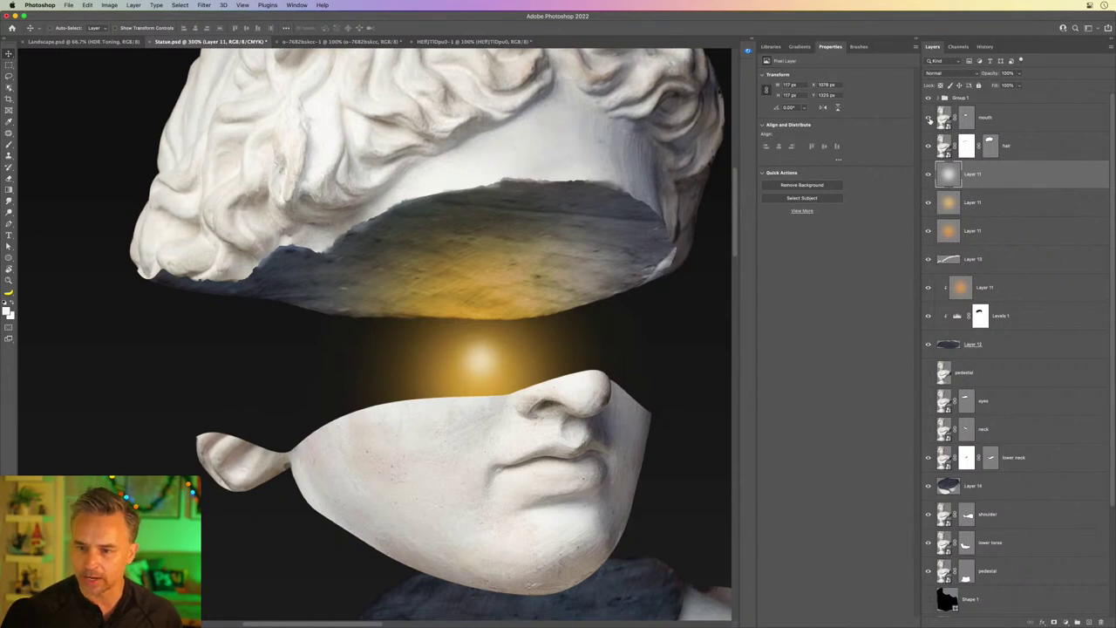
Step: Add a blank layer mask to the mouth layer
{"action": "left_click", "coordinate": [928, 117]}
{"action": "left_click", "coordinate": [928, 117]}
{"action": "left_click", "coordinate": [985, 116]}
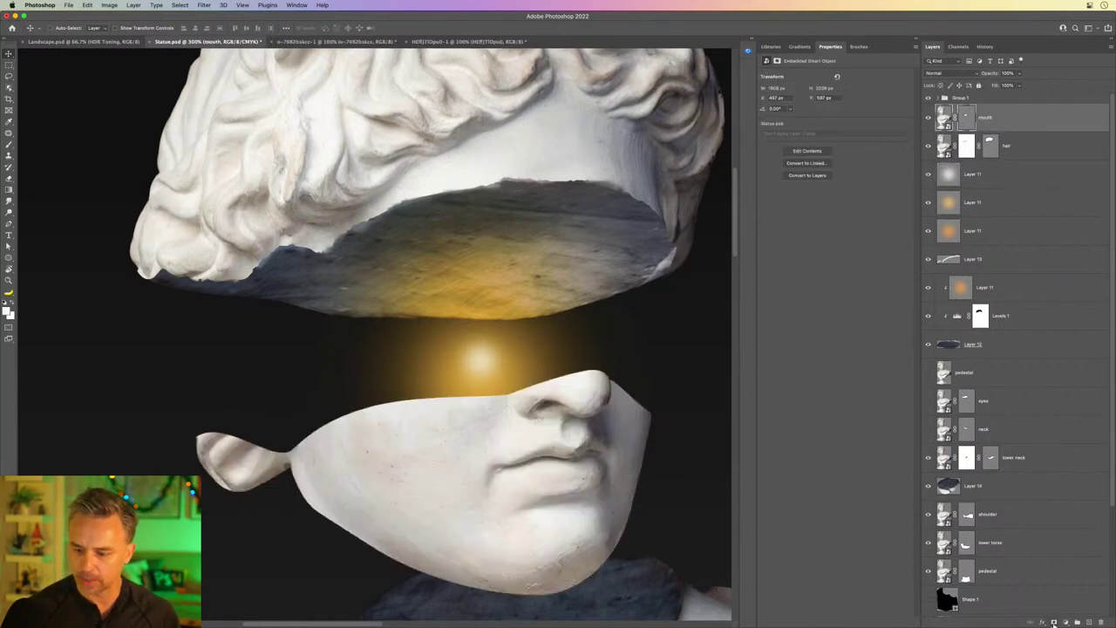
{"action": "left_click", "coordinate": [1053, 622]}
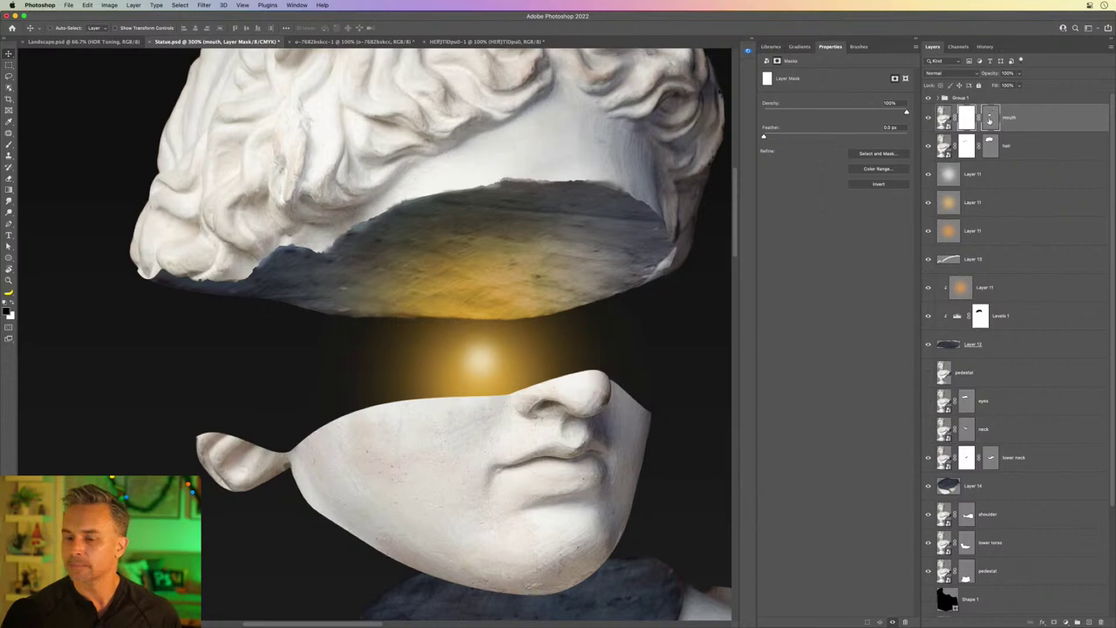
Step: Show Gradient Fill 1 as the pastel background and recentre the statue at 100% view
{"action": "key", "text": "ctrl+minus"}
{"action": "key", "text": "ctrl+minus"}
{"action": "key", "text": "ctrl+minus"}
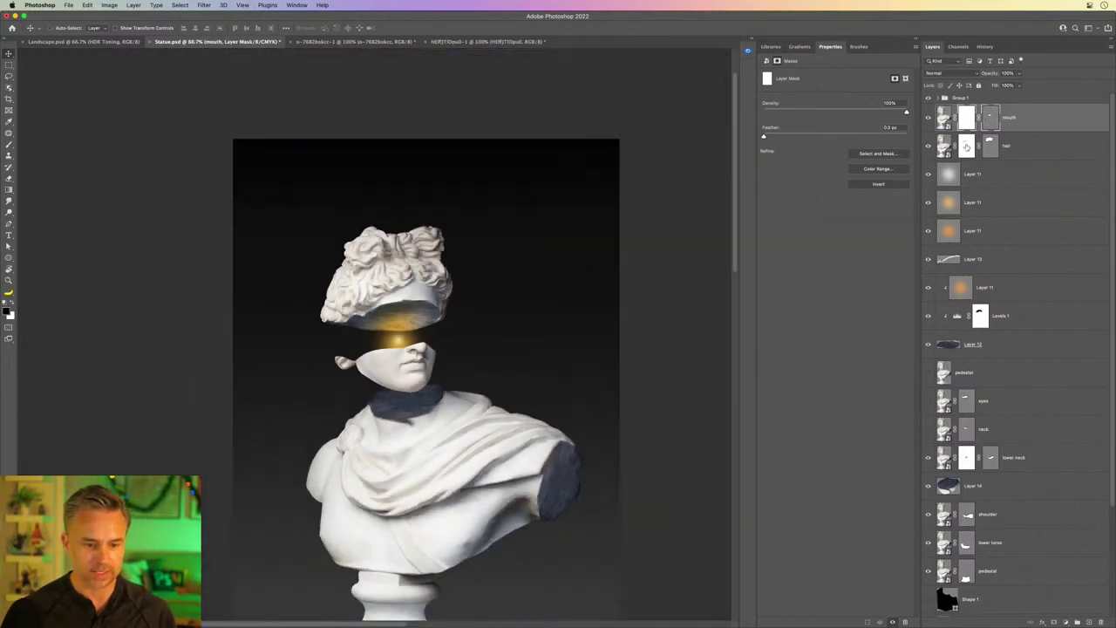
{"action": "left_click_drag", "start_coordinate": [257, 300], "coordinate": [321, 231]}
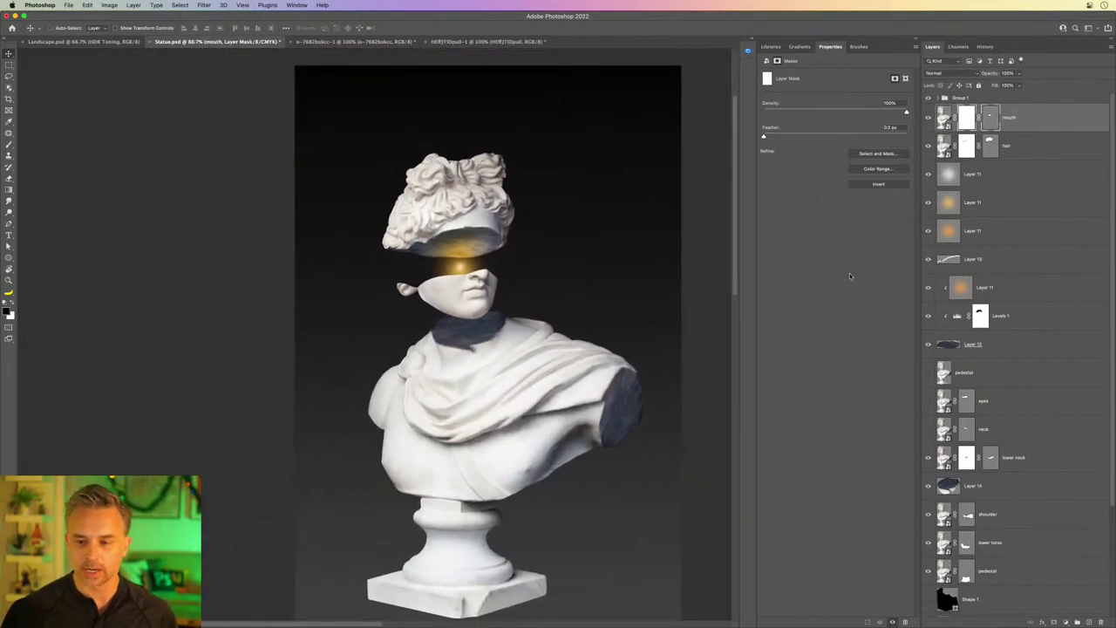
{"action": "scroll", "coordinate": [990, 503], "scroll_direction": "down", "scroll_amount": 5}
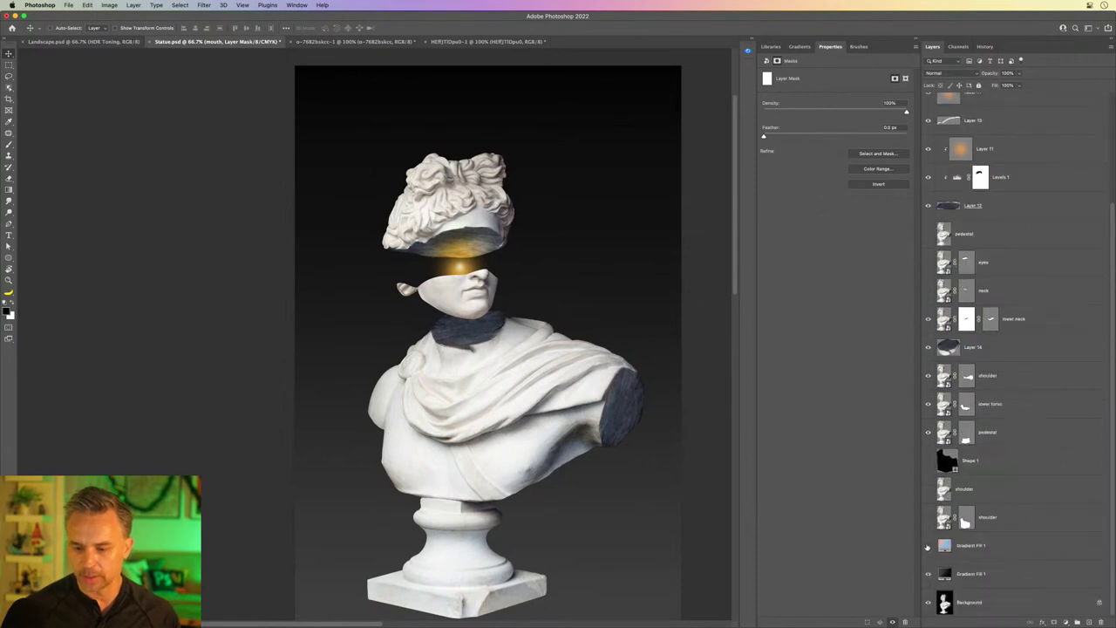
{"action": "left_click", "coordinate": [980, 547]}
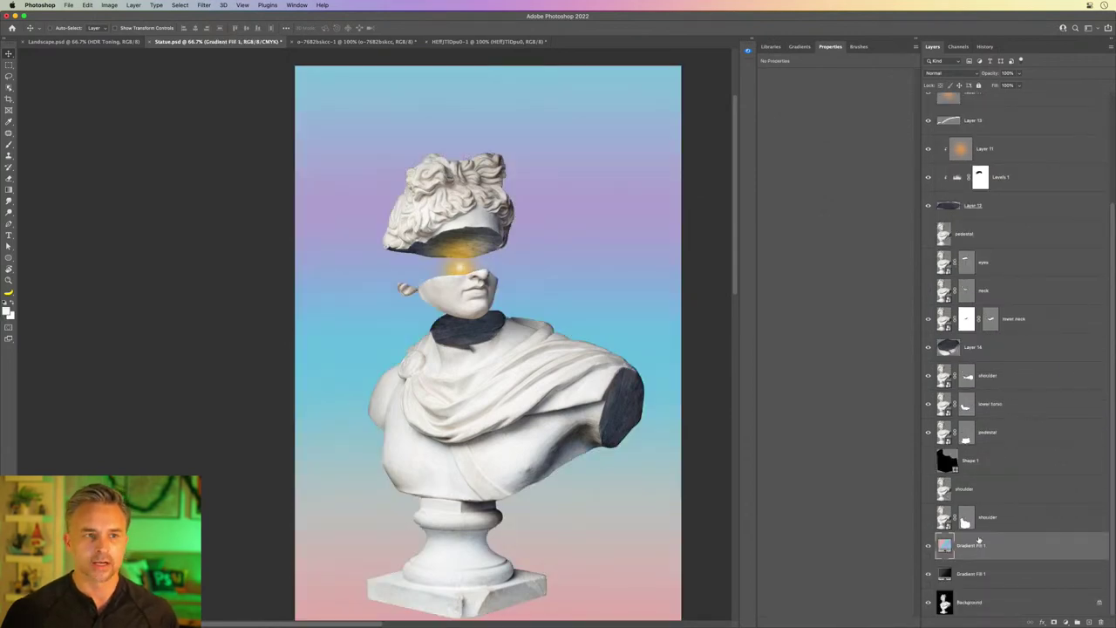
{"action": "key", "text": "ctrl+plus"}
{"action": "mouse_move", "coordinate": [499, 327]}
{"action": "left_mouse_down"}
{"action": "mouse_move", "coordinate": [387, 317]}
{"action": "mouse_move", "coordinate": [409, 330]}
{"action": "left_mouse_up"}
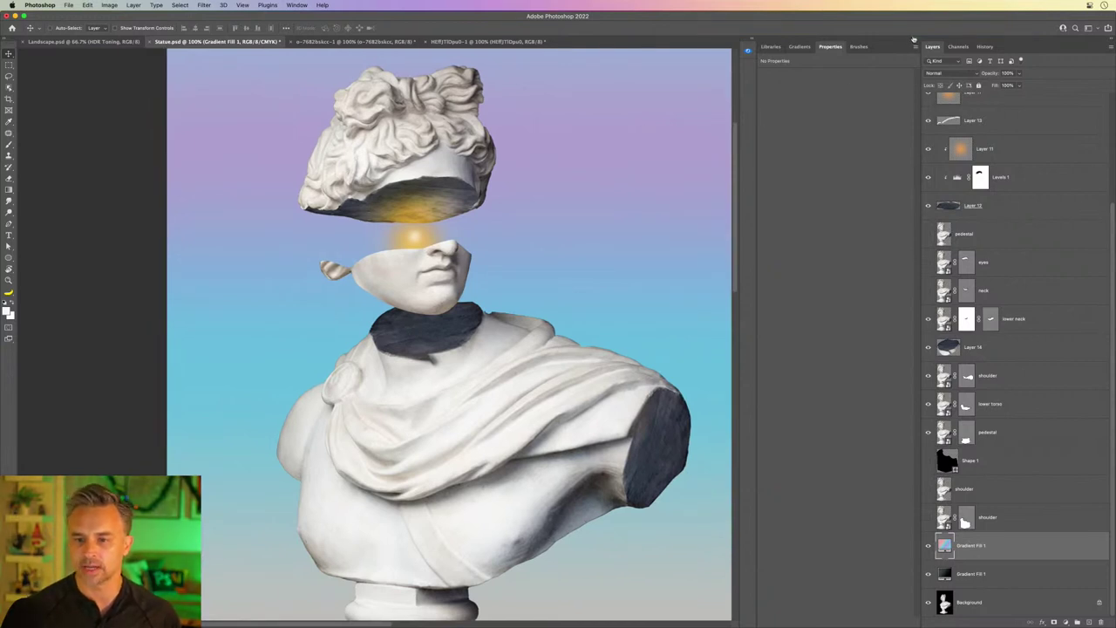
{"action": "left_click", "coordinate": [917, 38]}
{"action": "left_click_drag", "start_coordinate": [90, 239], "coordinate": [209, 240]}
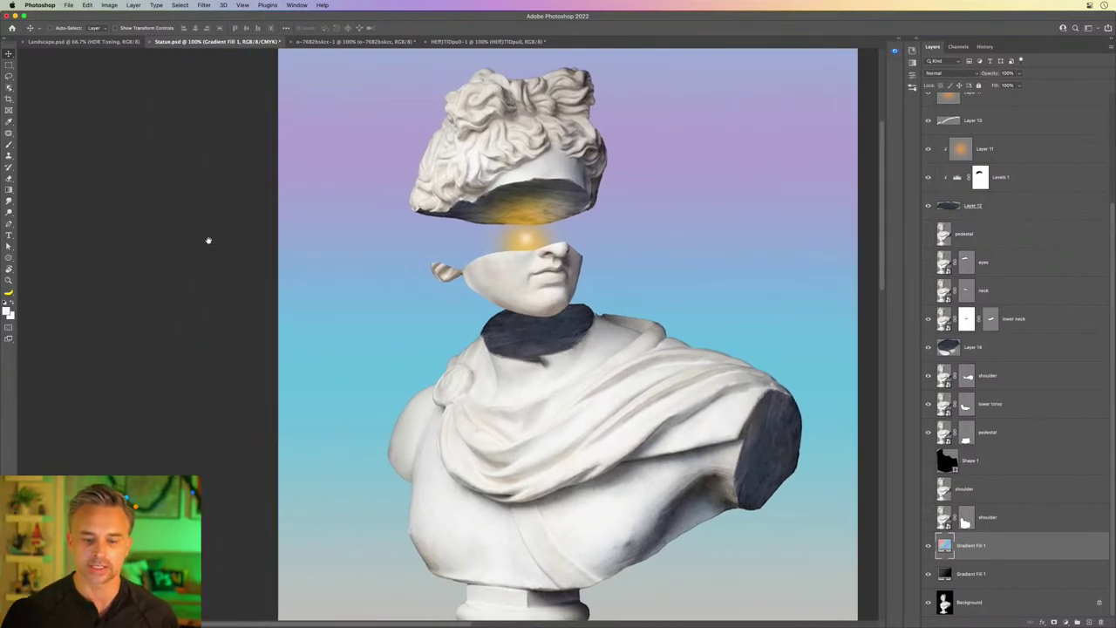